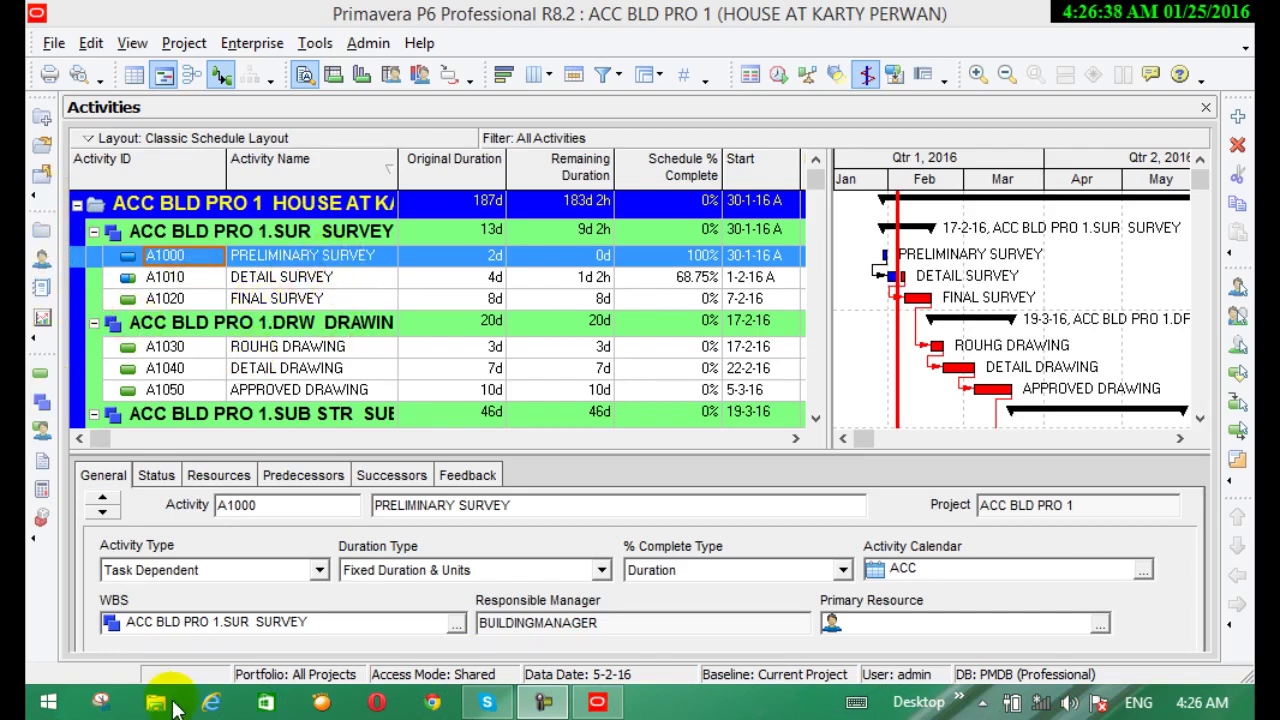
# Step: Review the status, resources, predecessors and general details of the PRELIMINARY SURVEY activity
pyautogui.click(152, 476)
pyautogui.click(219, 478)
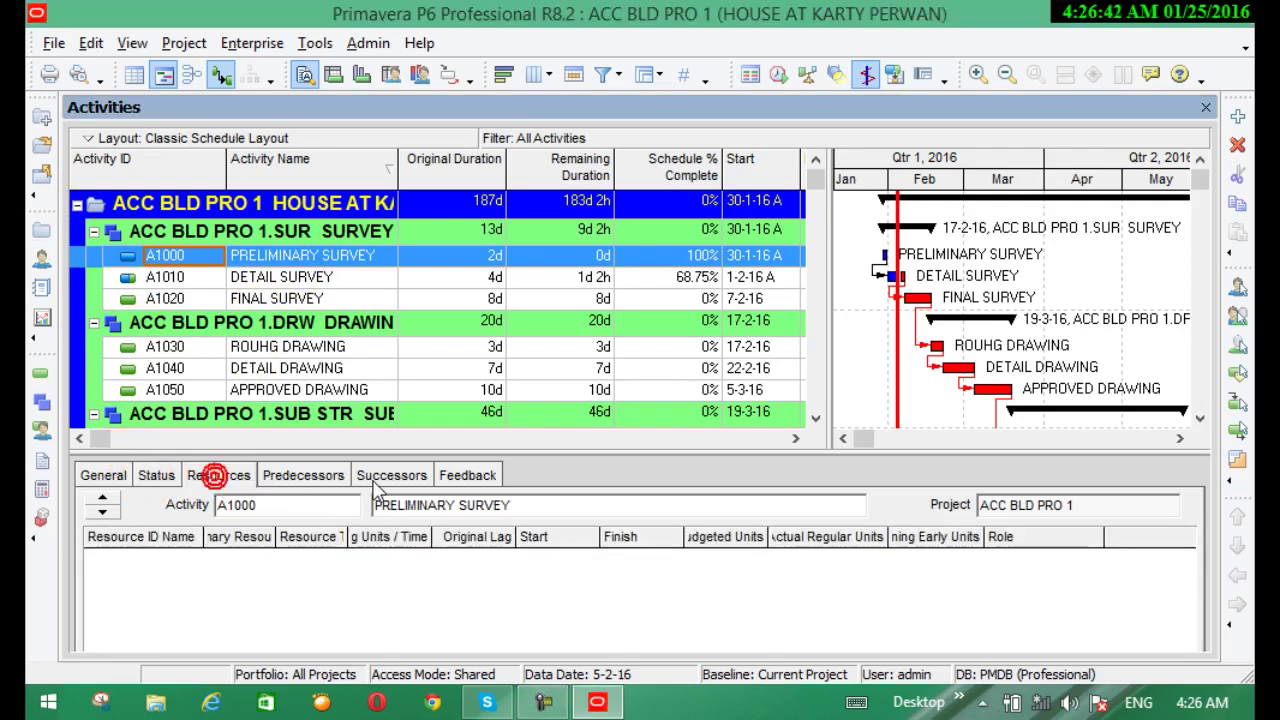
pyautogui.click(305, 475)
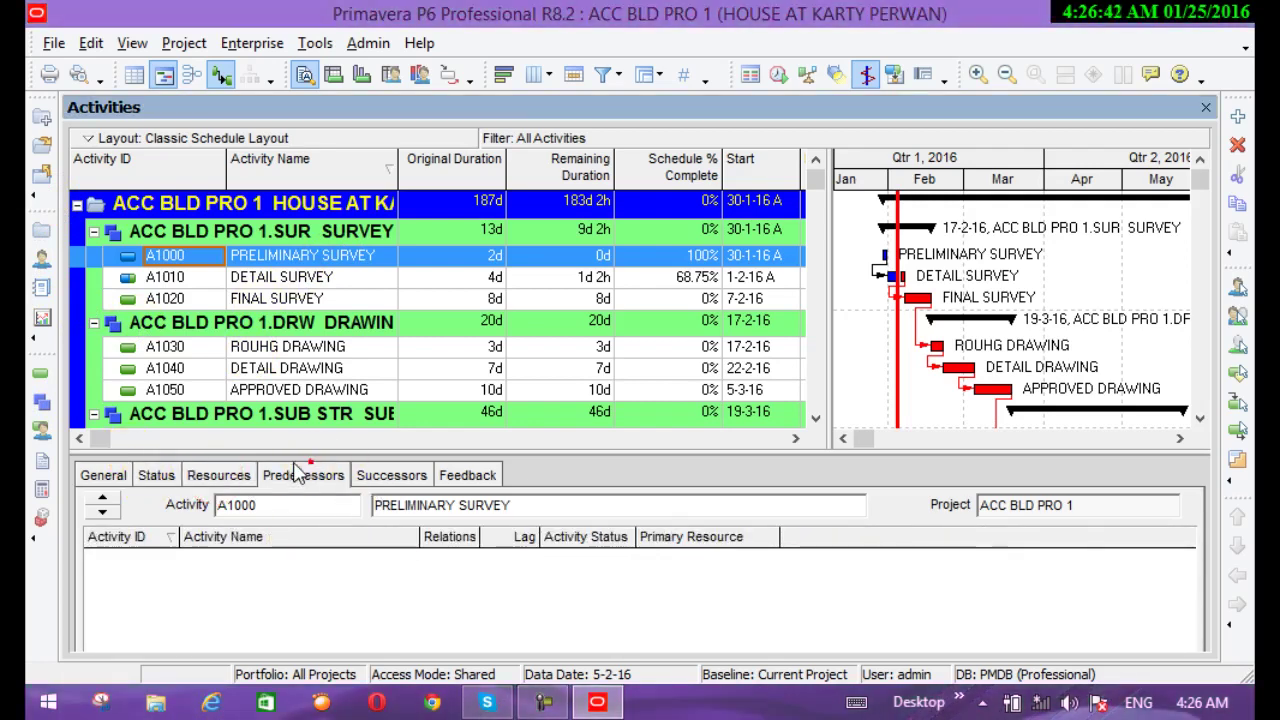
pyautogui.click(104, 478)
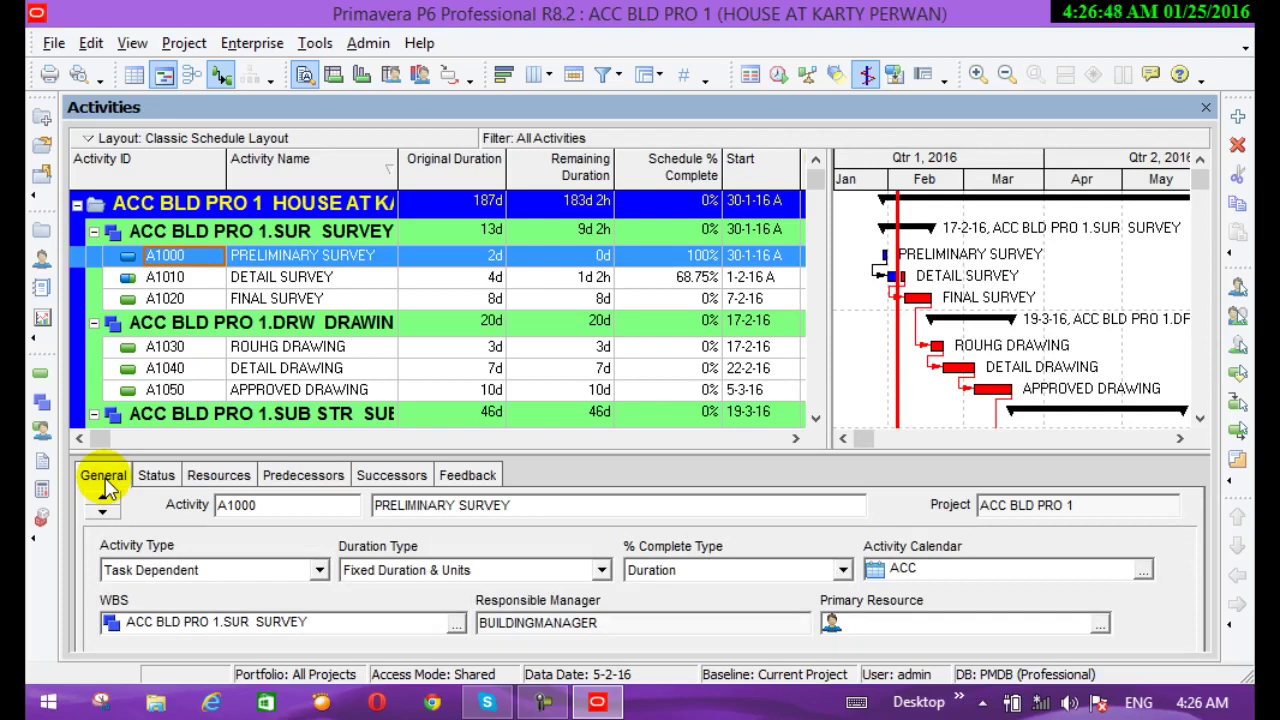
# Step: Add a new resource under Material in the resource list and give it the resource ID gen lab
pyautogui.click(41, 262)
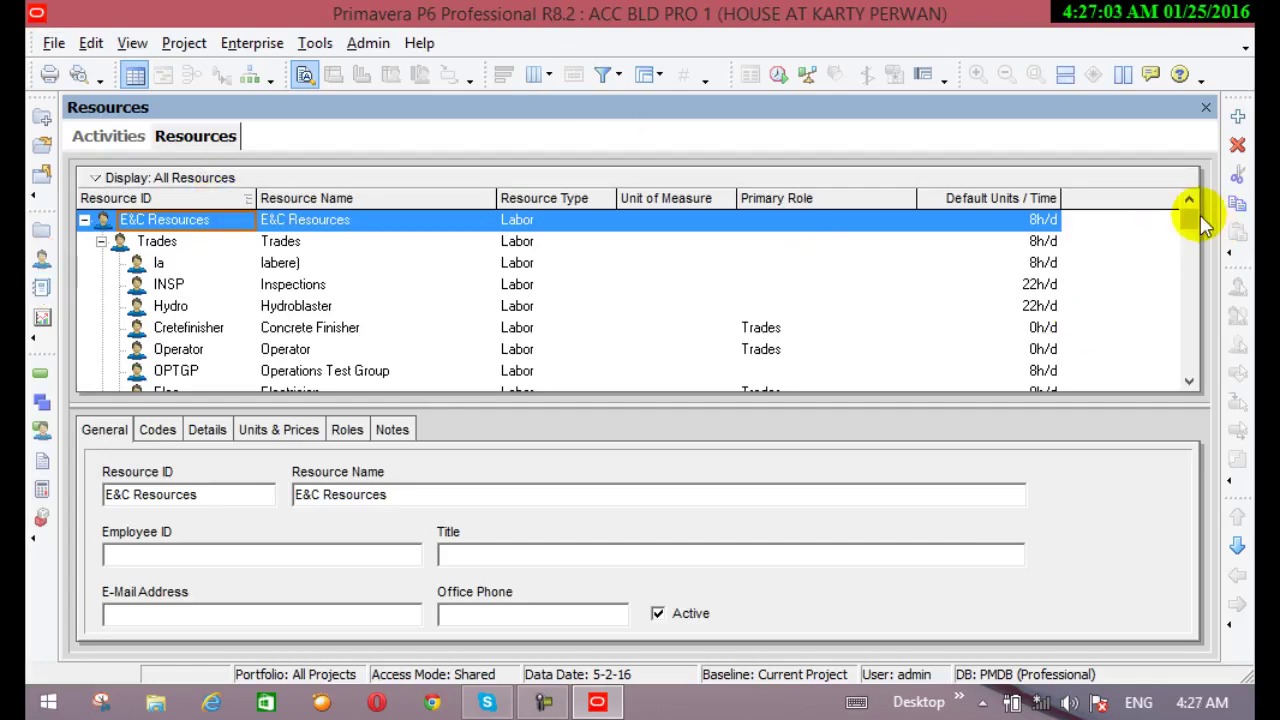
pyautogui.moveTo(1201, 218); pyautogui.dragTo(1194, 386)
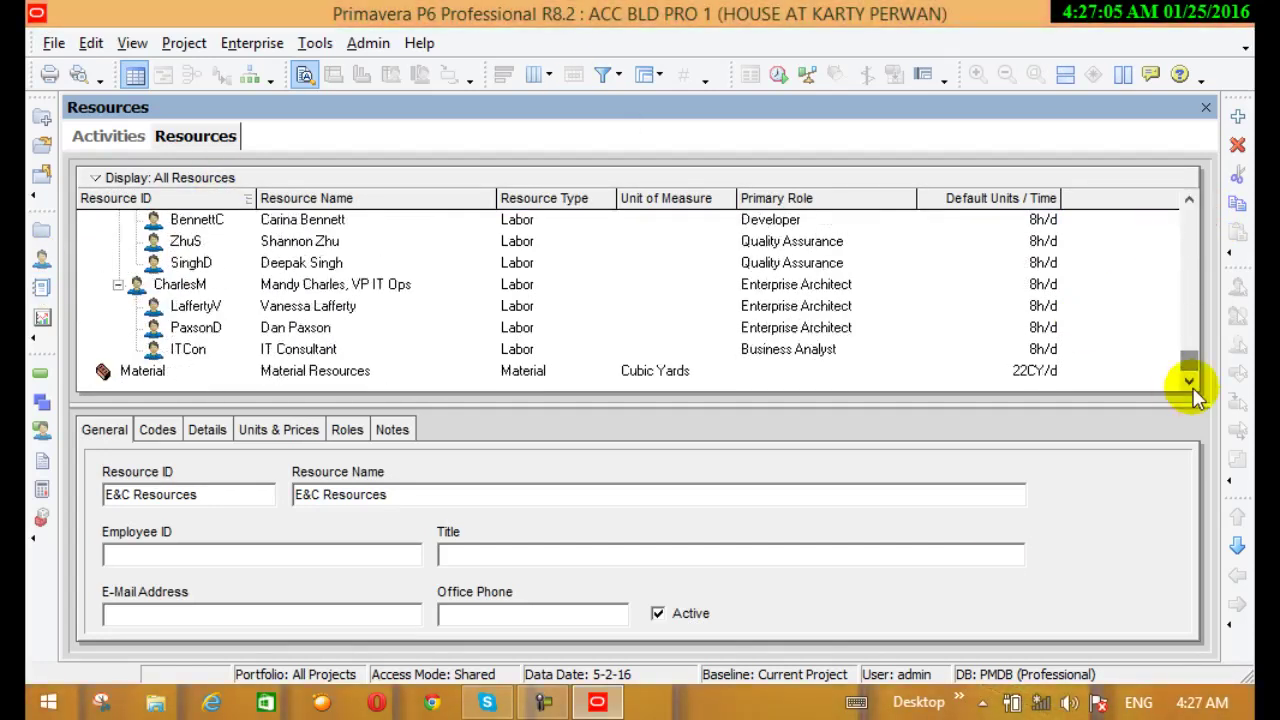
pyautogui.click(135, 370)
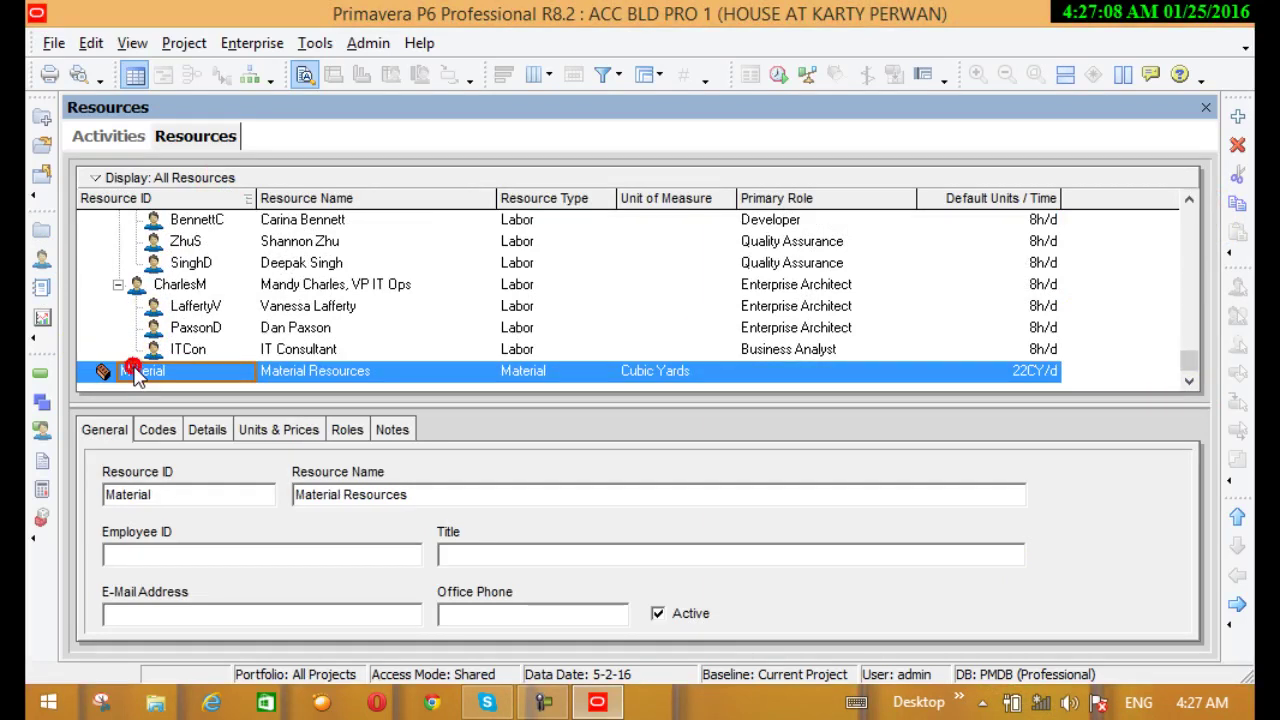
pyautogui.click(1238, 117)
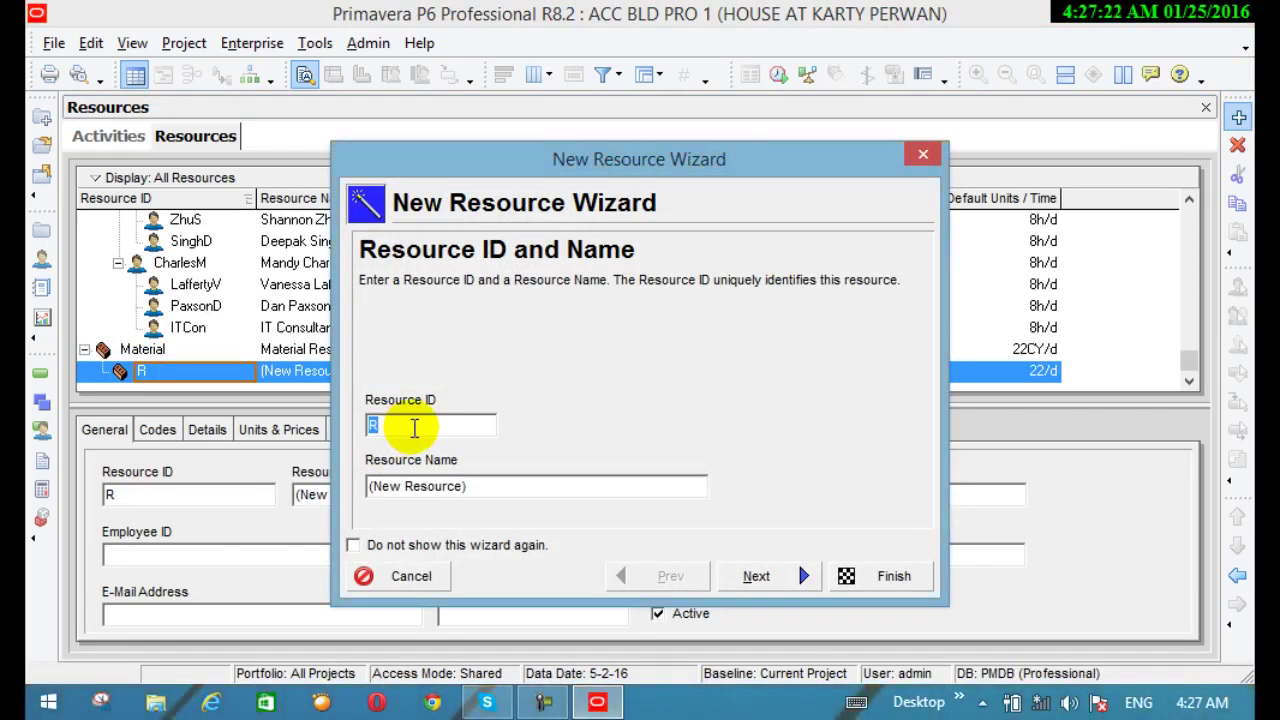
pyautogui.write('ge')
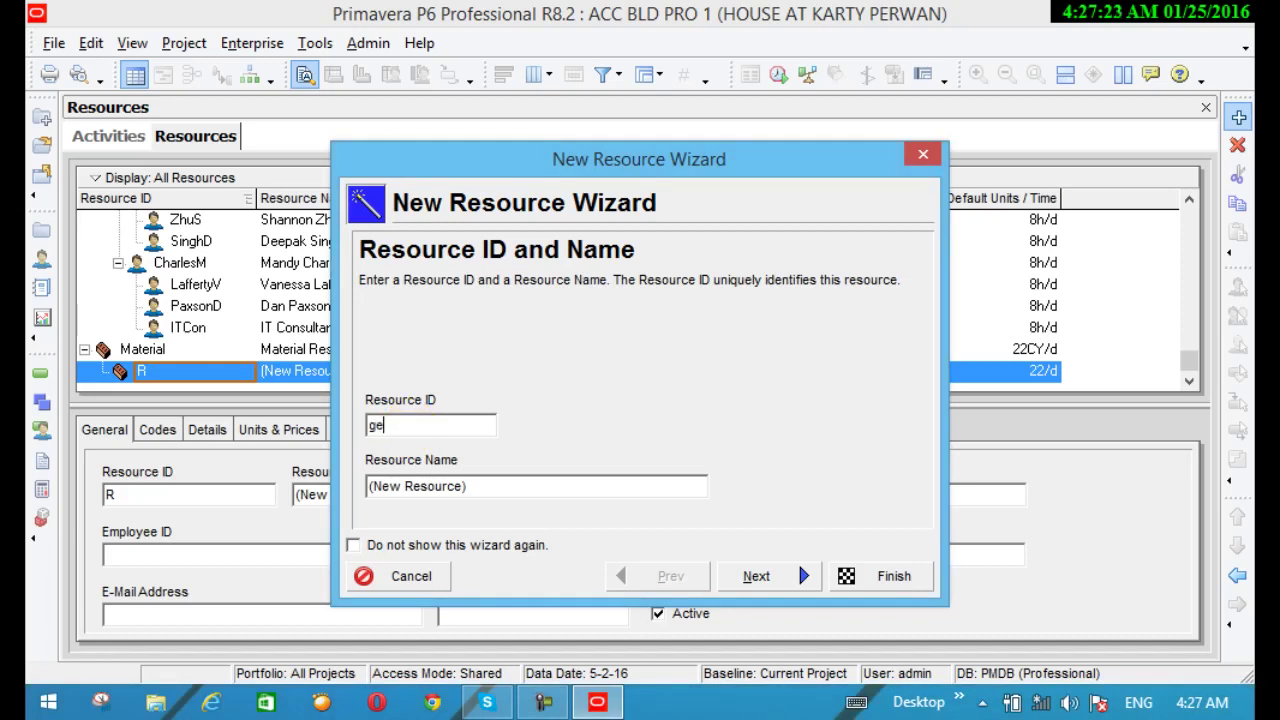
pyautogui.write('n lab')
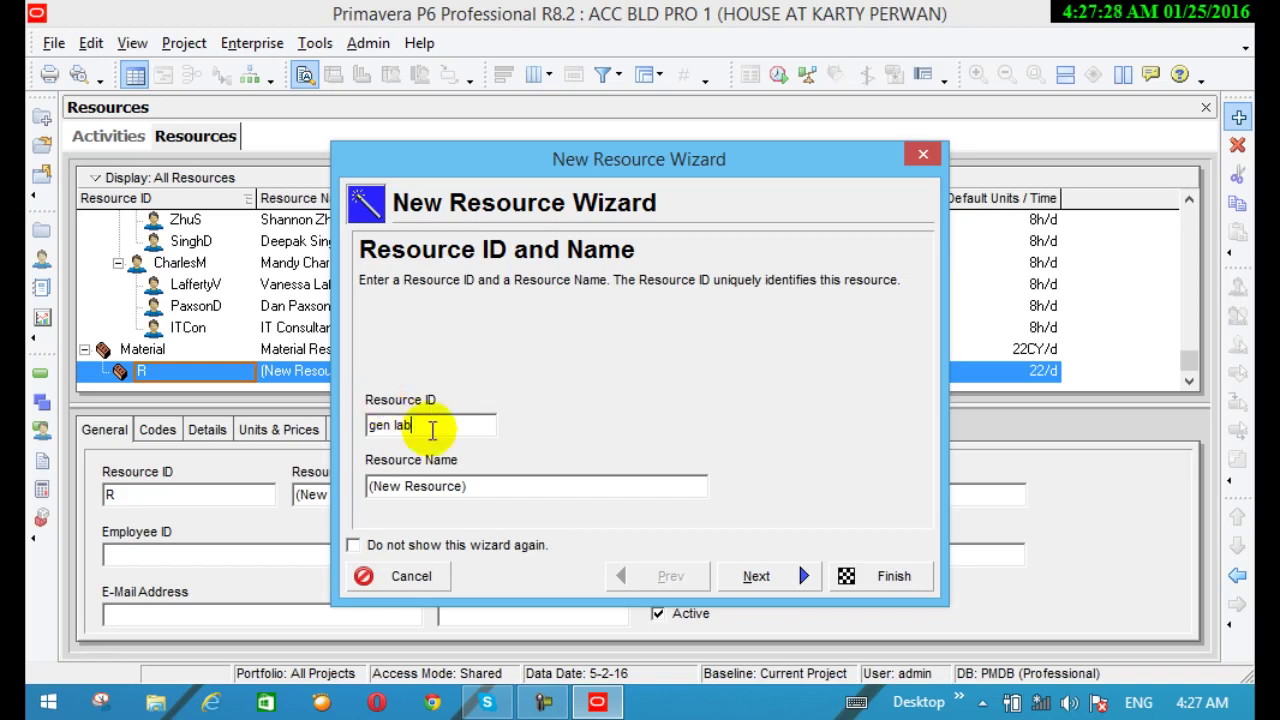
# Step: Set the new resource's name to genrel labour
pyautogui.moveTo(497, 492); pyautogui.dragTo(352, 477)
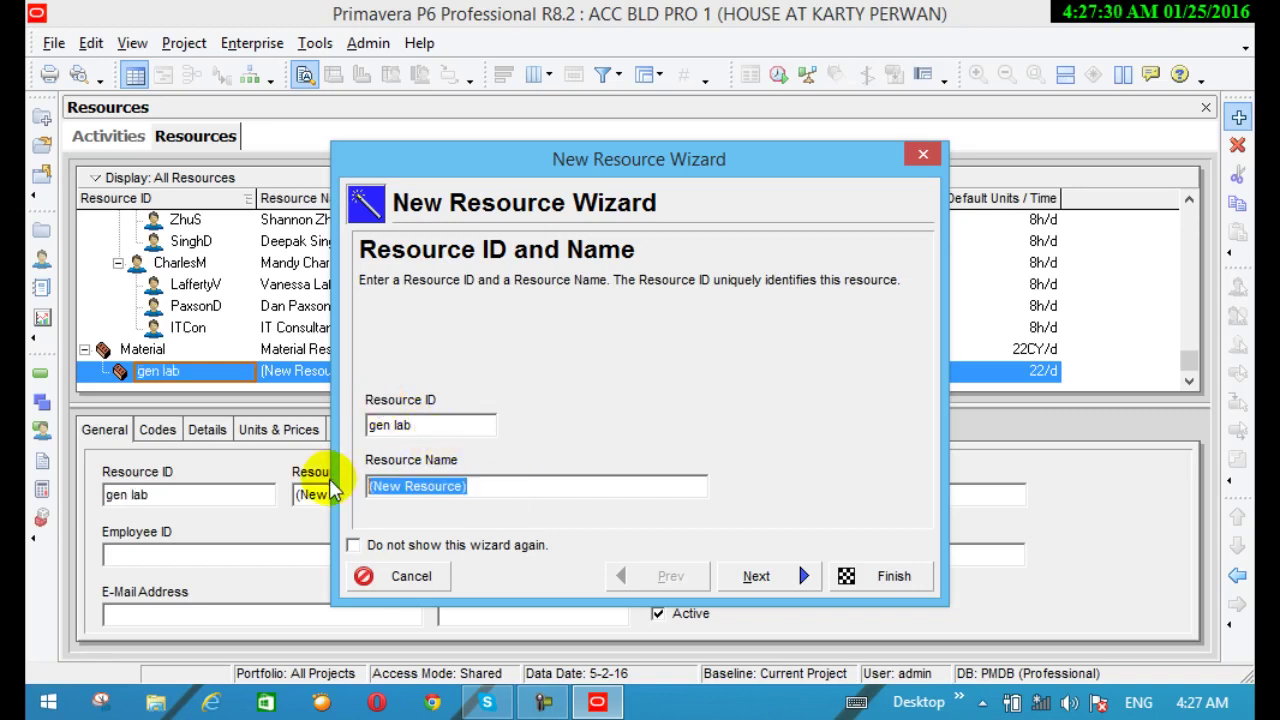
pyautogui.write('gd')
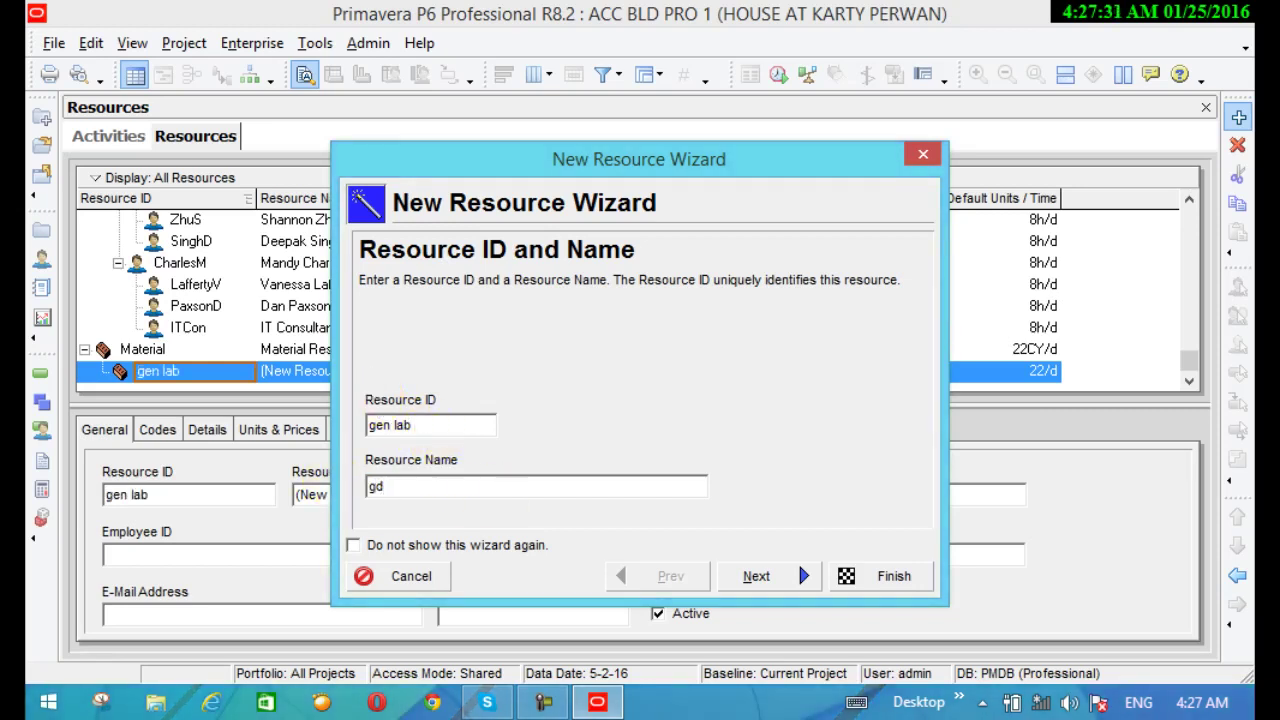
pyautogui.press('BackSpace')
pyautogui.press('BackSpace')
pyautogui.write('ge')
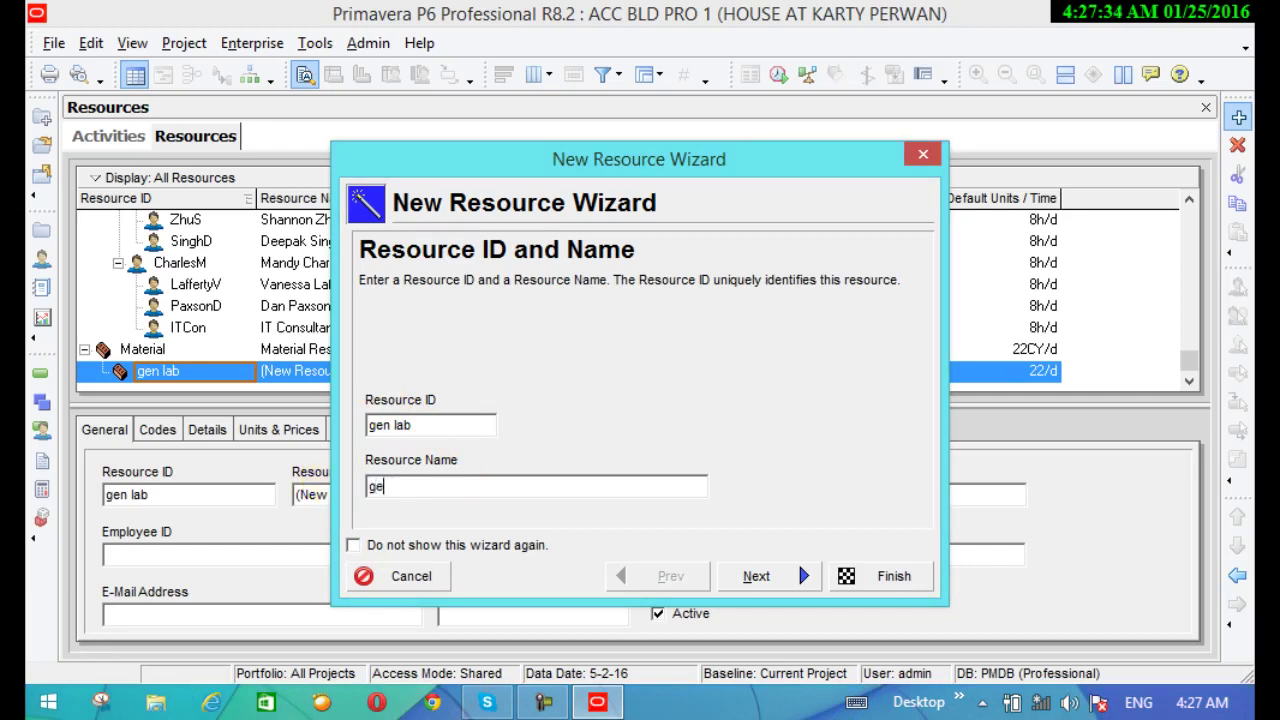
pyautogui.write('nrel labour')
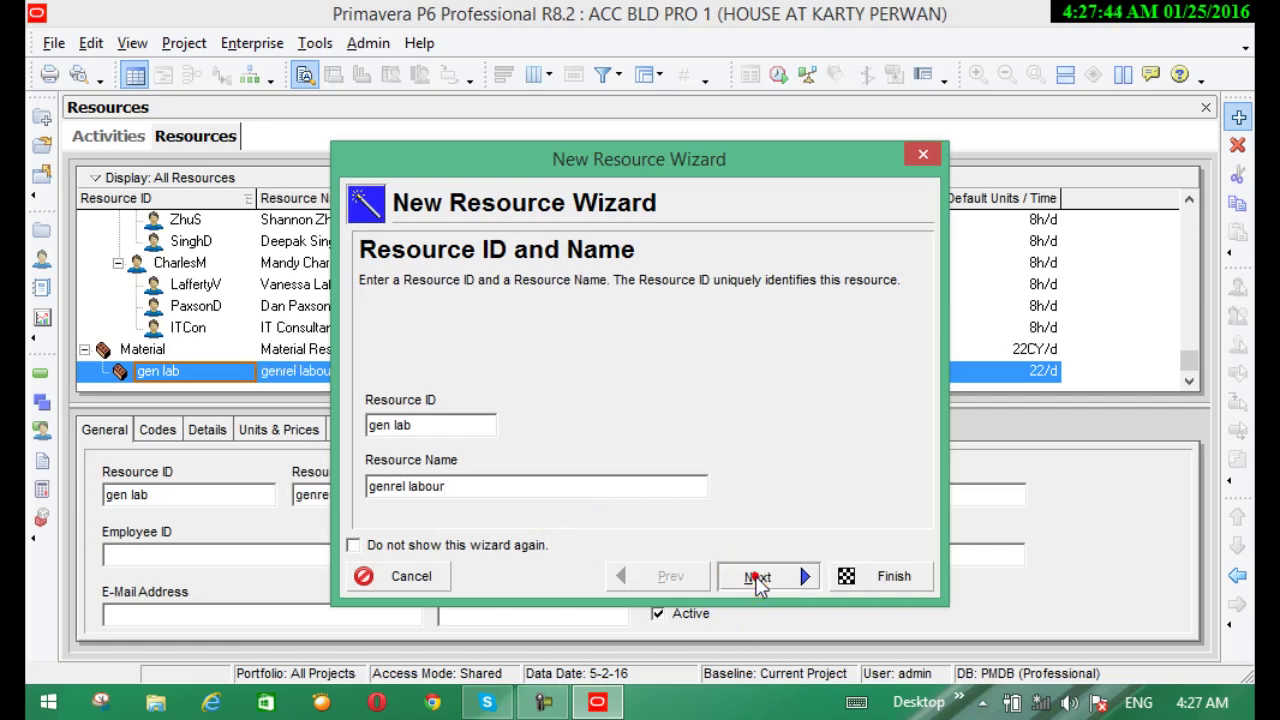
# Step: Set the new resource's type to Labor (People) and continue to its units and prices
pyautogui.click(755, 578)
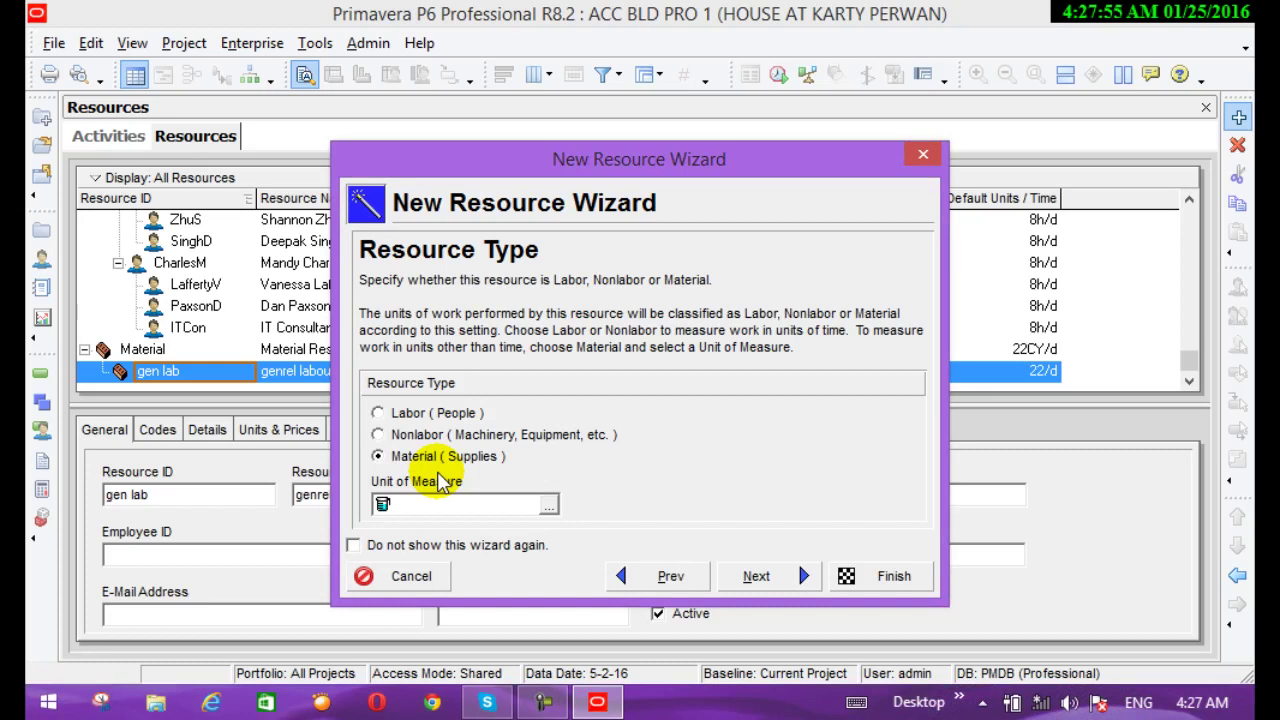
pyautogui.click(379, 413)
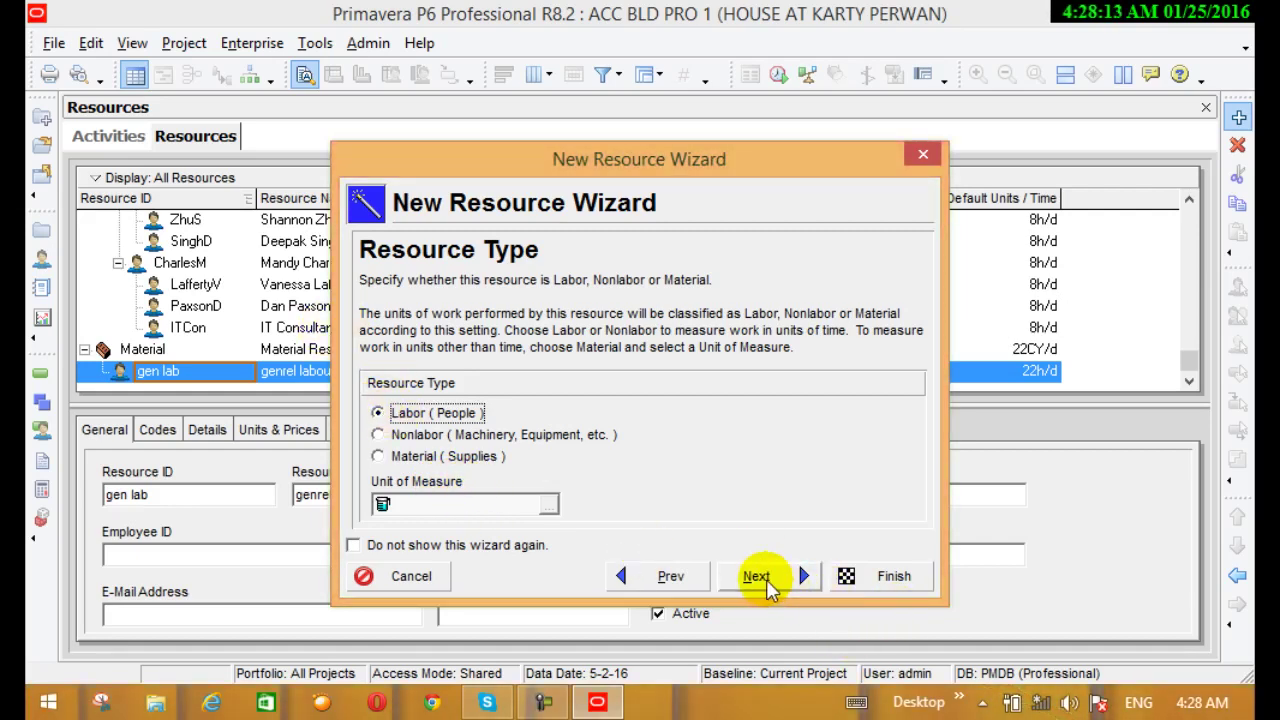
pyautogui.click(762, 577)
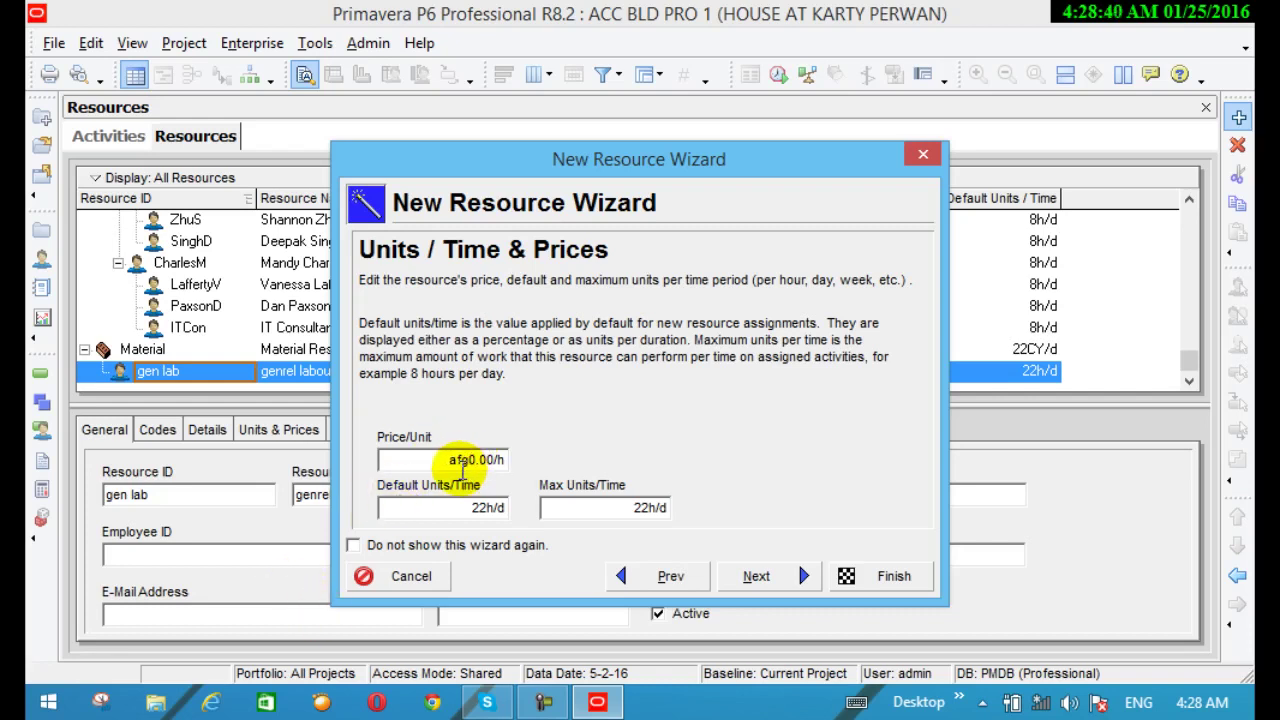
# Step: Set the labour resource's price per unit to afg50 per hour
pyautogui.moveTo(462, 468); pyautogui.dragTo(503, 461)
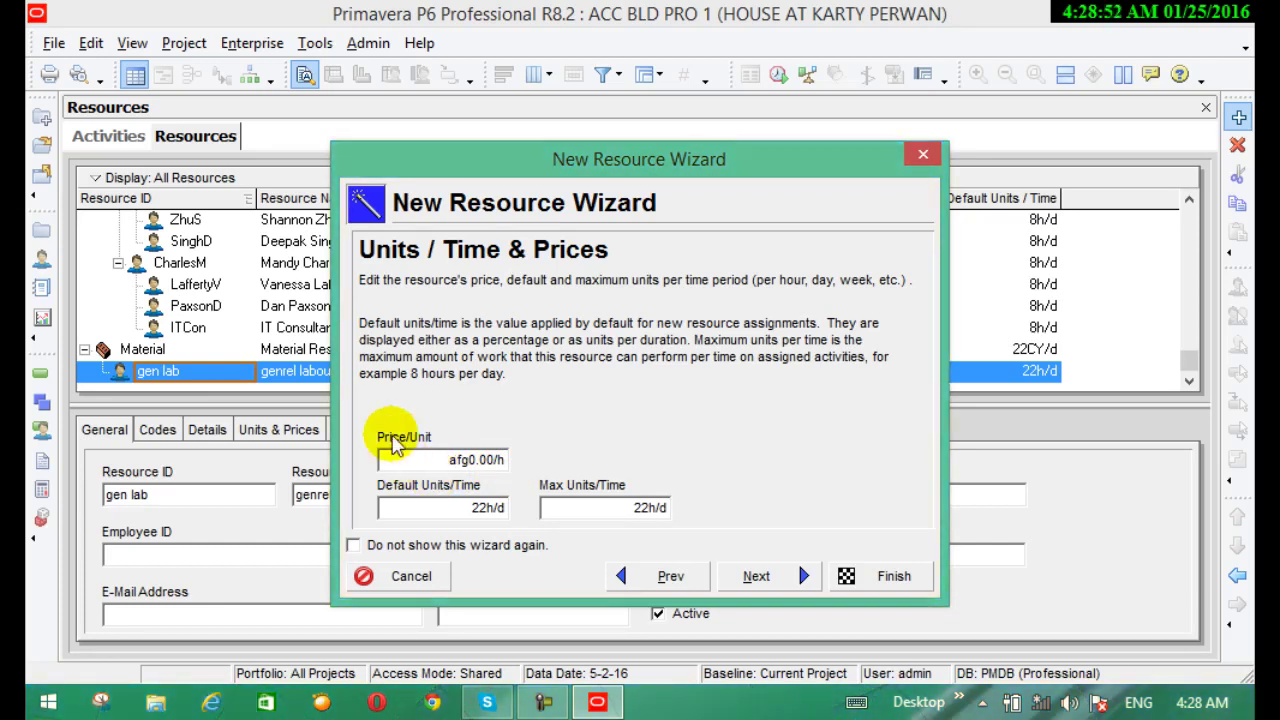
pyautogui.click(486, 455)
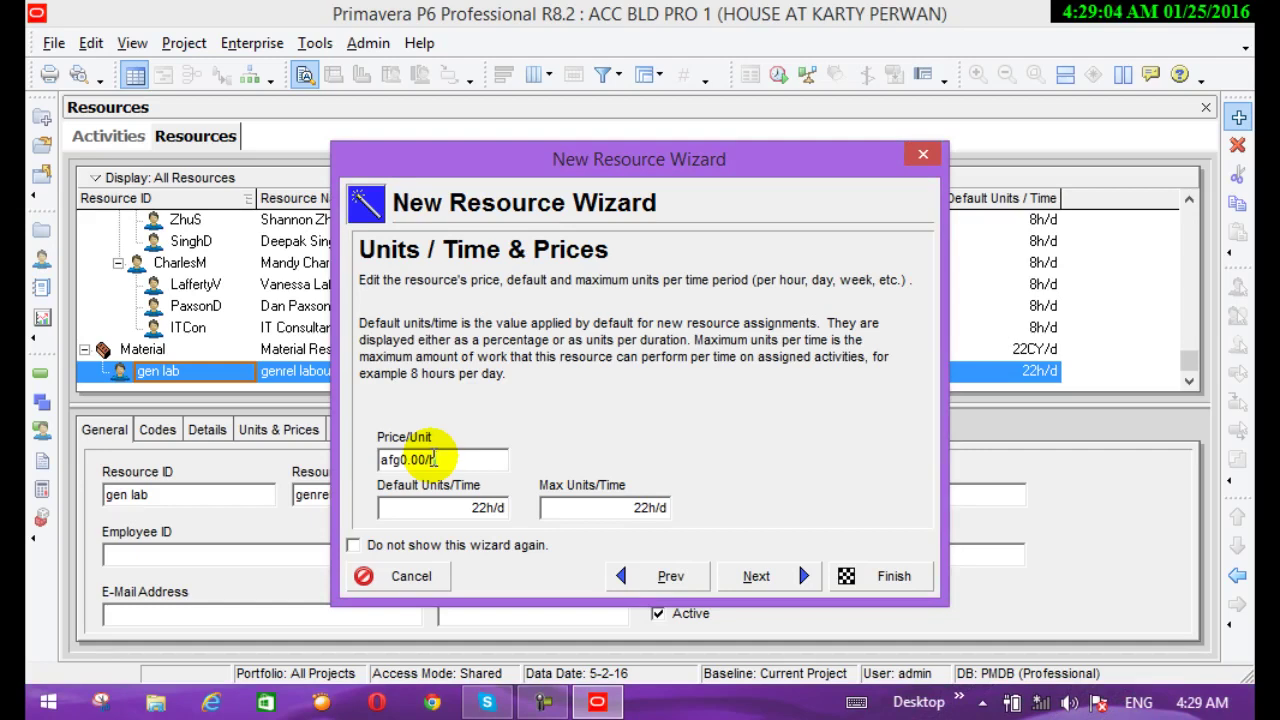
pyautogui.moveTo(421, 459); pyautogui.dragTo(409, 459)
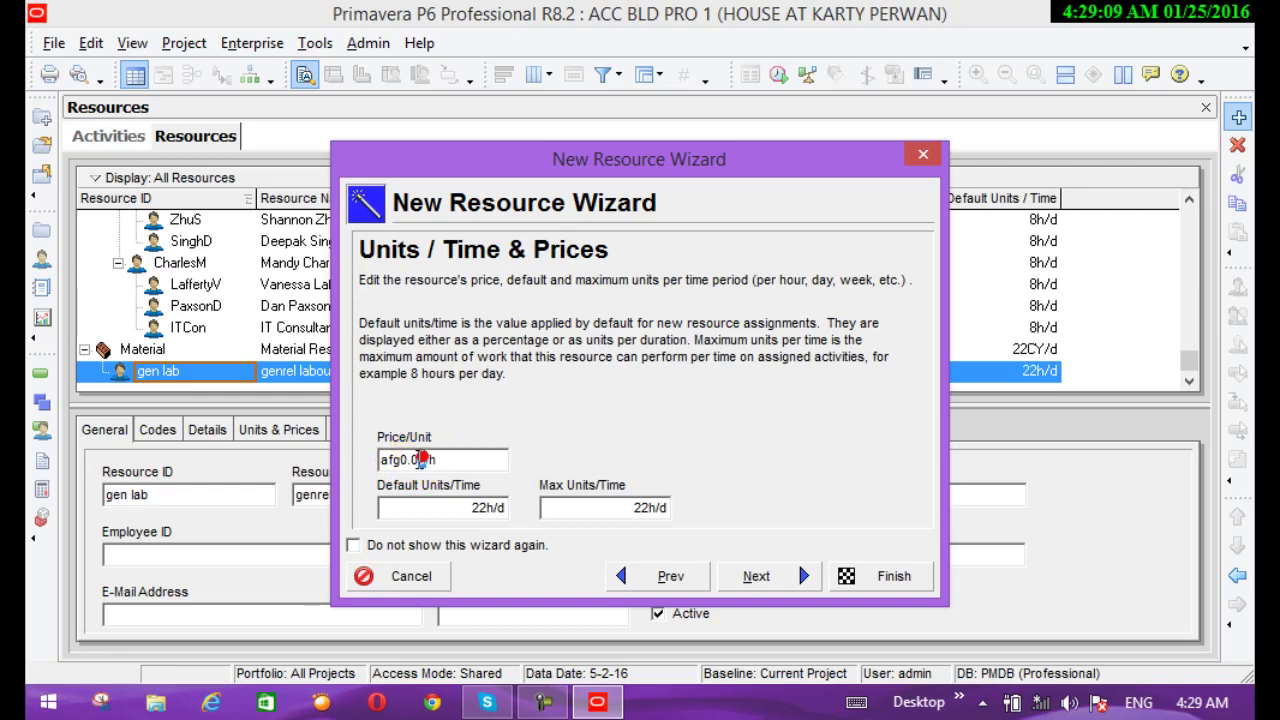
pyautogui.moveTo(424, 460); pyautogui.dragTo(395, 461)
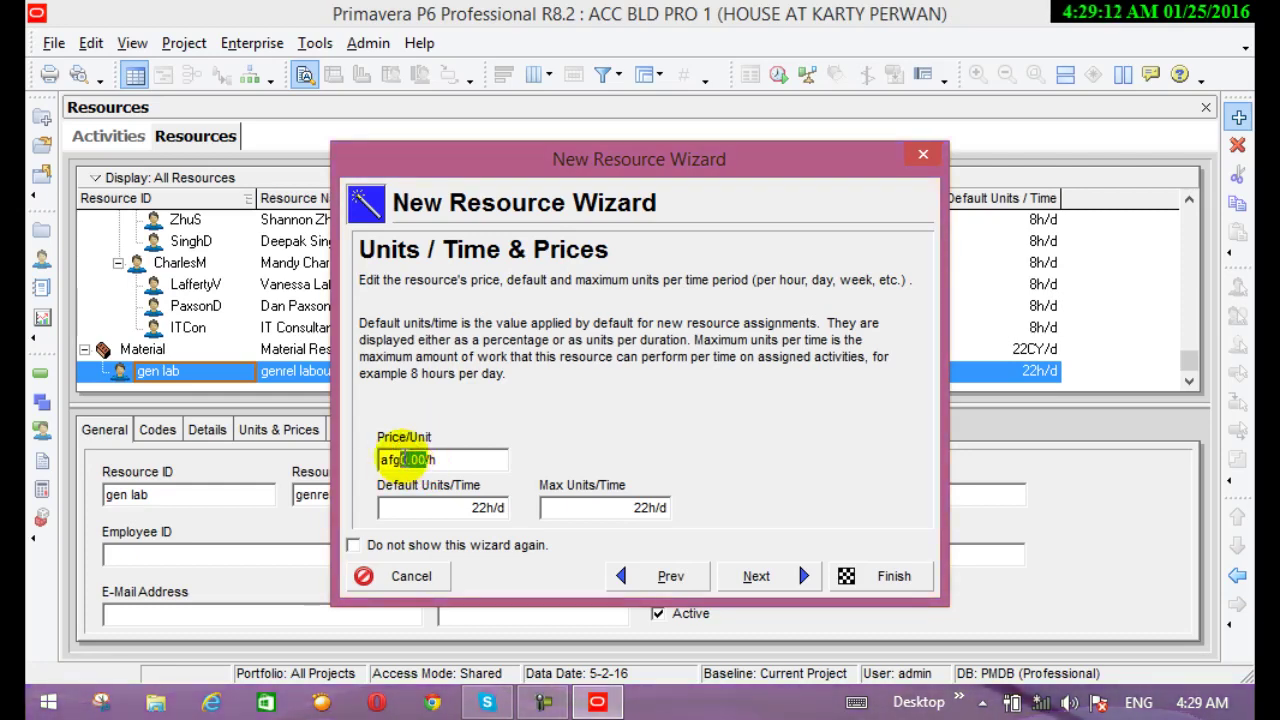
pyautogui.write('5')
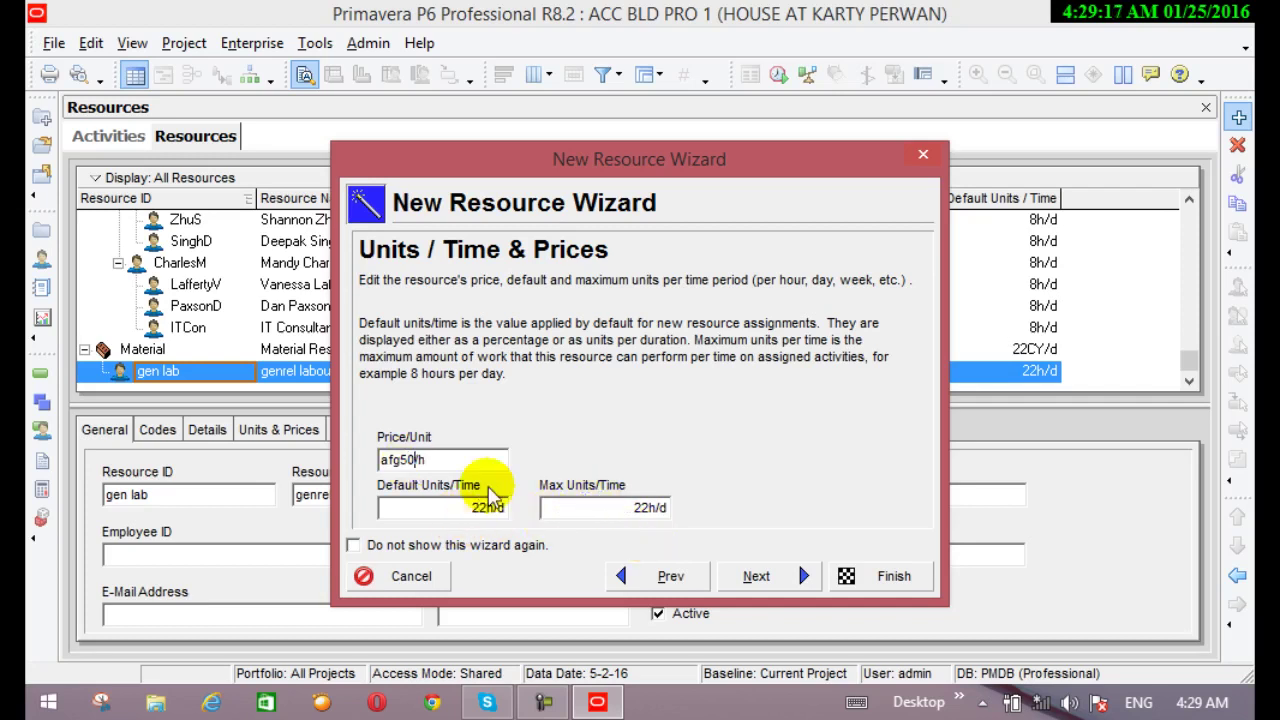
# Step: Set both the default and the maximum units per time to 8h/d and continue to the contact details
pyautogui.click(490, 500)
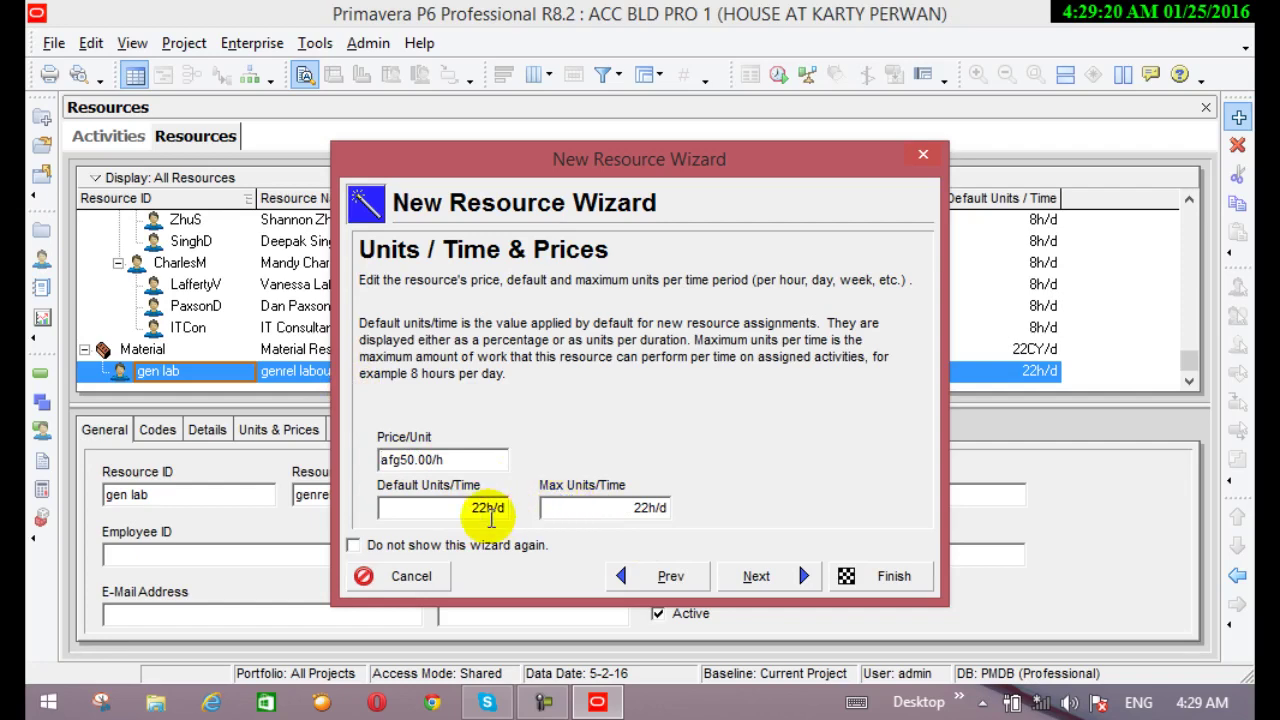
pyautogui.click(488, 508)
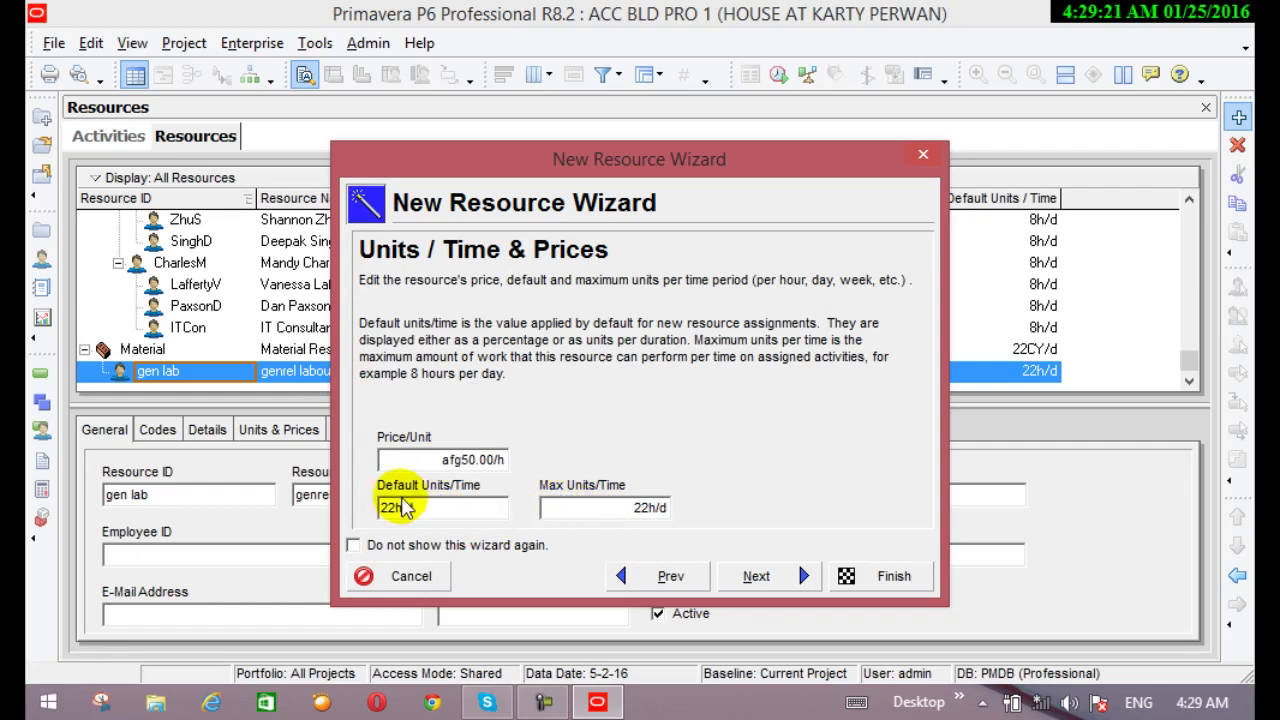
pyautogui.moveTo(397, 508); pyautogui.dragTo(372, 508)
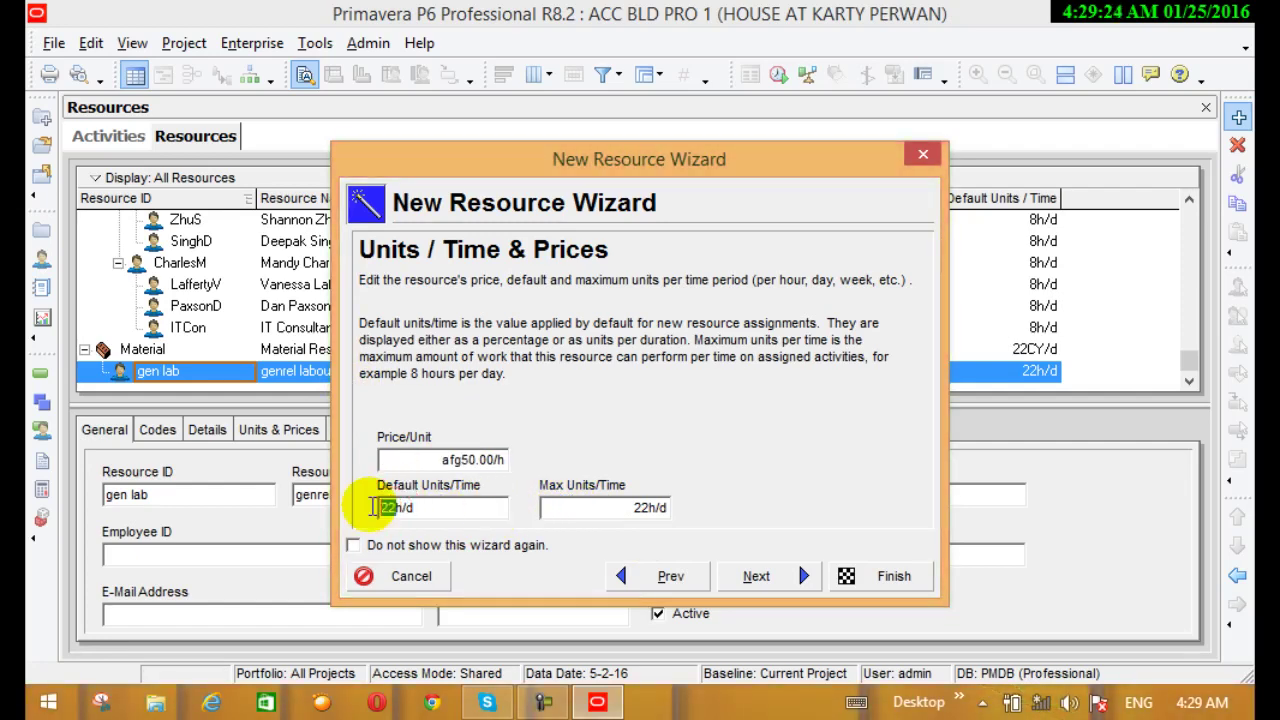
pyautogui.write('8')
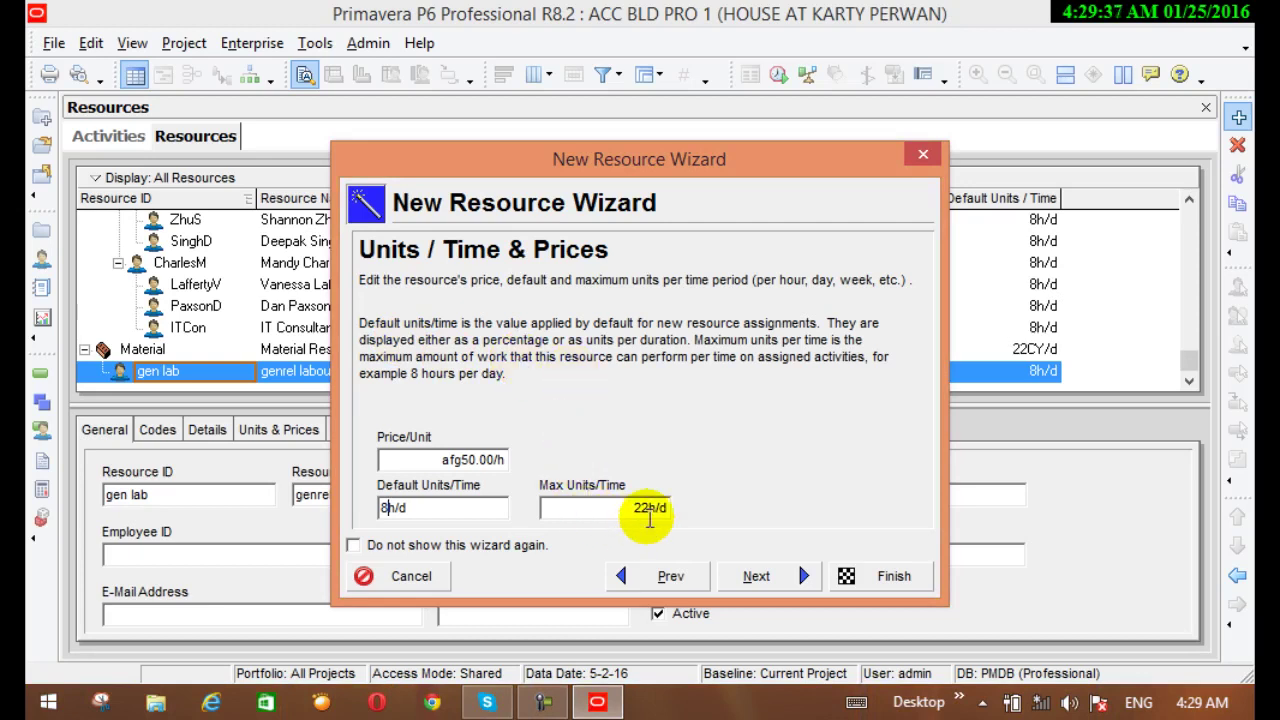
pyautogui.click(647, 512)
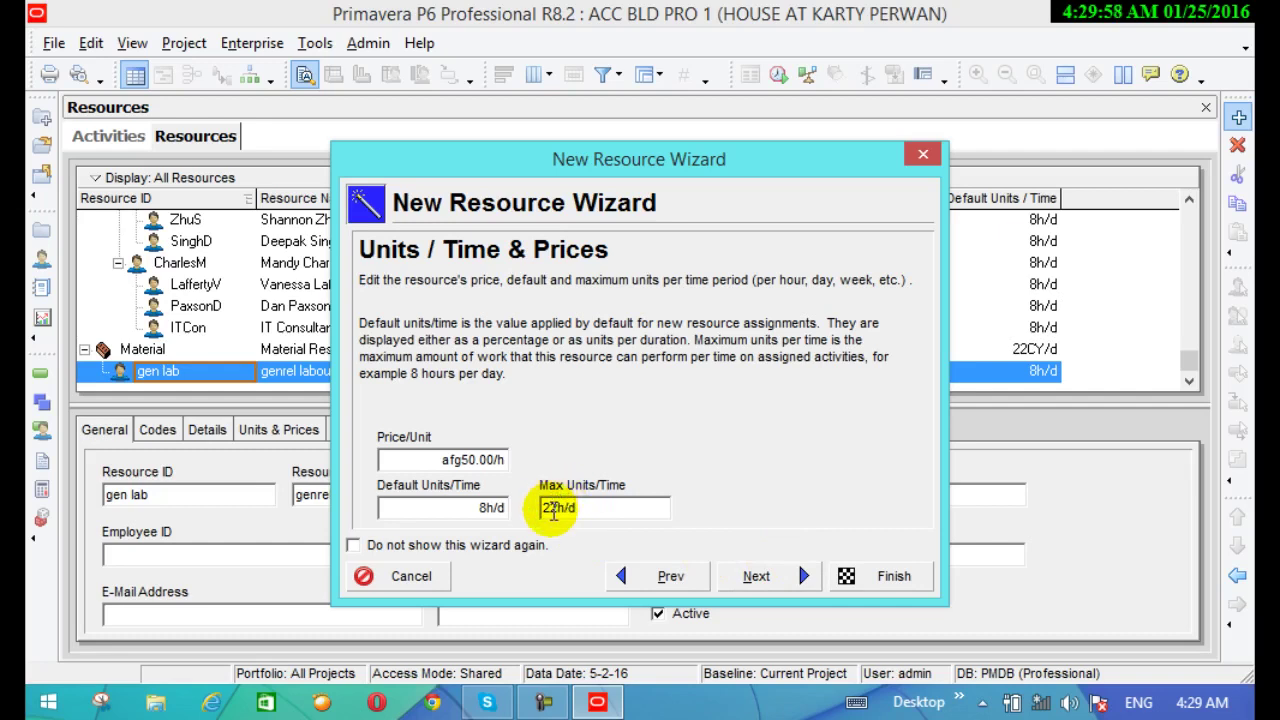
pyautogui.moveTo(558, 508); pyautogui.dragTo(535, 514)
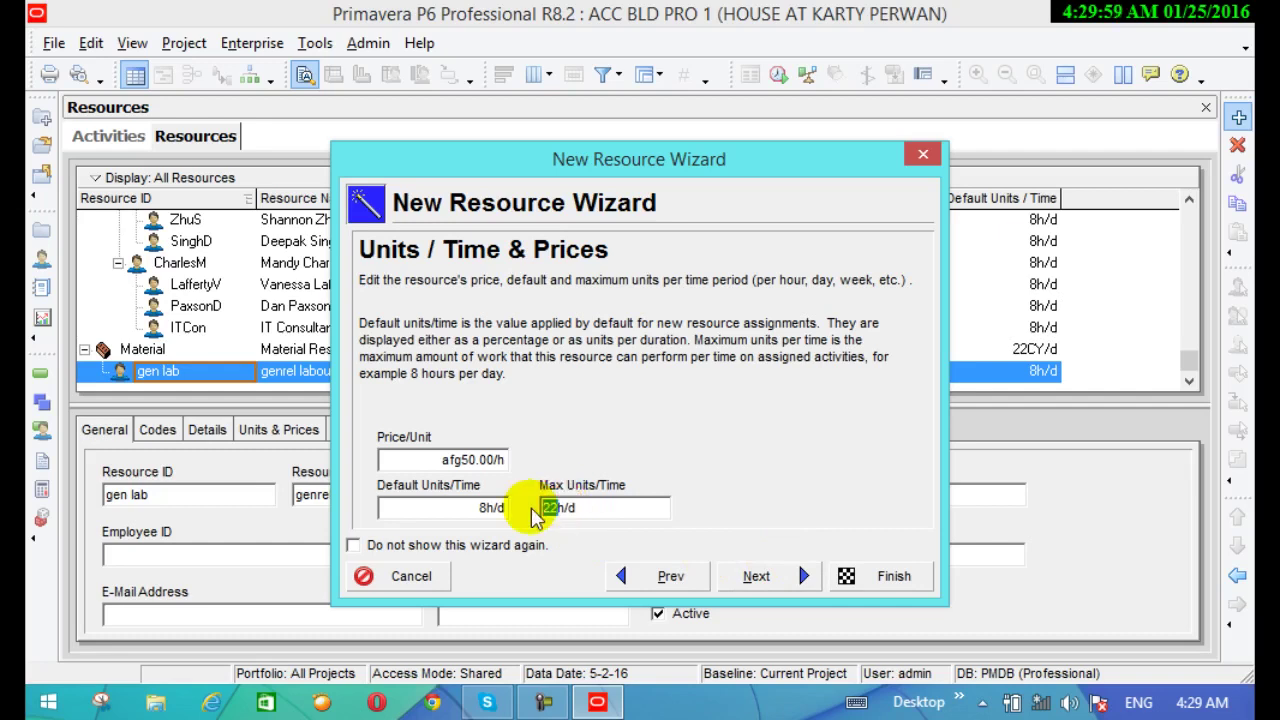
pyautogui.write('8')
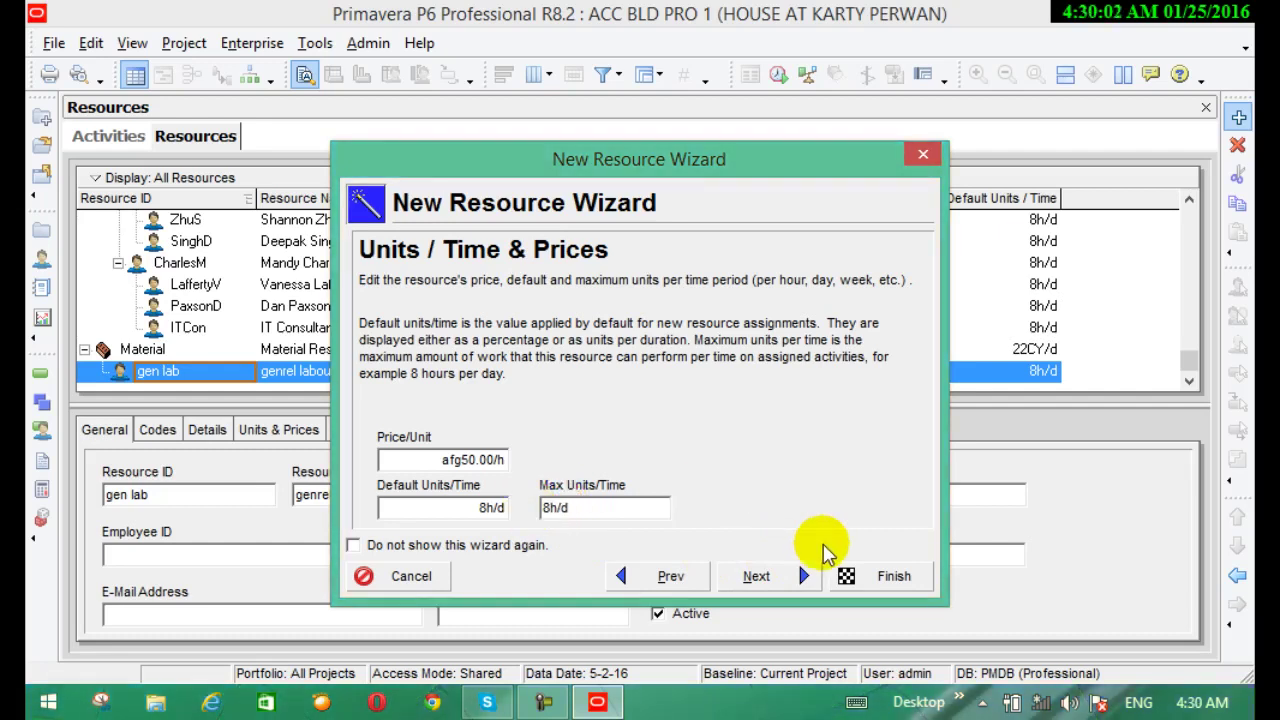
pyautogui.click(755, 576)
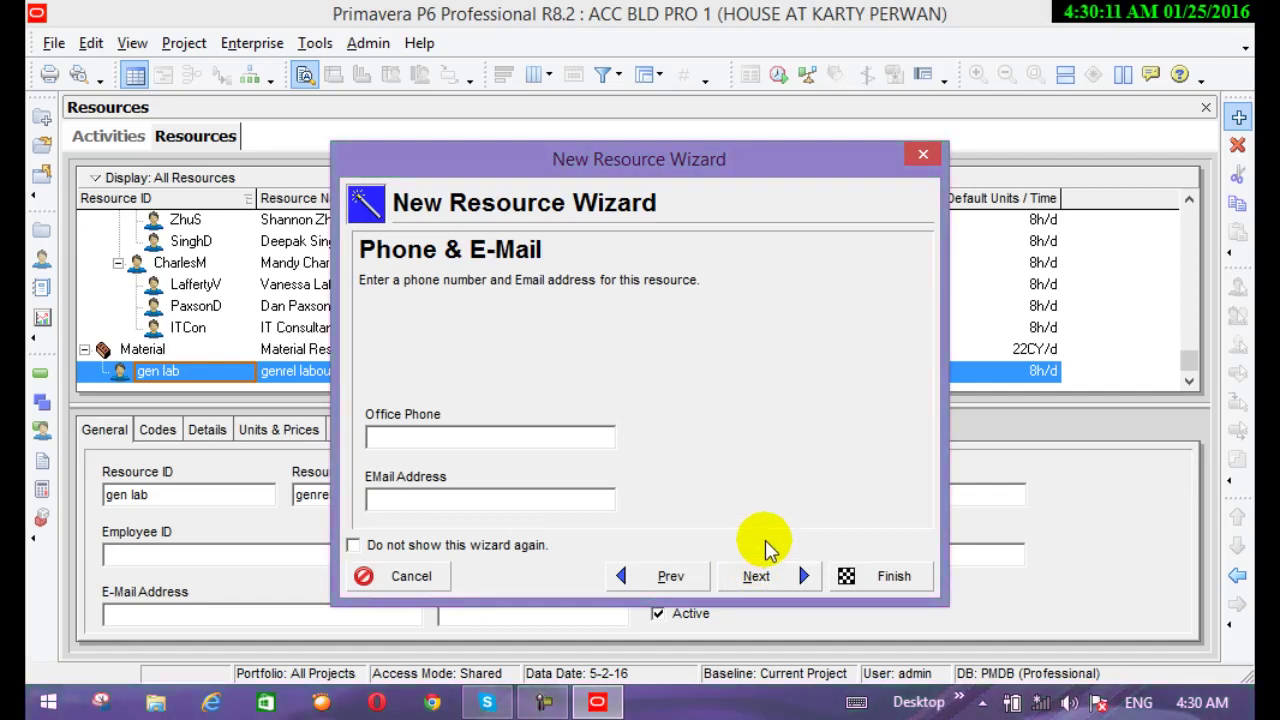
# Step: Leave the office phone, e-mail address and roles empty and continue to the resource calendar settings
pyautogui.click(516, 440)
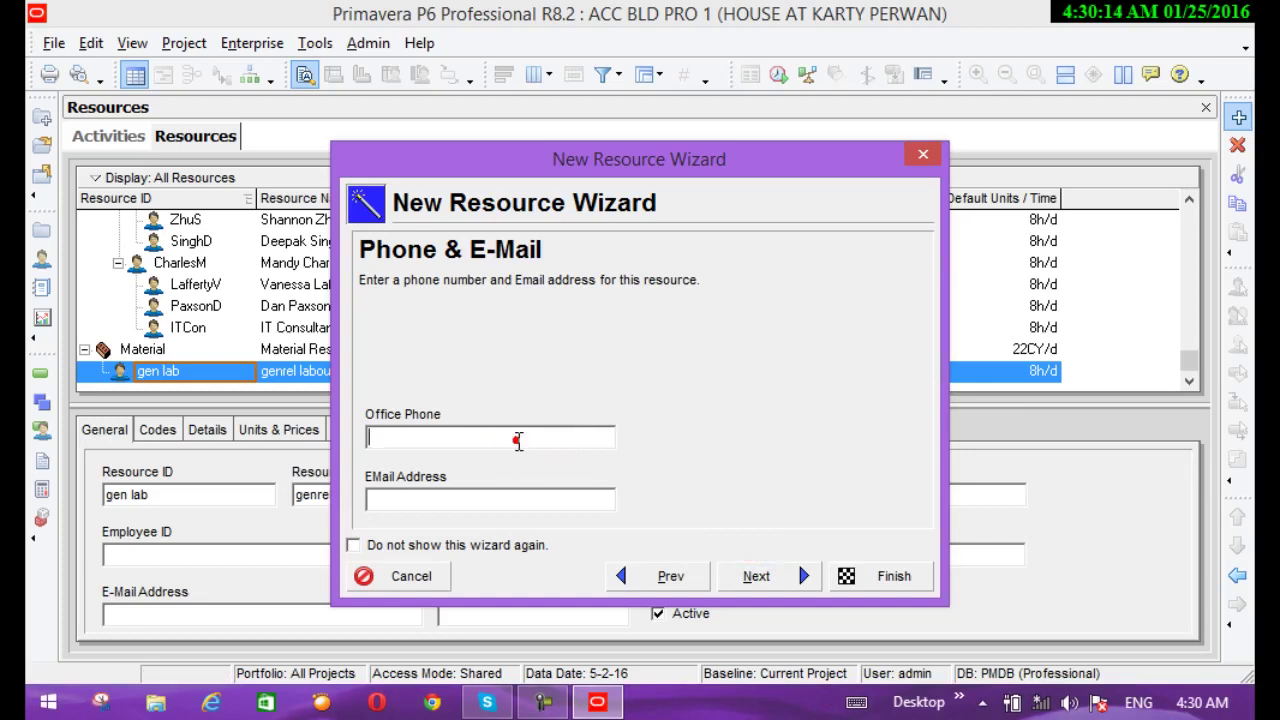
pyautogui.click(437, 438)
pyautogui.click(472, 506)
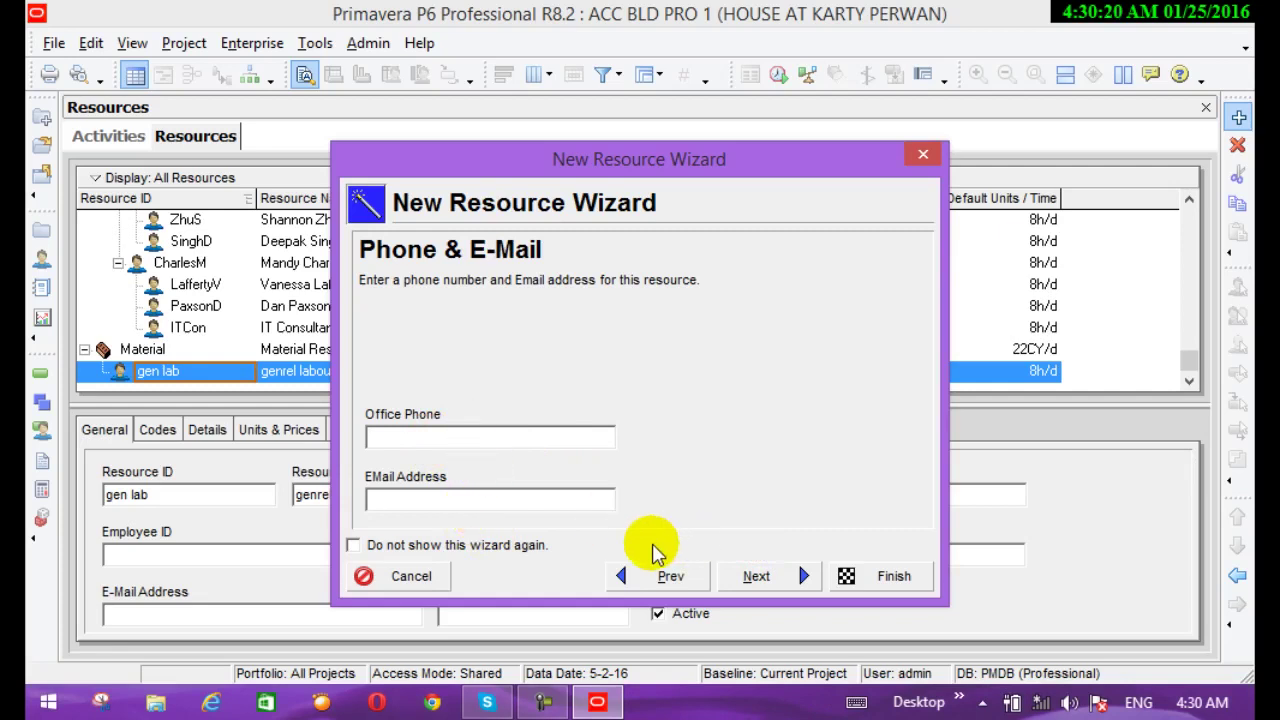
pyautogui.click(757, 577)
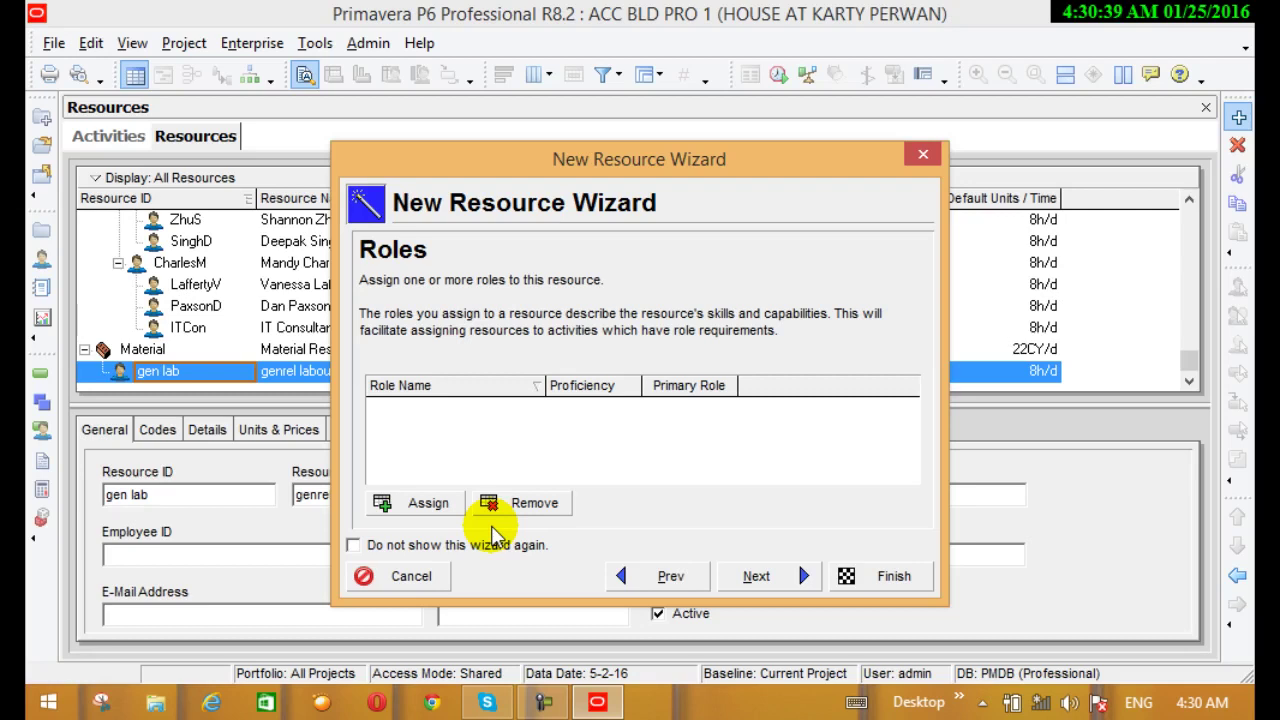
pyautogui.click(762, 580)
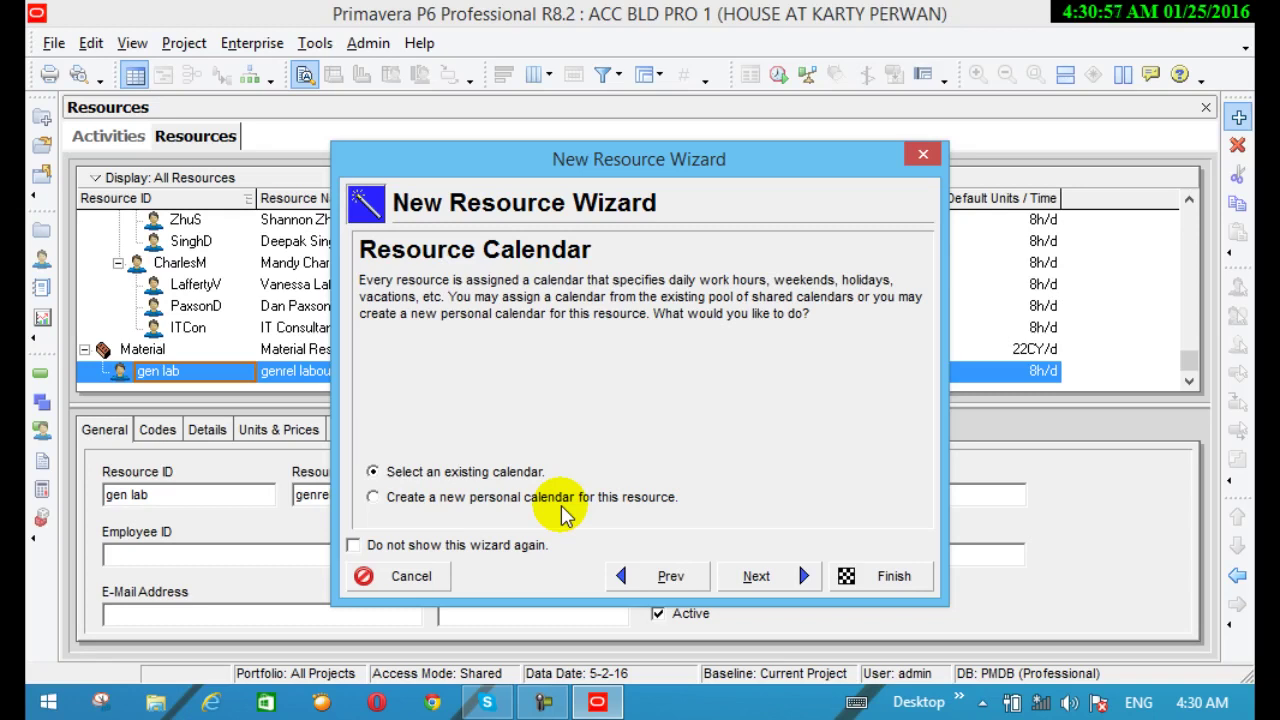
# Step: Assign the existing ACC calendar to the general labour resource and finish creating it
pyautogui.click(771, 581)
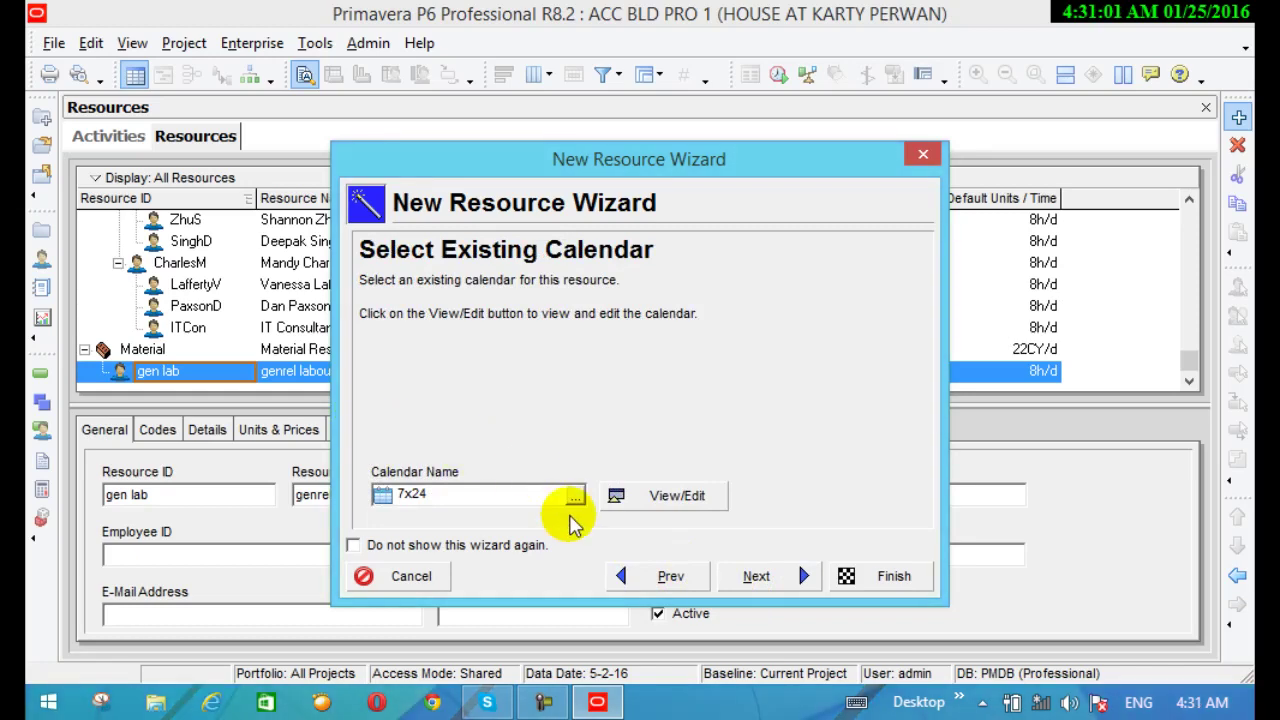
pyautogui.click(577, 495)
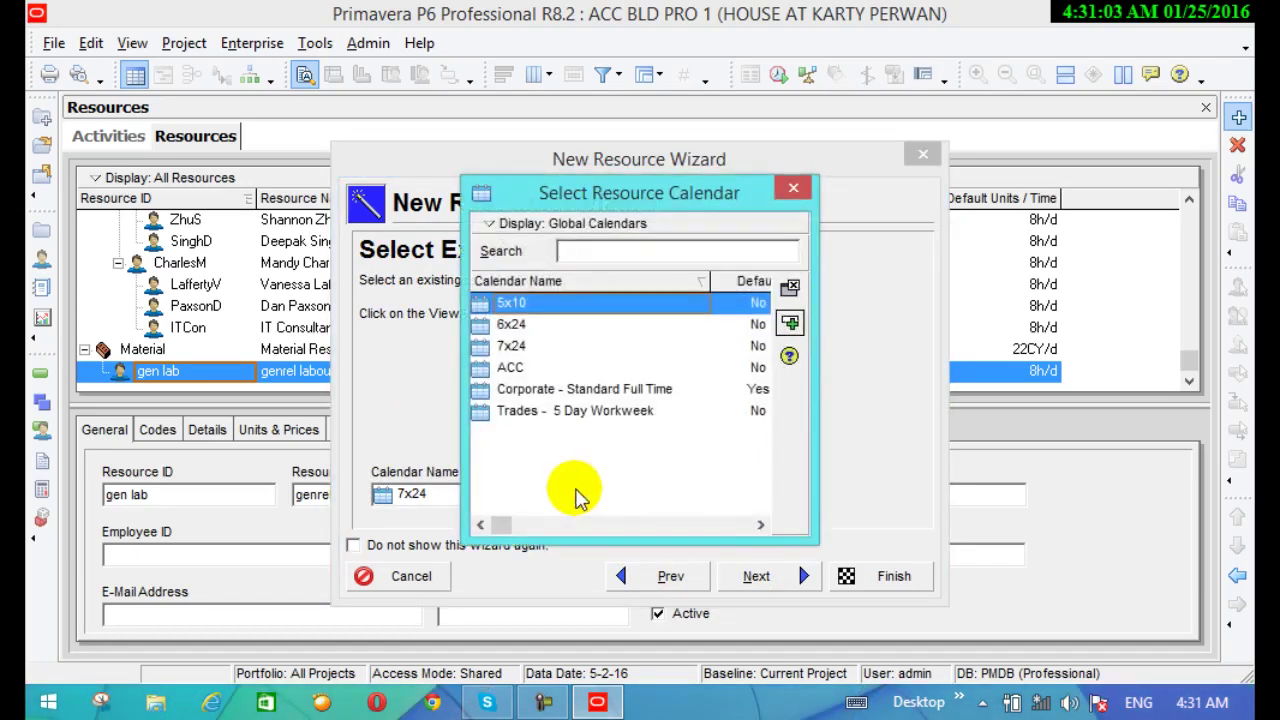
pyautogui.click(513, 368)
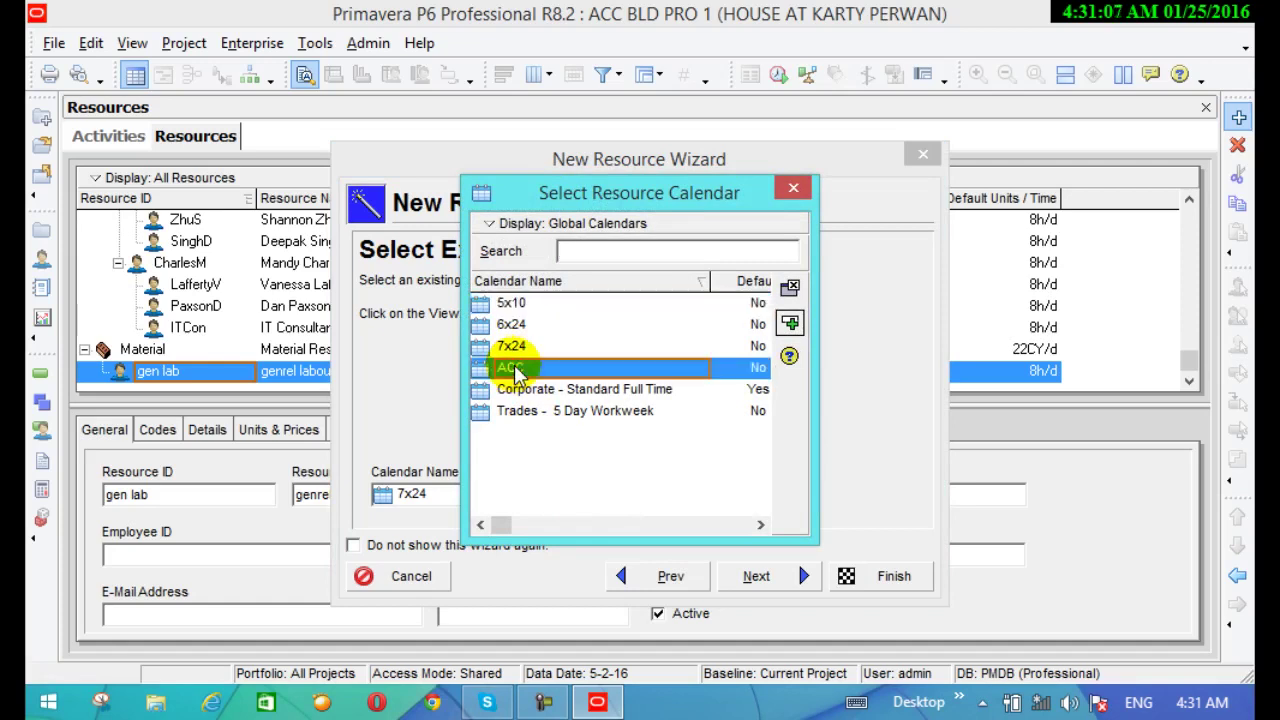
pyautogui.click(790, 323)
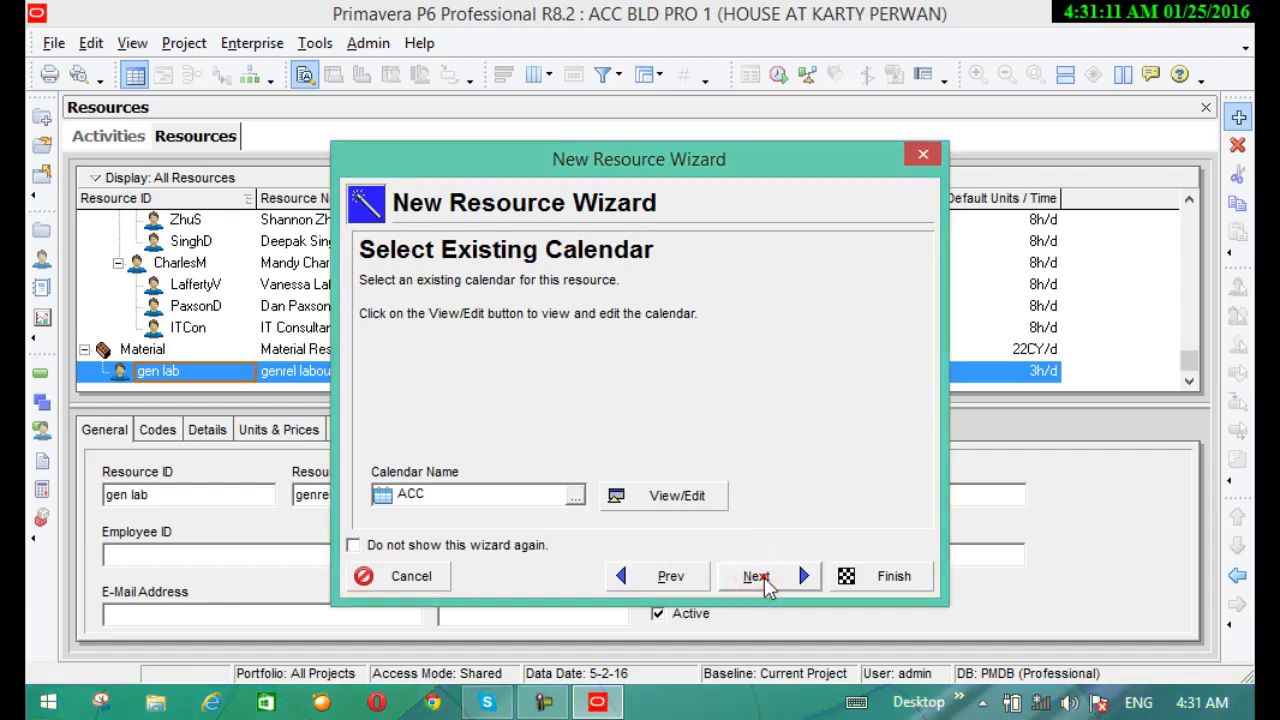
pyautogui.click(762, 580)
pyautogui.click(796, 576)
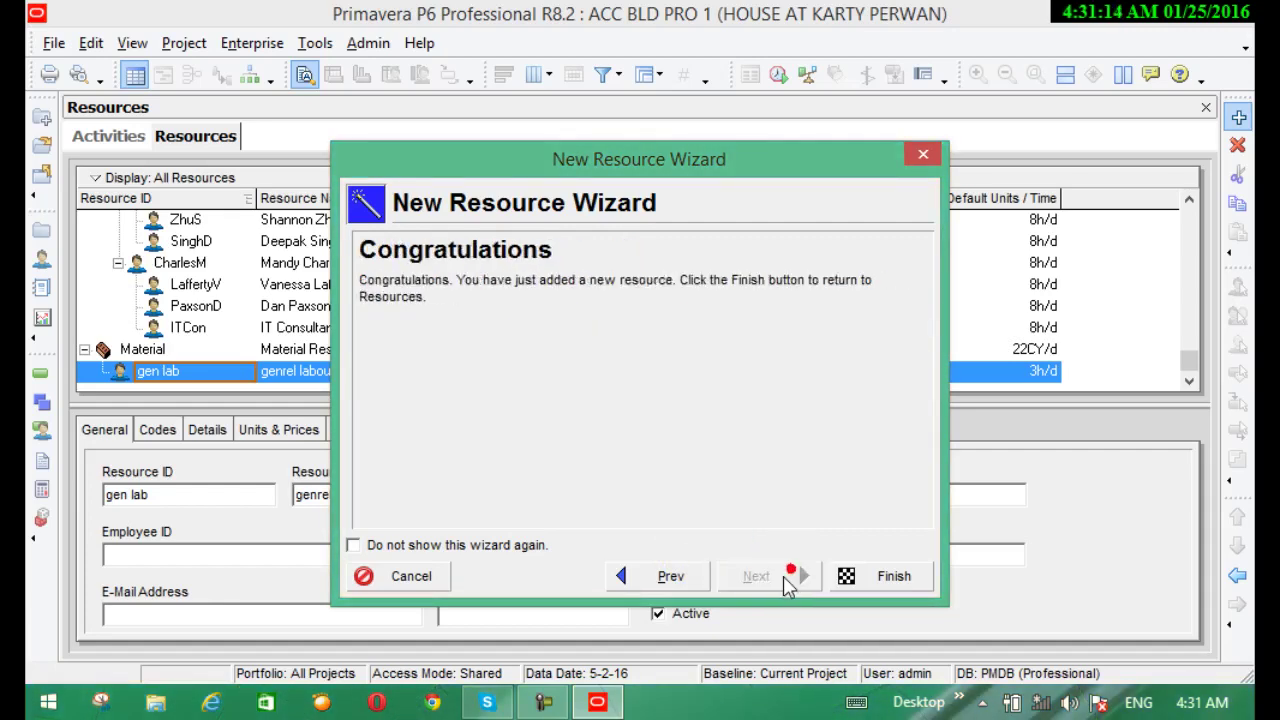
pyautogui.click(870, 577)
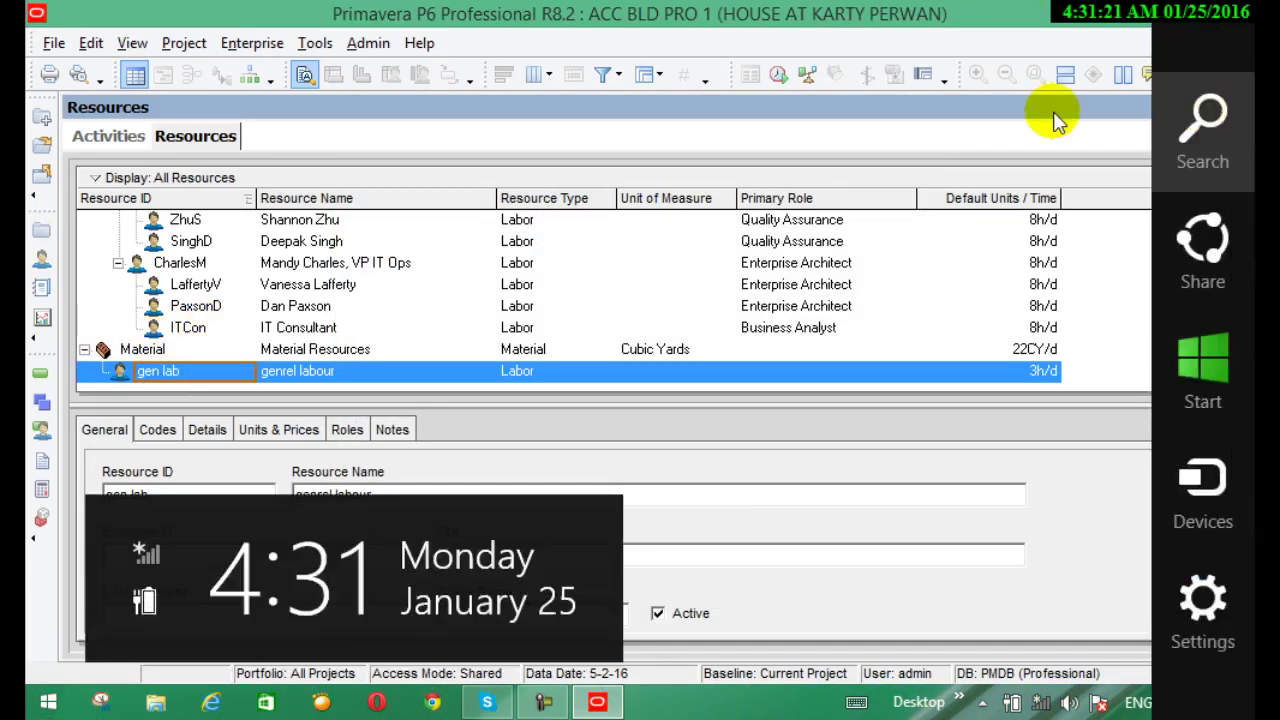
pyautogui.click(1237, 118)
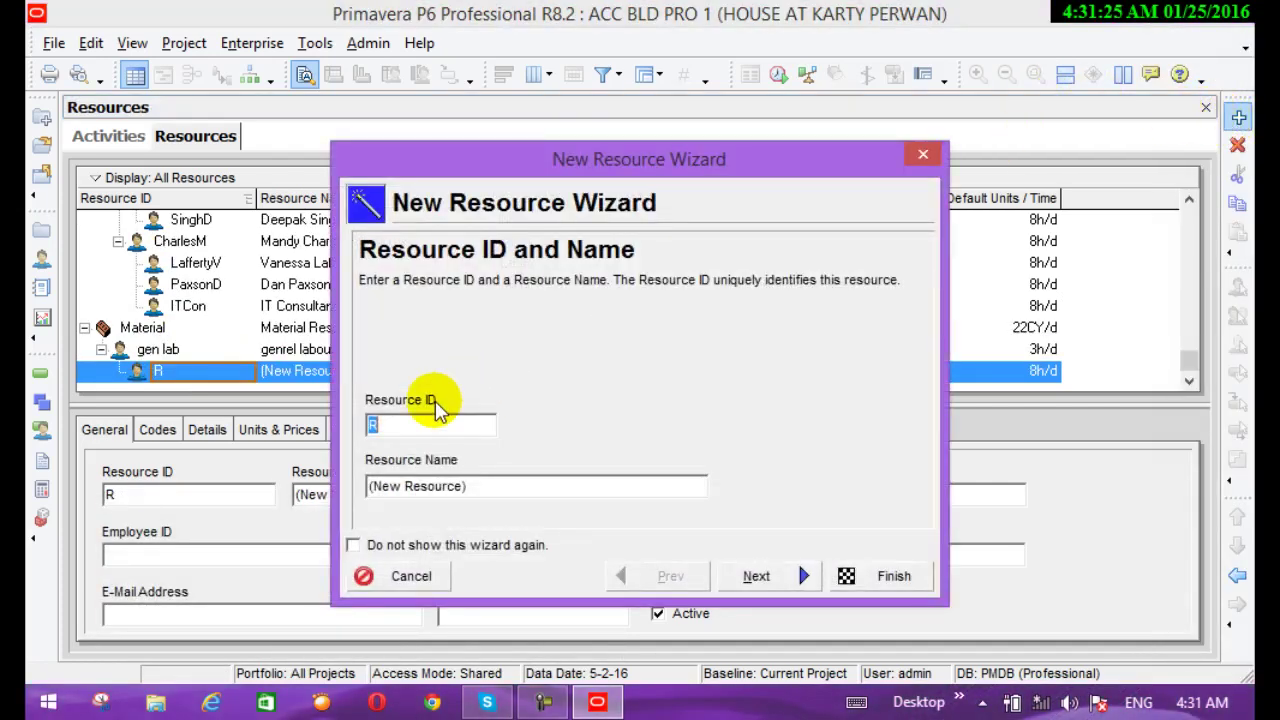
pyautogui.doubleClick(423, 426)
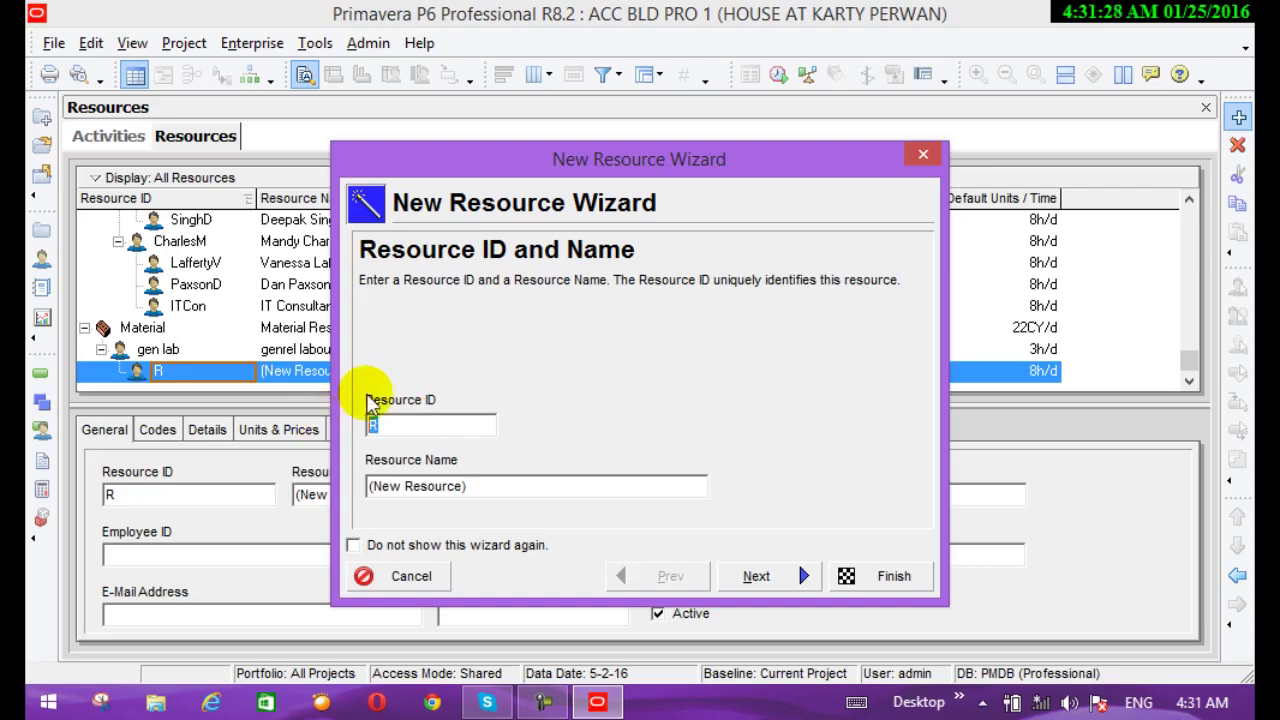
pyautogui.click(938, 158)
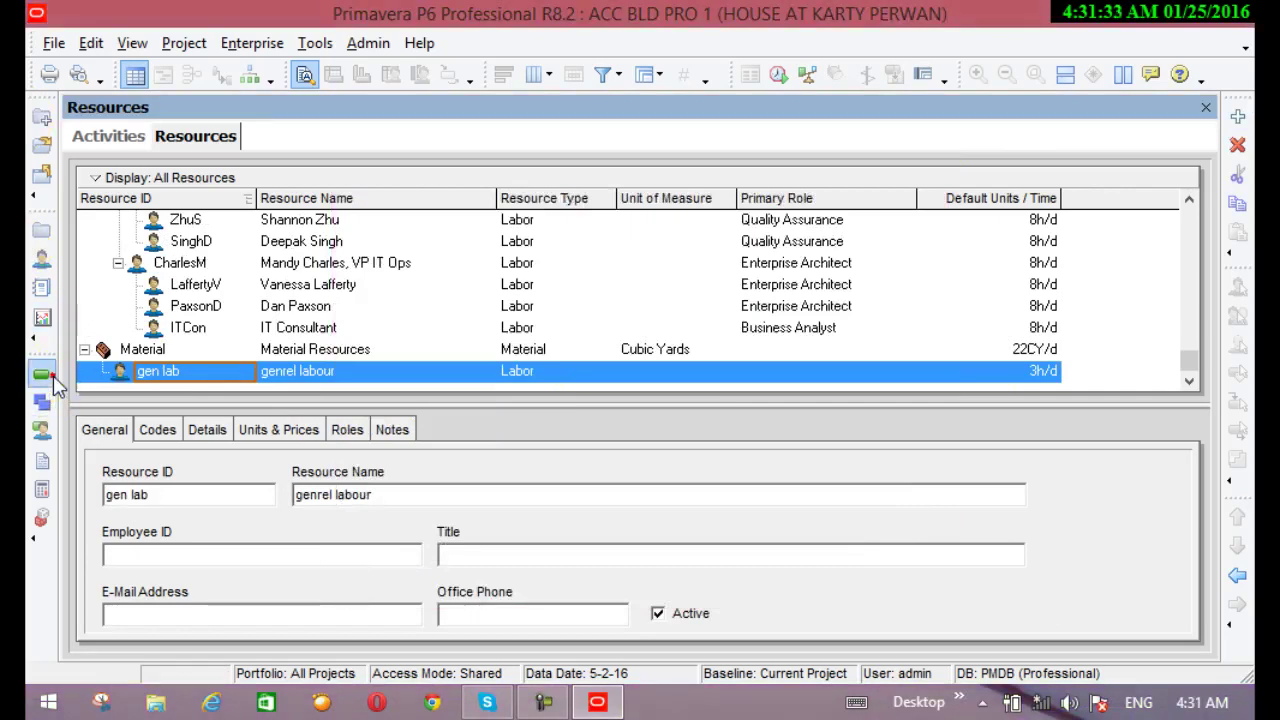
# Step: View the project's activities, checking ROUHG DRAWING and PRELIMINARY SURVEY, and return to the resources list
pyautogui.click(55, 381)
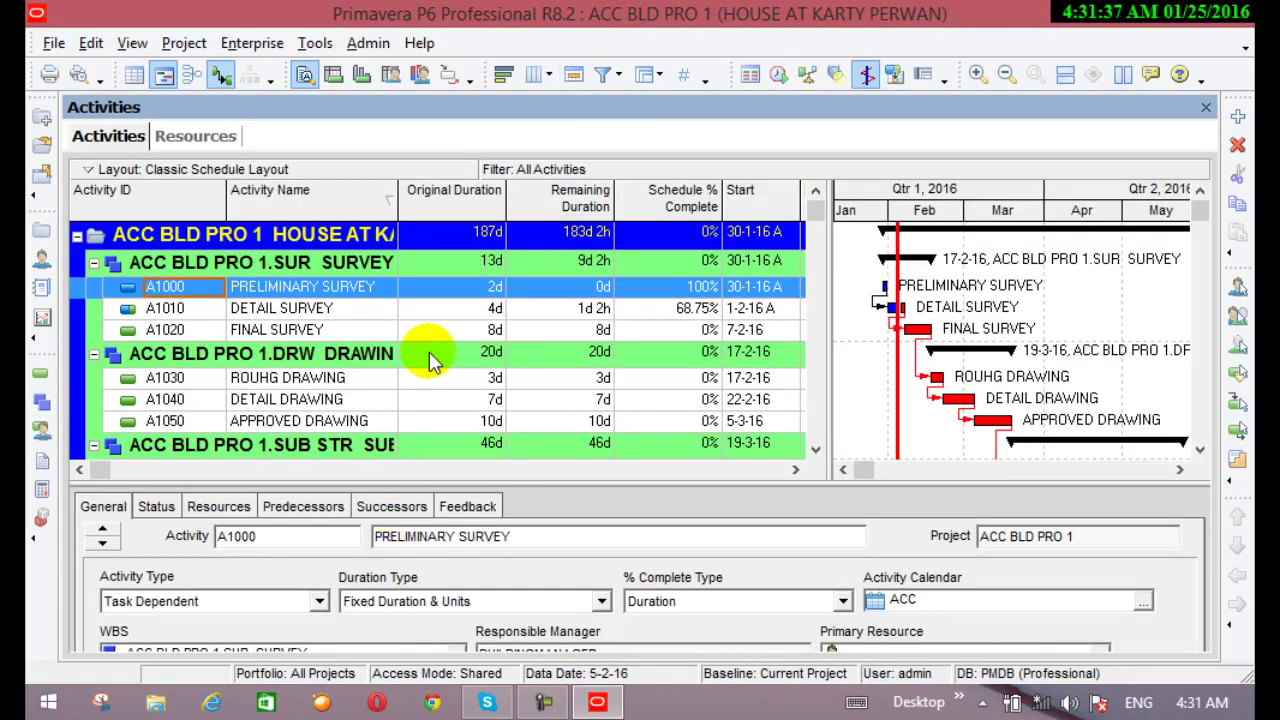
pyautogui.click(452, 377)
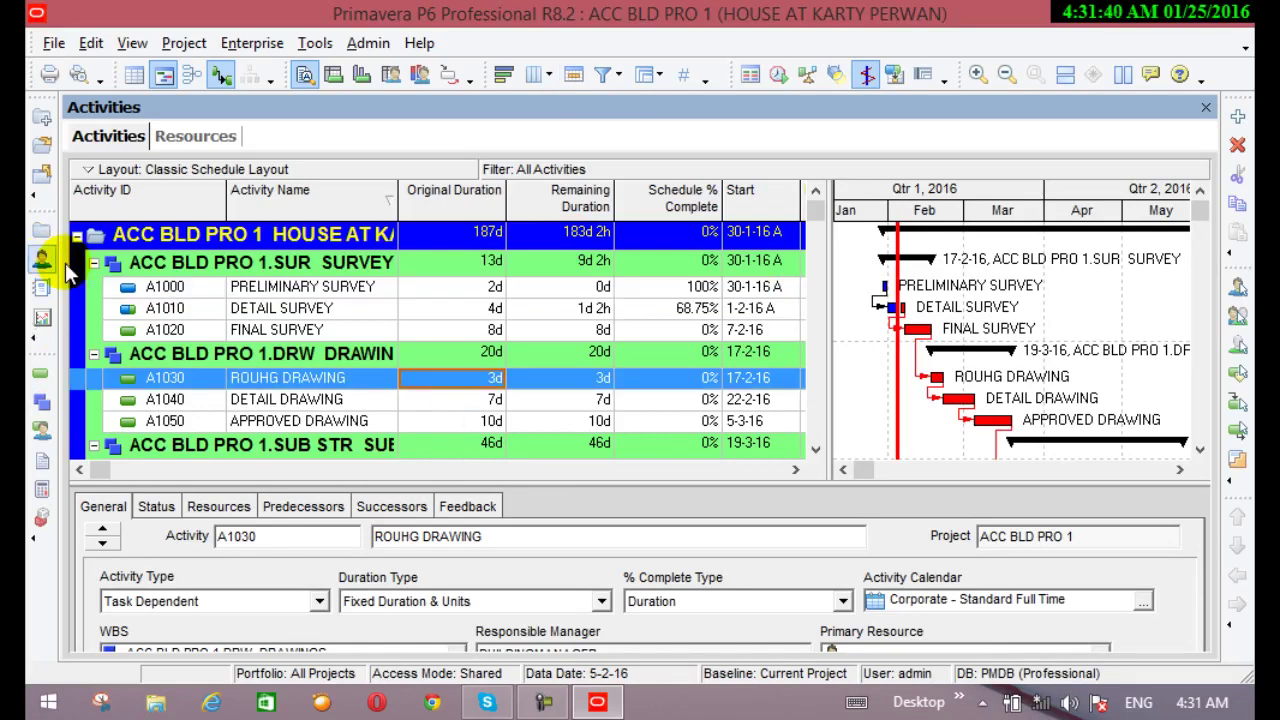
pyautogui.click(122, 288)
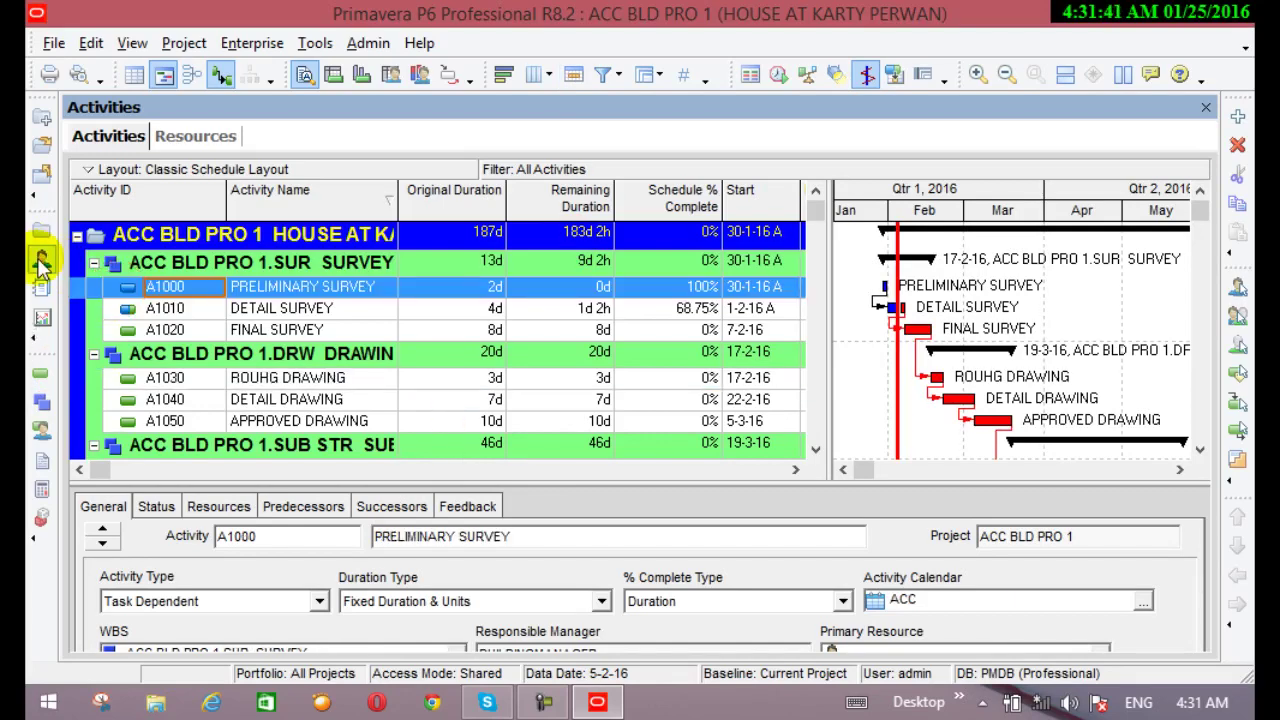
pyautogui.click(254, 44)
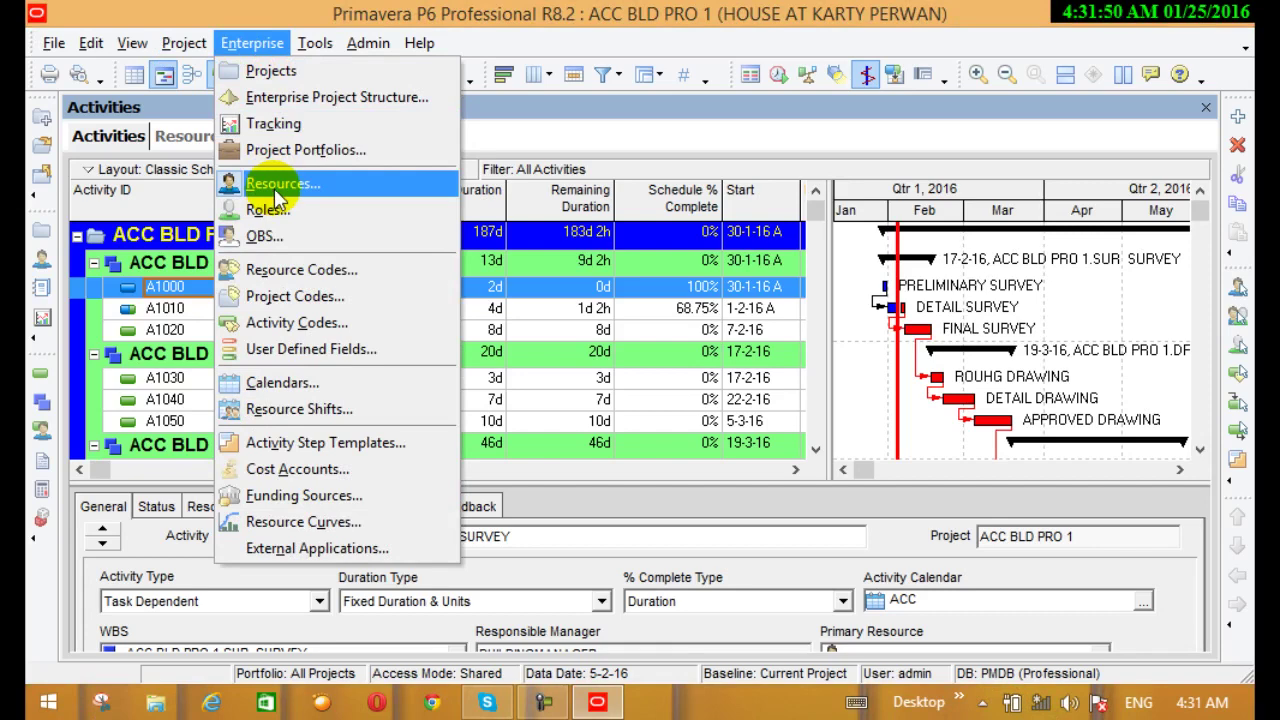
pyautogui.click(42, 262)
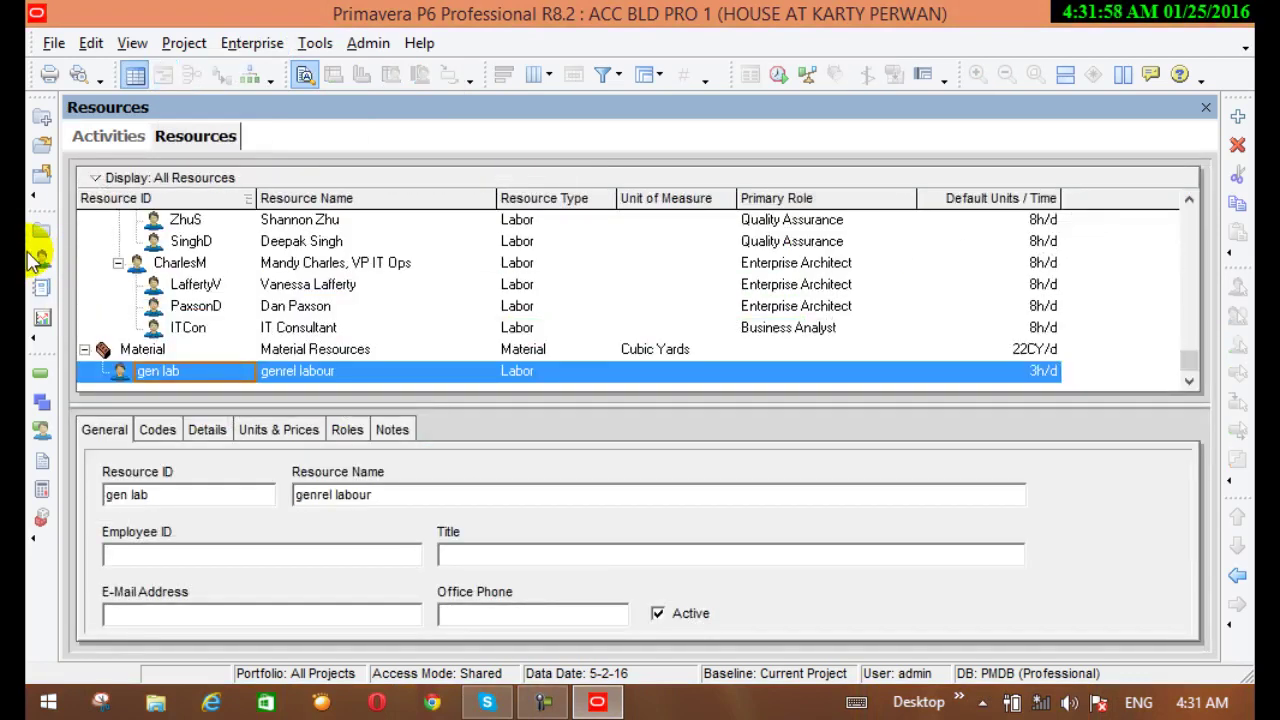
pyautogui.click(250, 43)
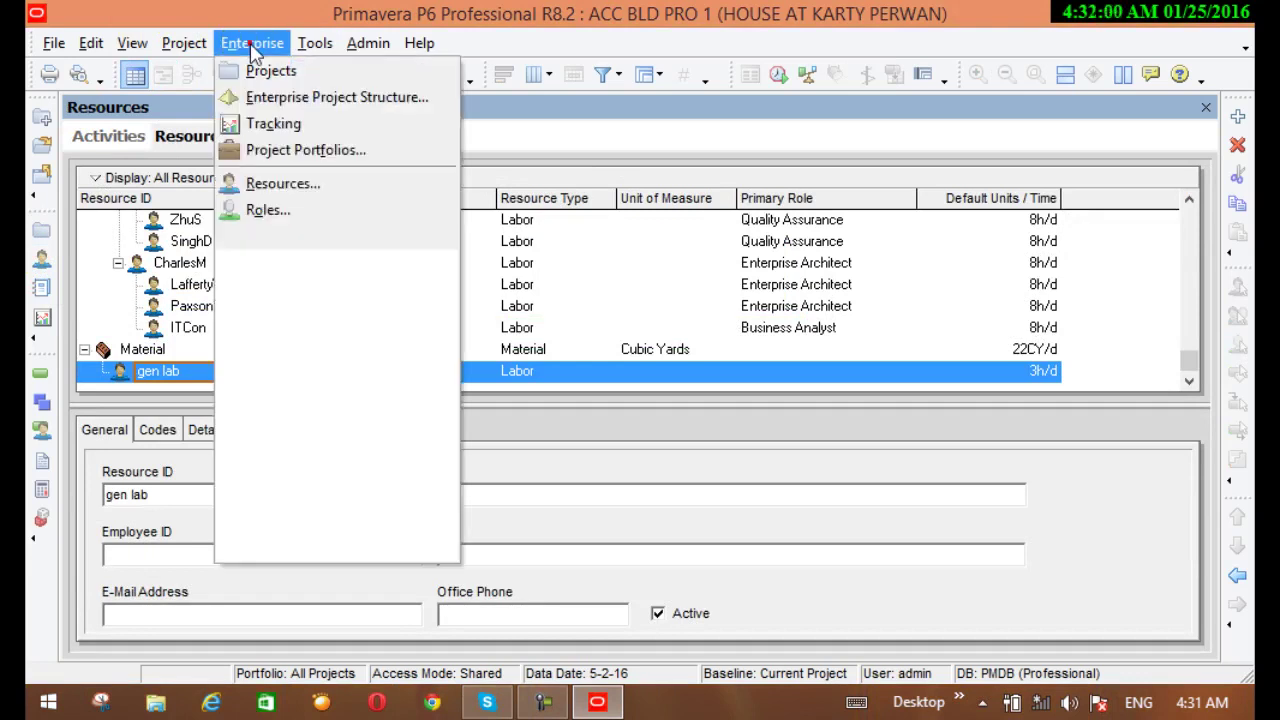
pyautogui.click(263, 187)
pyautogui.click(186, 42)
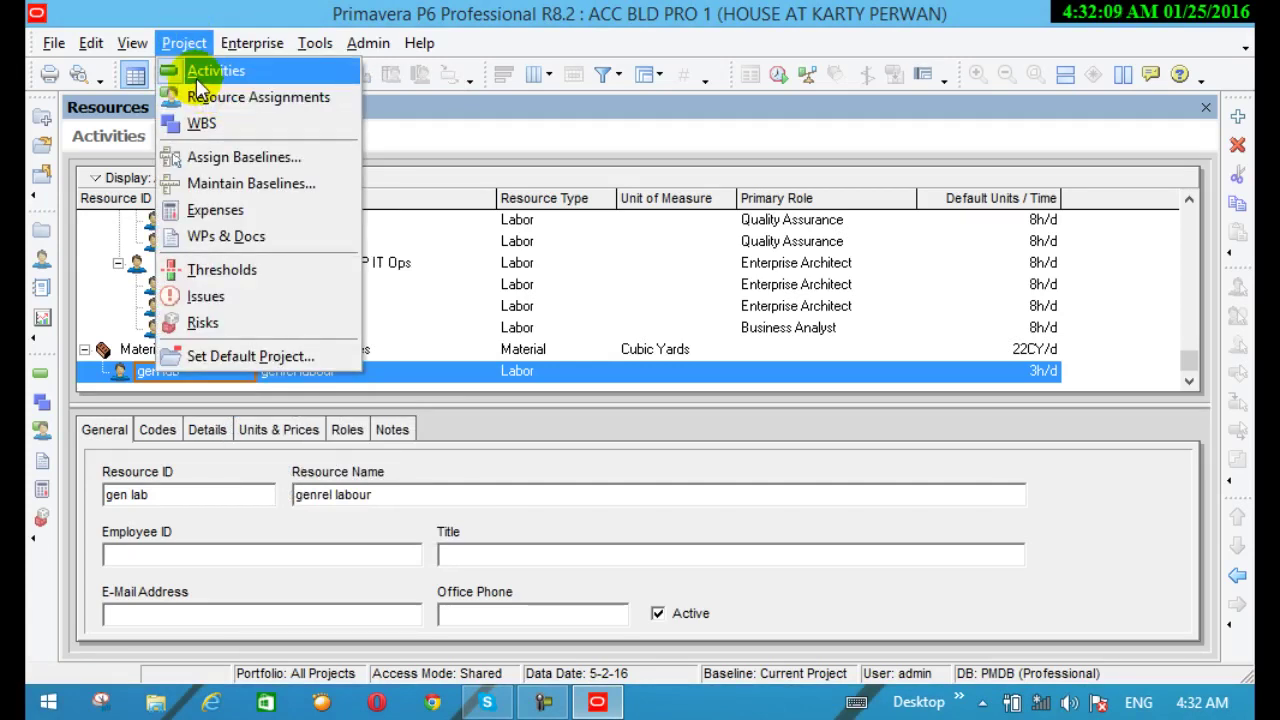
pyautogui.moveTo(132, 42)
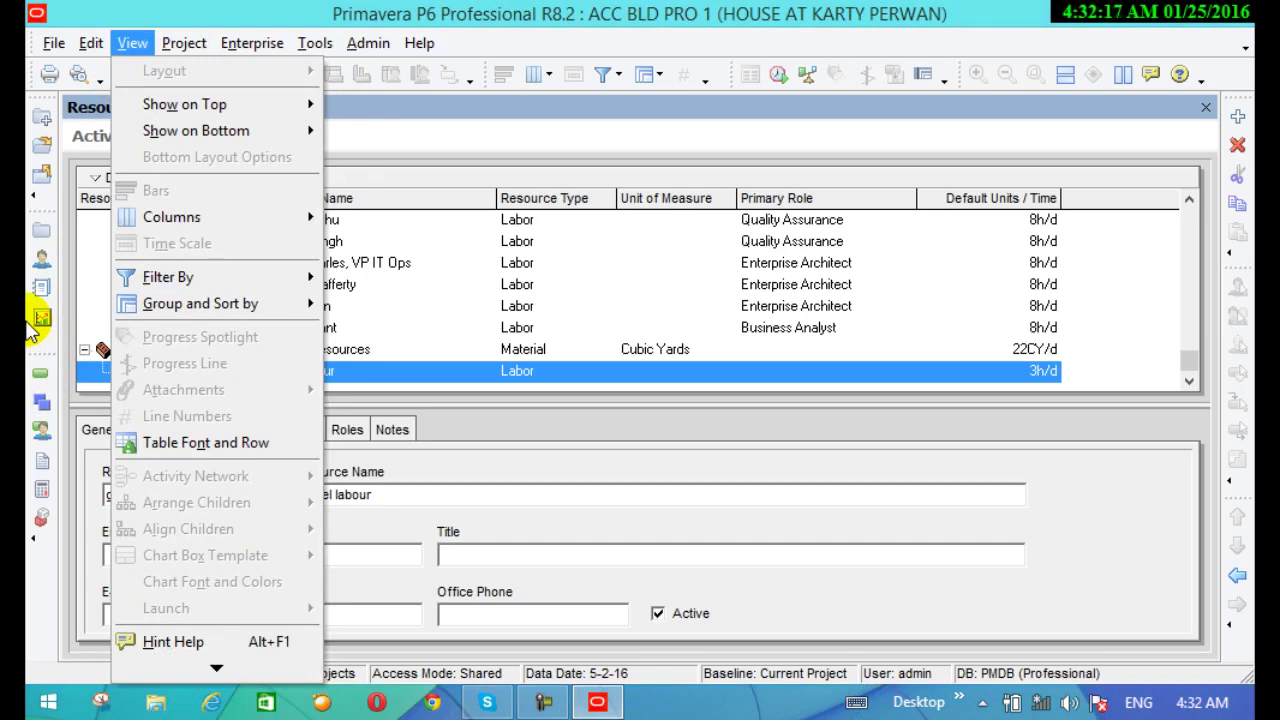
pyautogui.moveTo(180, 42)
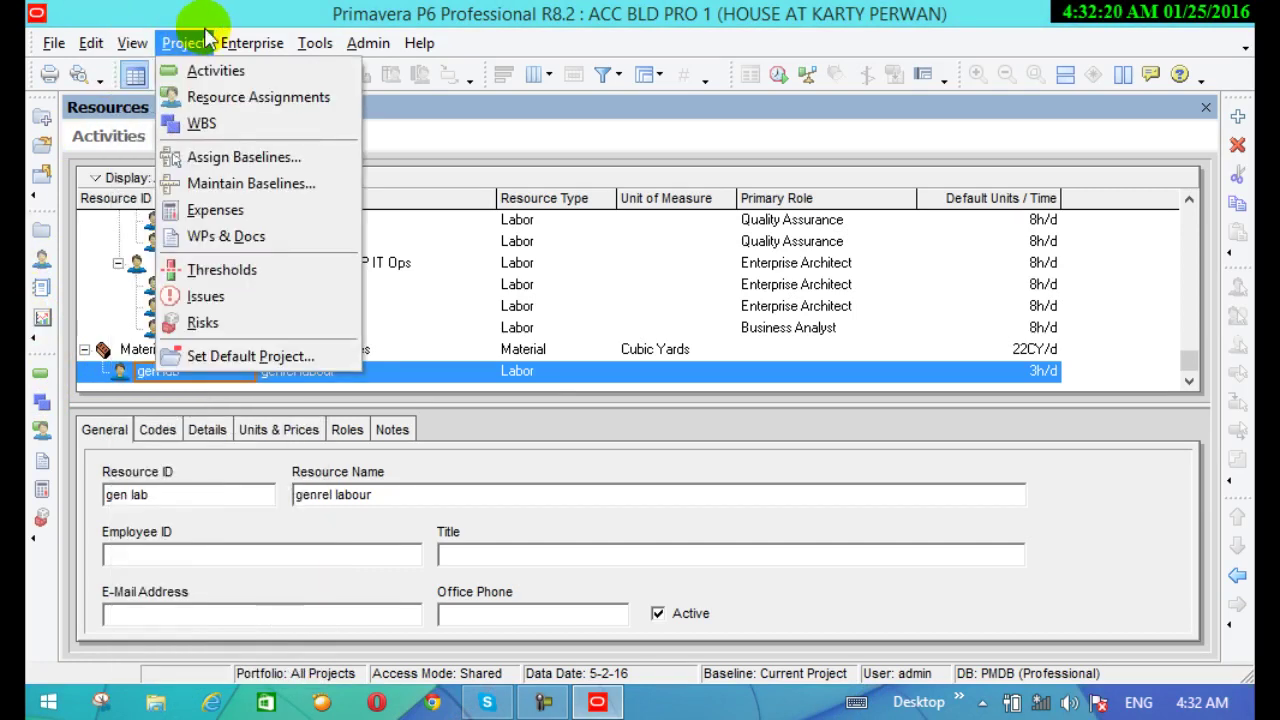
pyautogui.moveTo(245, 45)
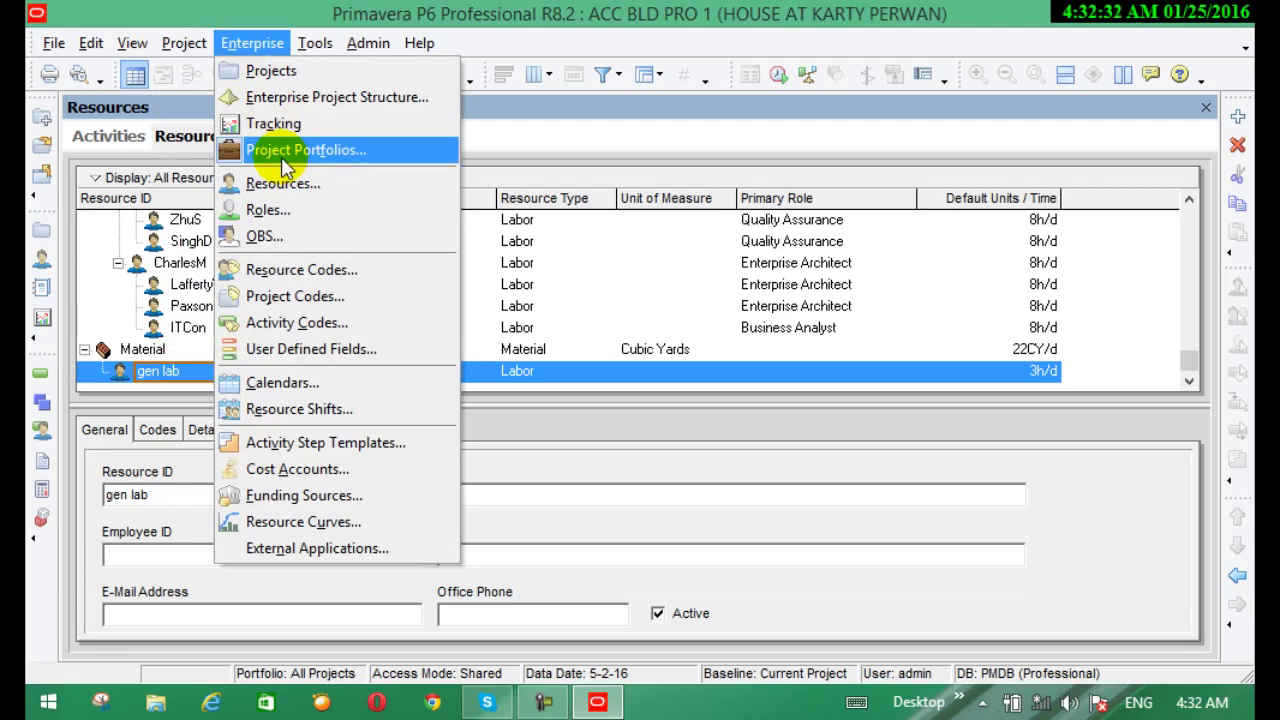
pyautogui.press('Left')
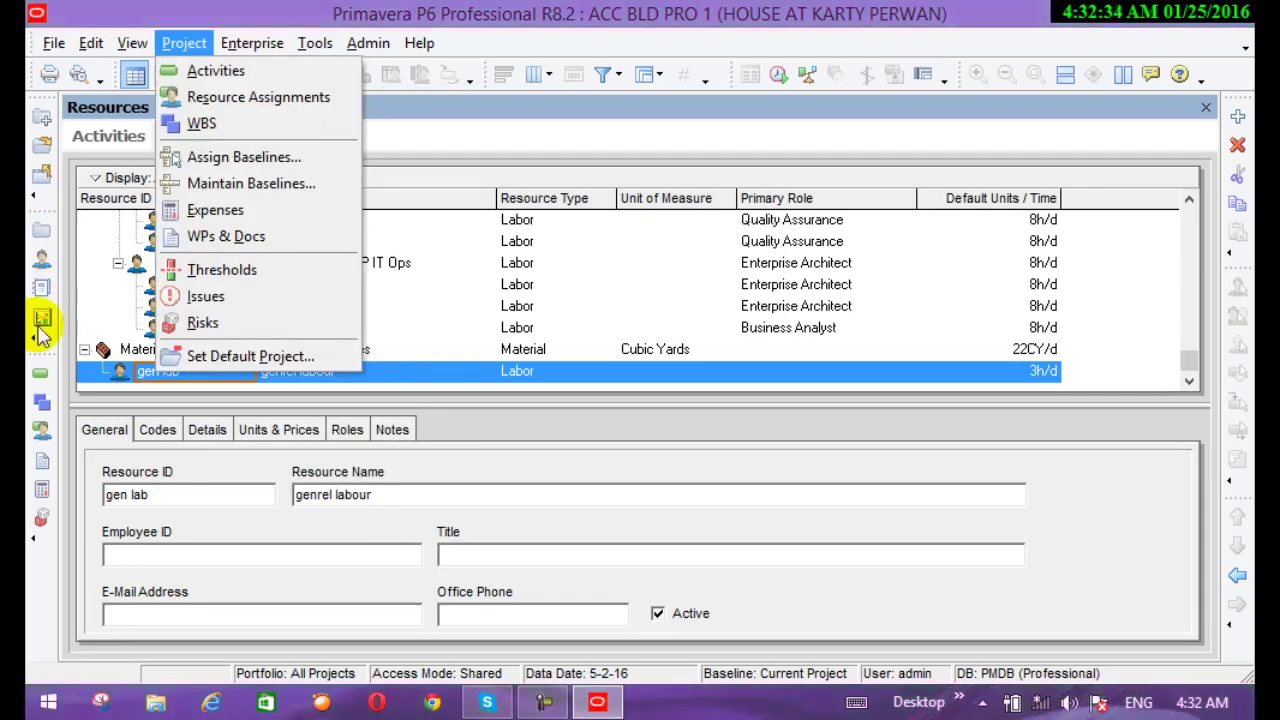
pyautogui.click(40, 376)
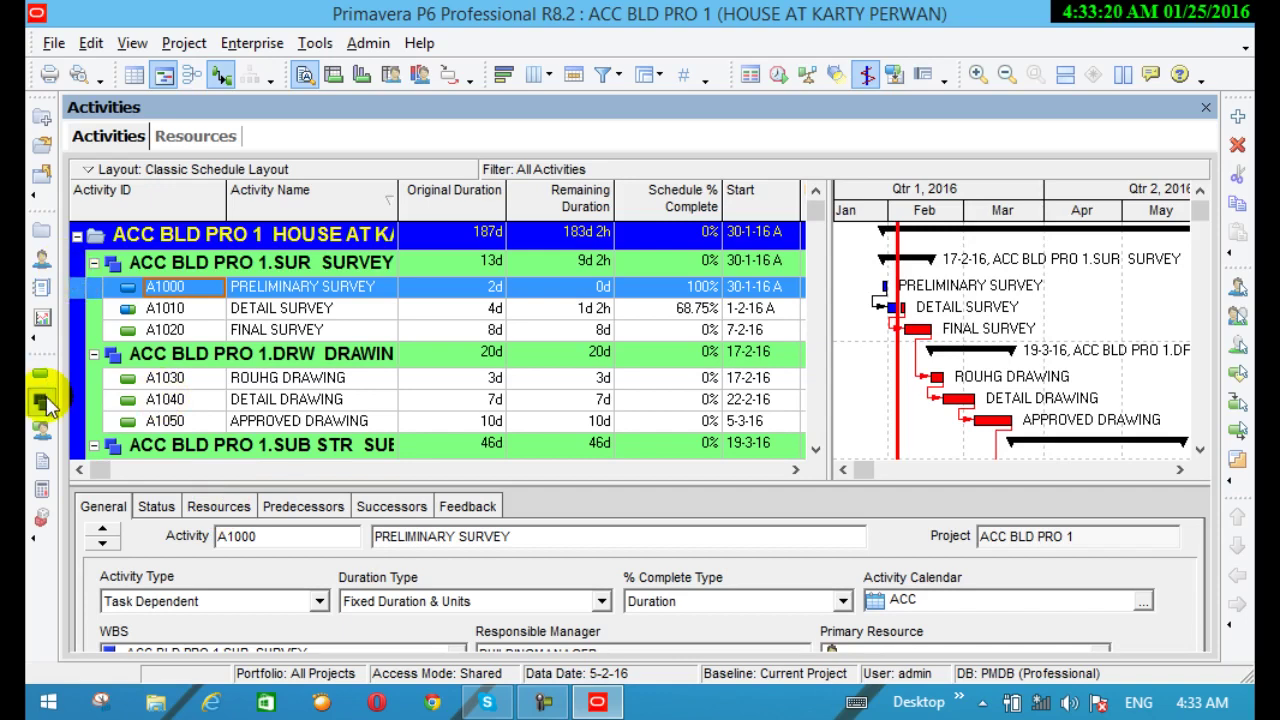
# Step: Add a new resource beneath gen lab in the resources list and enter exc as its resource ID
pyautogui.click(43, 263)
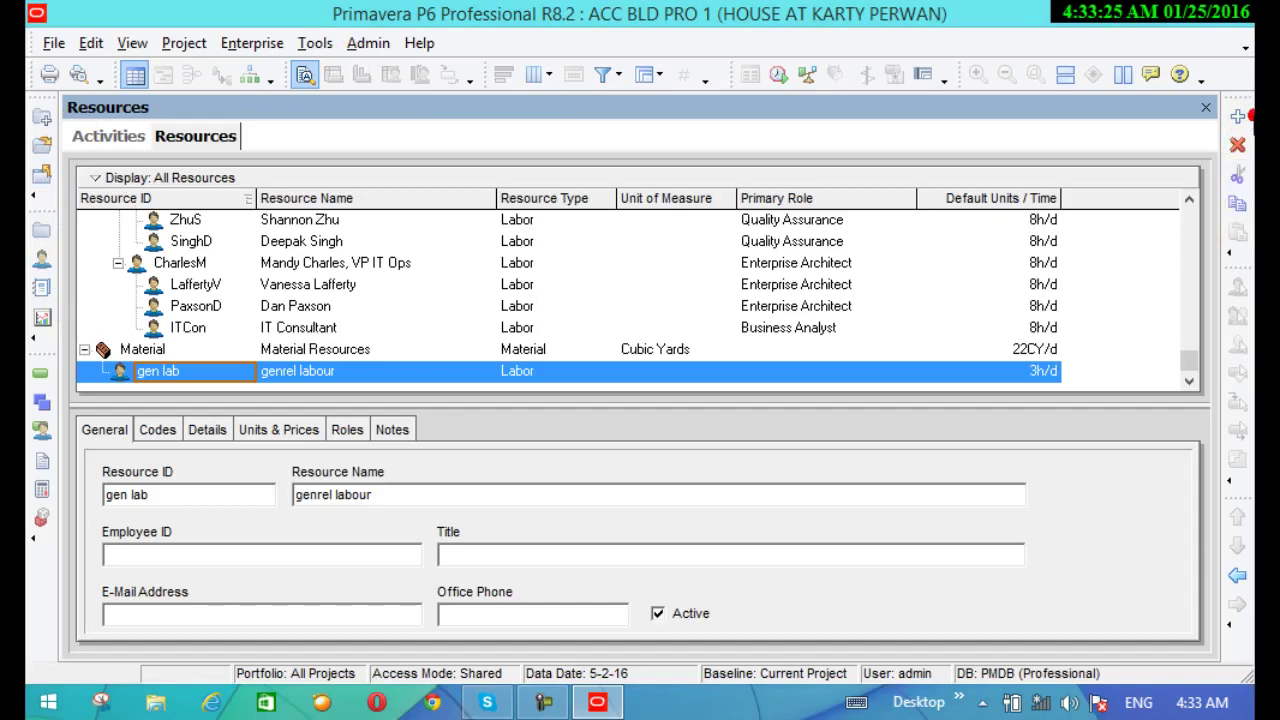
pyautogui.click(1238, 116)
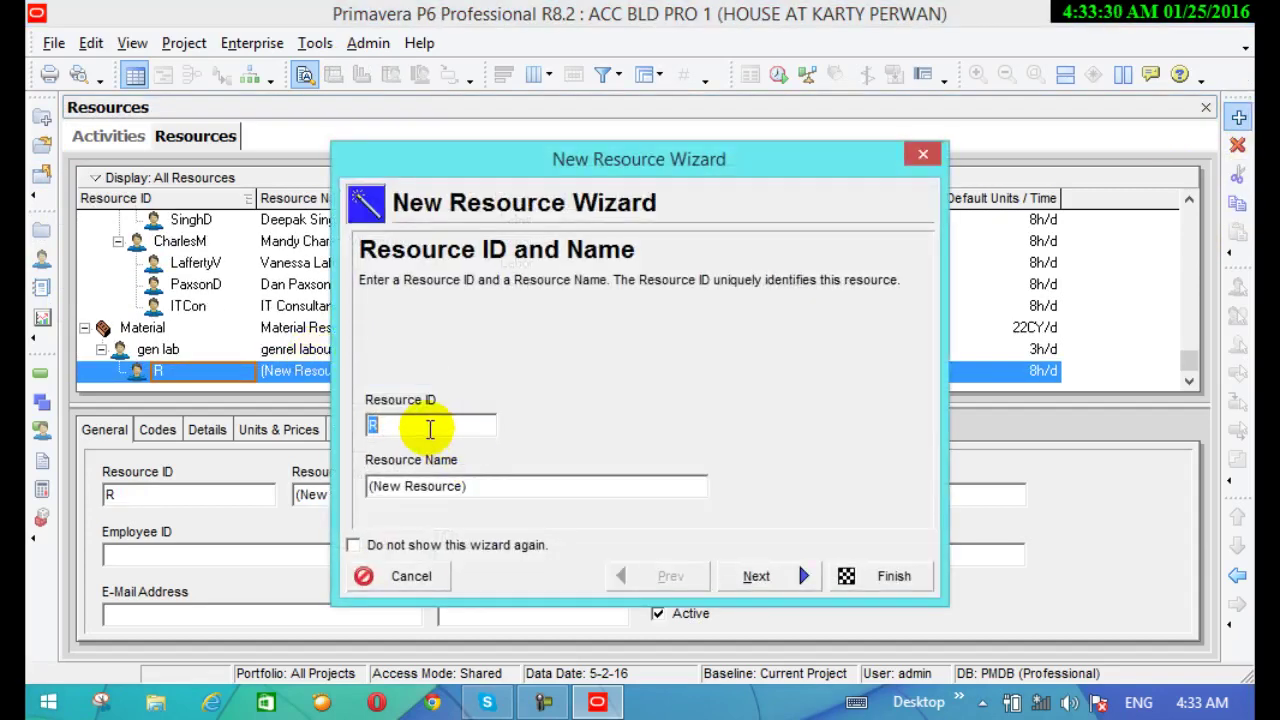
pyautogui.write('exv')
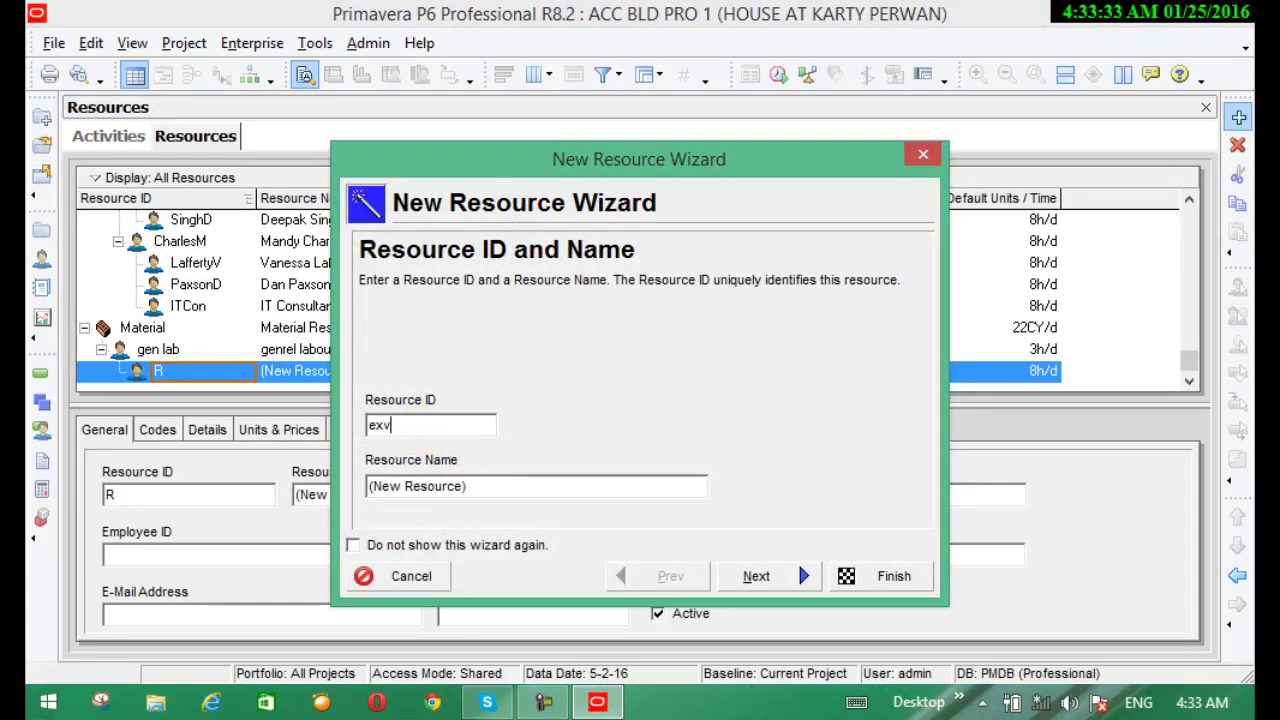
pyautogui.press('BackSpace')
pyautogui.write('c')
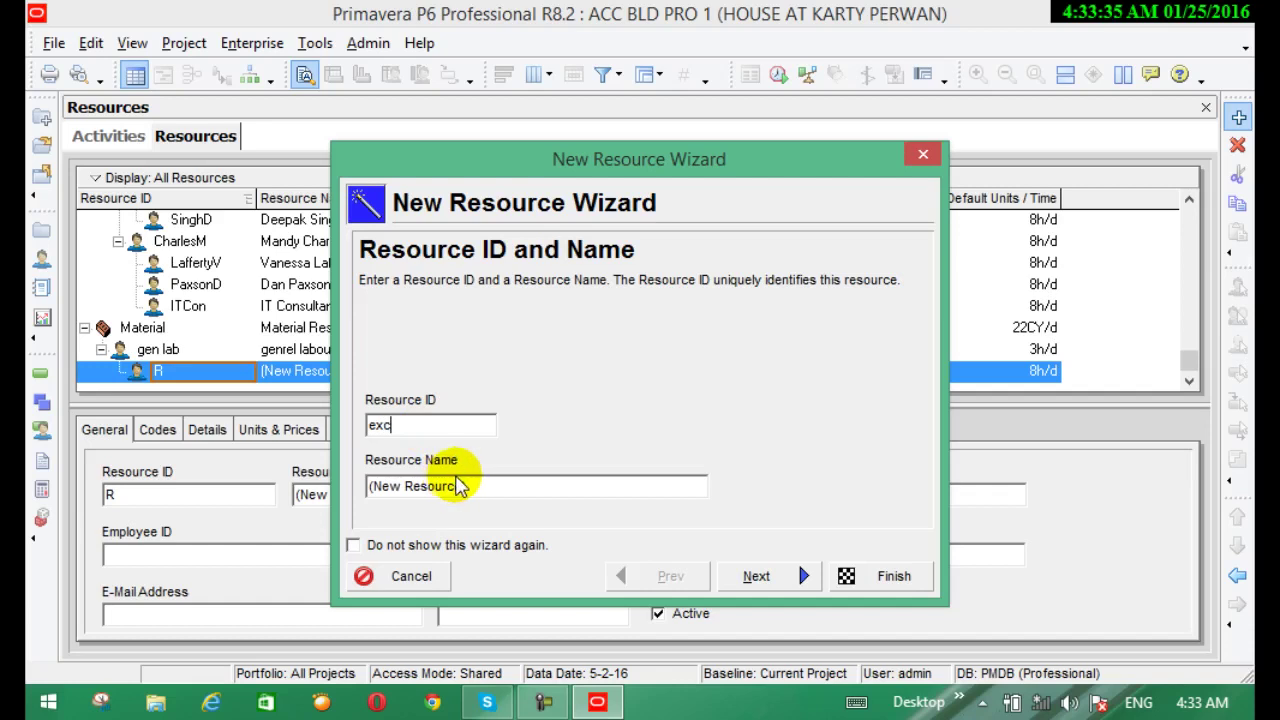
pyautogui.click(484, 484)
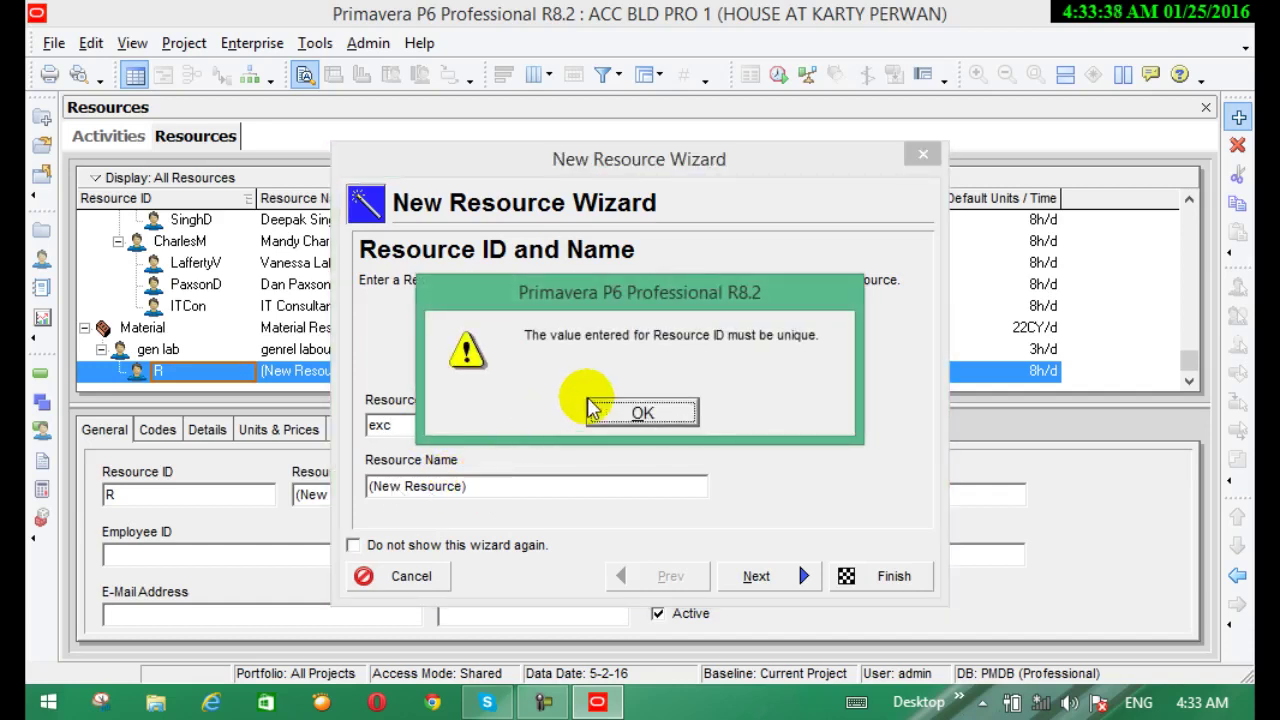
pyautogui.click(612, 413)
# Step: Replace the new resource's default name with "excaveter"
pyautogui.moveTo(482, 486); pyautogui.dragTo(357, 487)
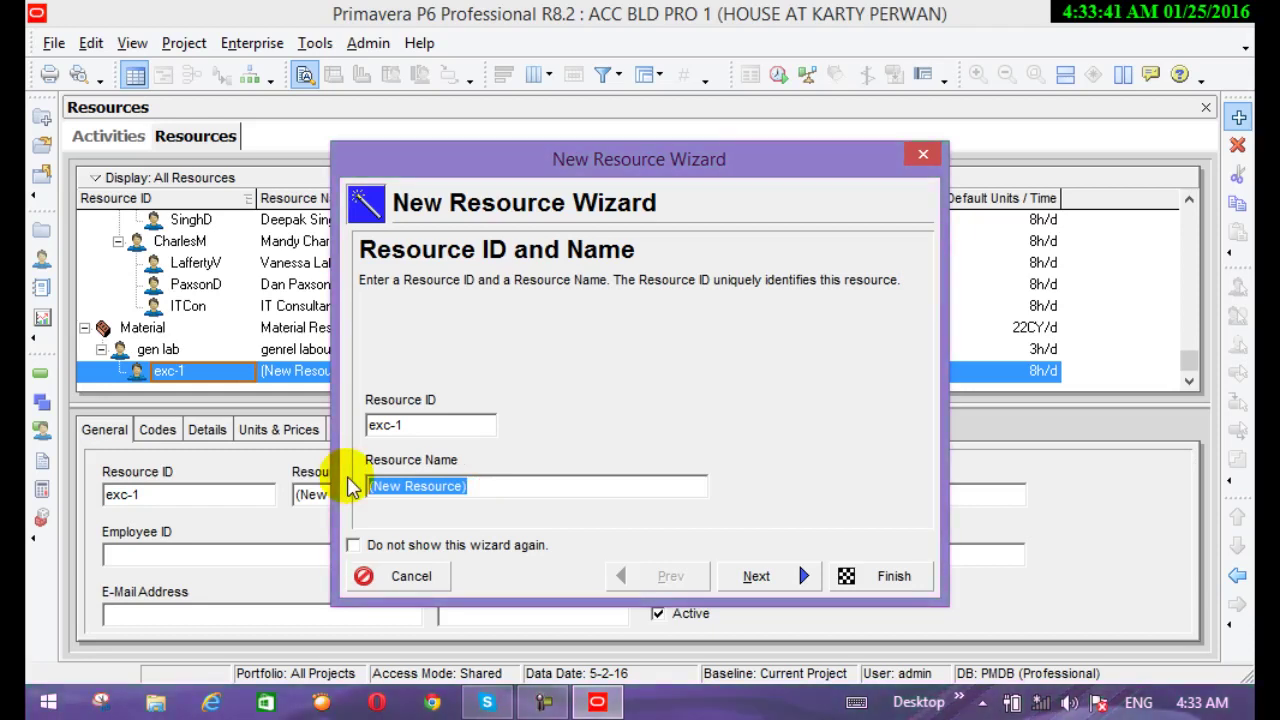
pyautogui.write('ex')
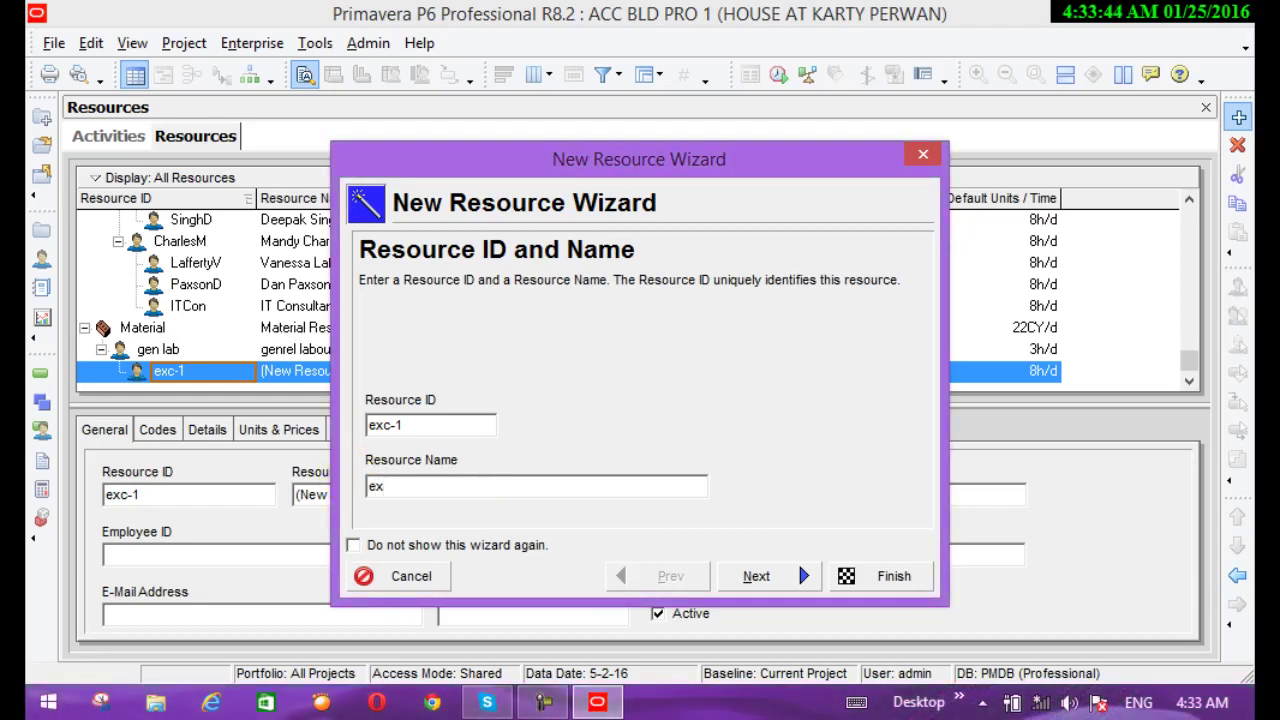
pyautogui.write('cavet')
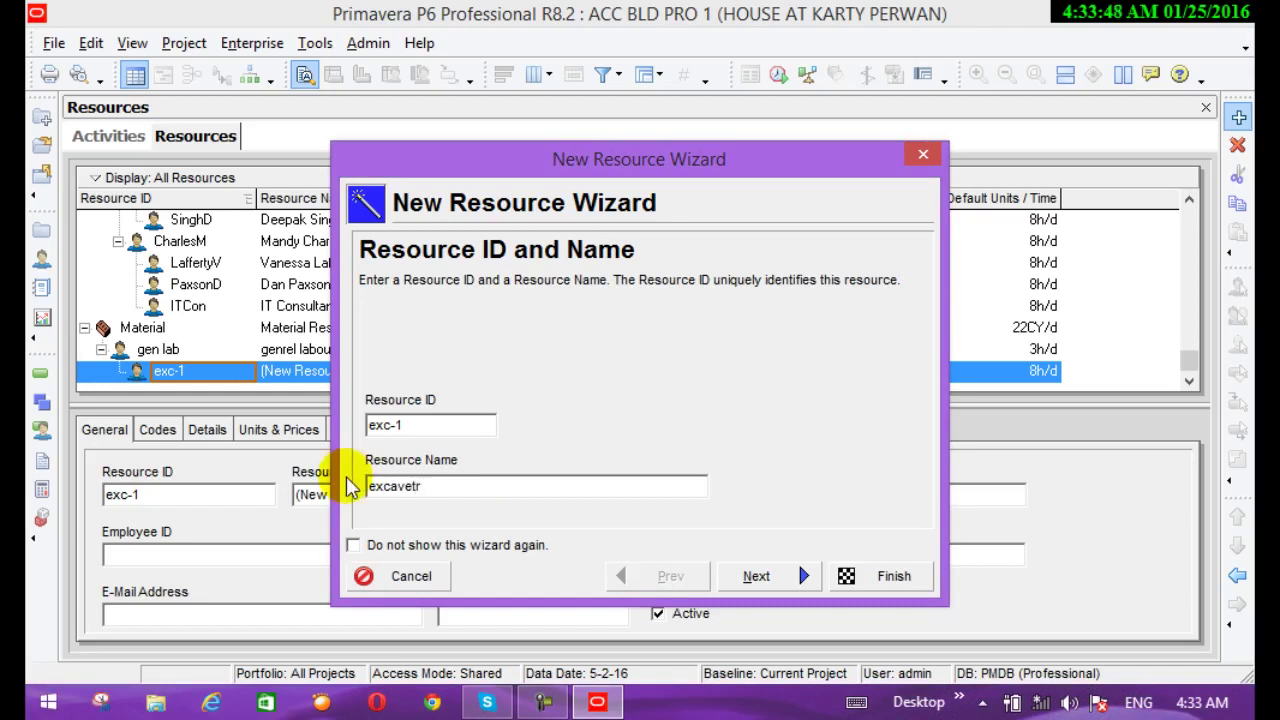
pyautogui.write('er')
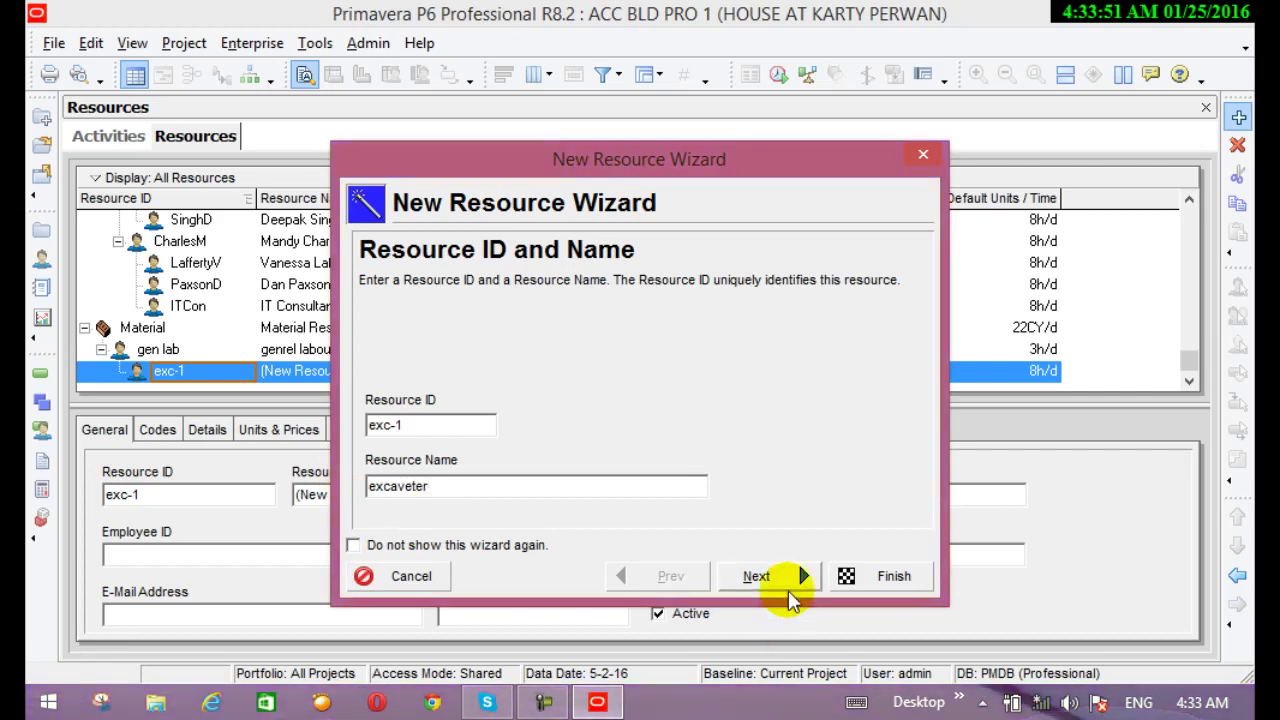
# Step: Set the excavator resource's type to Nonlabor (Machinery, Equipment, etc.) and continue to its units and prices
pyautogui.click(768, 580)
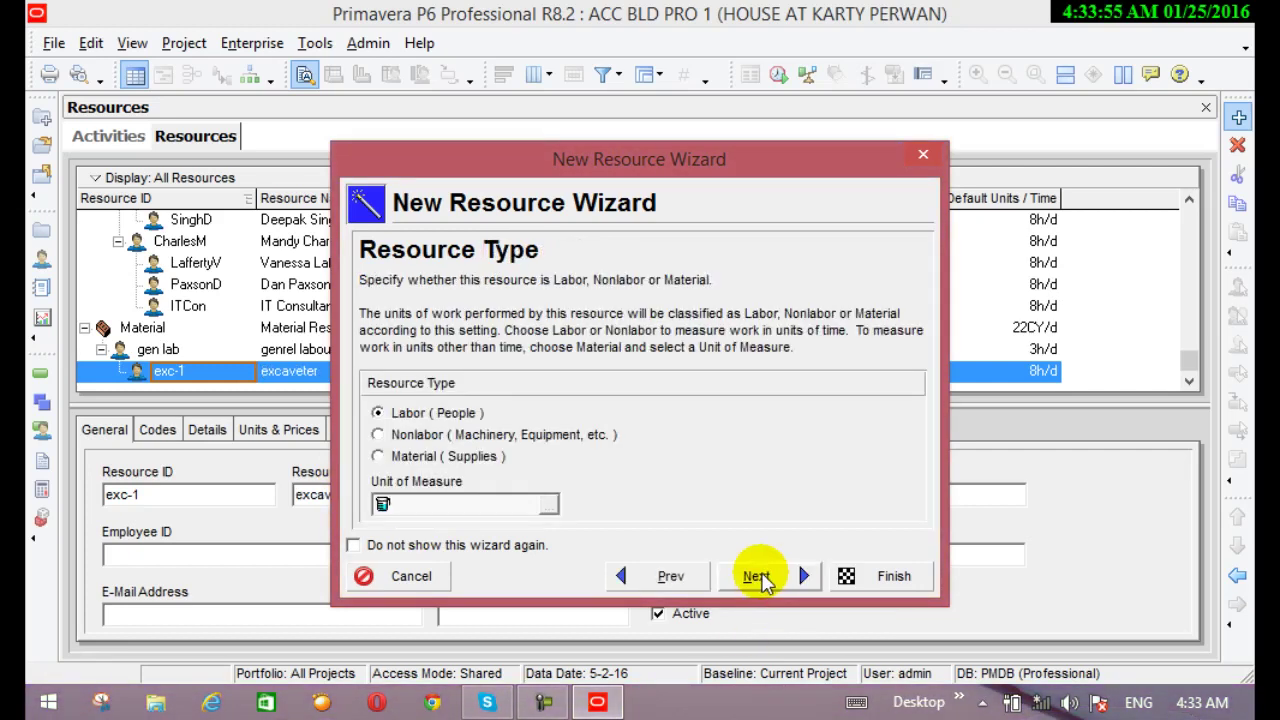
pyautogui.click(378, 435)
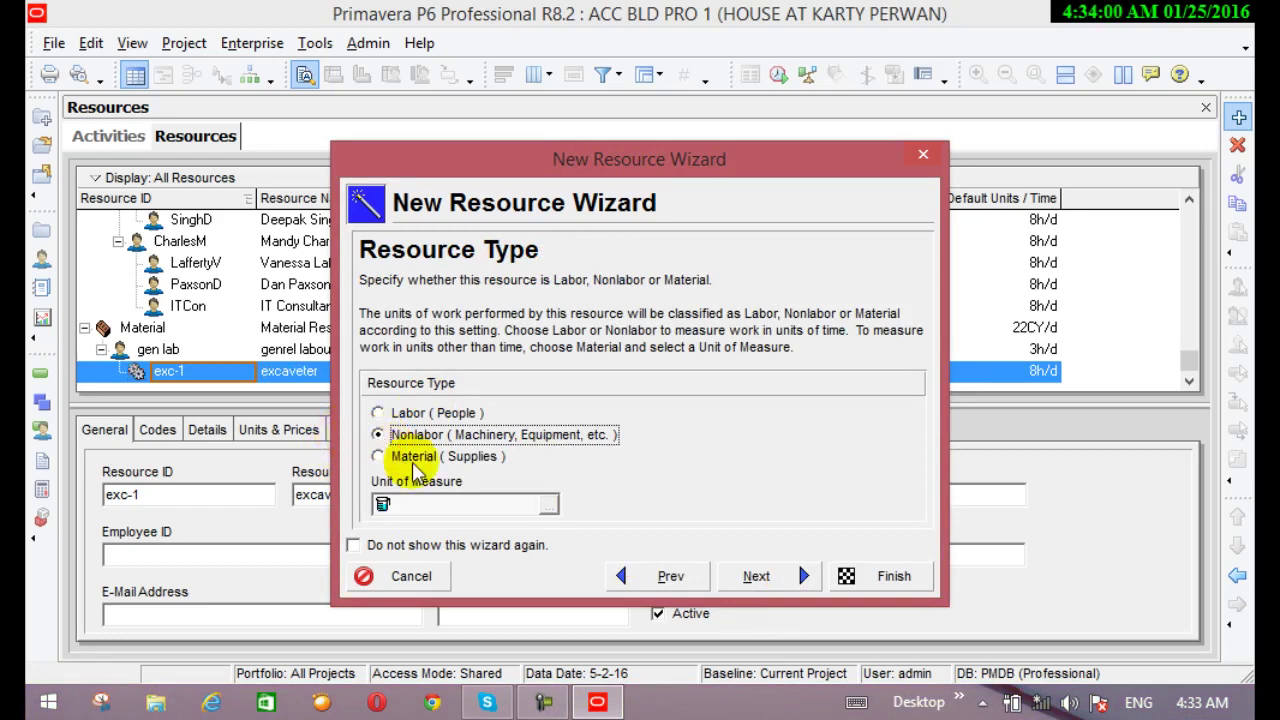
pyautogui.click(750, 573)
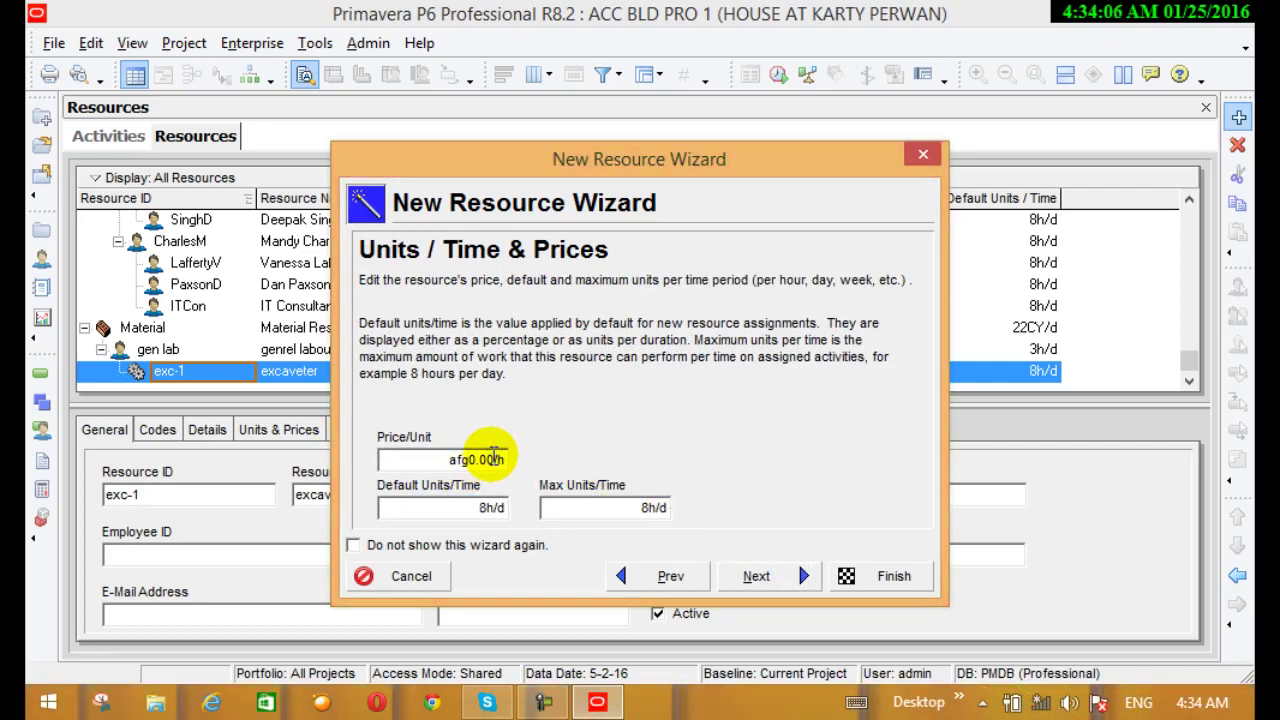
# Step: Set the excavator resource's price per unit to afg2000/h
pyautogui.click(494, 458)
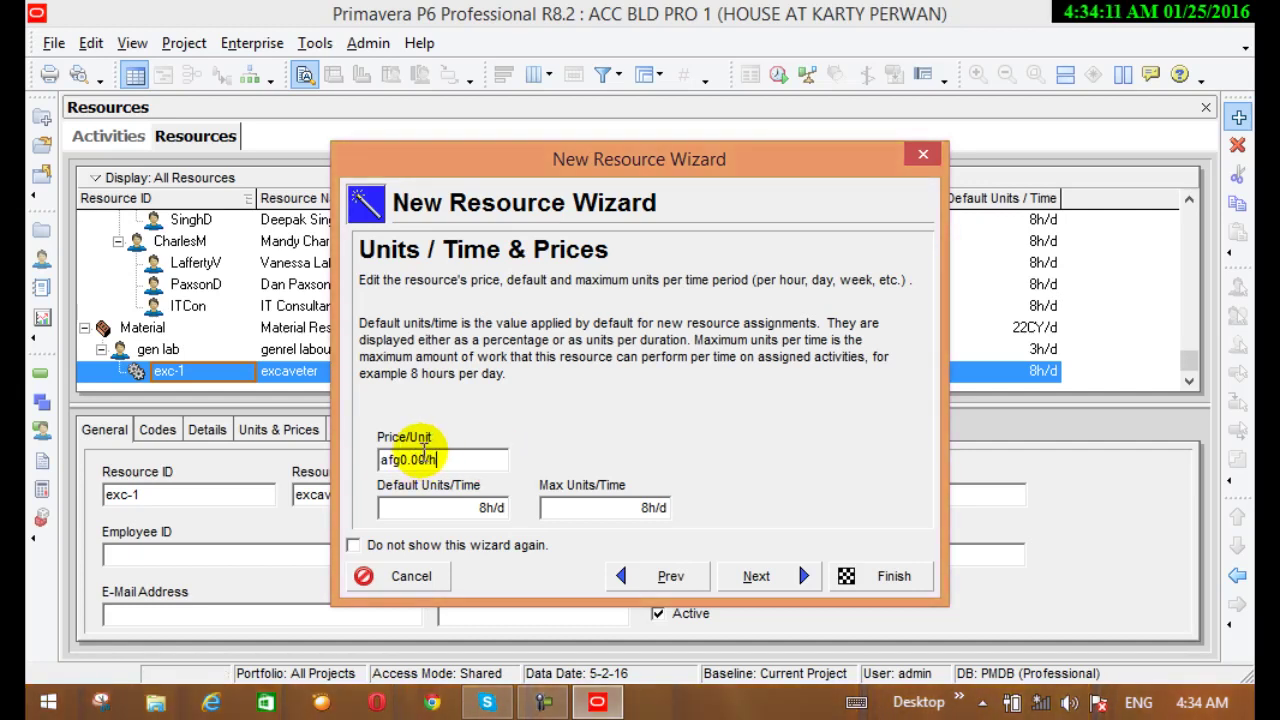
pyautogui.moveTo(426, 456); pyautogui.dragTo(407, 456)
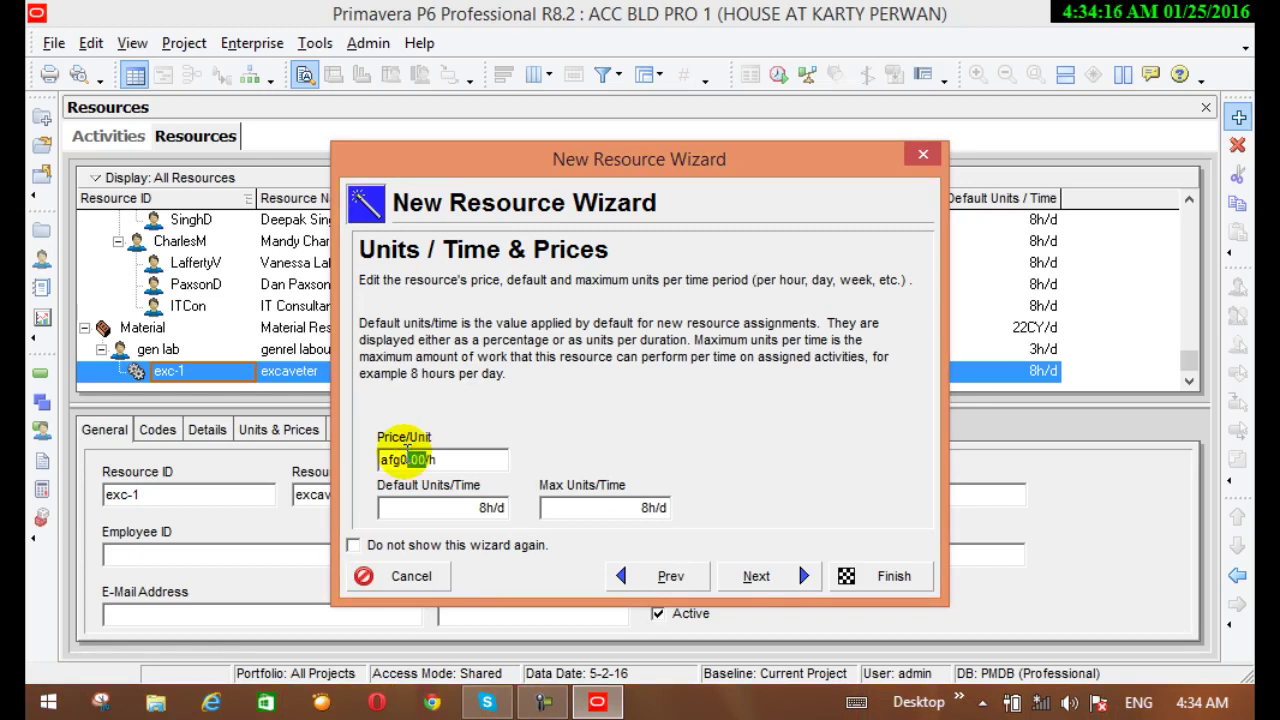
pyautogui.write('5')
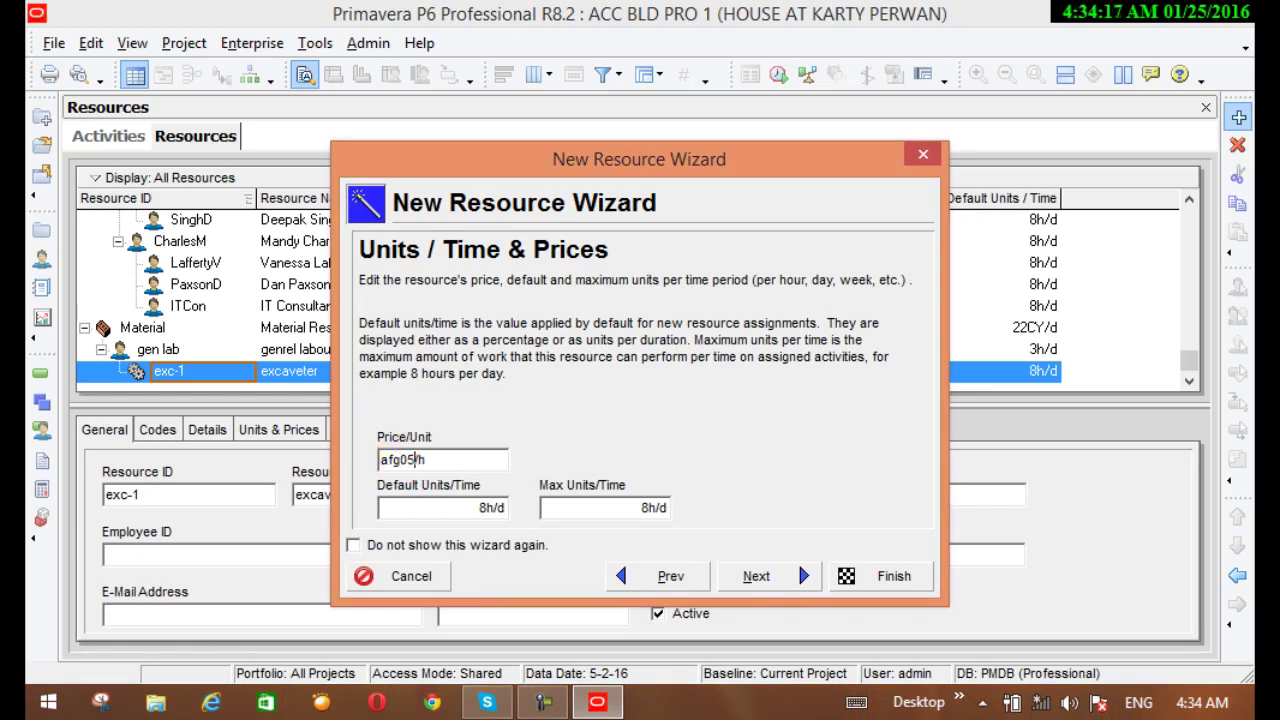
pyautogui.write('00')
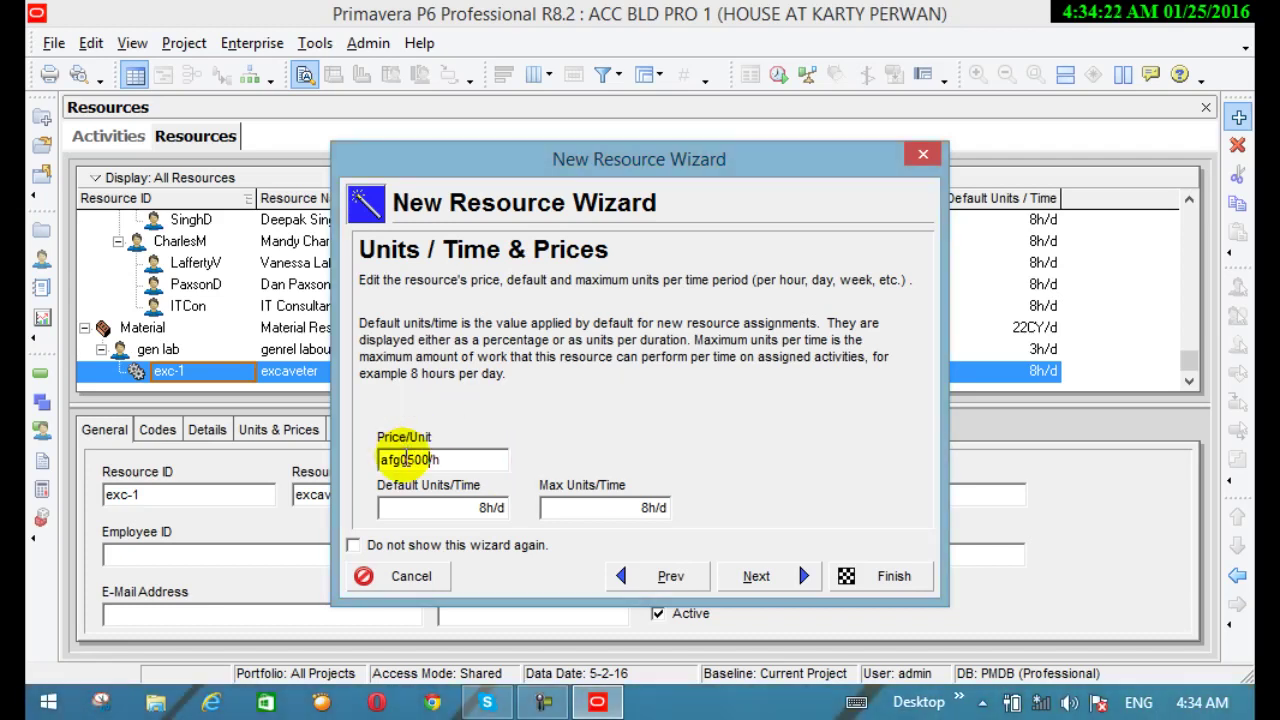
pyautogui.moveTo(424, 459); pyautogui.dragTo(405, 459)
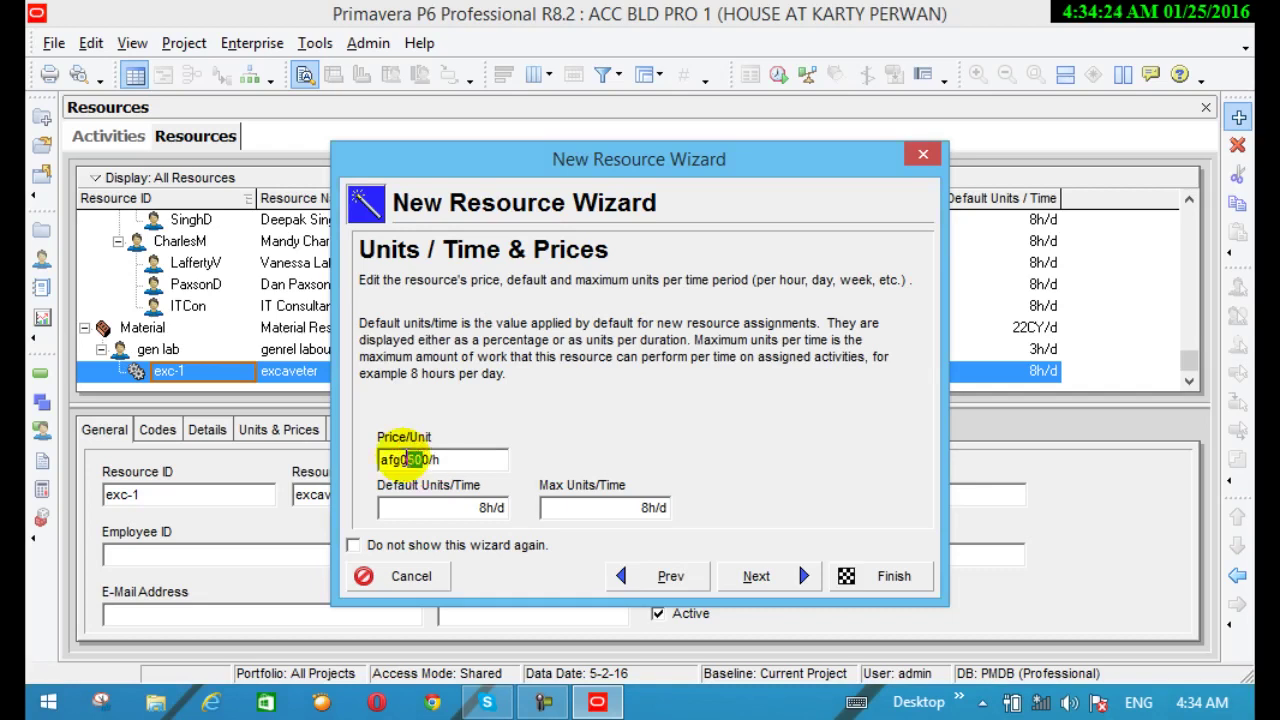
pyautogui.press('BackSpace')
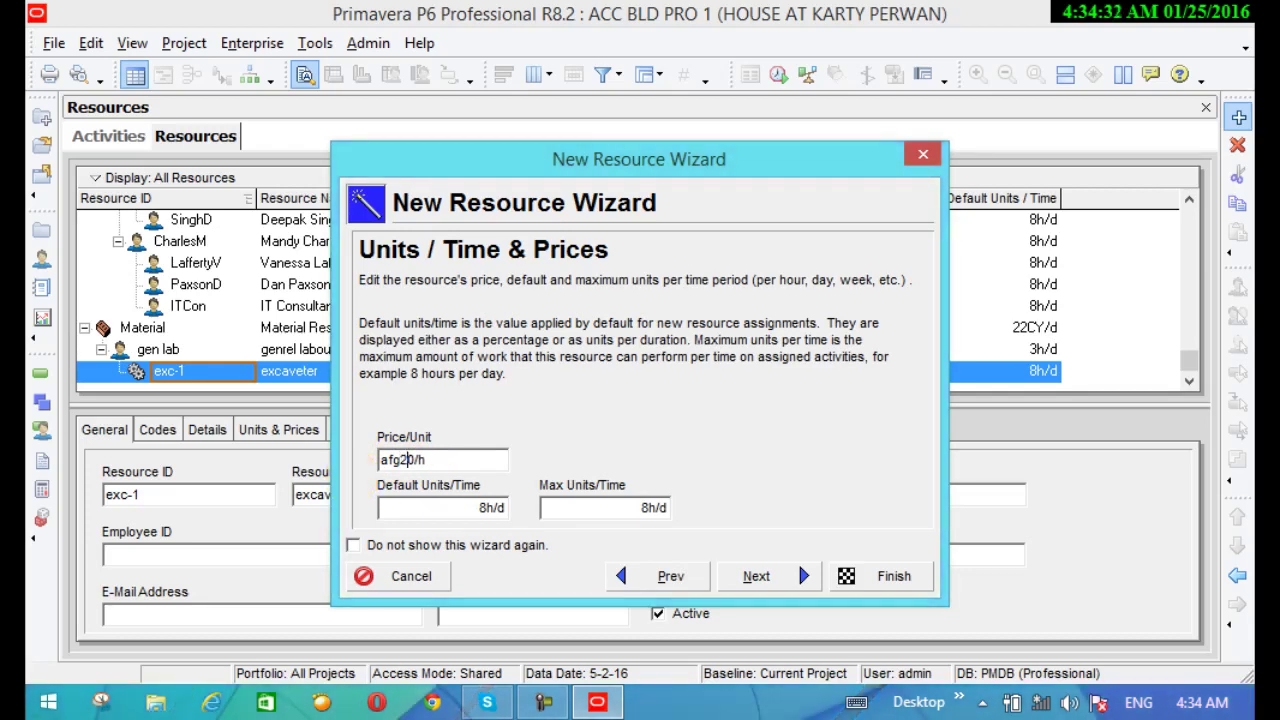
pyautogui.write('2000')
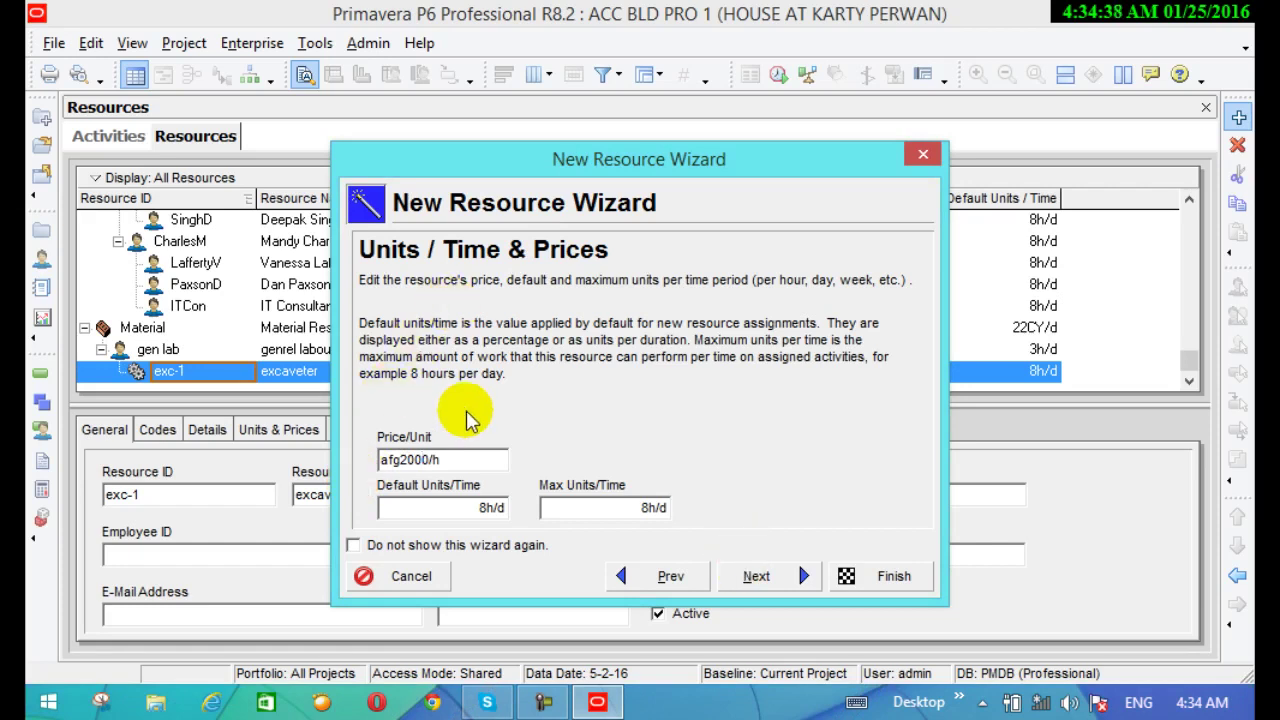
pyautogui.press('Return')
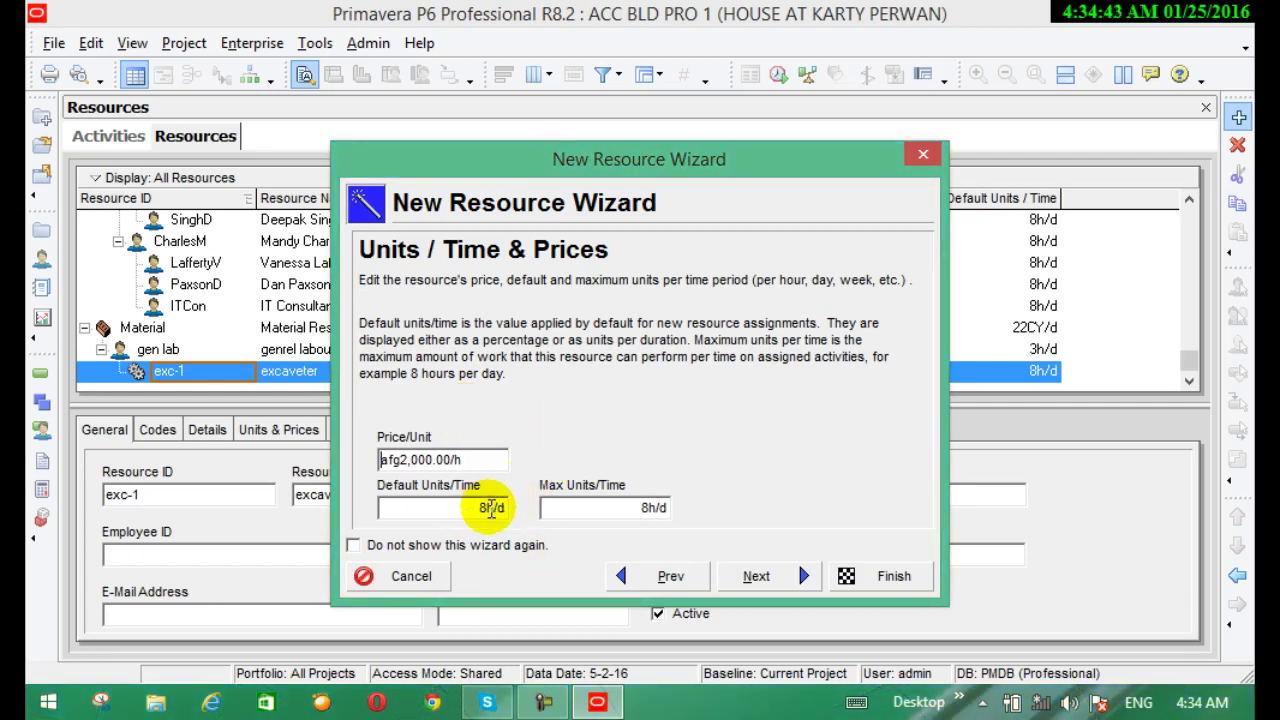
# Step: Set the excavator's default and maximum units per time to 5h/d and continue past the units and prices page
pyautogui.click(489, 507)
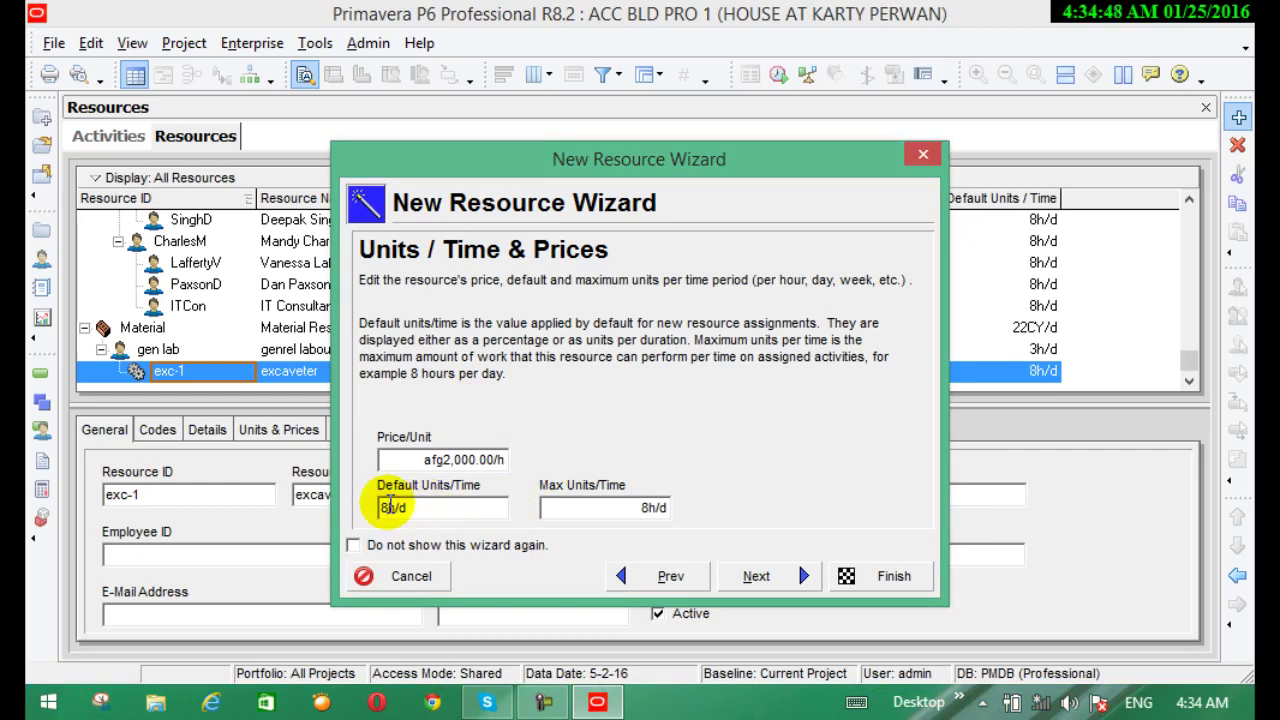
pyautogui.press('Delete')
pyautogui.write('5')
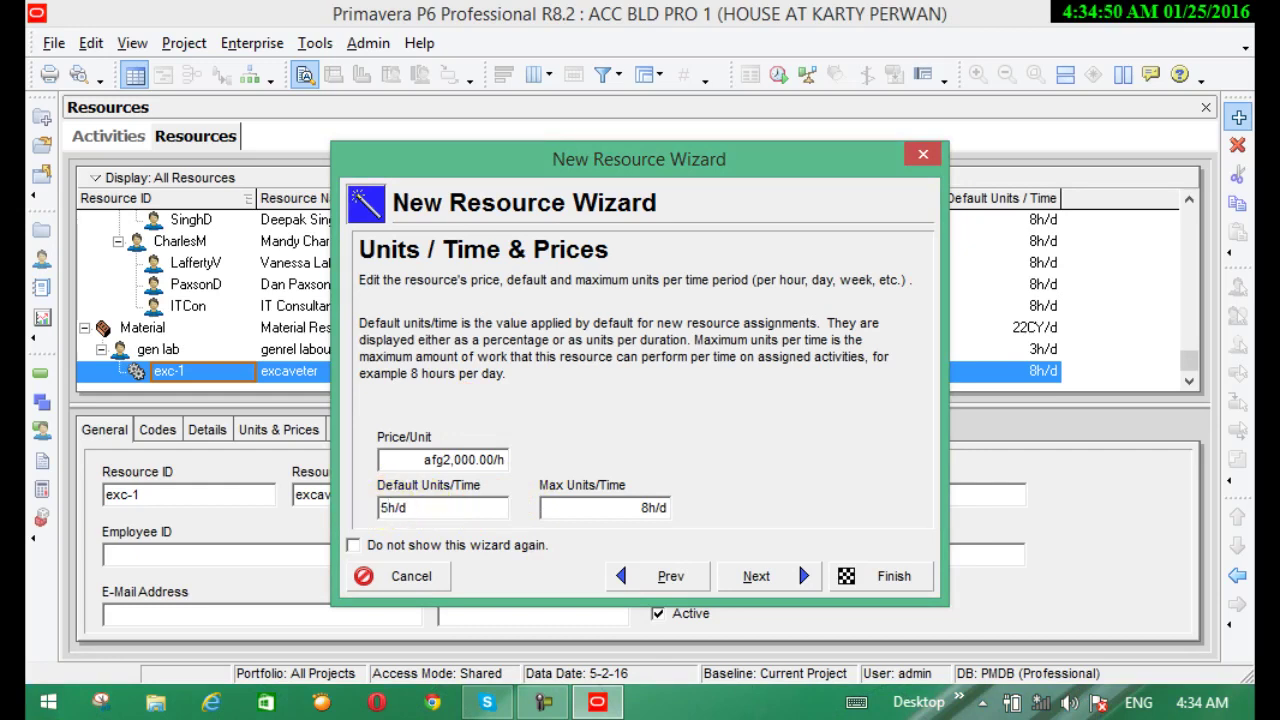
pyautogui.click(648, 507)
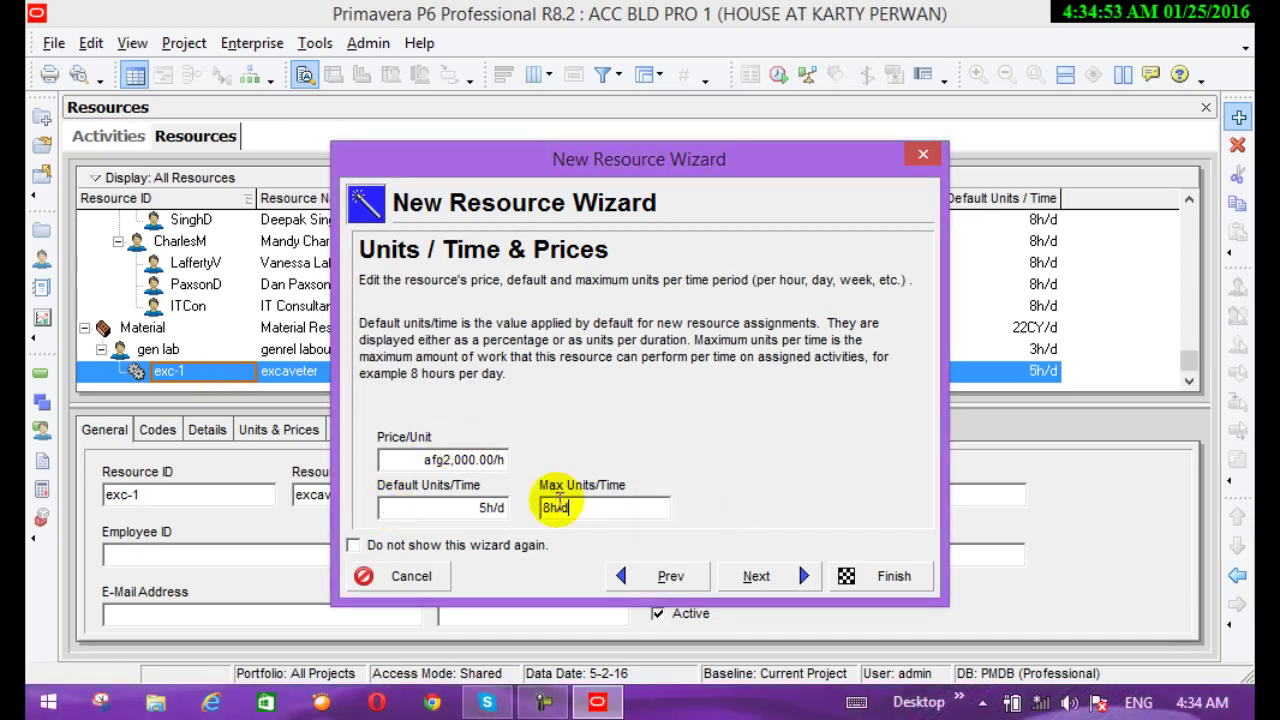
pyautogui.click(547, 507)
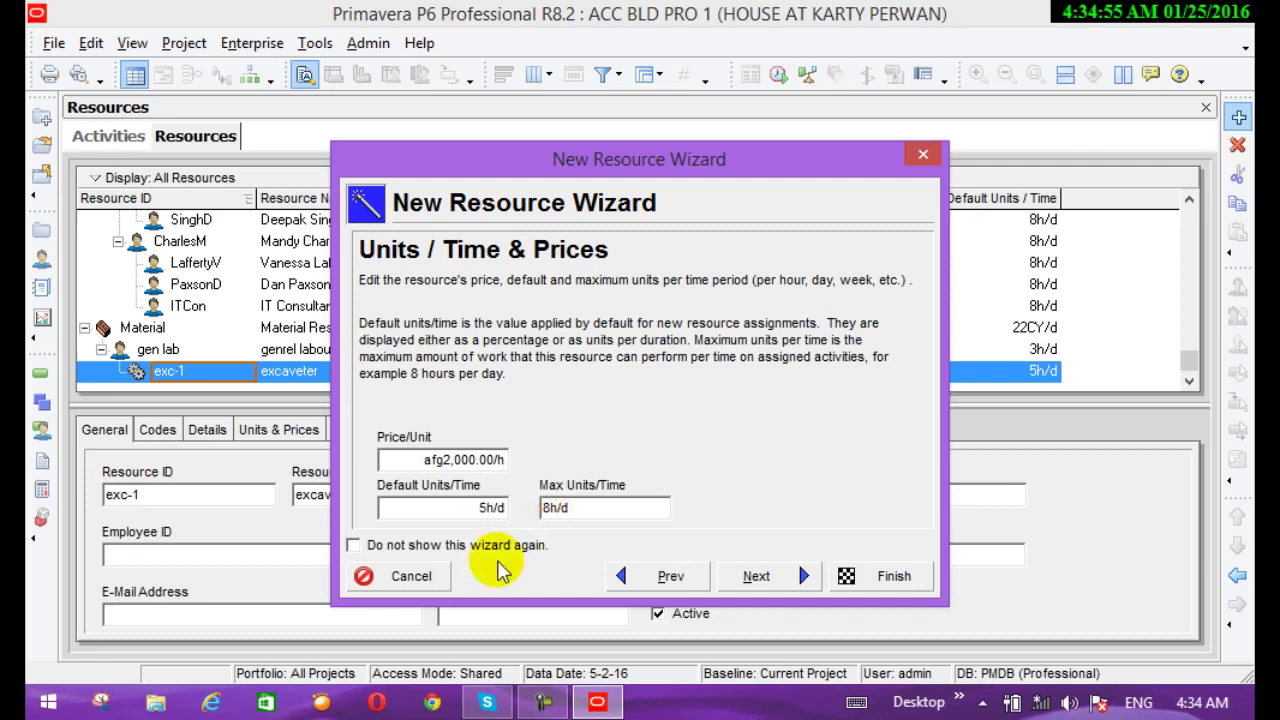
pyautogui.press('Delete')
pyautogui.write('5')
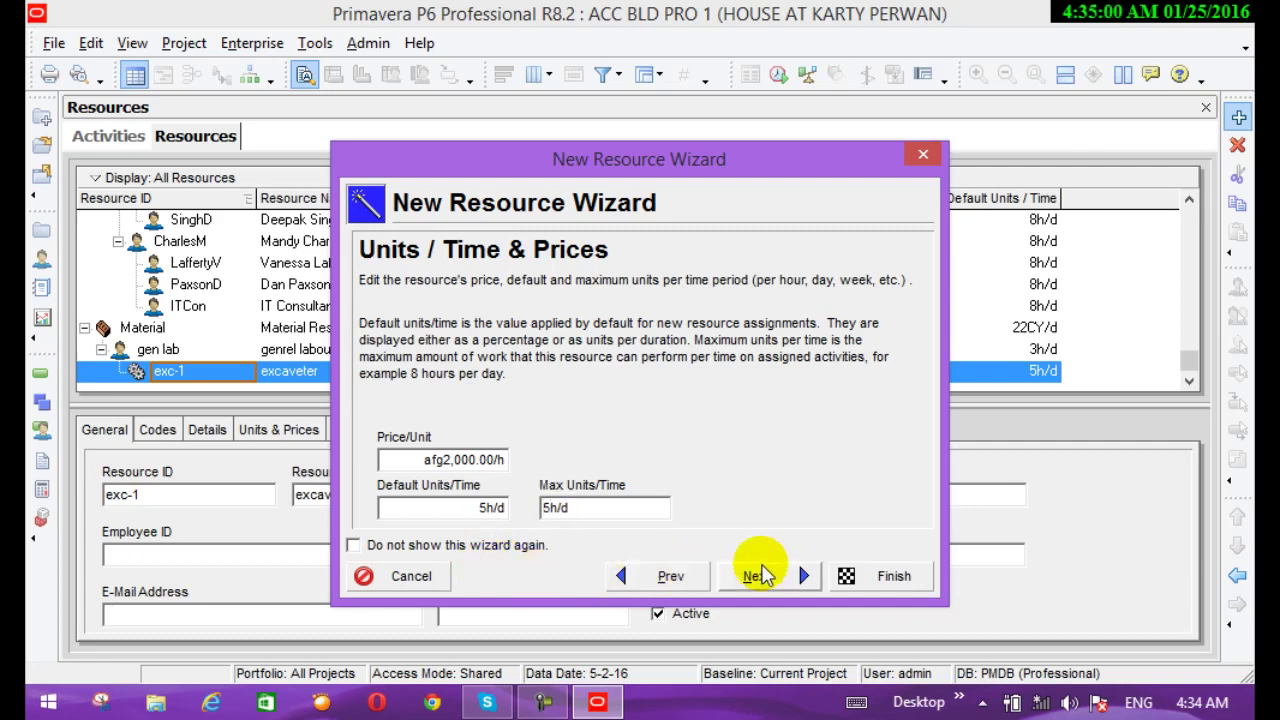
pyautogui.click(786, 565)
pyautogui.click(757, 576)
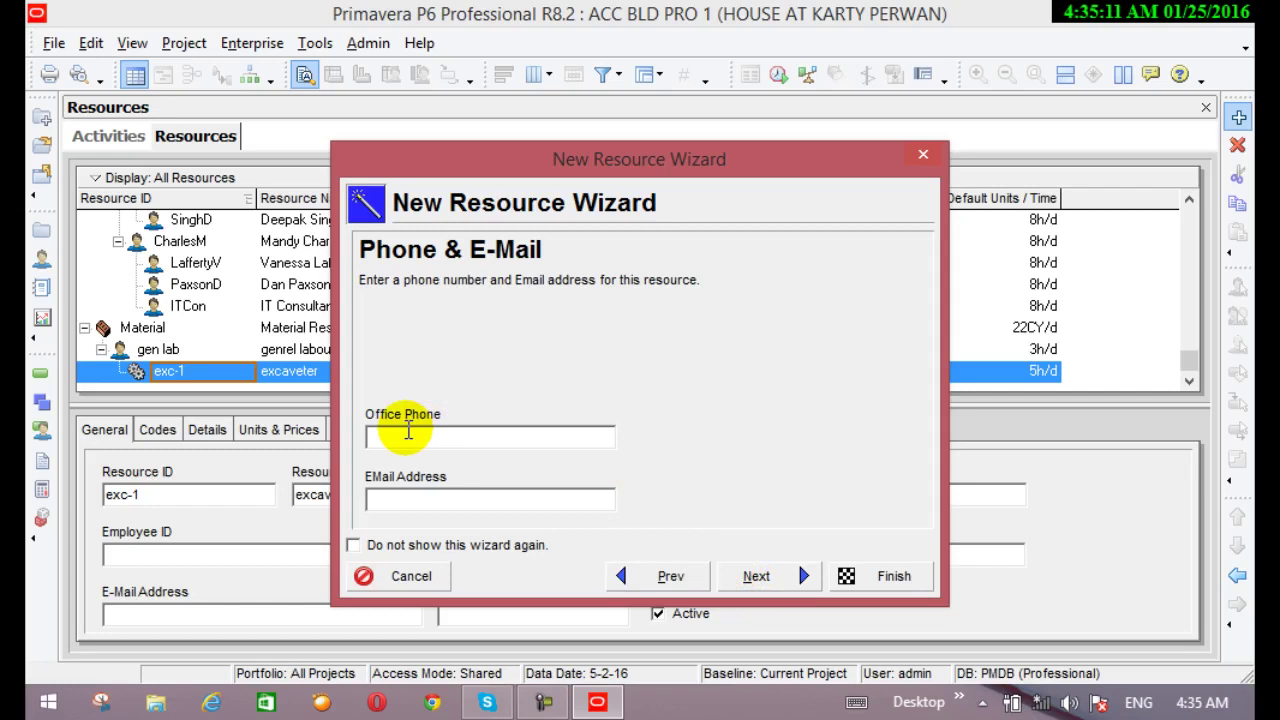
# Step: Leave the phone and e-mail blank, keep the existing calendar ACC for the excavator, and view its work days
pyautogui.click(741, 576)
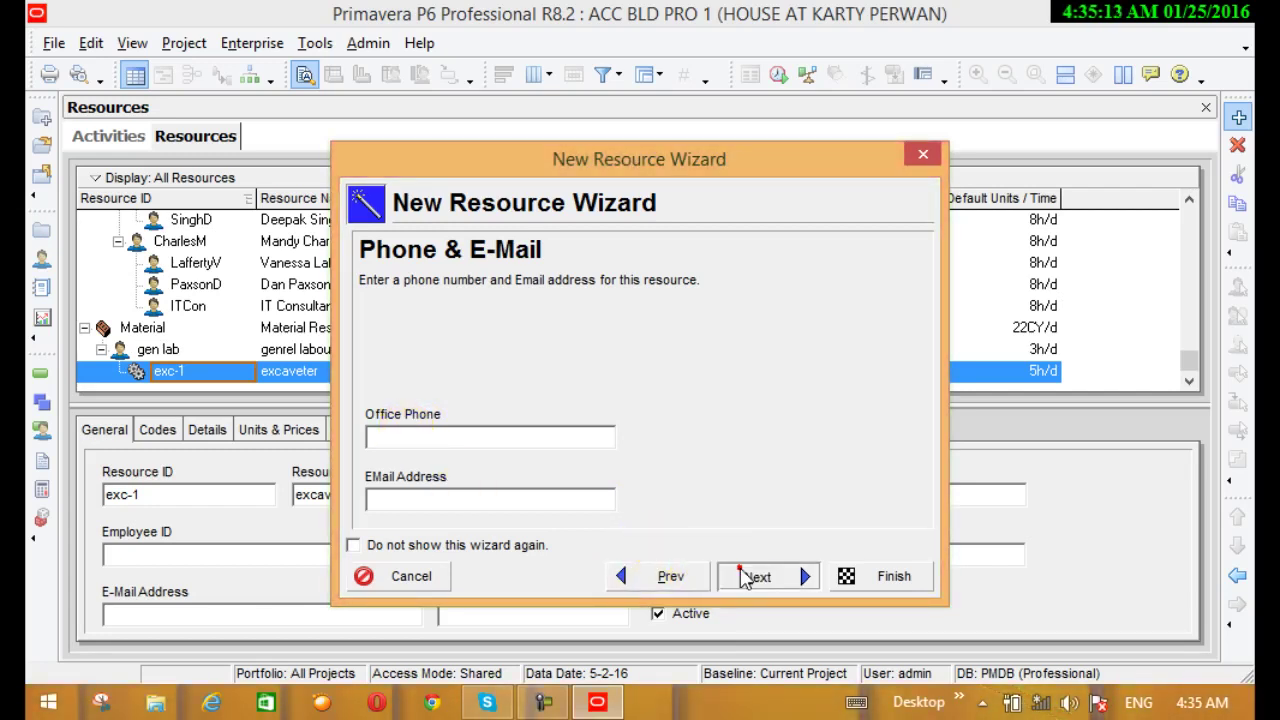
pyautogui.click(748, 577)
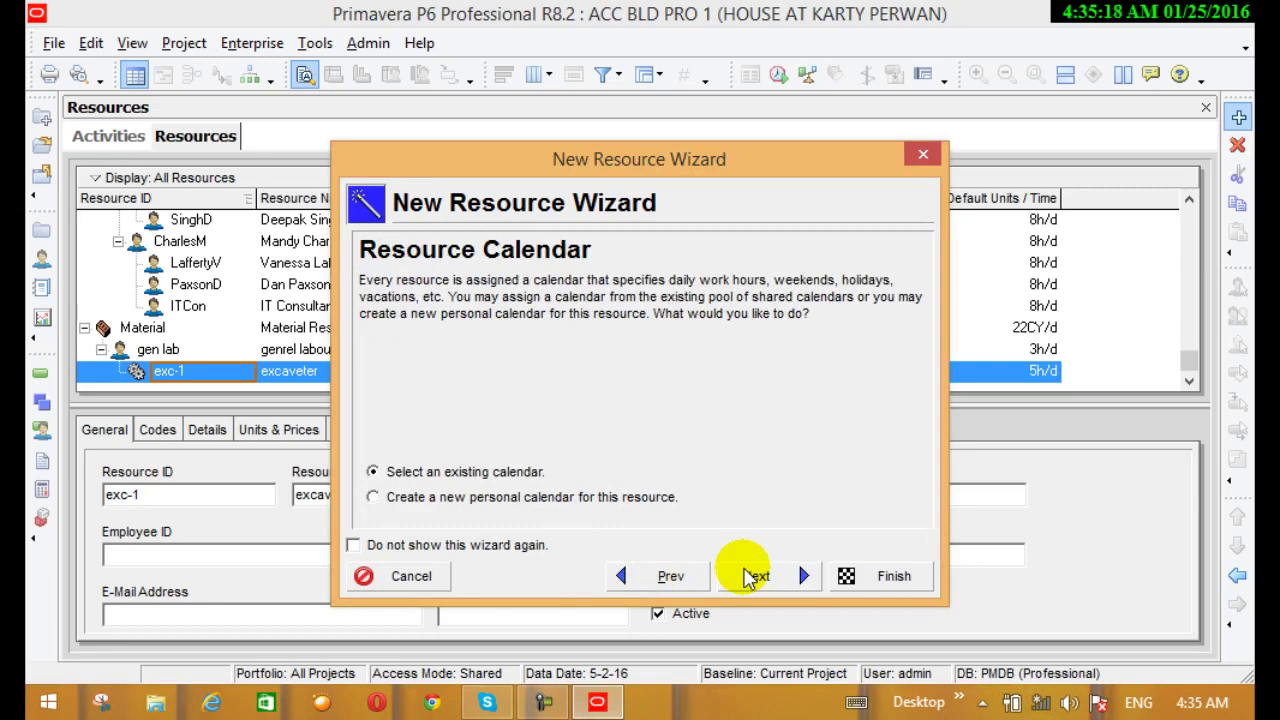
pyautogui.click(750, 577)
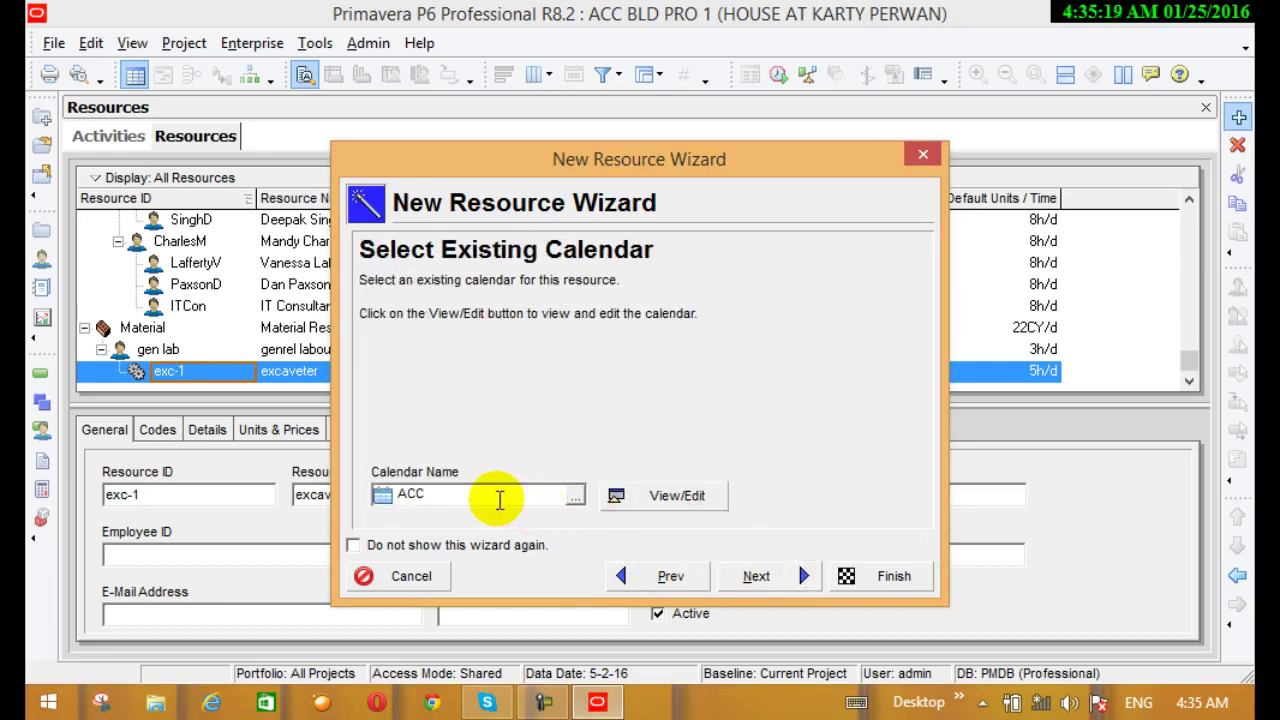
pyautogui.click(688, 498)
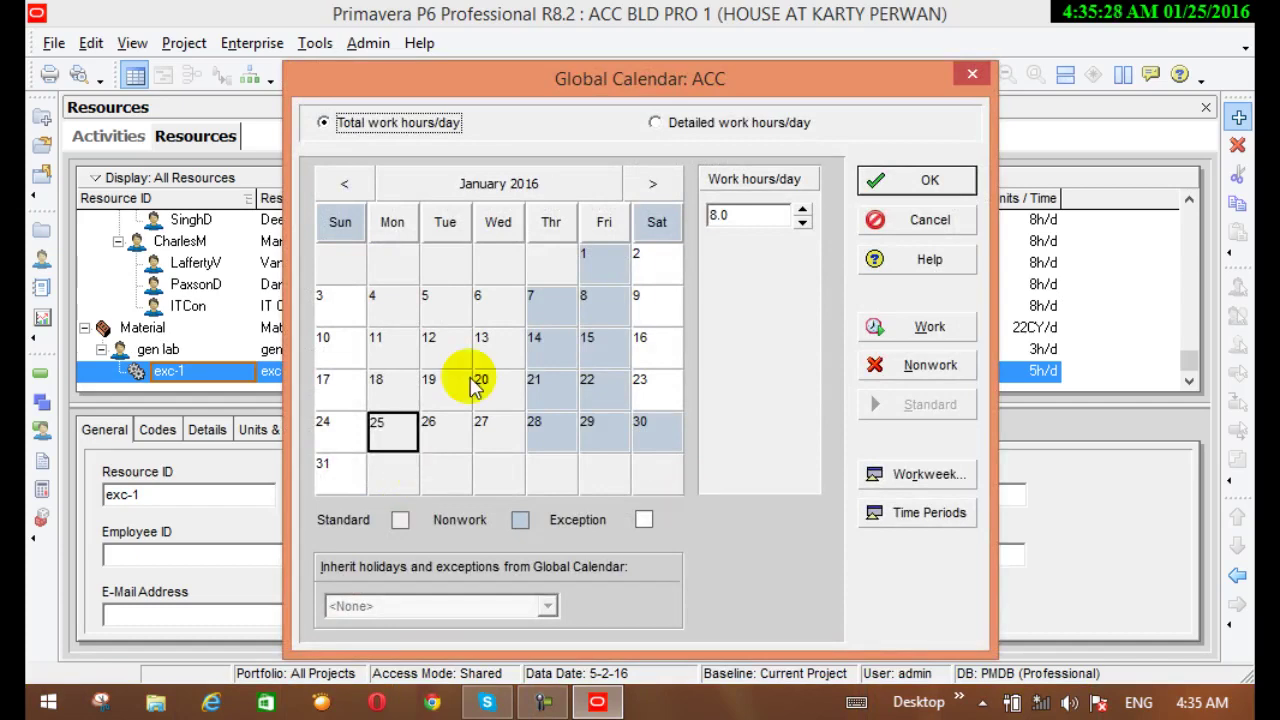
pyautogui.click(960, 72)
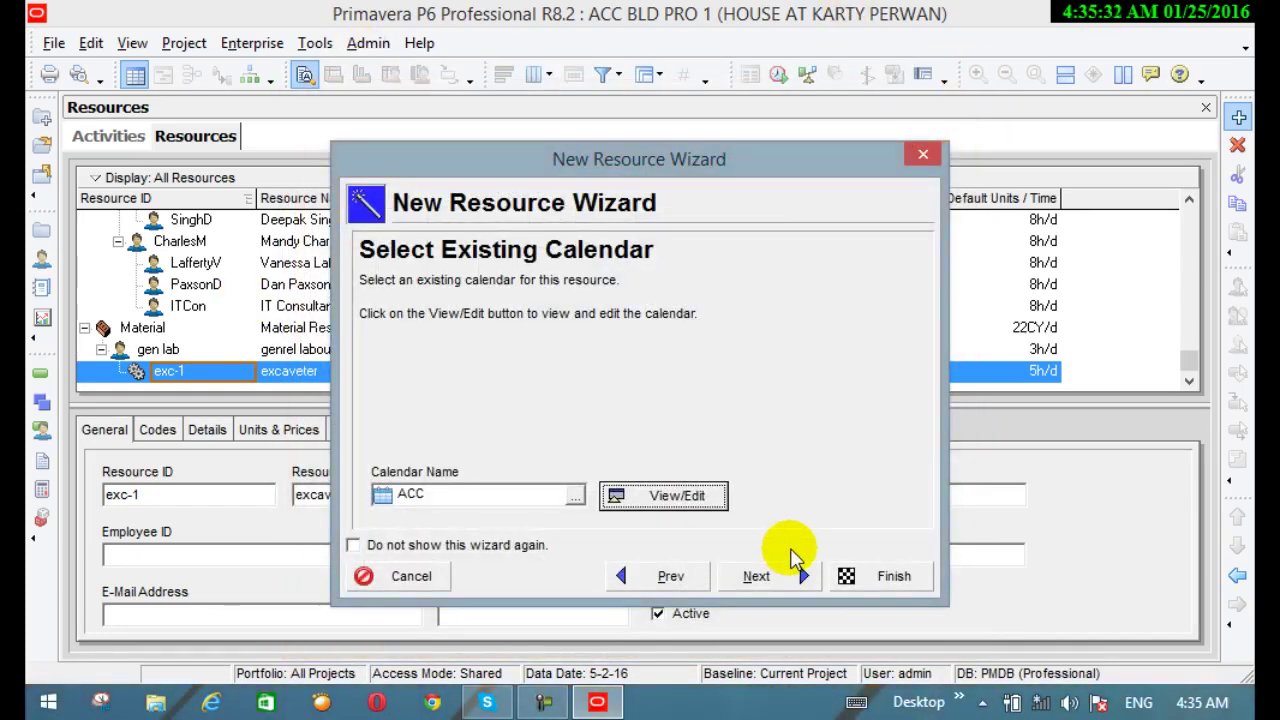
# Step: Finish creating the excavator resource and outdent it to the same level as gen lab under Material
pyautogui.click(789, 576)
pyautogui.click(789, 576)
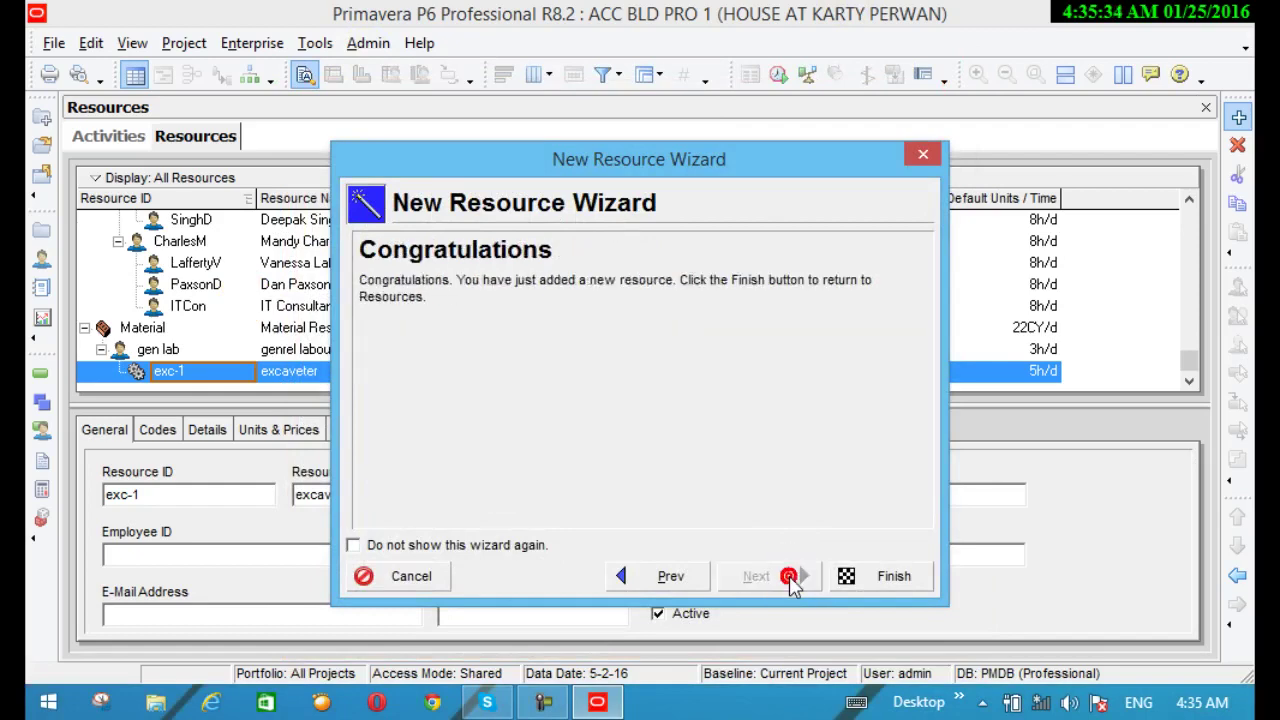
pyautogui.click(880, 577)
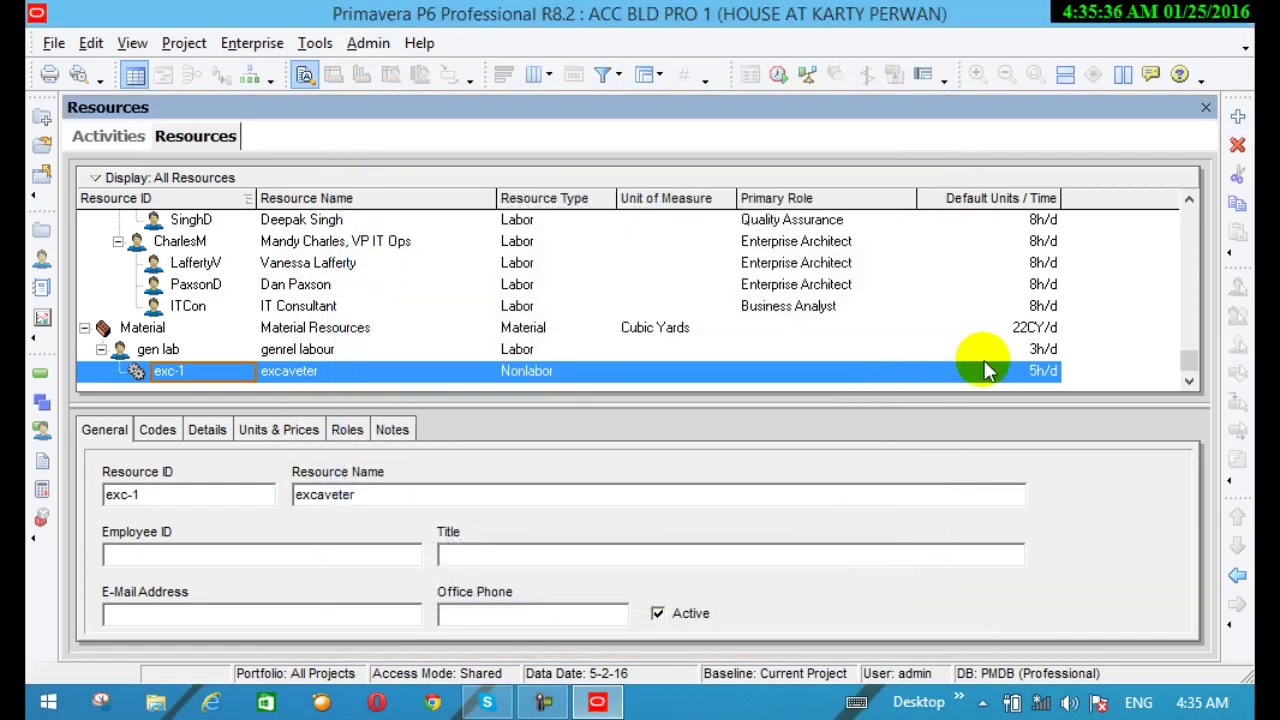
pyautogui.click(1237, 576)
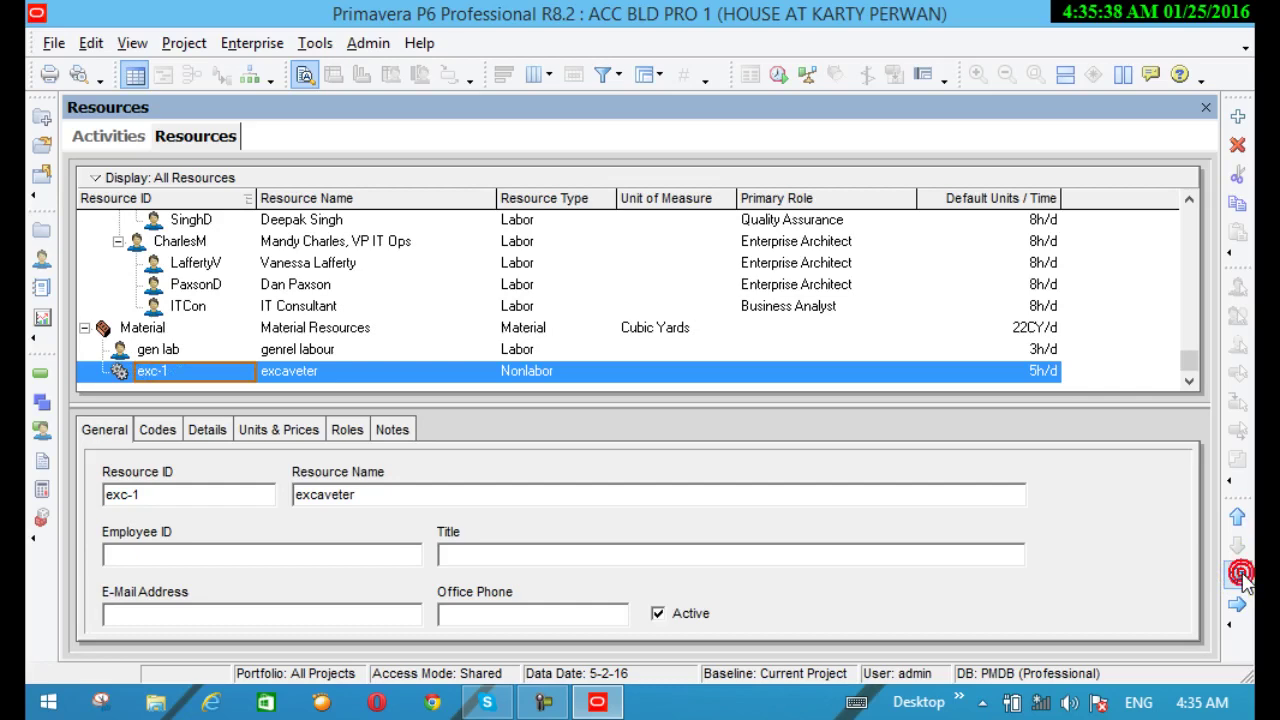
pyautogui.click(1238, 118)
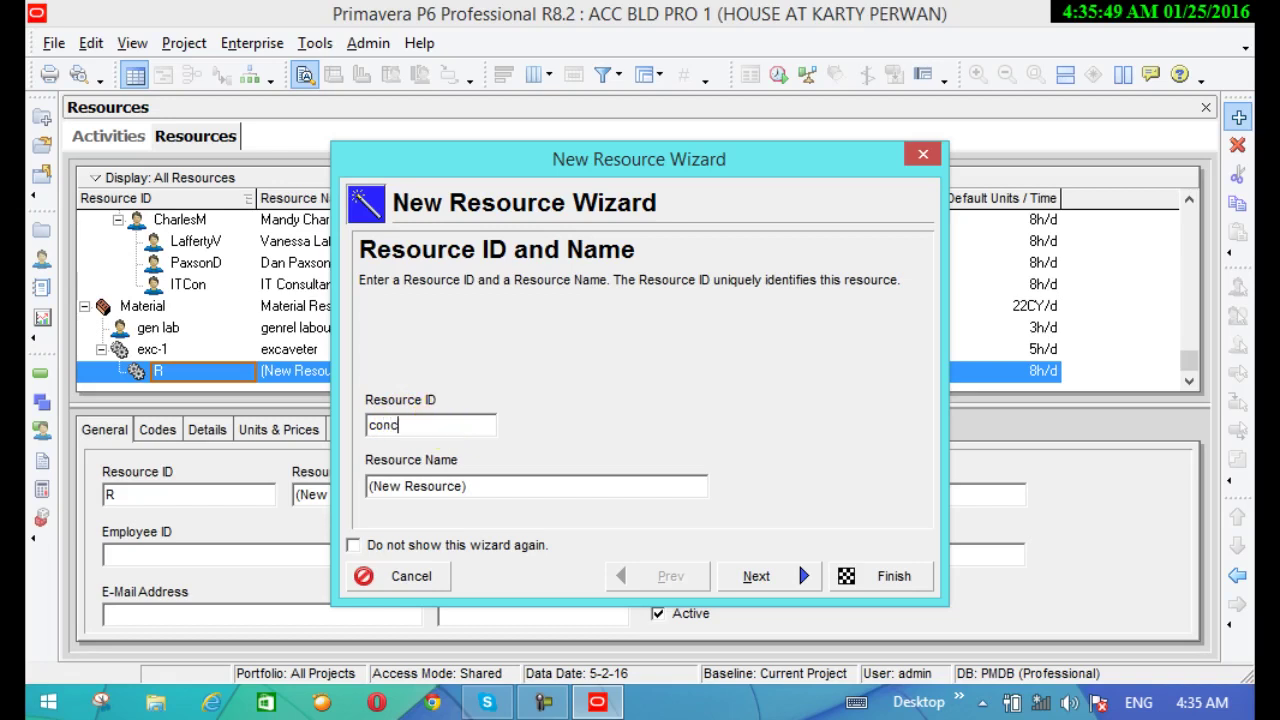
pyautogui.moveTo(495, 492); pyautogui.dragTo(357, 486)
pyautogui.write('concerte')
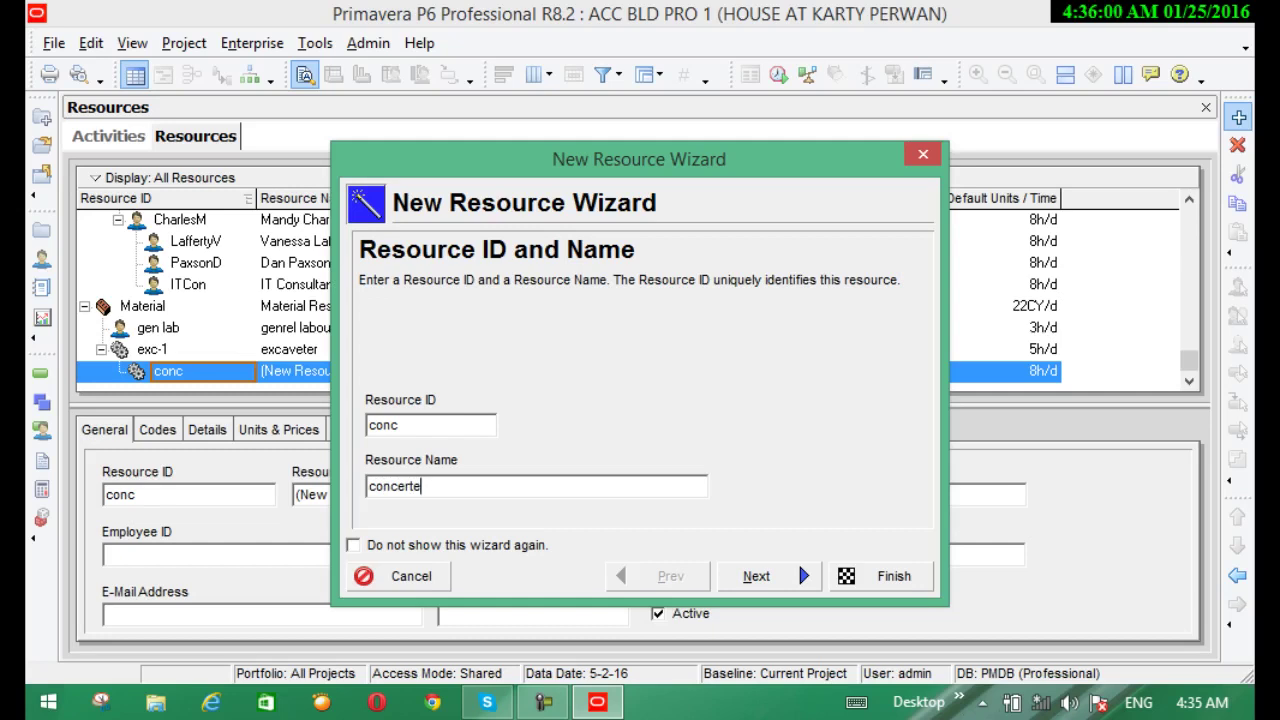
pyautogui.click(406, 484)
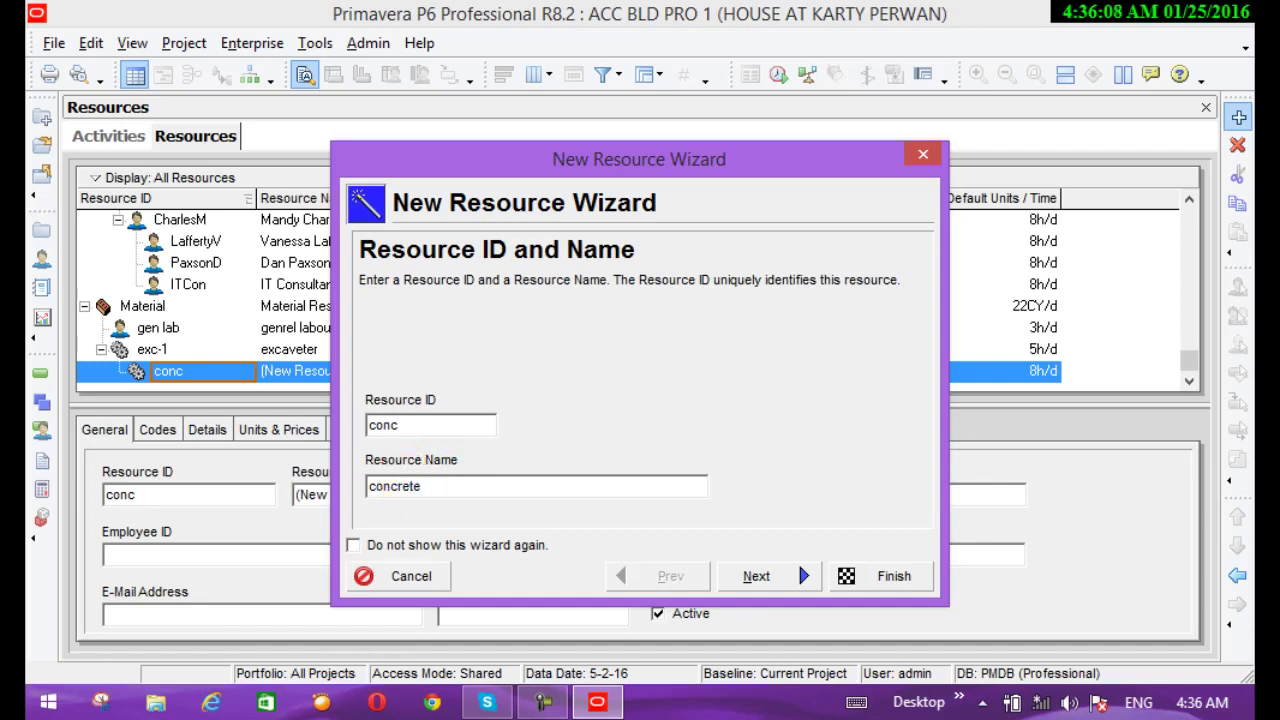
pyautogui.click(771, 579)
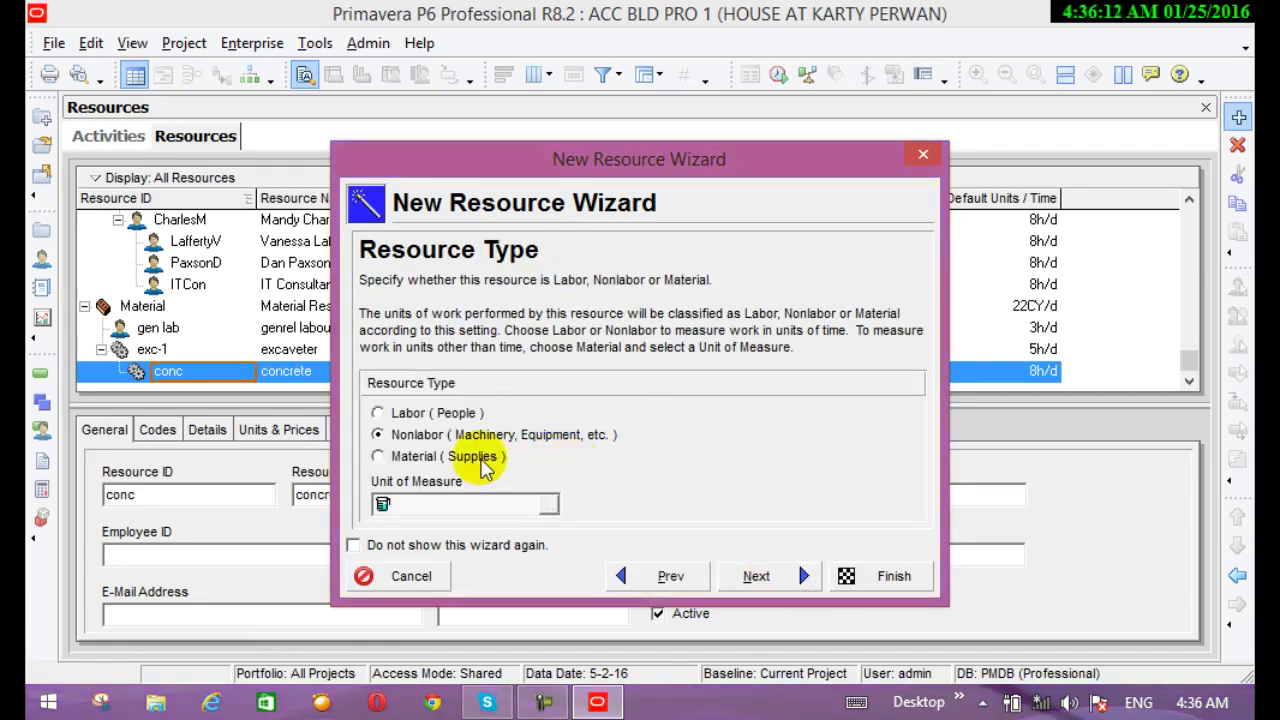
pyautogui.click(379, 457)
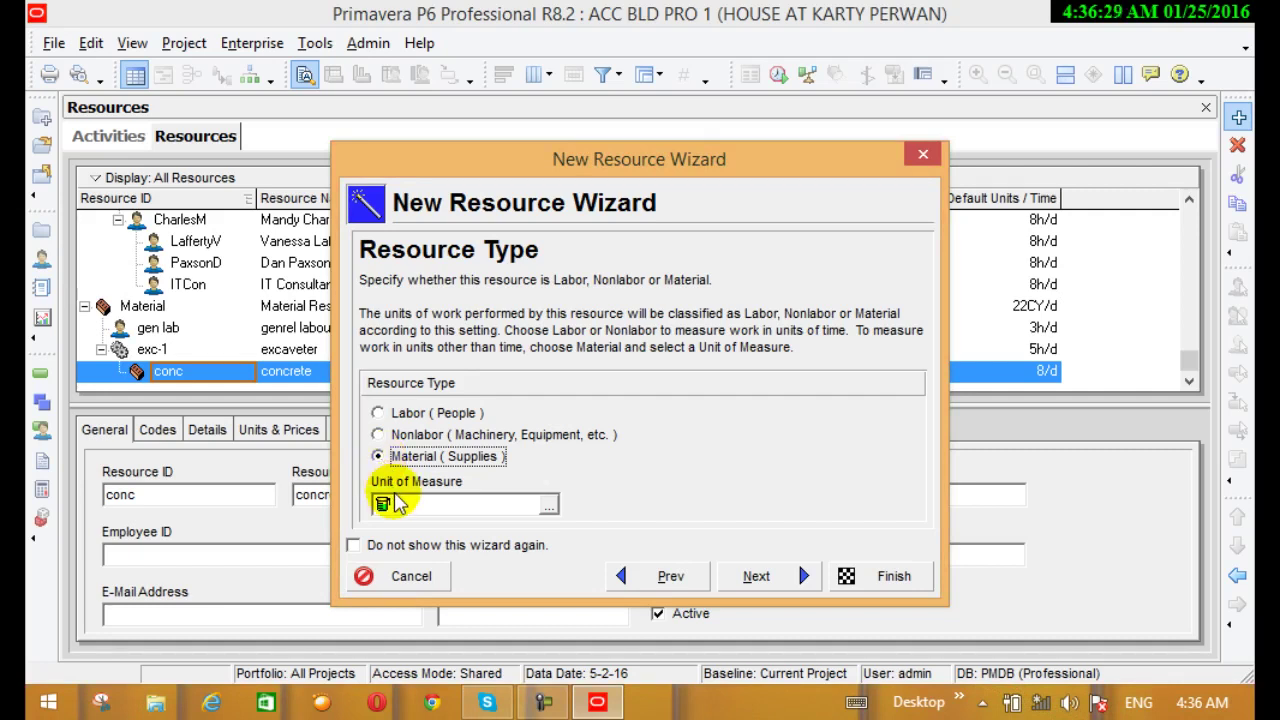
pyautogui.click(549, 506)
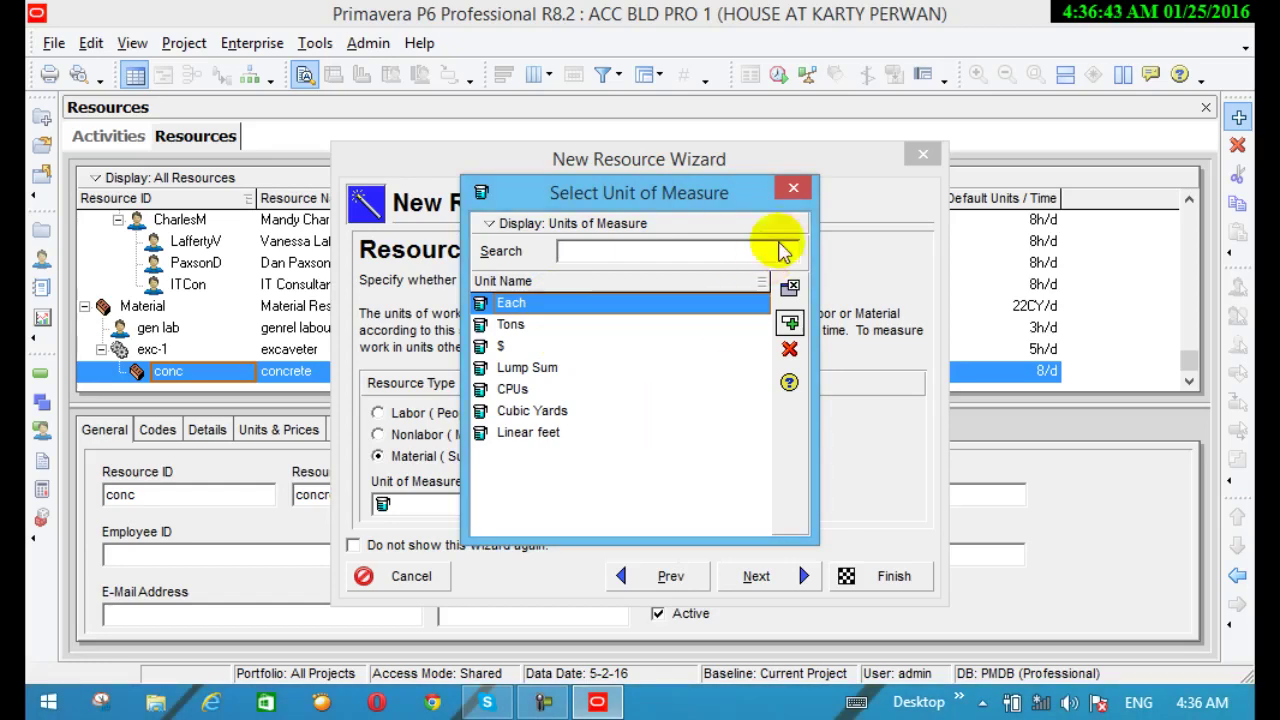
pyautogui.click(795, 188)
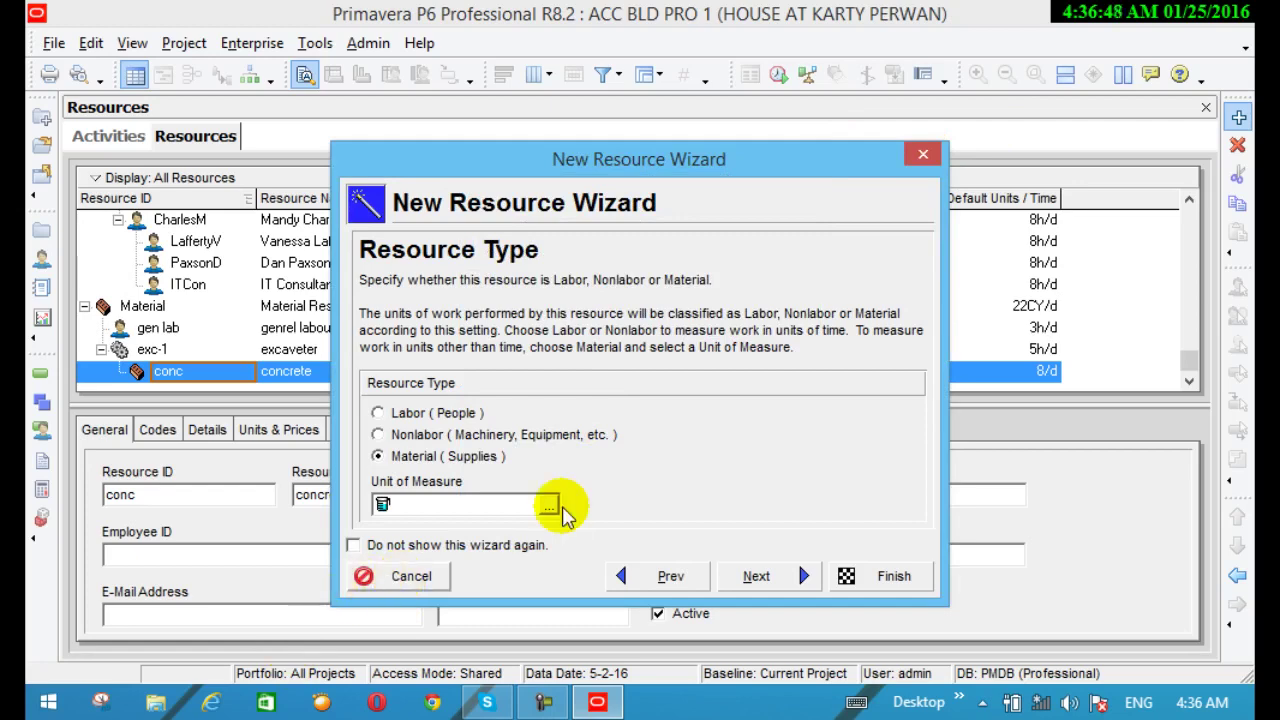
pyautogui.click(925, 172)
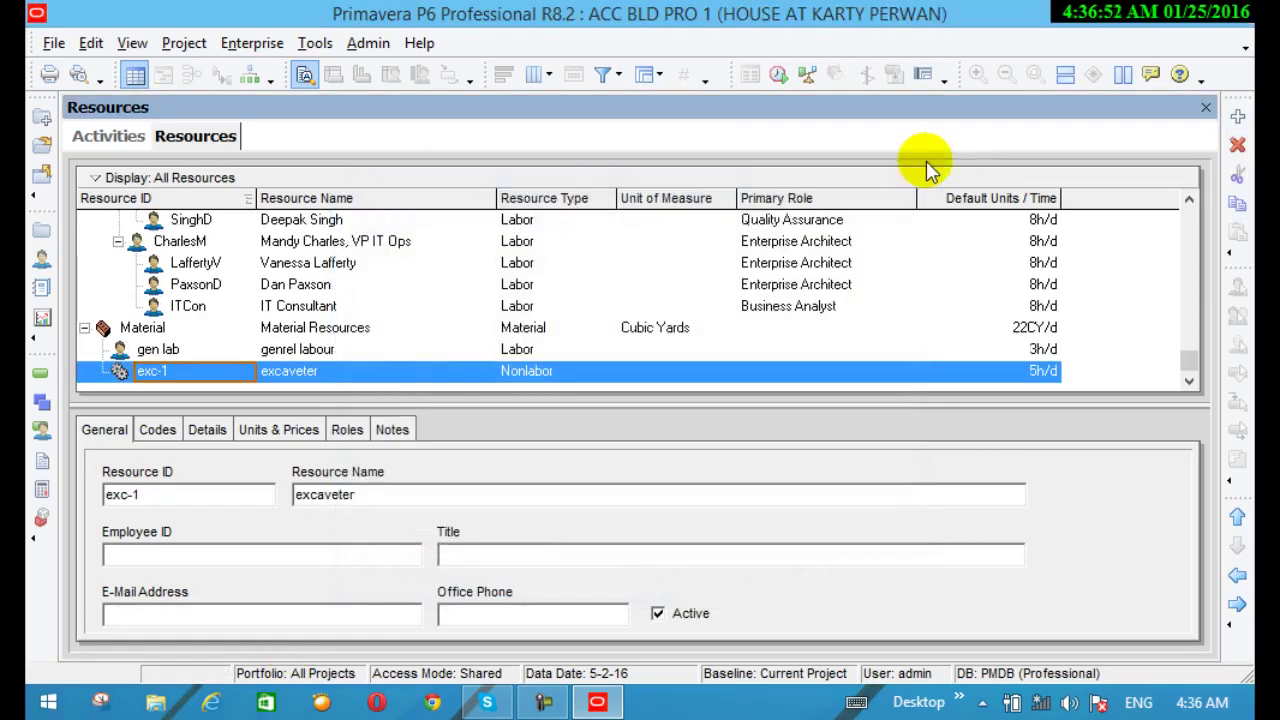
# Step: Add a new unit of measure with the abbreviation cu m in the admin categories
pyautogui.click(376, 45)
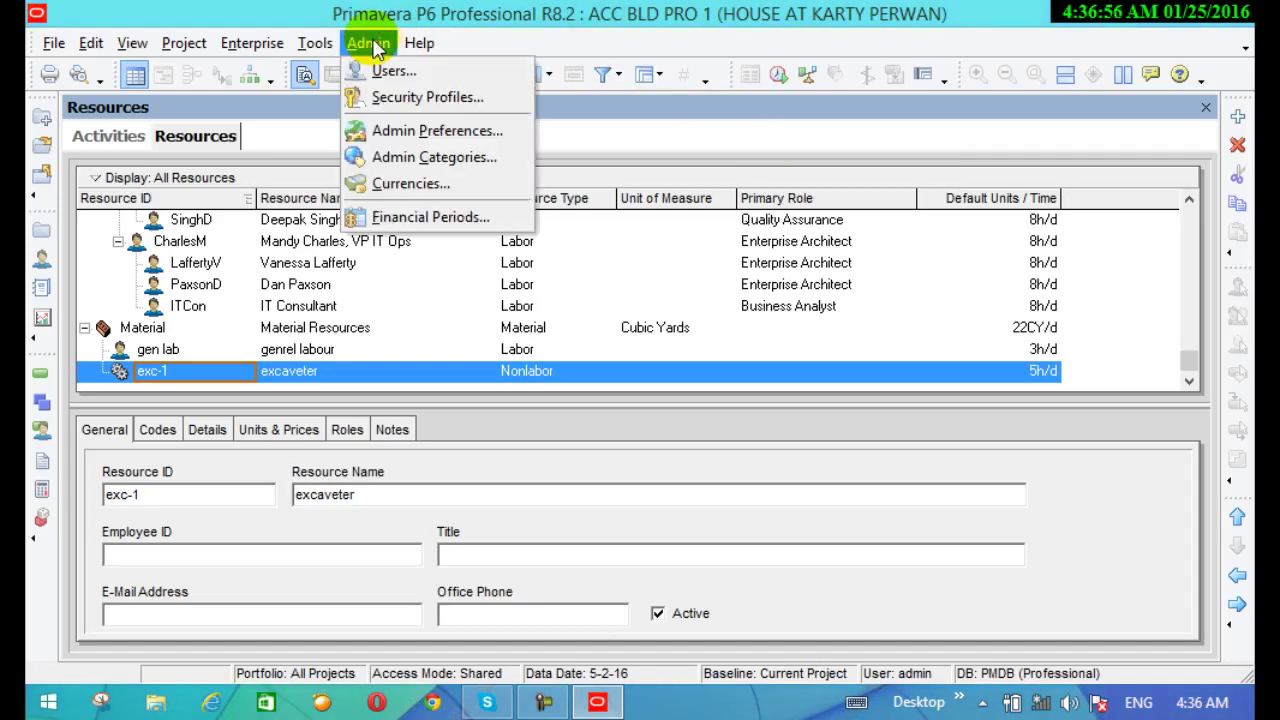
pyautogui.click(435, 160)
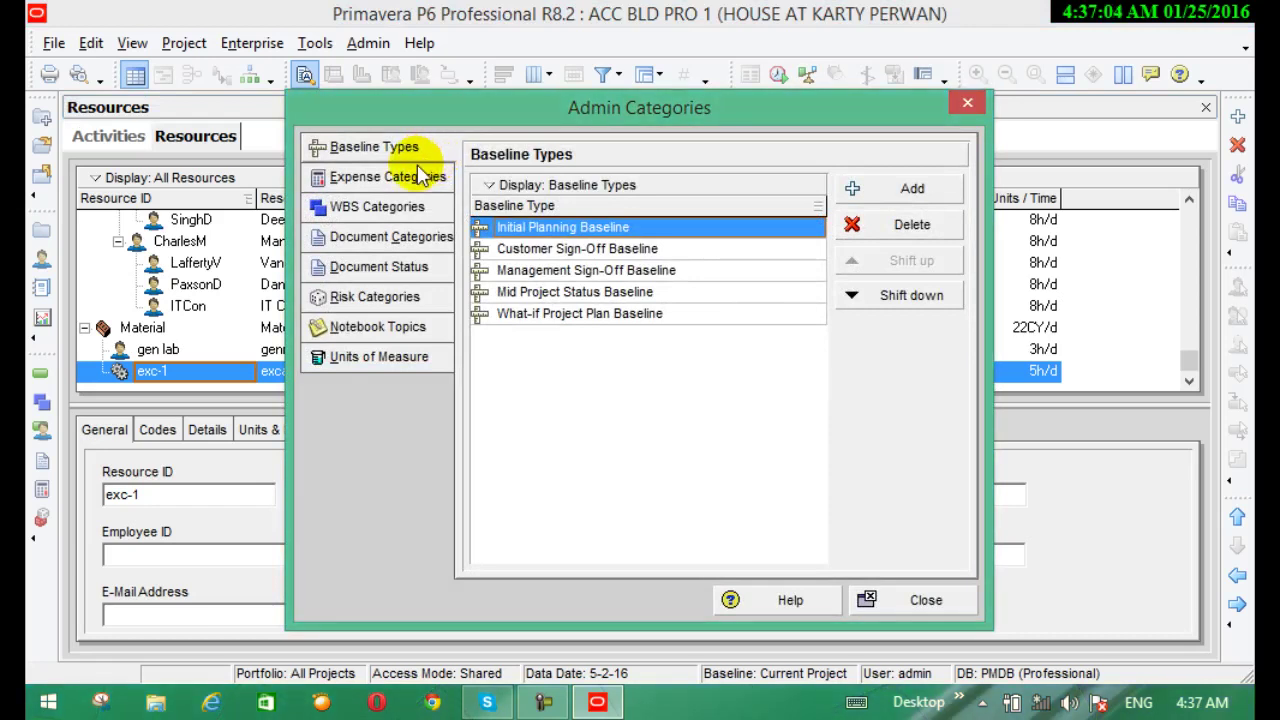
pyautogui.click(386, 358)
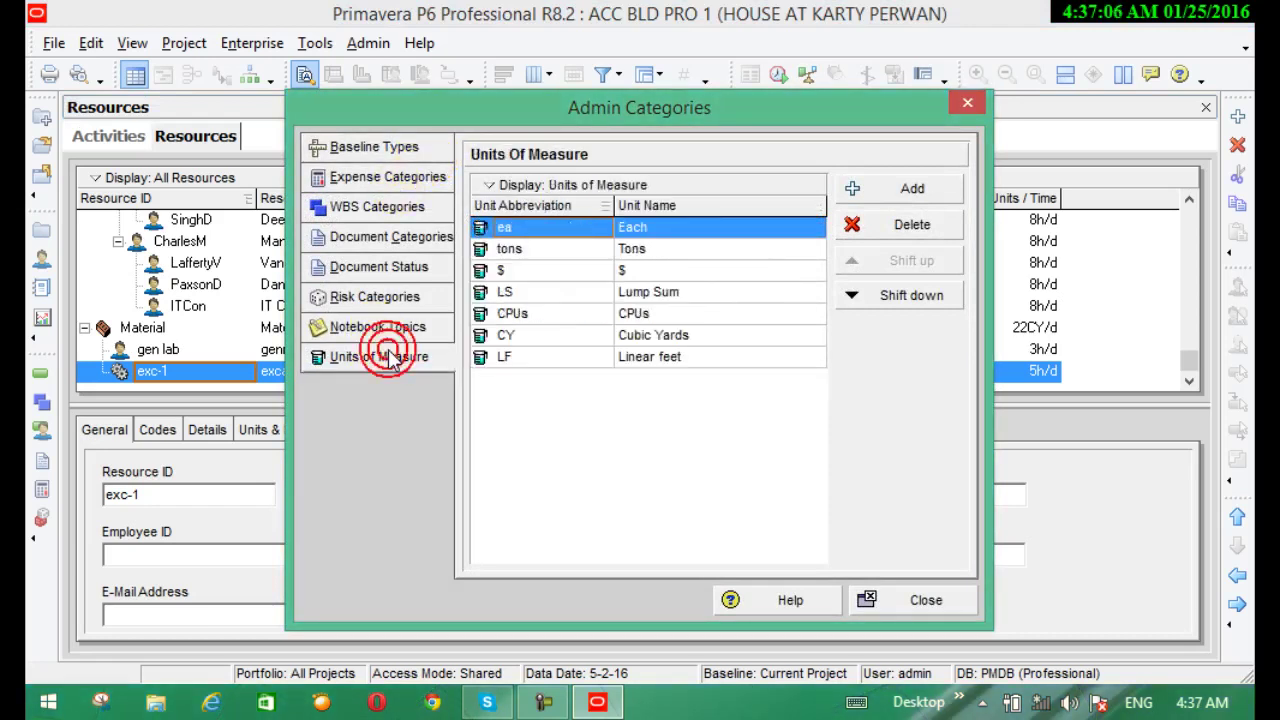
pyautogui.click(907, 195)
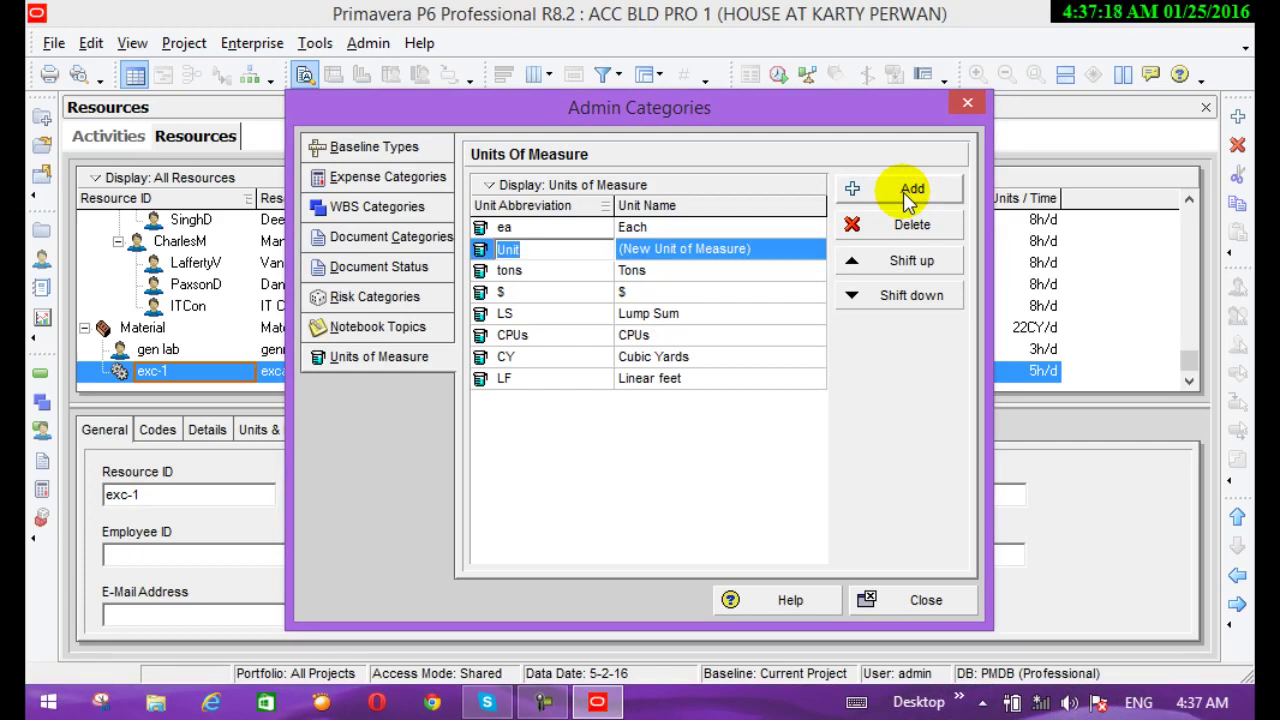
pyautogui.write('cu')
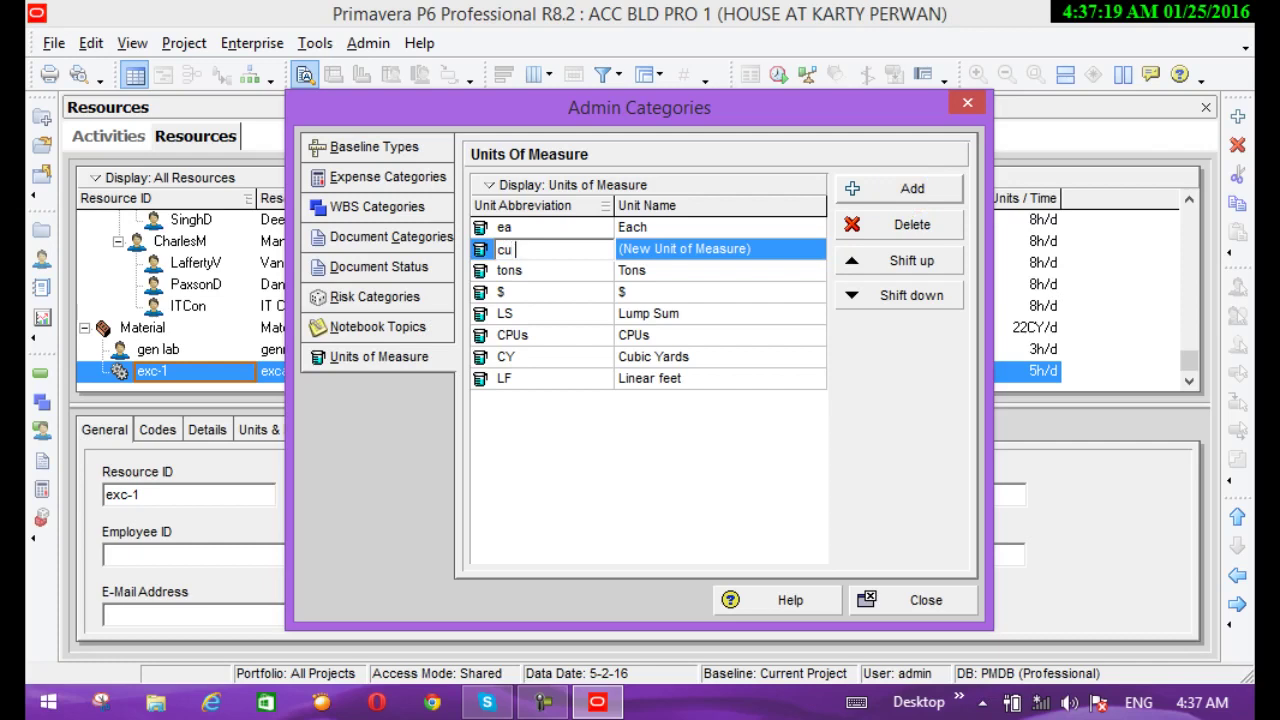
pyautogui.write(' m')
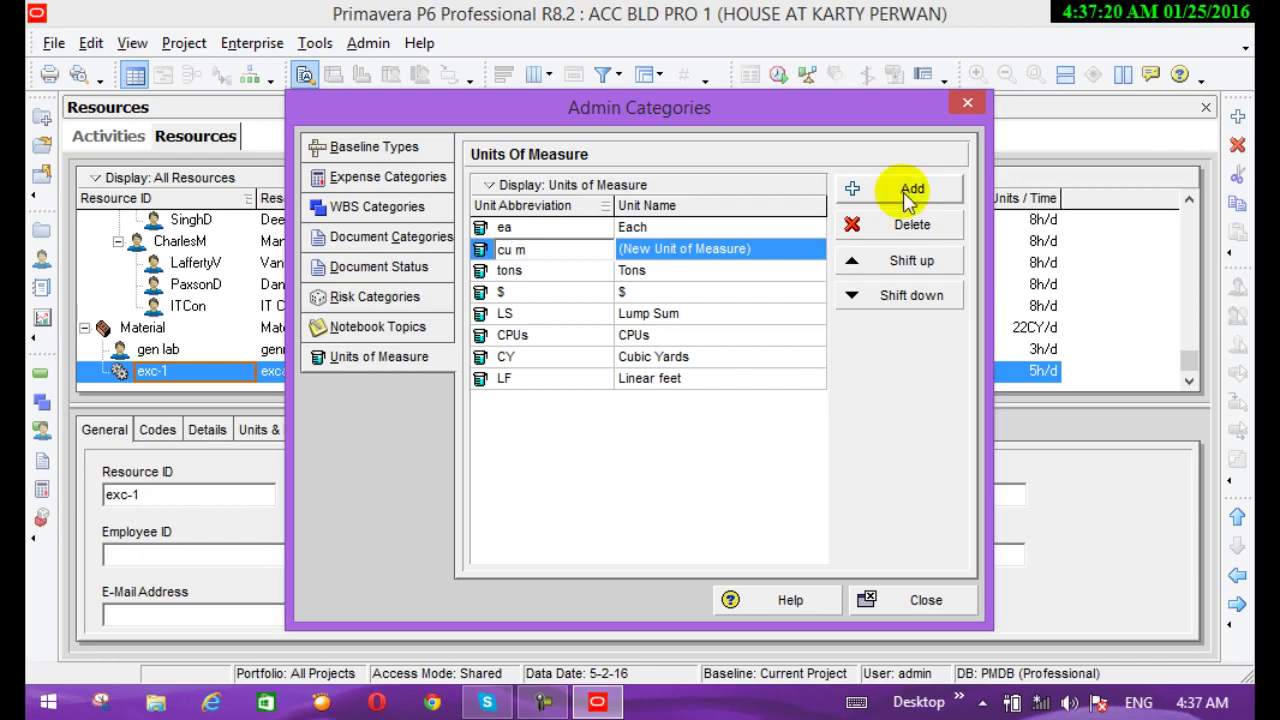
# Step: Name the cu m unit of measure cu-metre and close the admin categories
pyautogui.click(728, 248)
pyautogui.click(728, 250)
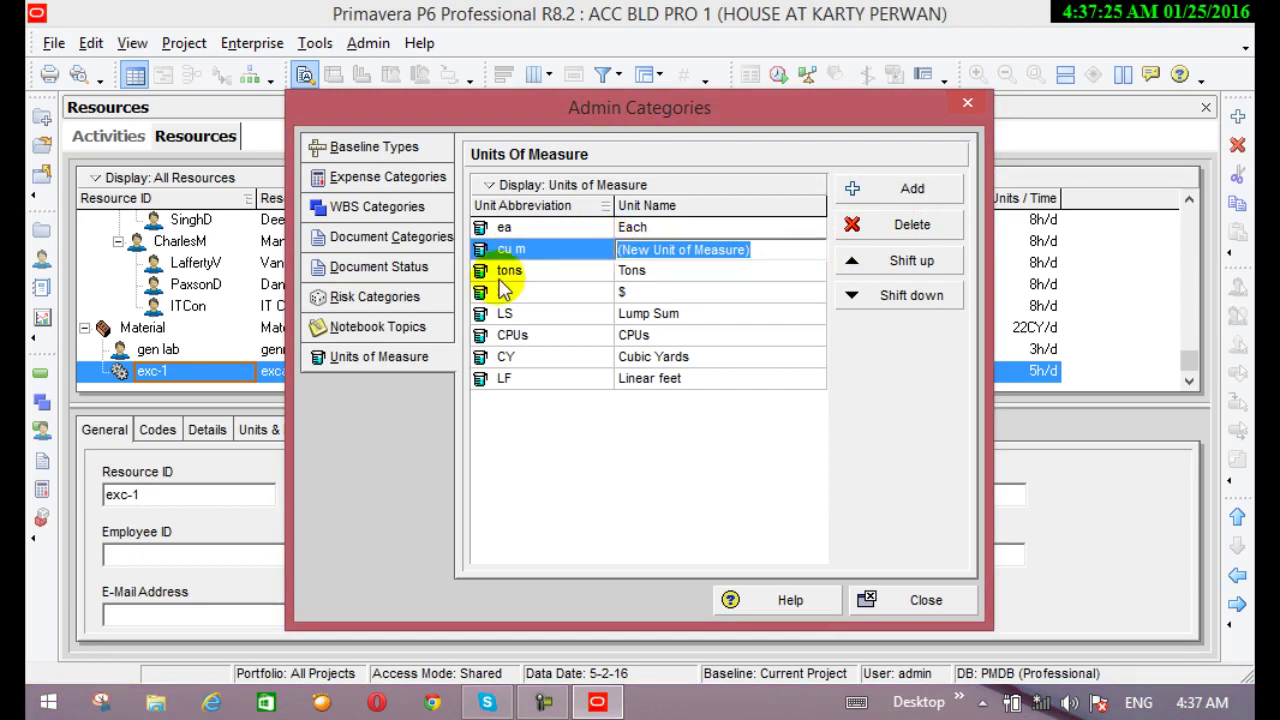
pyautogui.write('cu-')
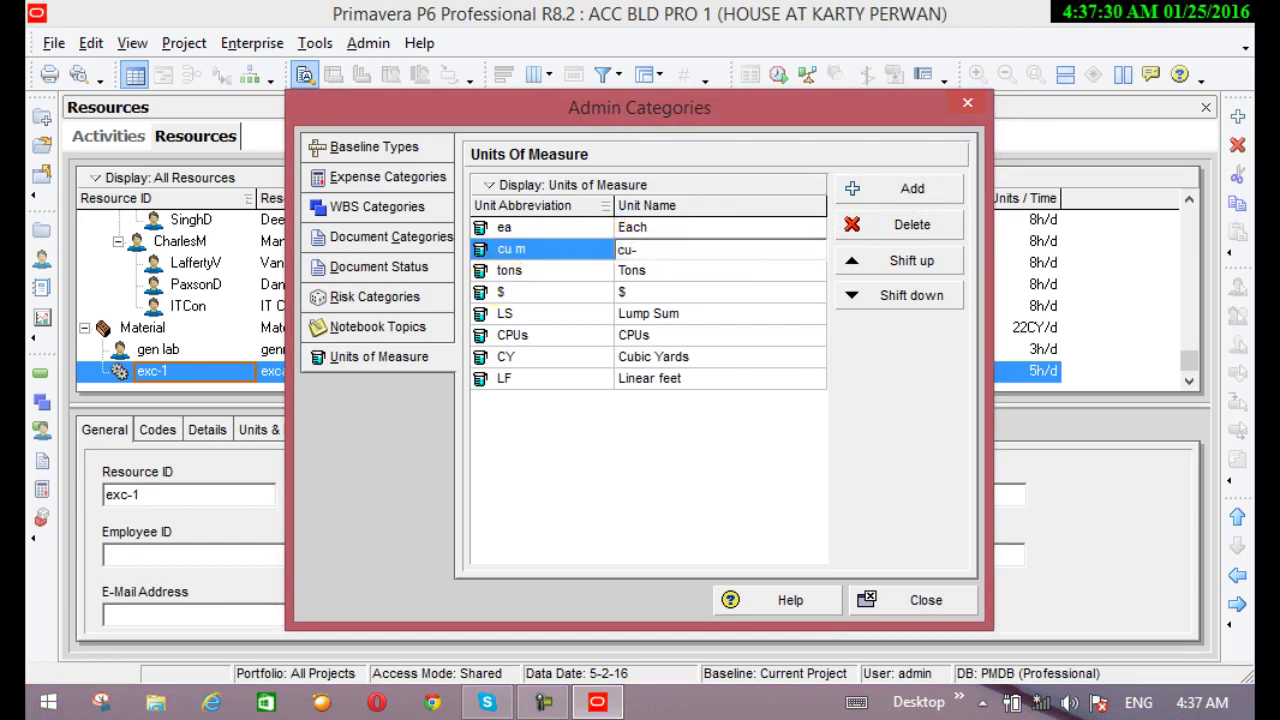
pyautogui.write('metre')
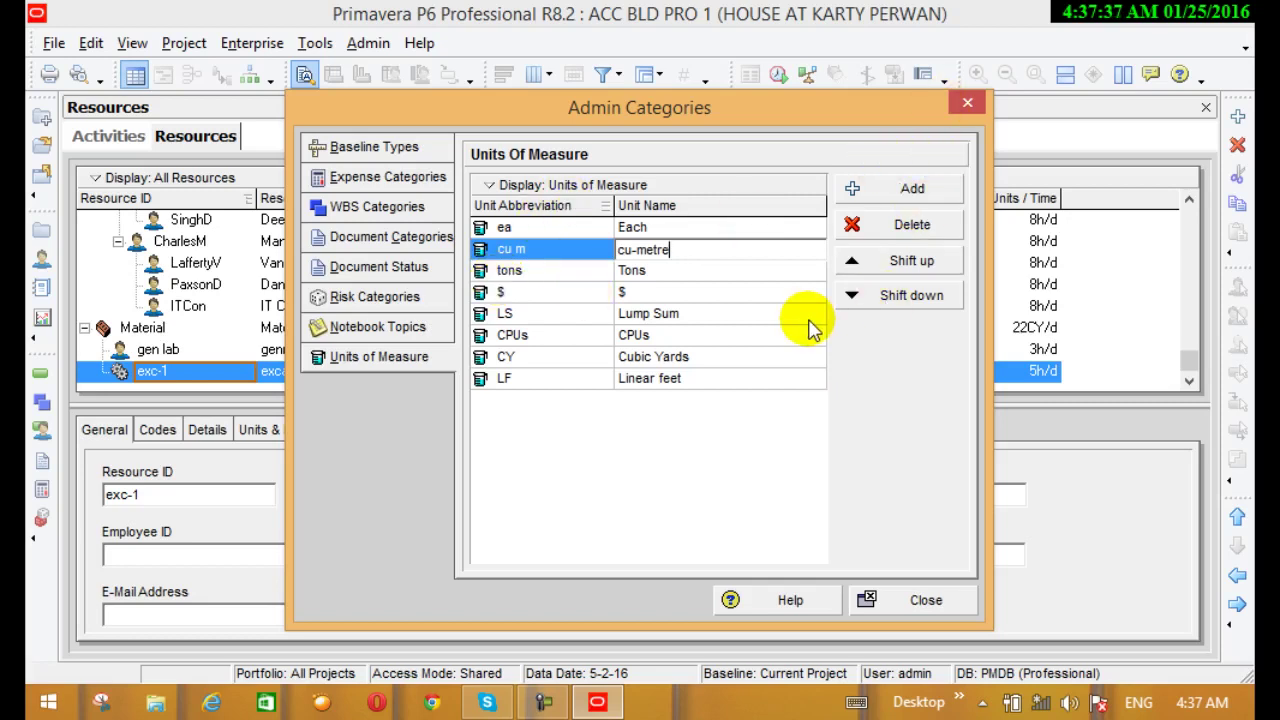
pyautogui.press('Return')
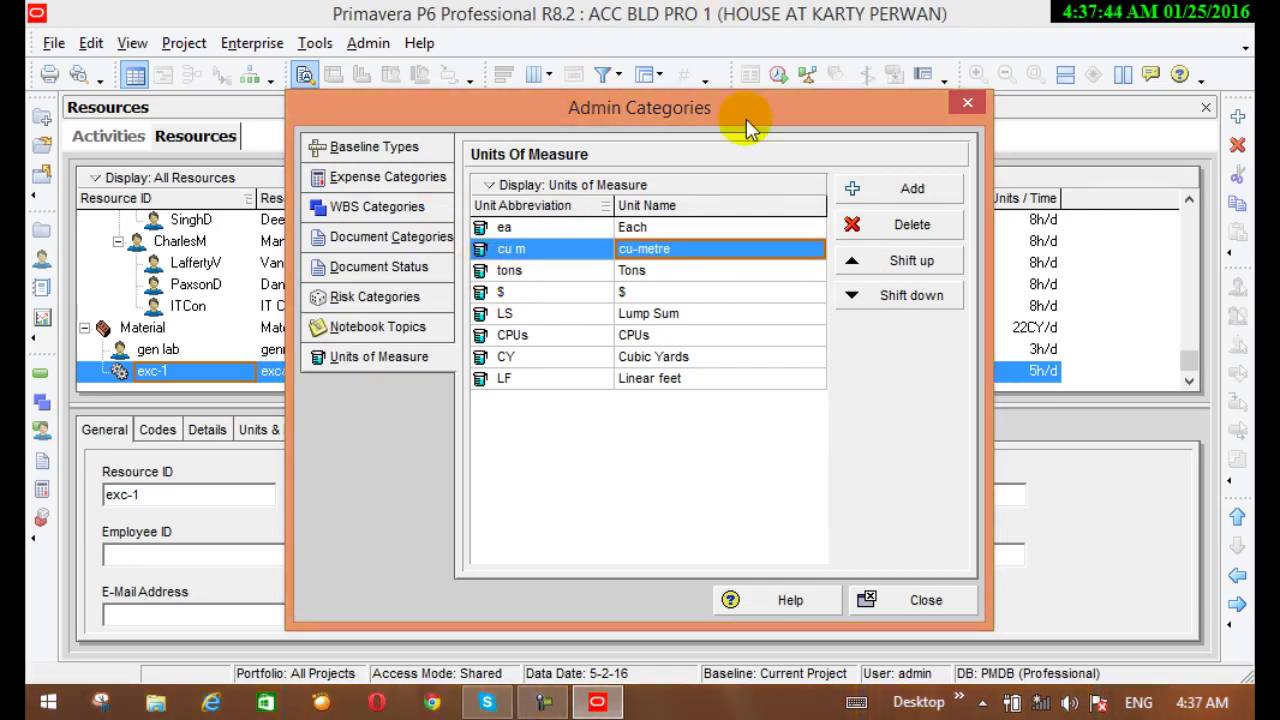
pyautogui.click(895, 602)
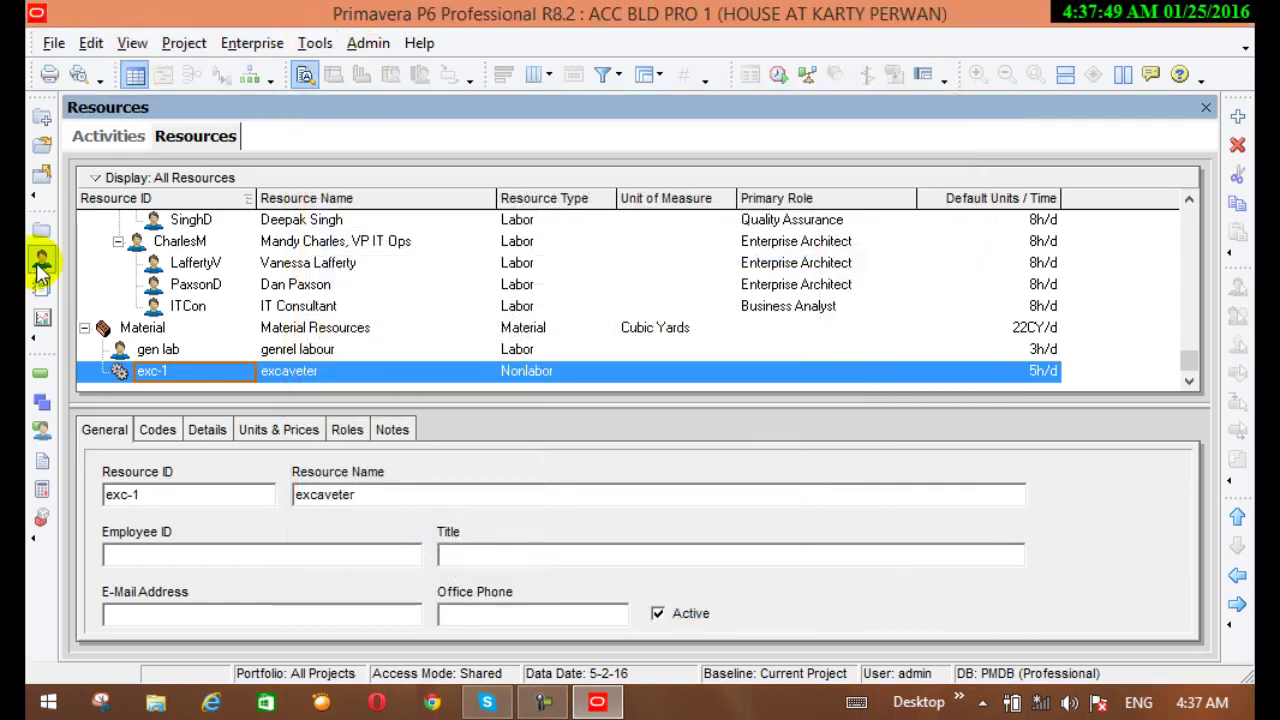
# Step: Add a new resource with the ID con and the name concrete, and continue to its resource type
pyautogui.click(1238, 116)
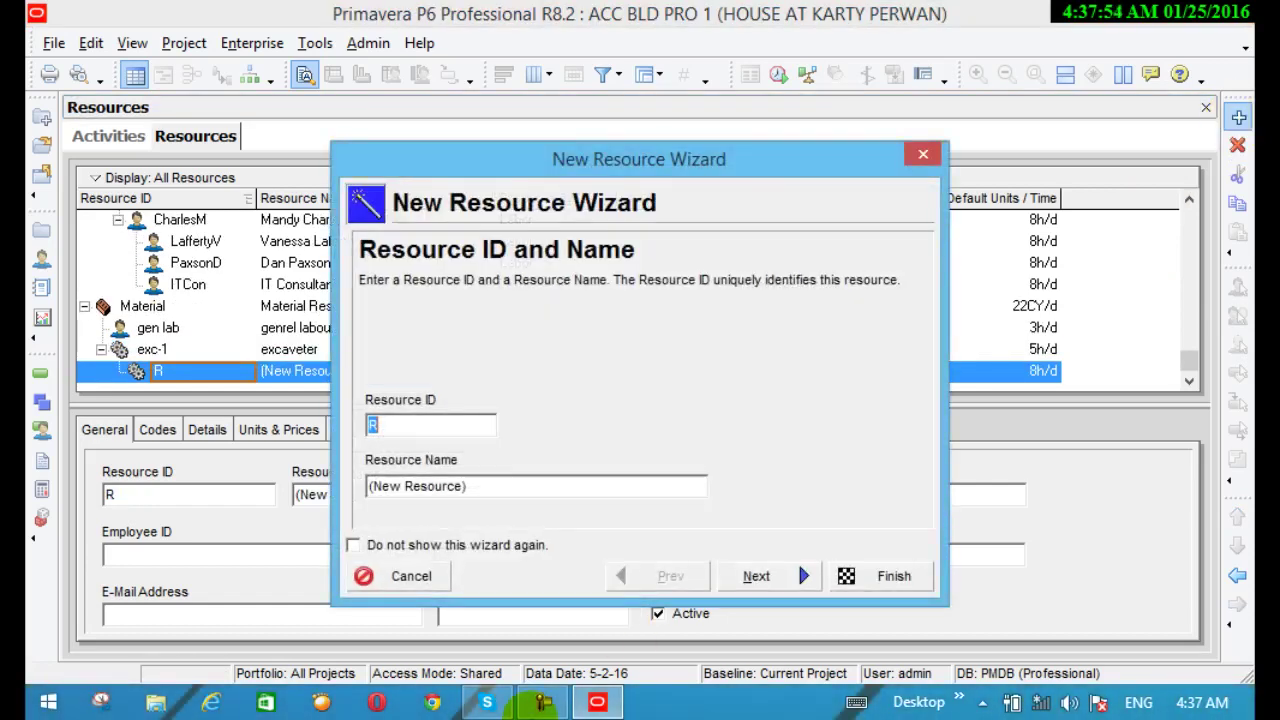
pyautogui.doubleClick(371, 425)
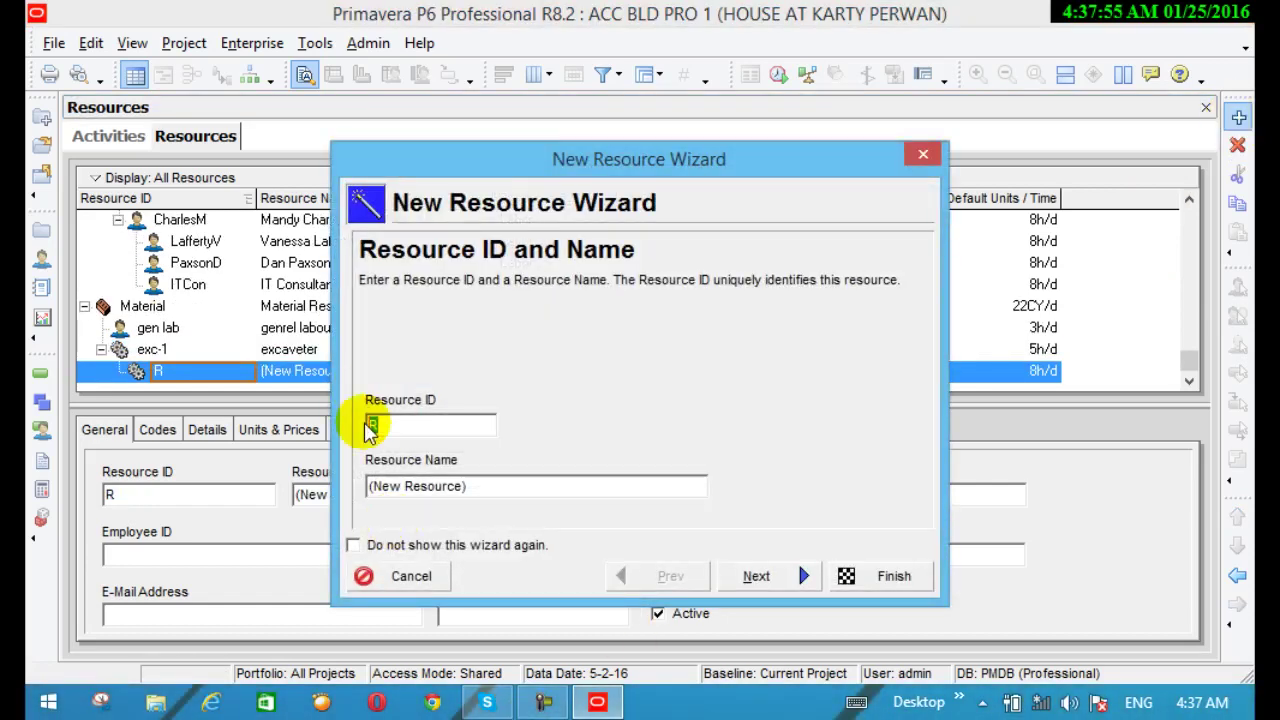
pyautogui.write('con')
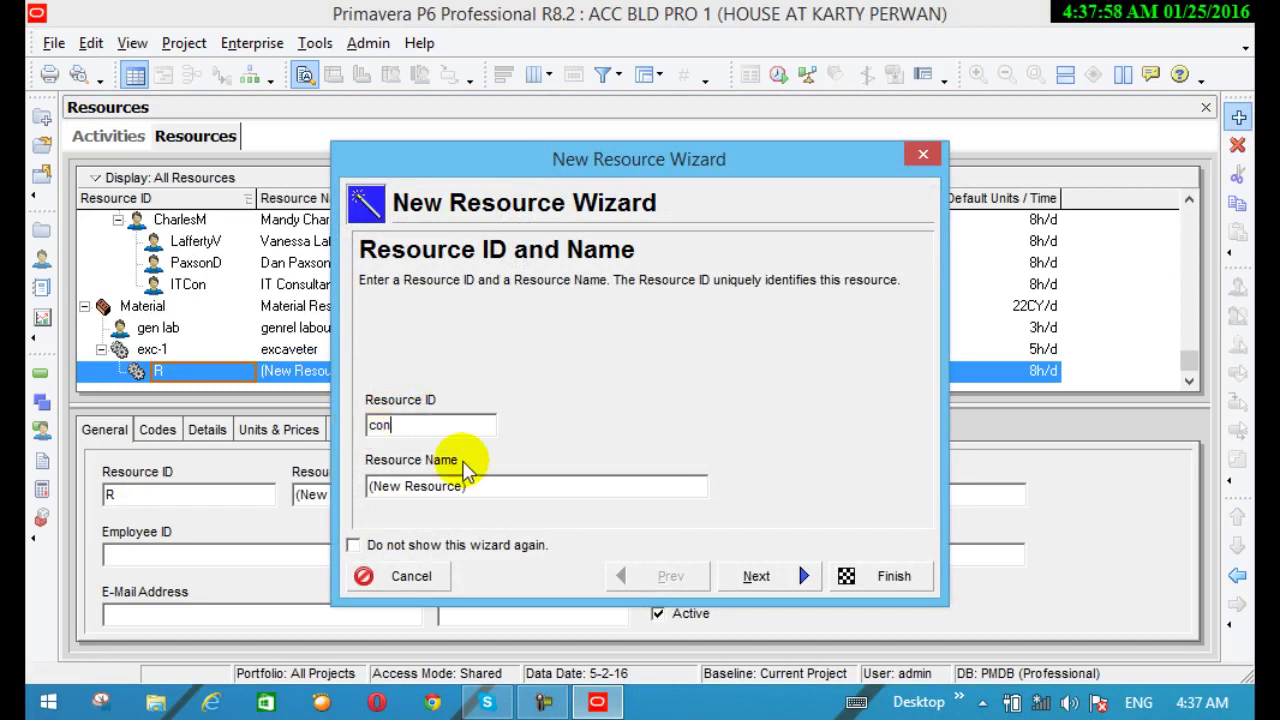
pyautogui.press('Tab')
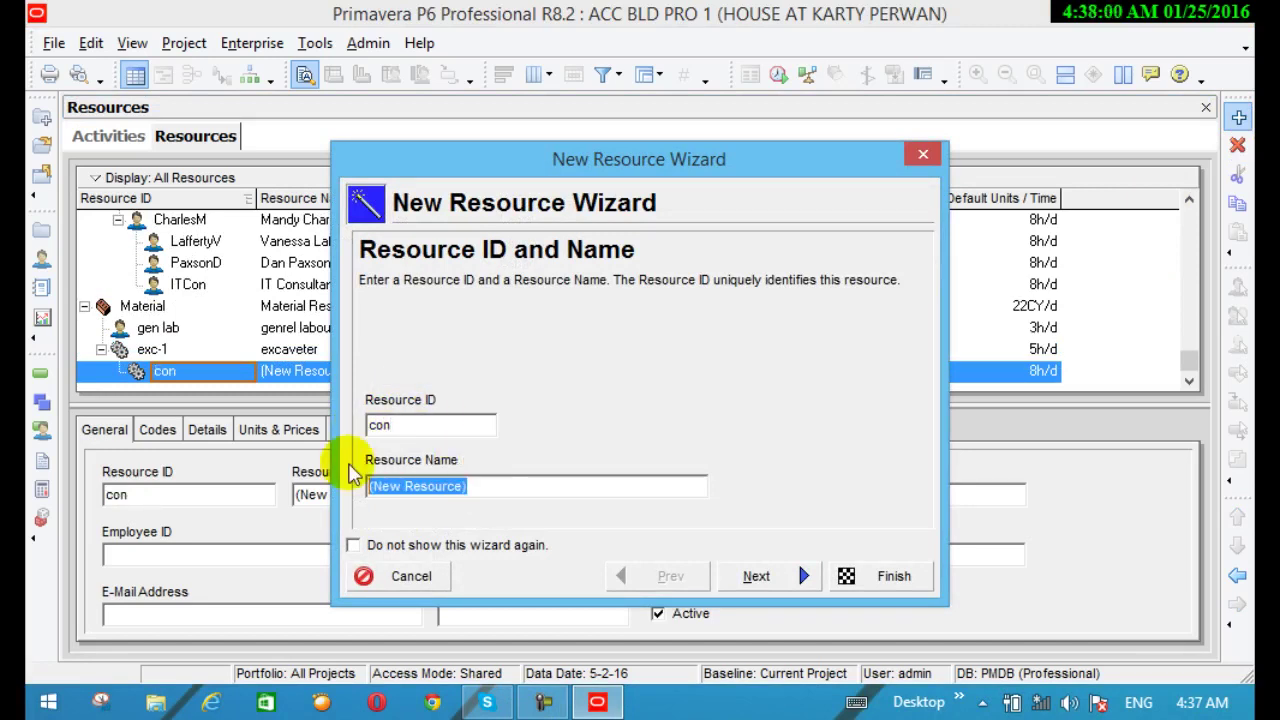
pyautogui.write('con')
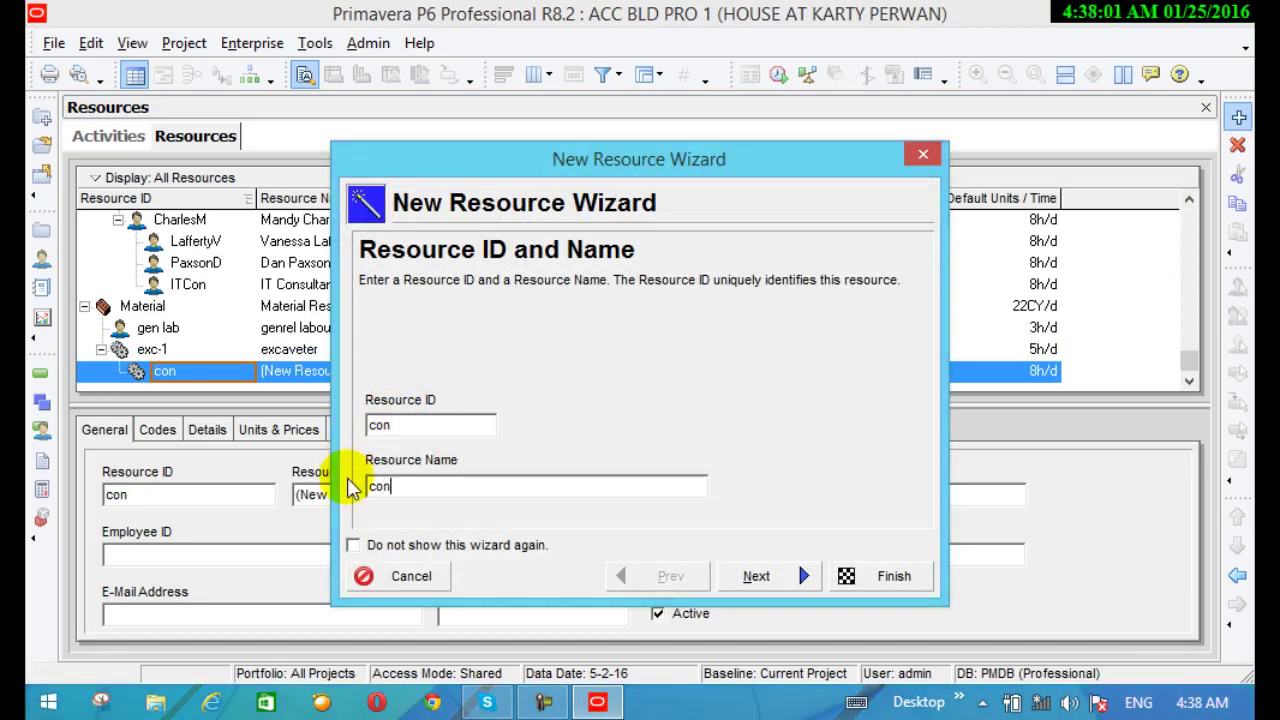
pyautogui.write('ce')
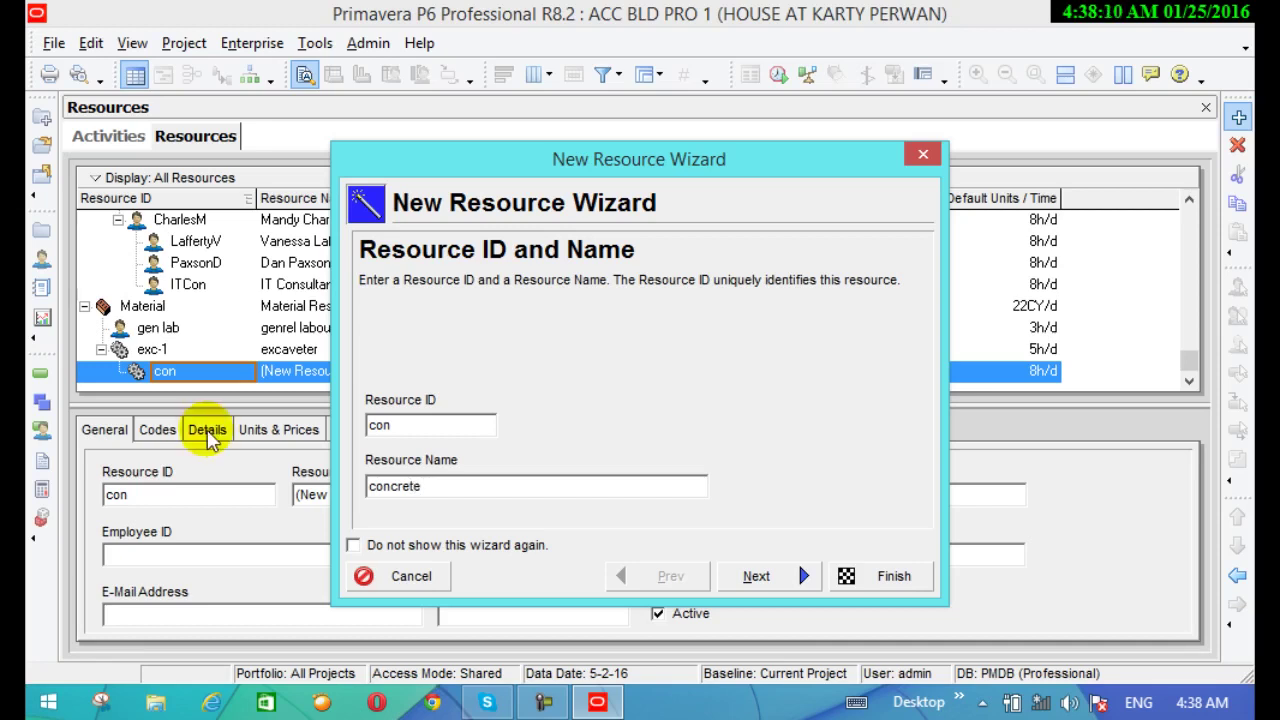
pyautogui.click(742, 583)
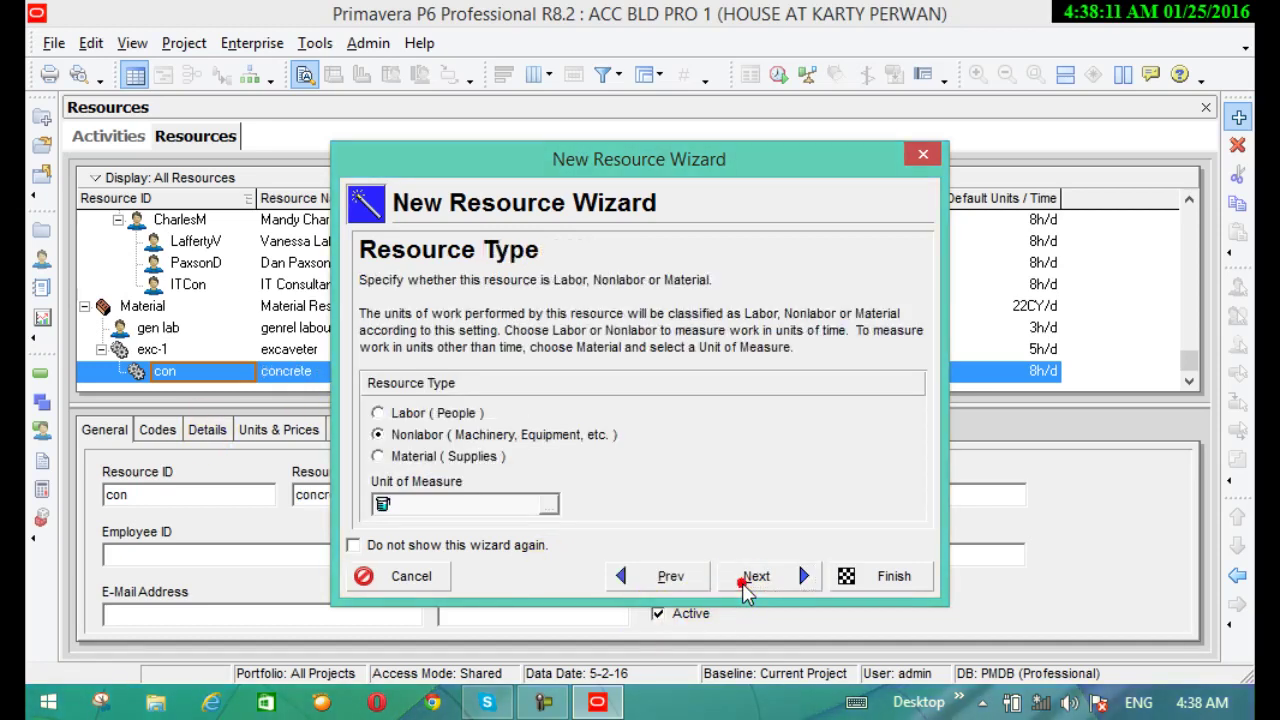
# Step: Make concrete a Material resource measured in cu-metre and continue to its units and prices
pyautogui.click(389, 457)
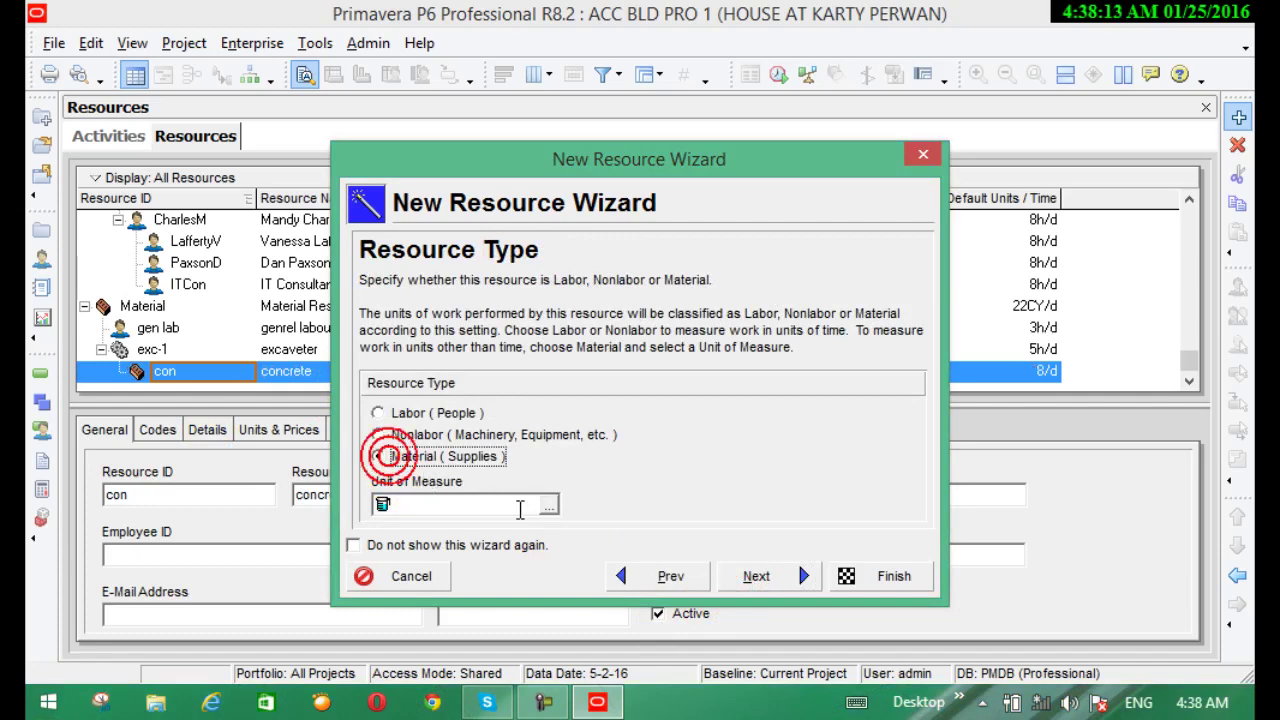
pyautogui.click(553, 502)
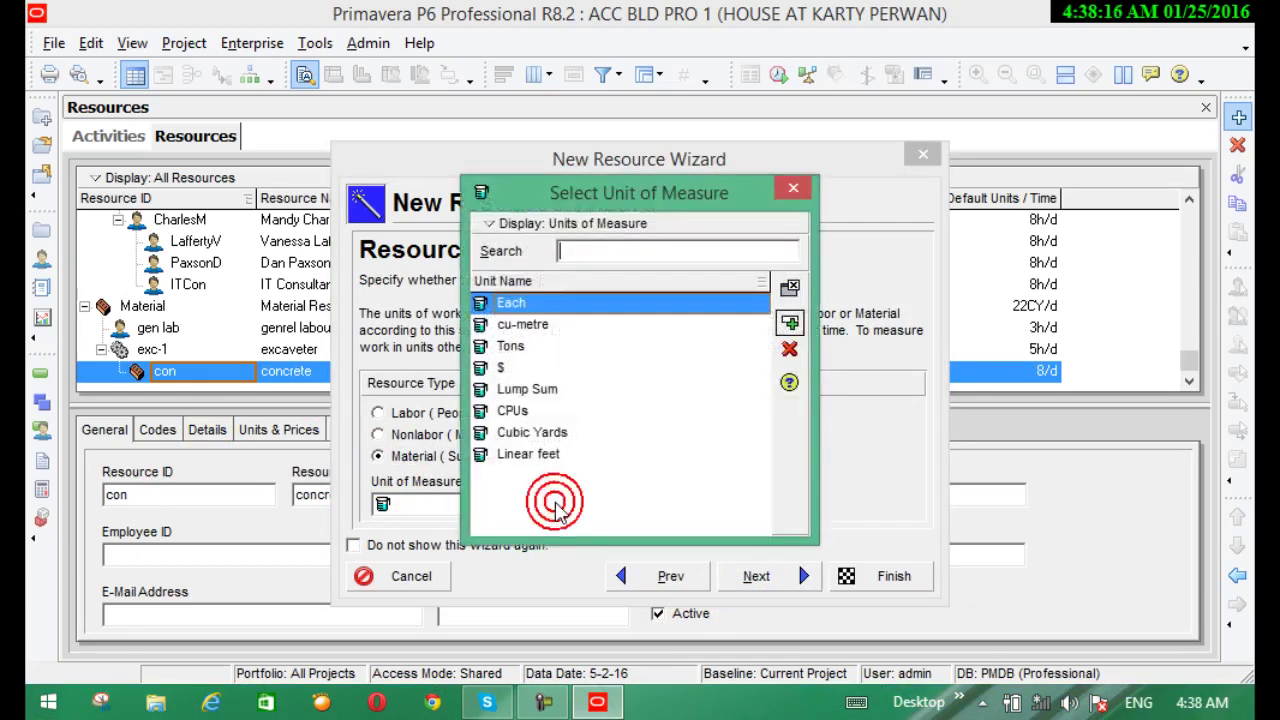
pyautogui.click(548, 328)
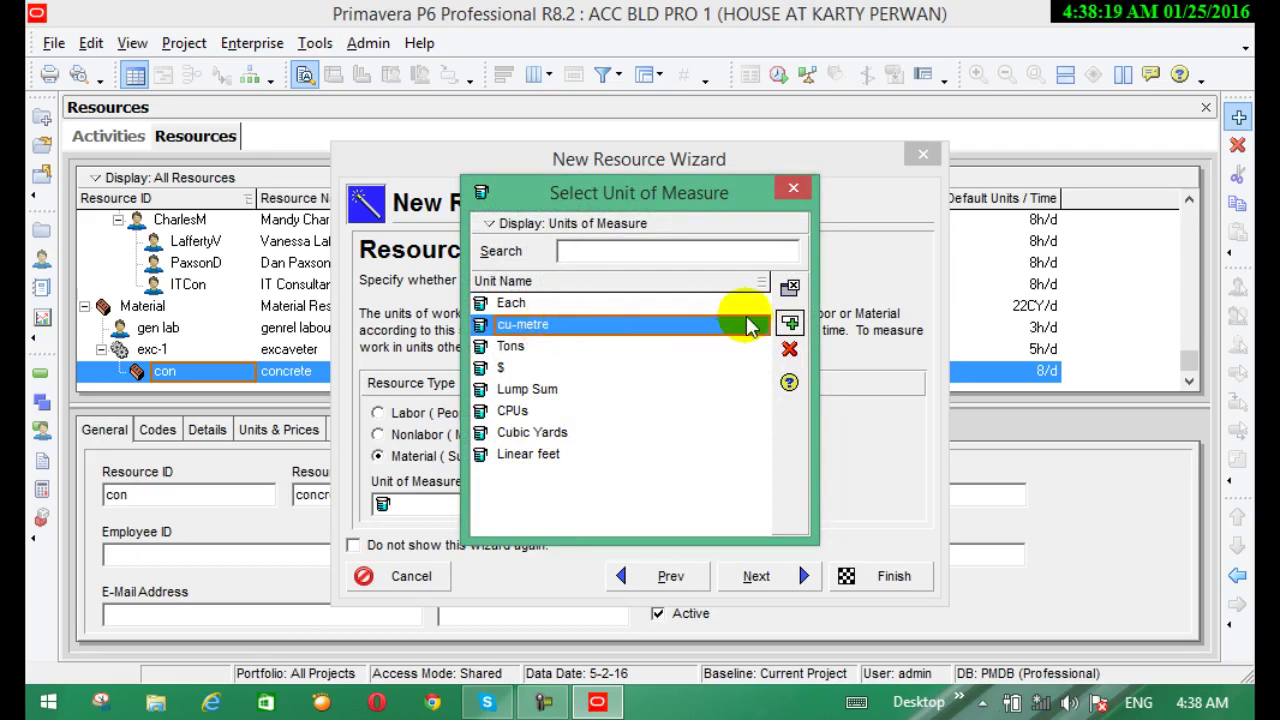
pyautogui.click(787, 321)
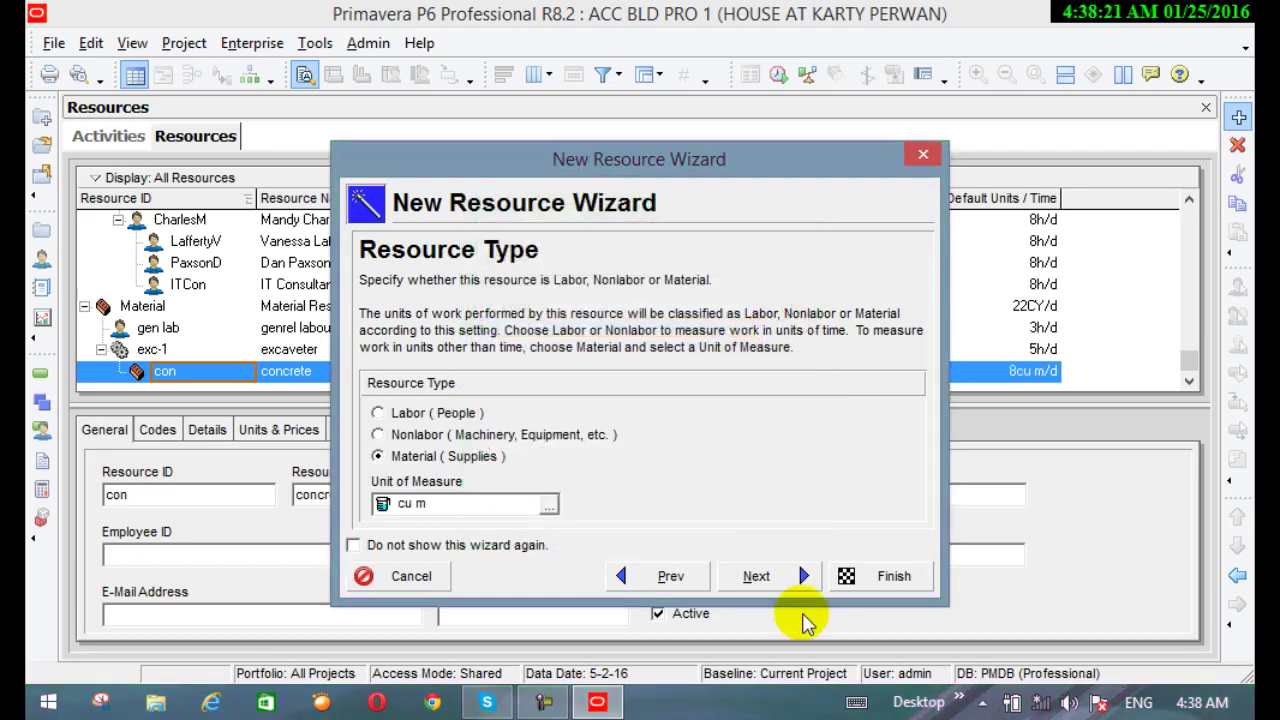
pyautogui.click(752, 577)
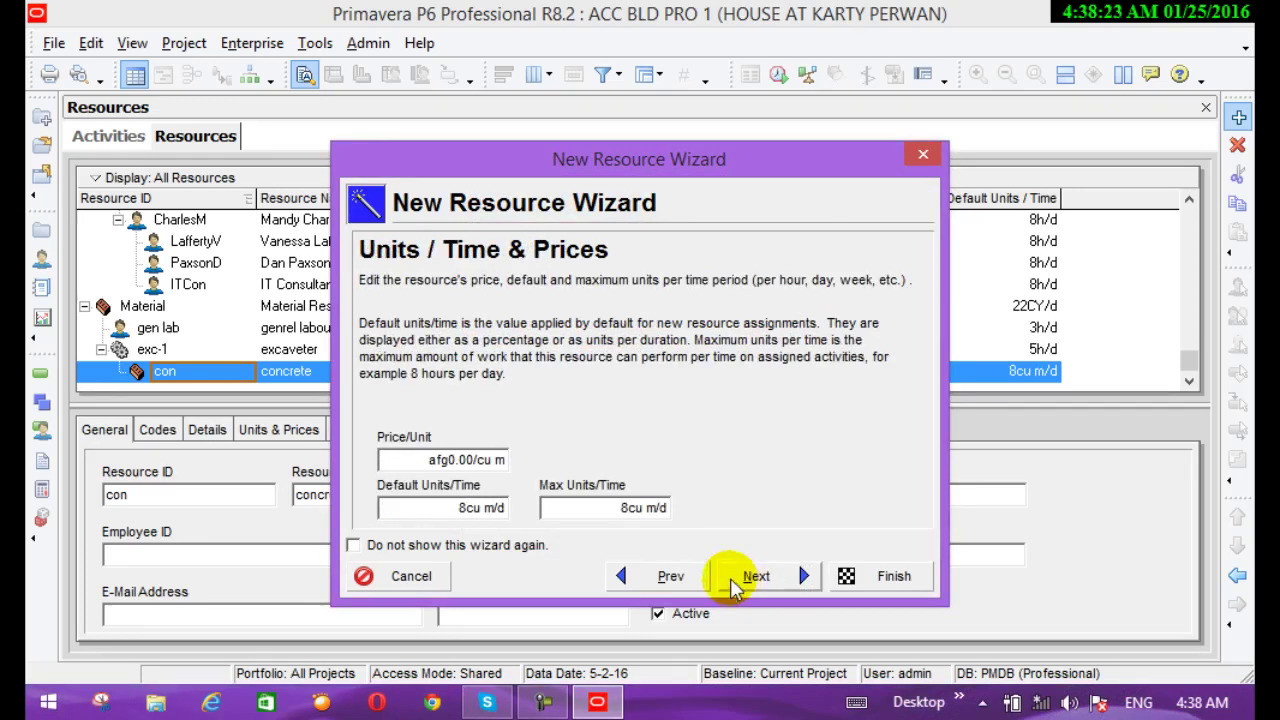
# Step: Set the concrete resource's price per unit to afg200.00/cu m
pyautogui.click(475, 460)
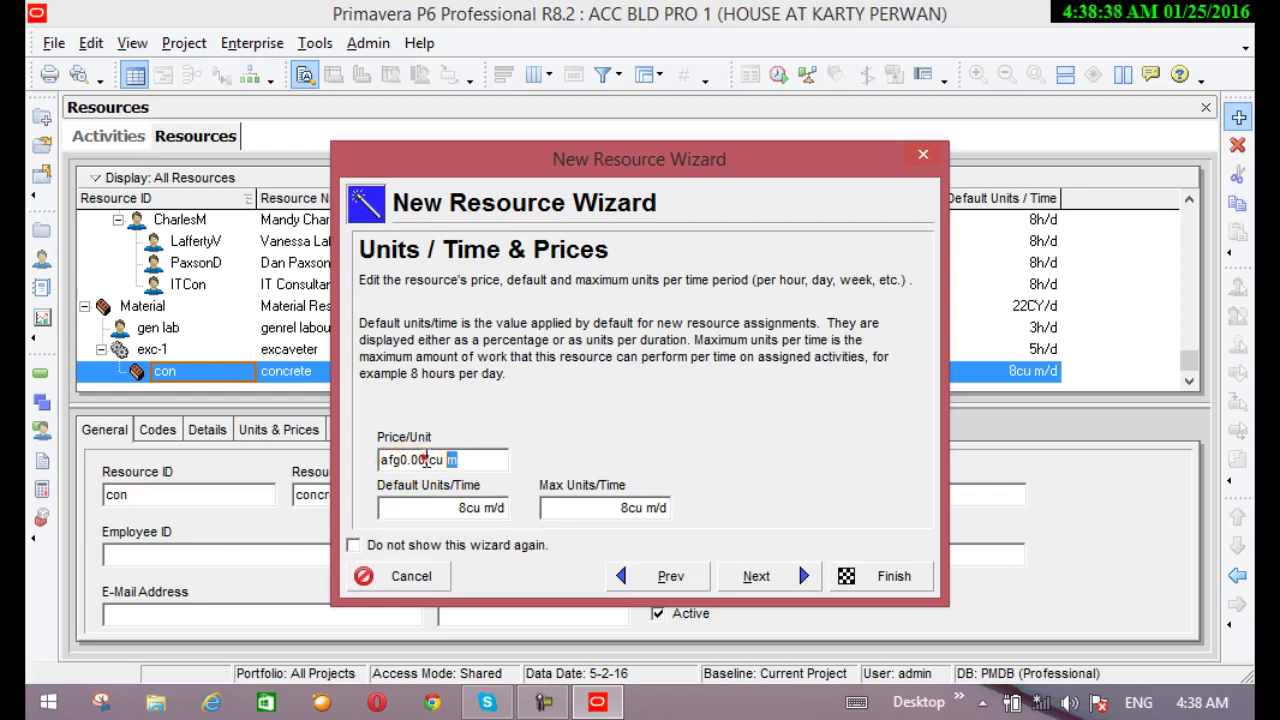
pyautogui.moveTo(423, 459); pyautogui.dragTo(405, 461)
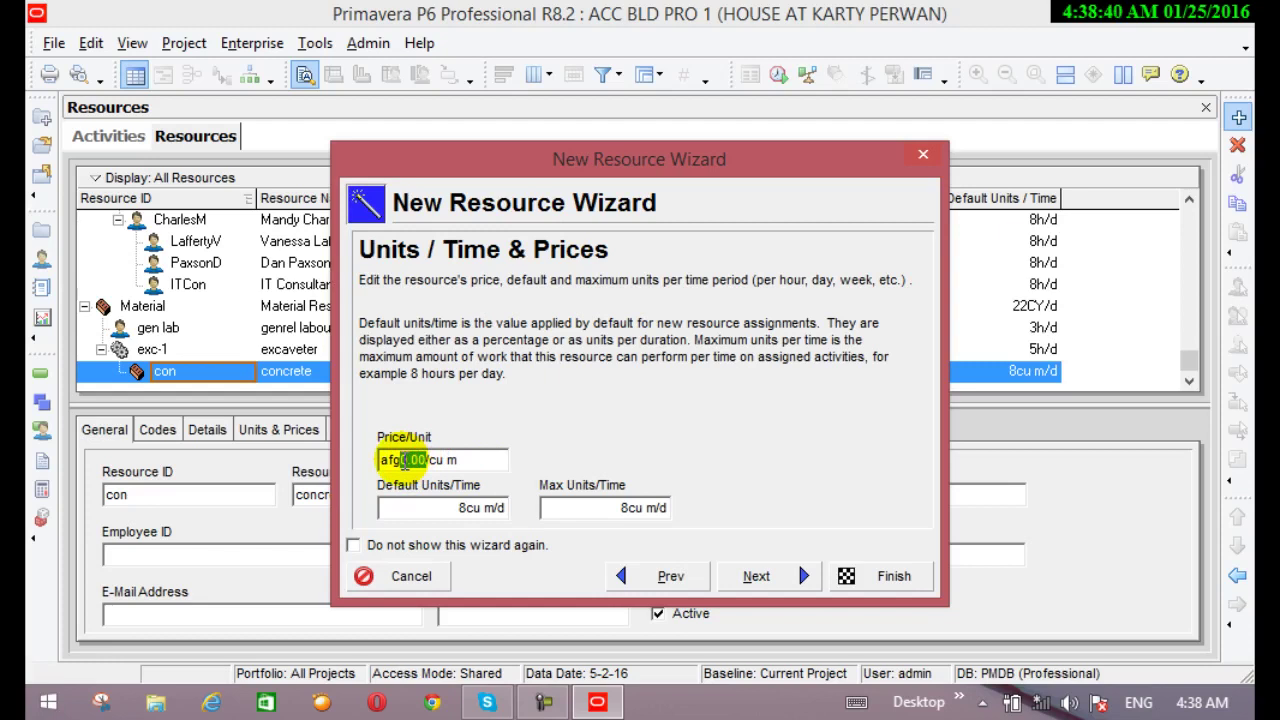
pyautogui.write('200.00')
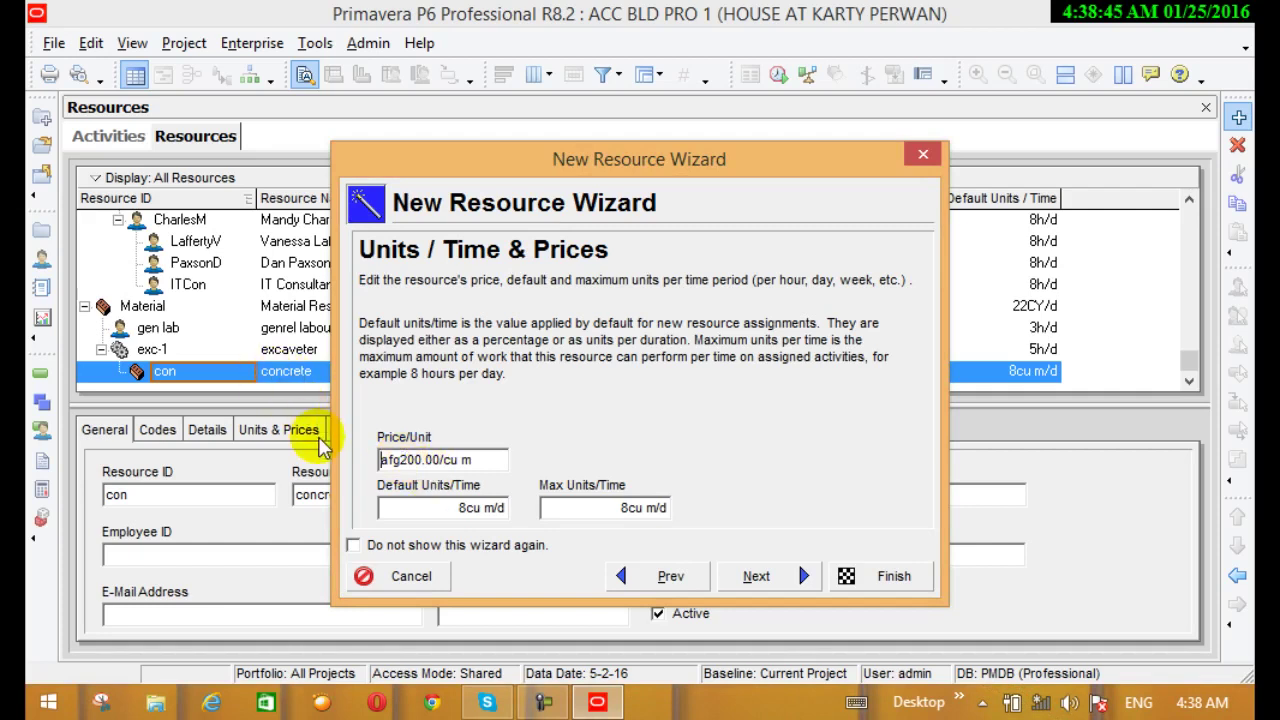
# Step: Set concrete's default and maximum units per time to 5cu m/d and continue past the units and prices page
pyautogui.click(474, 507)
pyautogui.click(458, 503)
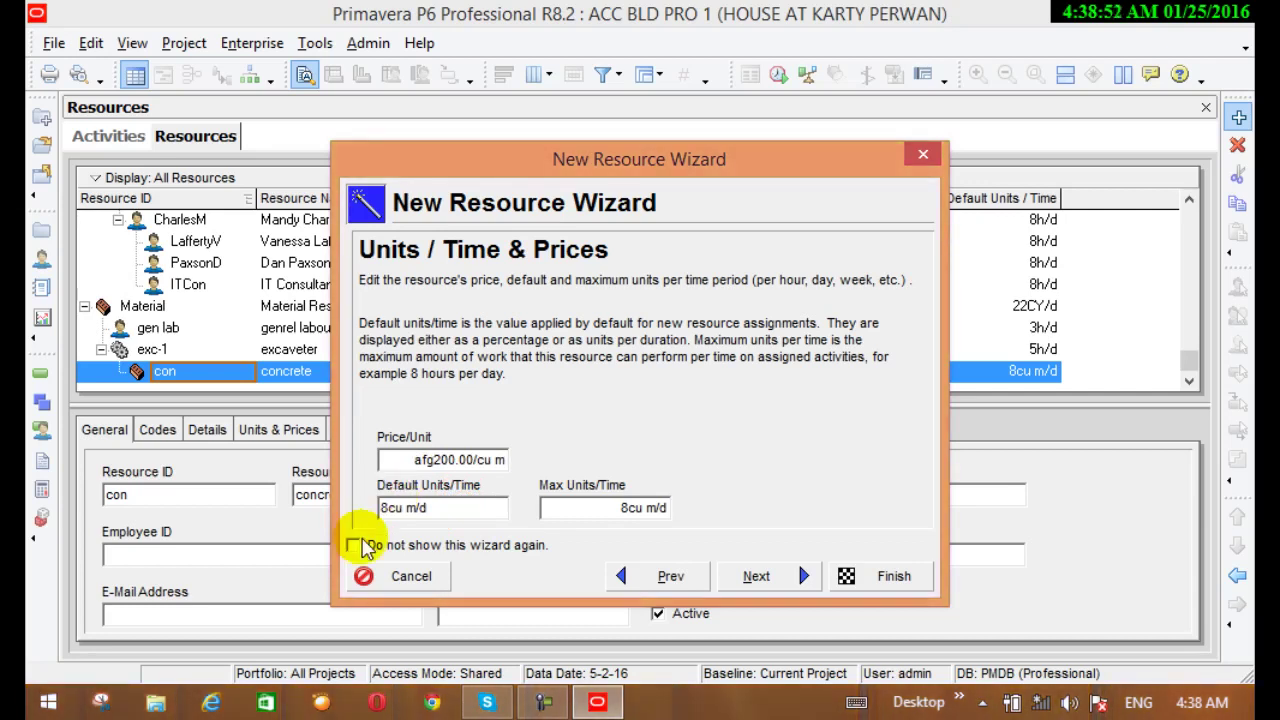
pyautogui.press('BackSpace')
pyautogui.write('5')
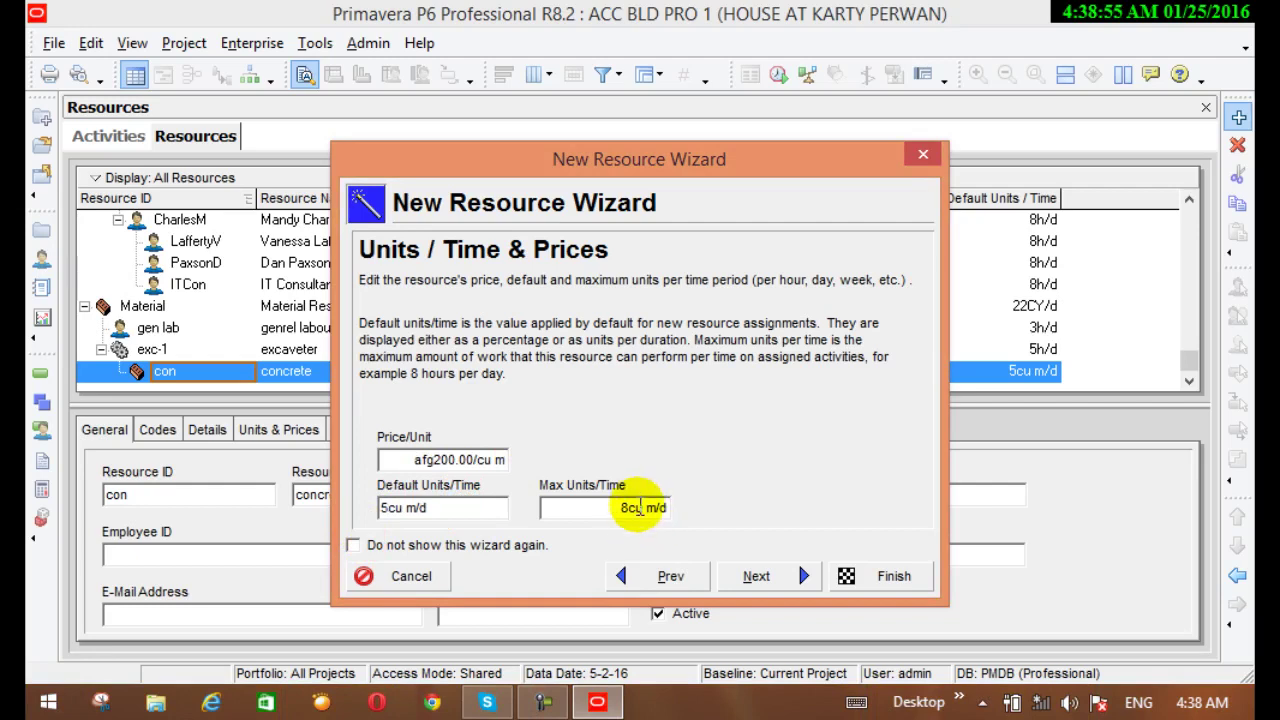
pyautogui.click(622, 508)
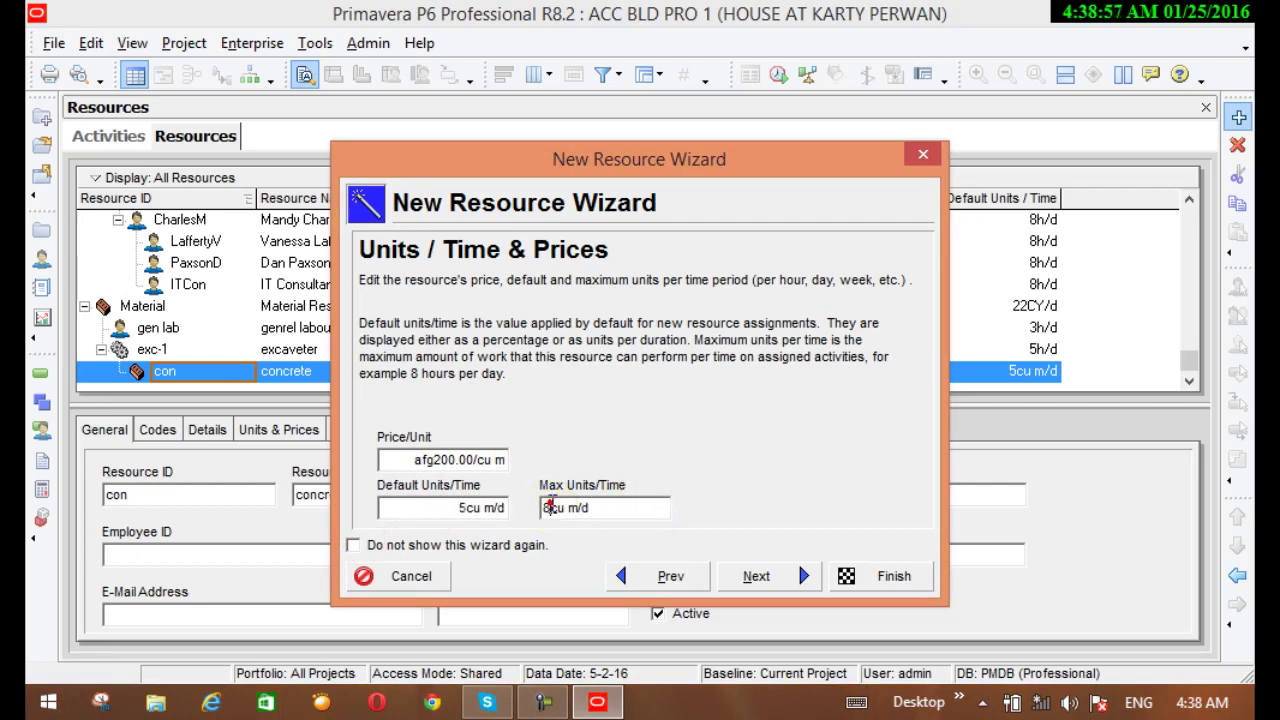
pyautogui.click(551, 507)
pyautogui.press('BackSpace')
pyautogui.write('5')
pyautogui.click(552, 507)
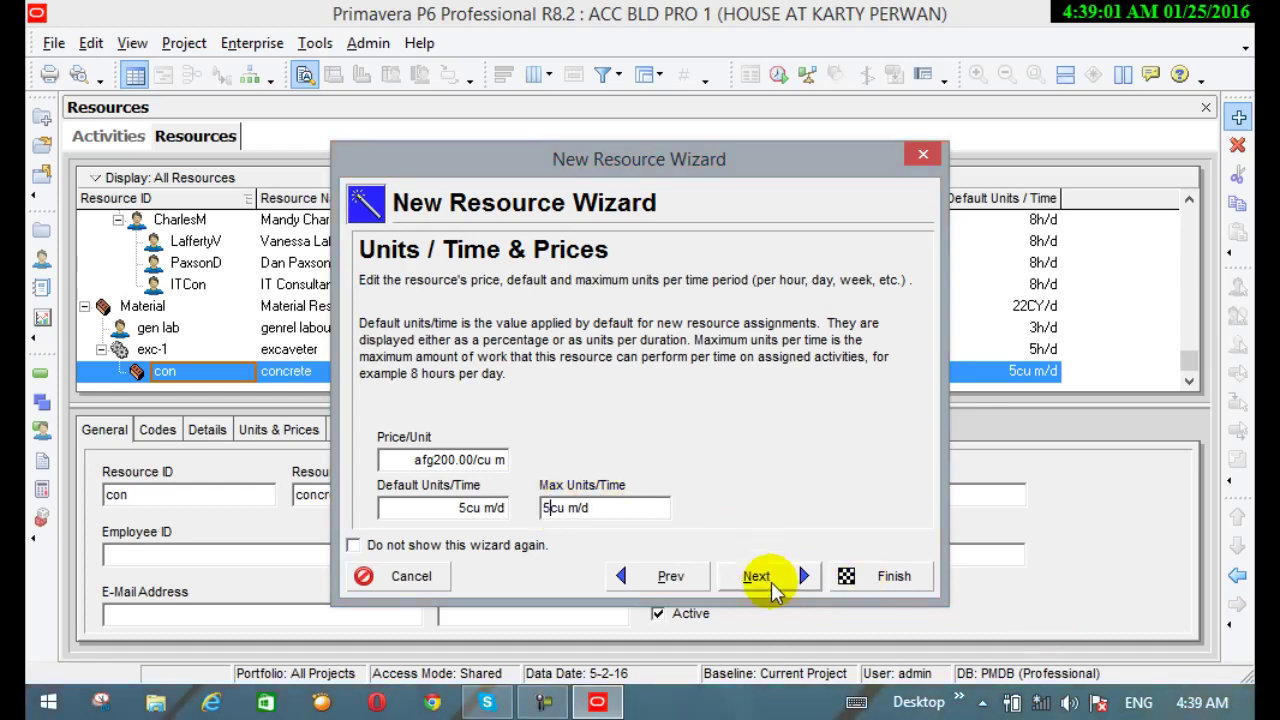
pyautogui.click(762, 578)
# Step: Finish creating the concrete resource with an existing calendar and outdent it to the same level as exc-1 under Material
pyautogui.click(760, 578)
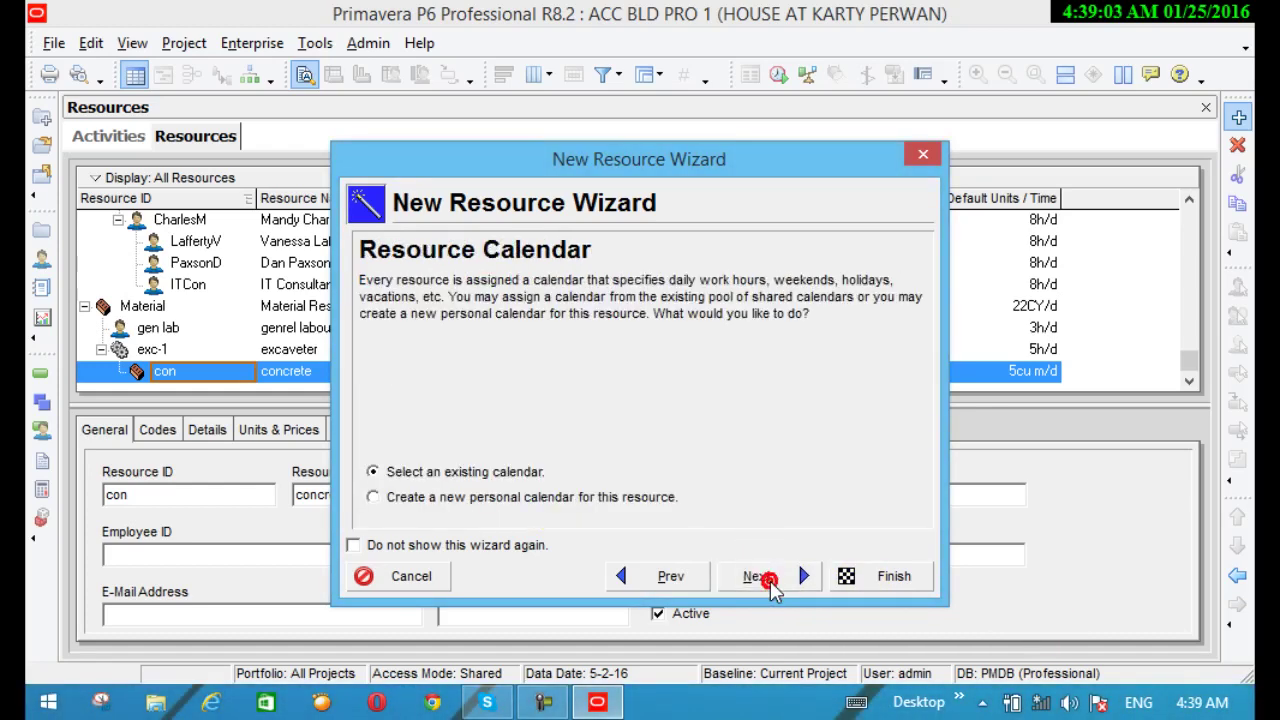
pyautogui.click(760, 578)
pyautogui.click(770, 580)
pyautogui.click(768, 585)
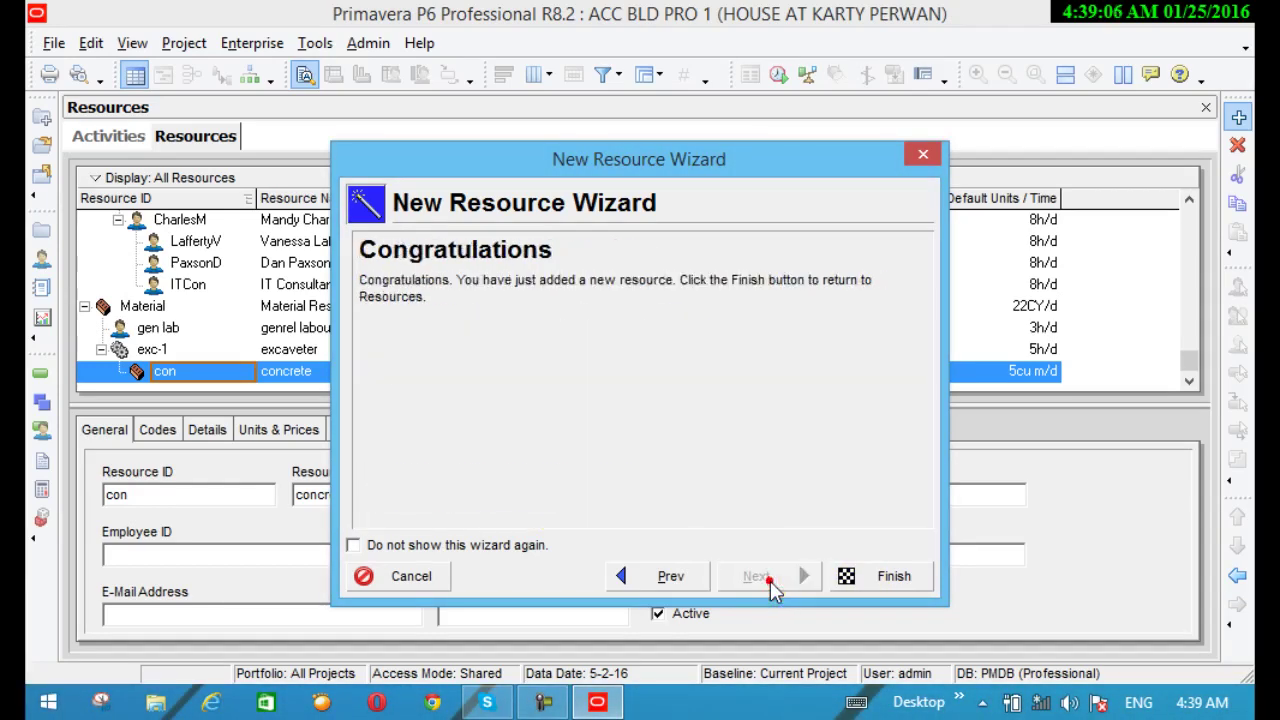
pyautogui.click(872, 577)
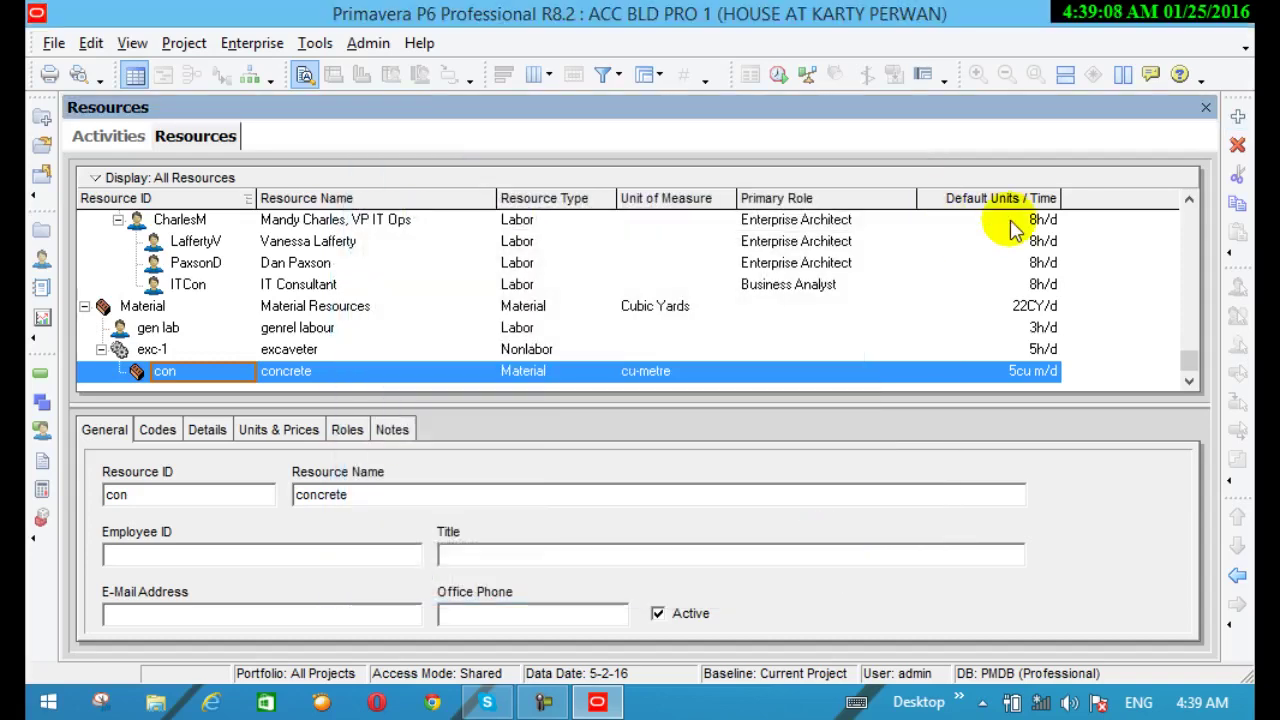
pyautogui.click(1237, 577)
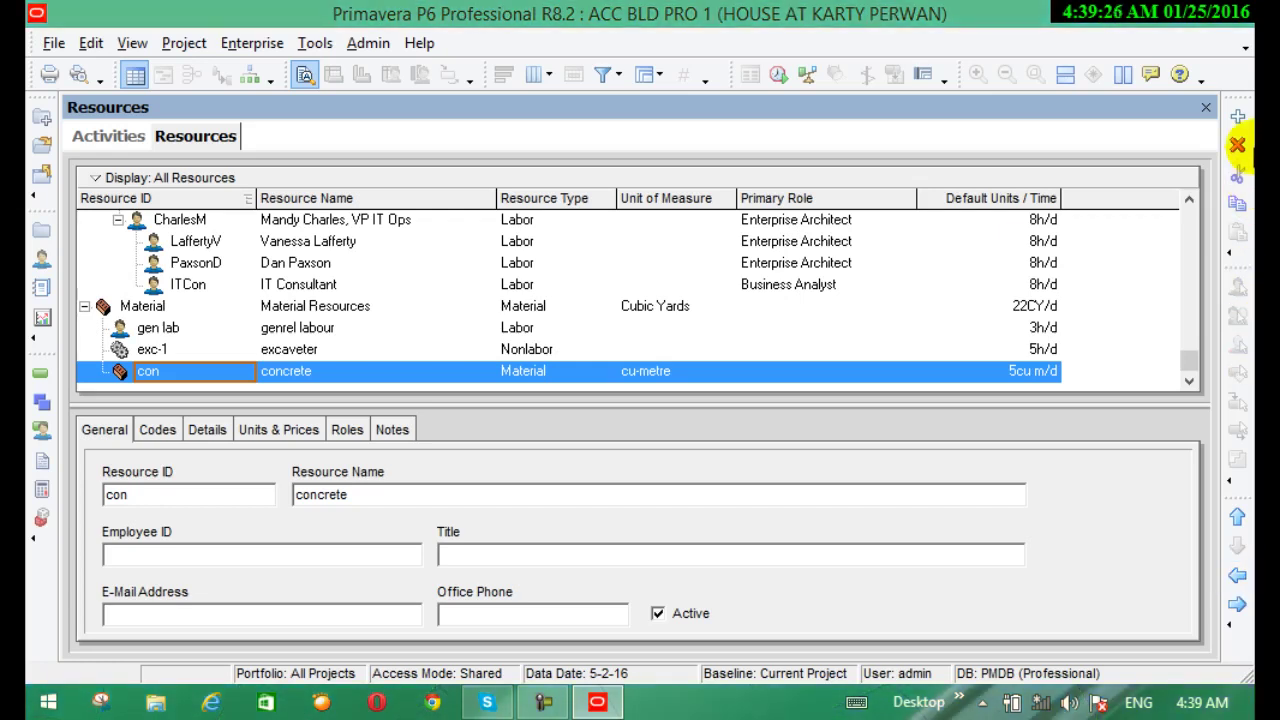
# Step: Add a new resource with the ID ja, enter the person's name as its resource name, and continue to the resource type
pyautogui.click(1238, 117)
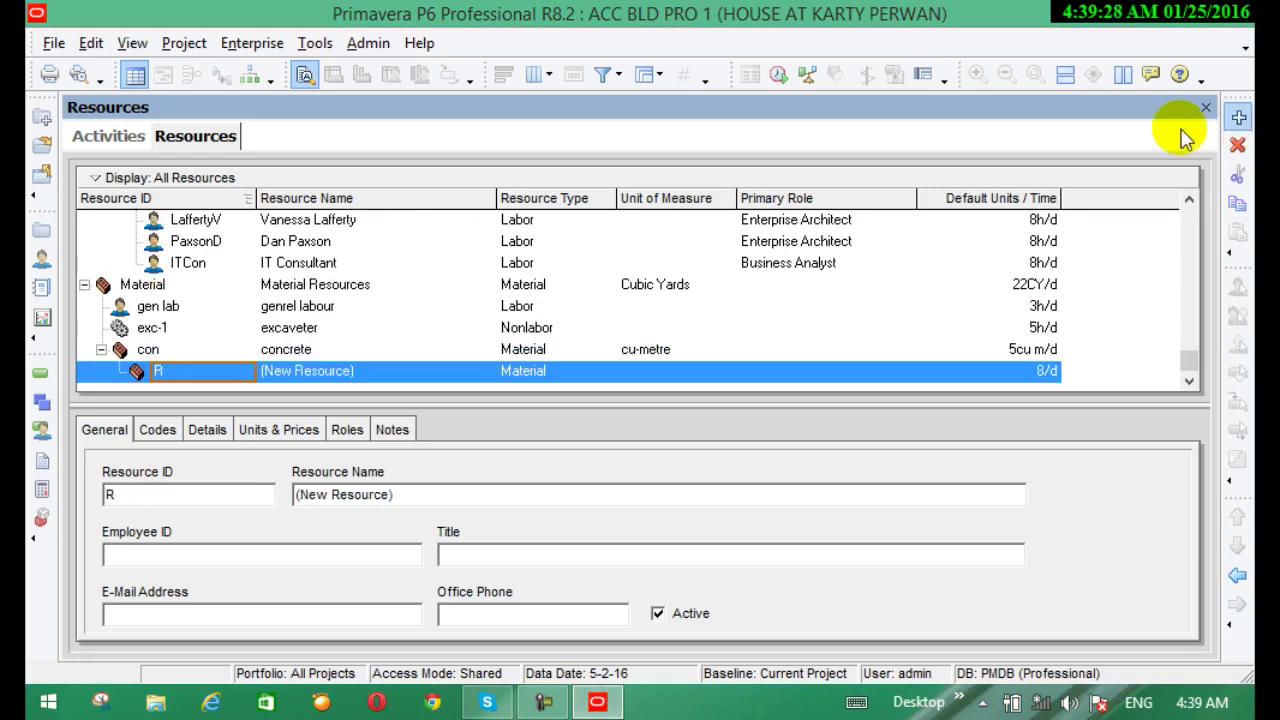
pyautogui.click(430, 427)
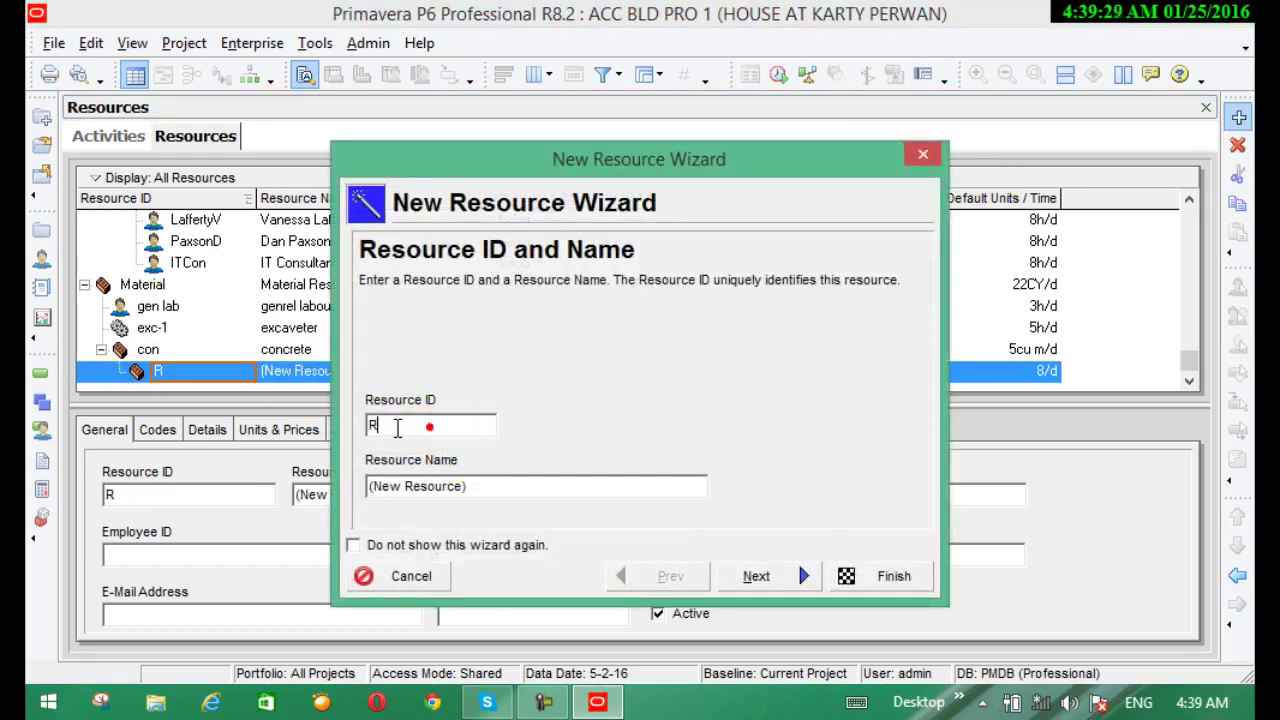
pyautogui.doubleClick(429, 427)
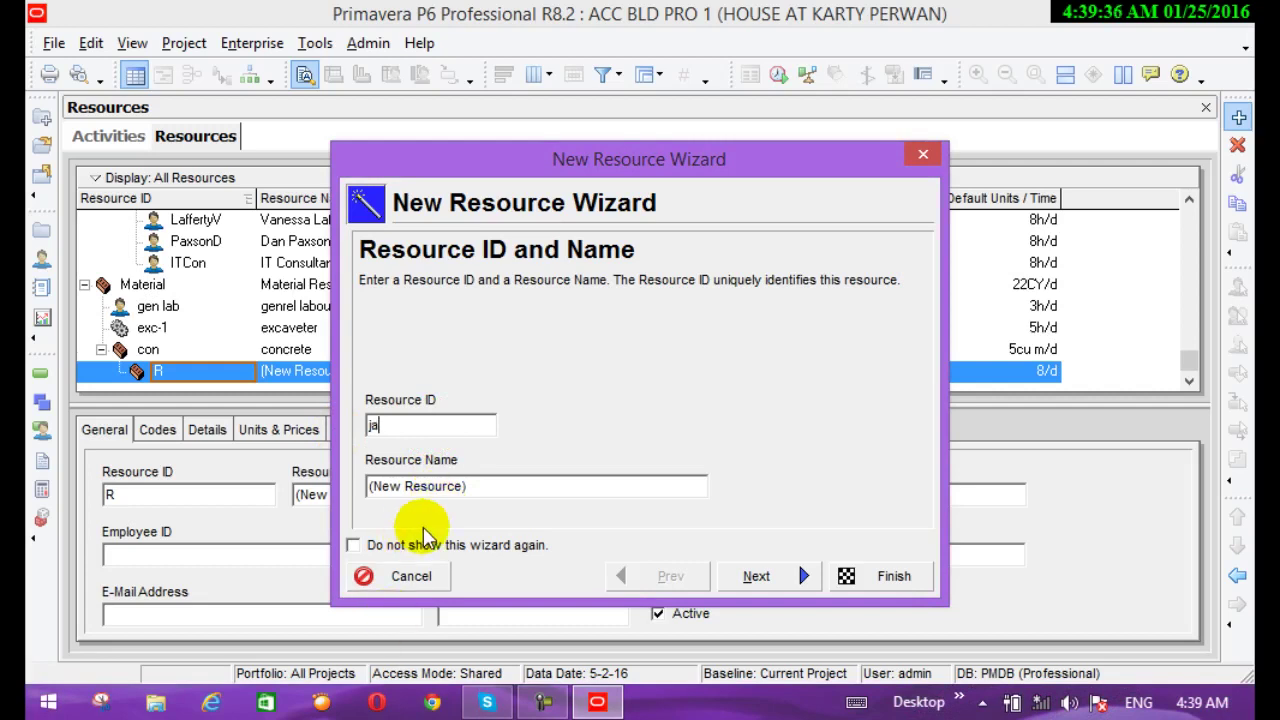
pyautogui.moveTo(479, 488); pyautogui.dragTo(350, 485)
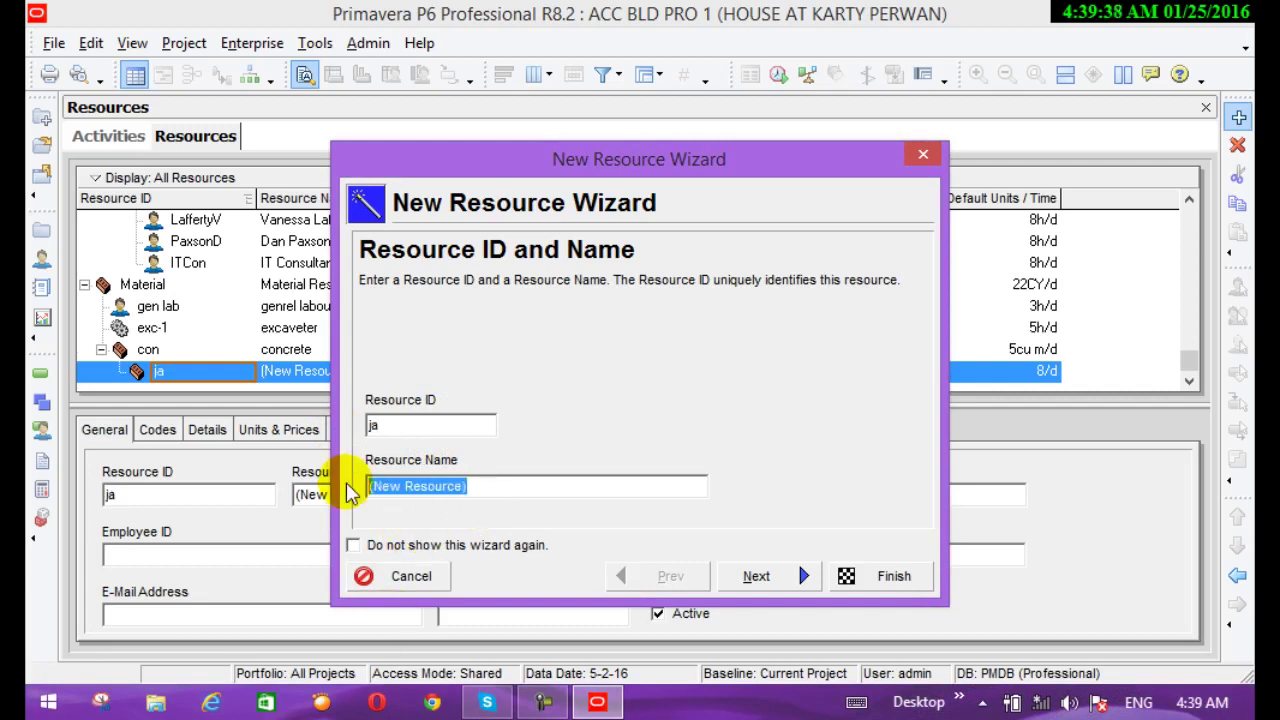
pyautogui.write('jav')
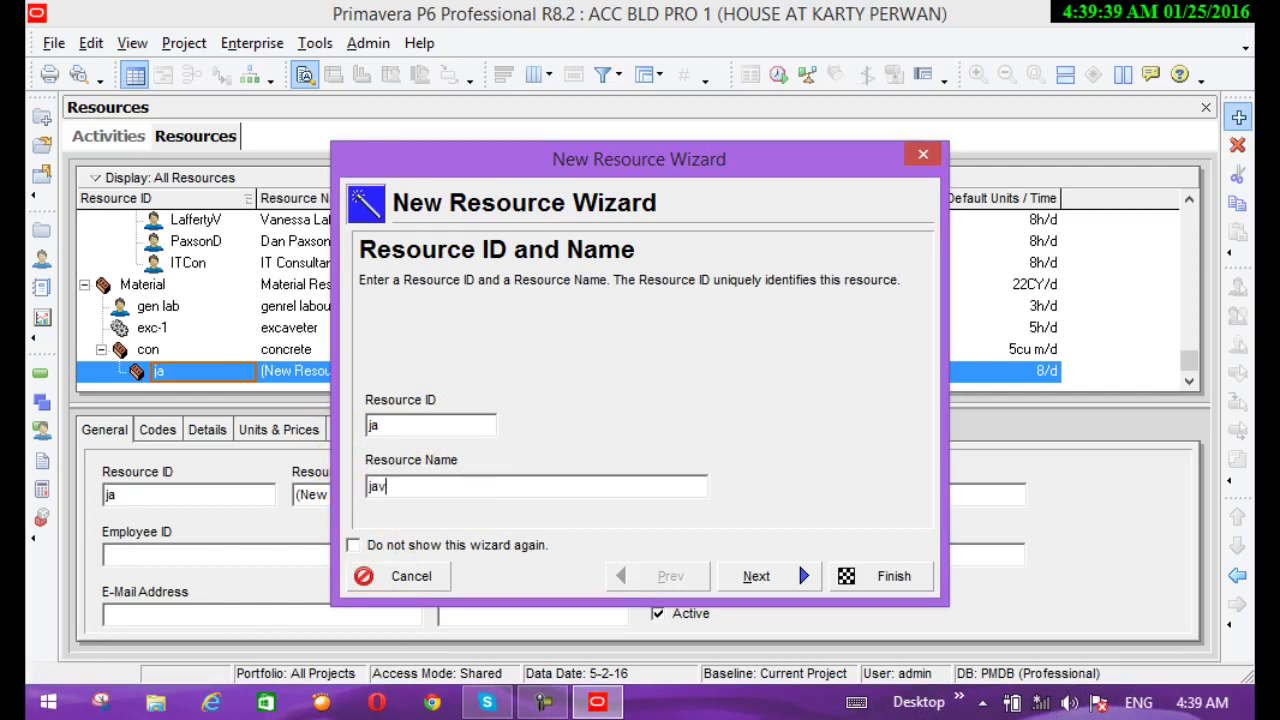
pyautogui.write('ed')
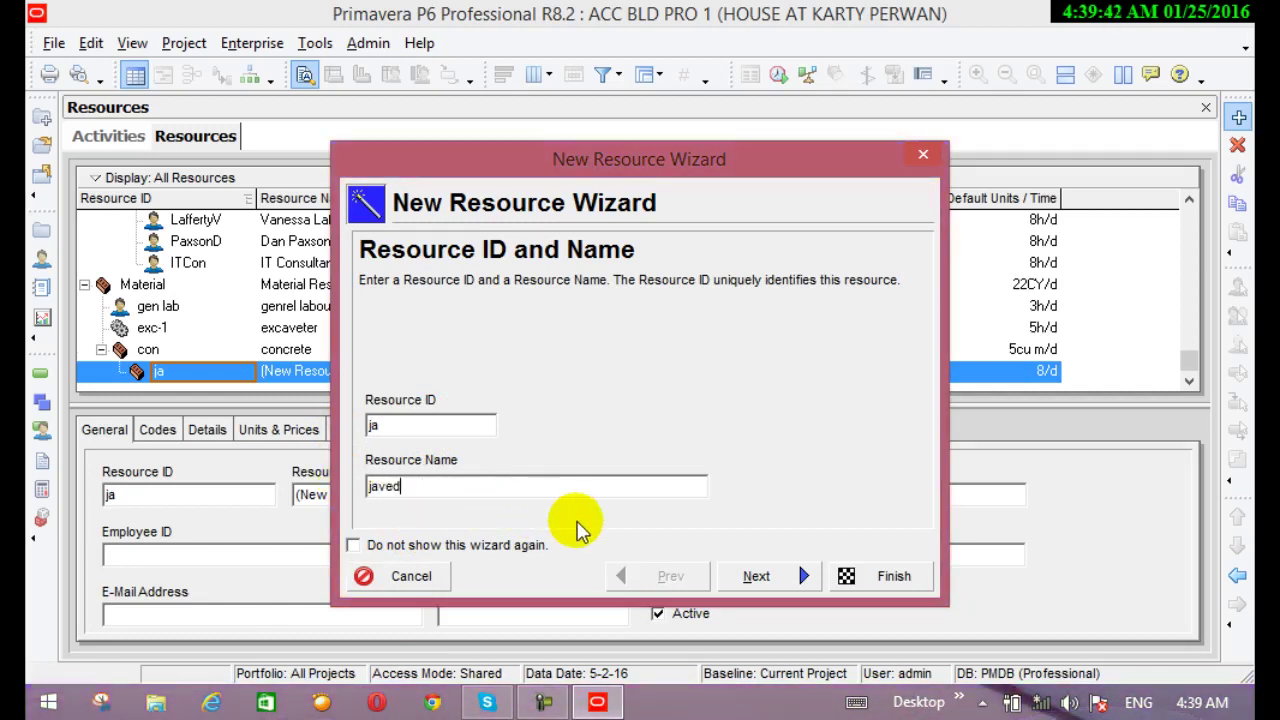
pyautogui.click(756, 578)
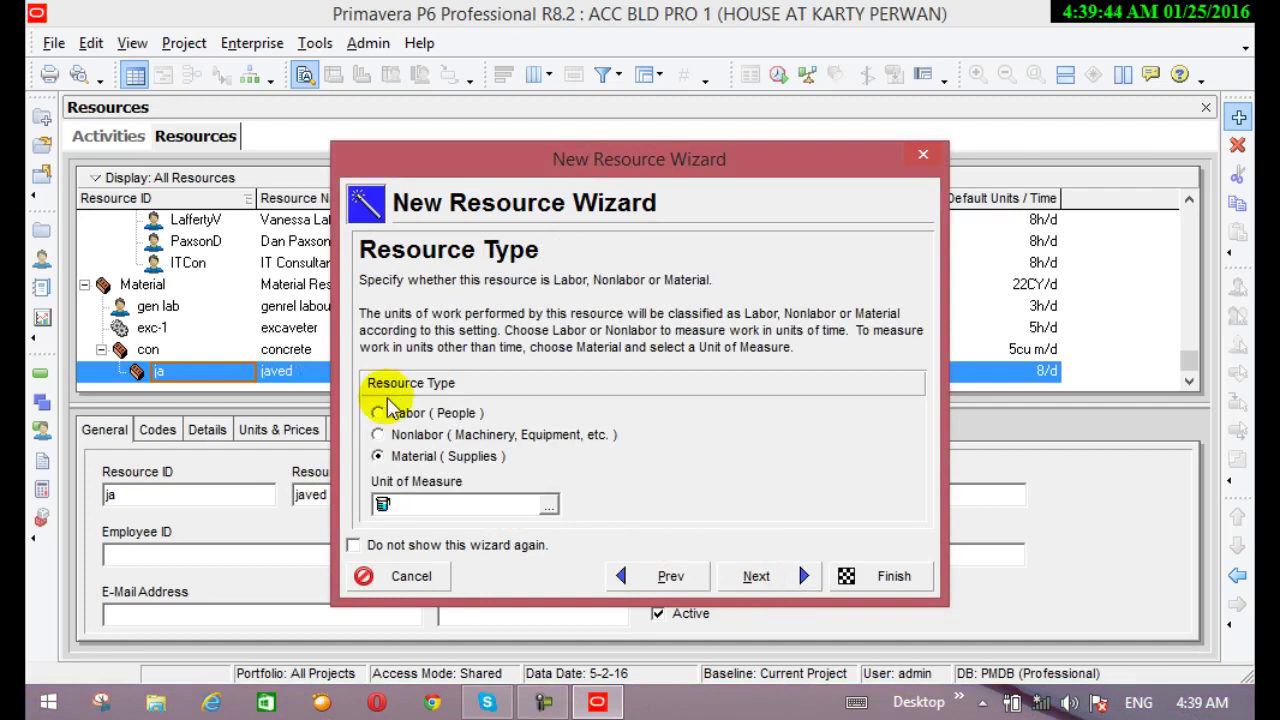
# Step: Make resource ja a Labor resource and set its price per unit to afg150.00/h
pyautogui.click(379, 413)
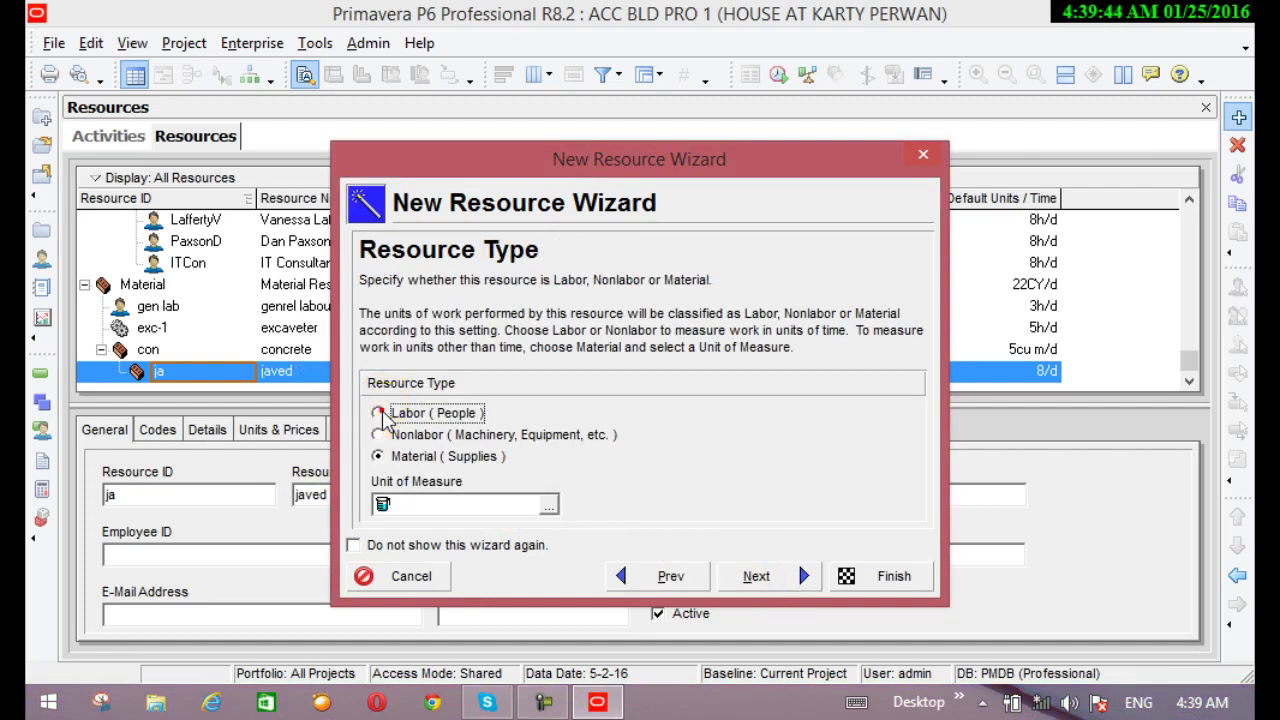
pyautogui.click(750, 578)
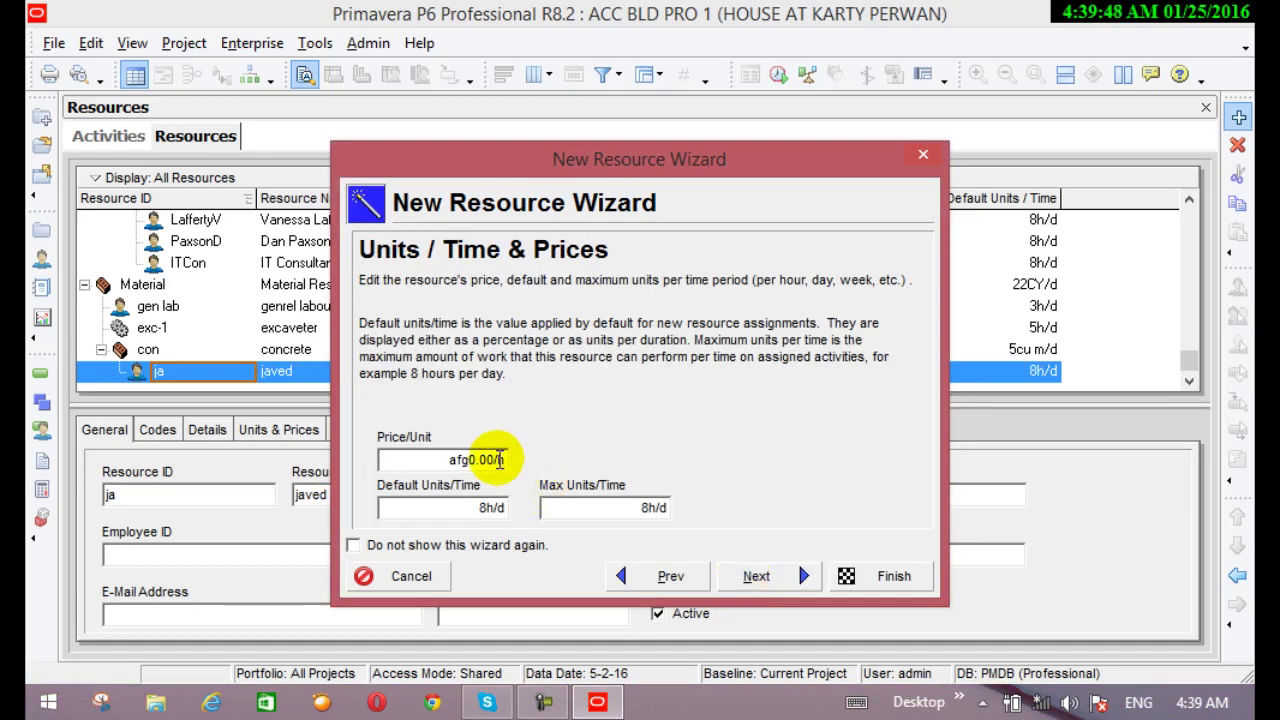
pyautogui.click(490, 457)
pyautogui.moveTo(471, 455); pyautogui.dragTo(415, 461)
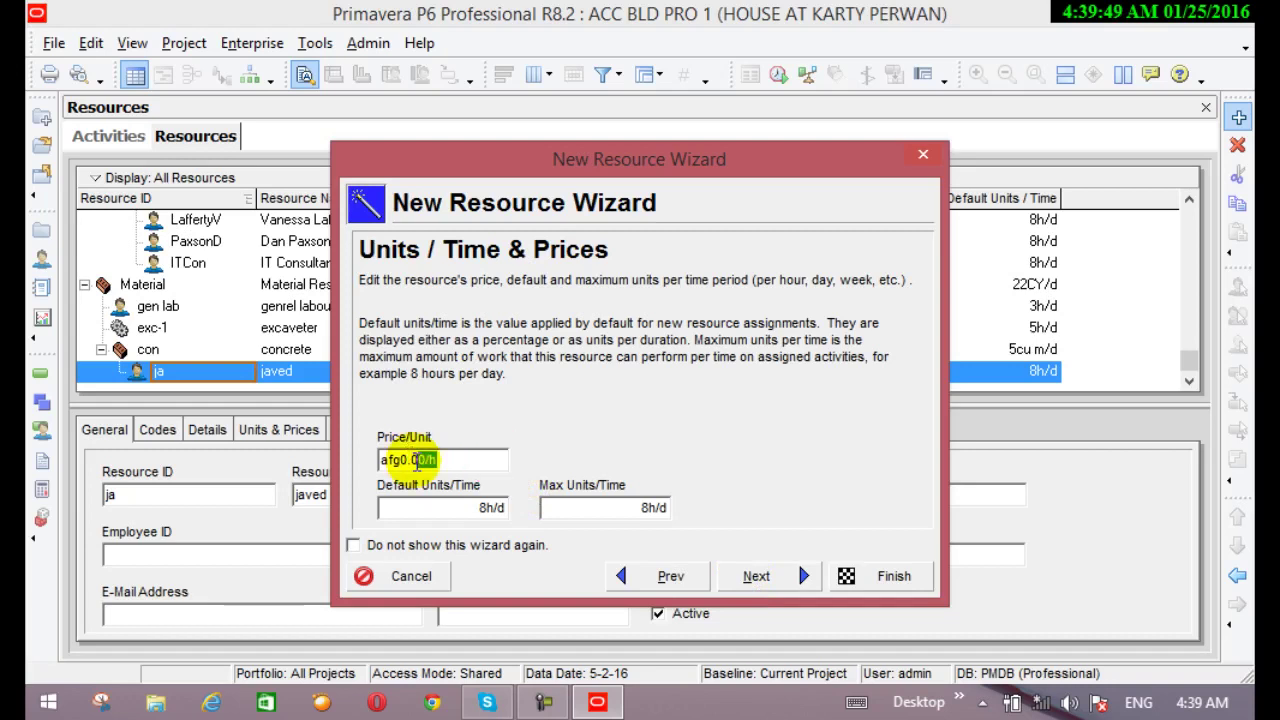
pyautogui.click(422, 460)
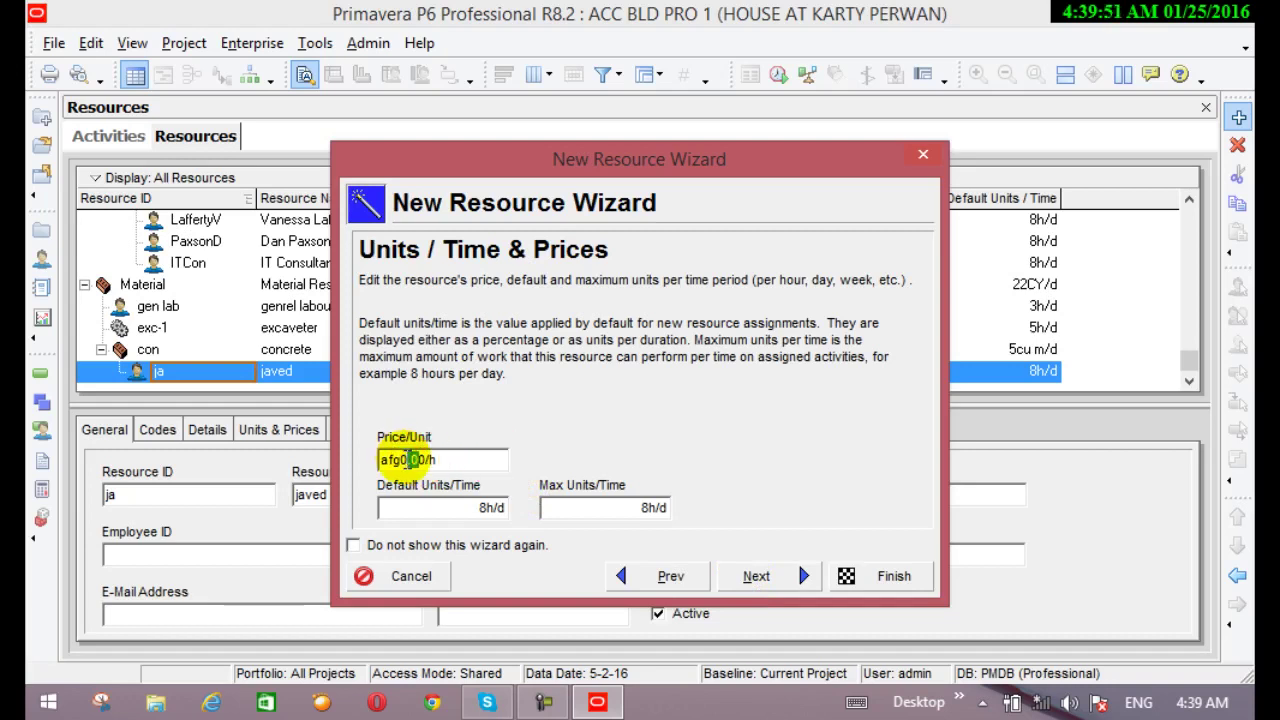
pyautogui.moveTo(422, 460); pyautogui.dragTo(408, 459)
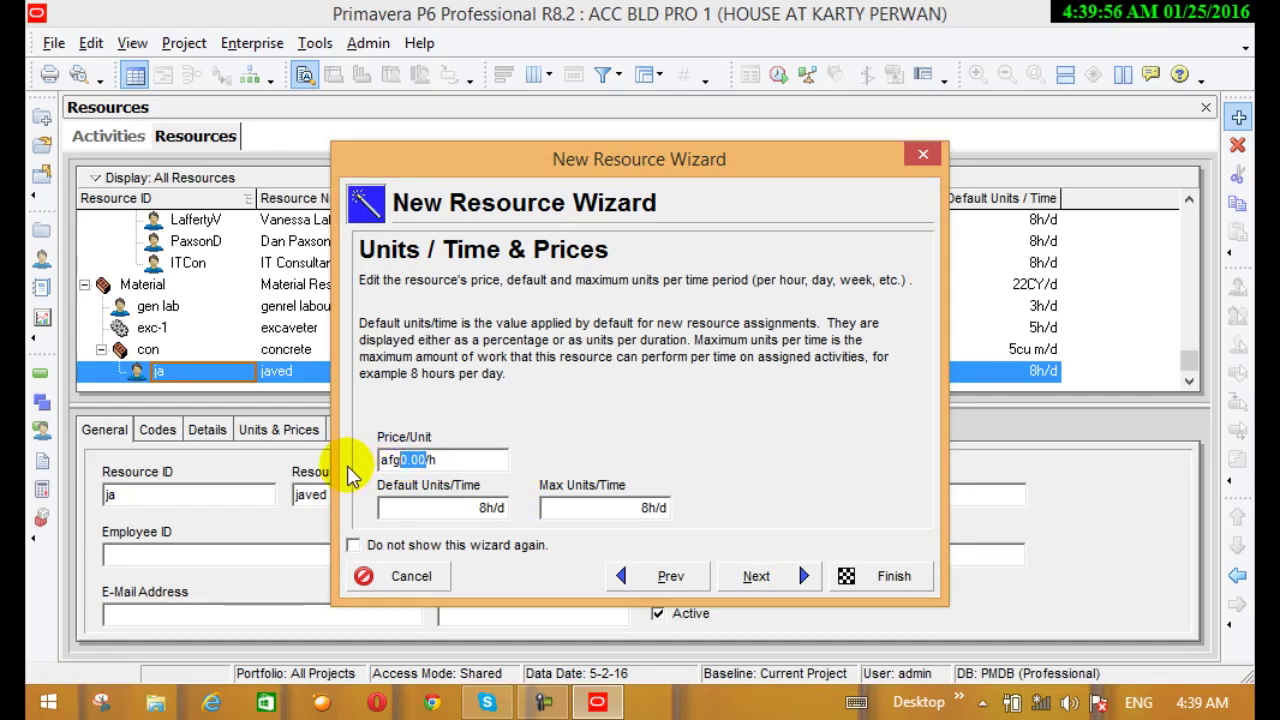
pyautogui.write('15')
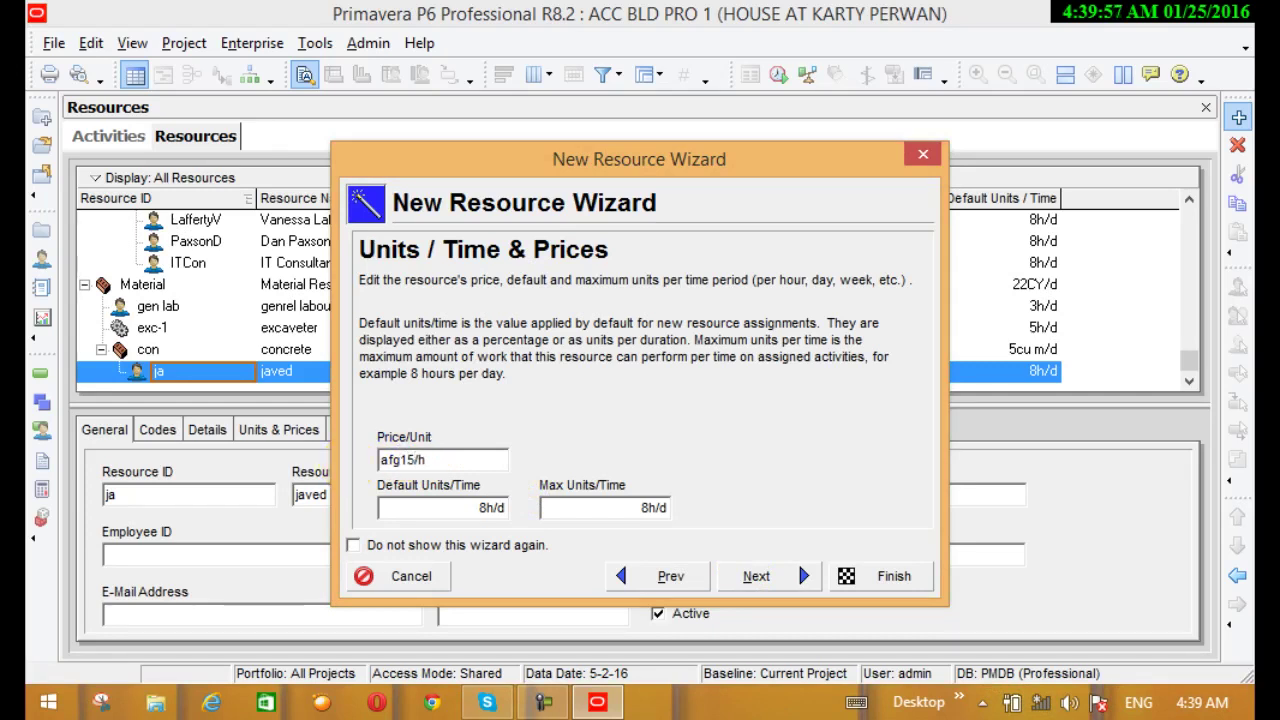
pyautogui.write('0')
pyautogui.click(350, 476)
pyautogui.click(488, 508)
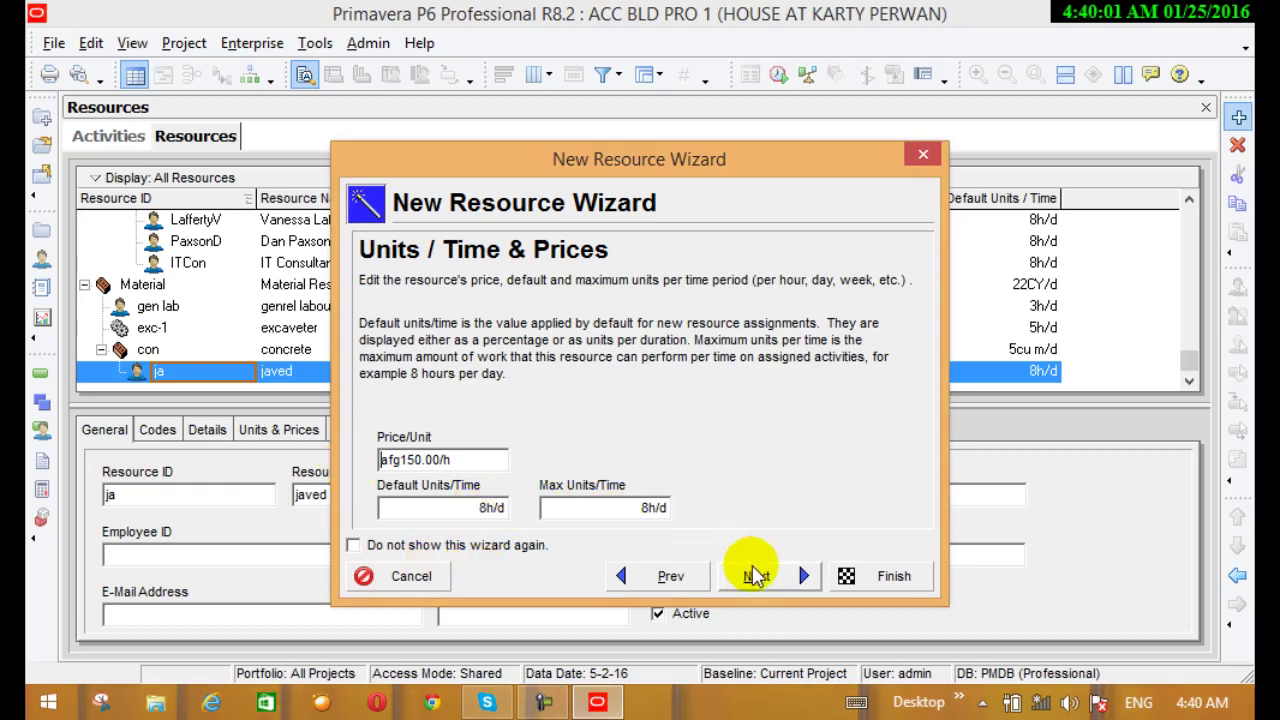
# Step: Finish creating resource ja with the remaining defaults and outdent it to the same level as con under Material
pyautogui.click(757, 576)
pyautogui.click(758, 577)
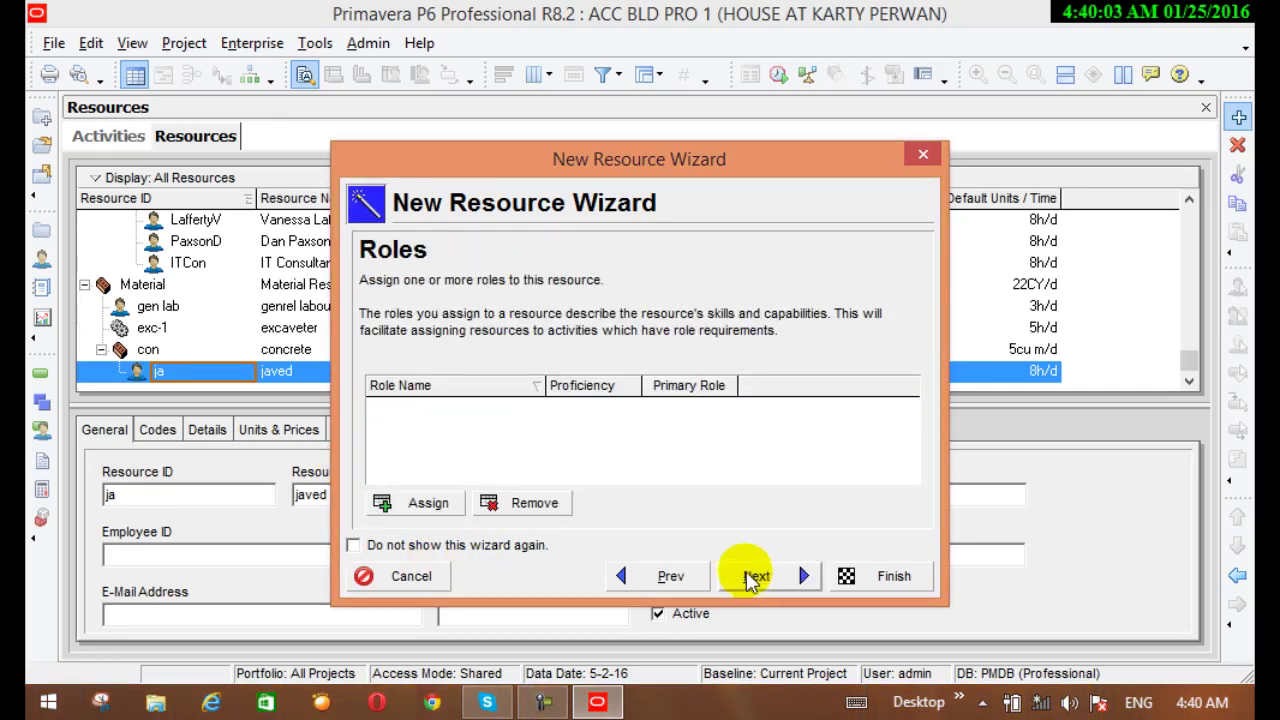
pyautogui.click(757, 577)
pyautogui.click(757, 577)
pyautogui.click(757, 577)
pyautogui.click(757, 577)
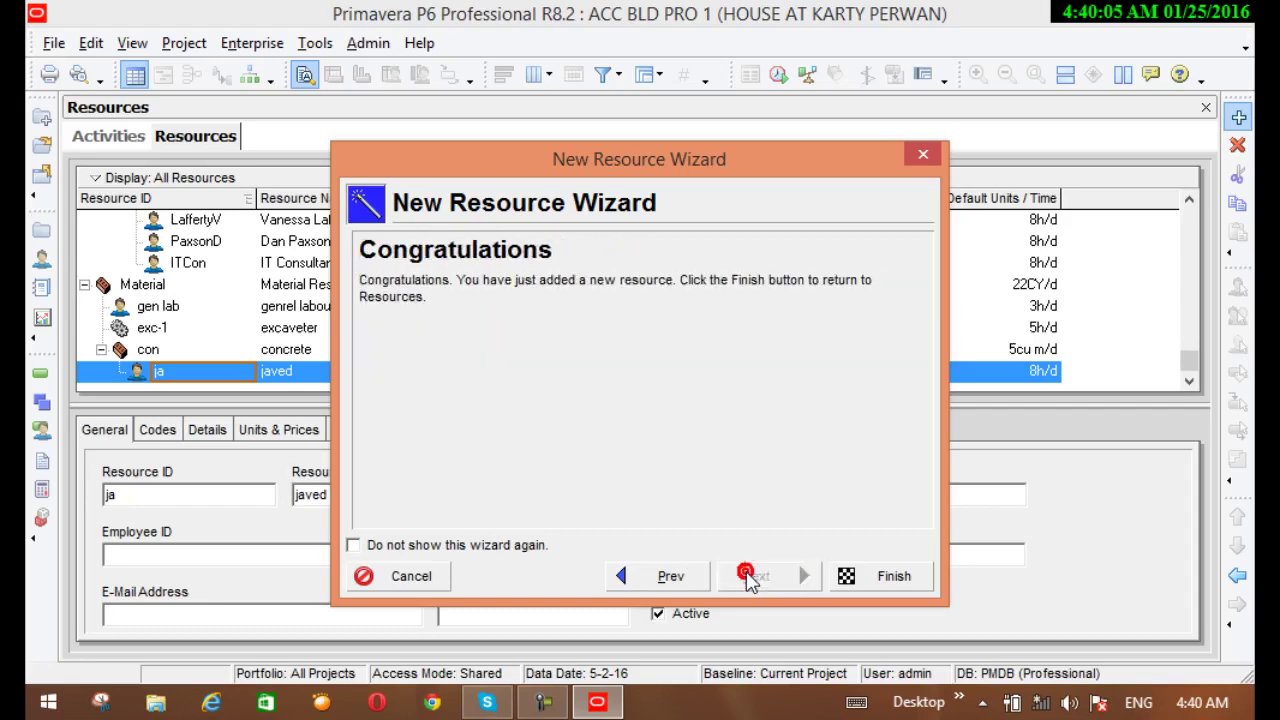
pyautogui.click(886, 577)
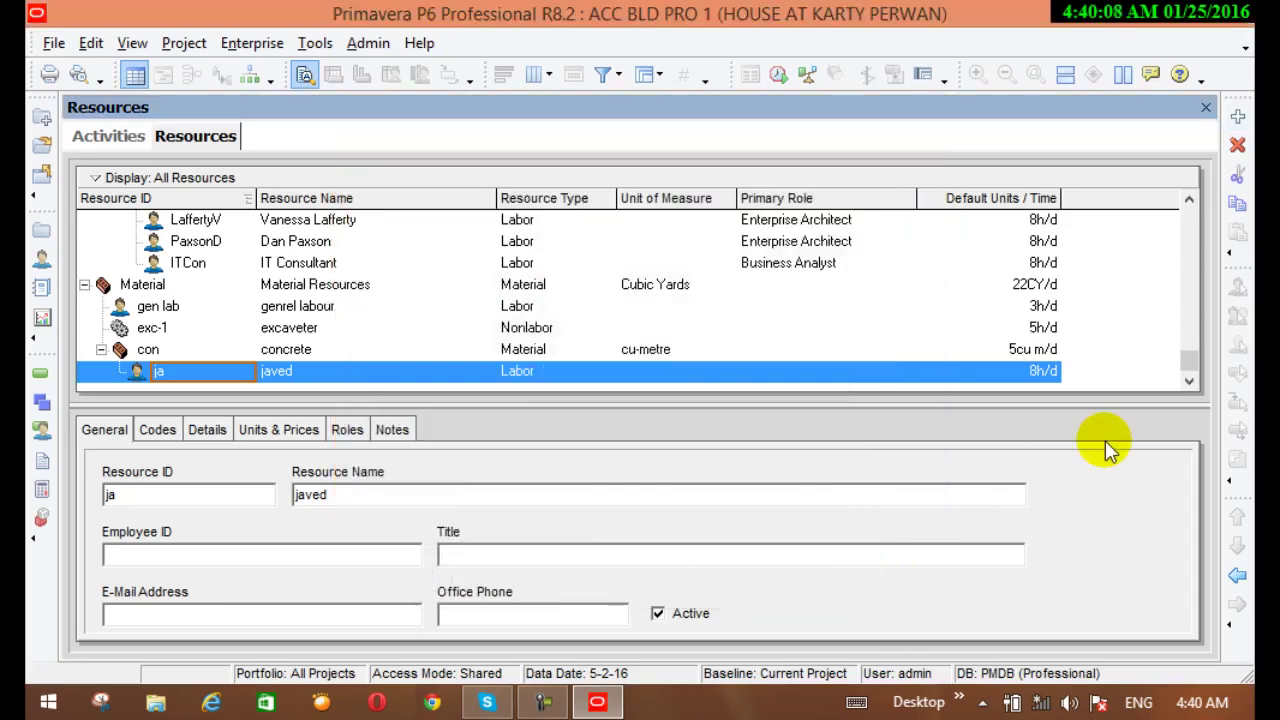
pyautogui.click(1238, 575)
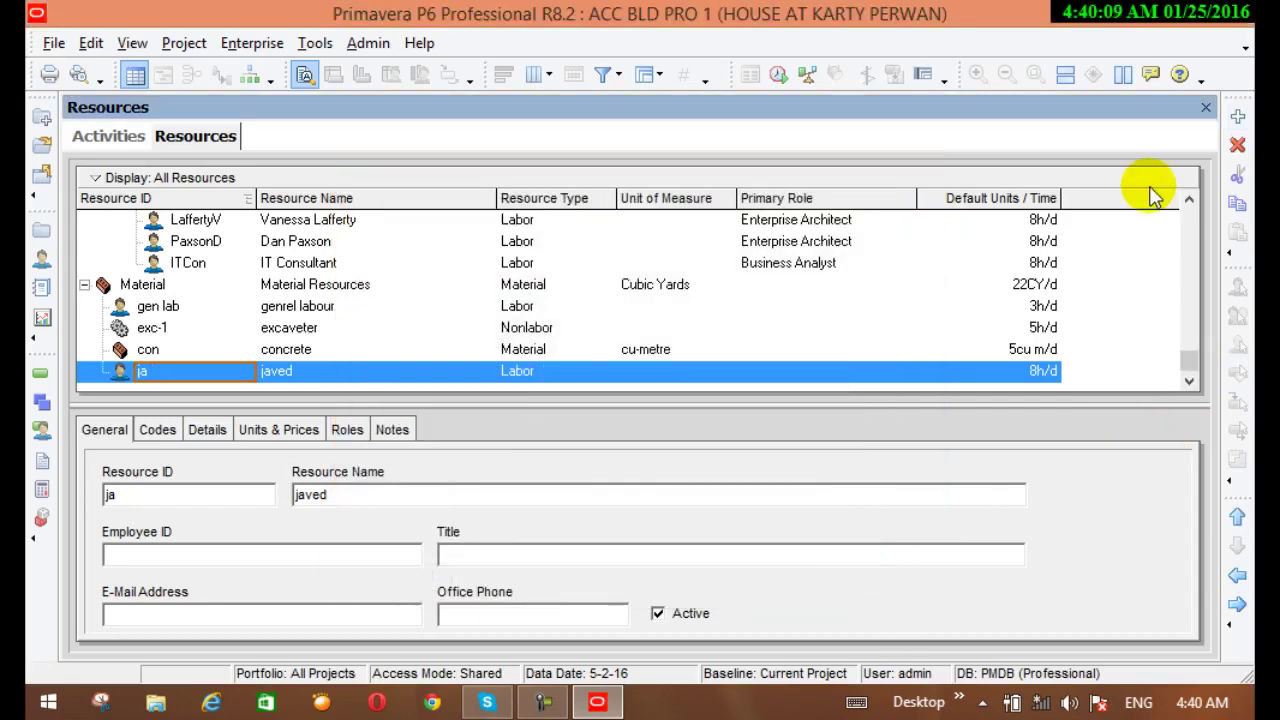
# Step: Add another resource with the ID za, enter the person's name as its resource name, and continue to the resource type
pyautogui.click(1238, 117)
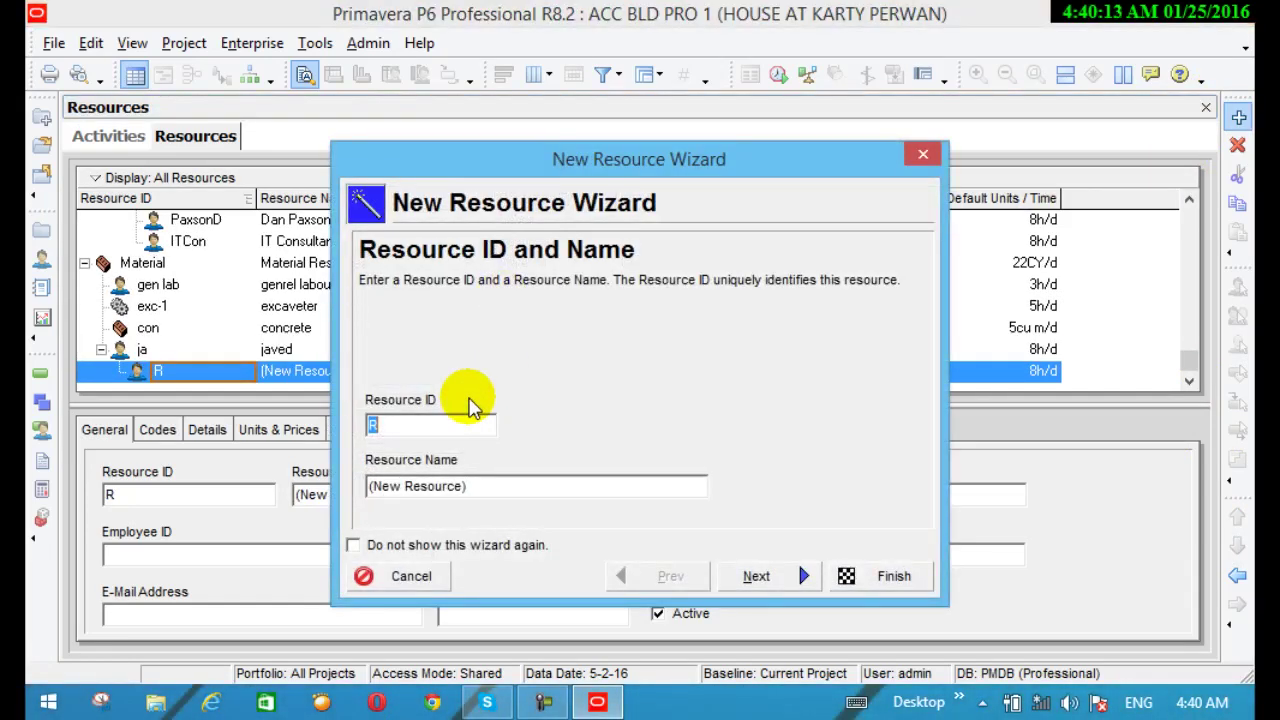
pyautogui.write('za')
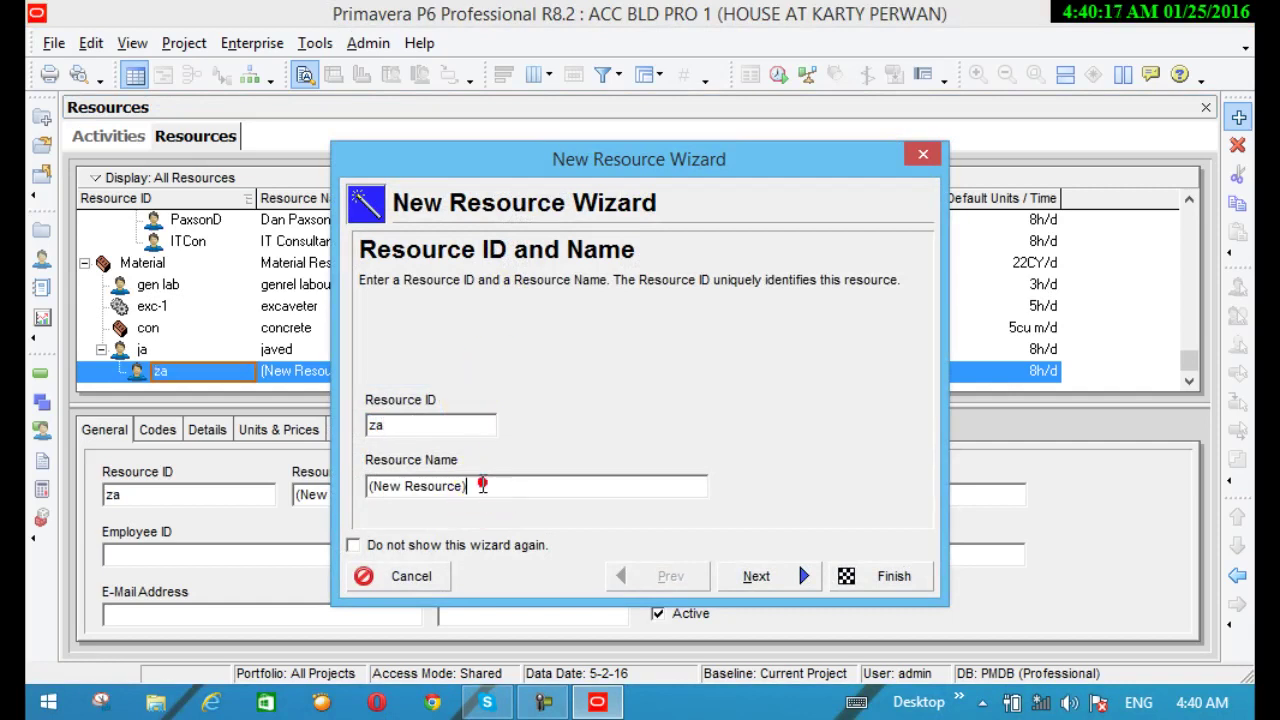
pyautogui.moveTo(486, 484); pyautogui.dragTo(345, 505)
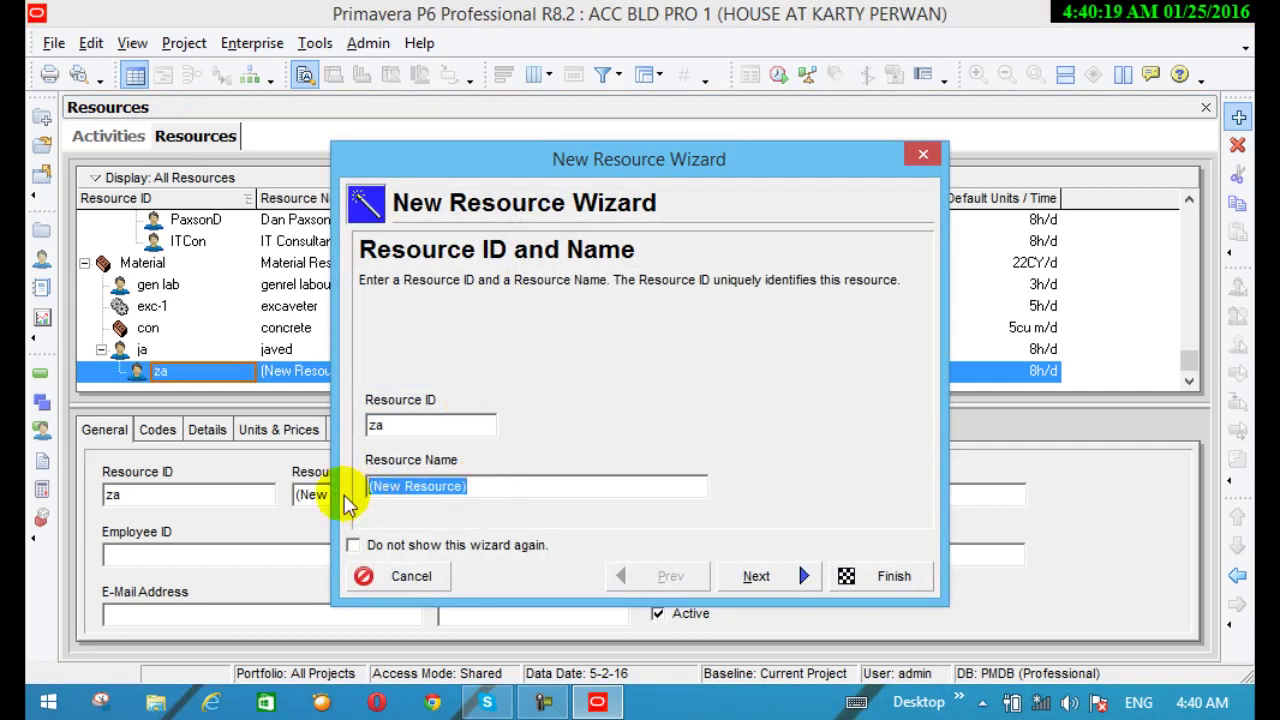
pyautogui.write('zak')
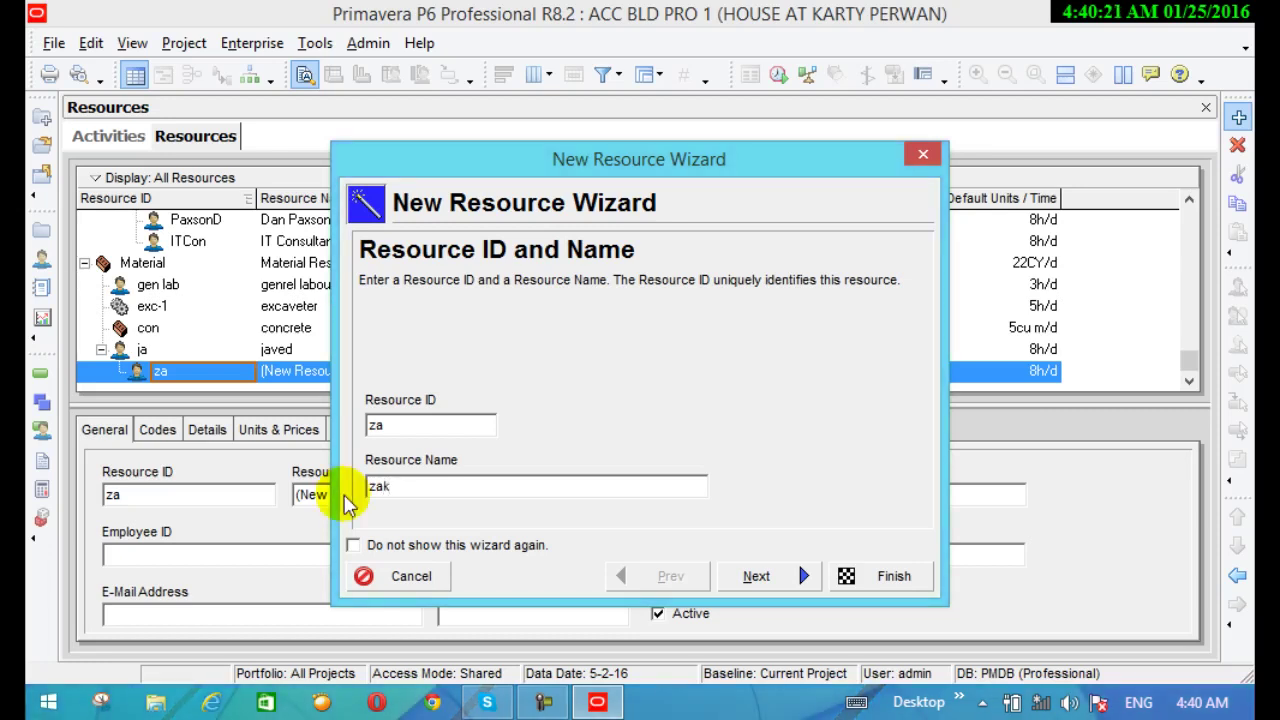
pyautogui.write('ria')
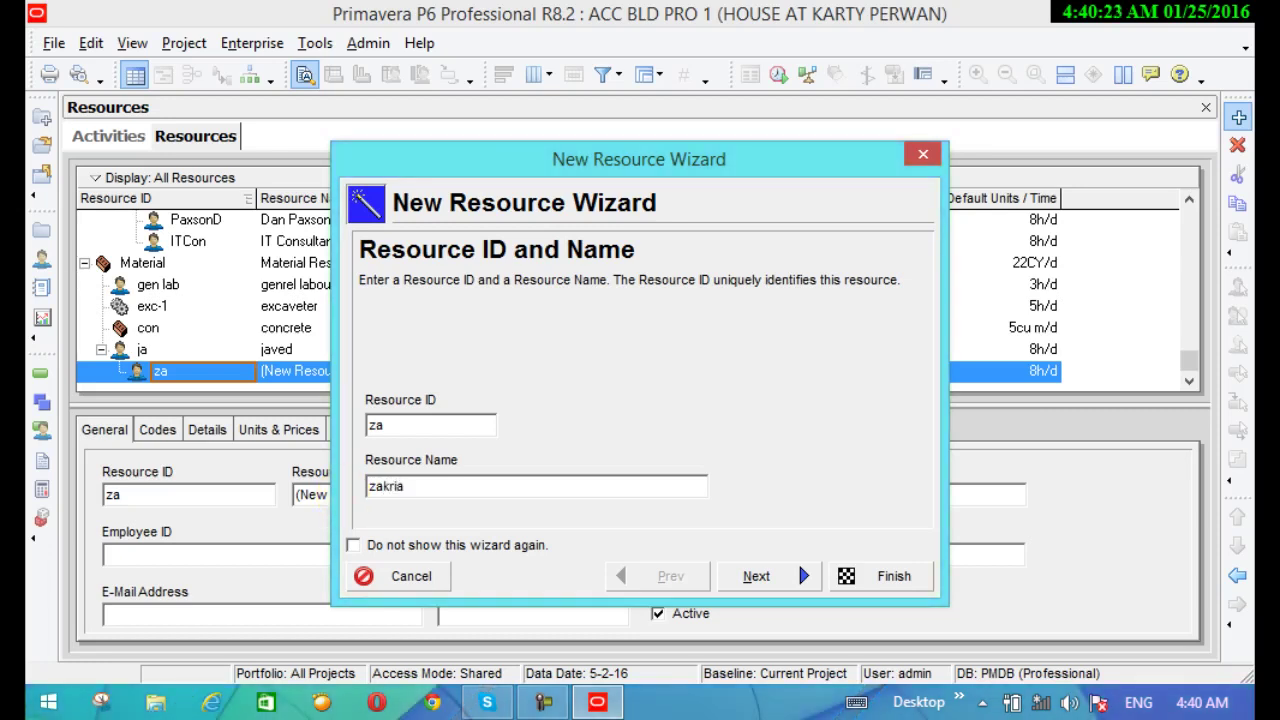
pyautogui.click(755, 575)
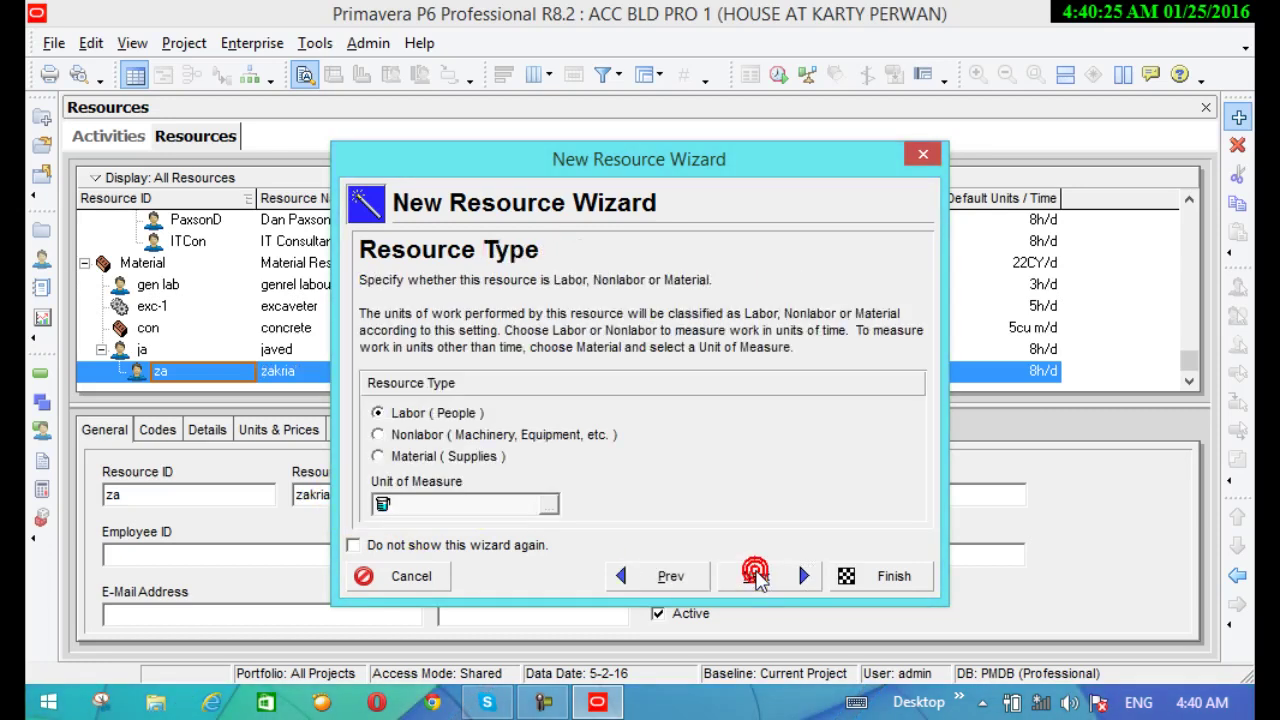
# Step: Keep resource za as Labor and set its price per unit to afg200/h
pyautogui.click(756, 576)
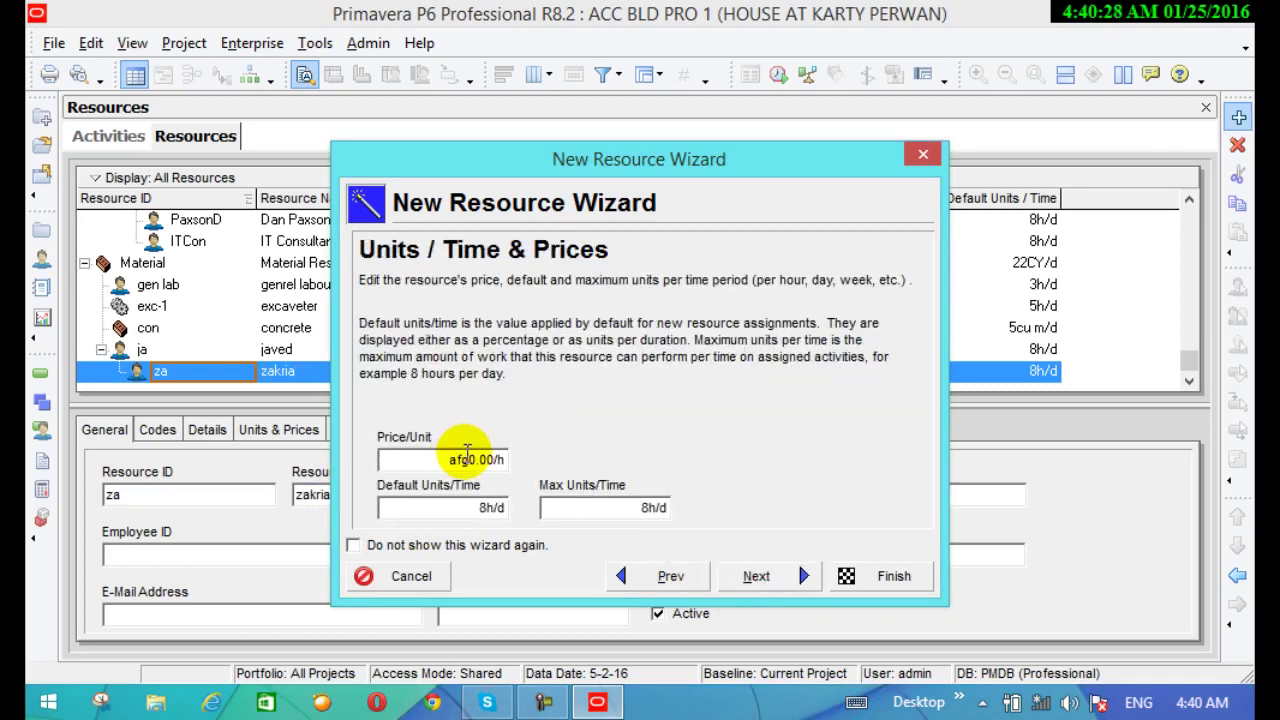
pyautogui.click(466, 455)
pyautogui.click(424, 458)
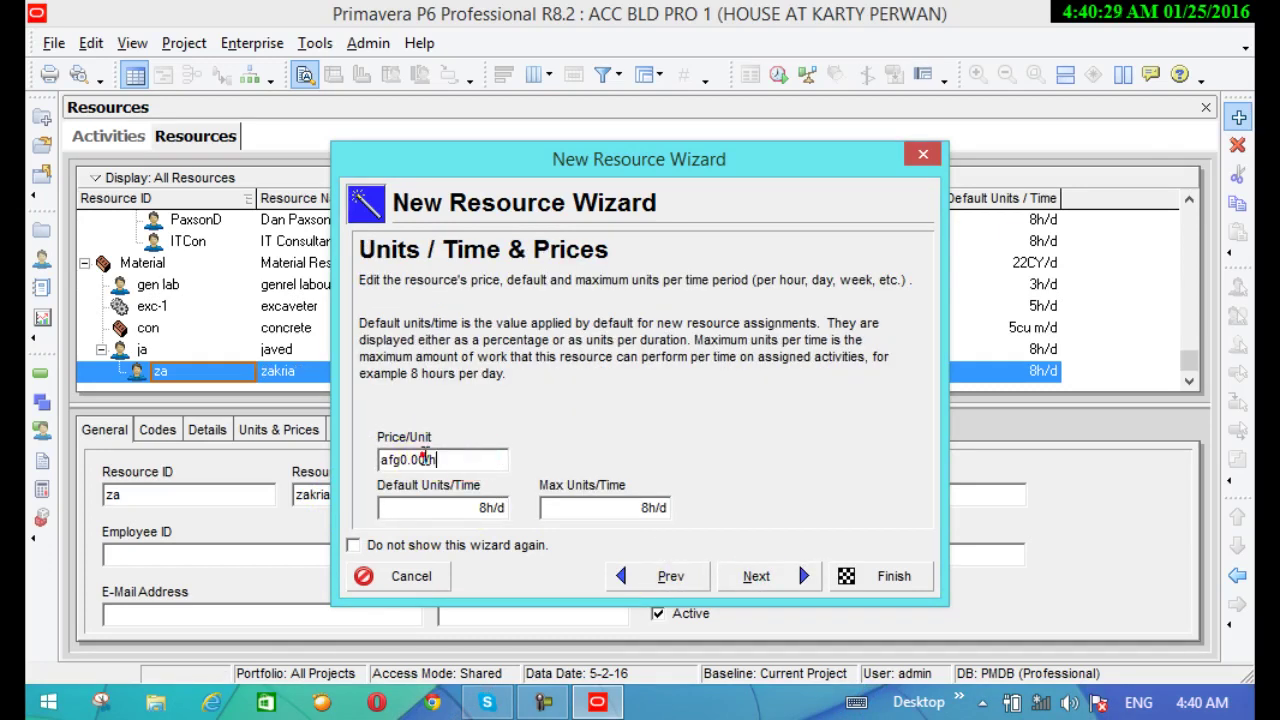
pyautogui.moveTo(426, 459); pyautogui.dragTo(400, 459)
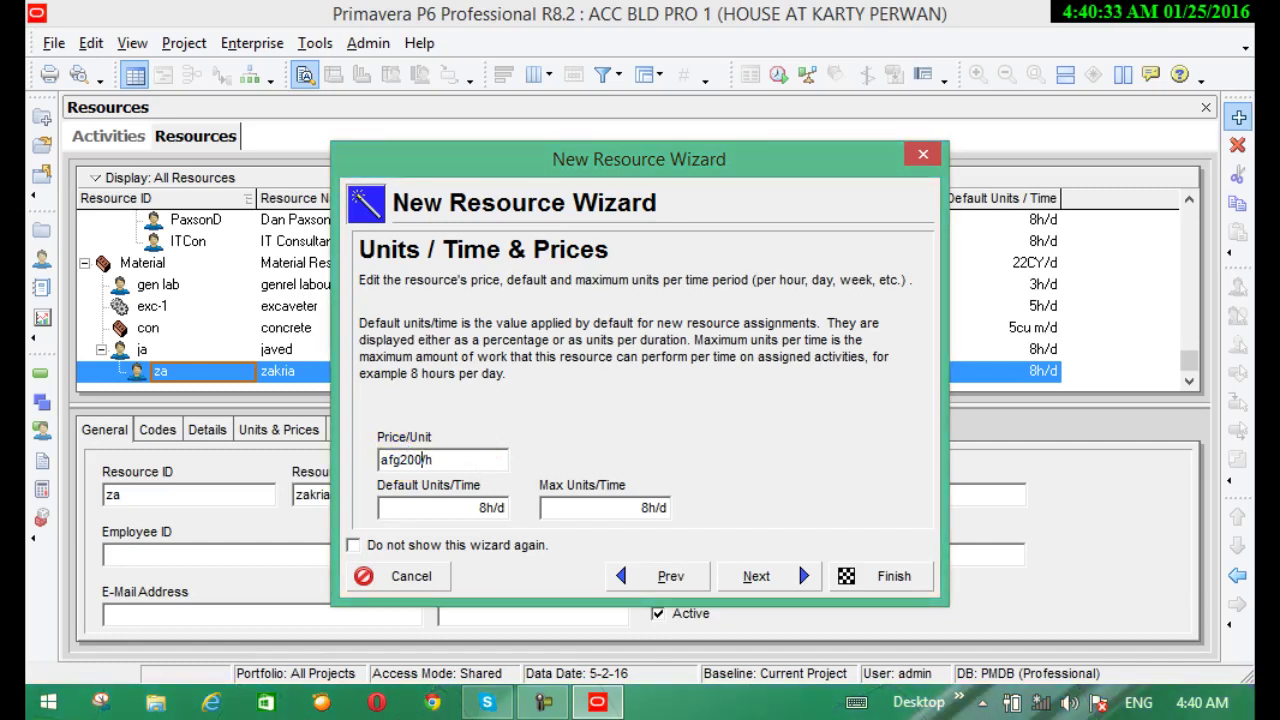
pyautogui.click(402, 458)
# Step: Finish creating resource za with the remaining defaults and outdent it to the same level as ja under Material
pyautogui.click(757, 574)
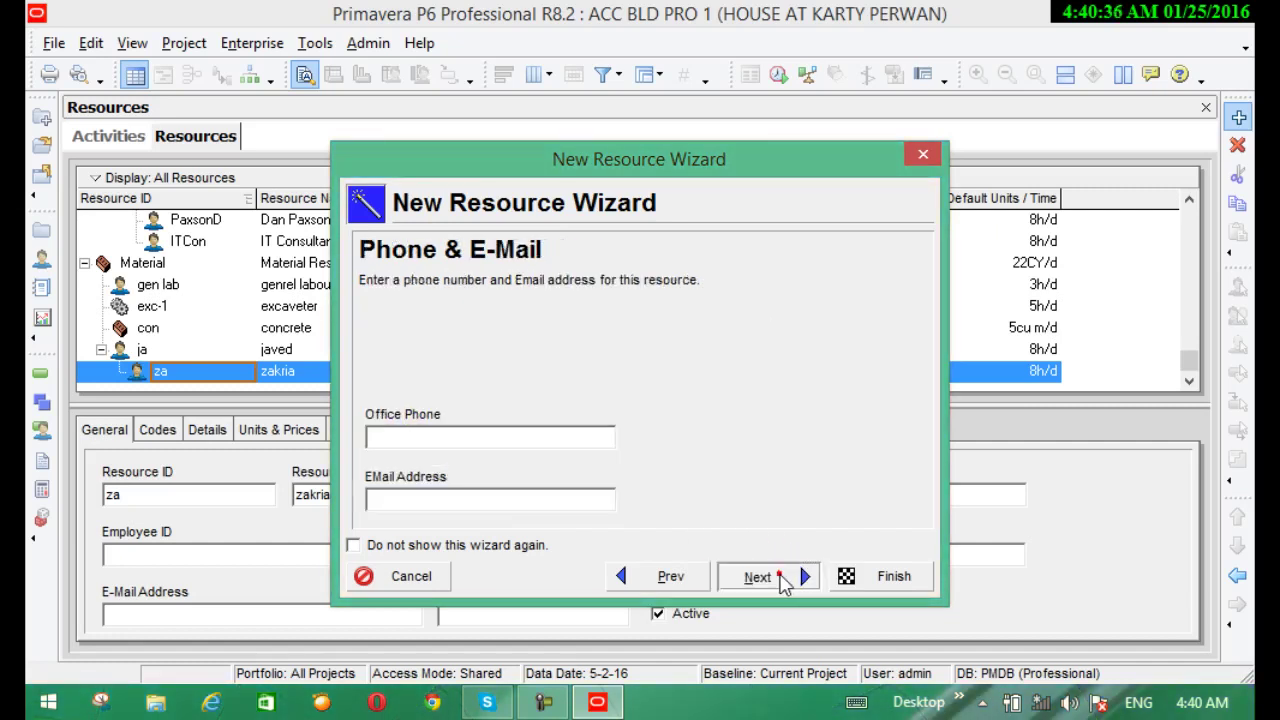
pyautogui.click(781, 580)
pyautogui.click(779, 577)
pyautogui.click(778, 576)
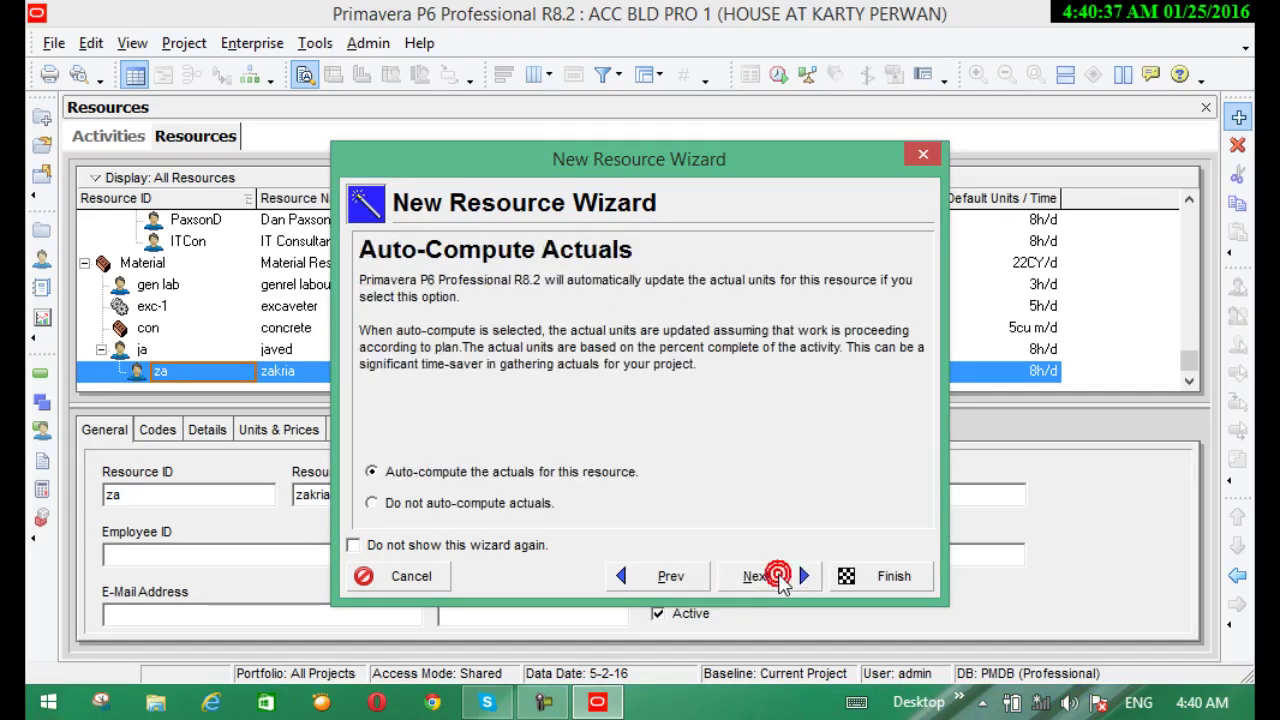
pyautogui.click(778, 577)
pyautogui.click(850, 580)
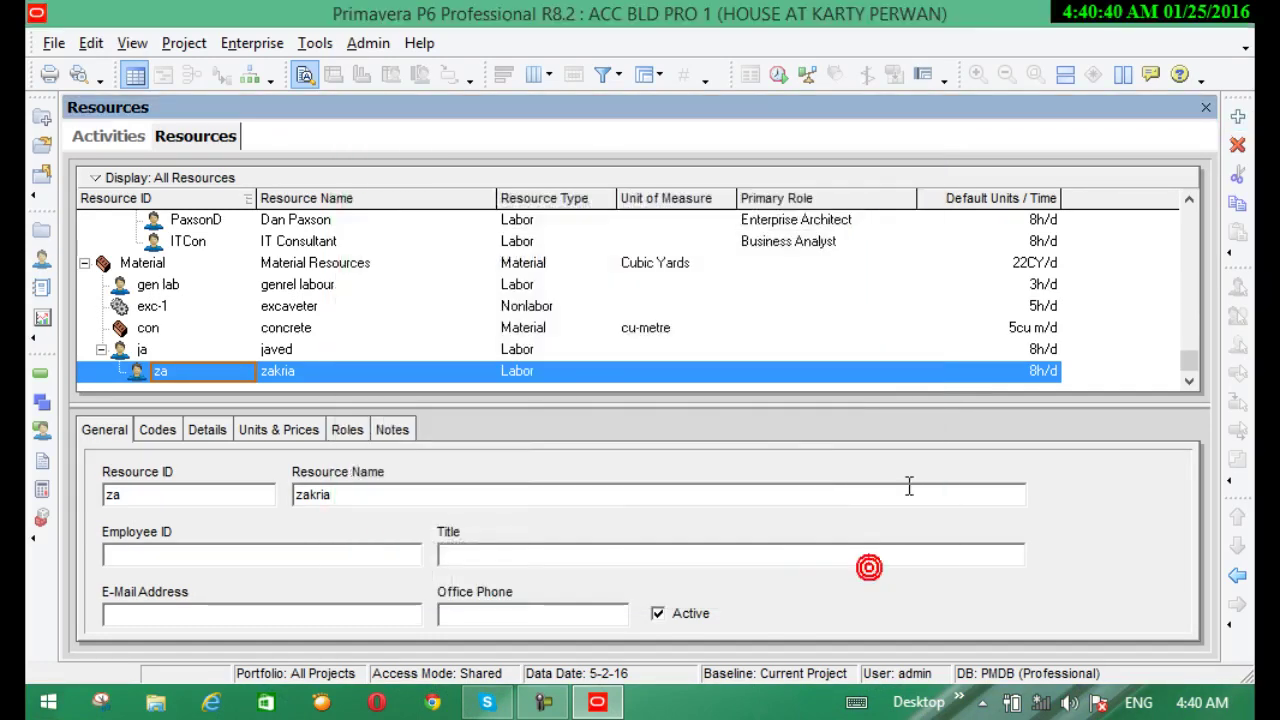
pyautogui.click(1237, 575)
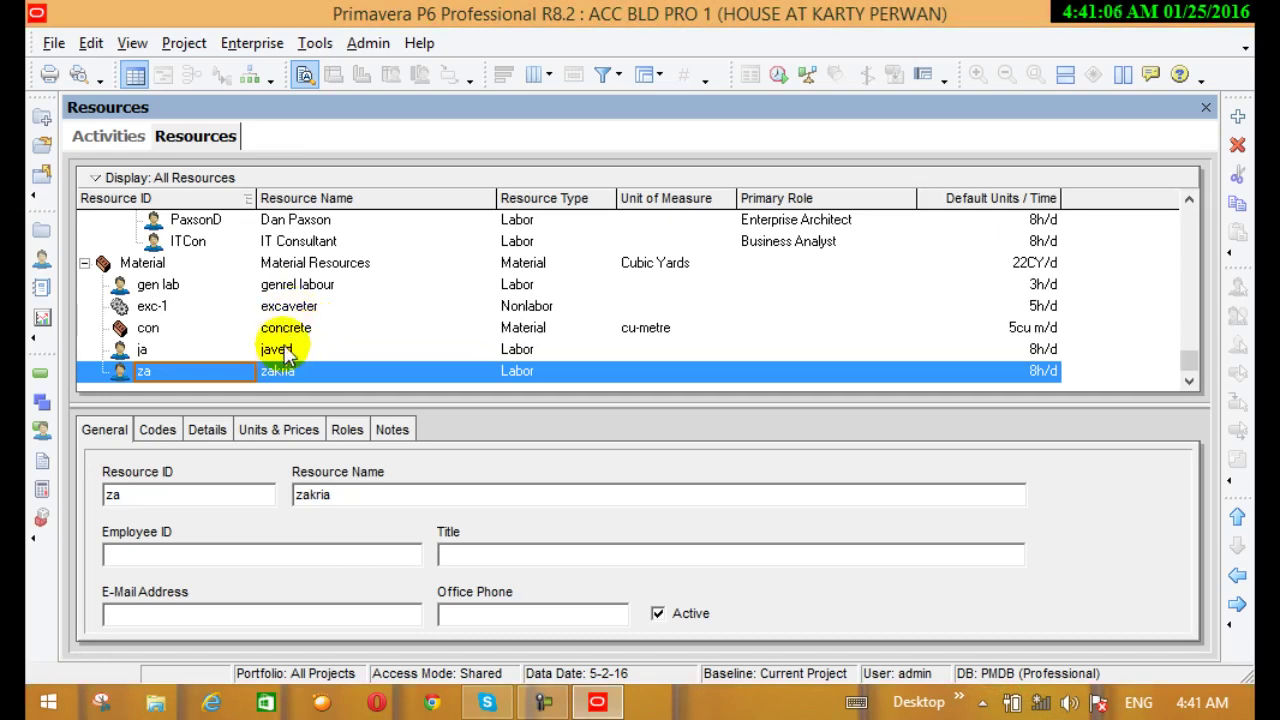
# Step: Select resource ja, open the enterprise roles with all roles displayed, and add a new role after Power.Maintenance
pyautogui.click(285, 350)
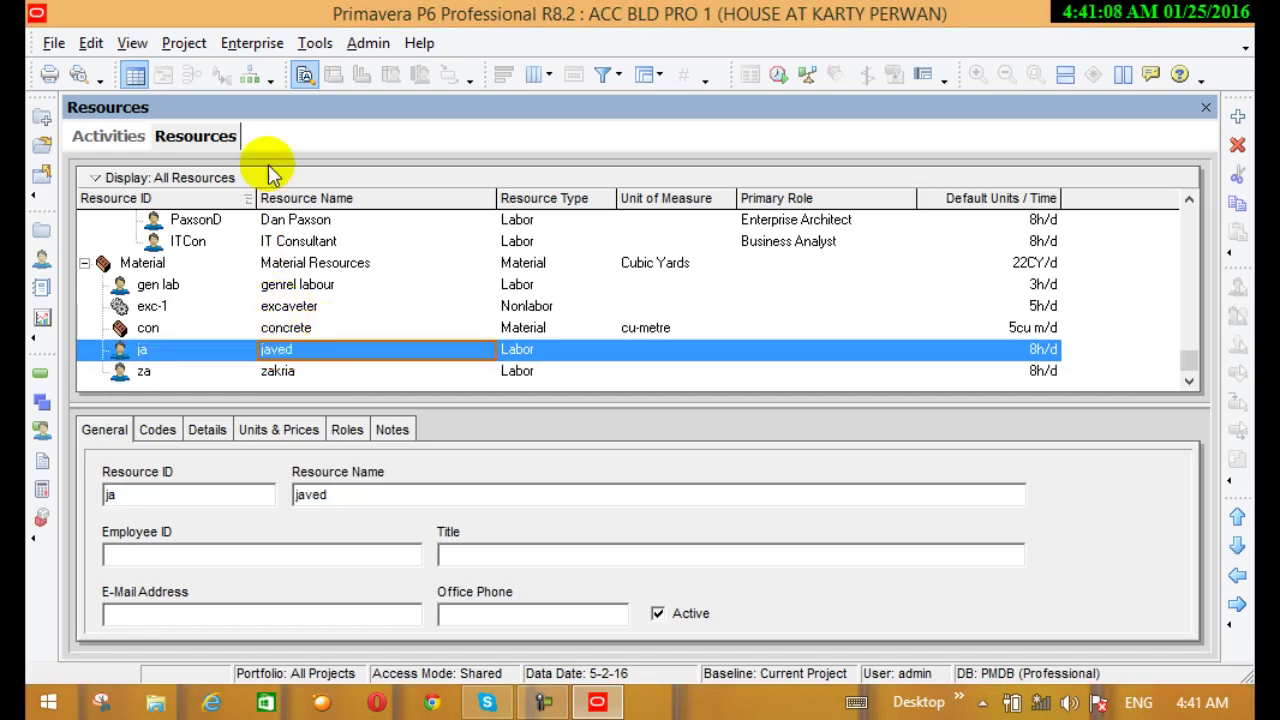
pyautogui.click(257, 43)
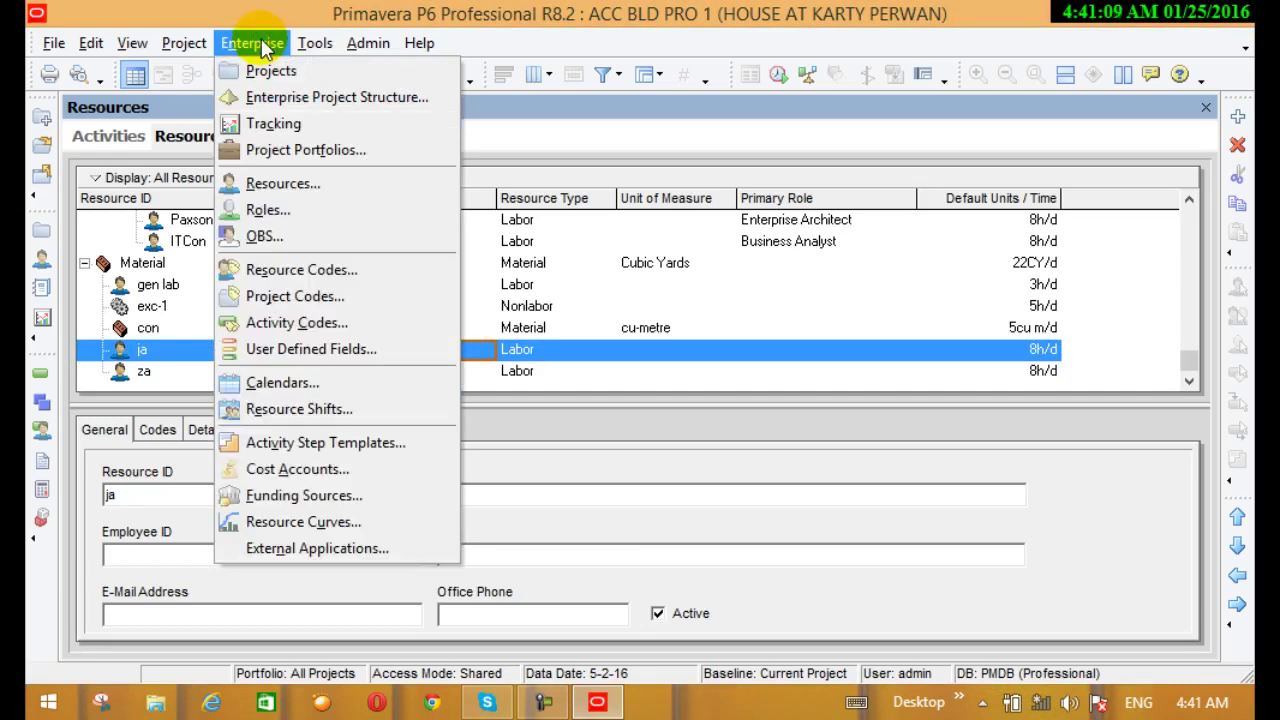
pyautogui.click(257, 212)
pyautogui.click(251, 208)
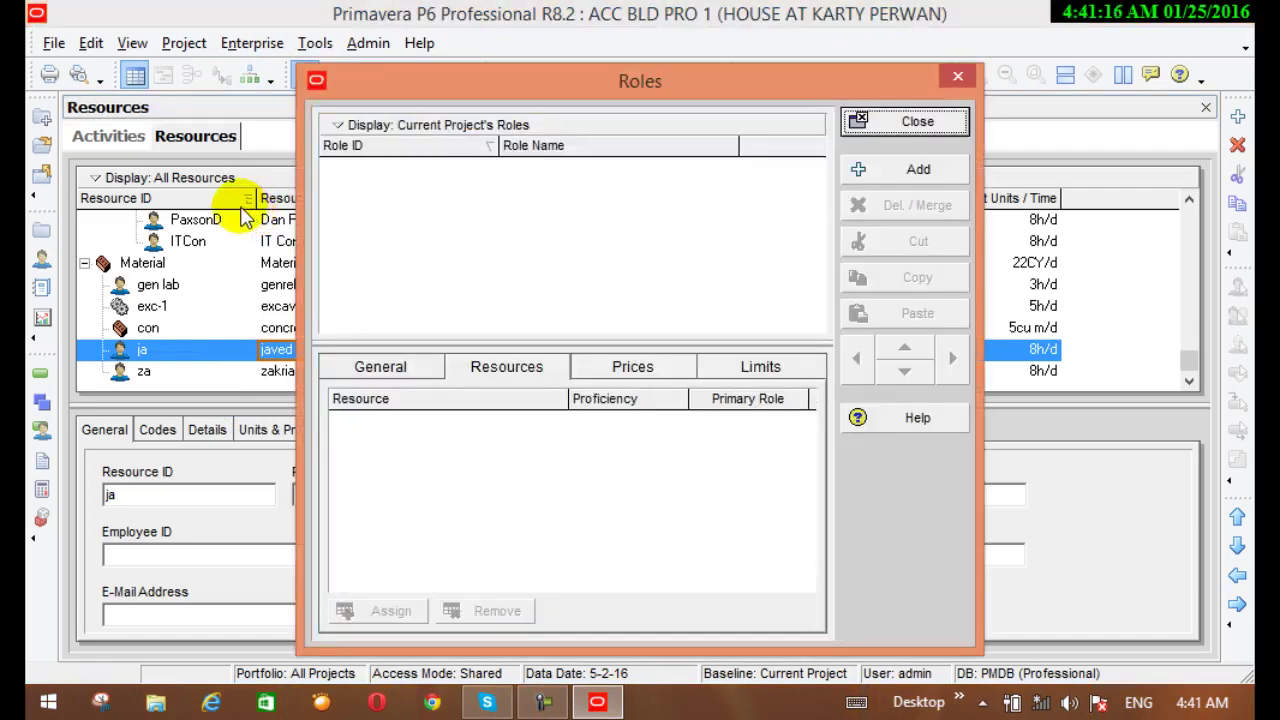
pyautogui.click(918, 172)
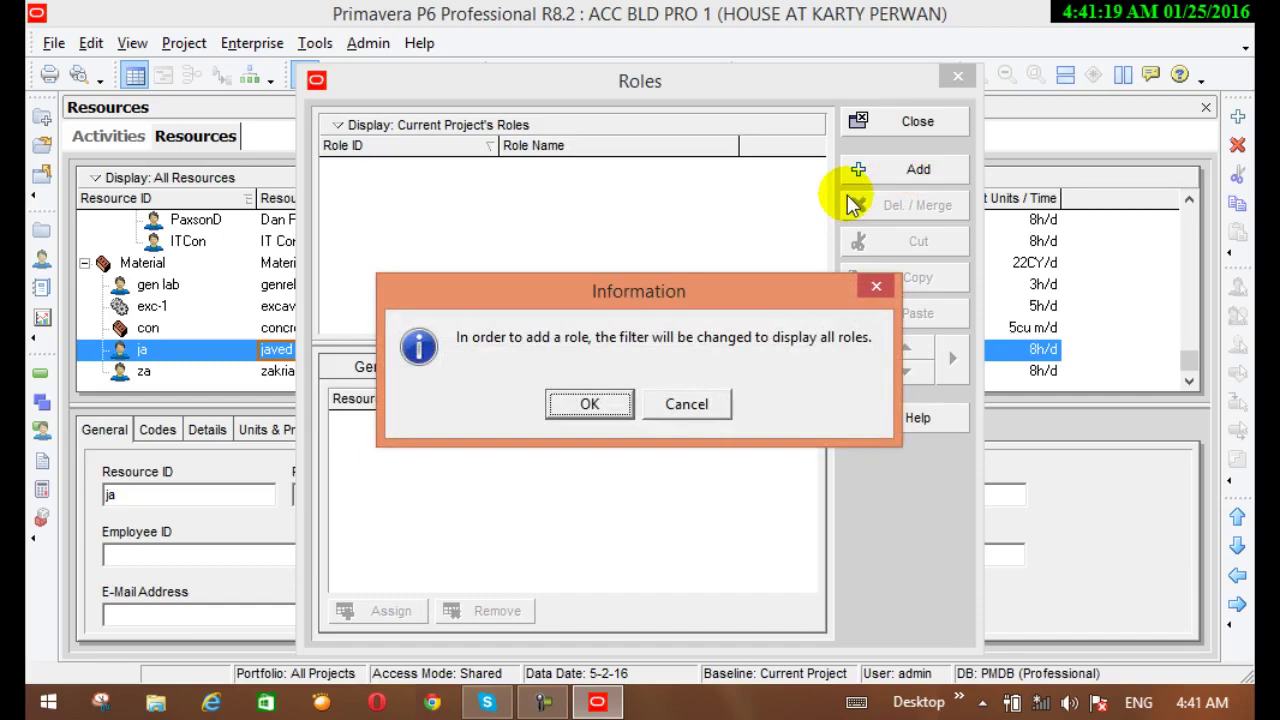
pyautogui.click(565, 401)
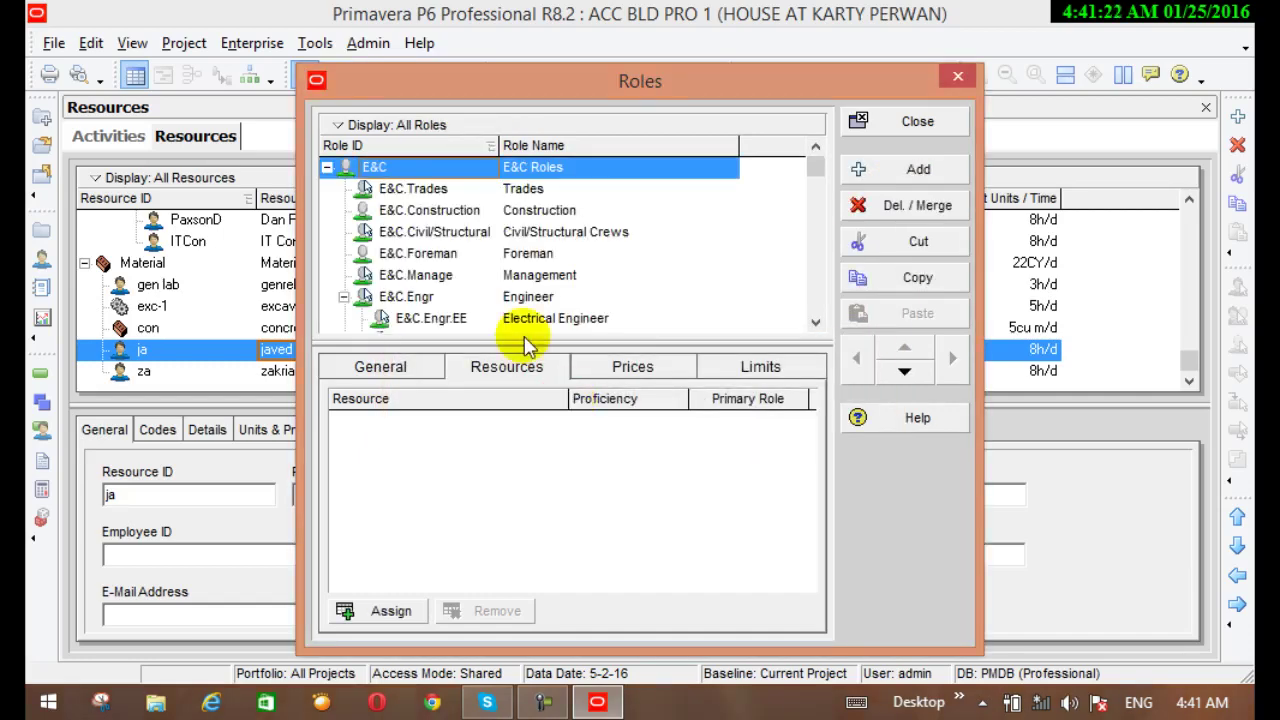
pyautogui.moveTo(815, 195); pyautogui.dragTo(817, 320)
pyautogui.click(447, 324)
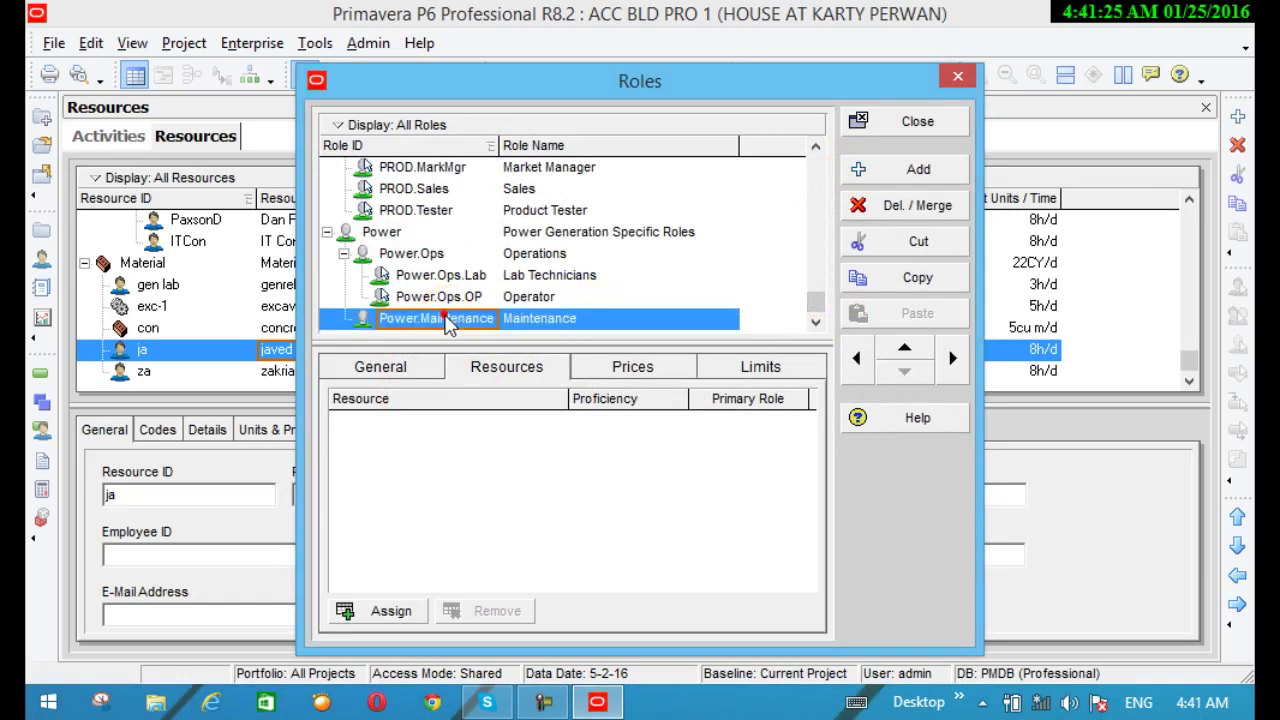
pyautogui.click(862, 169)
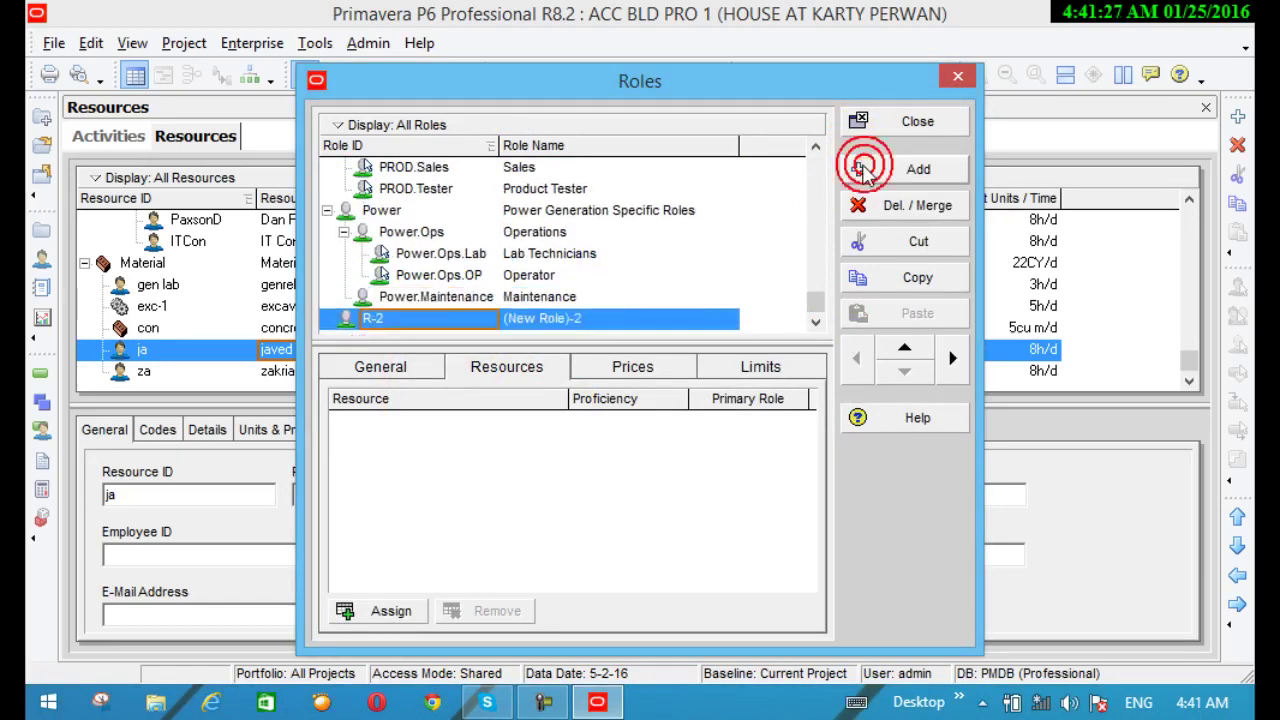
# Step: Set the new role's ID to arch and its role name to architect
pyautogui.click(405, 320)
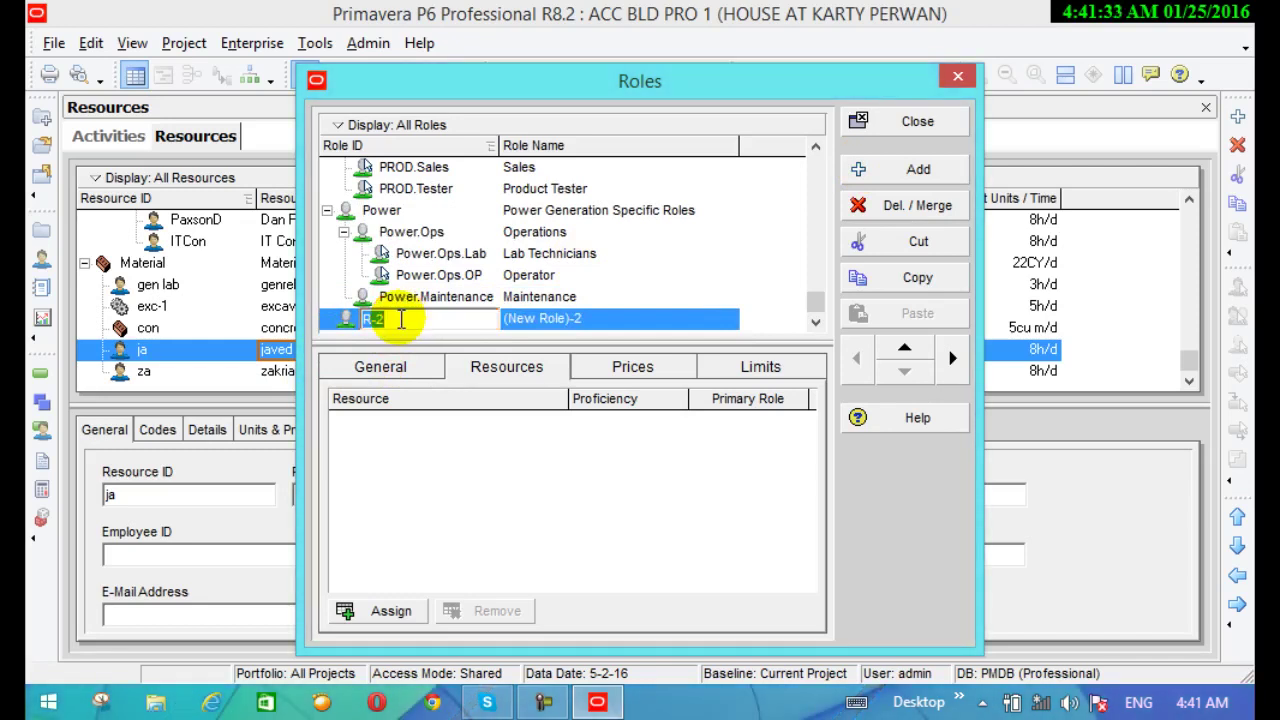
pyautogui.write('arch')
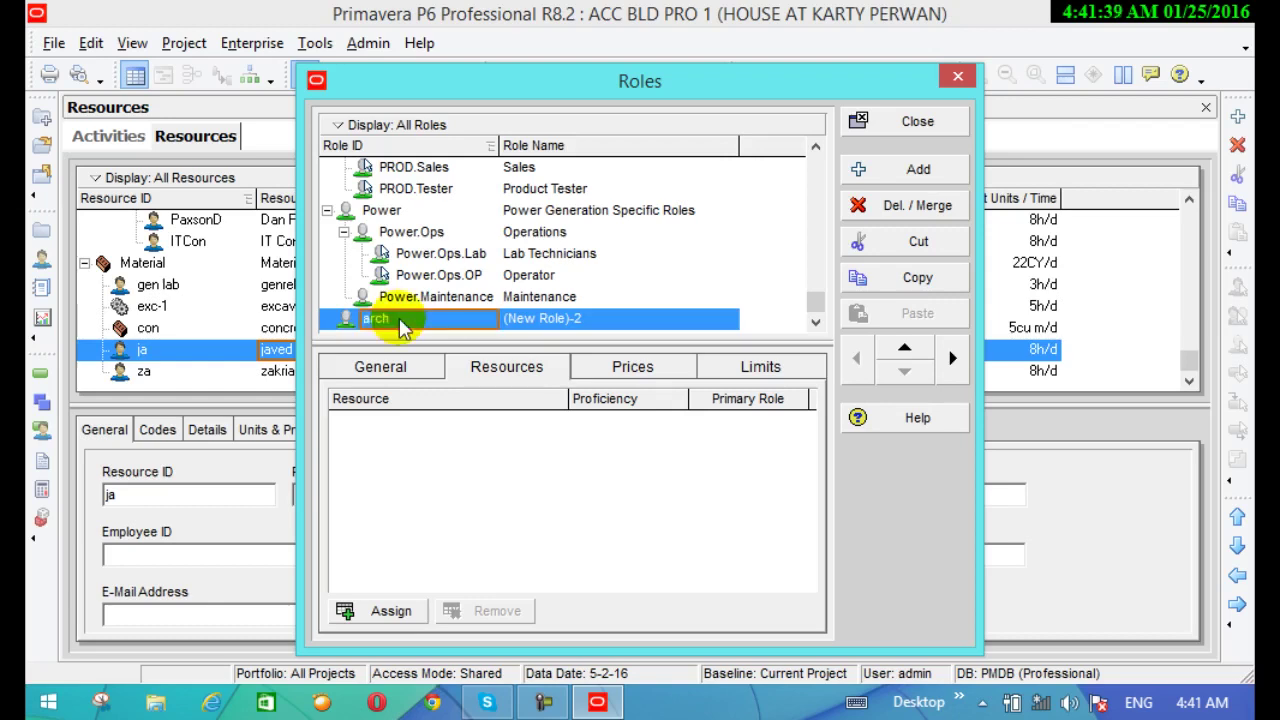
pyautogui.press('Return')
pyautogui.click(570, 321)
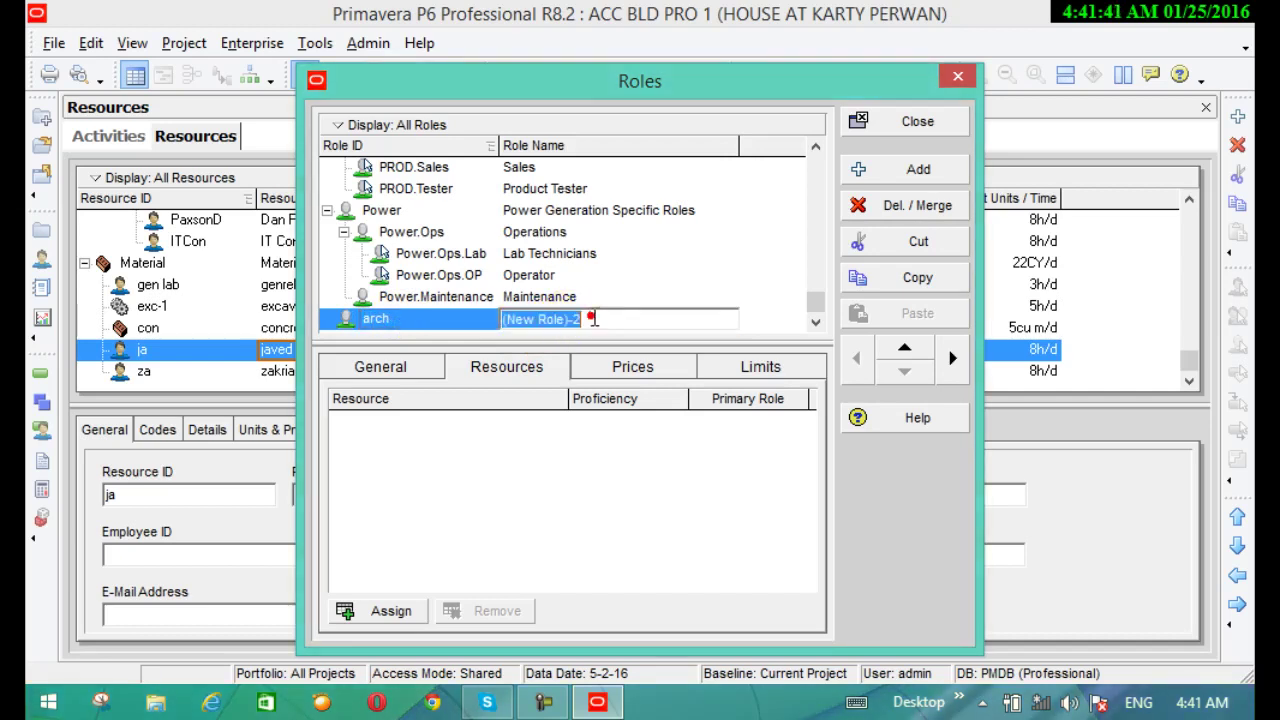
pyautogui.write('archite')
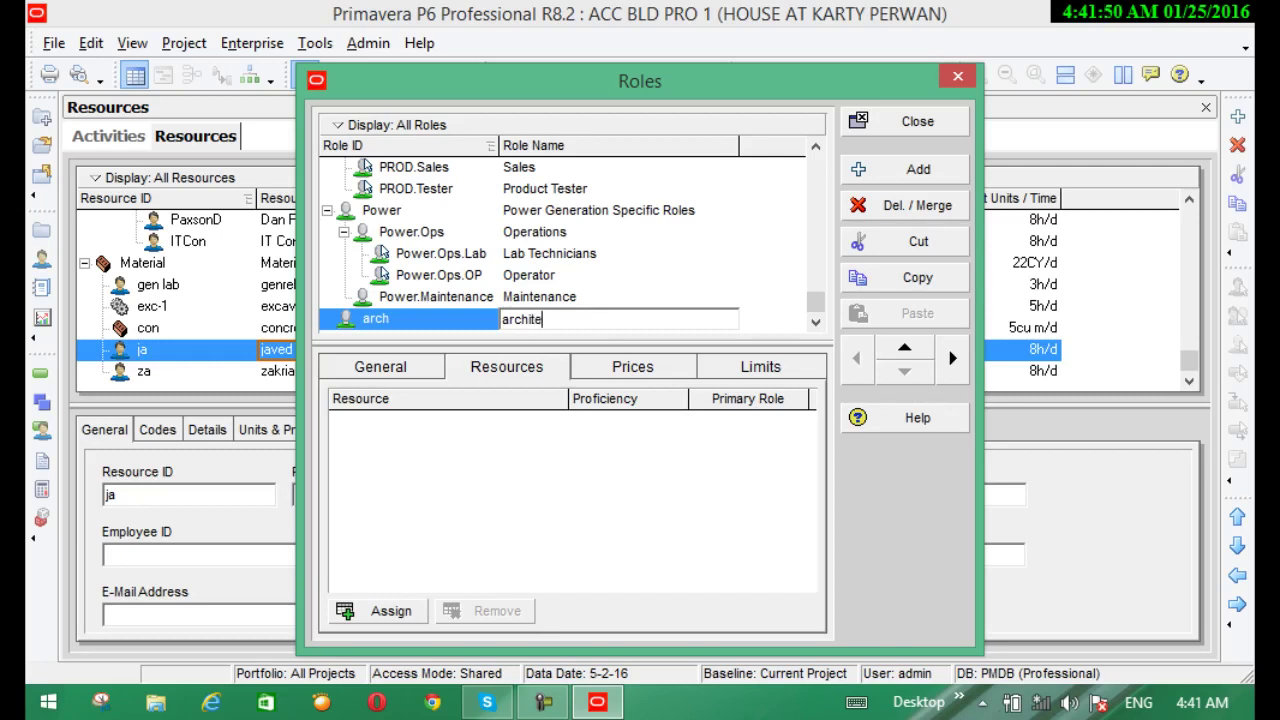
pyautogui.write('ct')
pyautogui.press('Return')
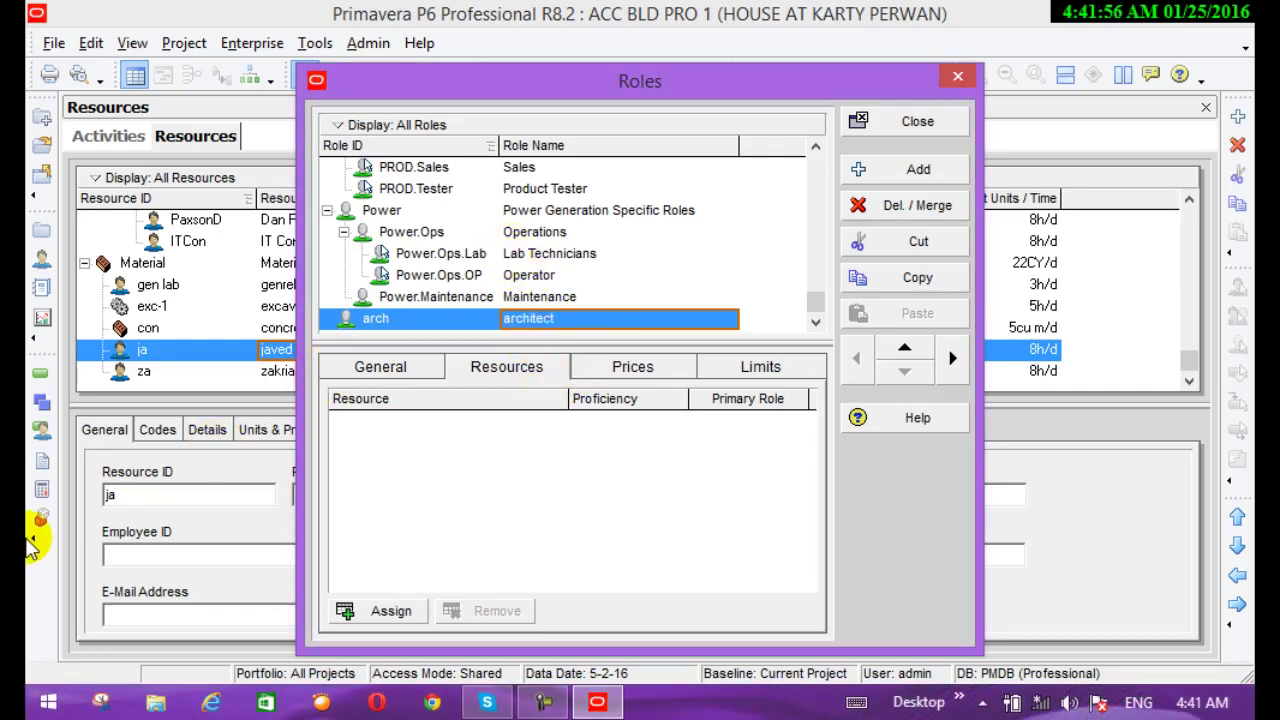
# Step: Assign resource ja to the architect role and close the resource assignment window
pyautogui.click(525, 366)
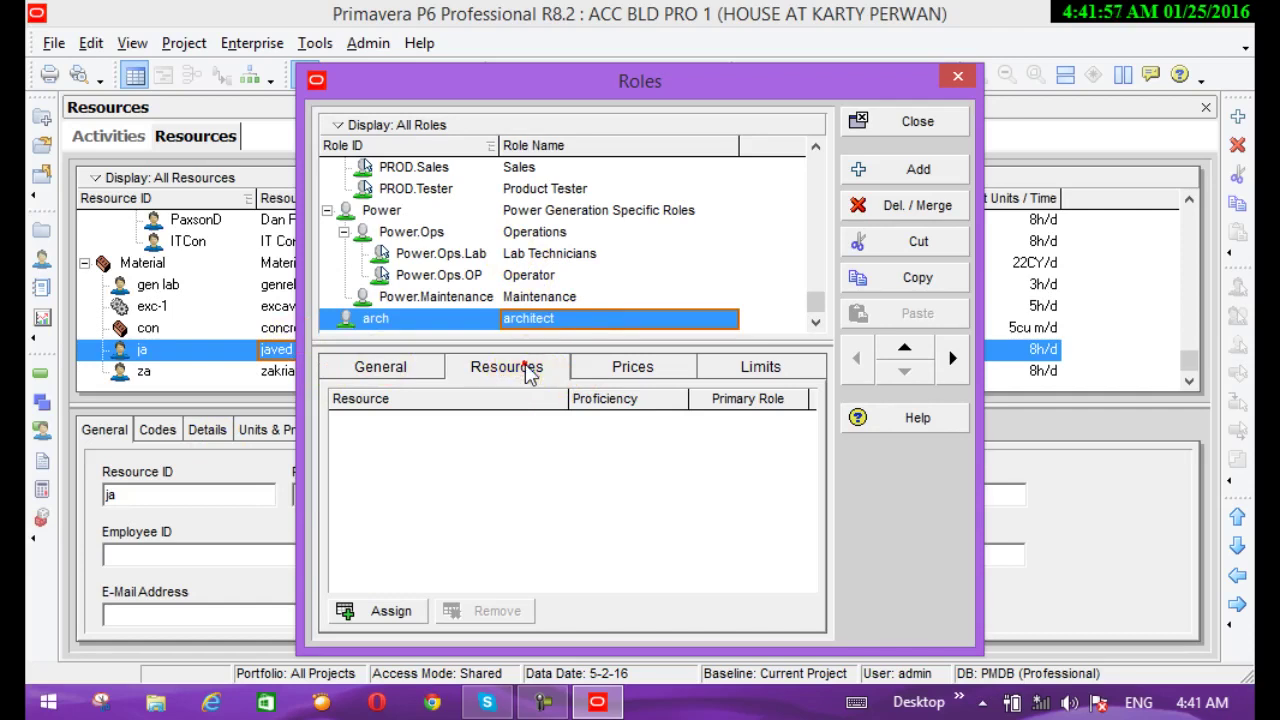
pyautogui.click(417, 370)
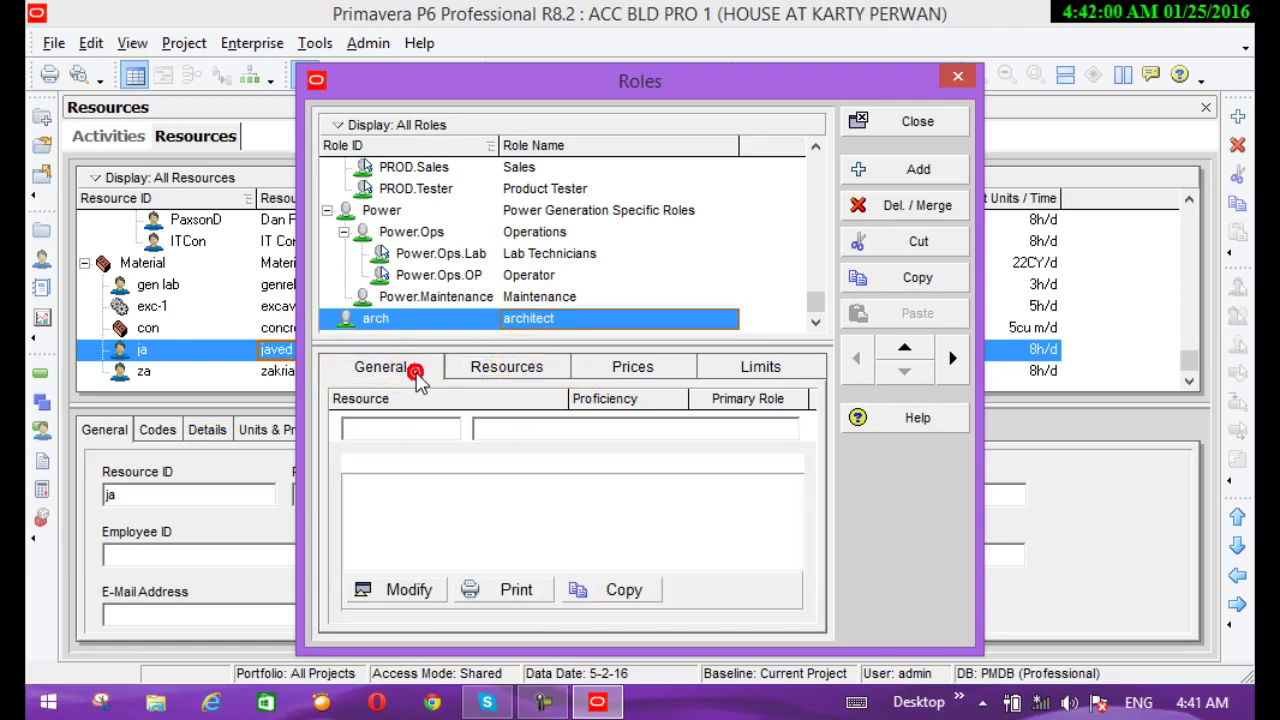
pyautogui.click(498, 370)
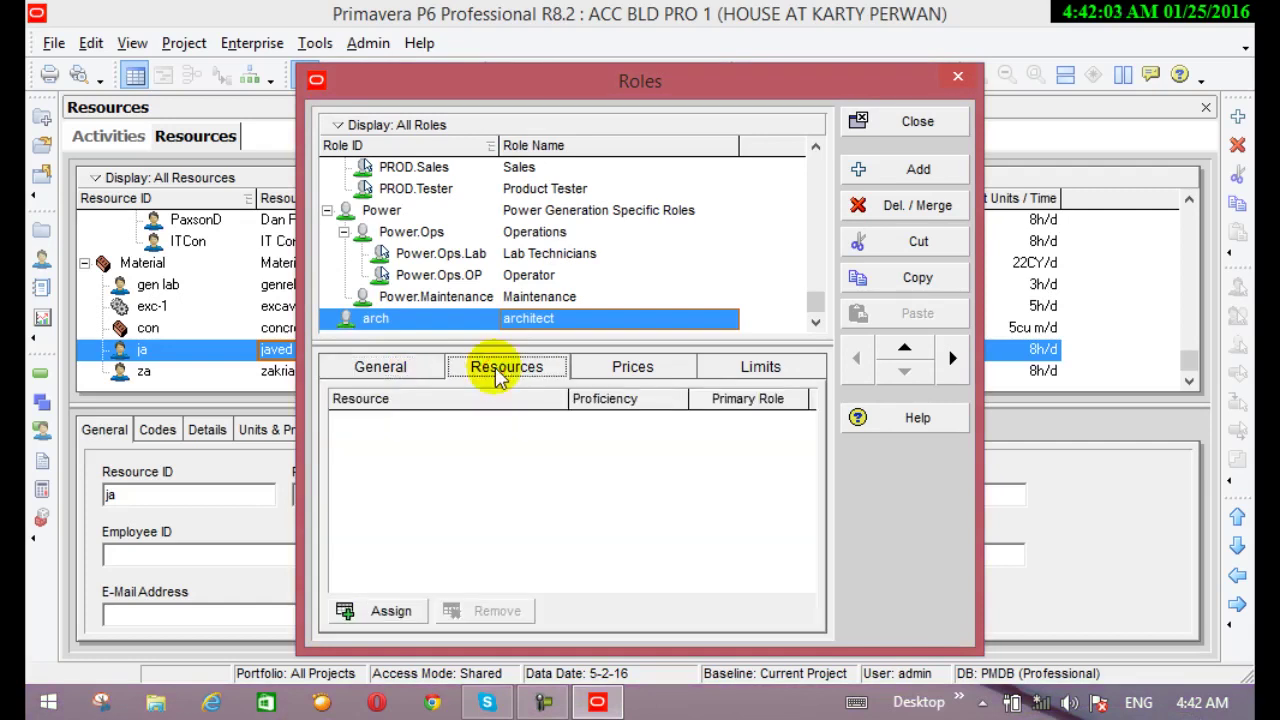
pyautogui.click(381, 612)
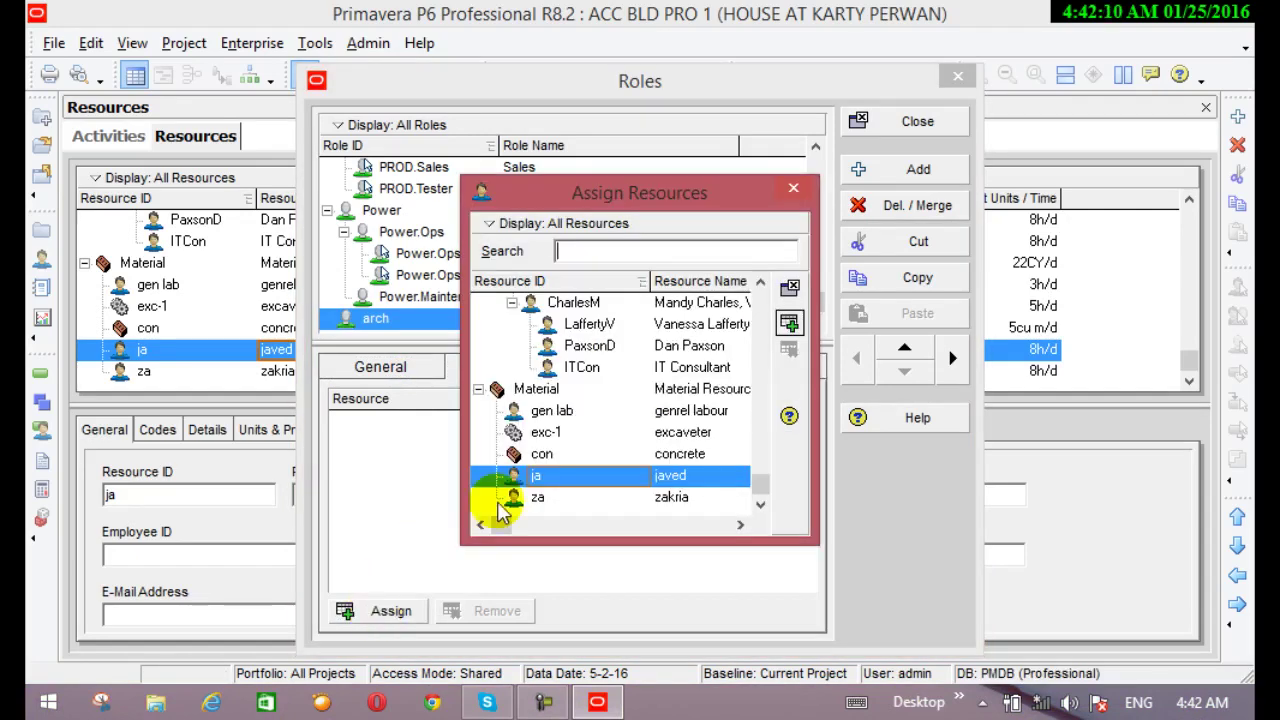
pyautogui.click(668, 478)
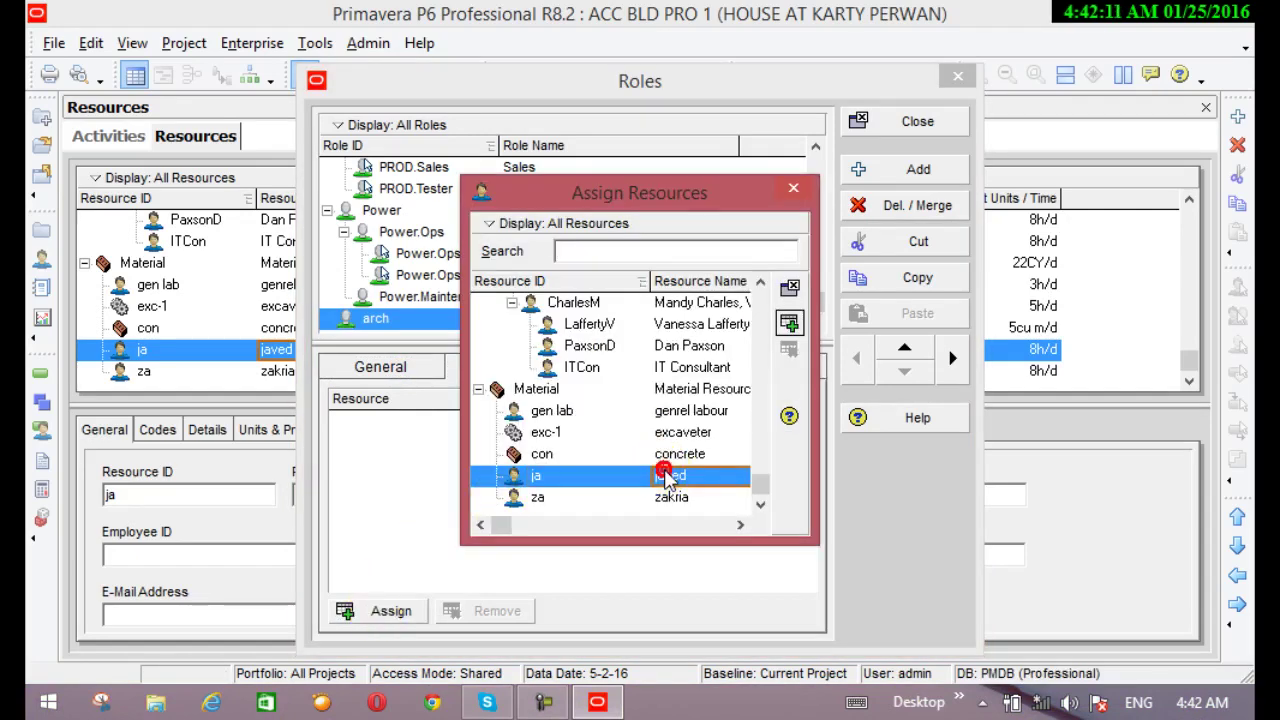
pyautogui.click(789, 322)
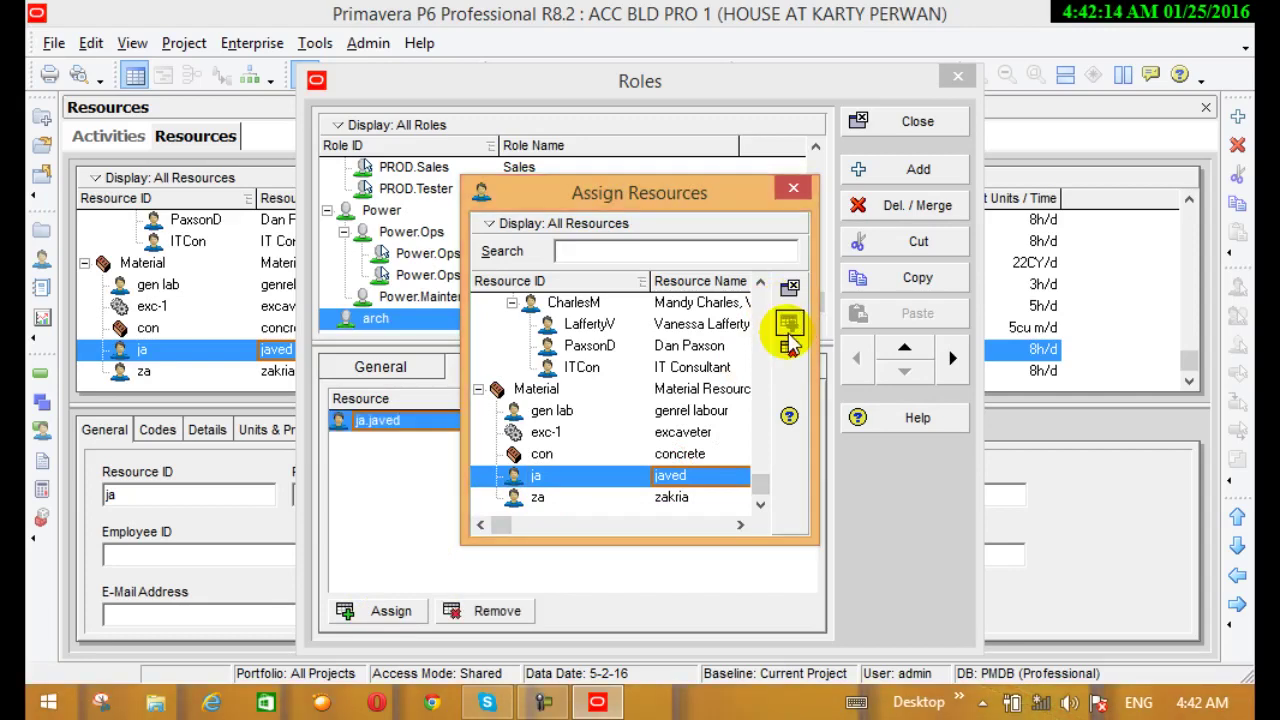
pyautogui.click(797, 184)
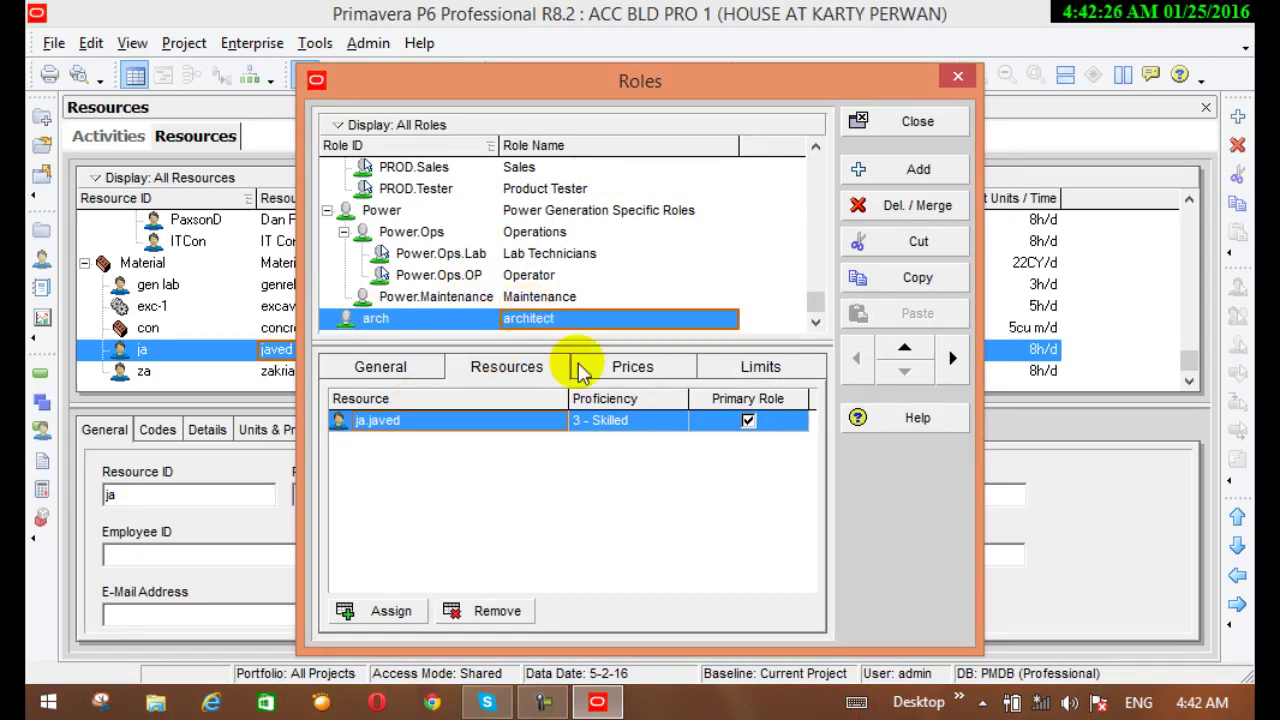
# Step: Keep resource ja's proficiency in the architect role at 3 - Skilled and close the roles window
pyautogui.click(610, 419)
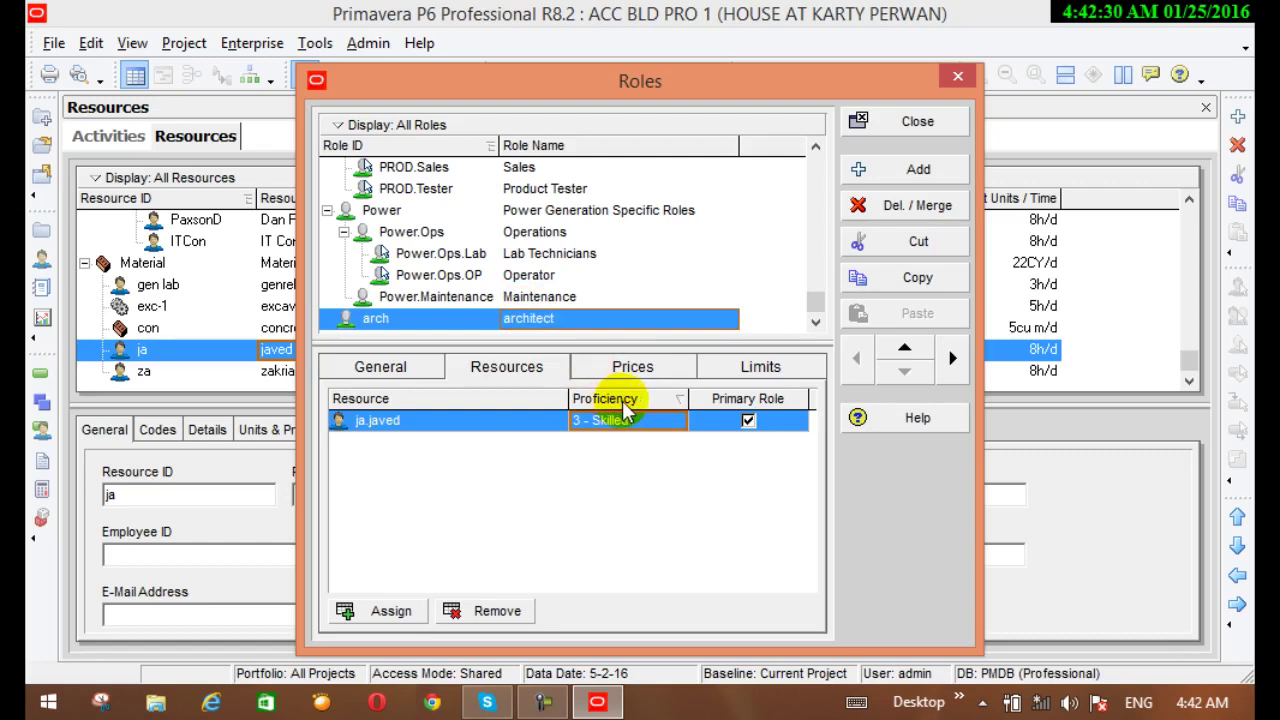
pyautogui.click(682, 409)
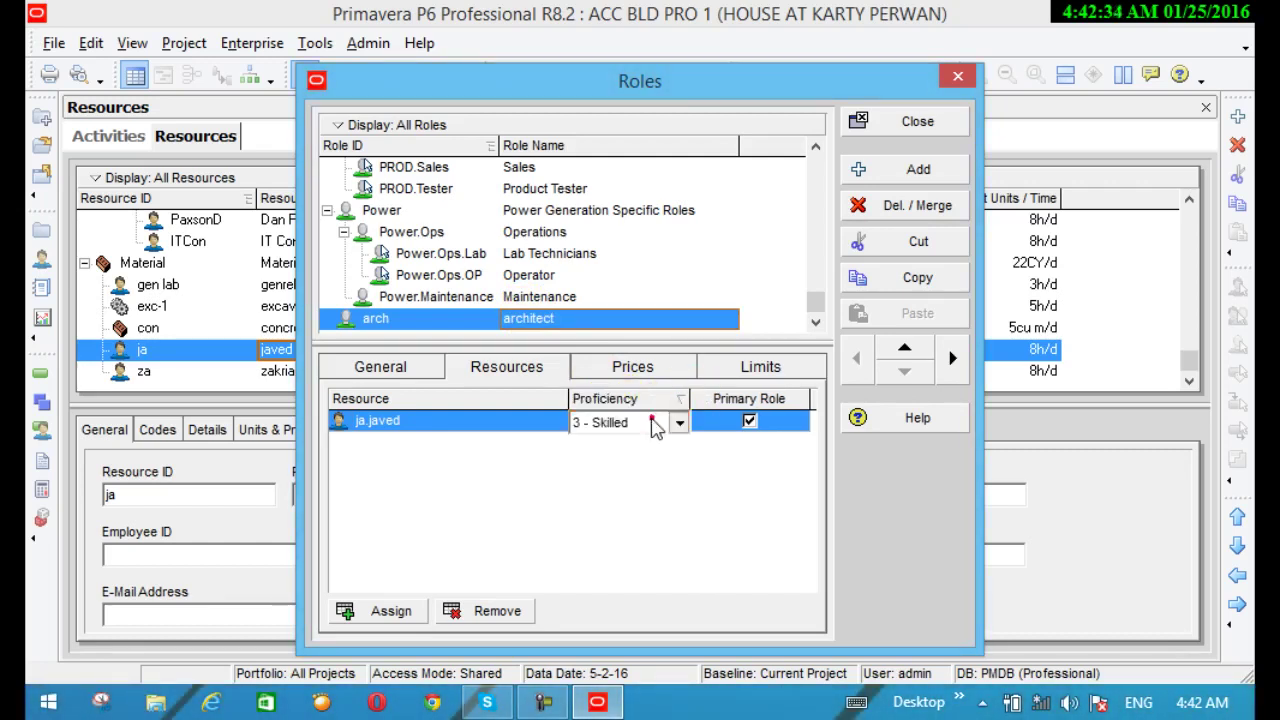
pyautogui.click(672, 421)
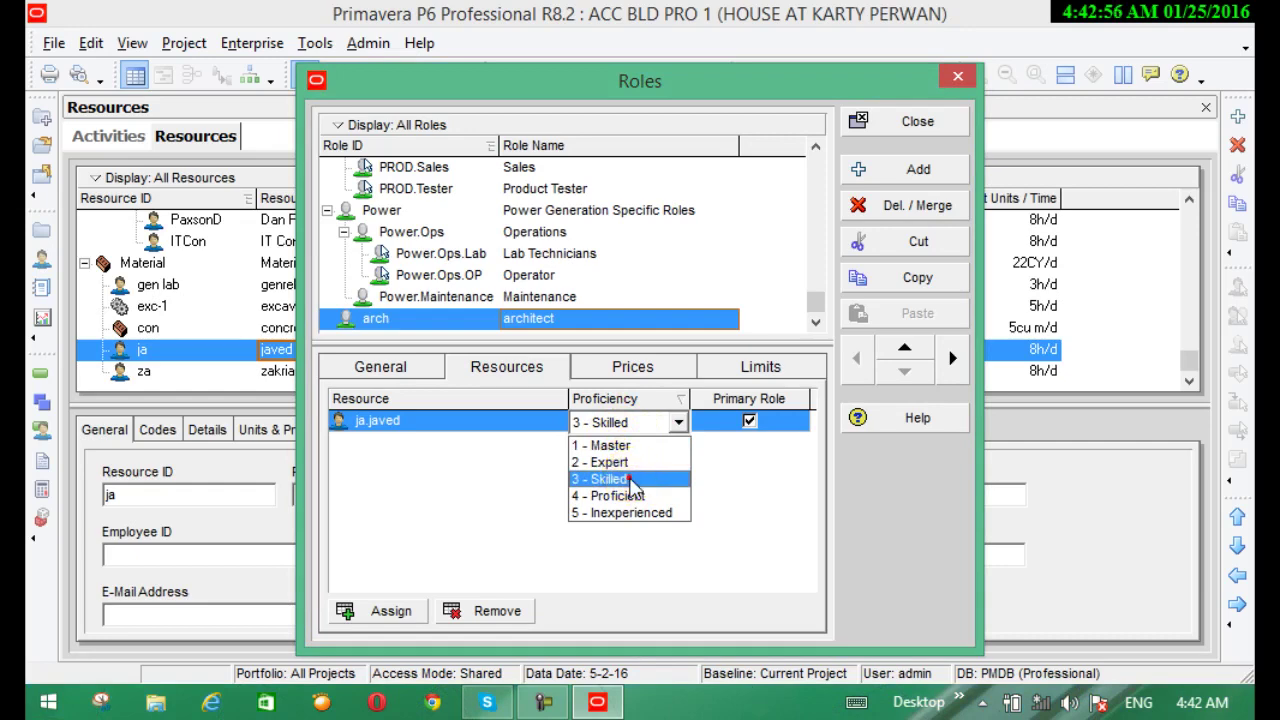
pyautogui.click(631, 480)
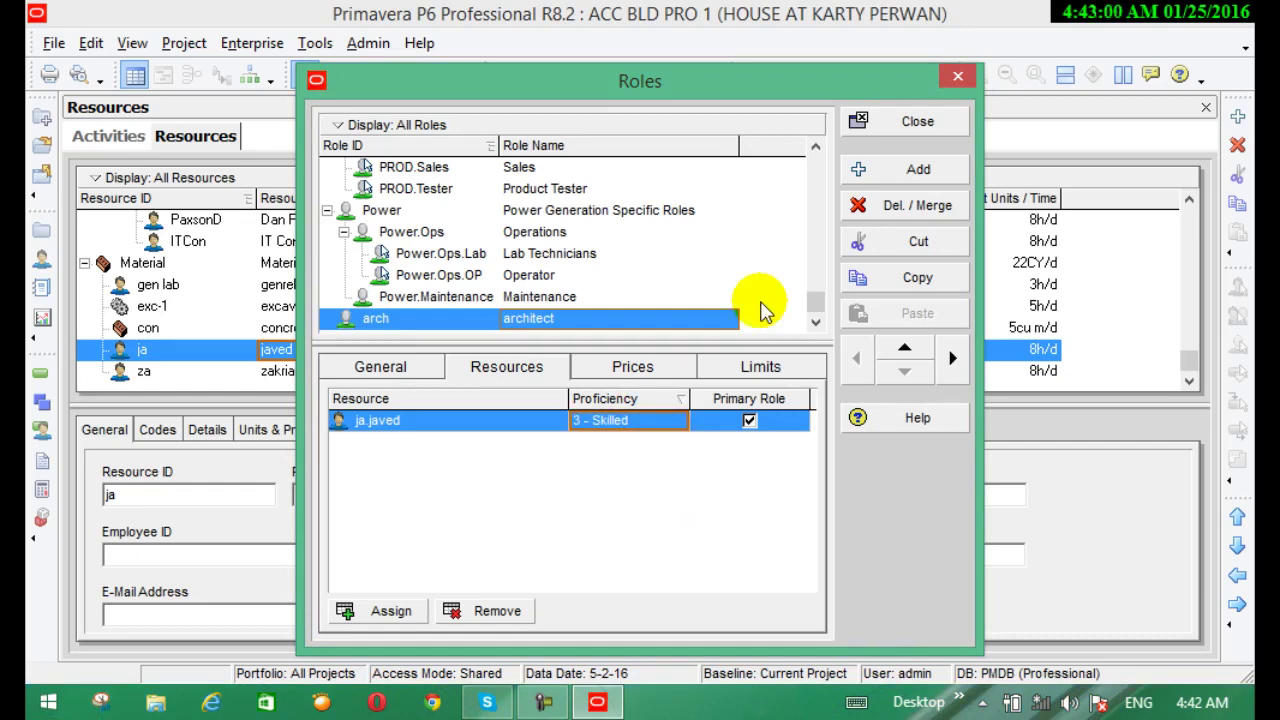
pyautogui.click(918, 122)
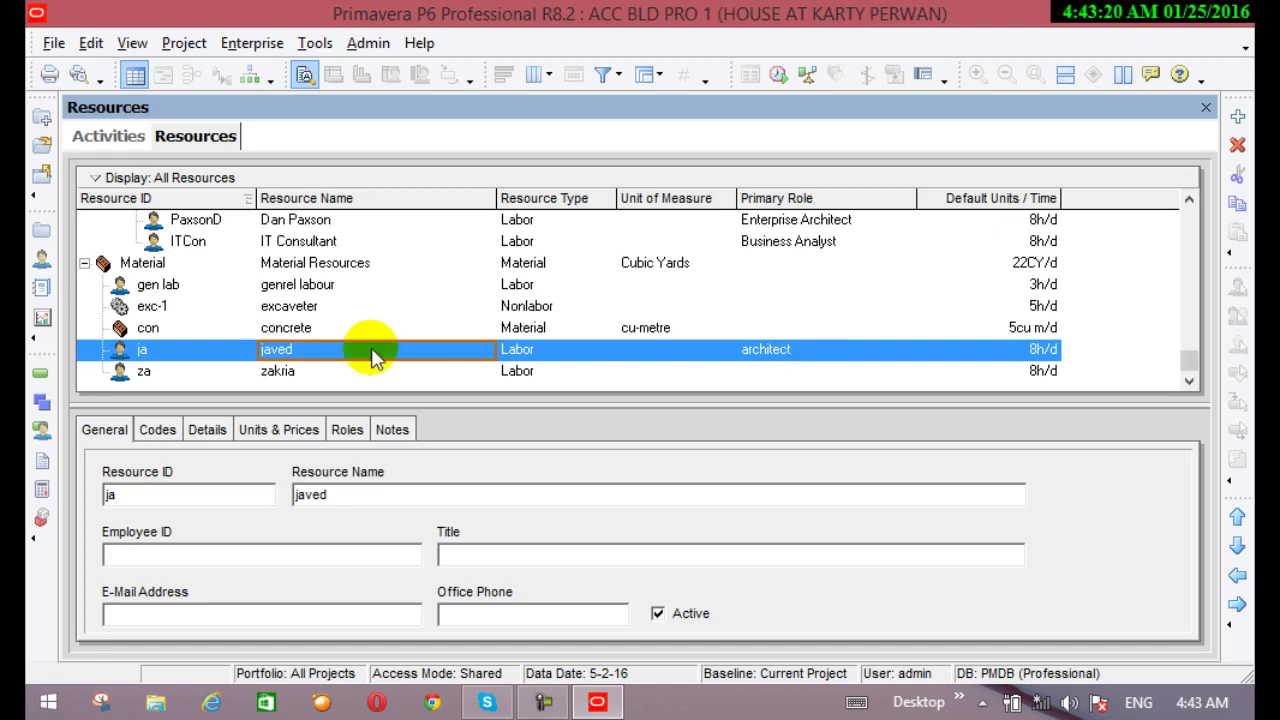
# Step: Select resource za, reopen the enterprise roles, and add a role with the ID sur and the name surveyer
pyautogui.click(515, 373)
pyautogui.click(515, 373)
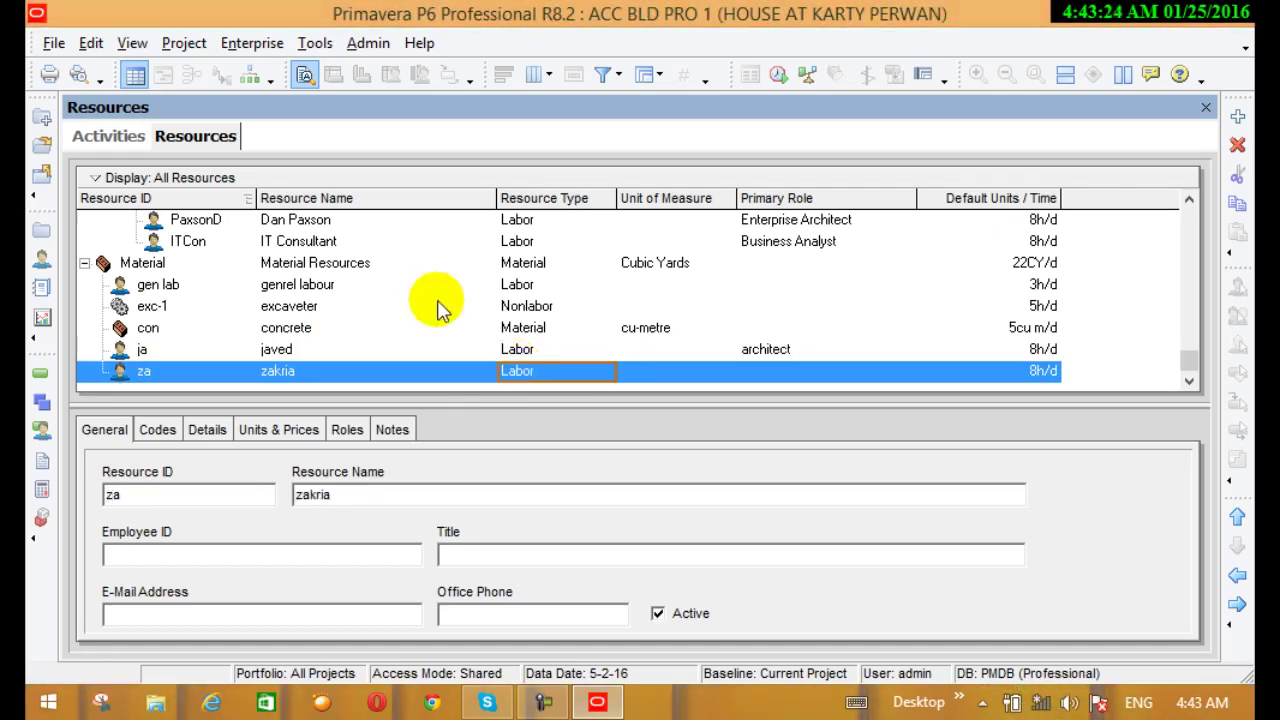
pyautogui.click(245, 43)
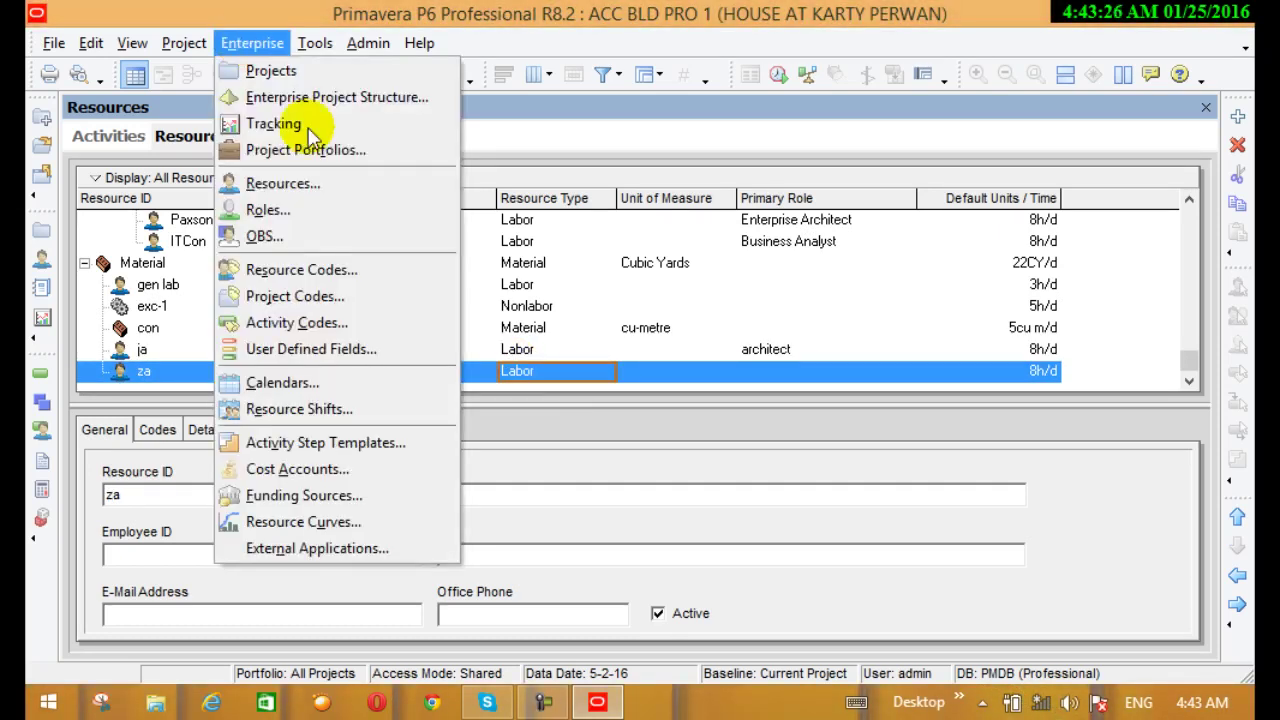
pyautogui.click(268, 210)
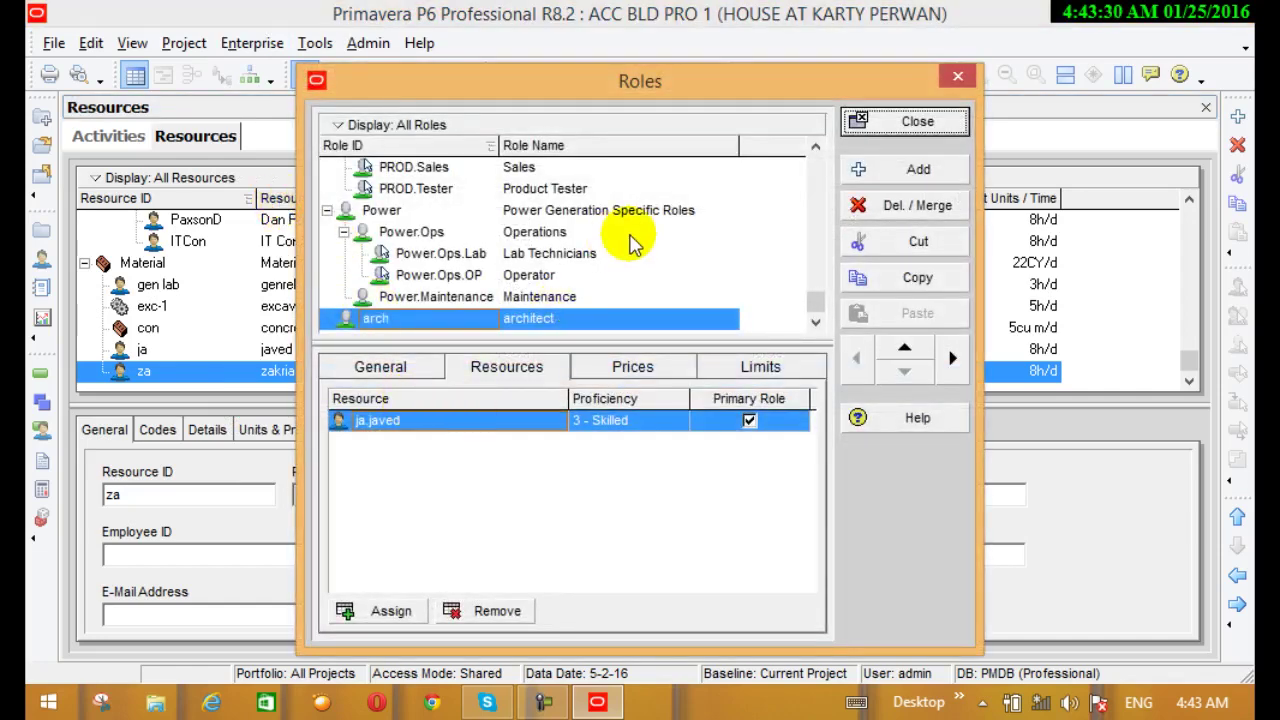
pyautogui.click(878, 170)
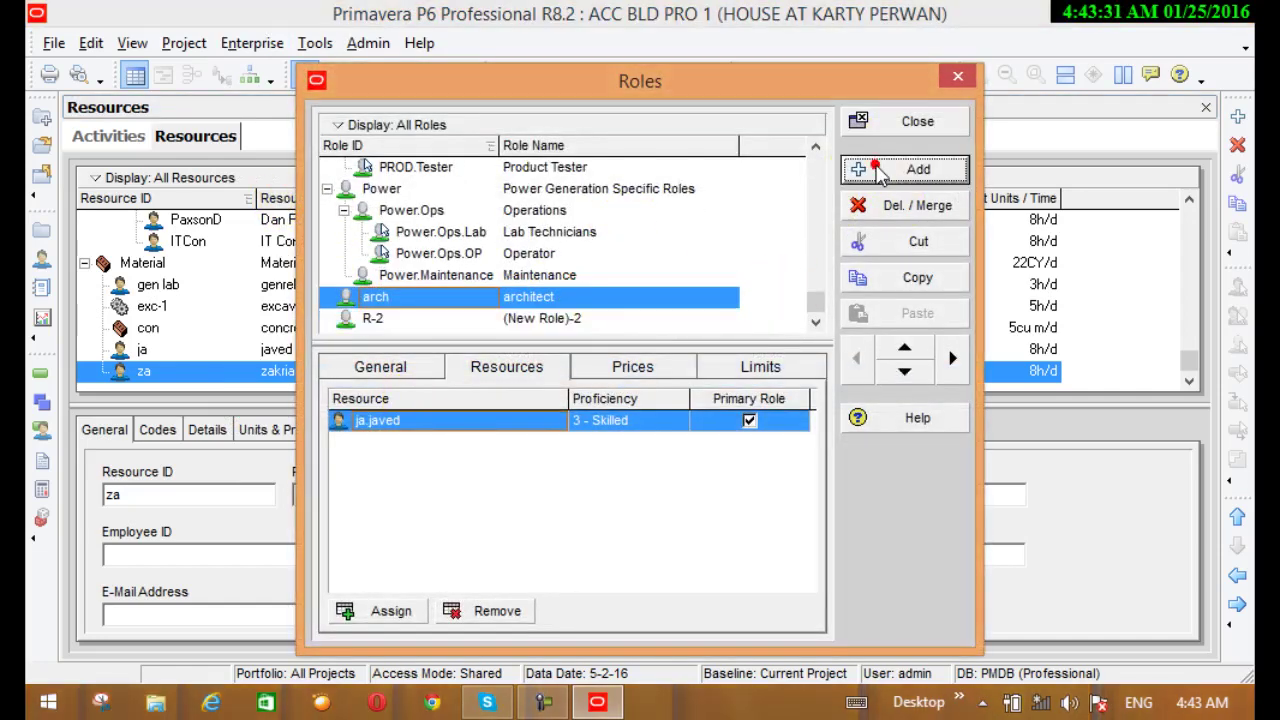
pyautogui.click(432, 320)
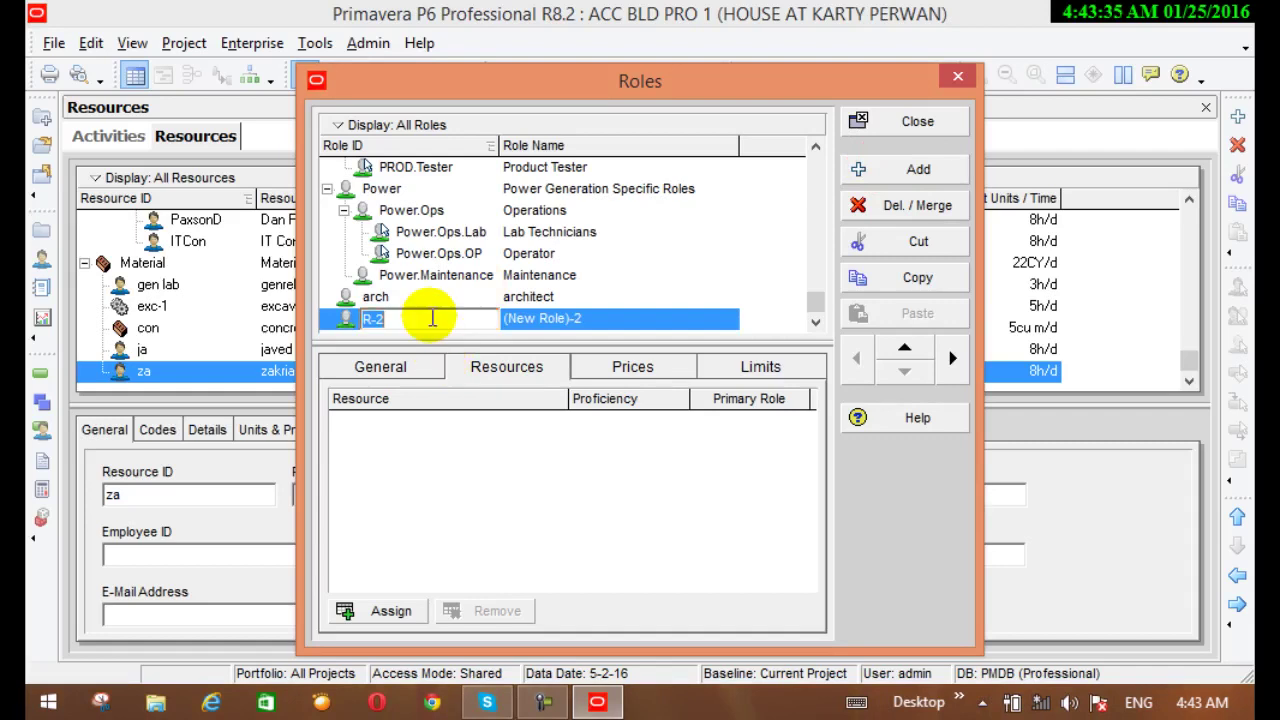
pyautogui.write('sur')
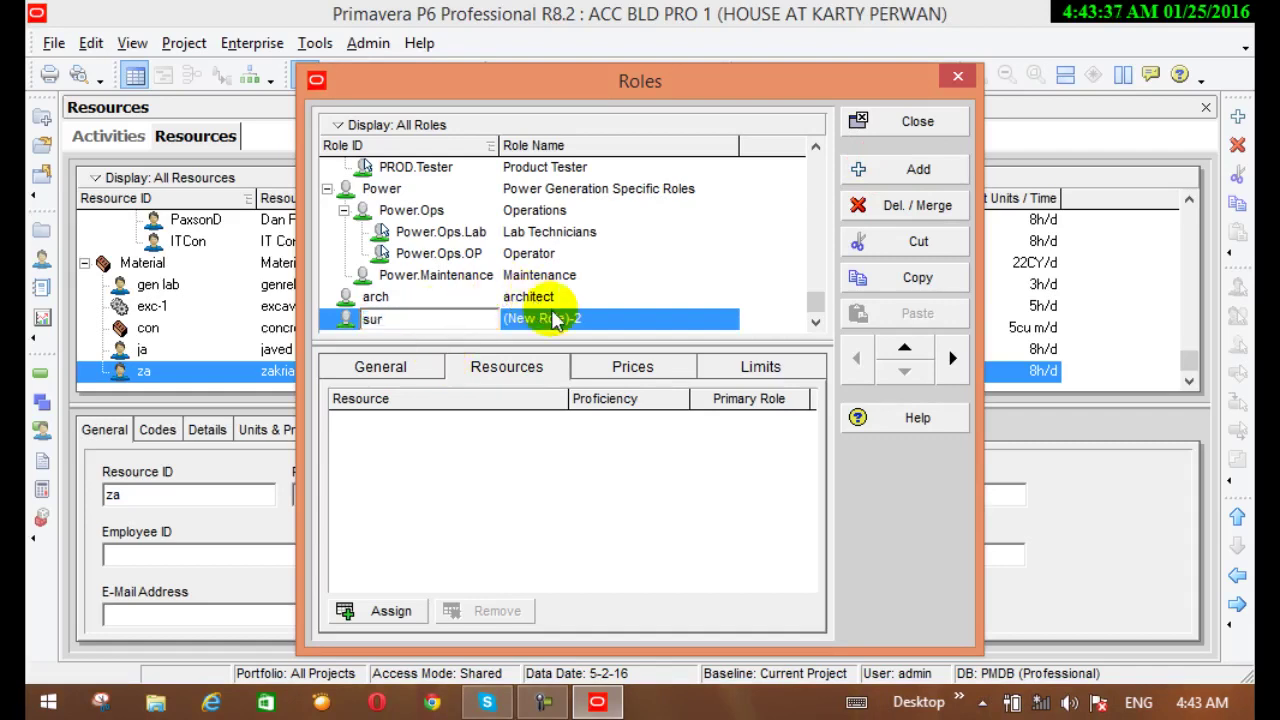
pyautogui.click(593, 320)
pyautogui.click(593, 320)
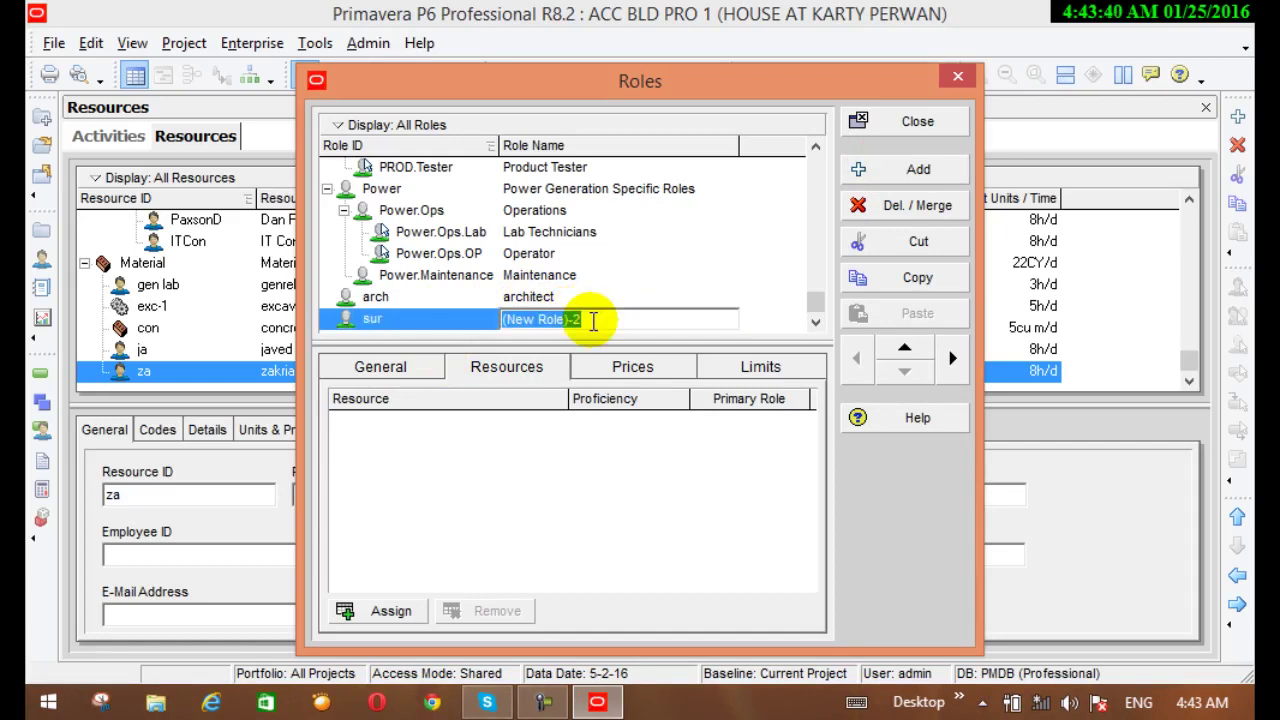
pyautogui.write('surveyer')
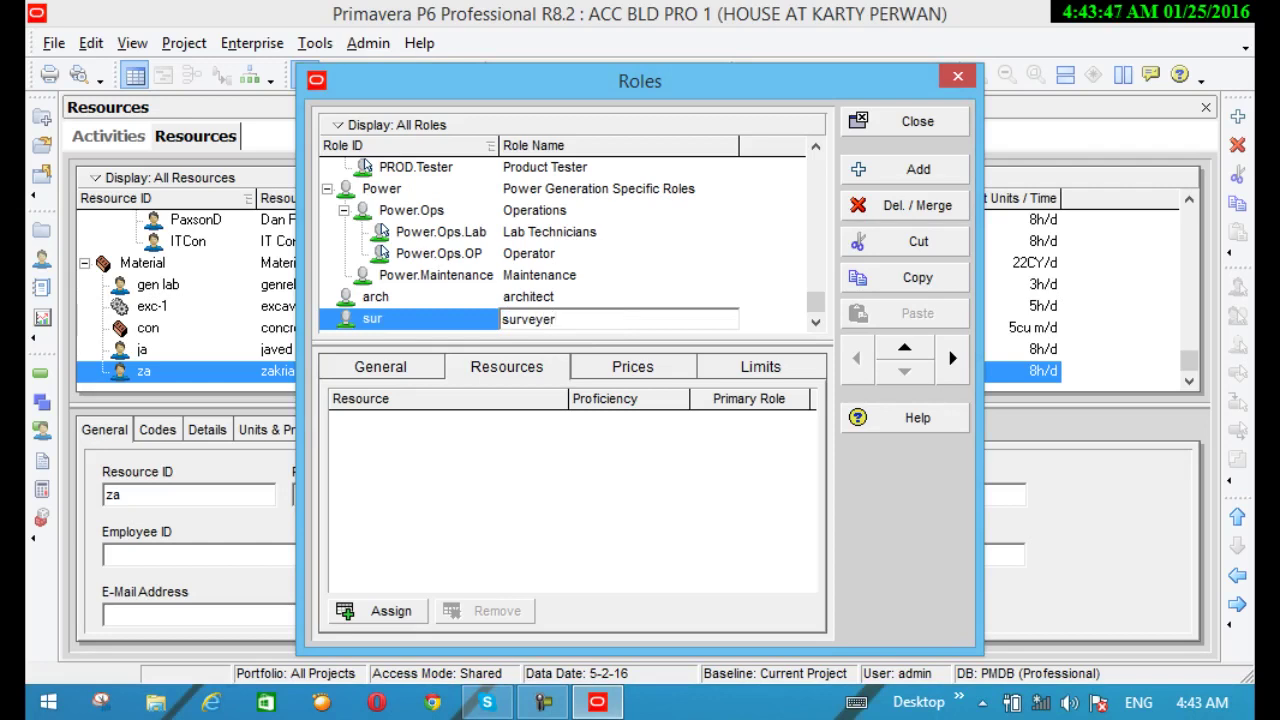
pyautogui.press('Return')
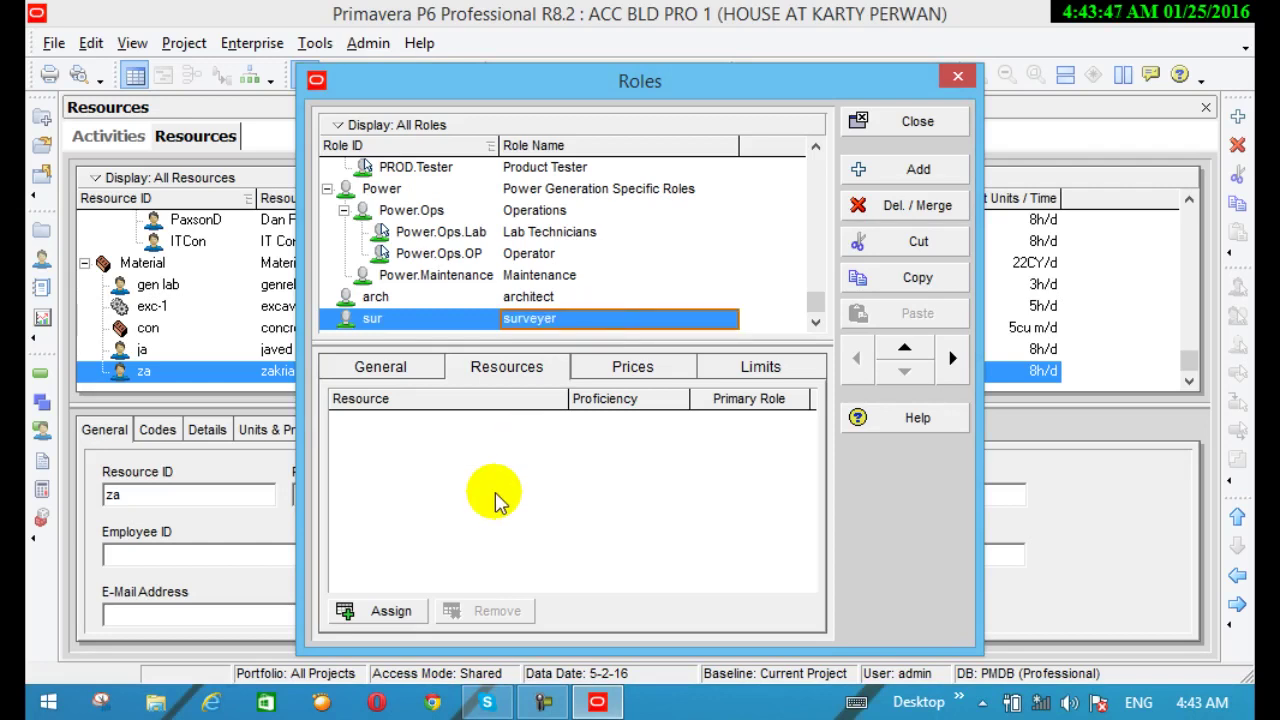
# Step: Assign resource za to the surveyer role
pyautogui.click(391, 618)
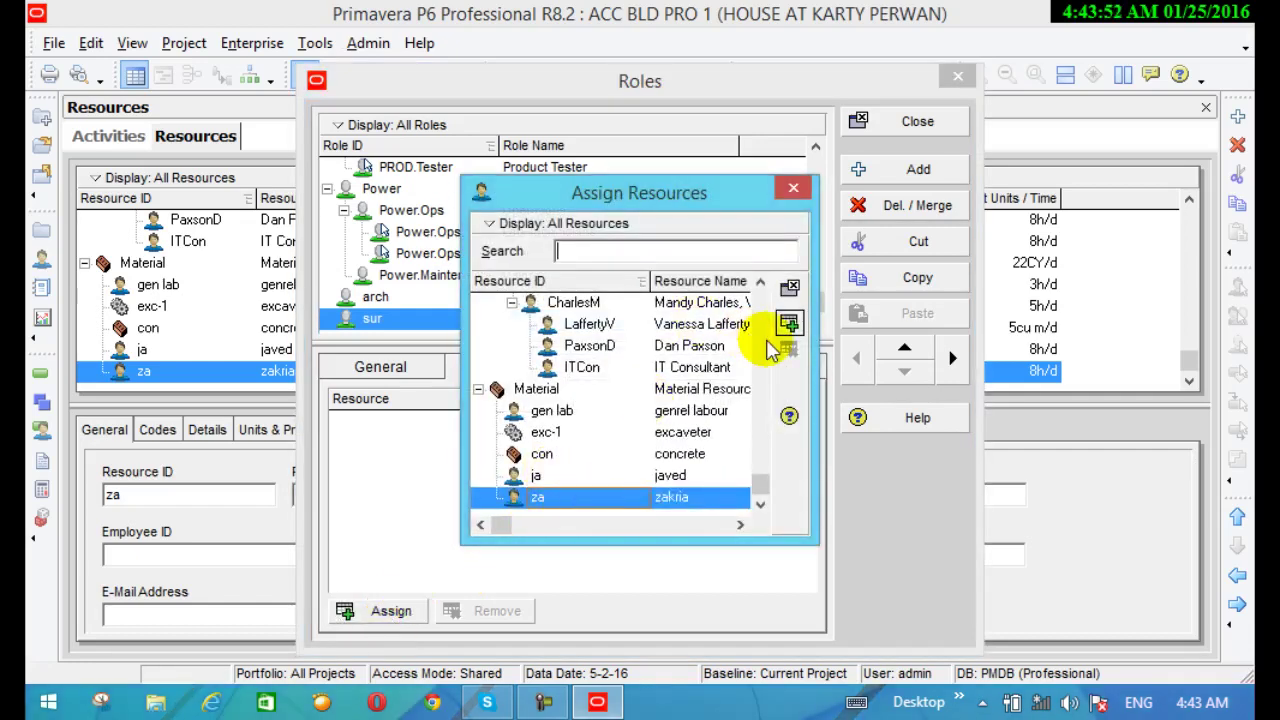
pyautogui.click(788, 328)
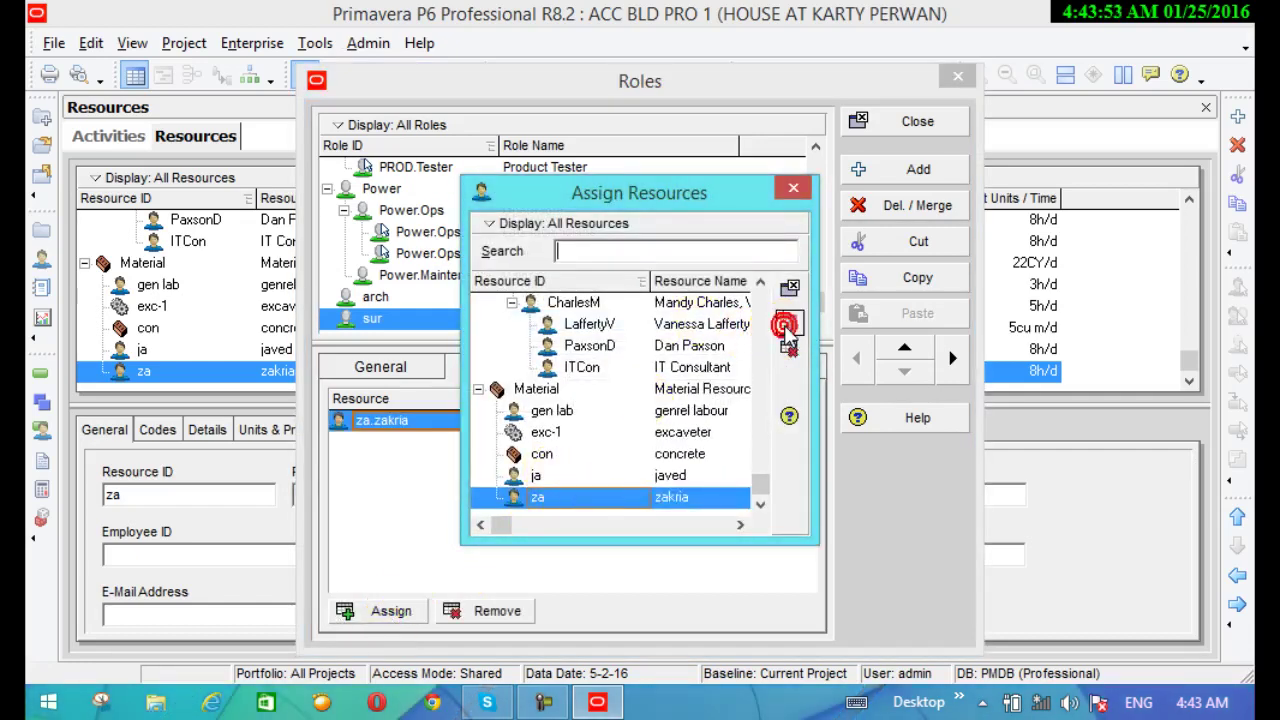
# Step: Close the resource assignment window and the roles window
pyautogui.click(793, 190)
pyautogui.click(793, 190)
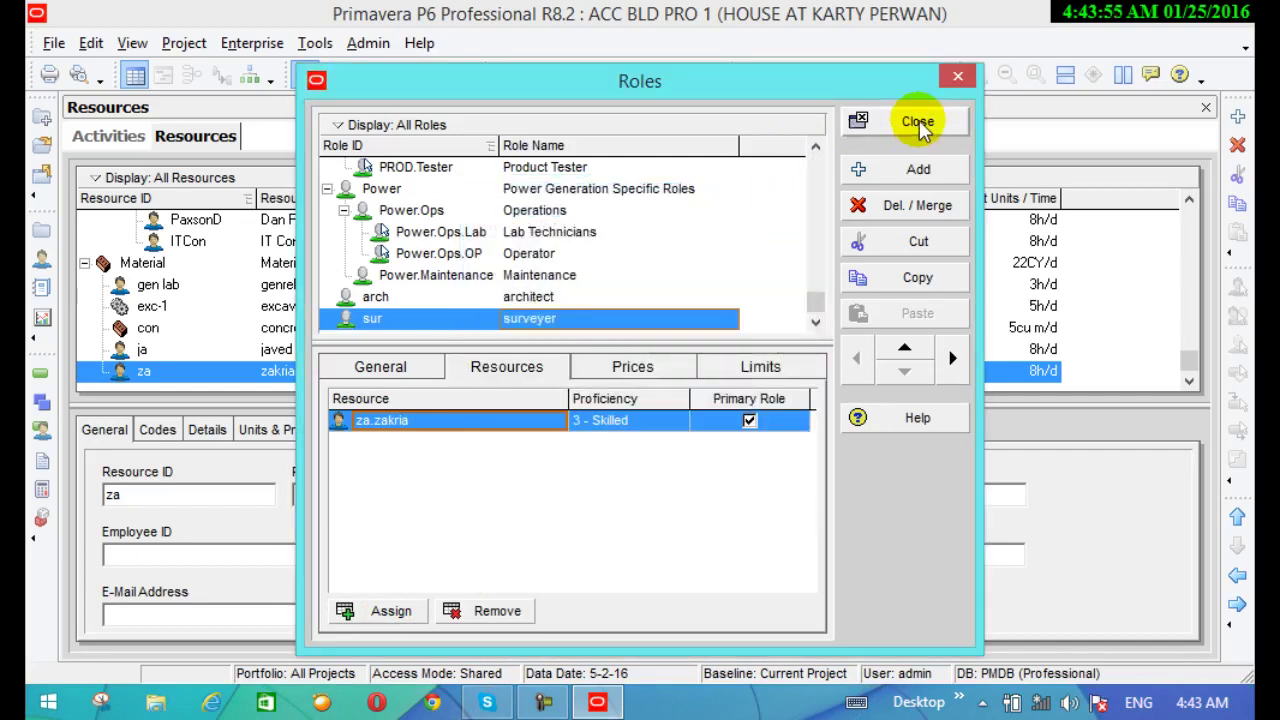
pyautogui.click(917, 122)
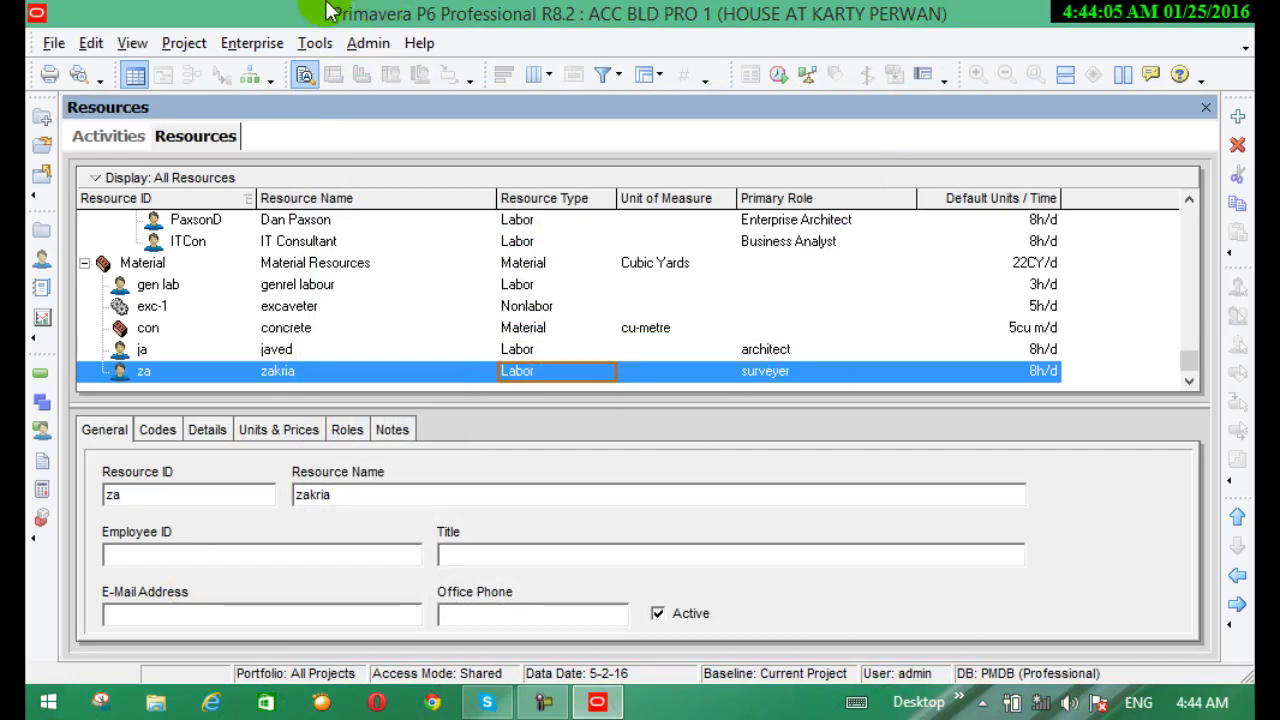
# Step: Reopen the enterprise roles, assign resource za to the architect role as well, and close the role windows
pyautogui.click(260, 44)
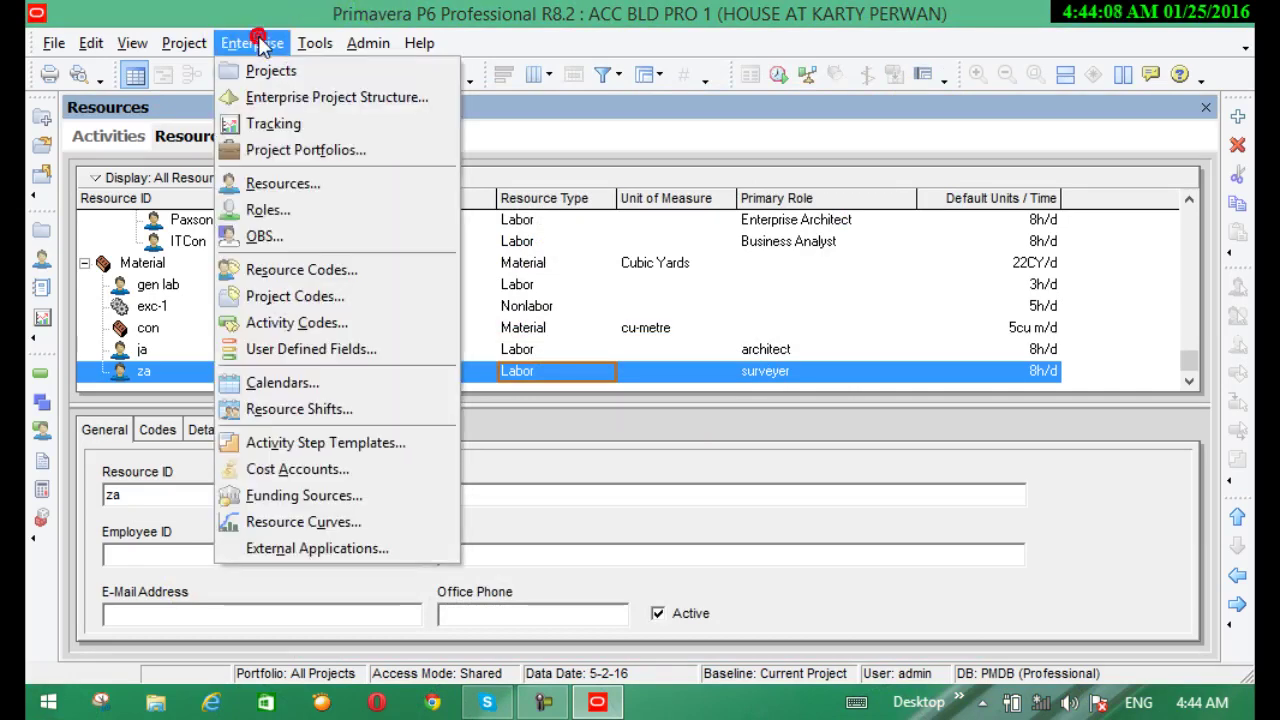
pyautogui.click(262, 218)
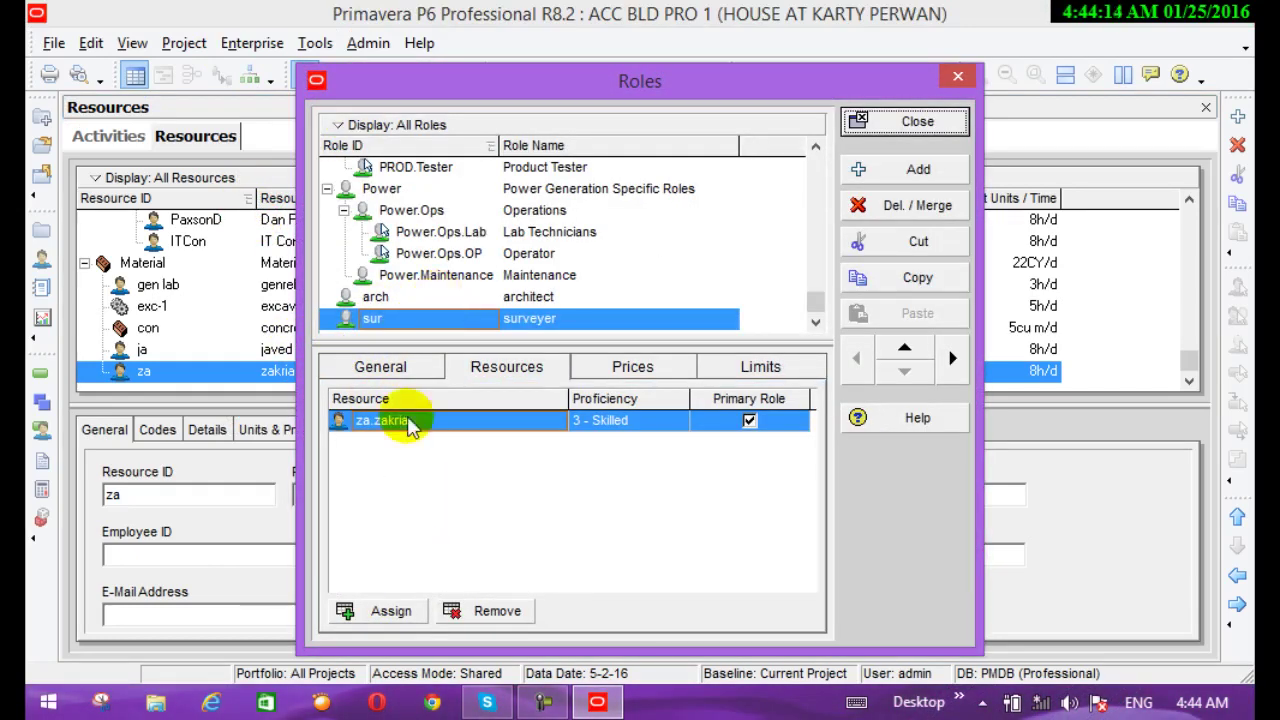
pyautogui.click(395, 296)
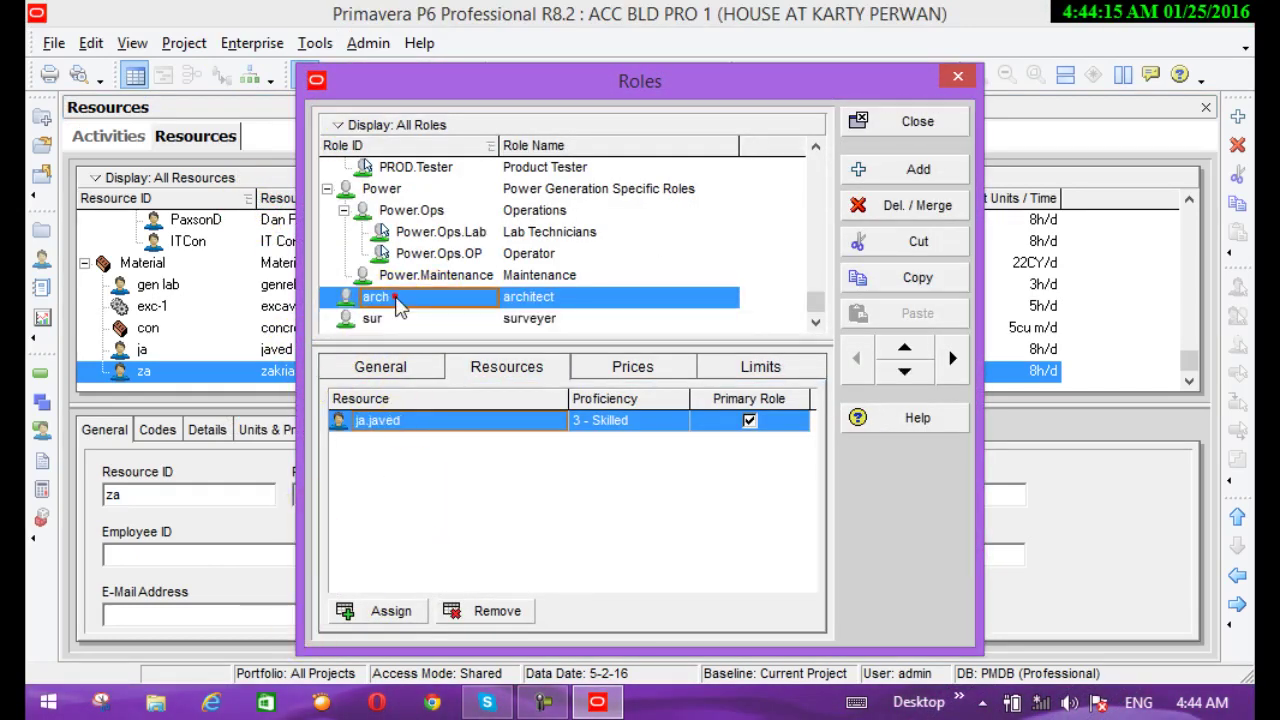
pyautogui.click(350, 610)
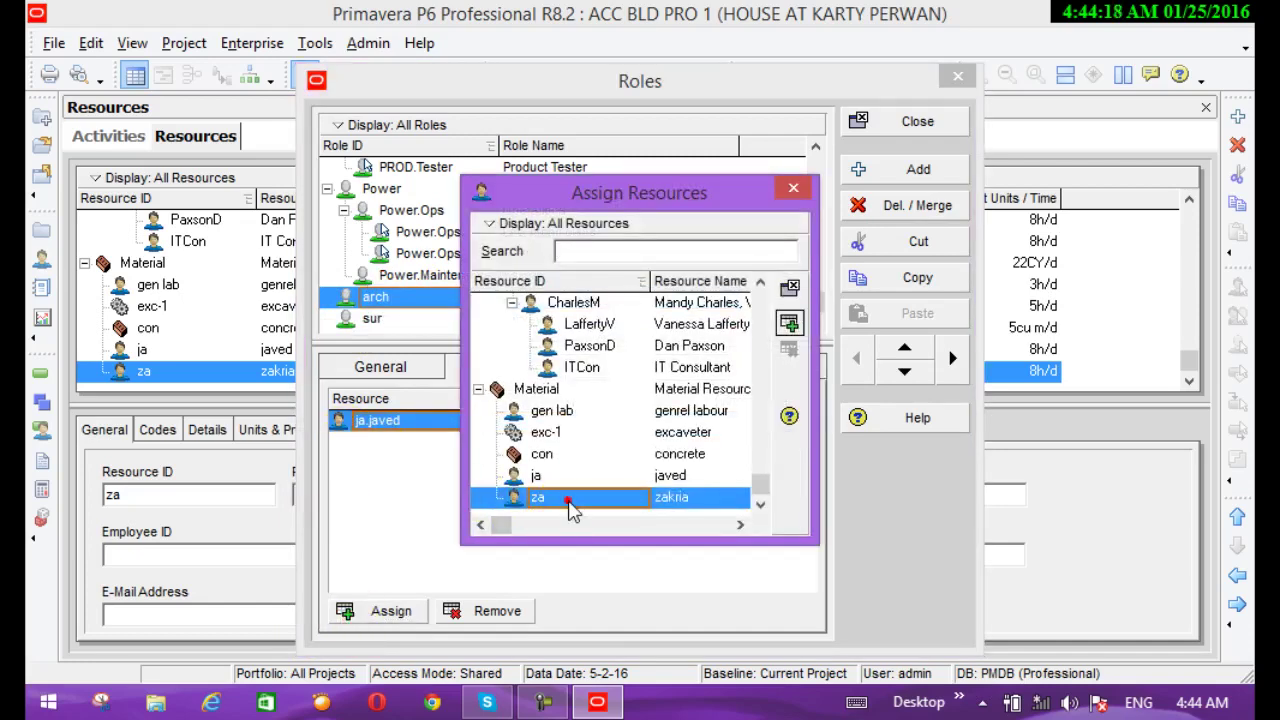
pyautogui.click(569, 500)
pyautogui.click(788, 323)
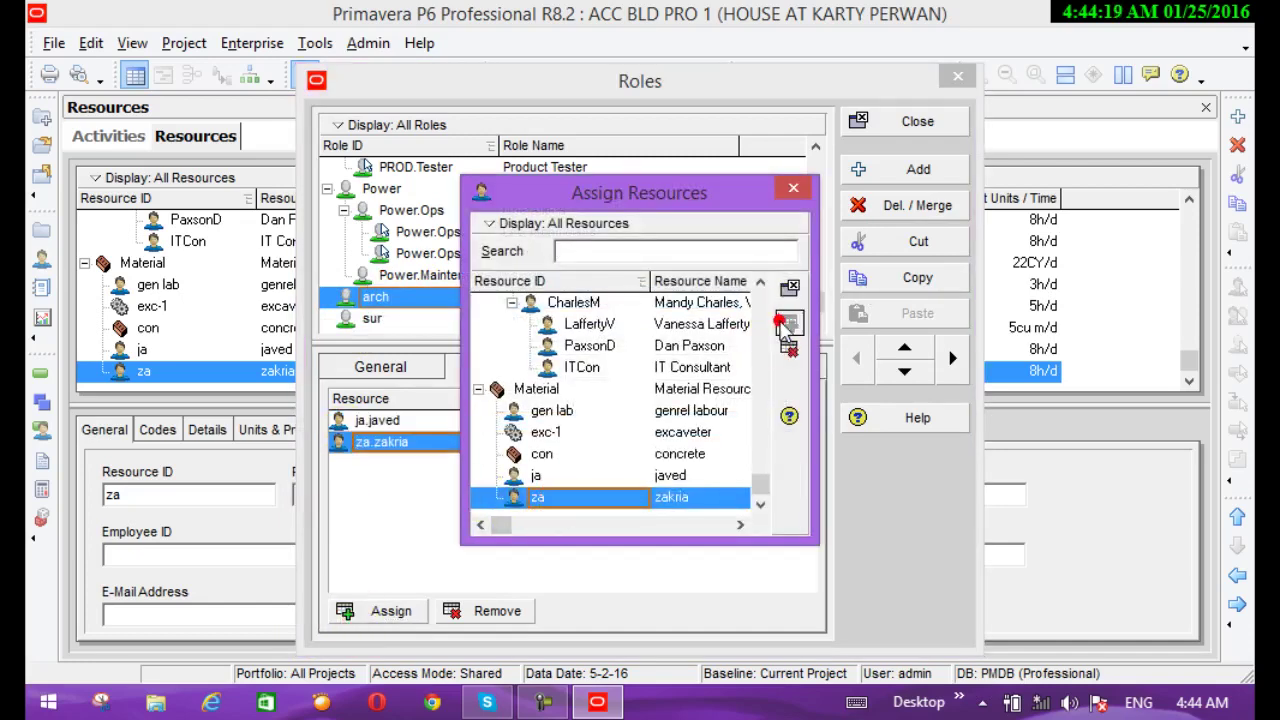
pyautogui.click(793, 189)
pyautogui.click(884, 122)
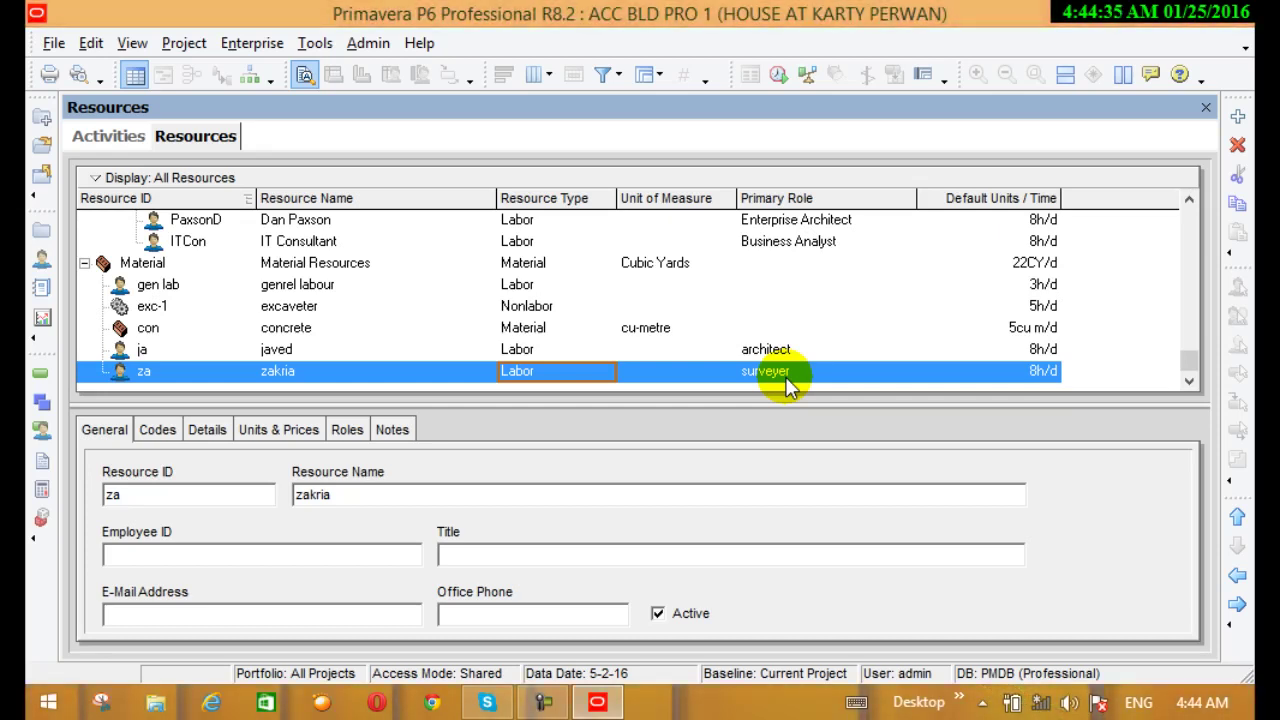
# Step: Show the roles of resource za and set its surveyer proficiency to 1 - Master
pyautogui.click(348, 435)
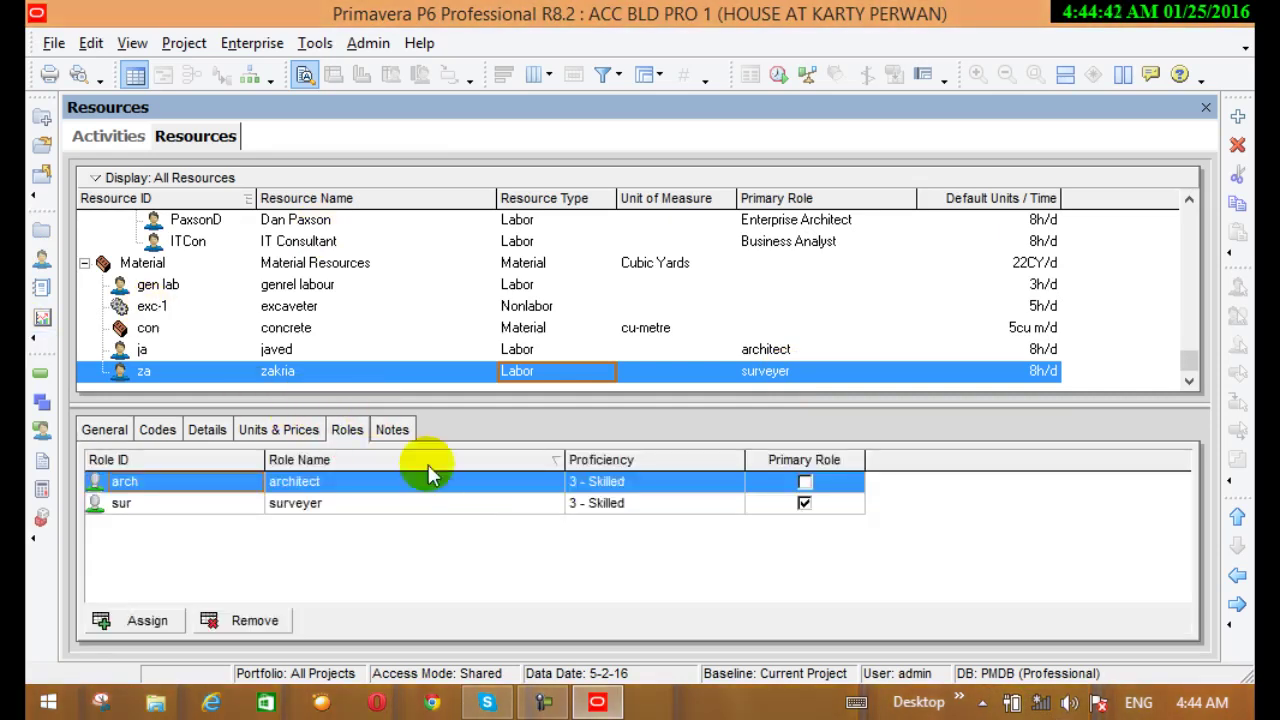
pyautogui.click(323, 516)
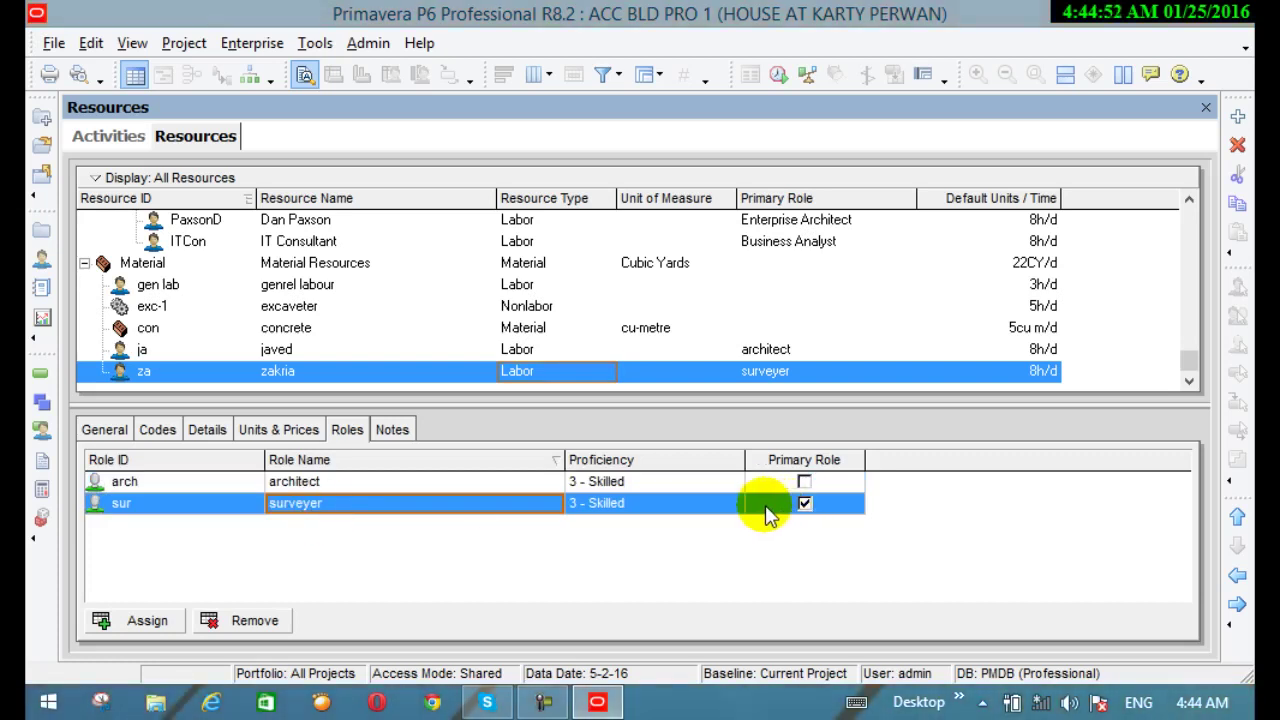
pyautogui.click(722, 497)
pyautogui.click(738, 504)
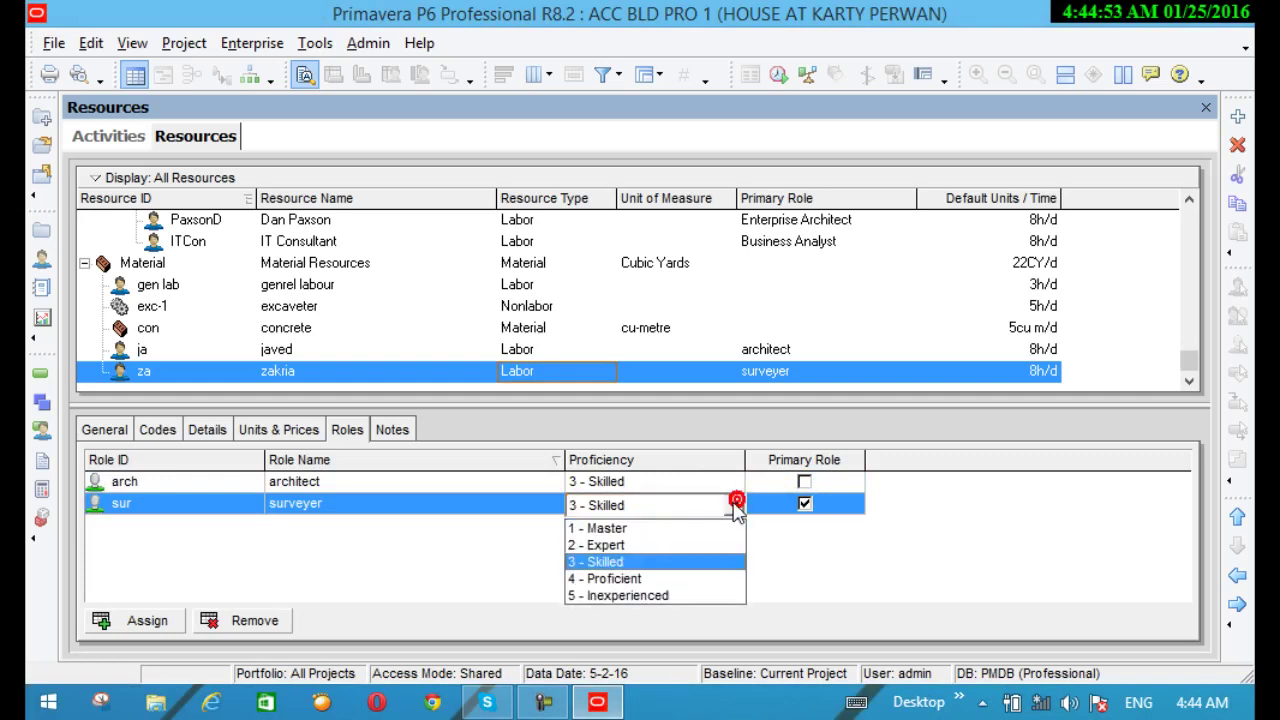
pyautogui.click(677, 530)
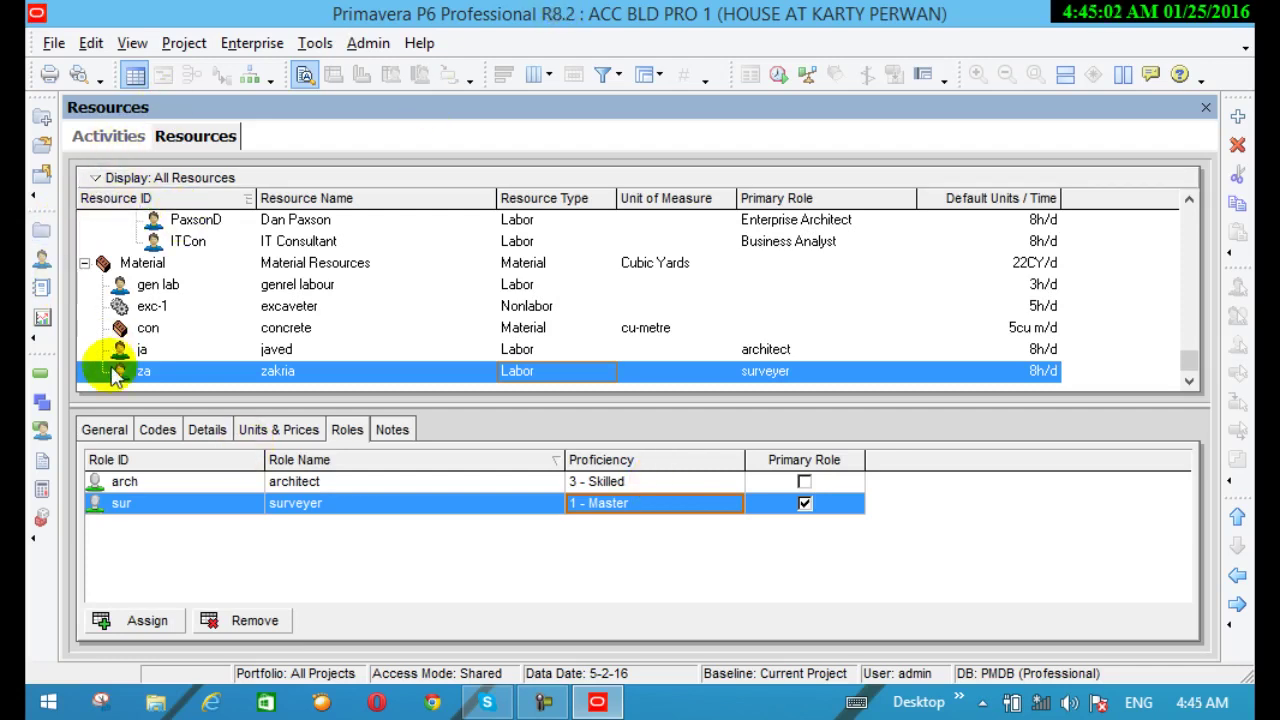
# Step: Go to the project activities, show the resource assignments of A1000 PRELIMINARY SURVEY, and enlarge the activity details area
pyautogui.click(54, 368)
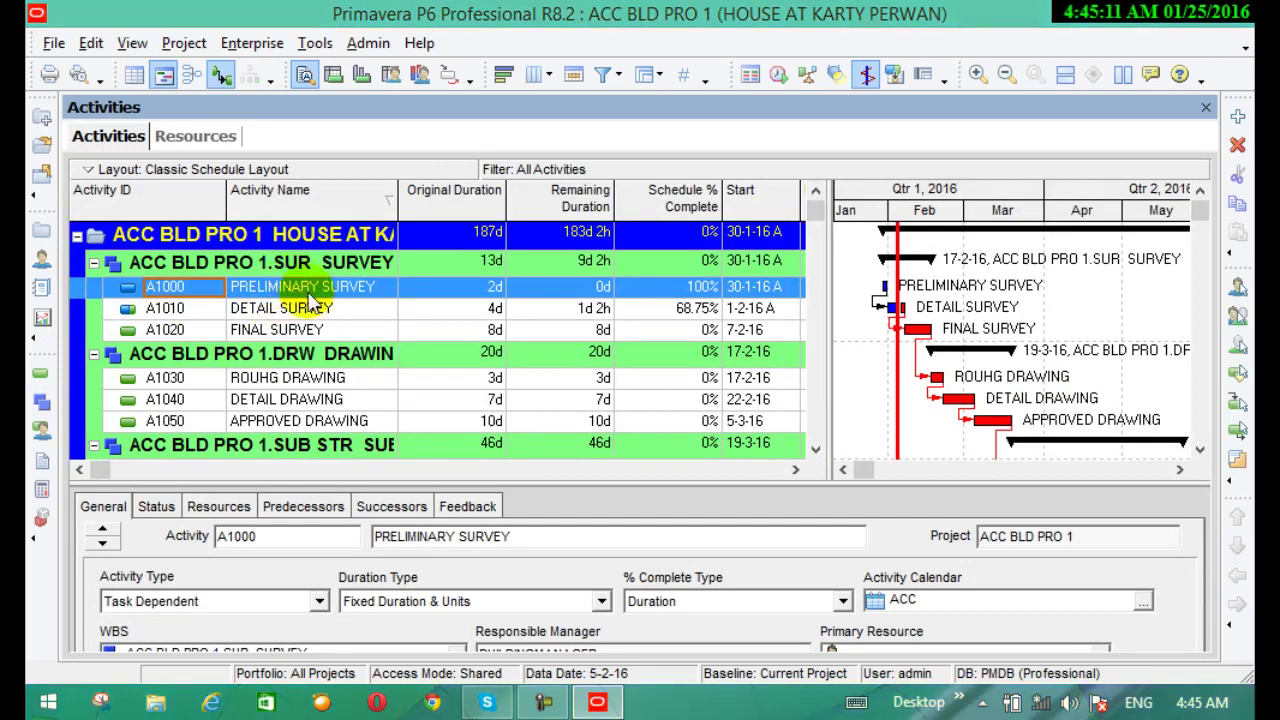
pyautogui.click(340, 292)
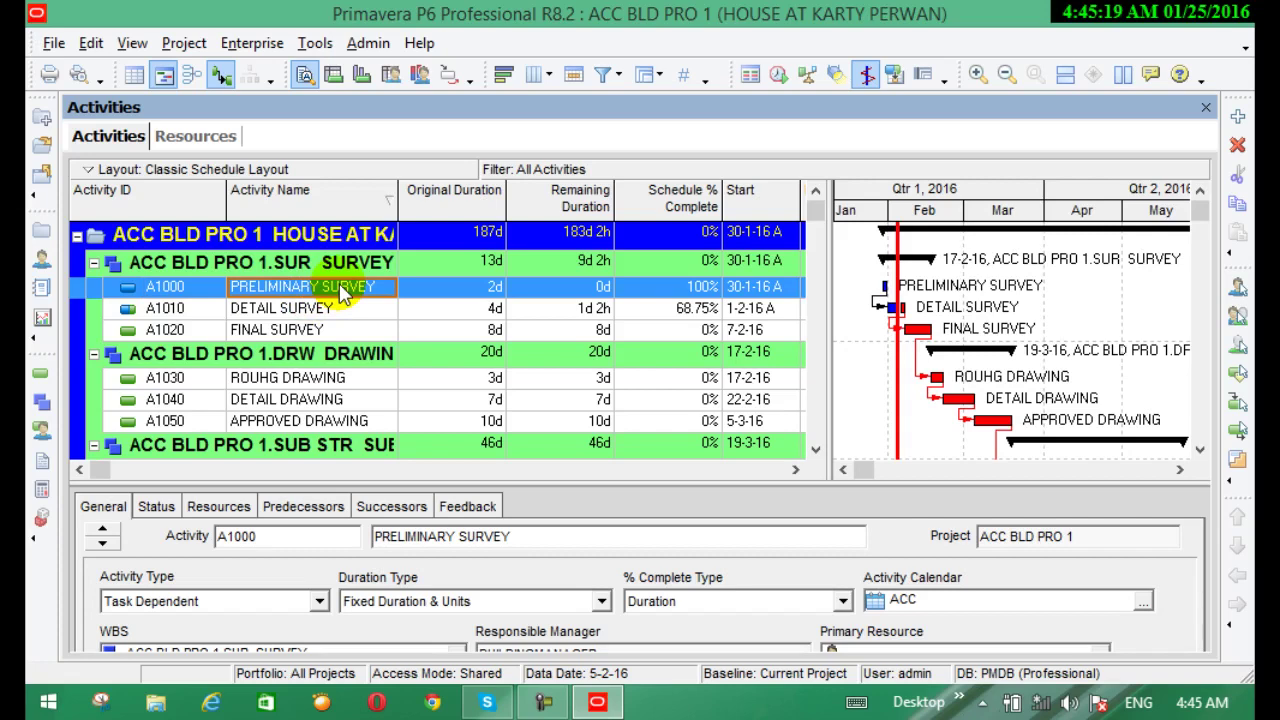
pyautogui.click(213, 513)
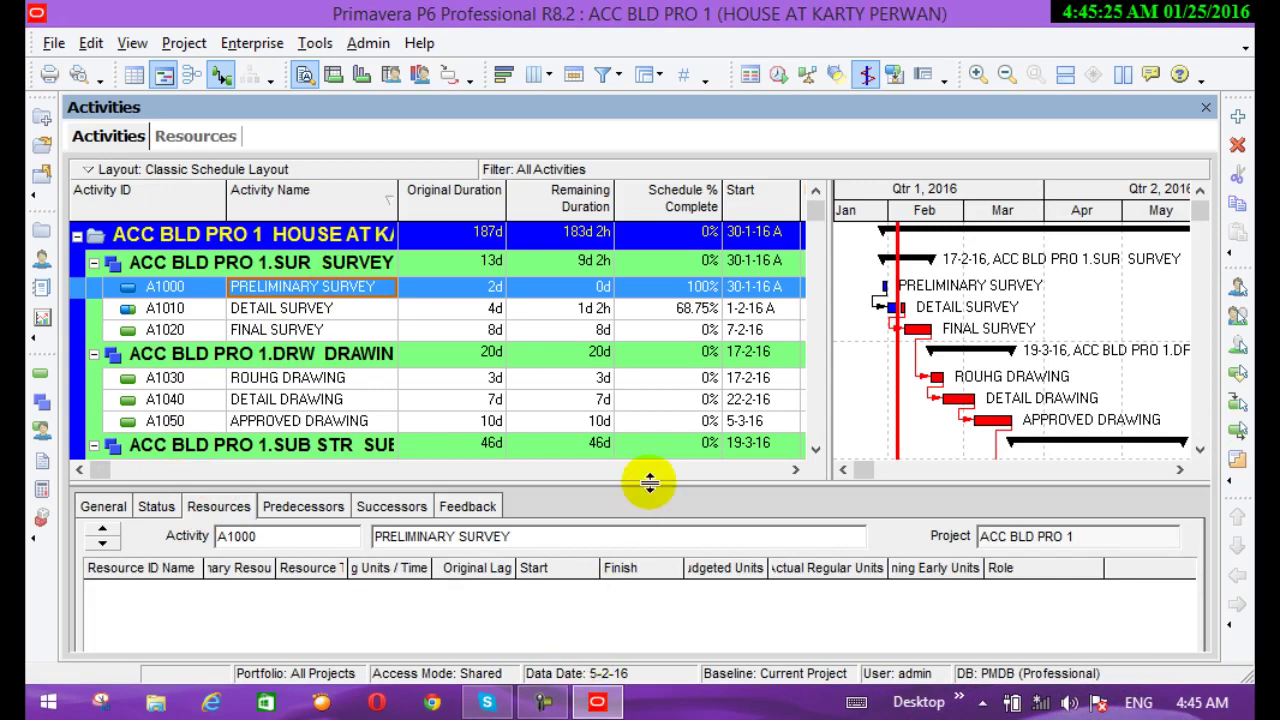
pyautogui.moveTo(651, 483); pyautogui.dragTo(656, 358)
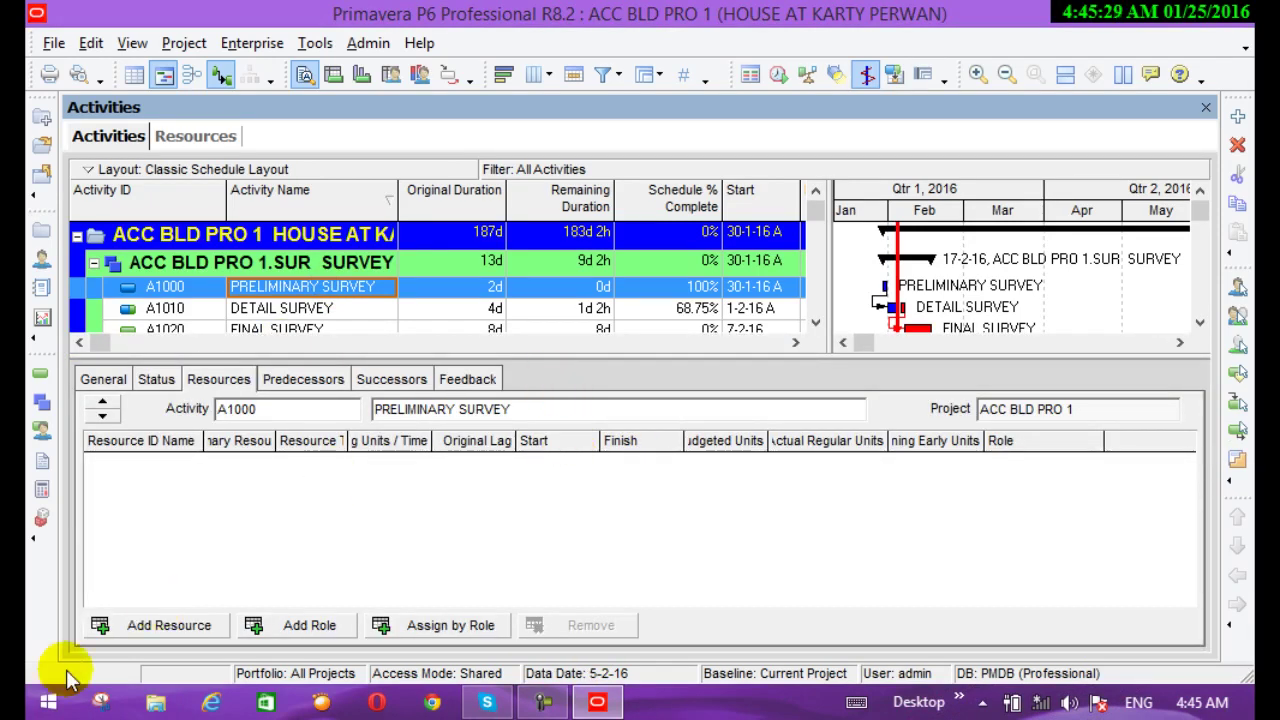
# Step: Assign resource za to activity A1000 PRELIMINARY SURVEY
pyautogui.click(194, 636)
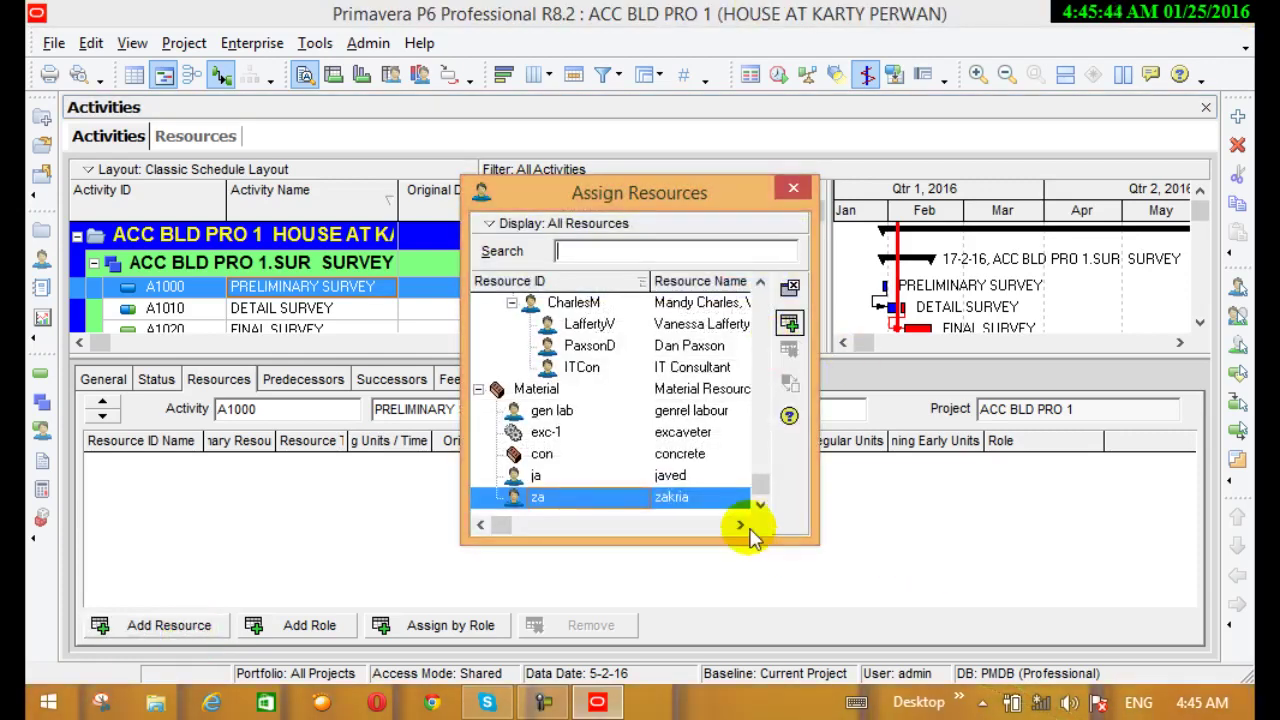
pyautogui.scroll(2, 762, 480)
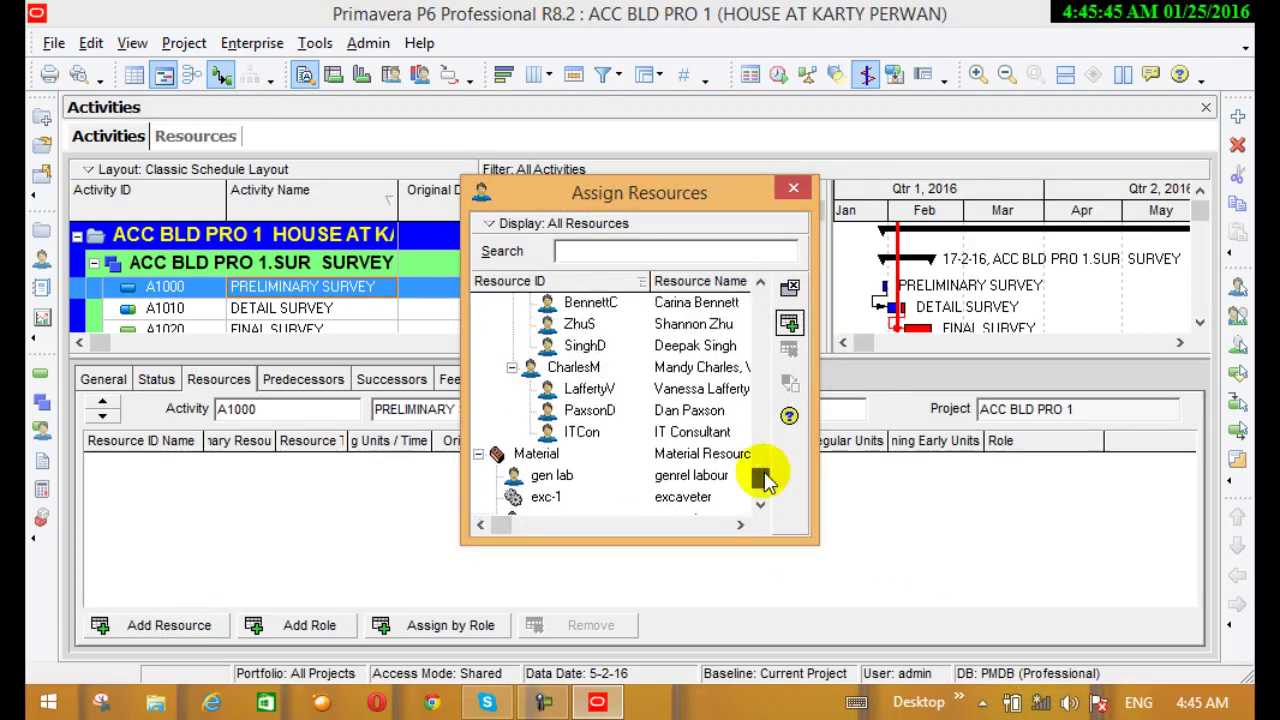
pyautogui.scroll(-2, 765, 495)
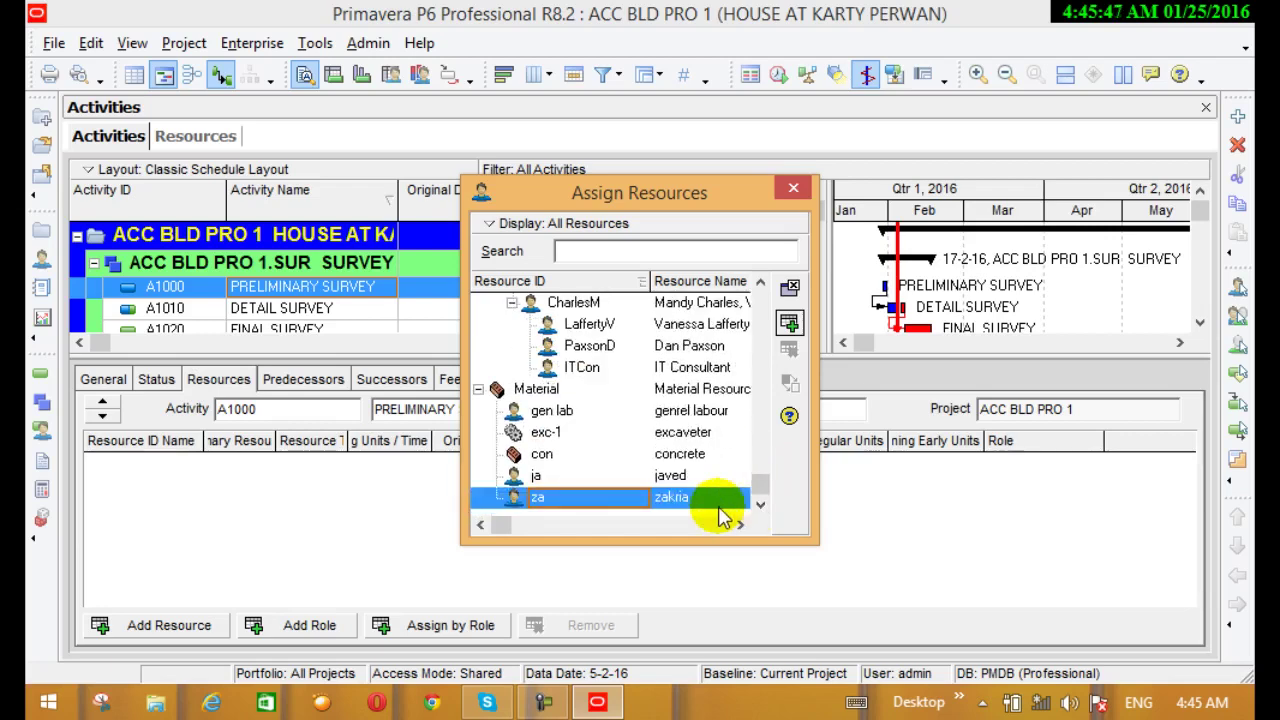
pyautogui.click(635, 501)
pyautogui.click(790, 322)
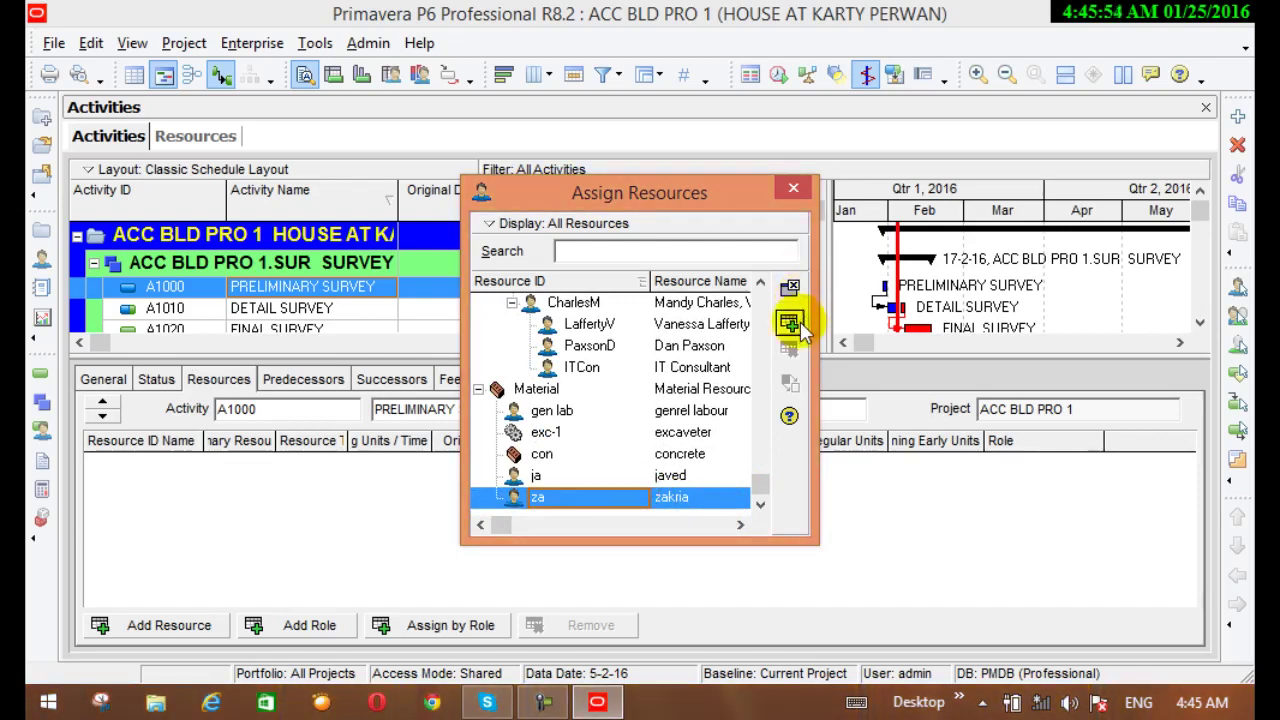
pyautogui.click(790, 322)
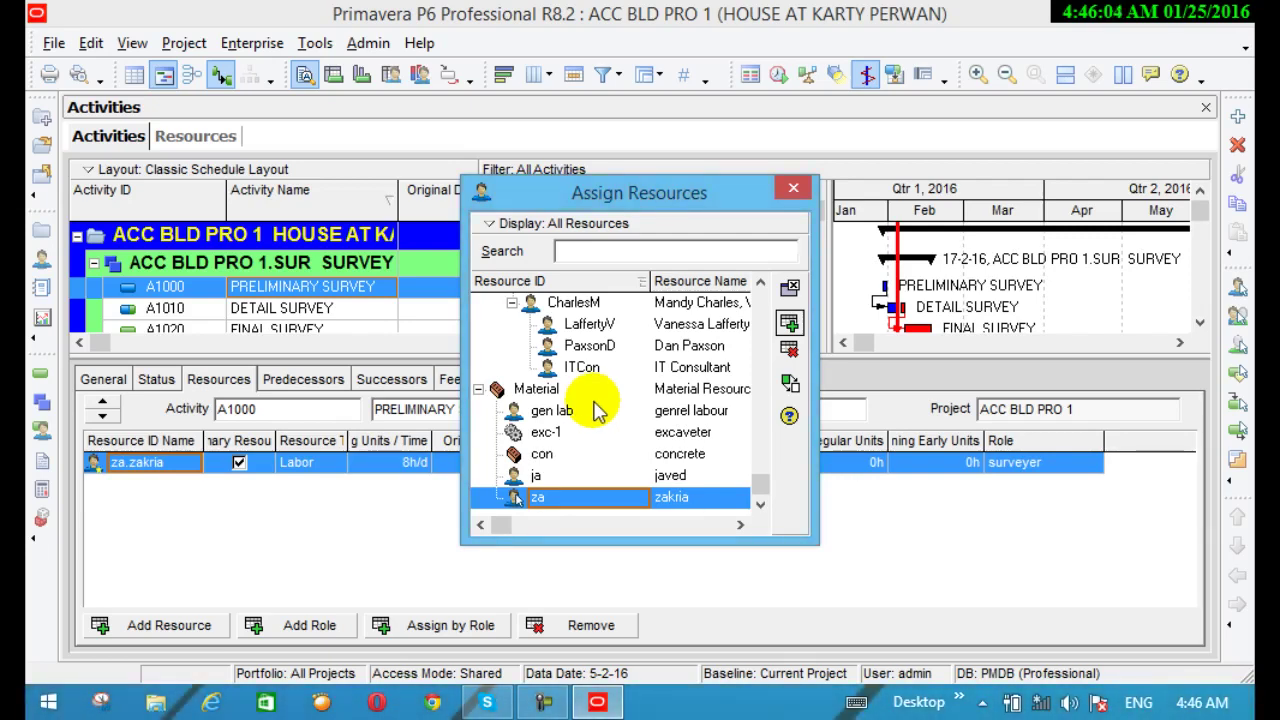
# Step: Assign the gen lab resource twice to activity A1000 and close the resource assignment window
pyautogui.click(562, 412)
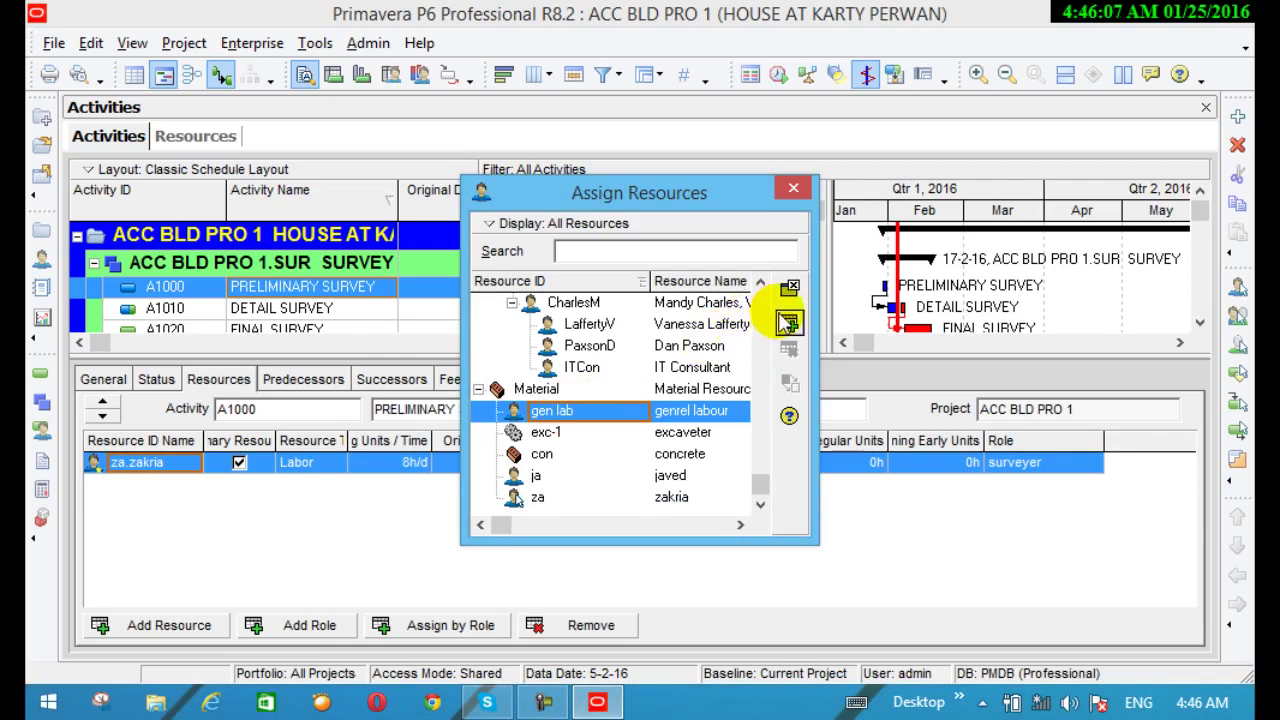
pyautogui.click(790, 321)
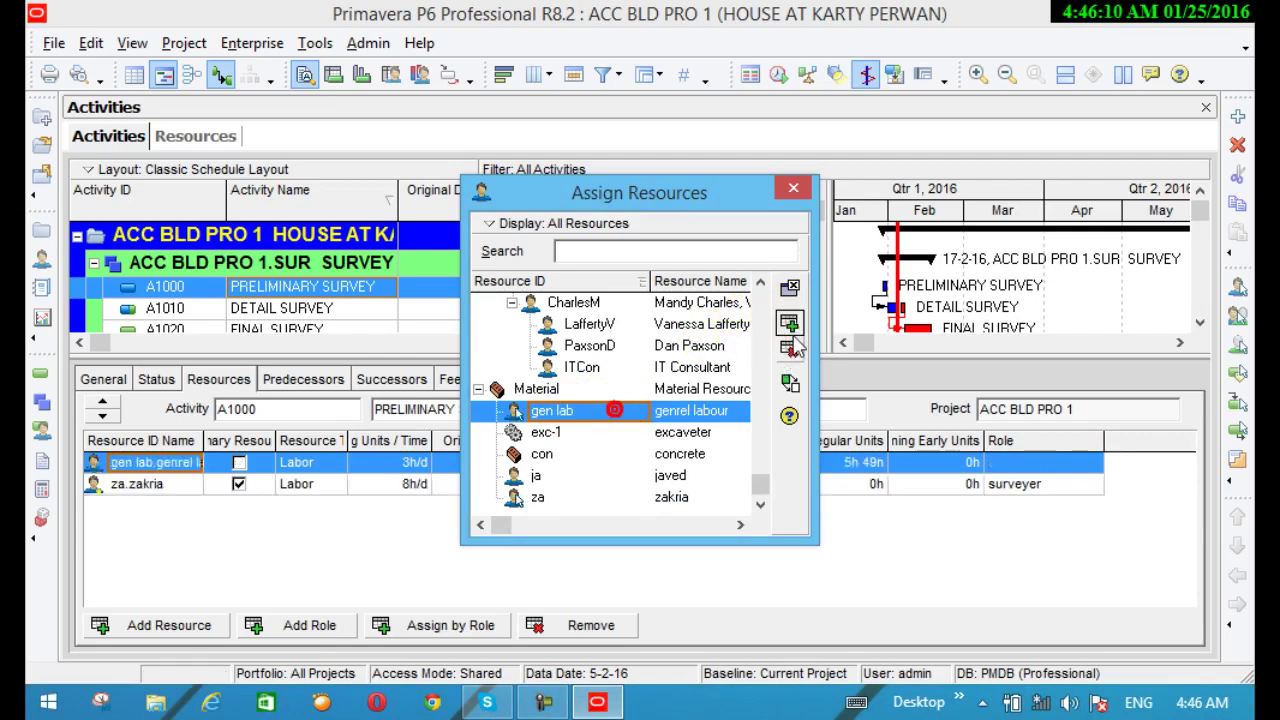
pyautogui.click(790, 321)
pyautogui.click(793, 183)
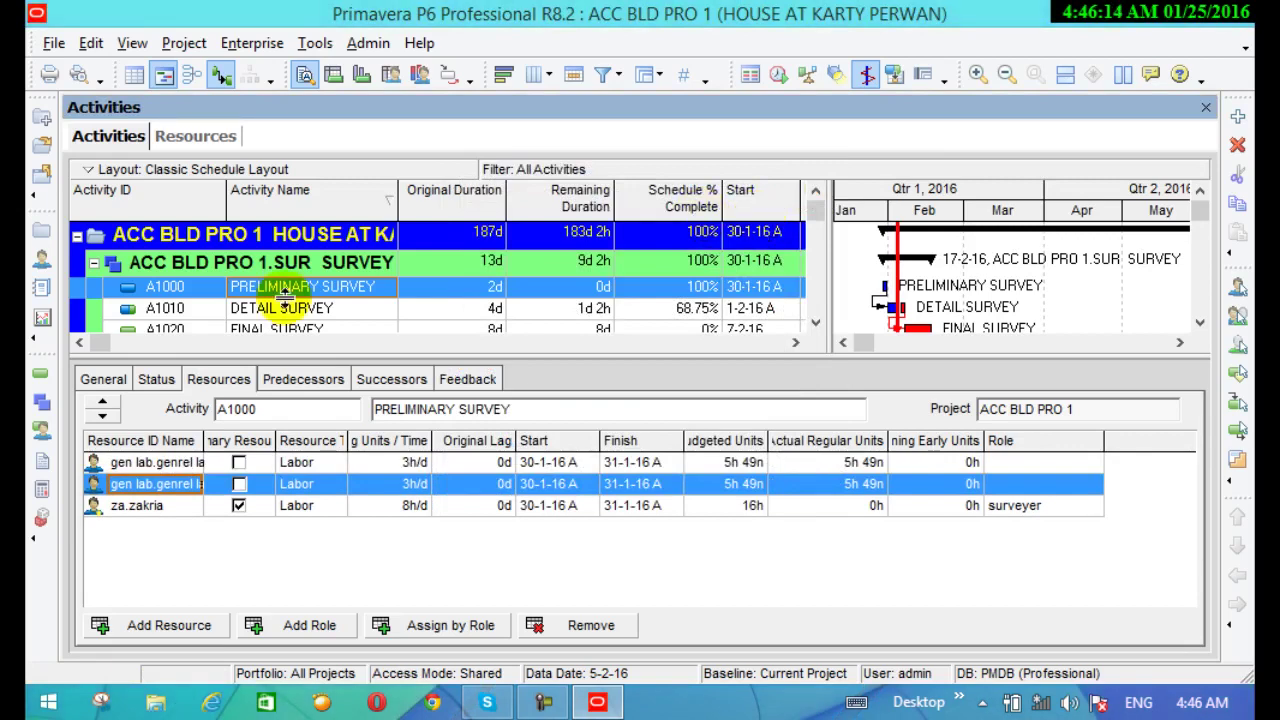
# Step: Check the primary resource and resource assignments of activity A1000, and look through the survey and drawing activities
pyautogui.click(108, 380)
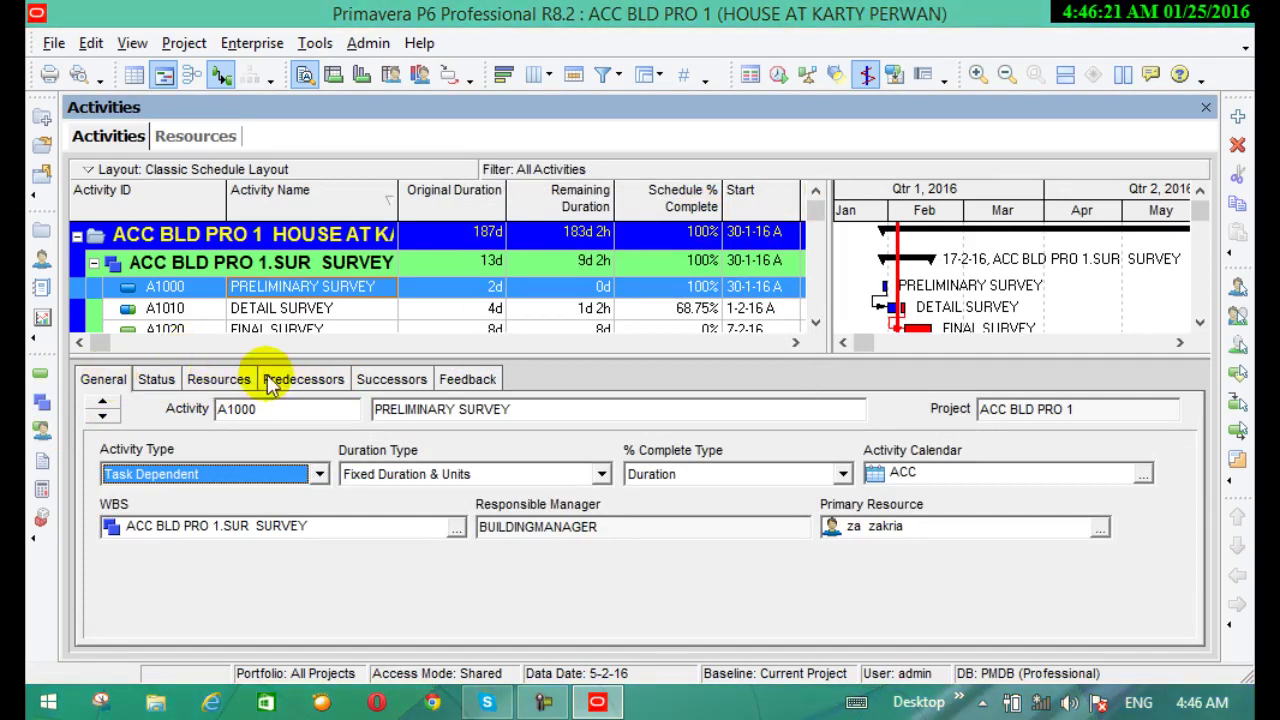
pyautogui.click(220, 380)
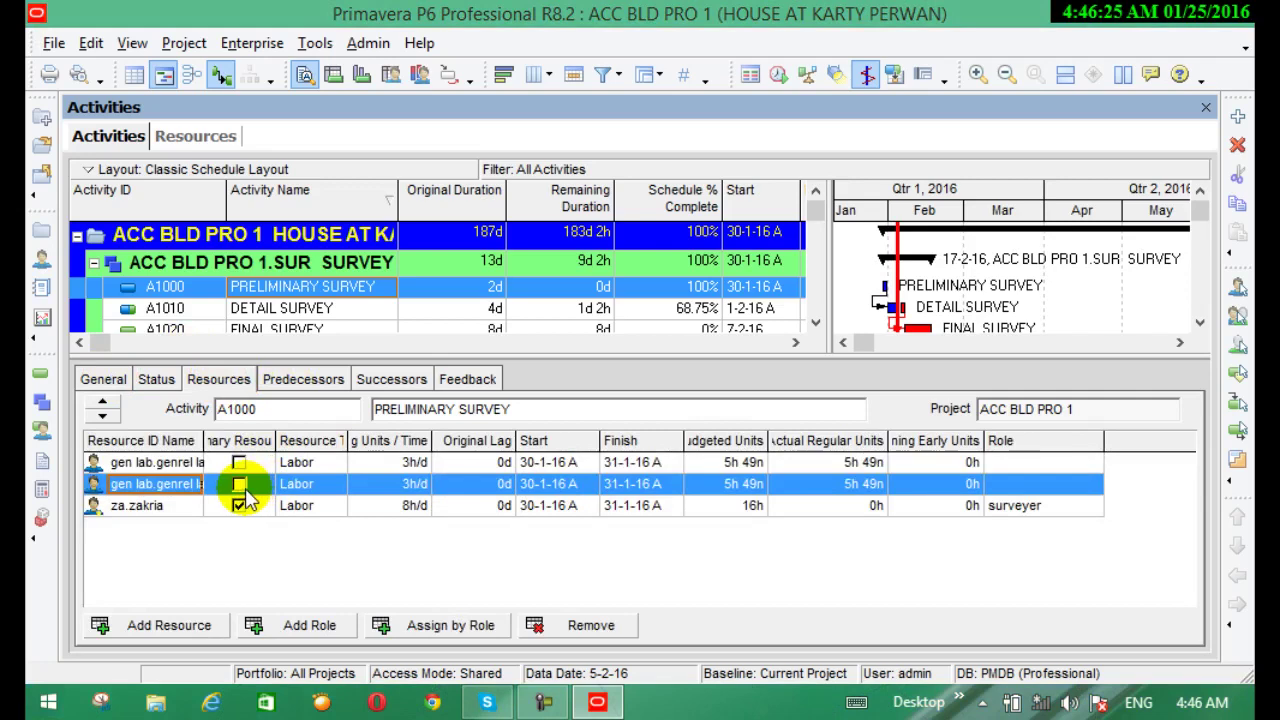
pyautogui.click(815, 322)
pyautogui.click(815, 322)
pyautogui.click(815, 322)
pyautogui.click(815, 322)
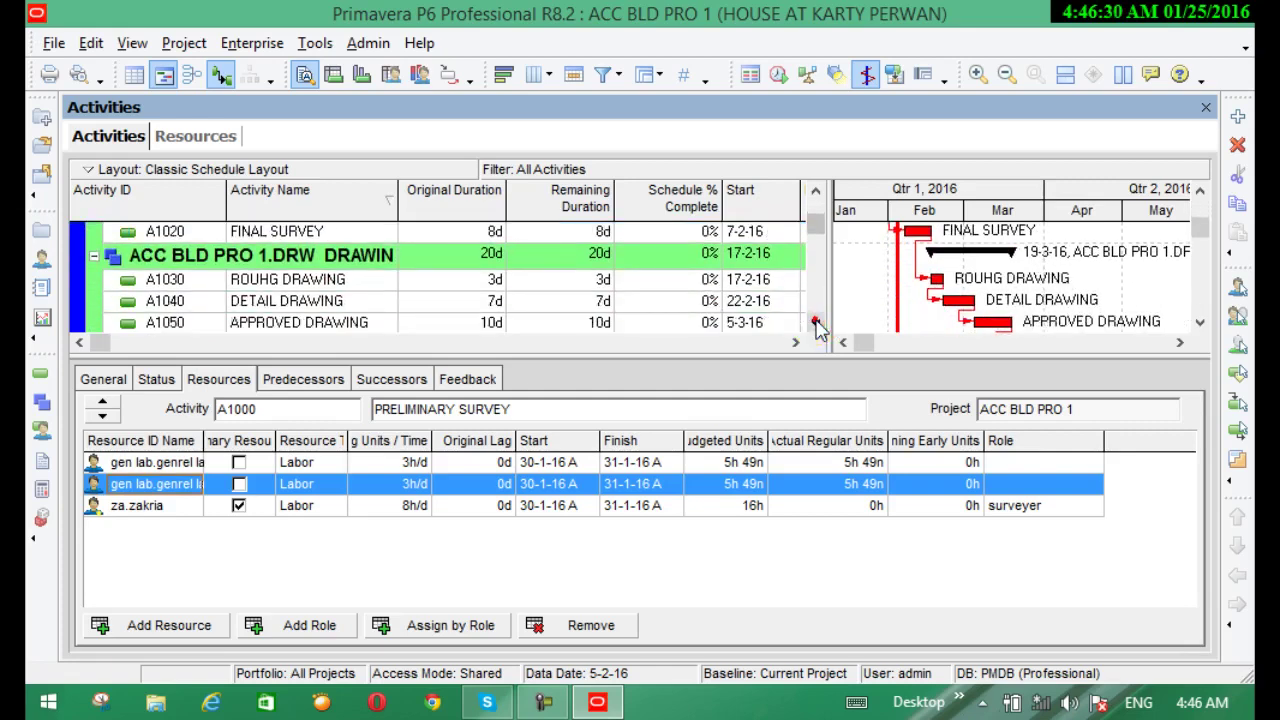
pyautogui.click(815, 192)
pyautogui.click(815, 192)
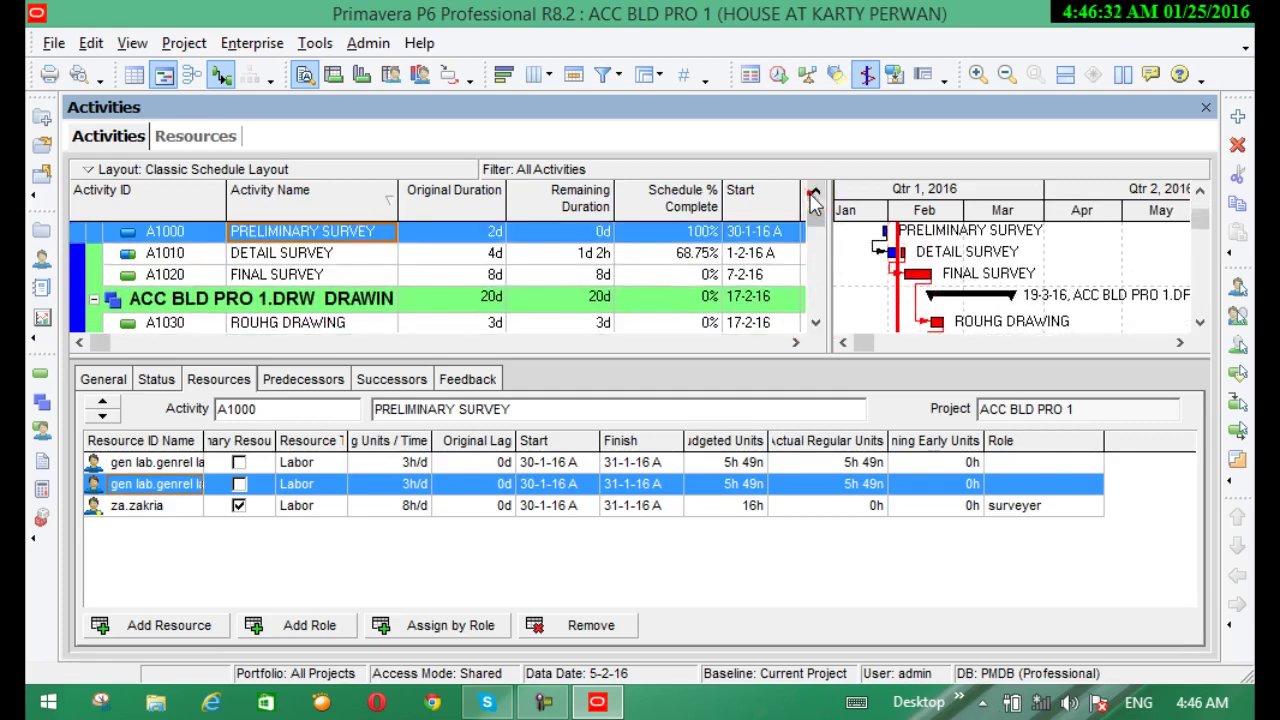
# Step: Select activity A1110, BRICK WORK IN SUPER STRUCTURE, in the superstructure section of the activity list
pyautogui.click(815, 192)
pyautogui.click(815, 322)
pyautogui.click(815, 322)
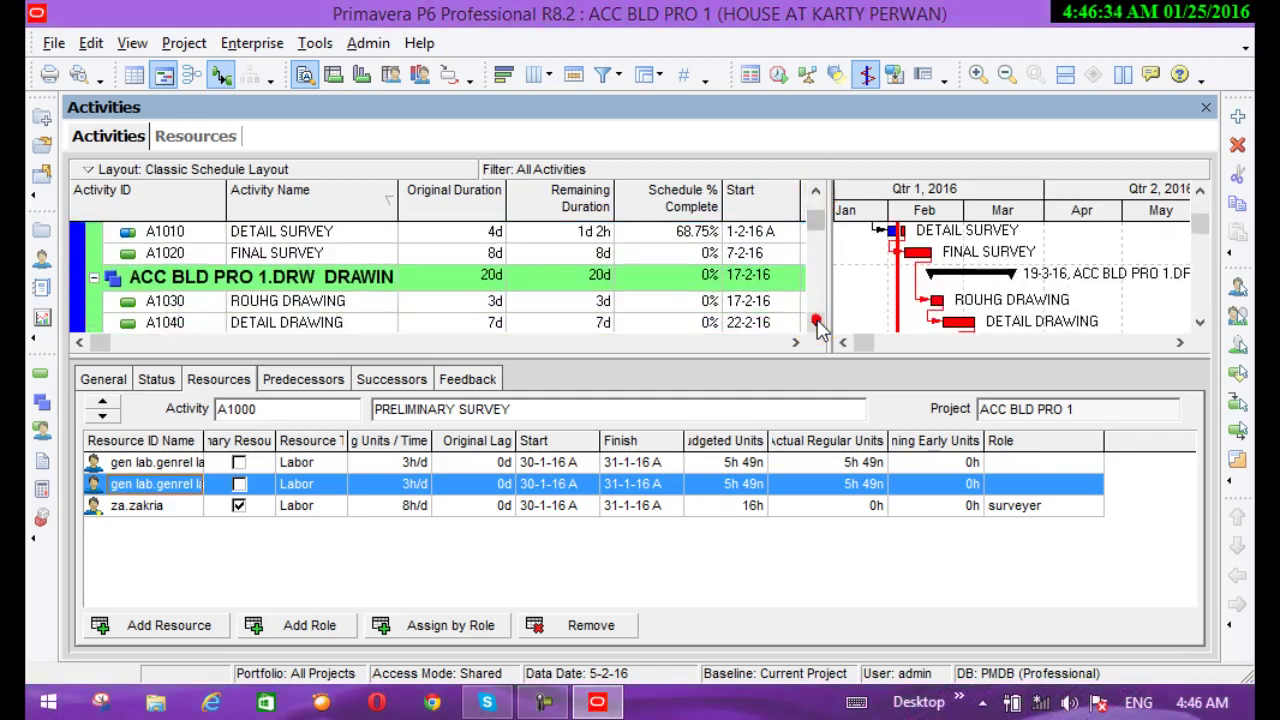
pyautogui.click(815, 322)
pyautogui.click(815, 322)
pyautogui.click(815, 322)
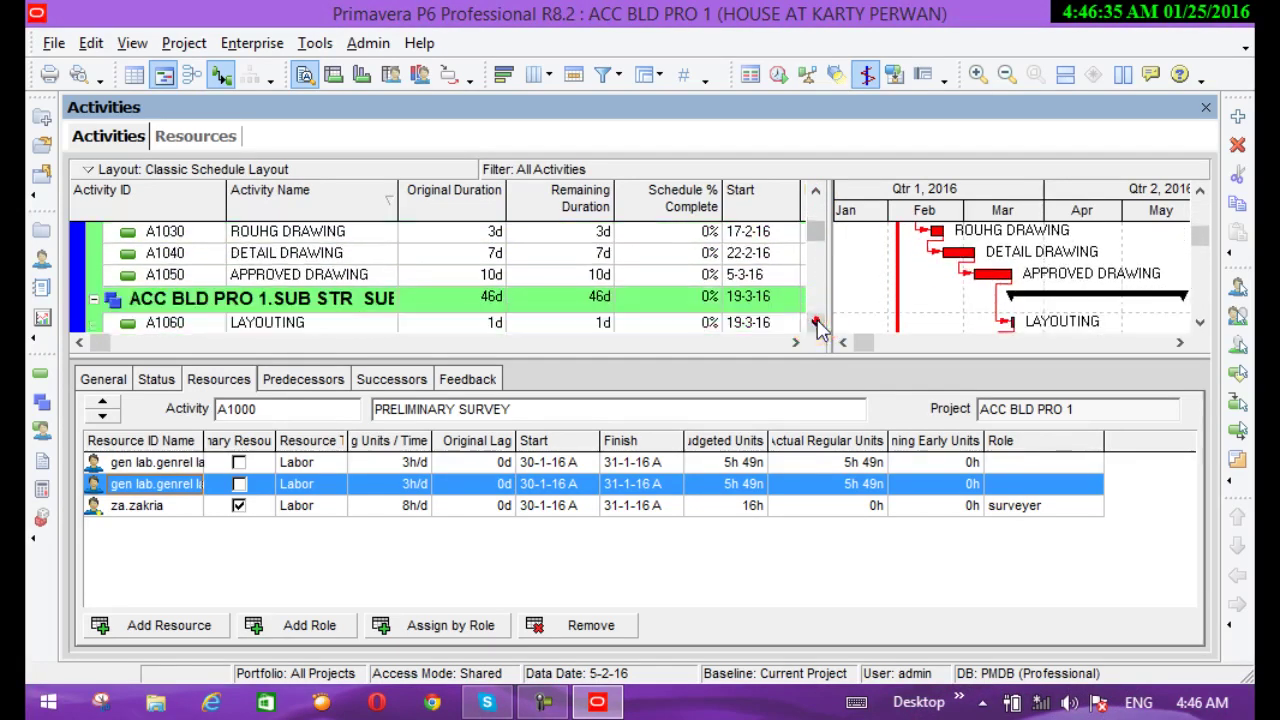
pyautogui.click(815, 322)
pyautogui.click(815, 322)
pyautogui.click(815, 322)
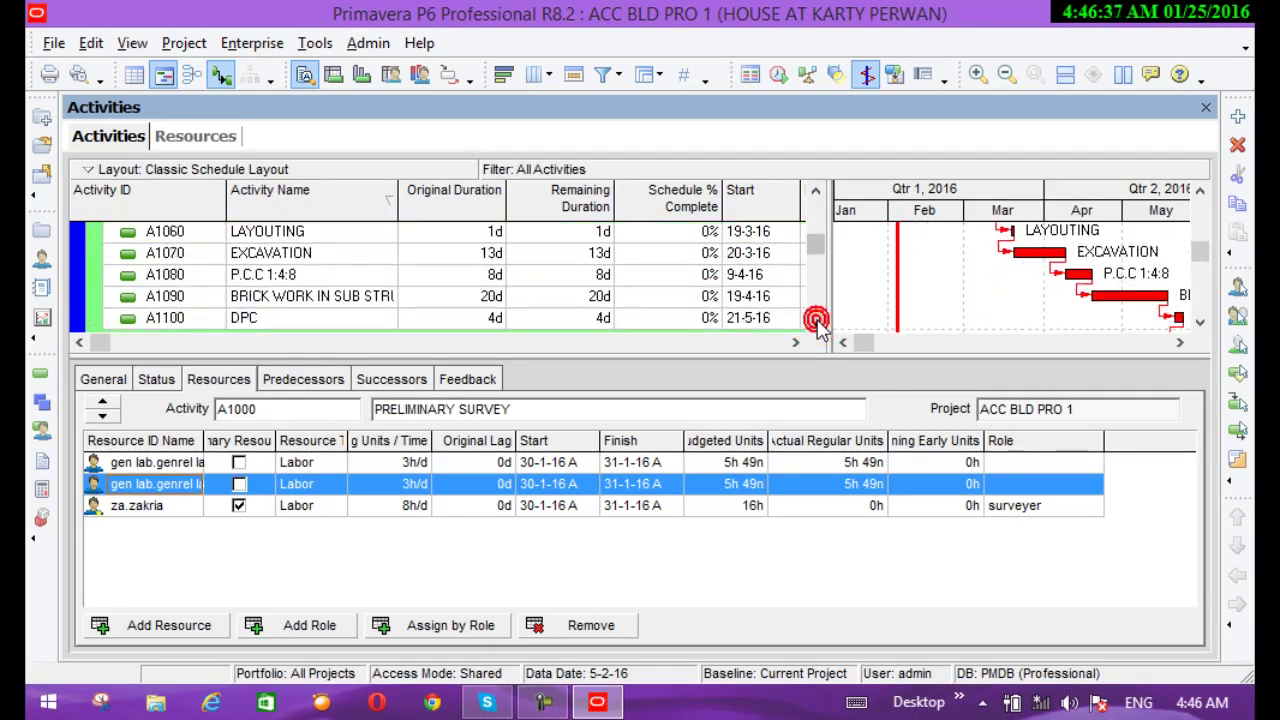
pyautogui.click(815, 322)
pyautogui.click(815, 322)
pyautogui.click(815, 322)
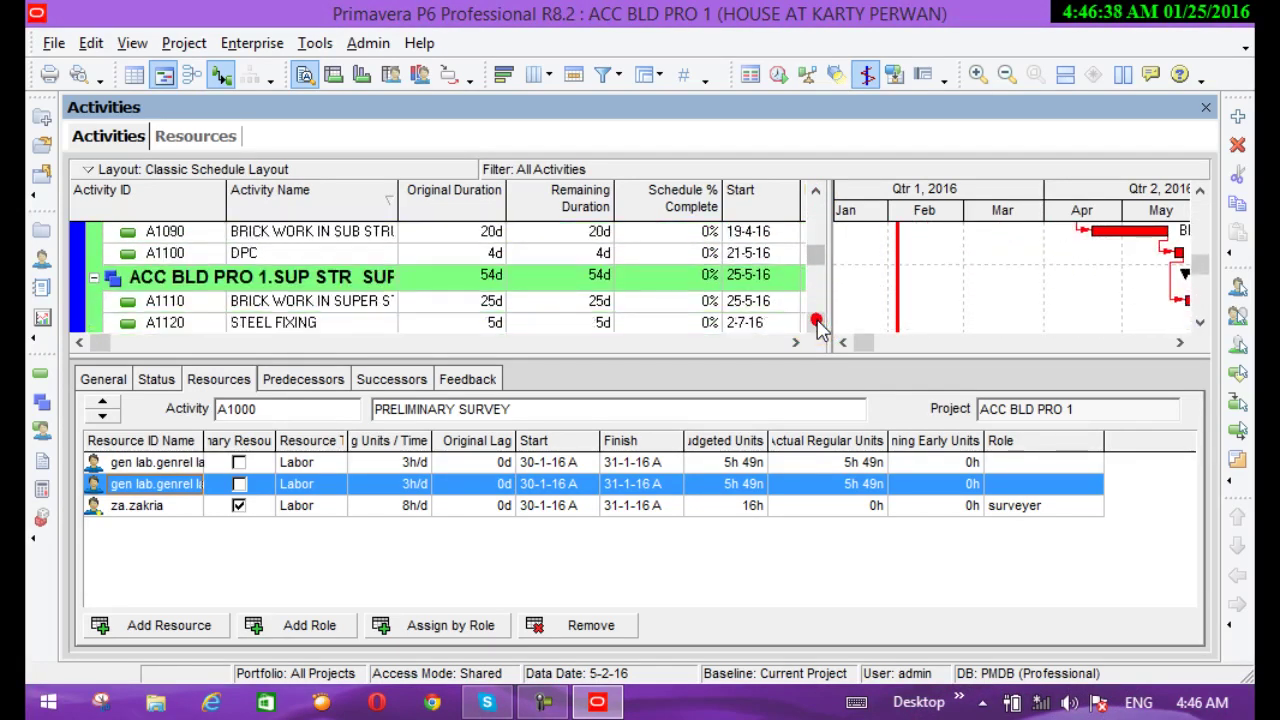
pyautogui.click(258, 300)
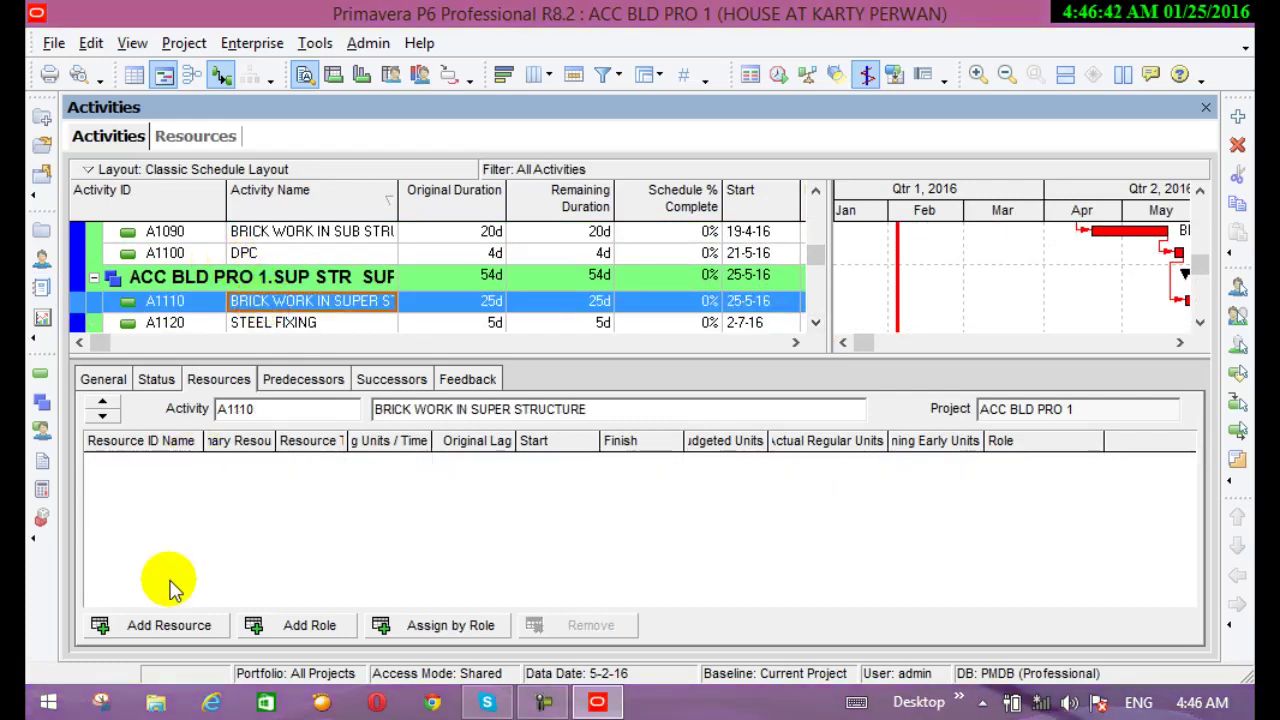
# Step: Review the resources available to assign to activity A1110, close the list unassigned and switch to the Resources view
pyautogui.click(177, 622)
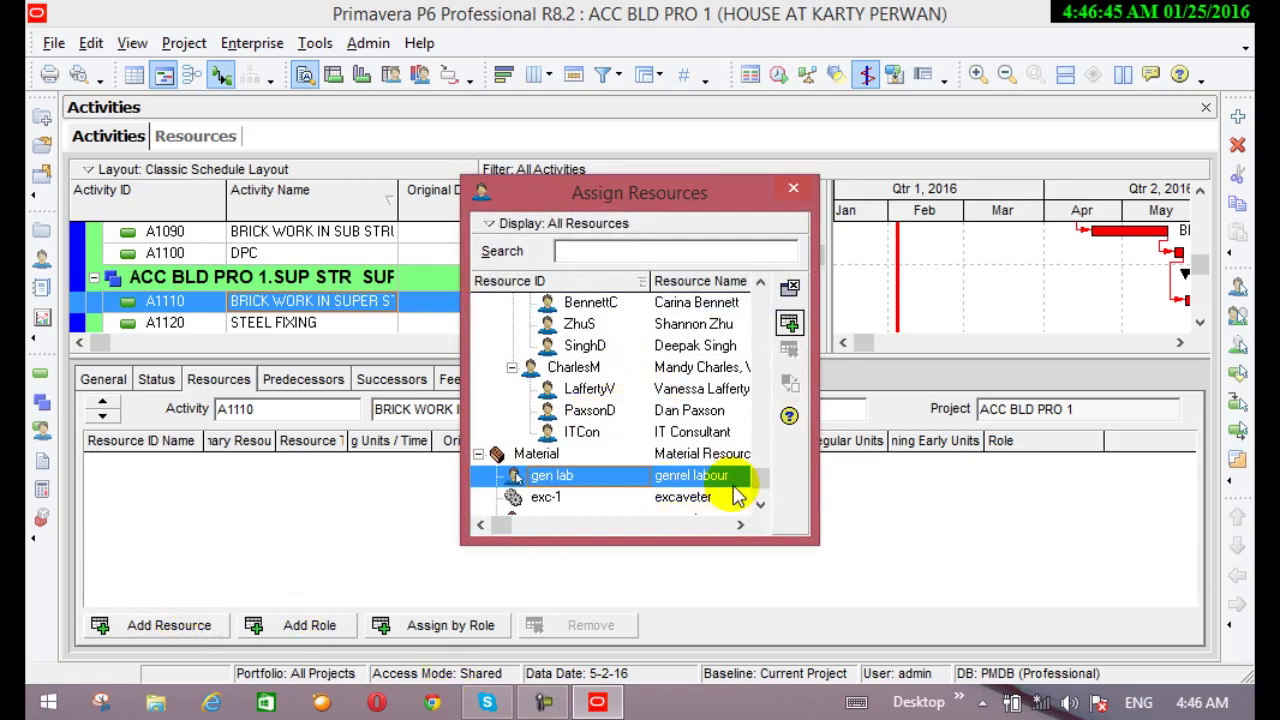
pyautogui.scroll(-1, 764, 498)
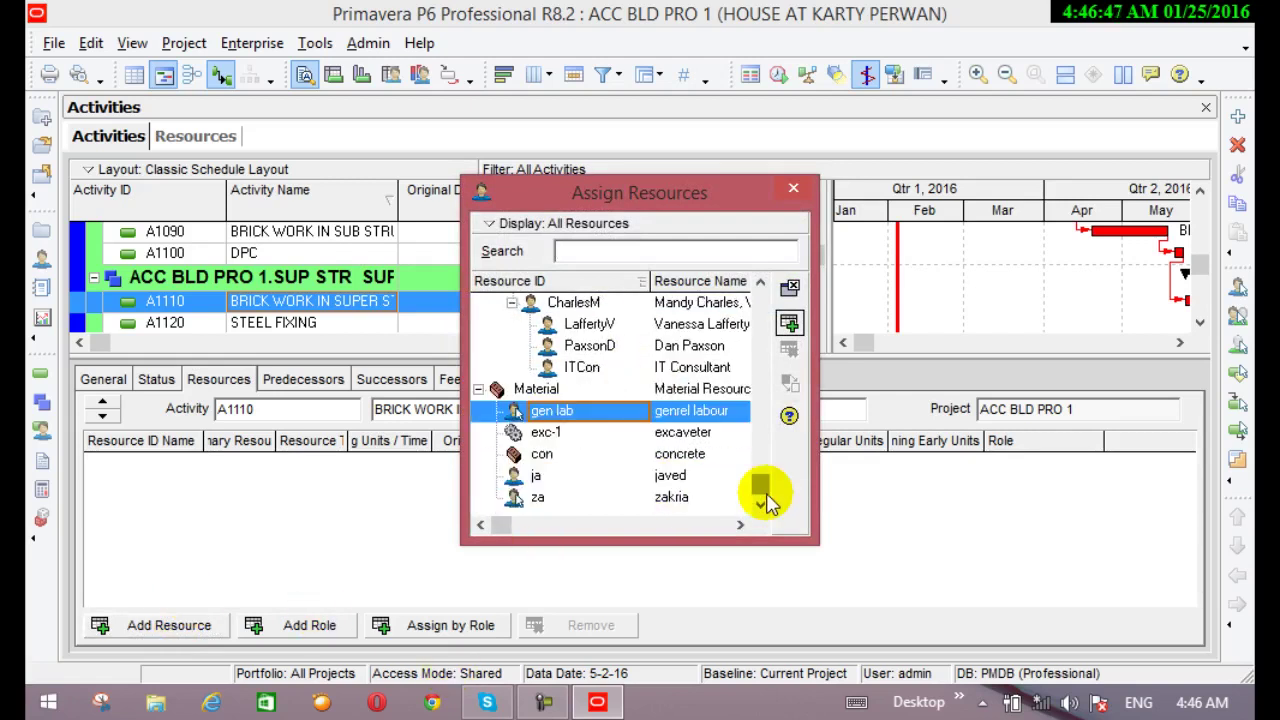
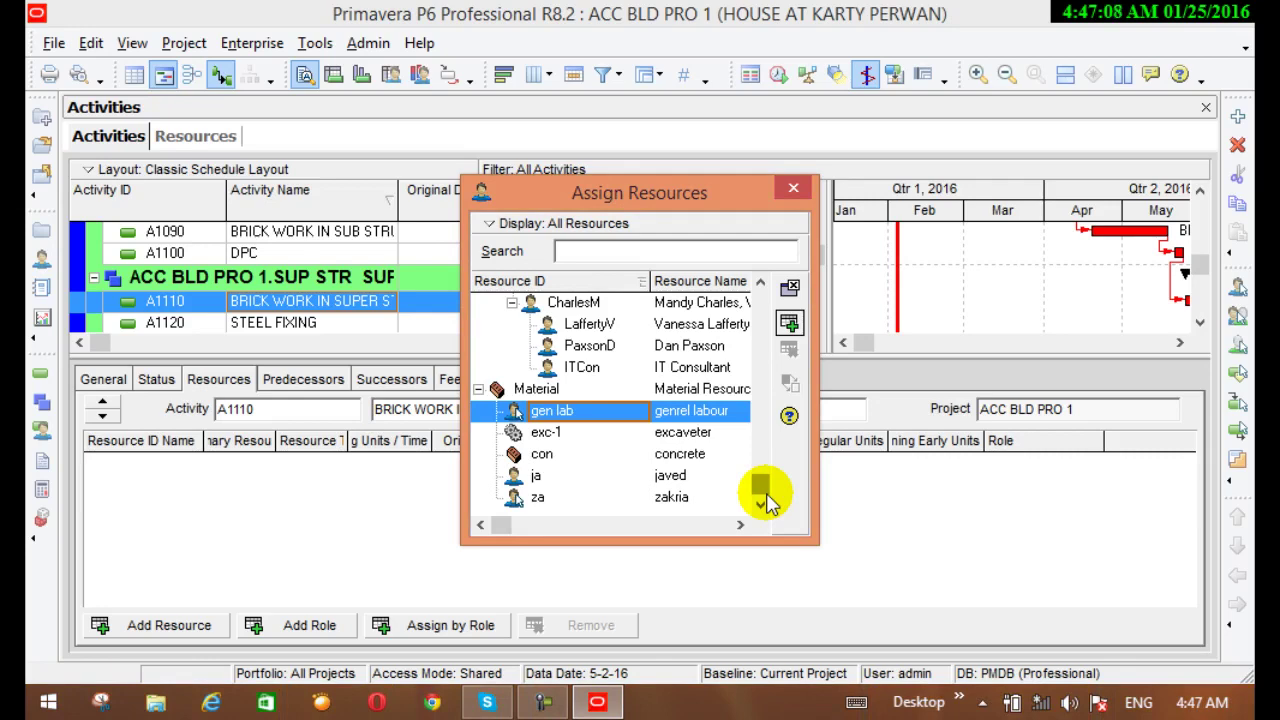
pyautogui.scroll(4, 765, 495)
pyautogui.scroll(-4, 760, 510)
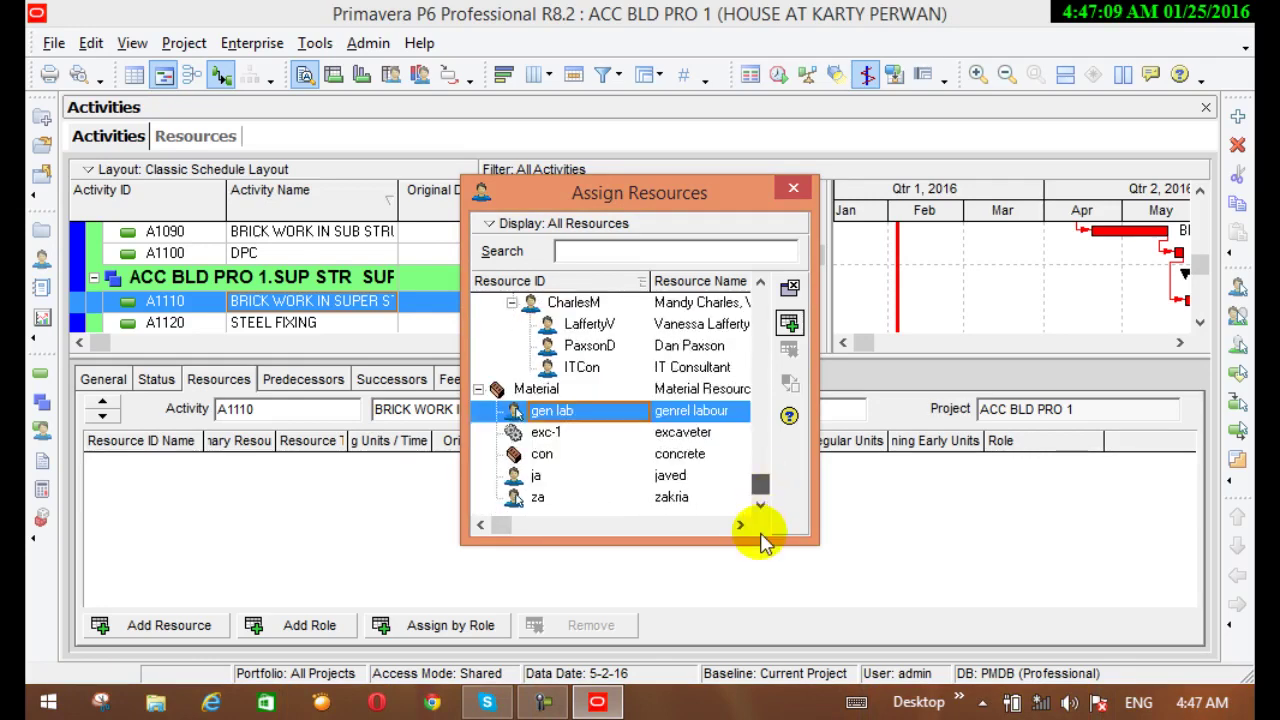
pyautogui.click(792, 190)
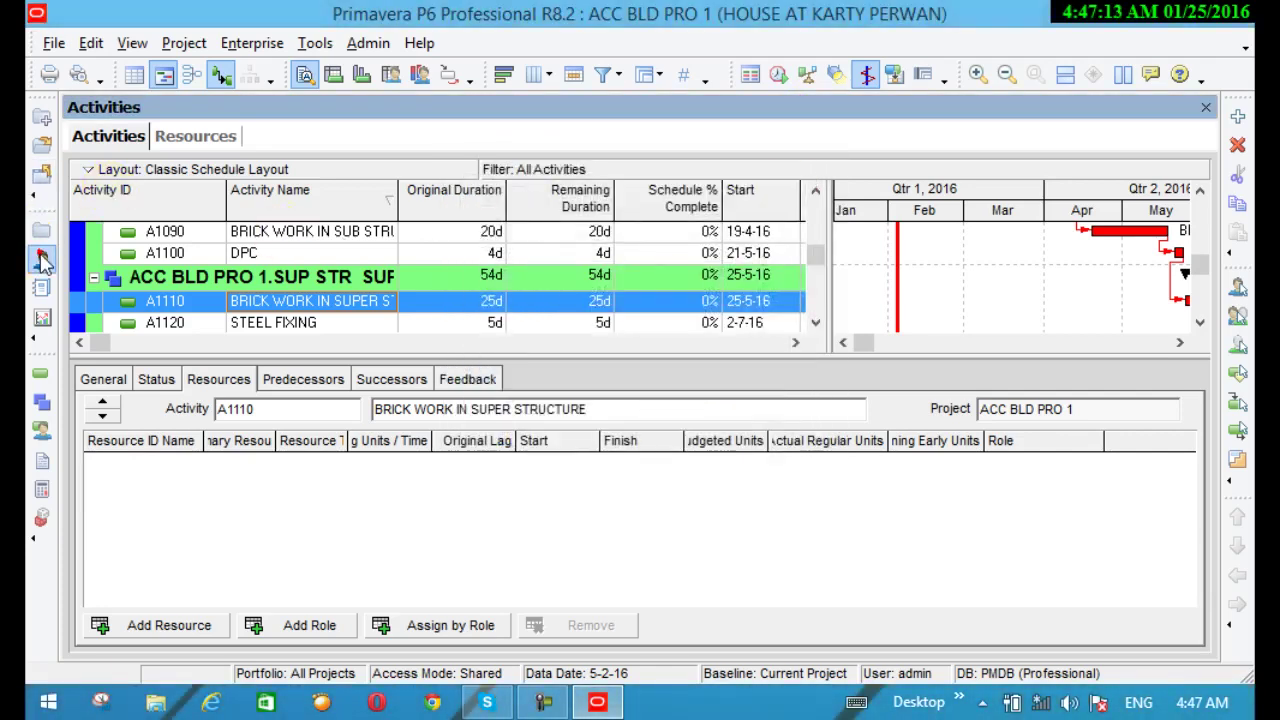
pyautogui.click(42, 258)
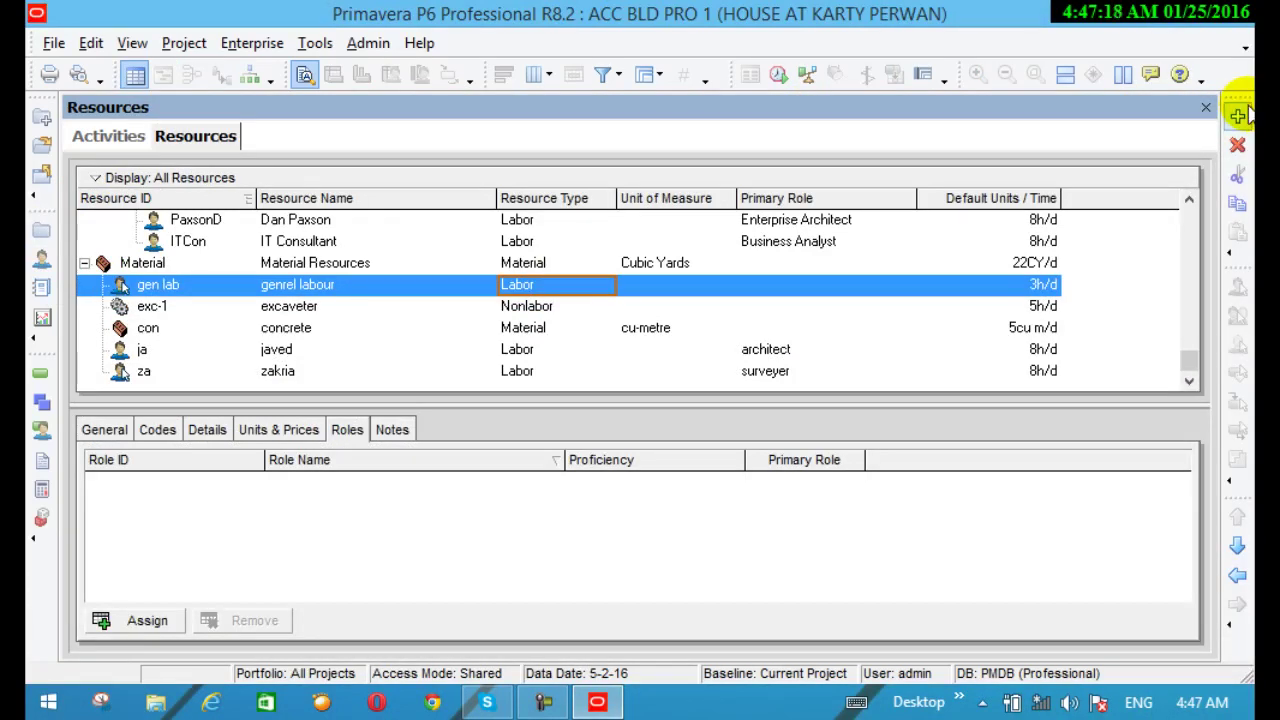
pyautogui.click(1242, 115)
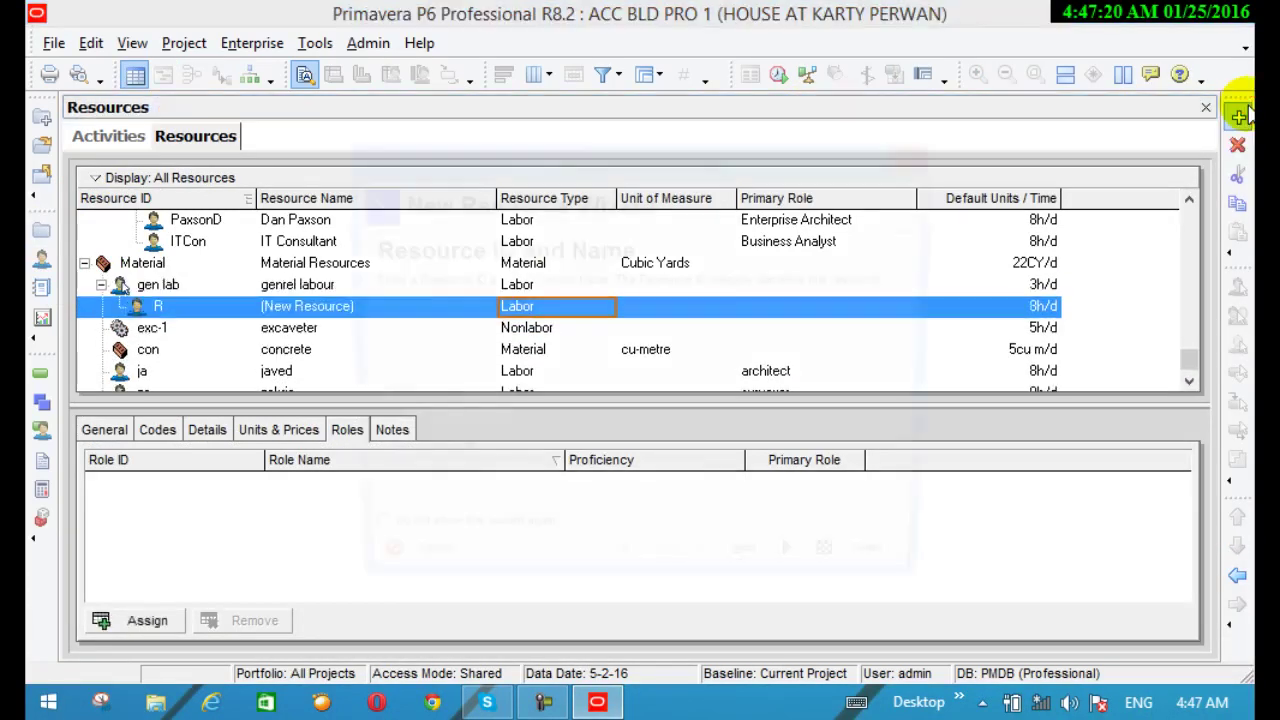
pyautogui.click(423, 427)
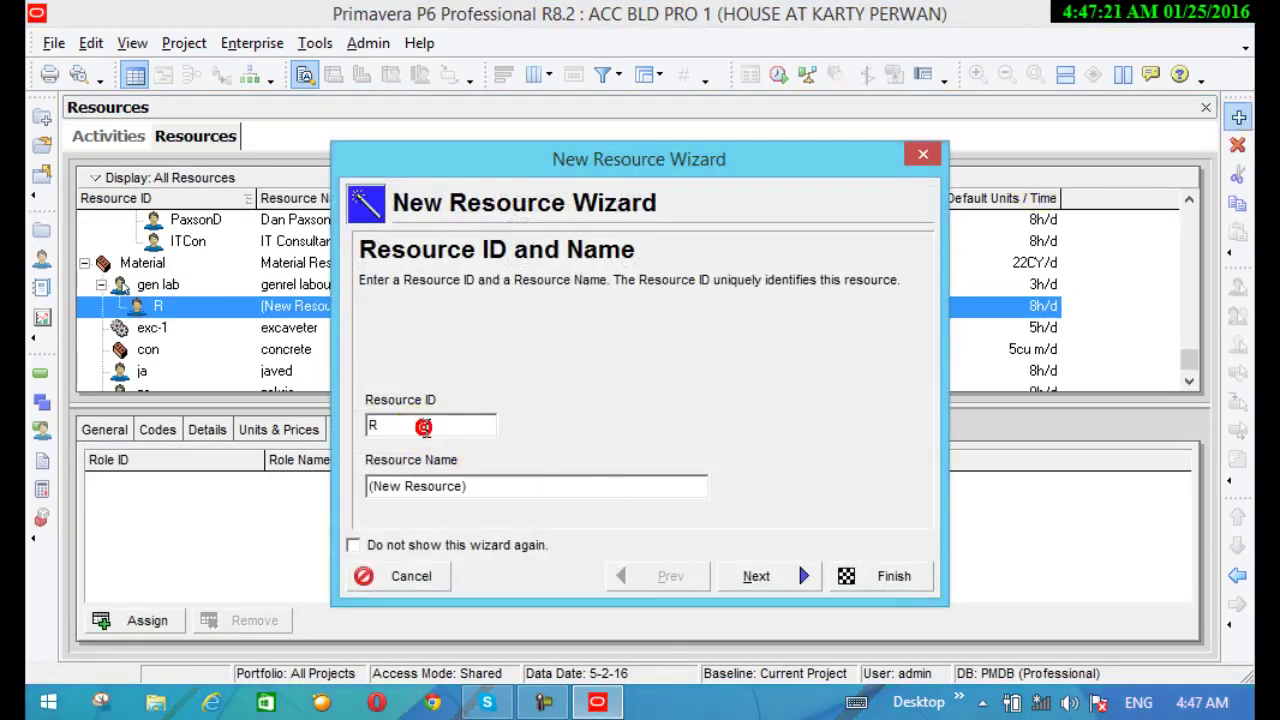
pyautogui.doubleClick(423, 427)
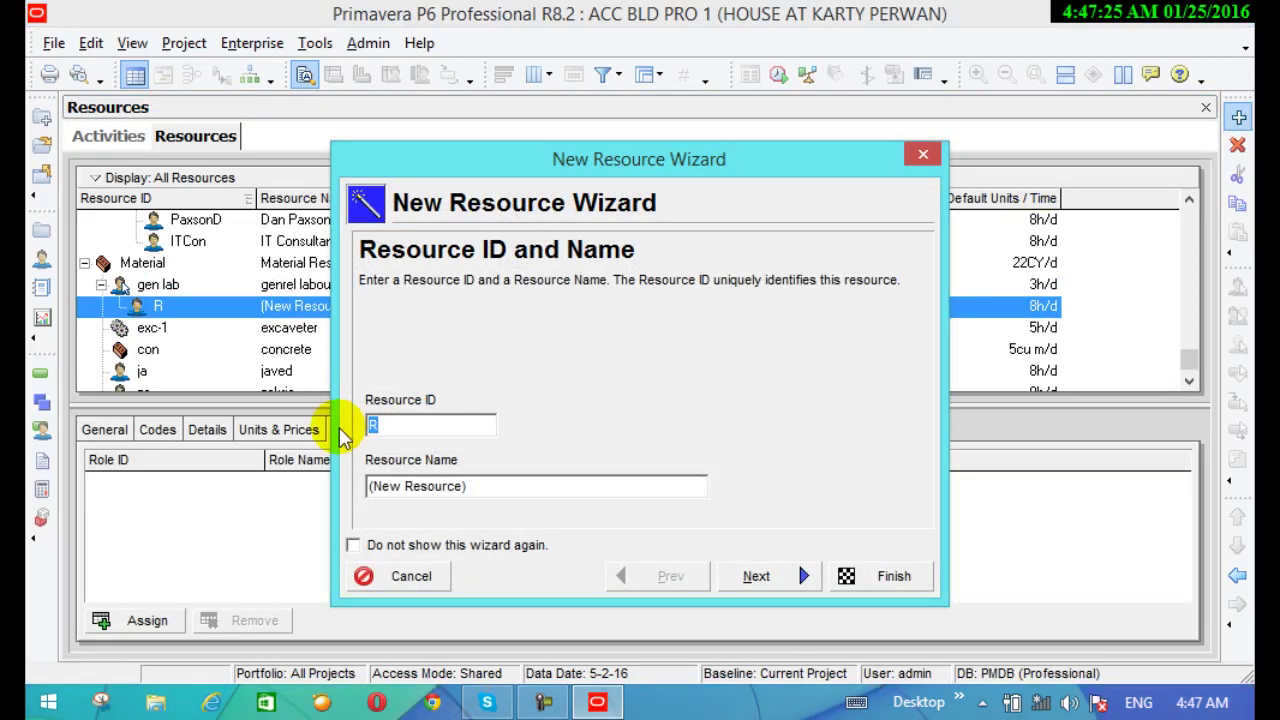
pyautogui.write('bri')
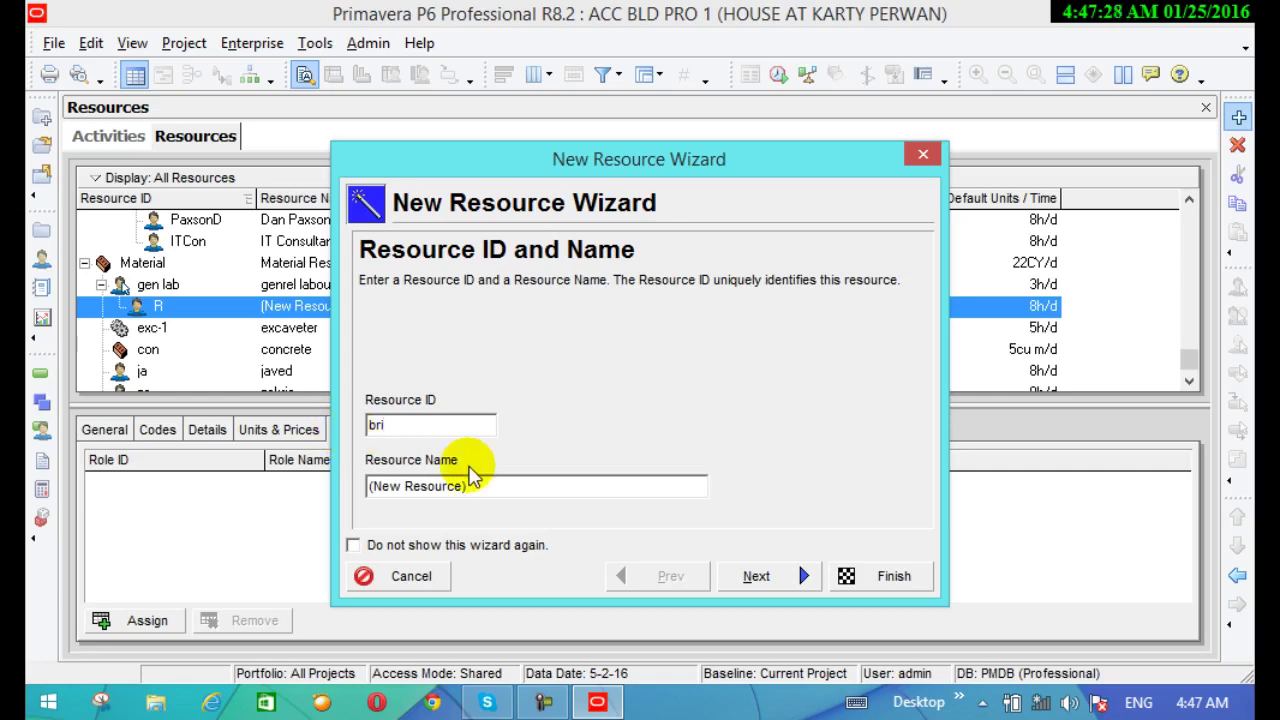
pyautogui.moveTo(482, 485); pyautogui.dragTo(362, 477)
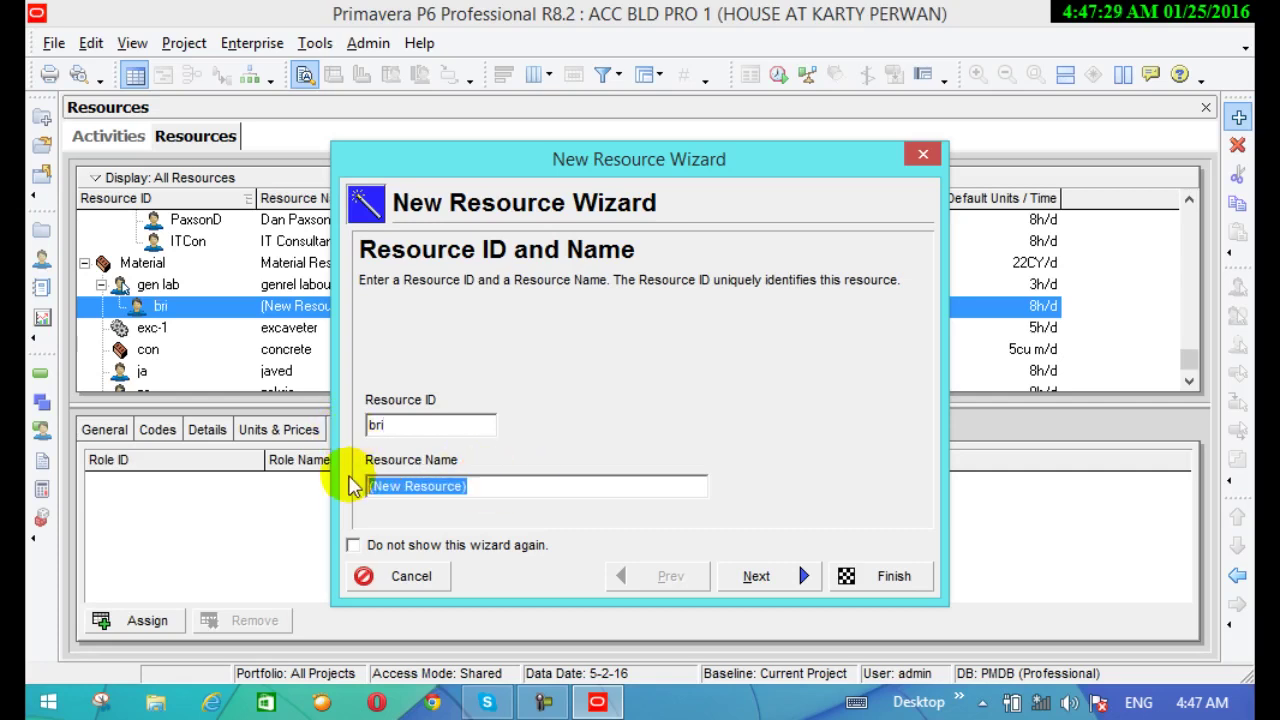
pyautogui.write('bri')
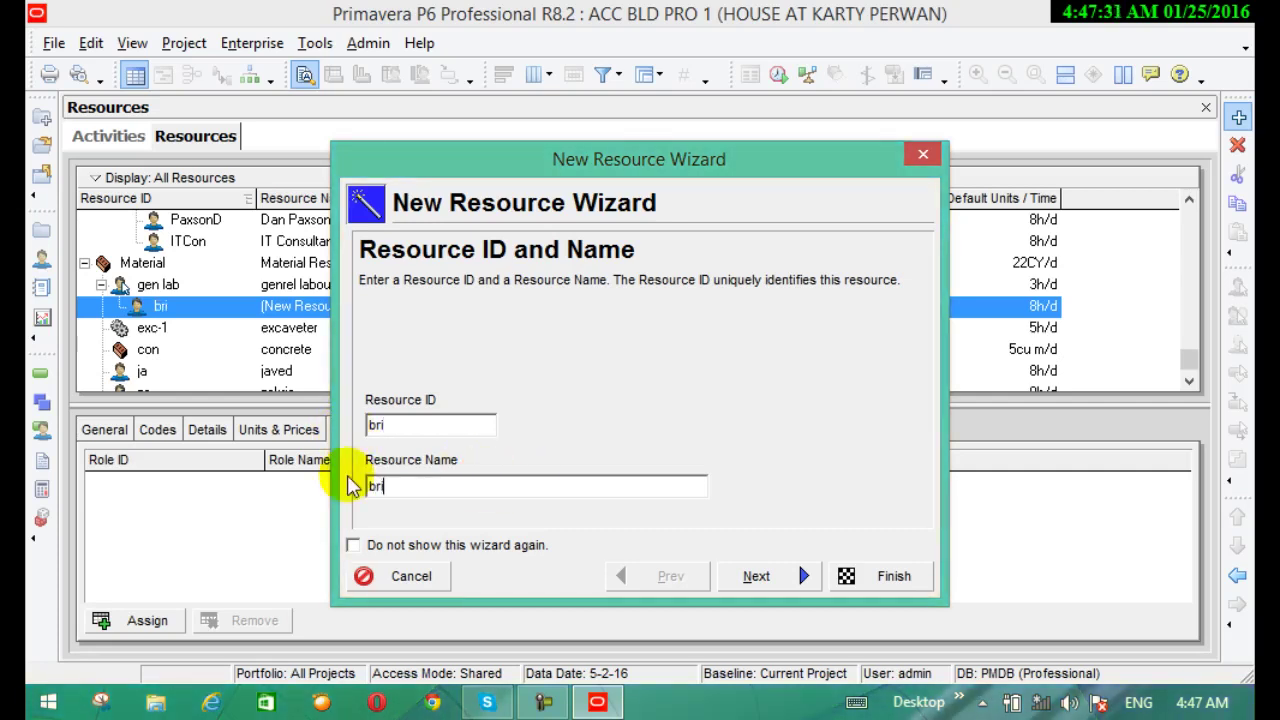
pyautogui.write('cks')
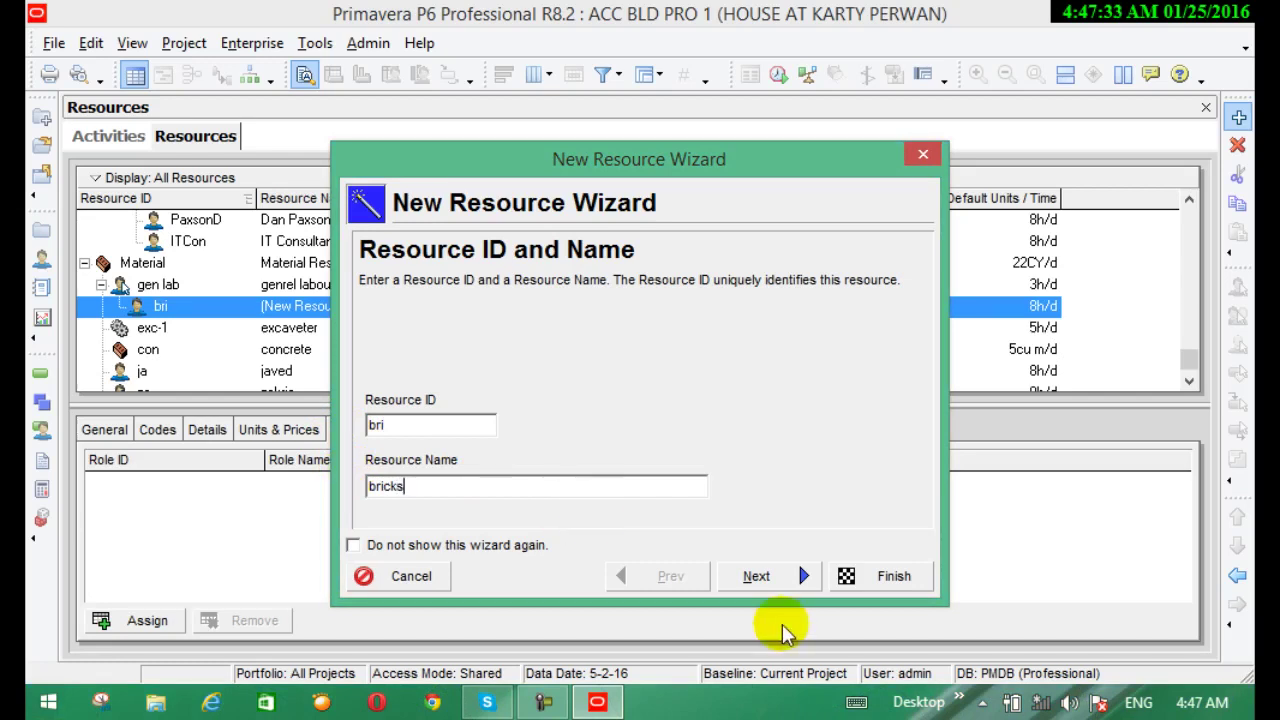
pyautogui.click(756, 576)
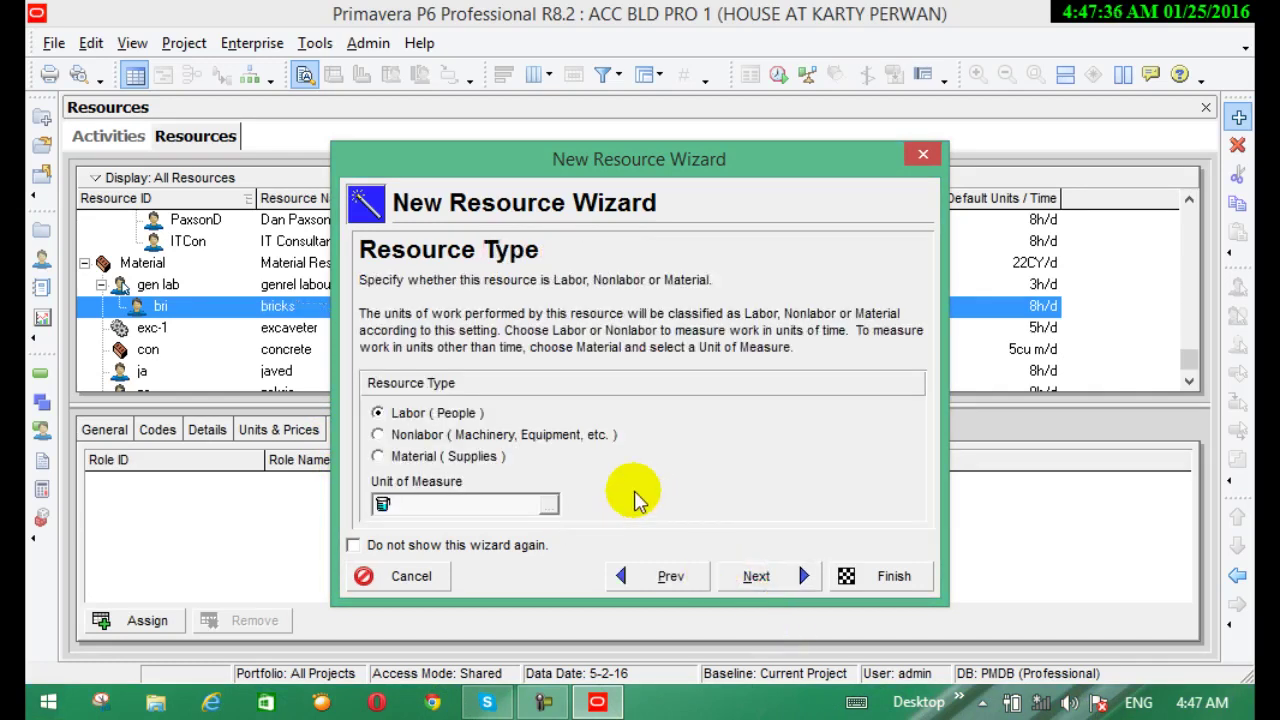
pyautogui.click(380, 457)
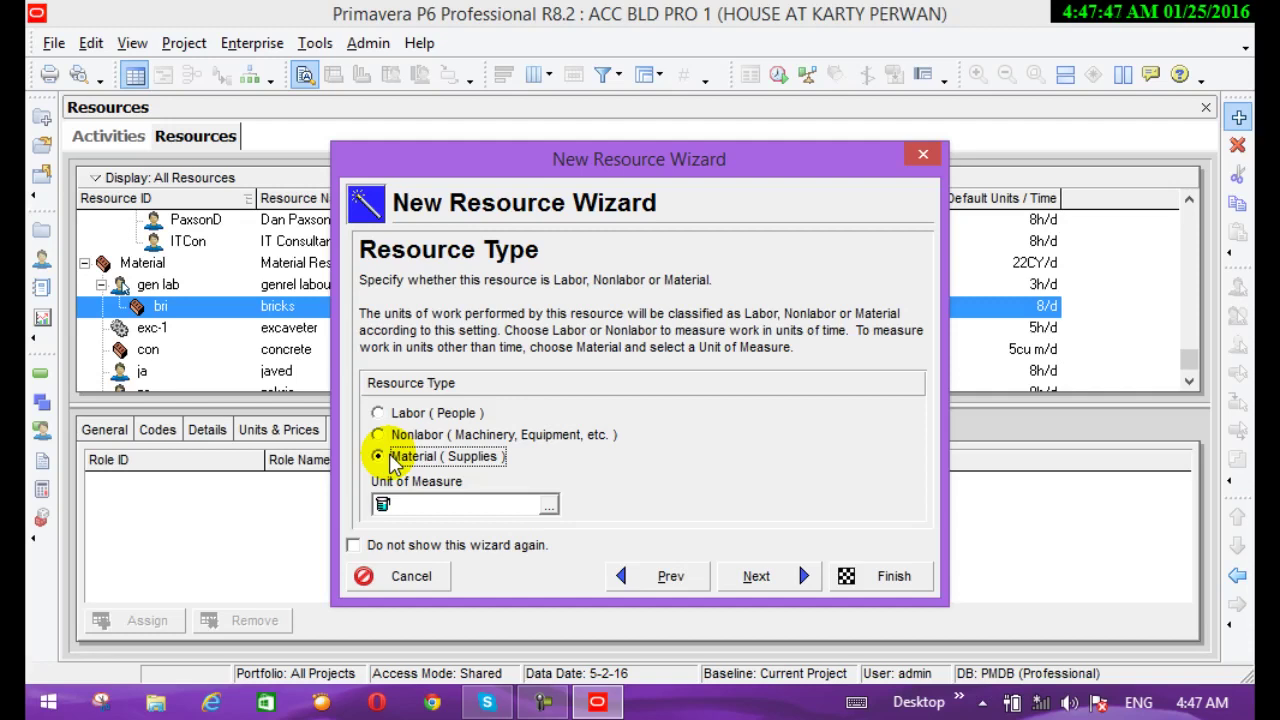
pyautogui.click(553, 504)
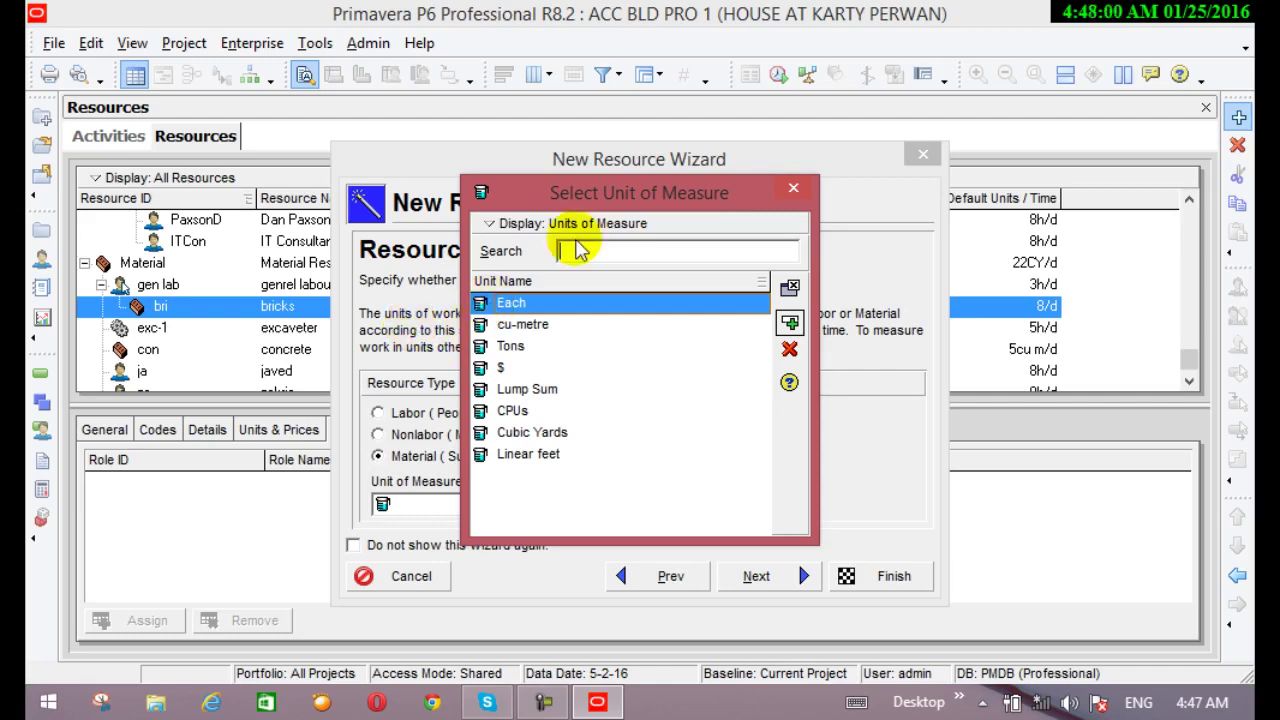
pyautogui.click(793, 188)
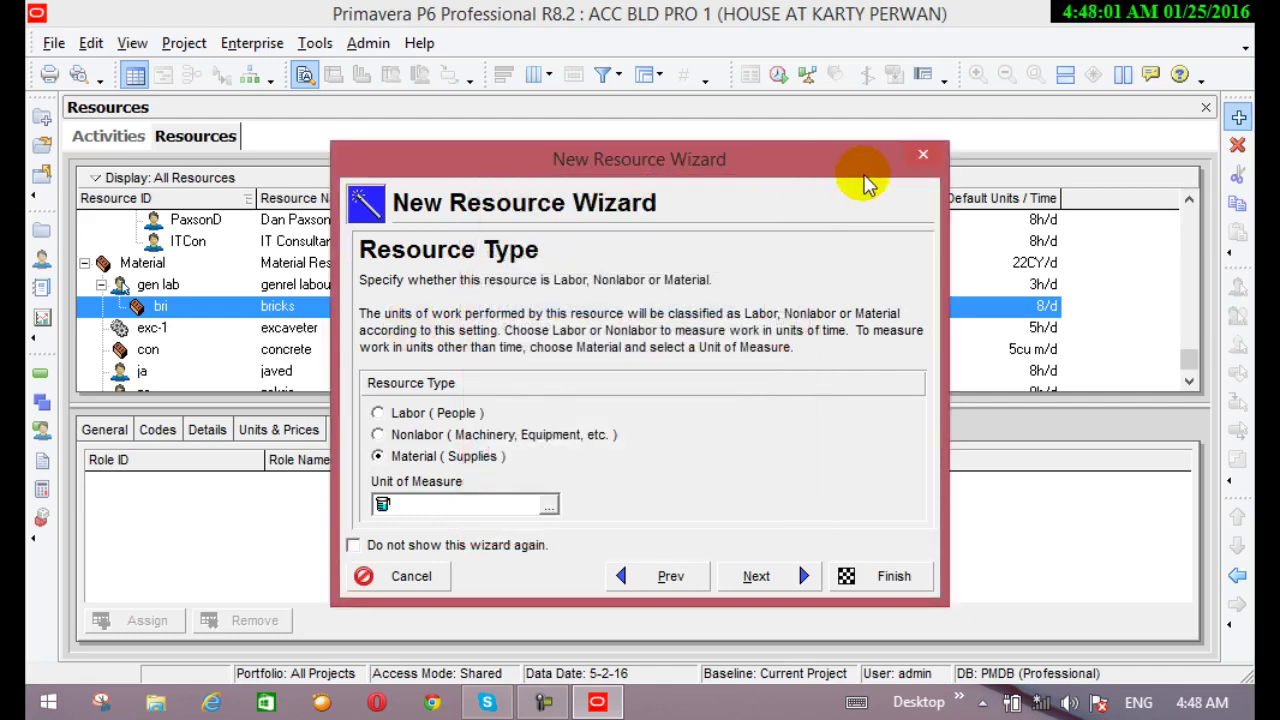
pyautogui.click(921, 156)
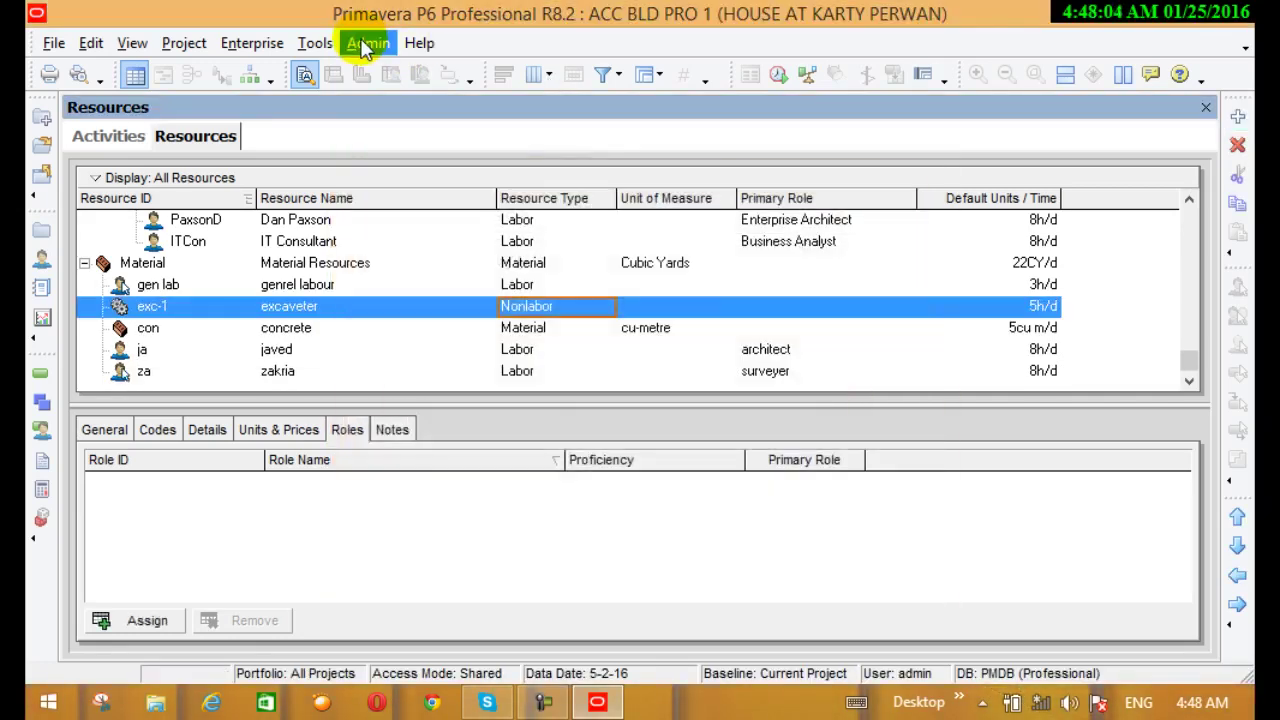
# Step: Add a unit of measure with the abbreviation tho and the name thousand to the admin categories
pyautogui.click(366, 43)
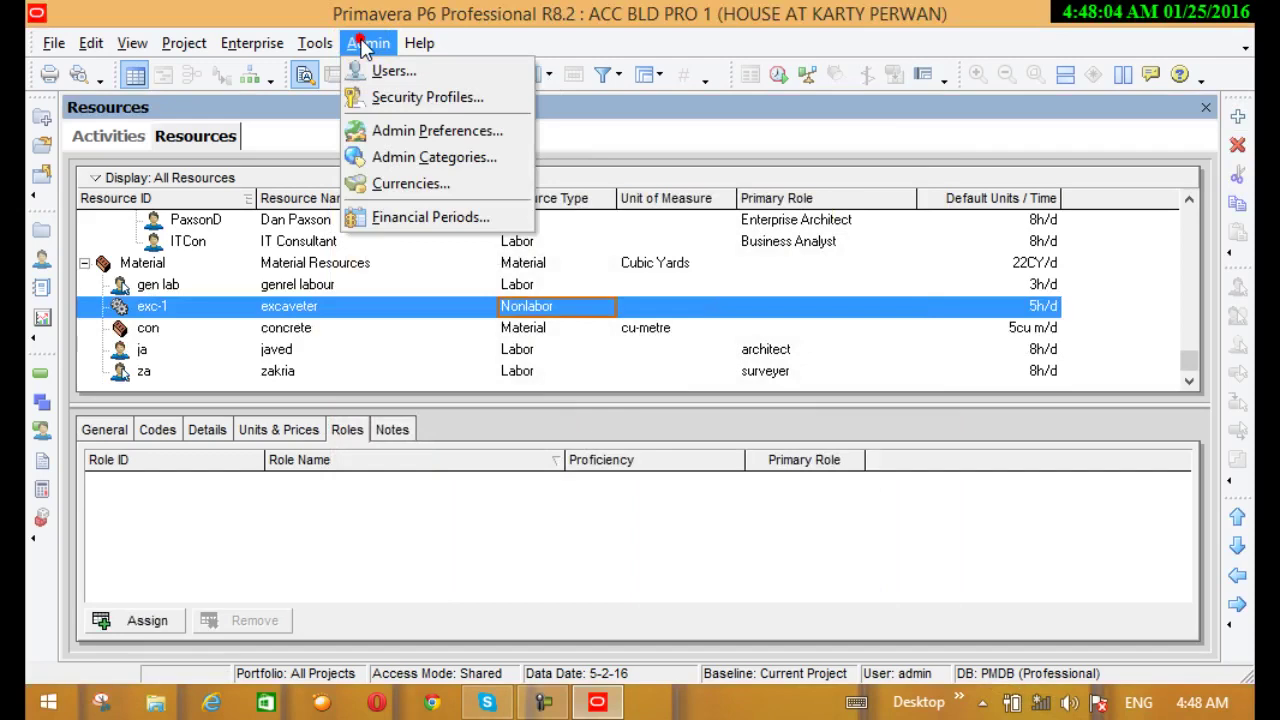
pyautogui.click(428, 160)
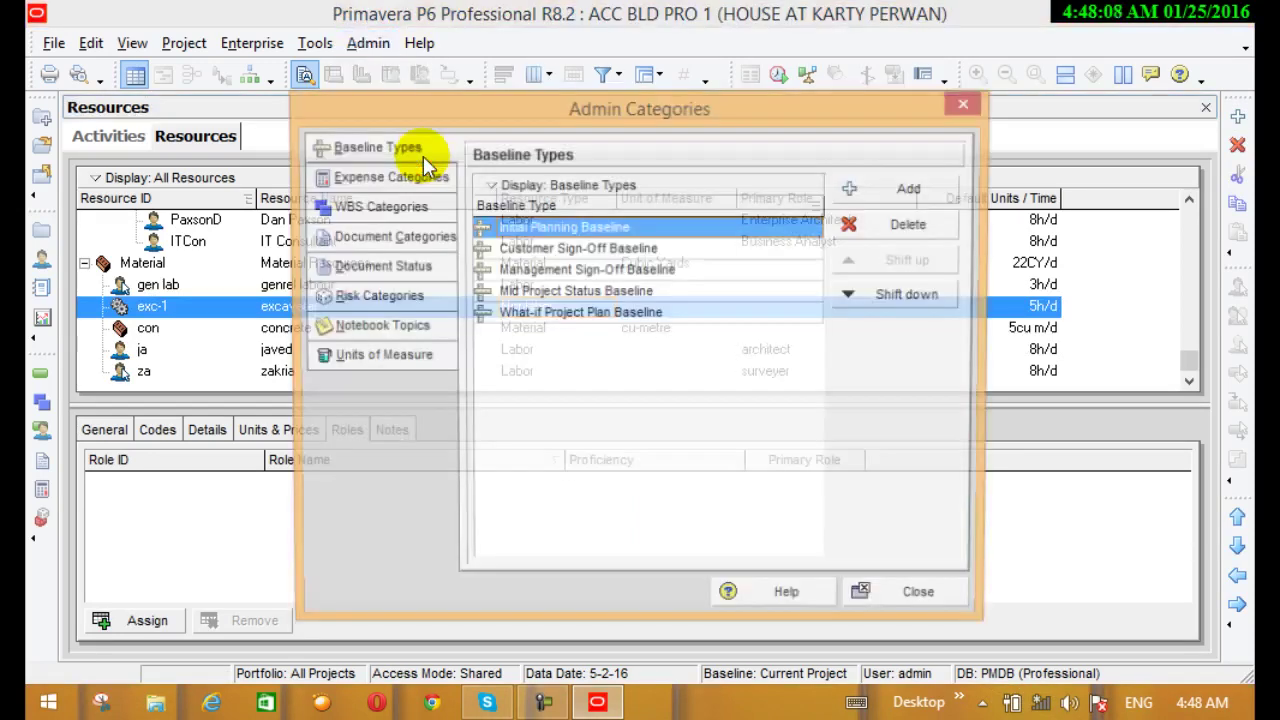
pyautogui.click(350, 358)
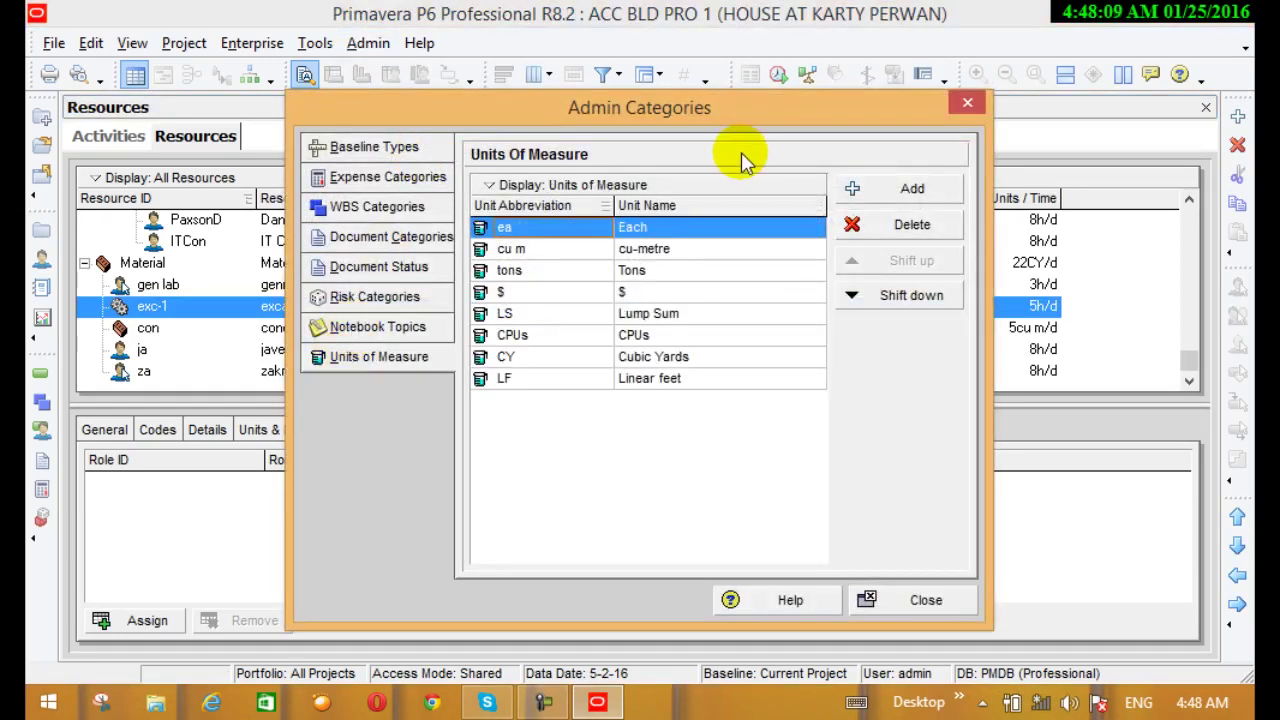
pyautogui.click(850, 190)
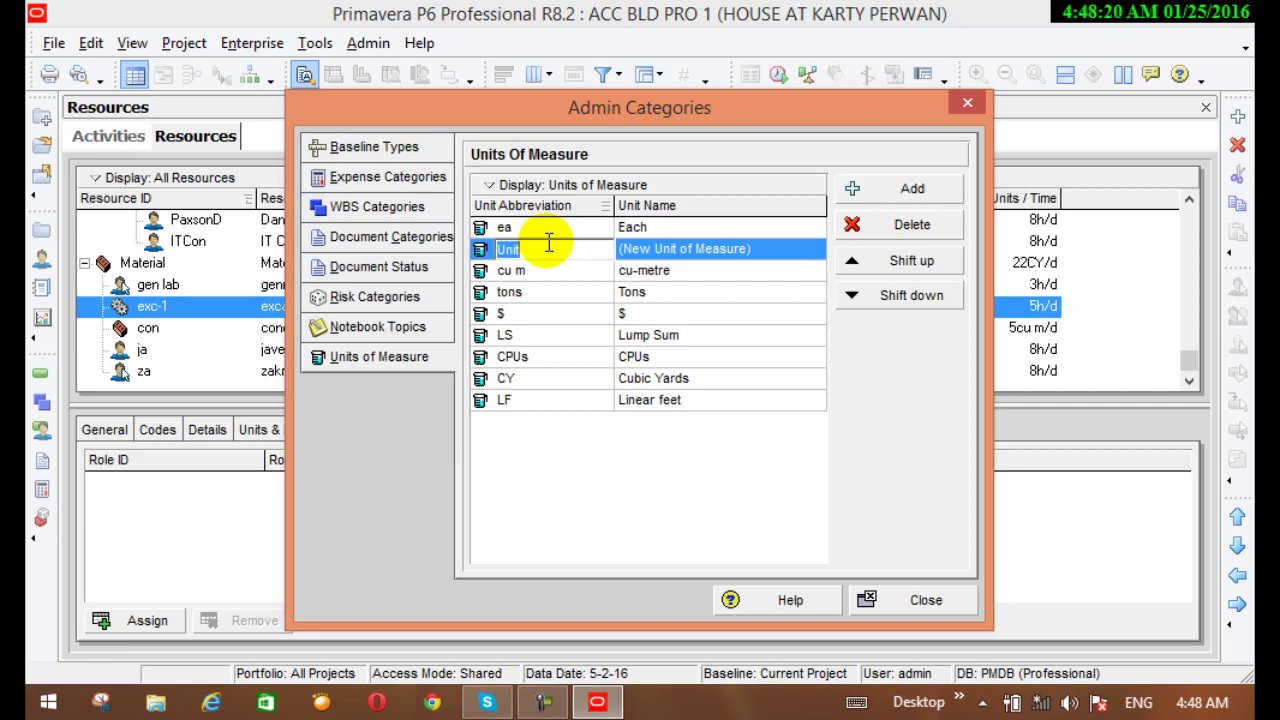
pyautogui.write('t')
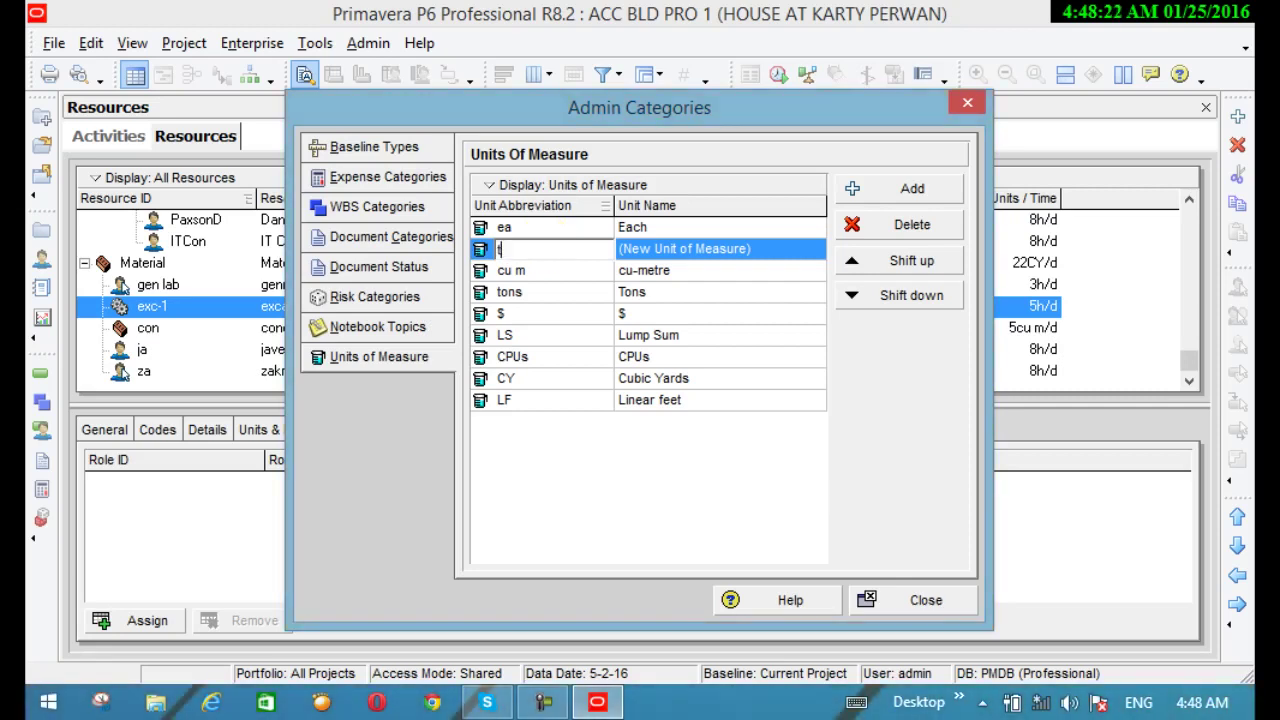
pyautogui.write('ho')
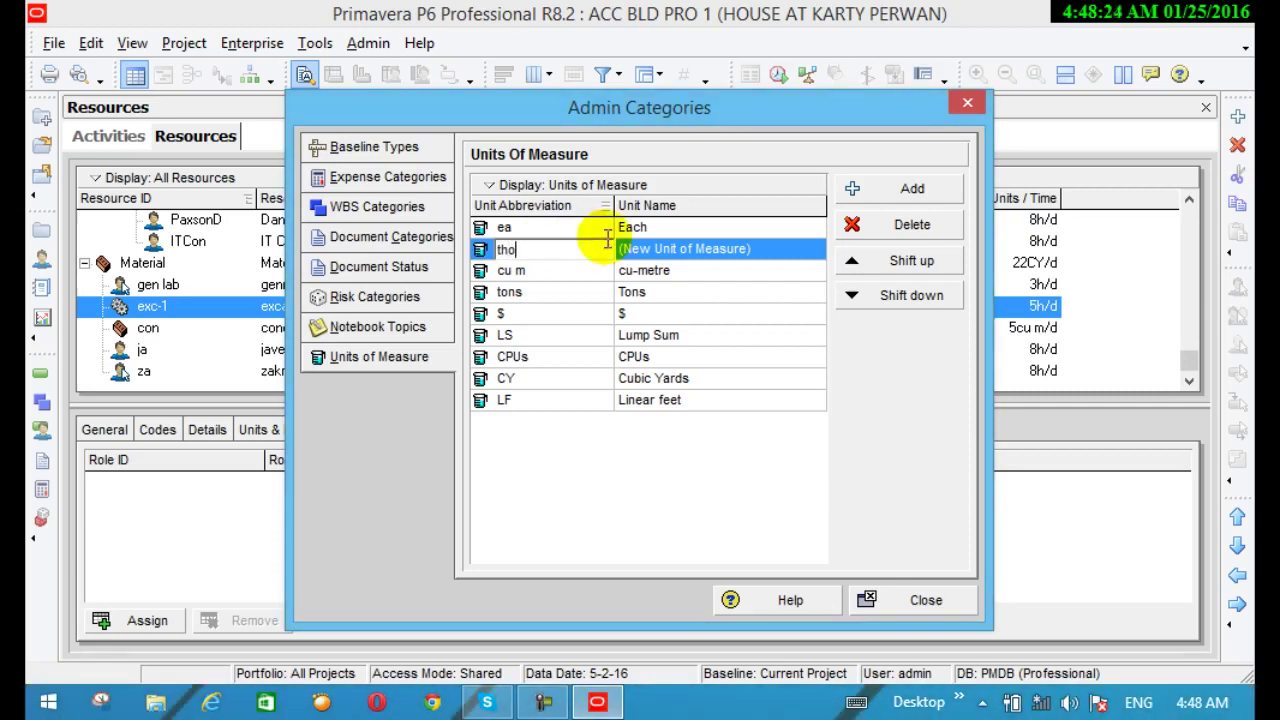
pyautogui.click(712, 252)
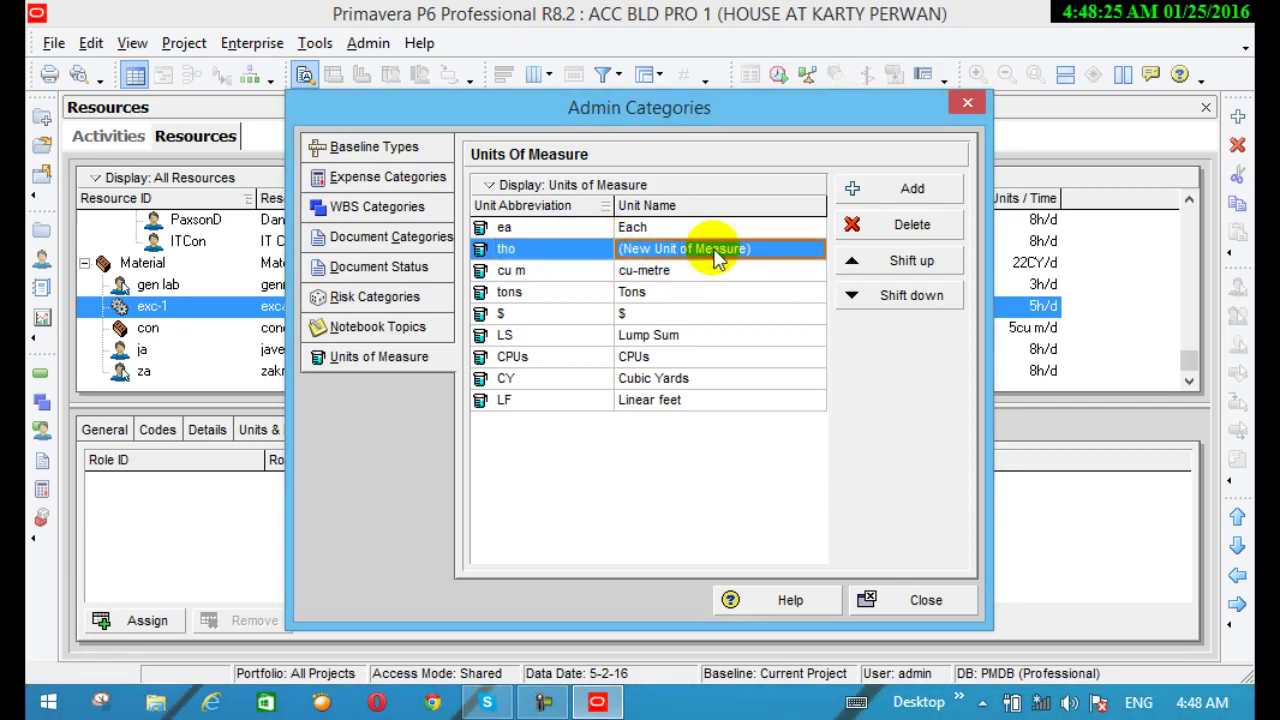
pyautogui.write('th')
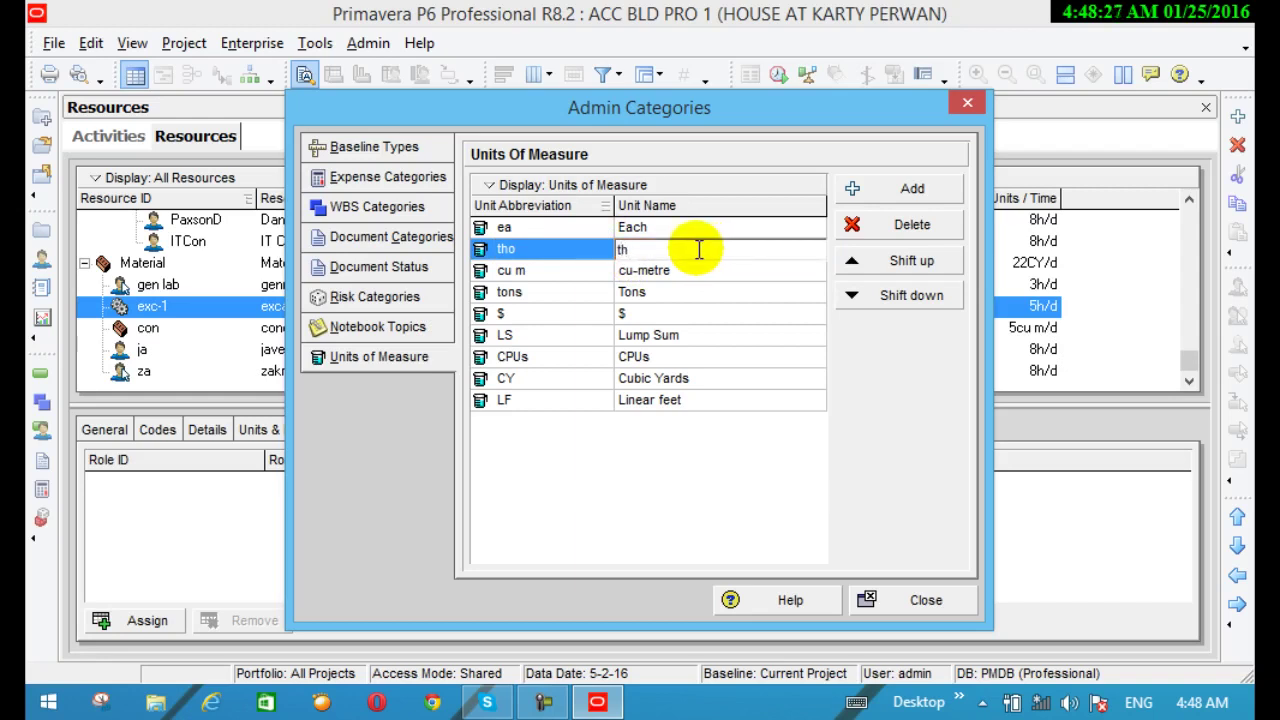
pyautogui.write('ou')
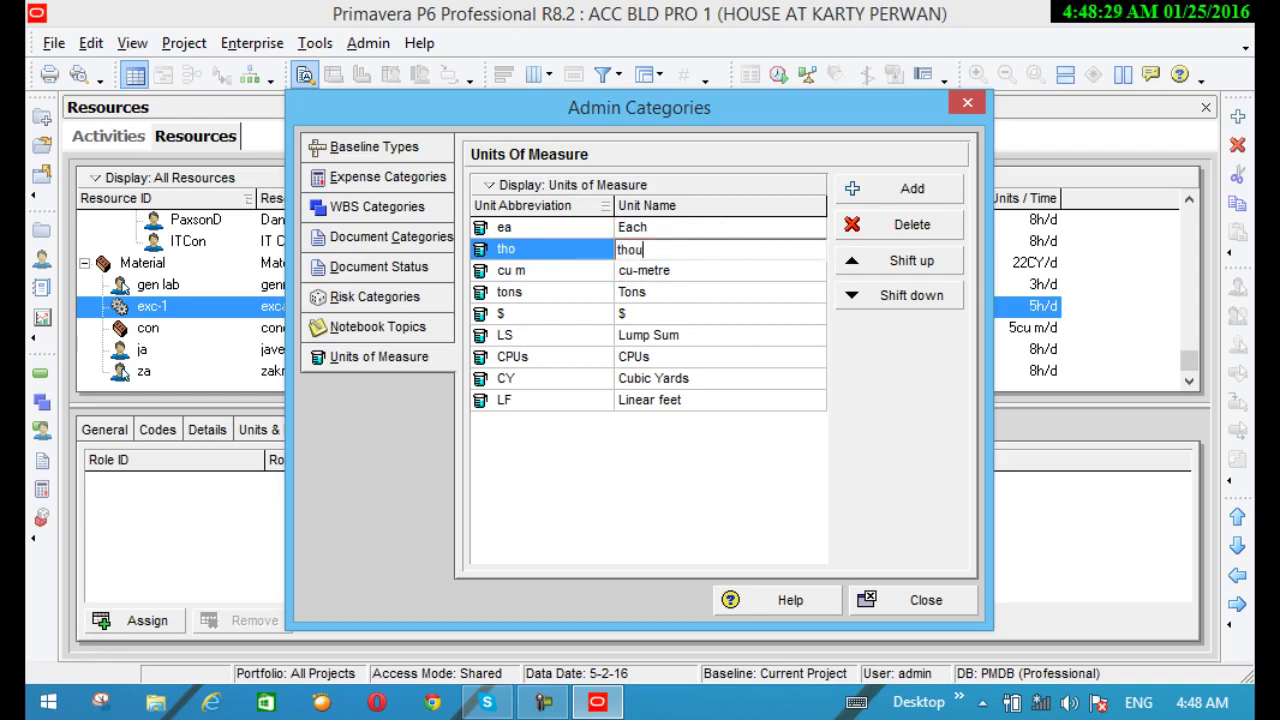
pyautogui.write('sand')
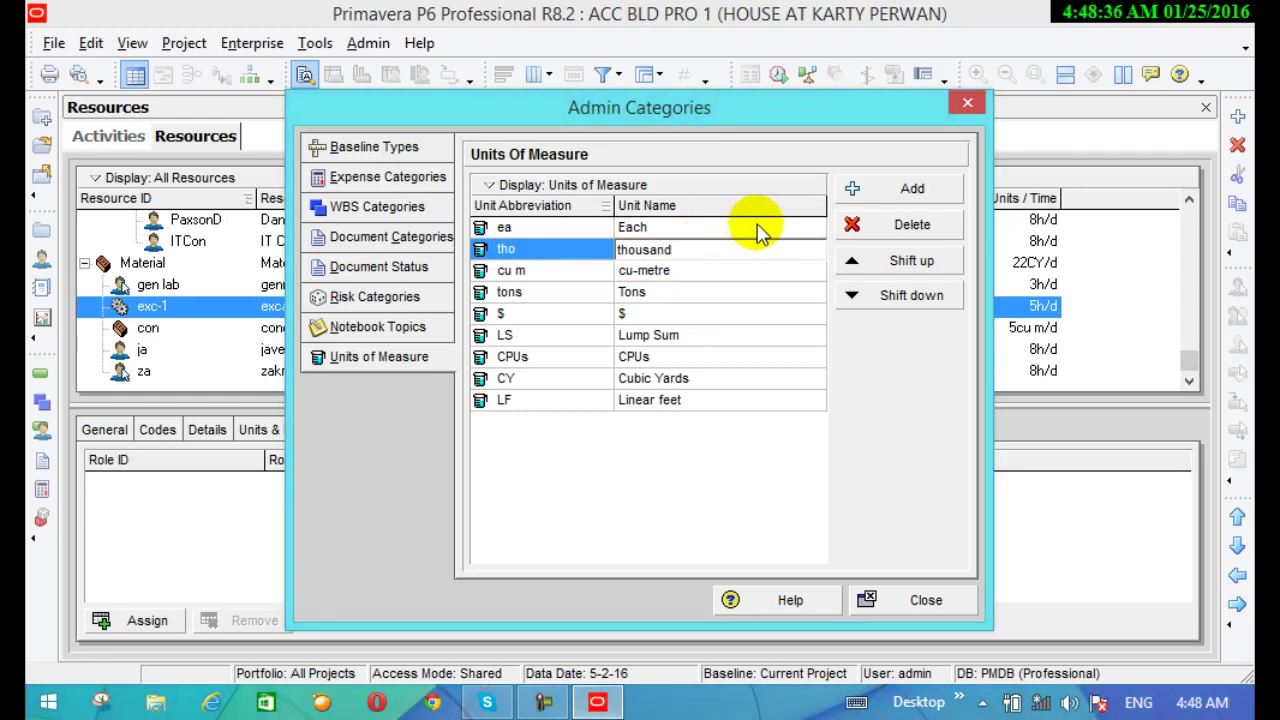
pyautogui.click(700, 498)
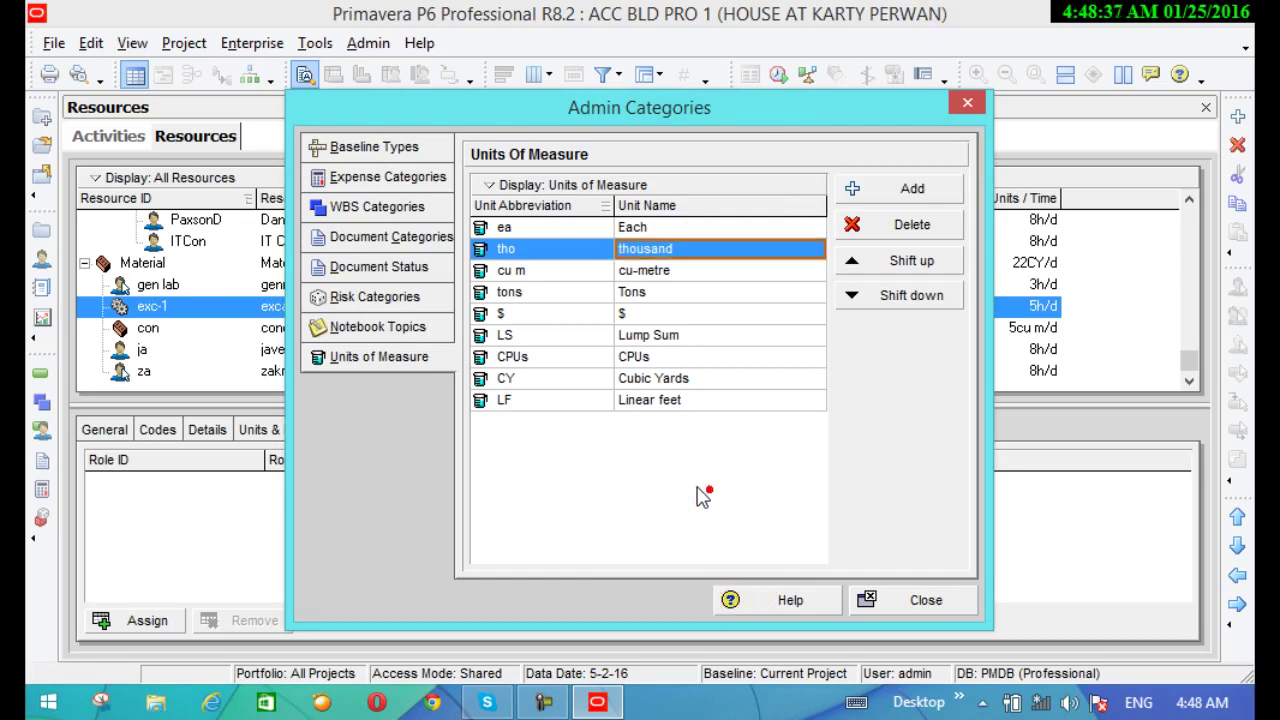
pyautogui.press('F2')
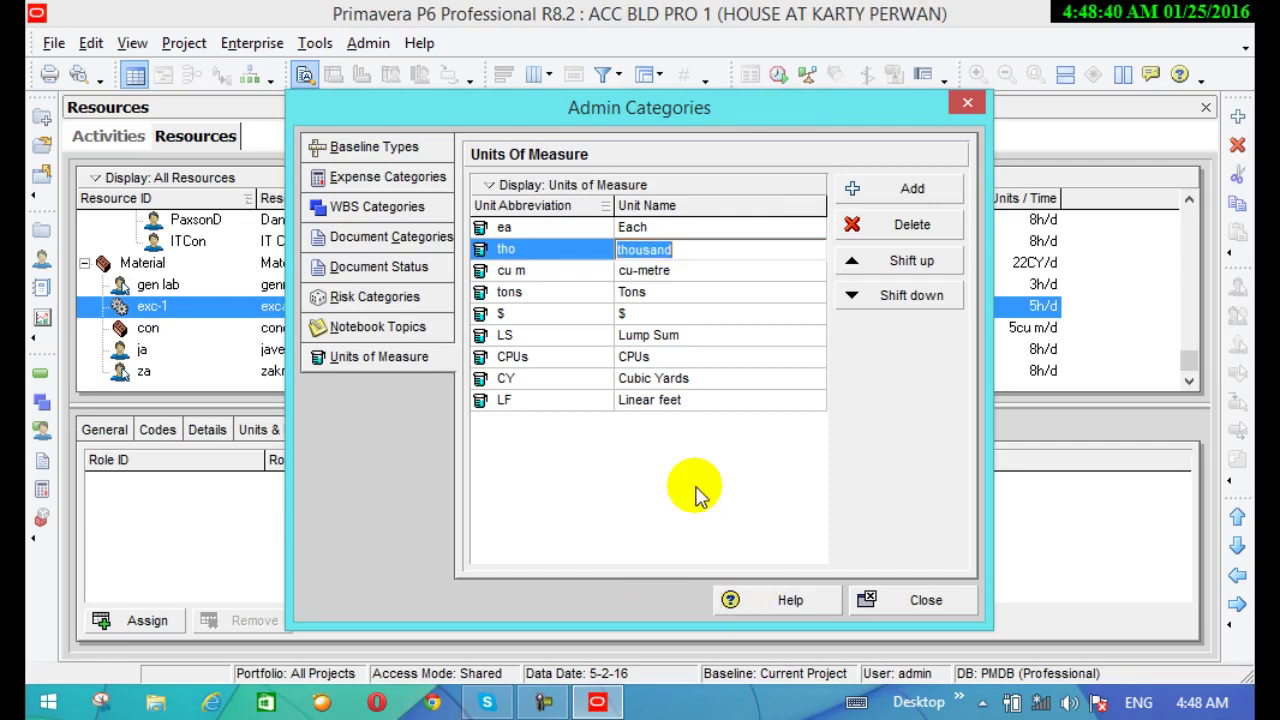
# Step: Commit the thousand unit of measure and close the admin categories
pyautogui.click(697, 490)
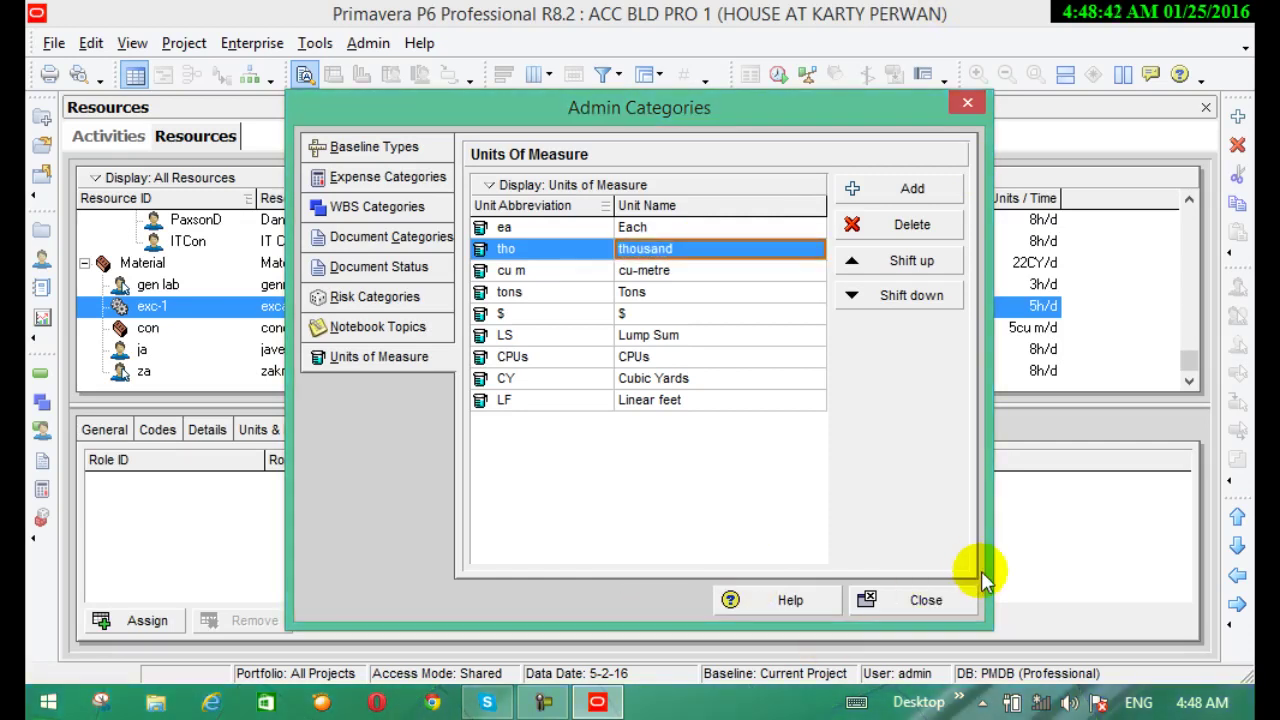
pyautogui.click(940, 602)
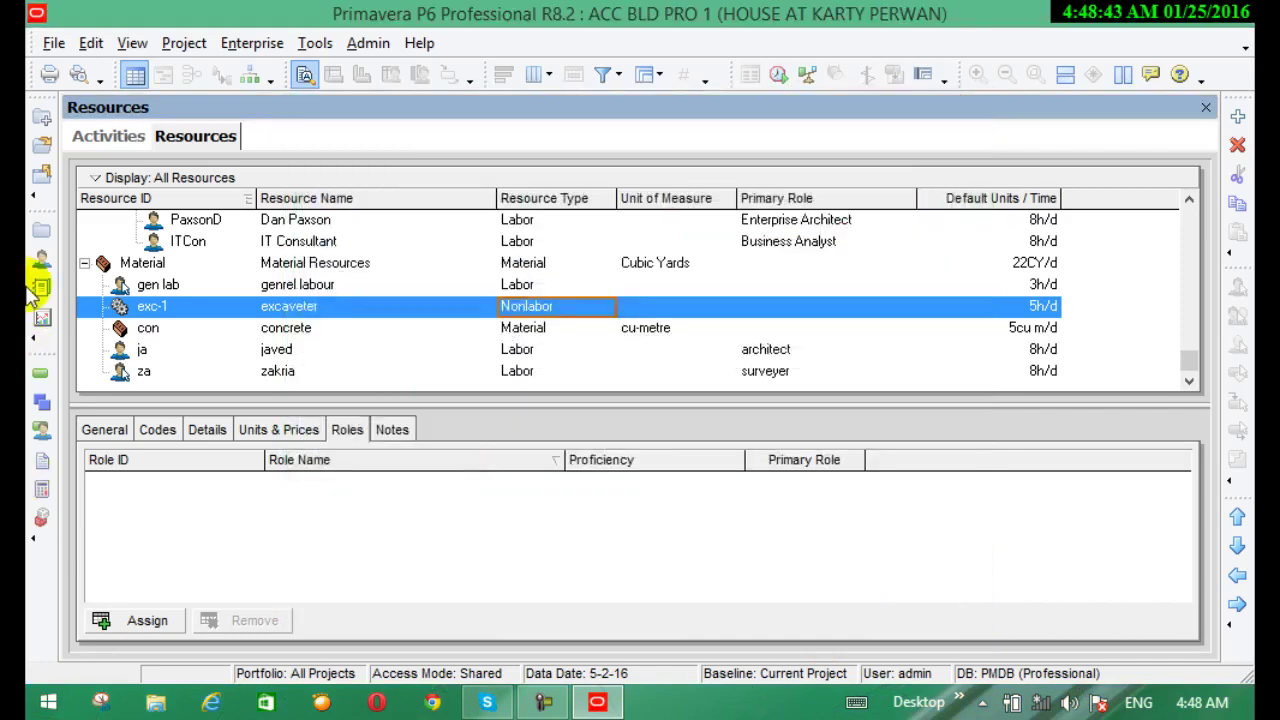
# Step: Start a new resource below the last entry in the Material group, with the ID bri and the name bricks
pyautogui.click(1237, 116)
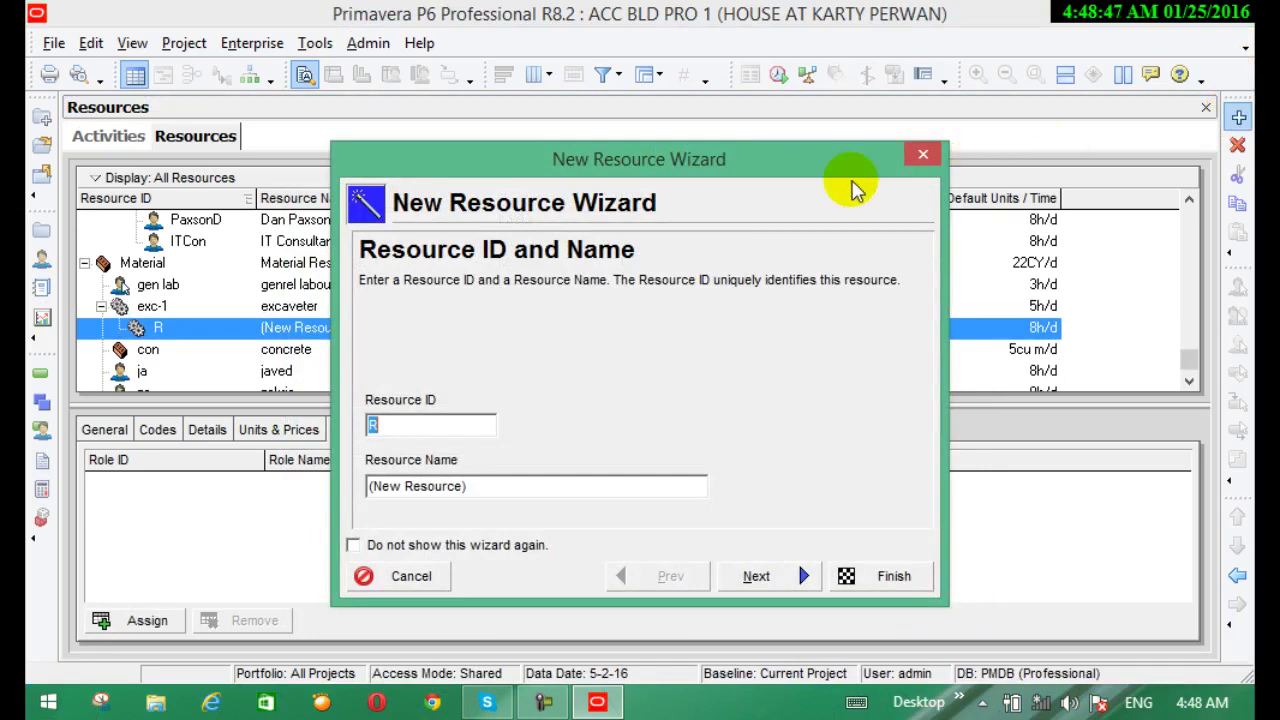
pyautogui.click(923, 156)
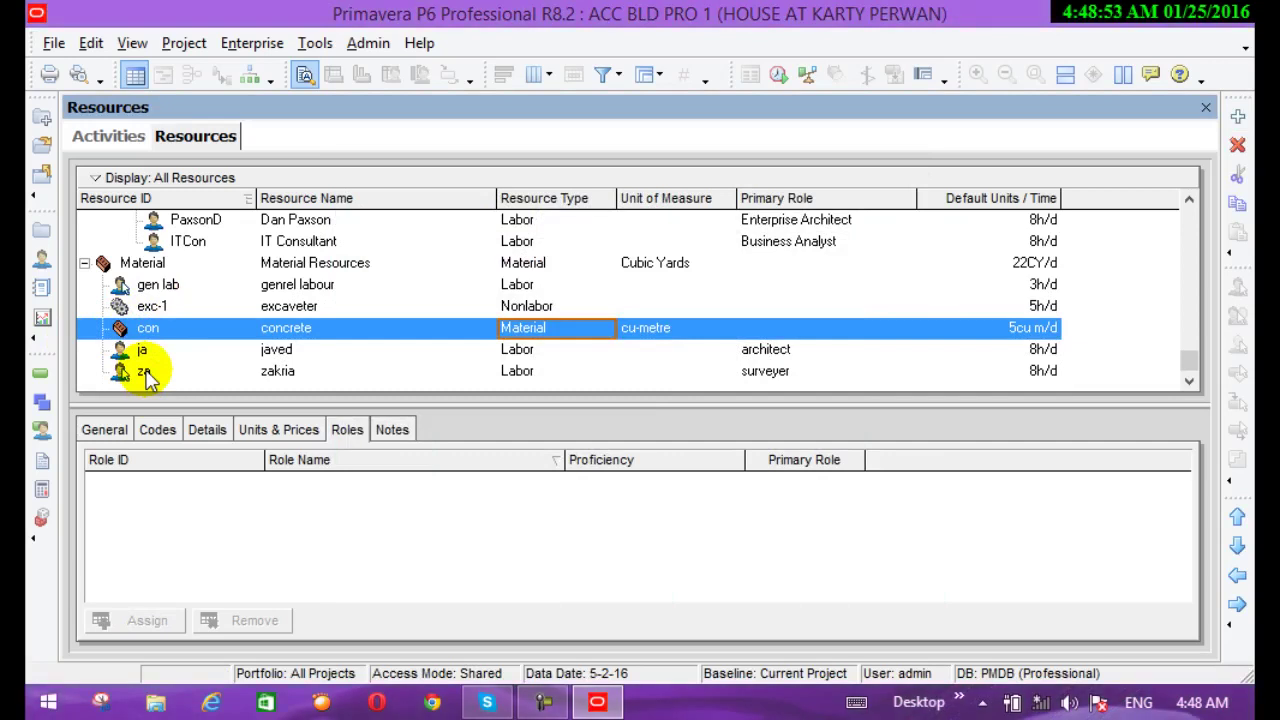
pyautogui.click(145, 372)
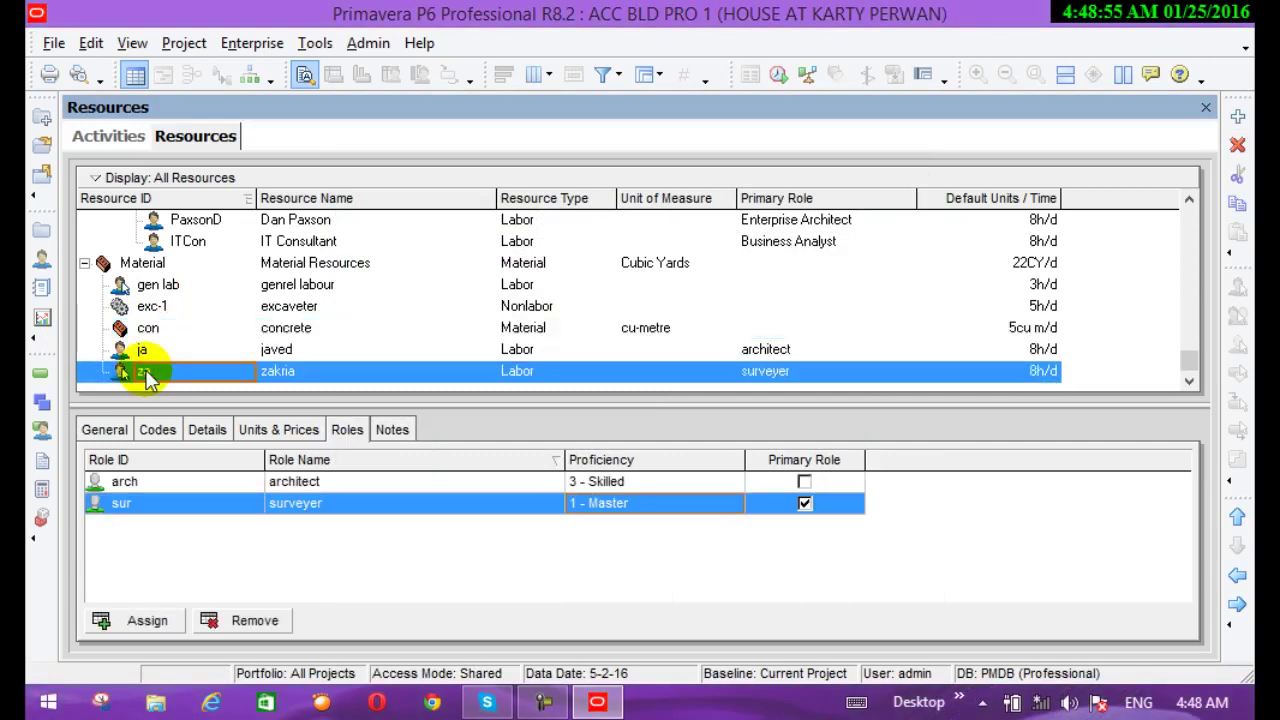
pyautogui.click(1238, 116)
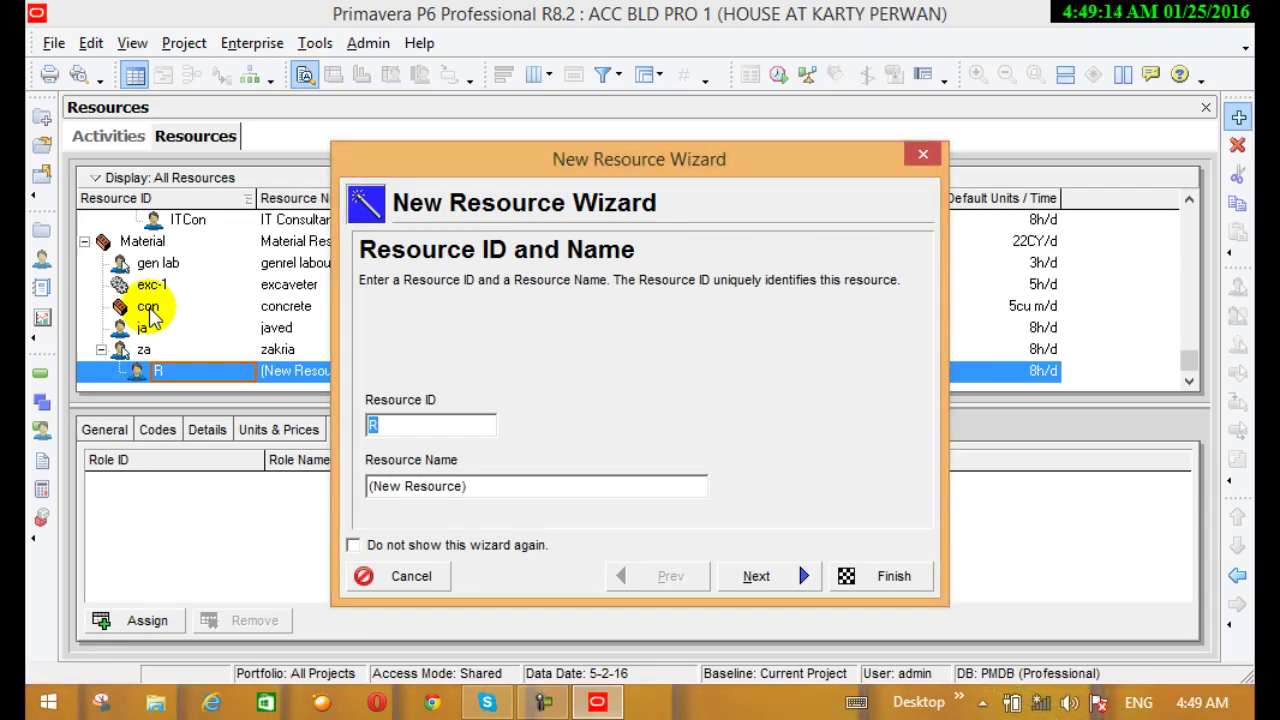
pyautogui.write('bri')
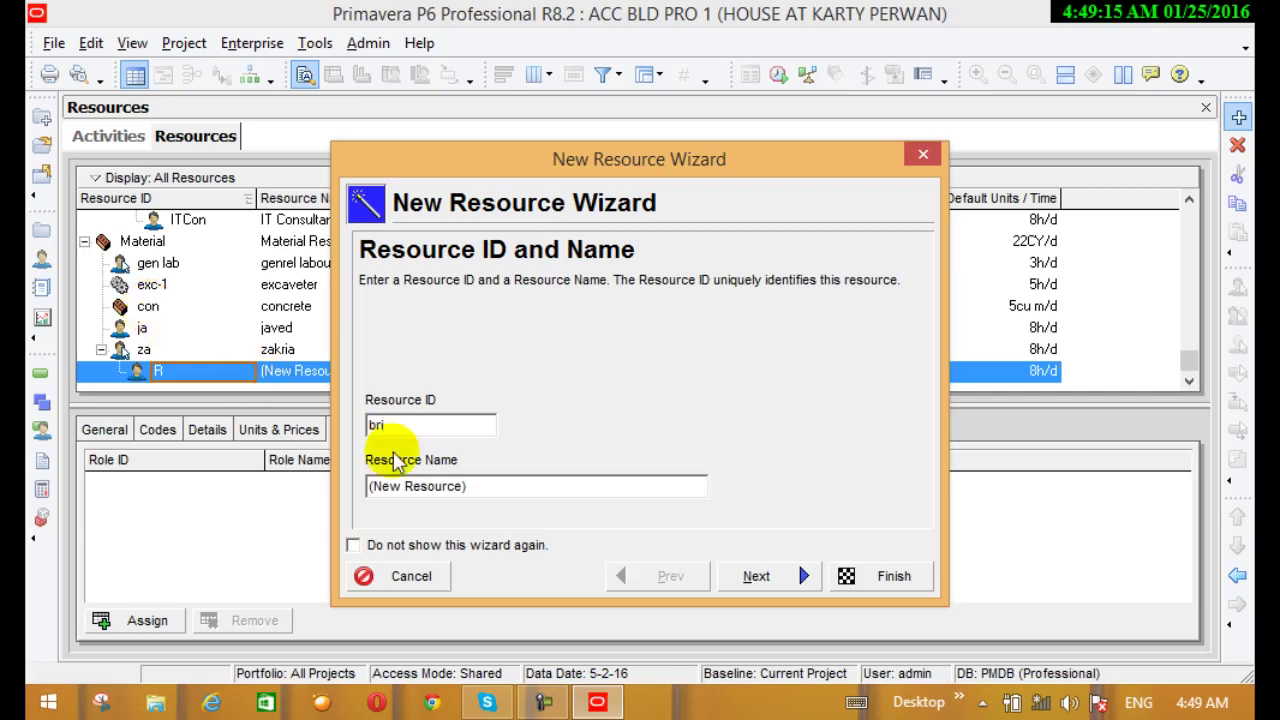
pyautogui.moveTo(485, 489); pyautogui.dragTo(350, 473)
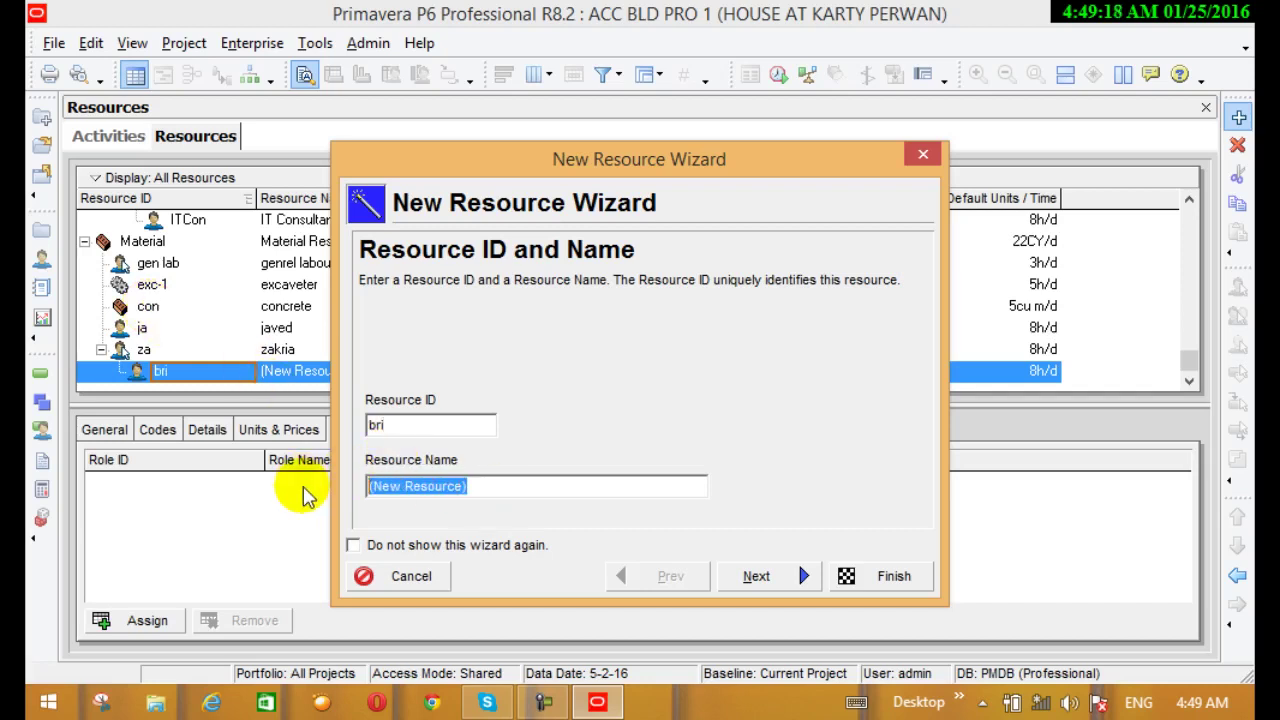
pyautogui.write('br')
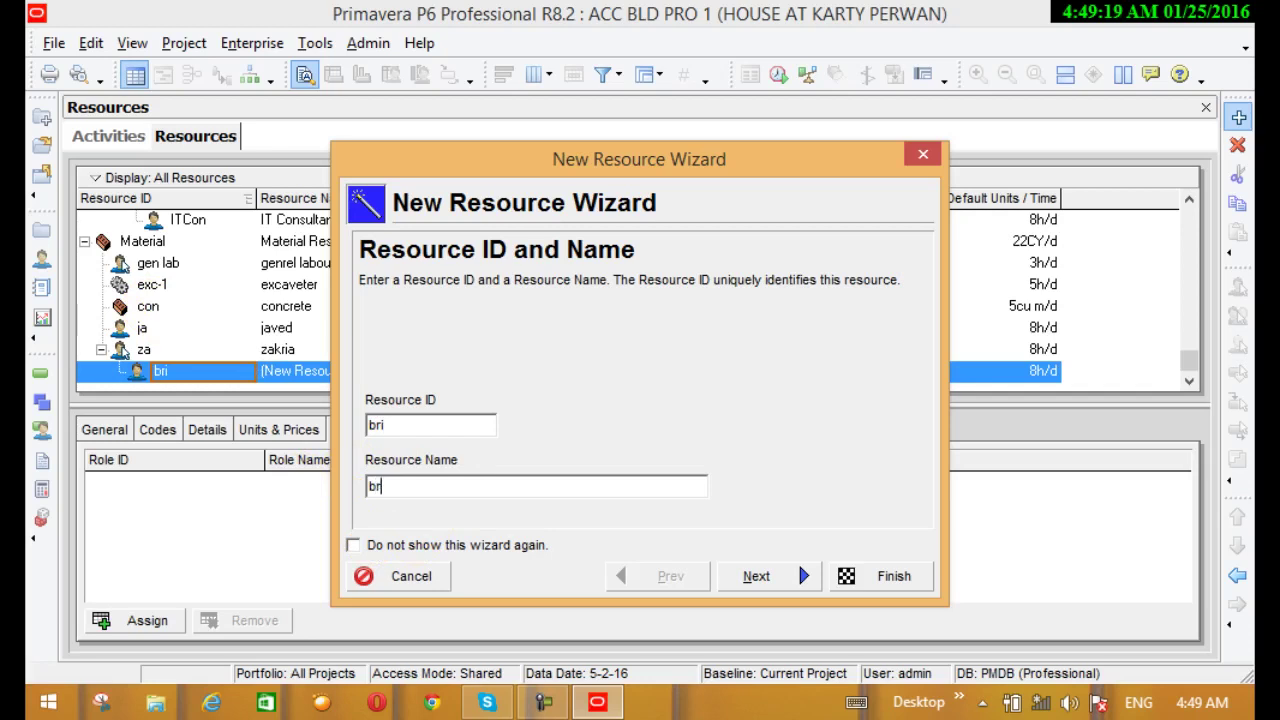
pyautogui.write('icks')
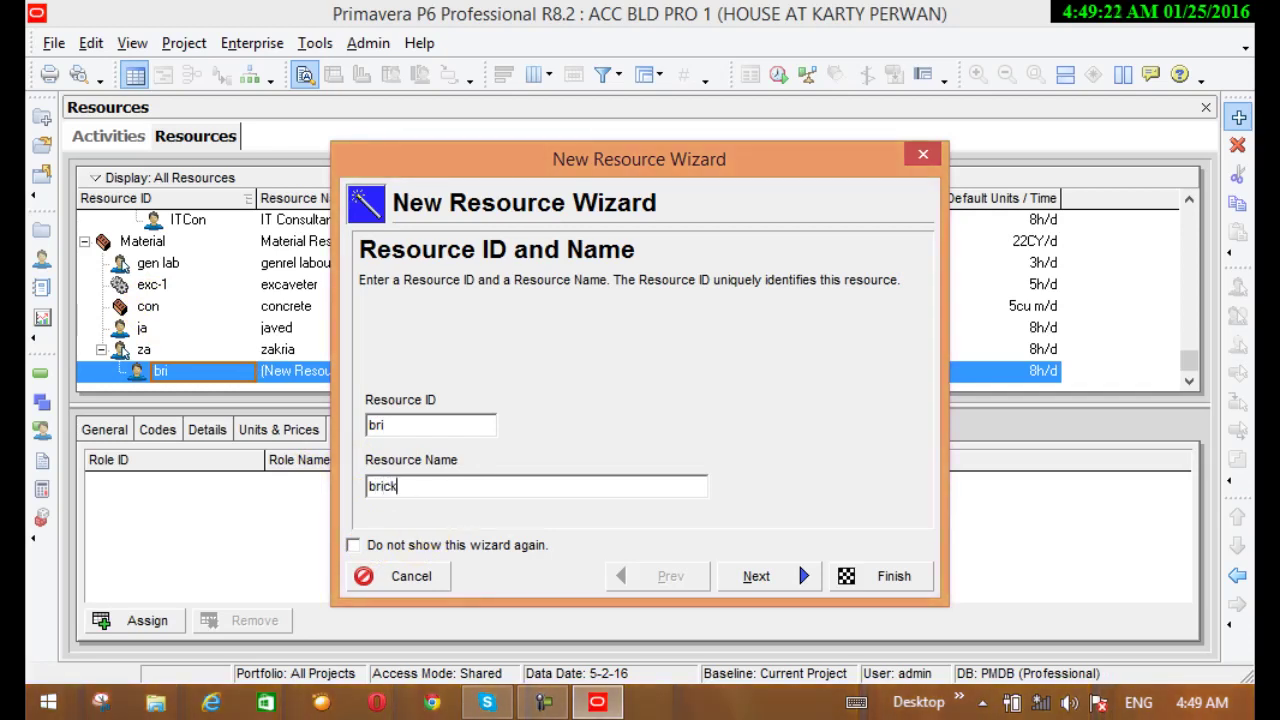
pyautogui.click(752, 576)
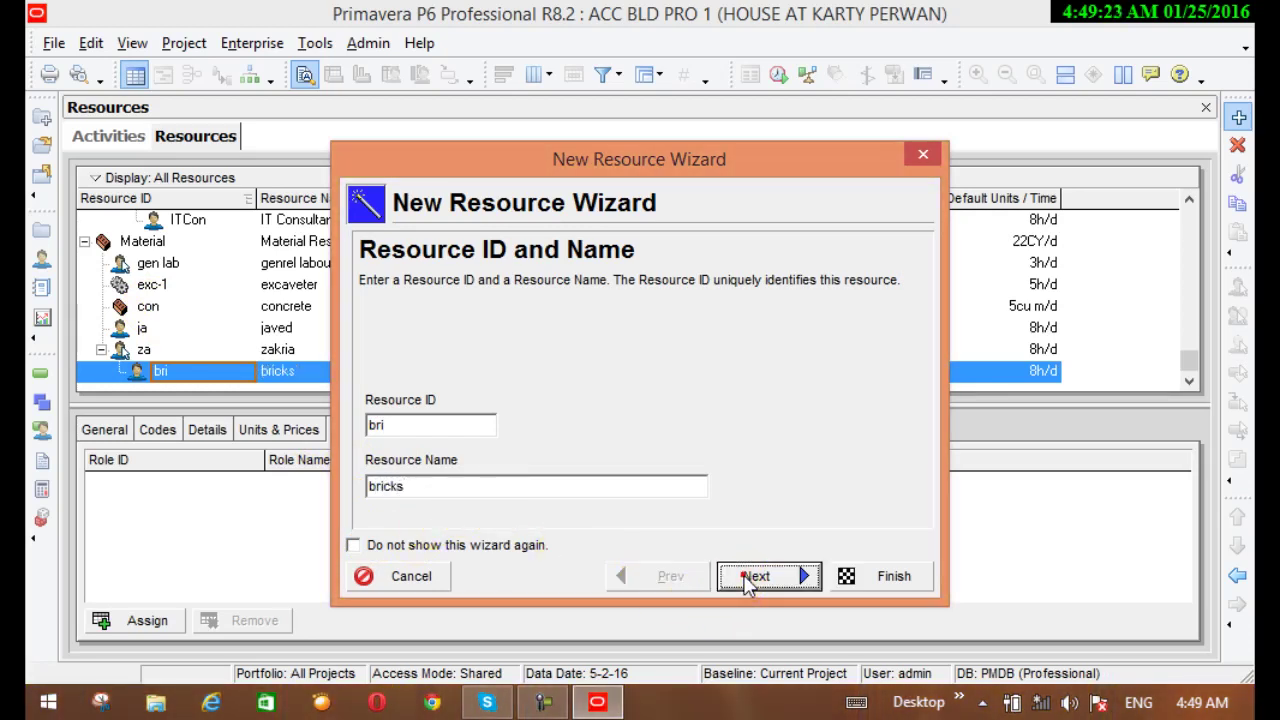
# Step: Make bricks a Material (Supplies) resource with thousand as its unit of measure
pyautogui.click(379, 457)
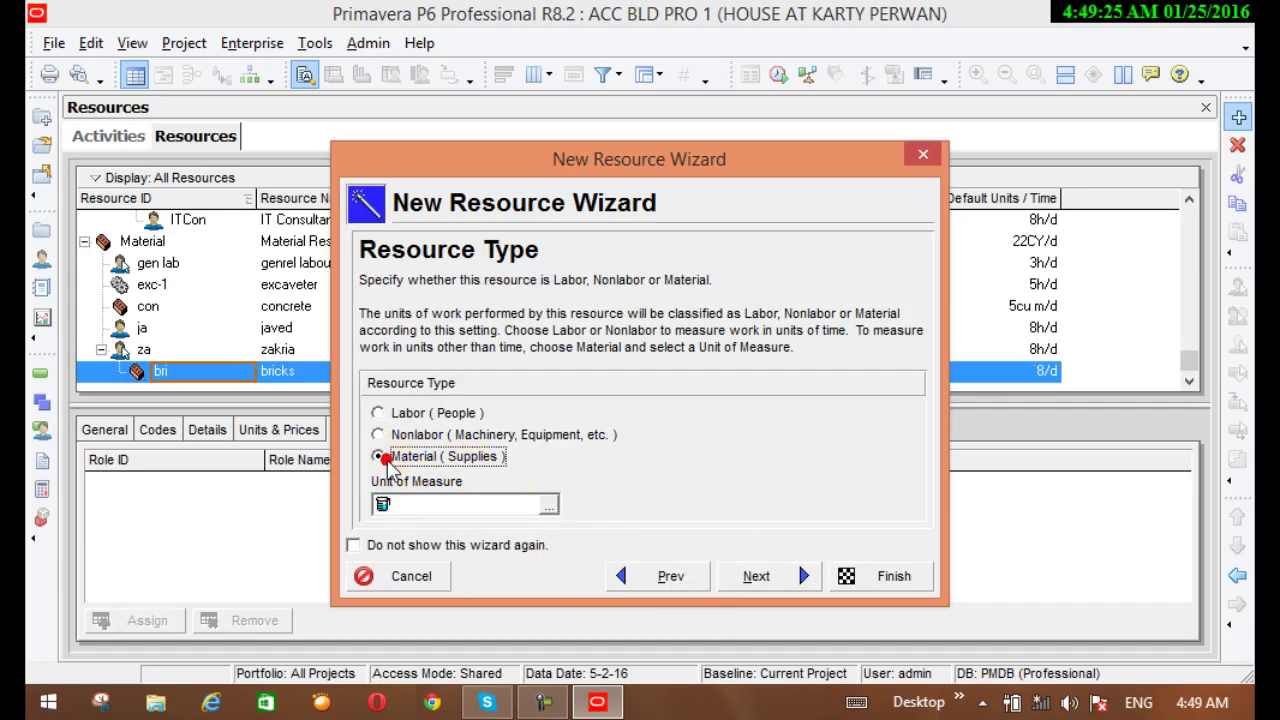
pyautogui.click(548, 505)
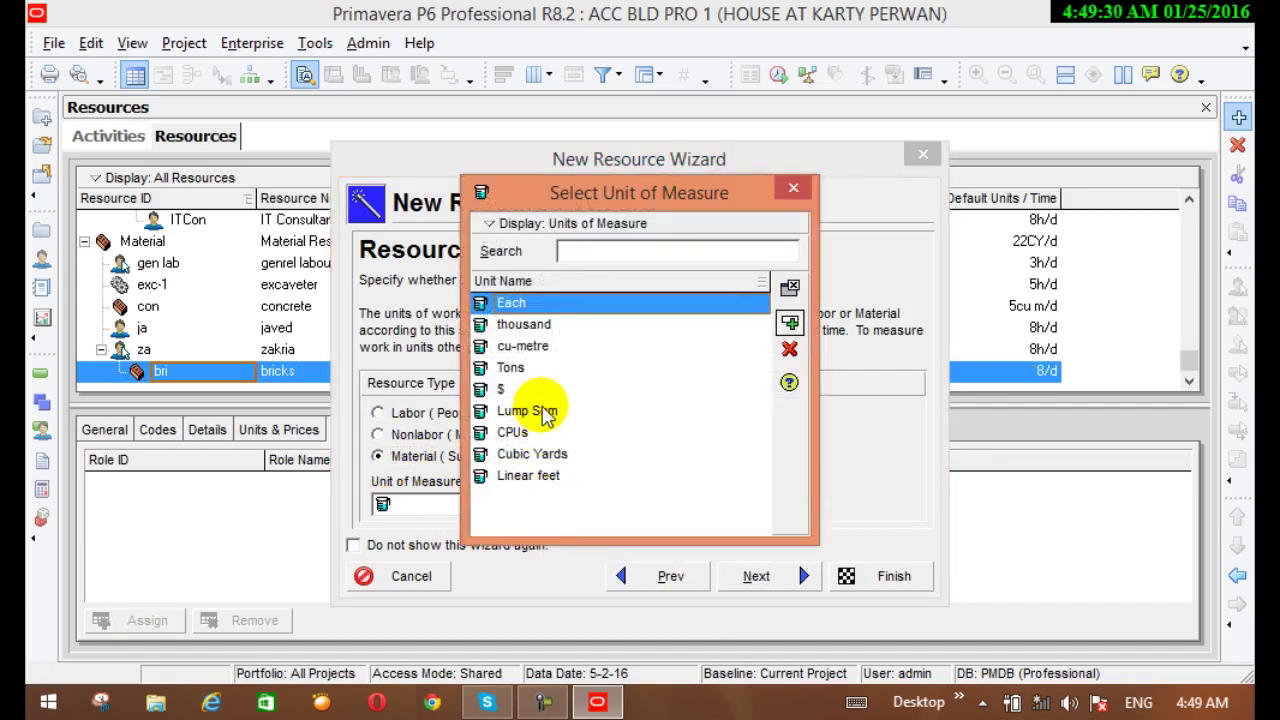
pyautogui.click(537, 324)
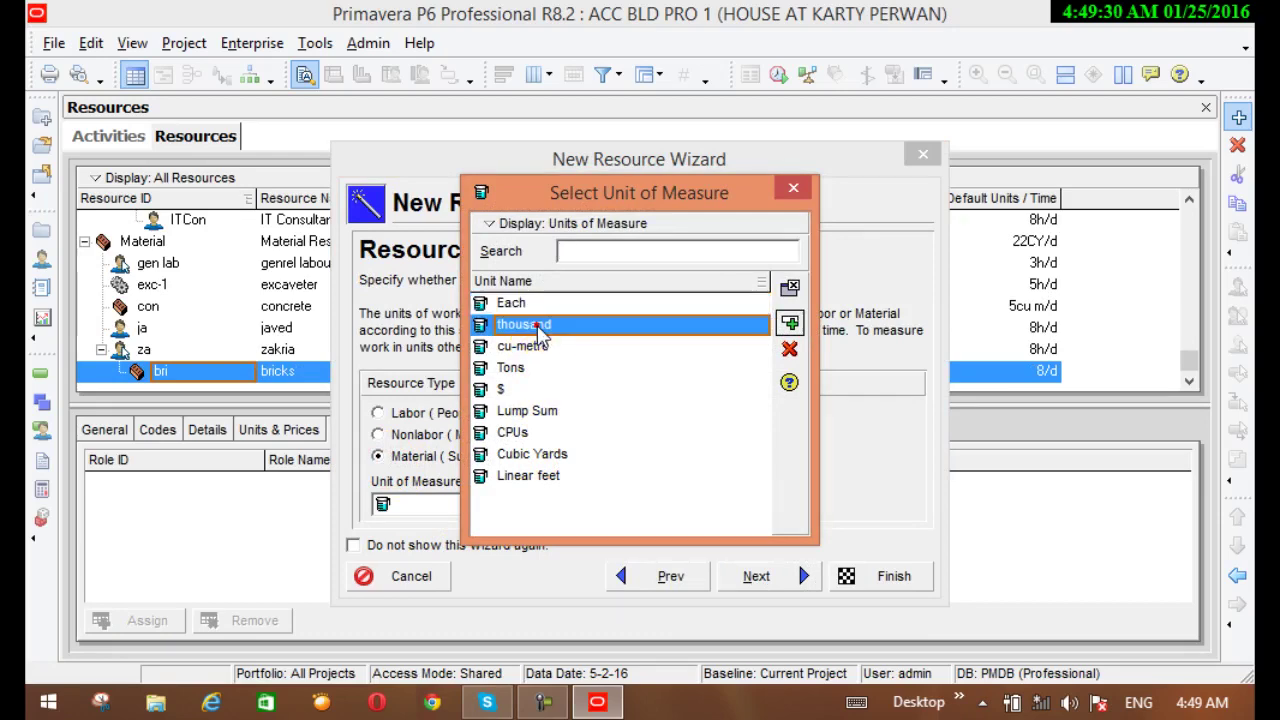
pyautogui.click(789, 322)
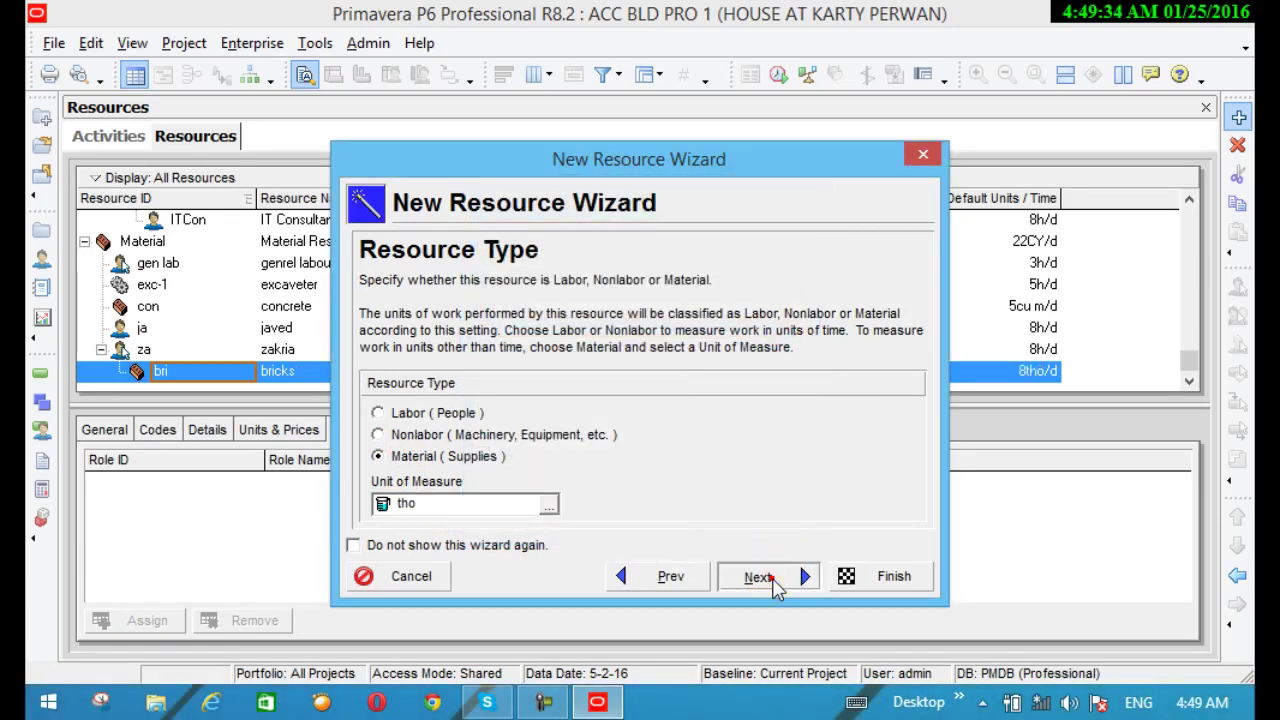
pyautogui.click(768, 578)
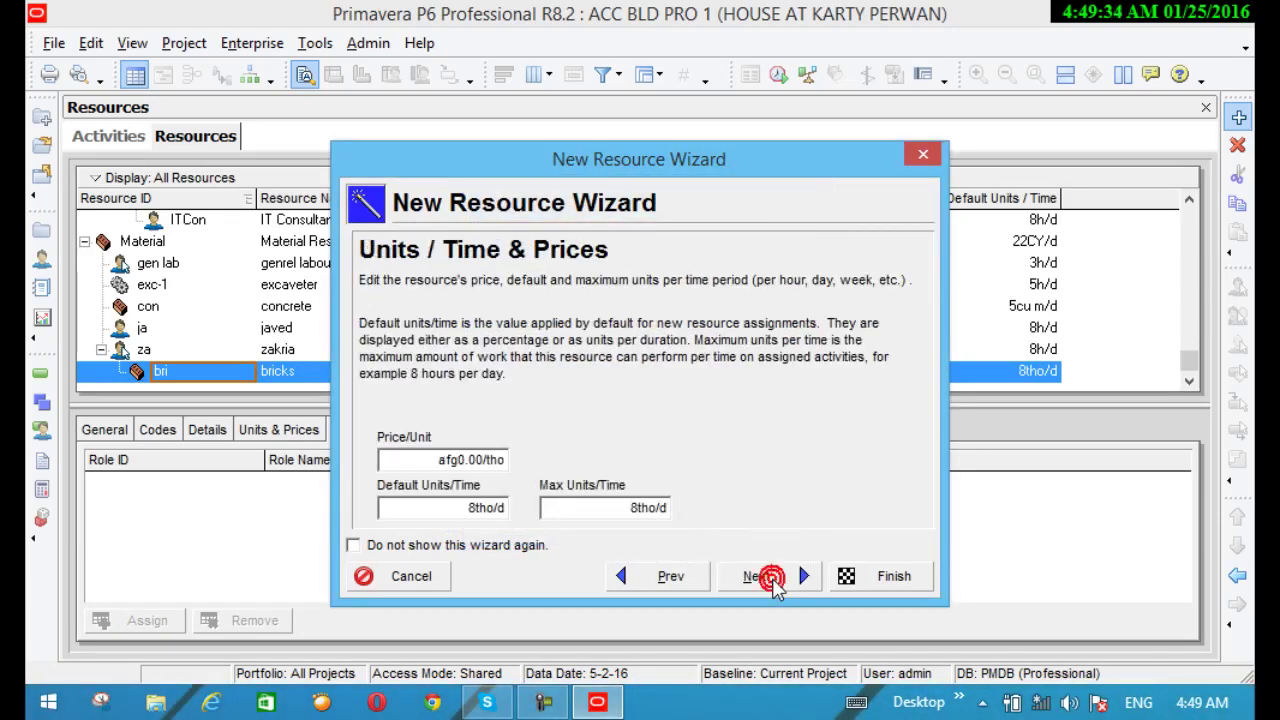
# Step: Set the price per unit of bricks to afg3000/tho
pyautogui.click(484, 457)
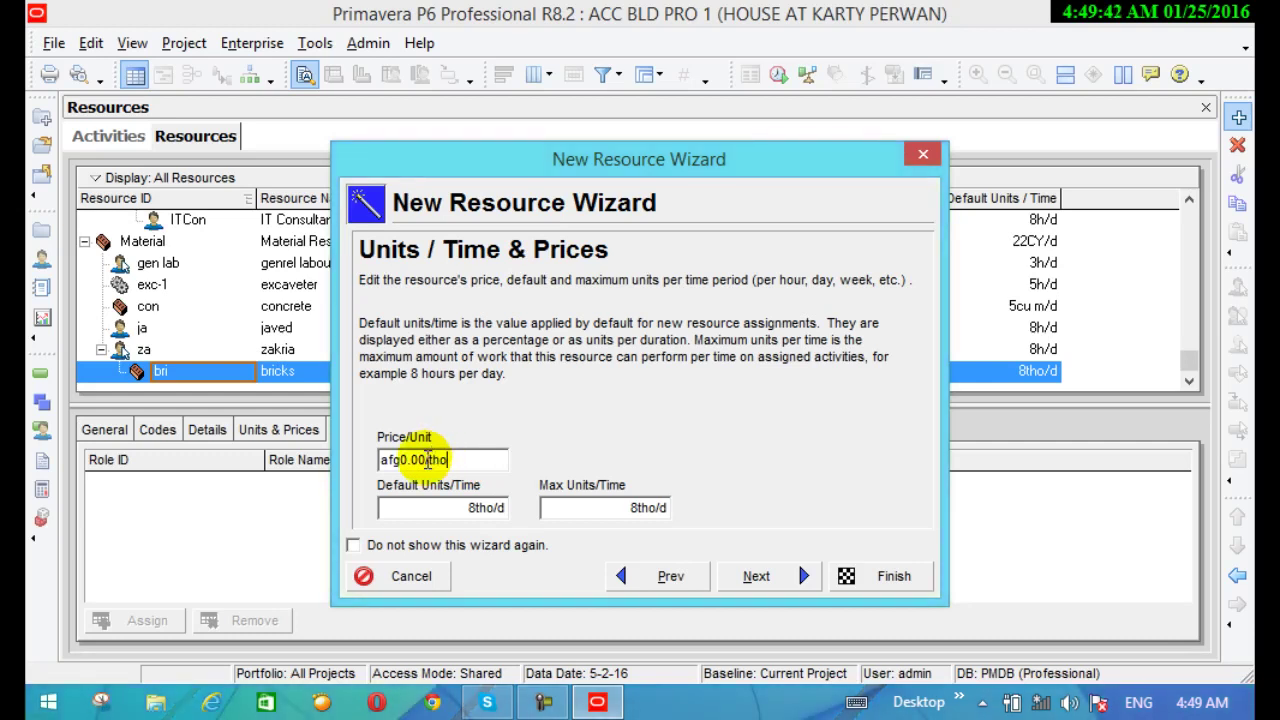
pyautogui.moveTo(424, 459); pyautogui.dragTo(404, 459)
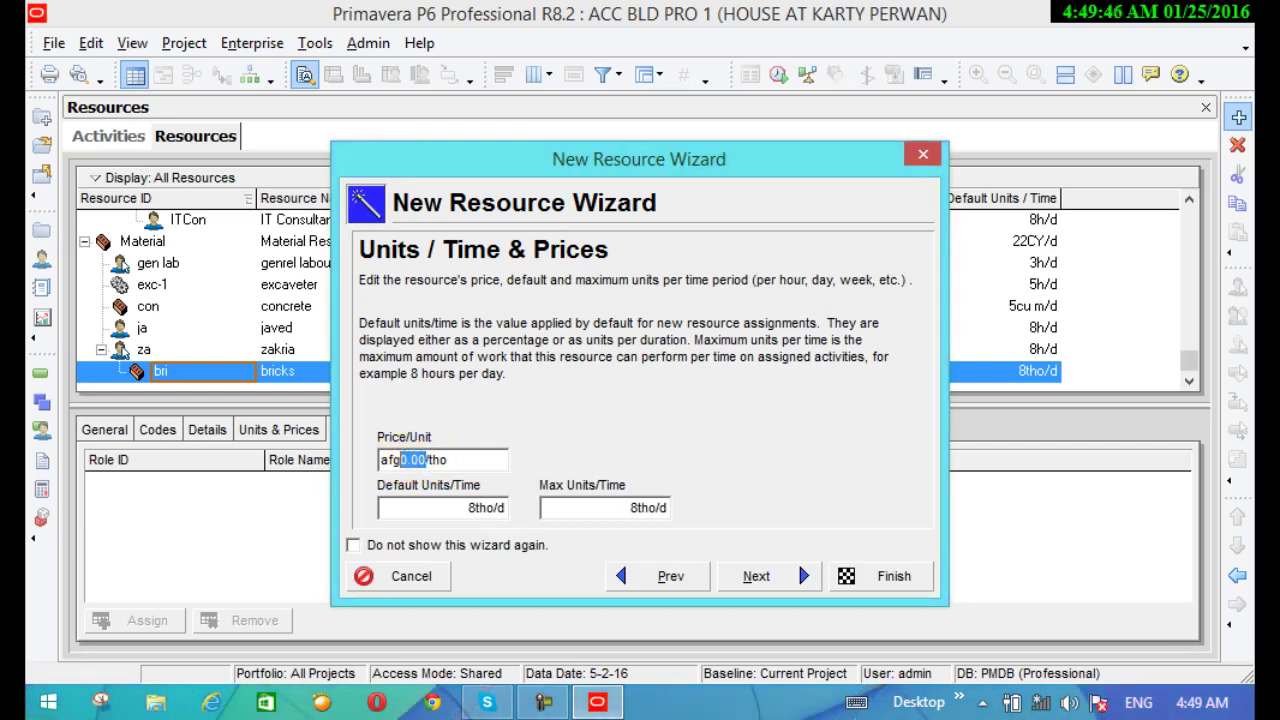
pyautogui.write('3000')
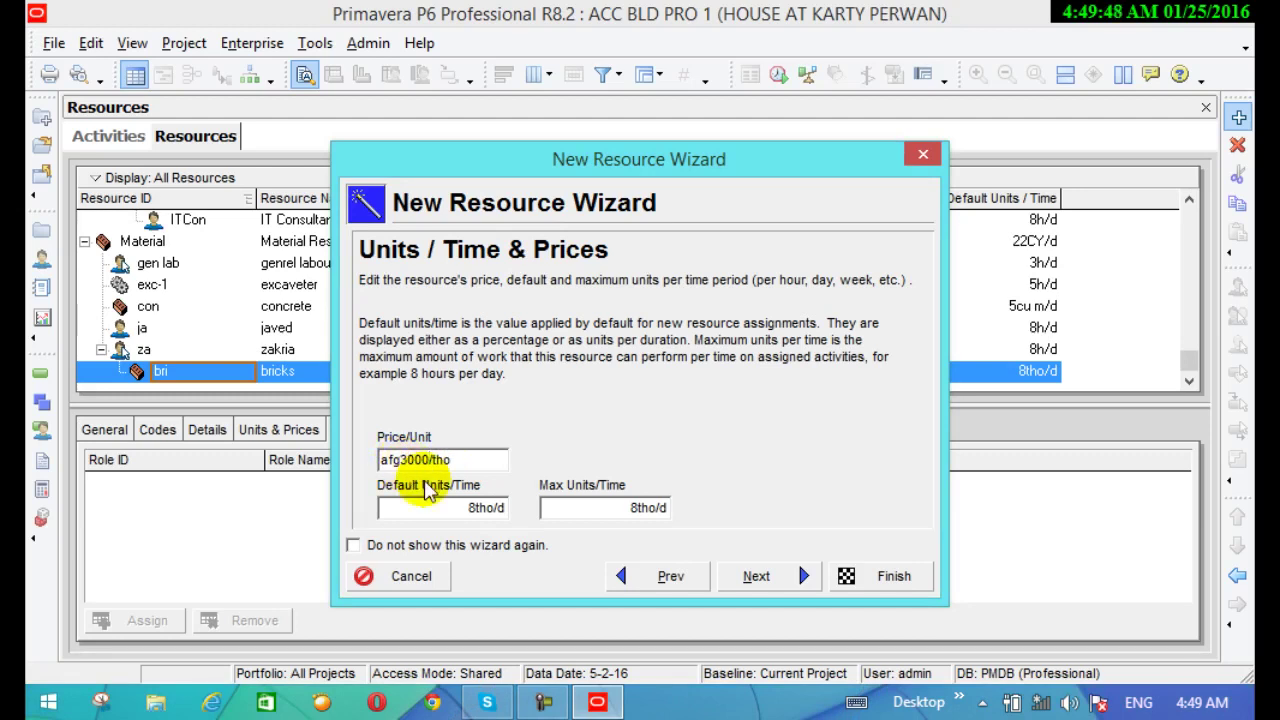
# Step: Set both the default and the maximum units per time of bricks to 5000tho/d
pyautogui.click(477, 507)
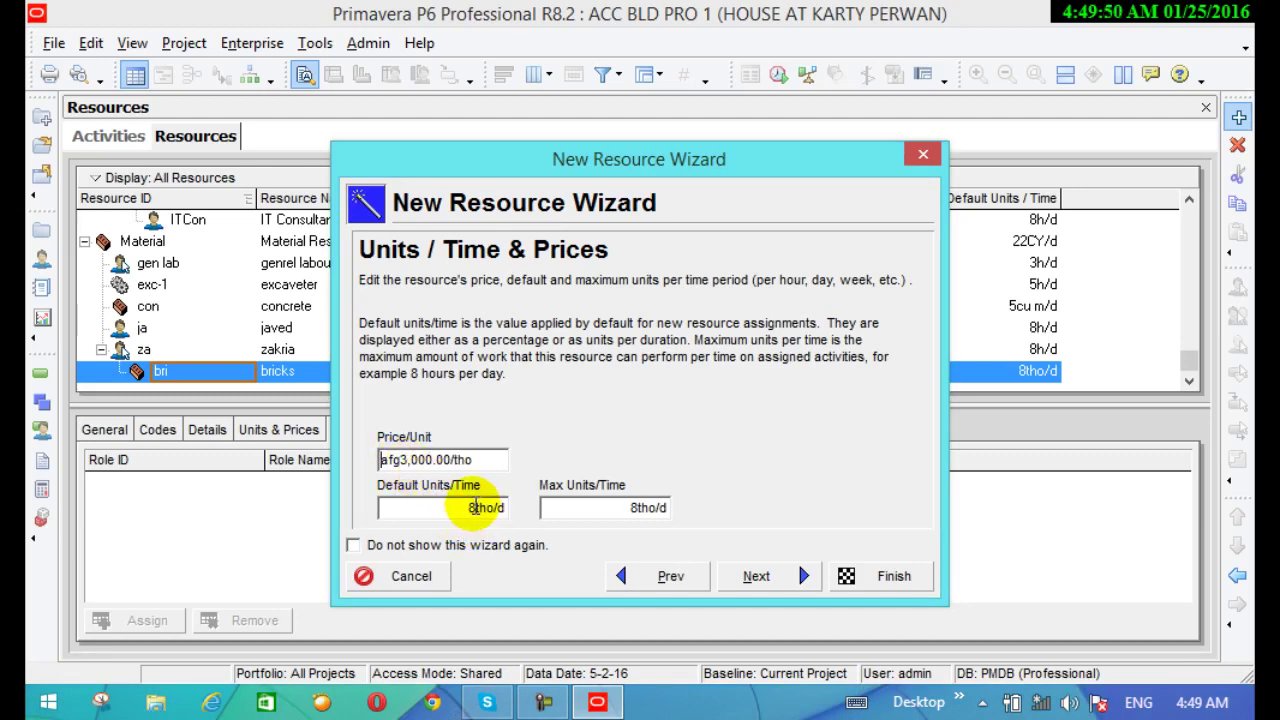
pyautogui.click(466, 506)
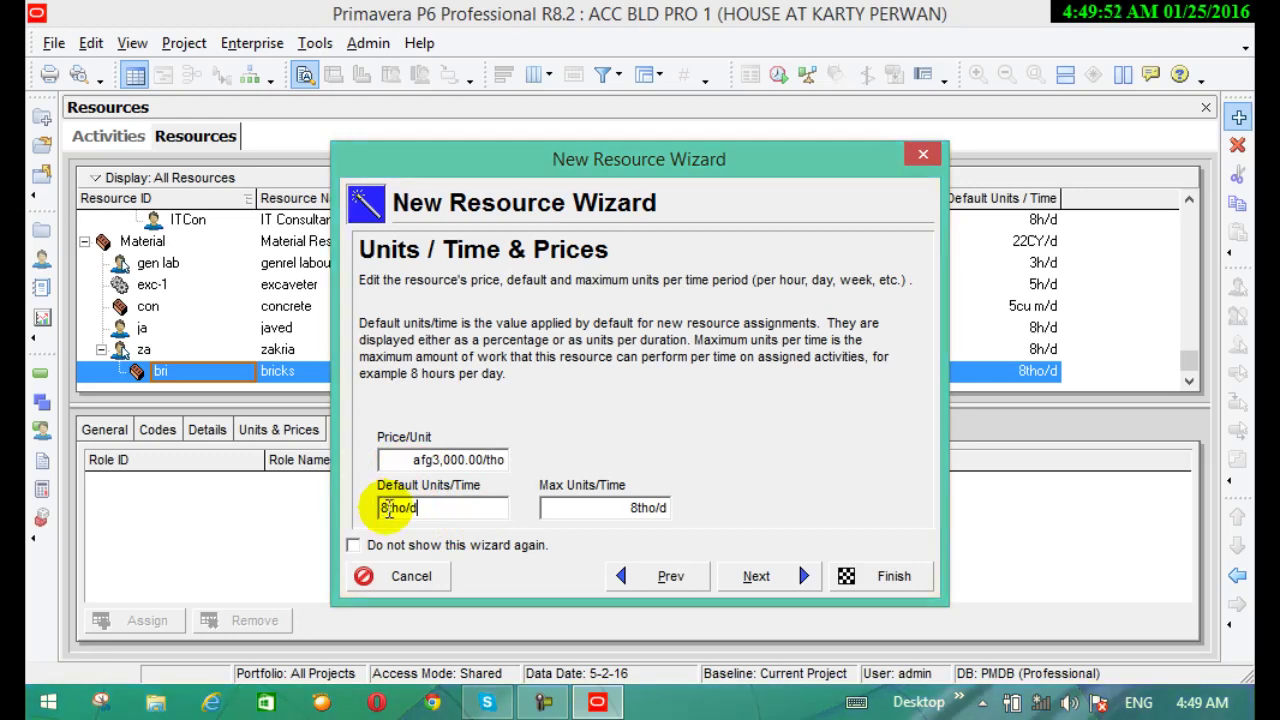
pyautogui.moveTo(389, 509); pyautogui.dragTo(381, 509)
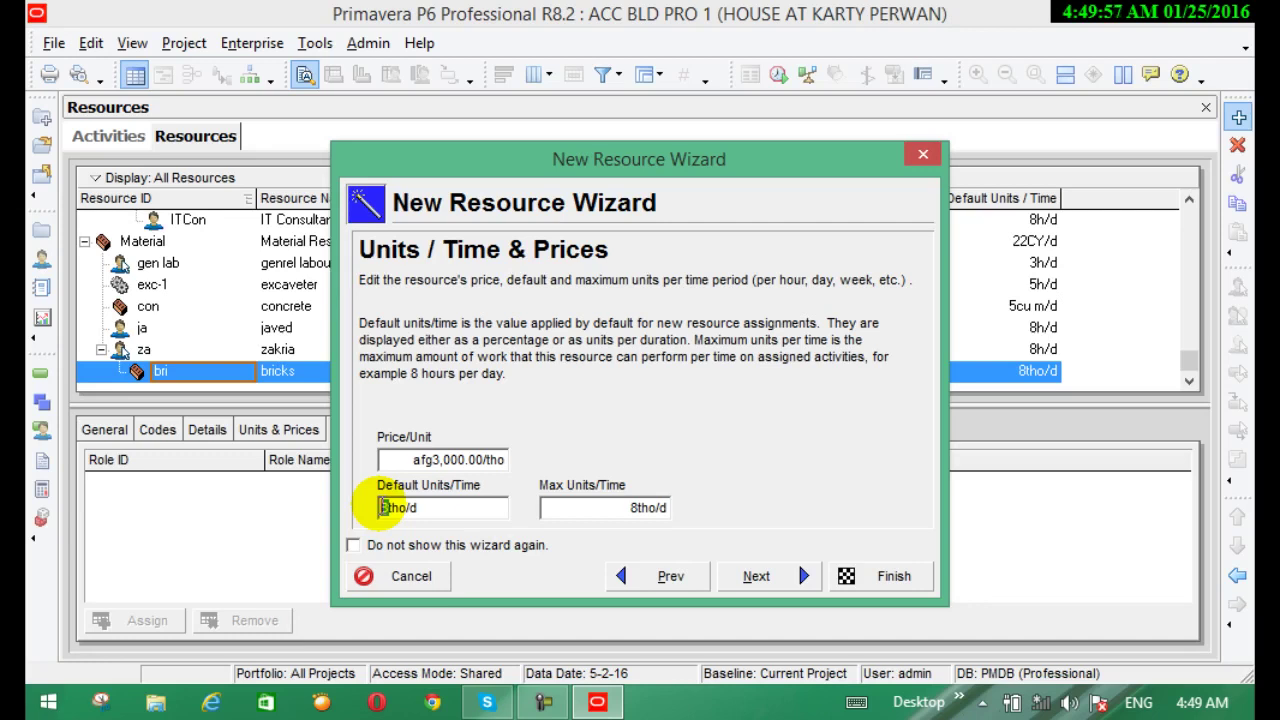
pyautogui.write('5000')
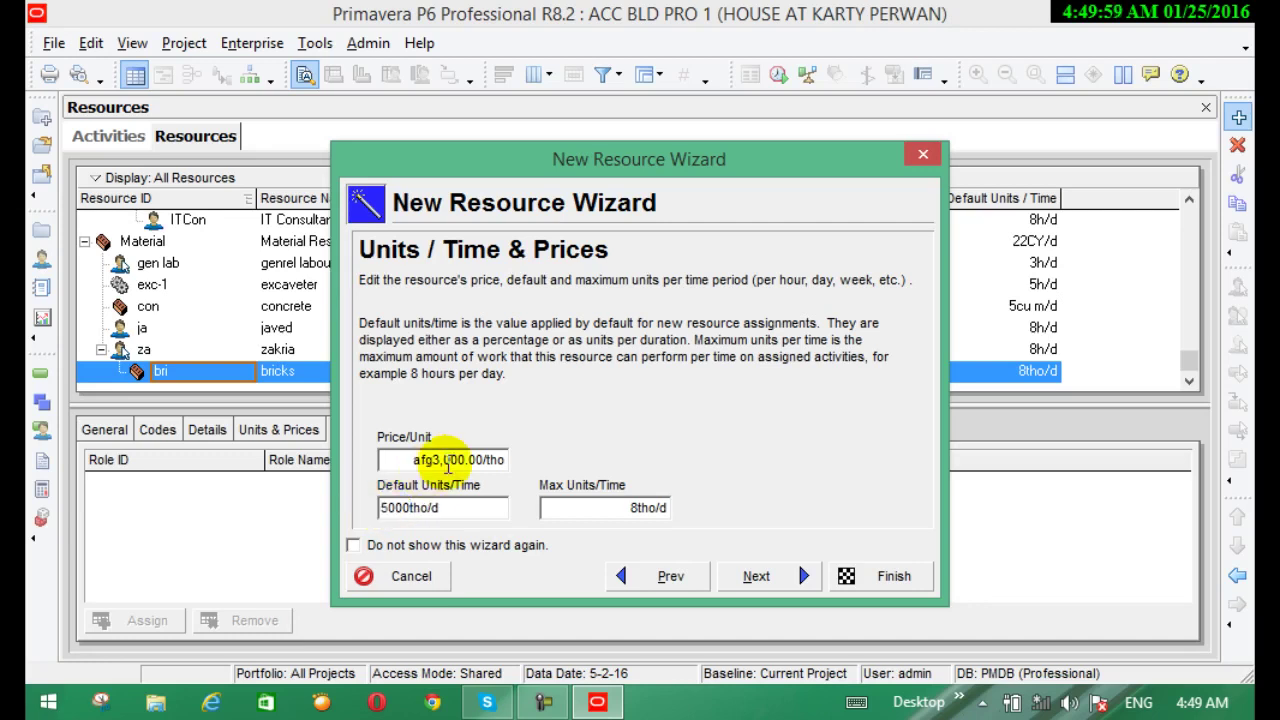
pyautogui.click(449, 465)
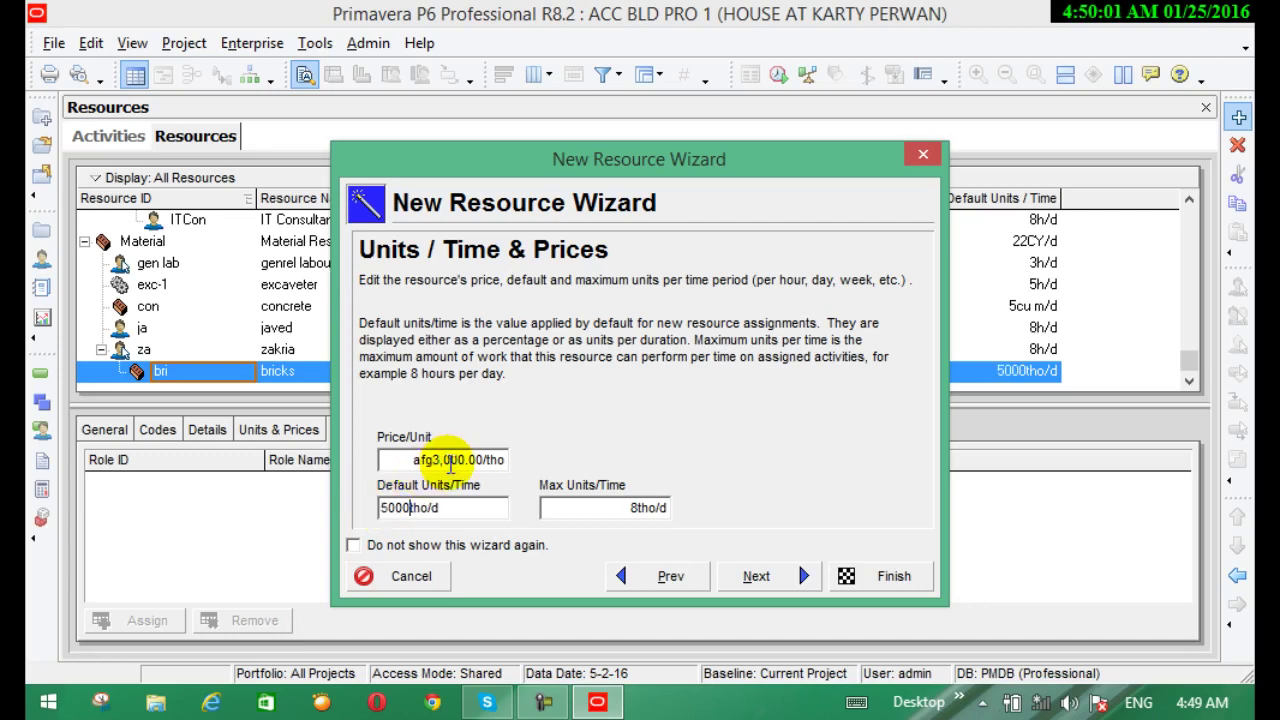
pyautogui.click(641, 507)
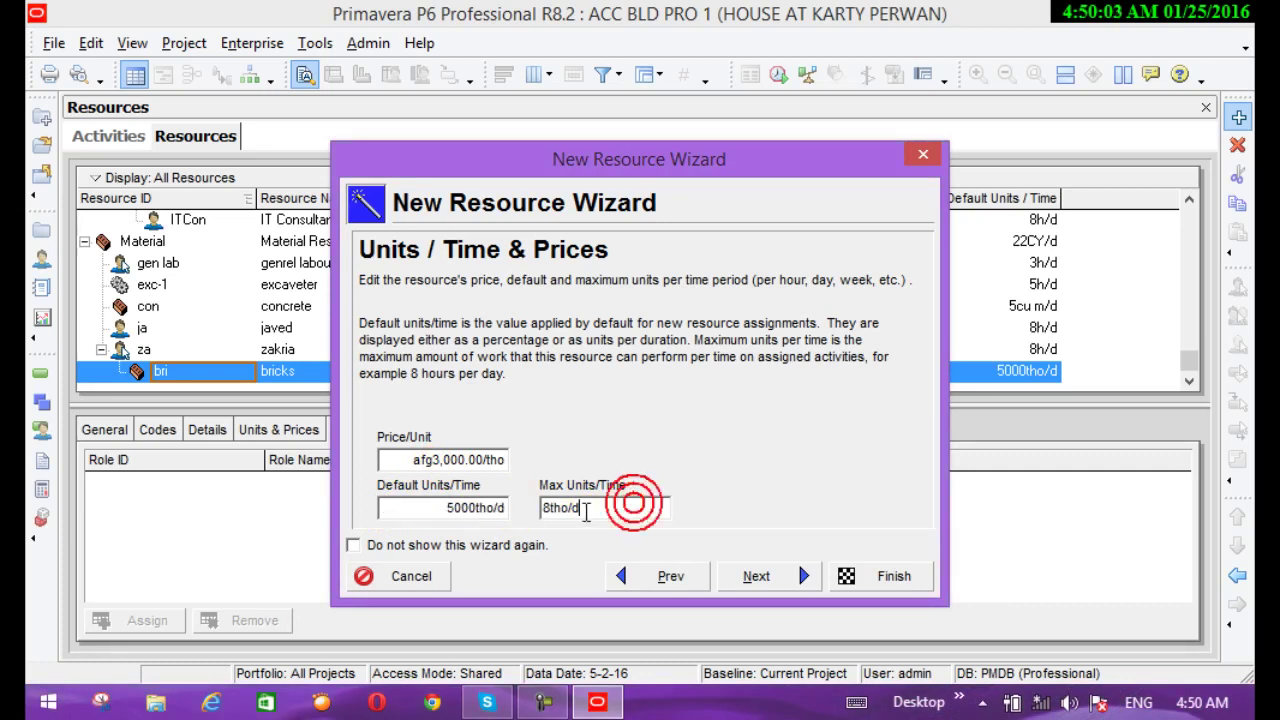
pyautogui.click(552, 503)
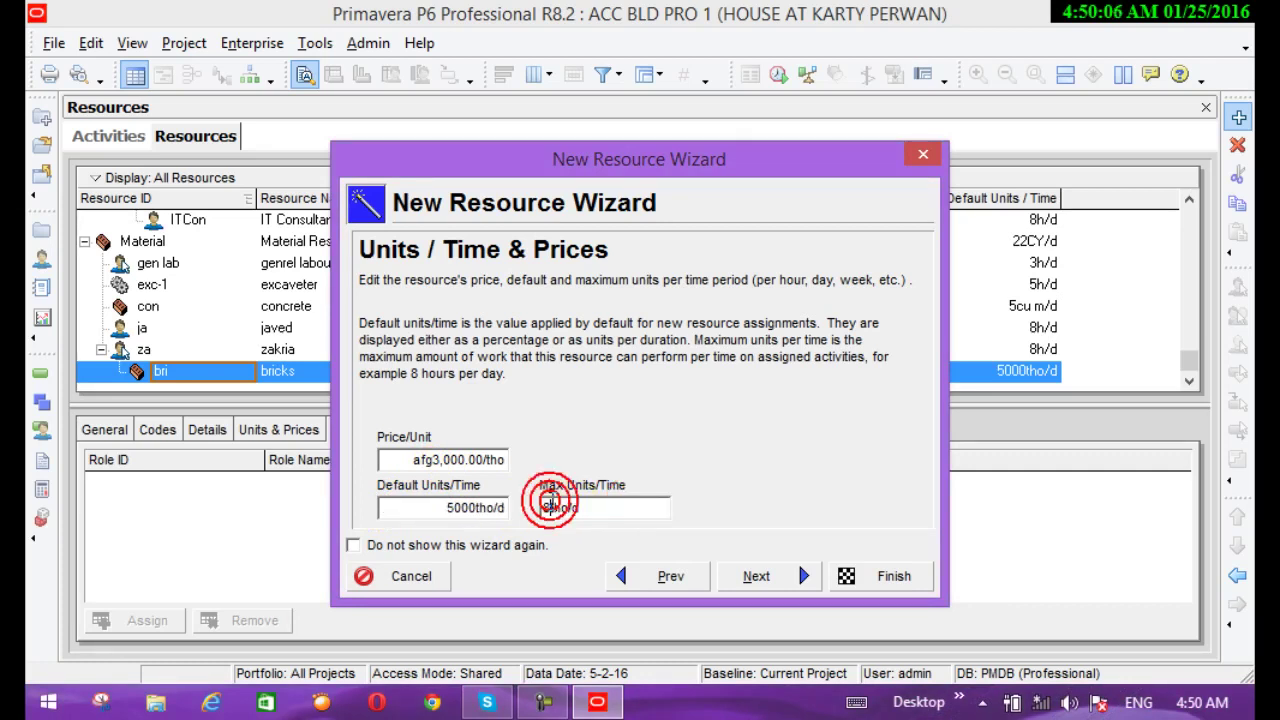
pyautogui.write('5000tho')
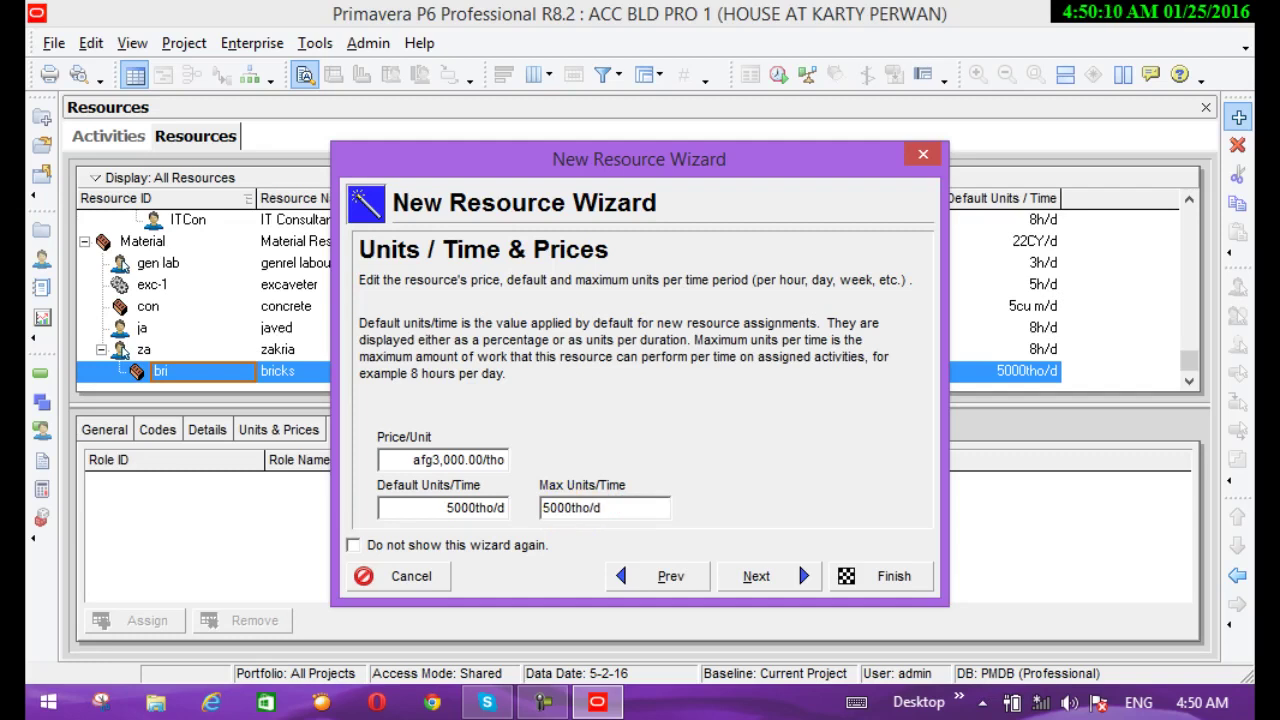
# Step: Finish the new resource with the existing ACC calendar and outdent bricks one level so it sits directly under Material
pyautogui.click(730, 578)
pyautogui.click(750, 578)
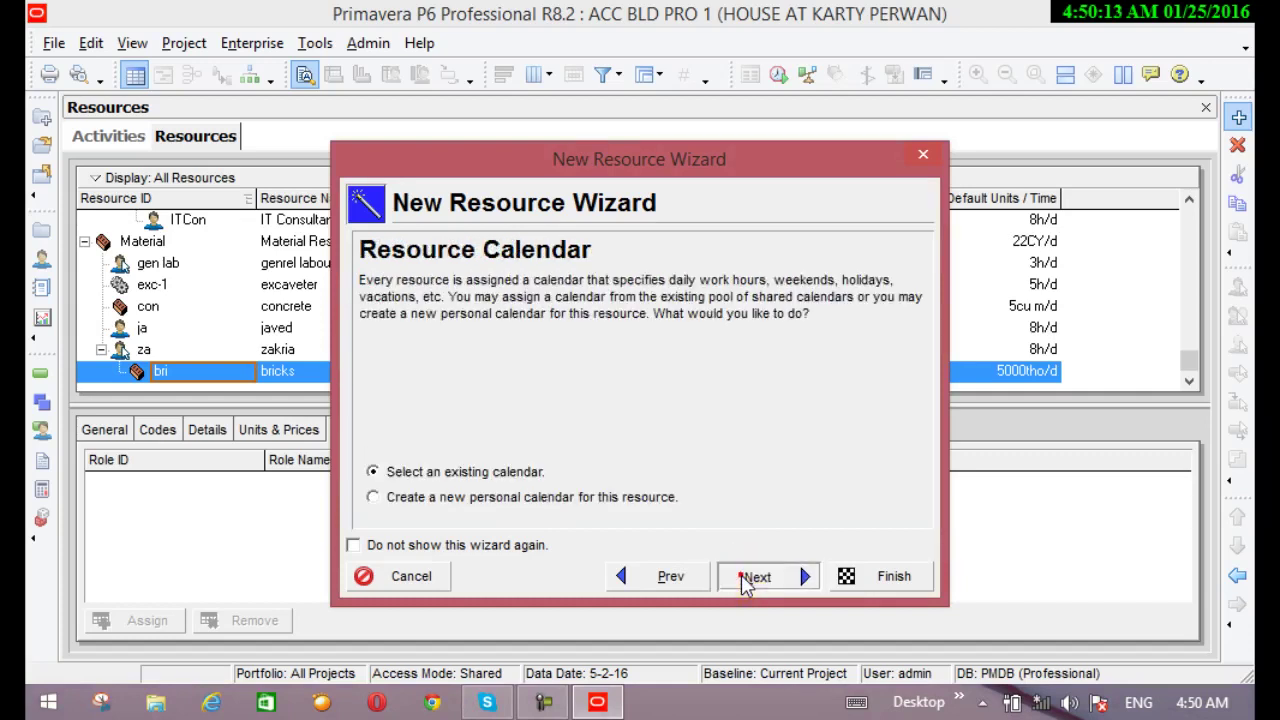
pyautogui.click(745, 580)
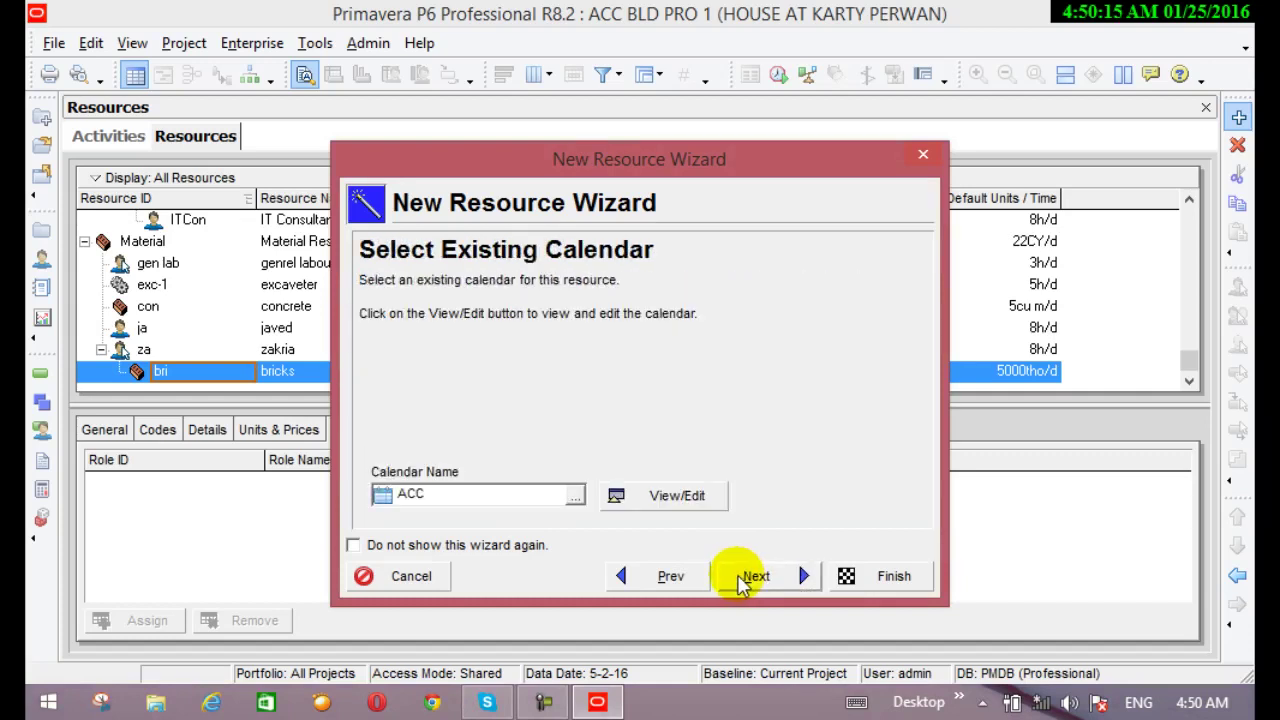
pyautogui.click(742, 578)
pyautogui.click(737, 576)
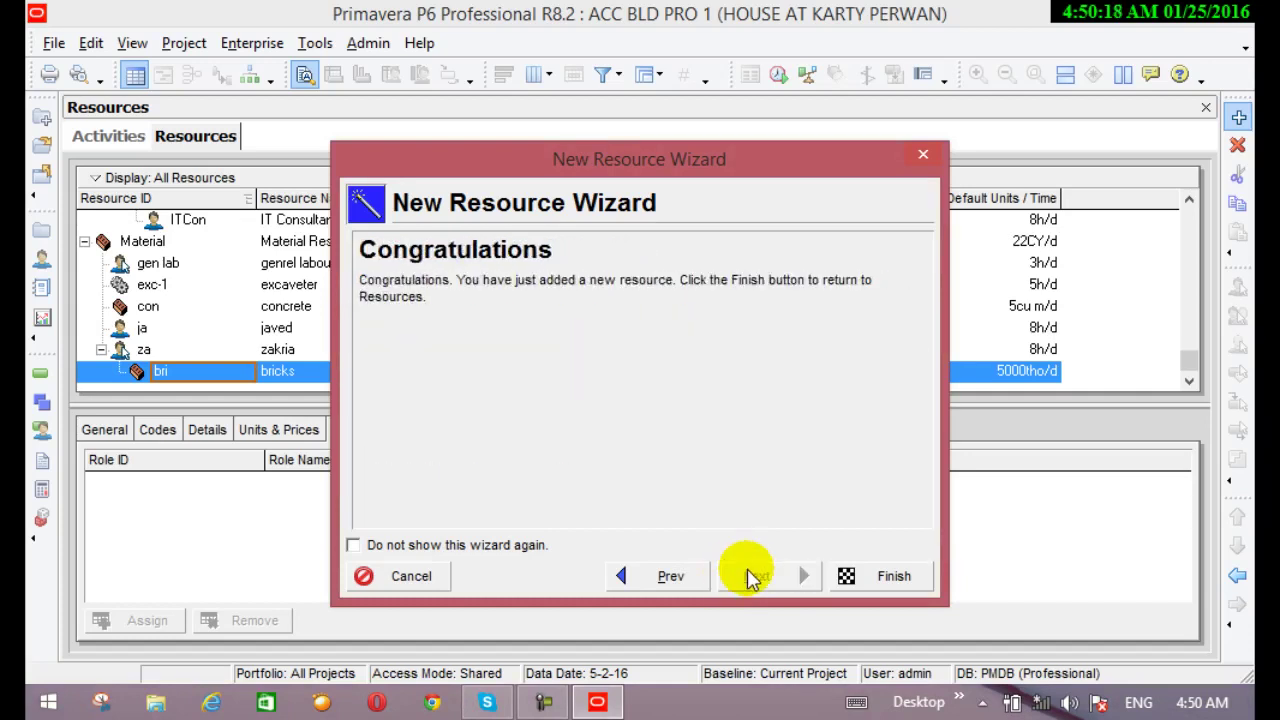
pyautogui.click(918, 571)
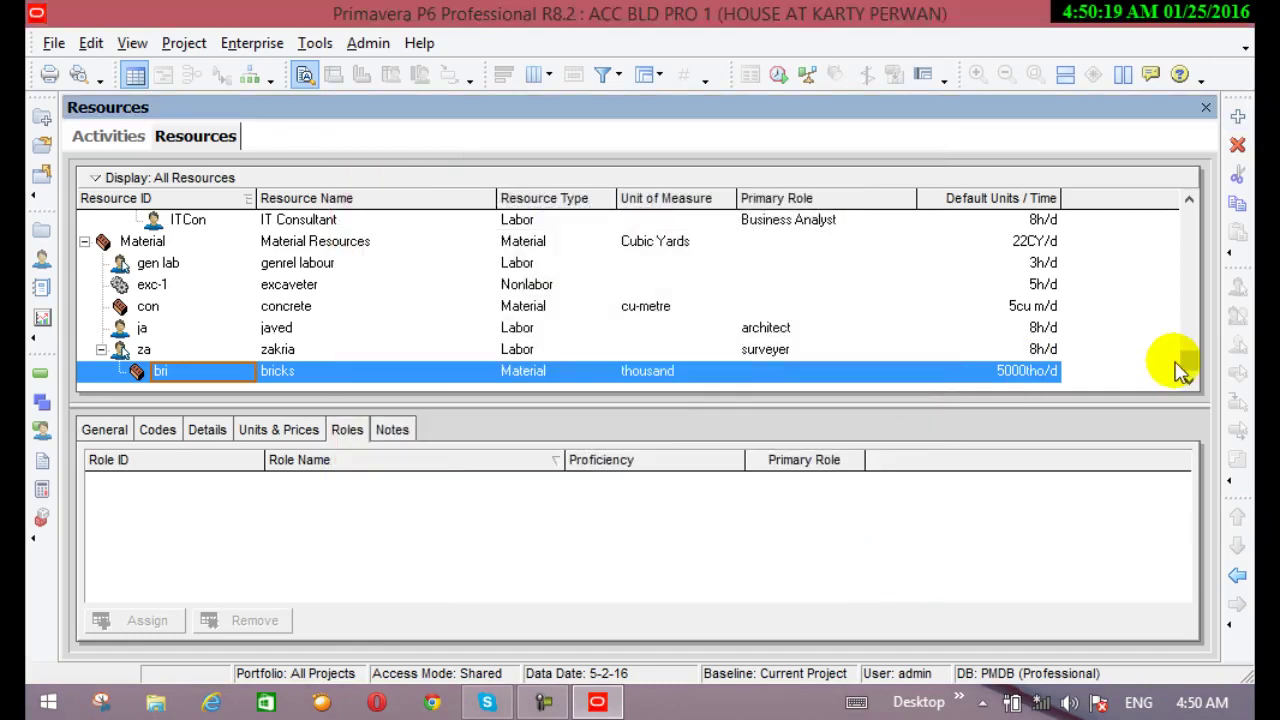
pyautogui.click(1237, 575)
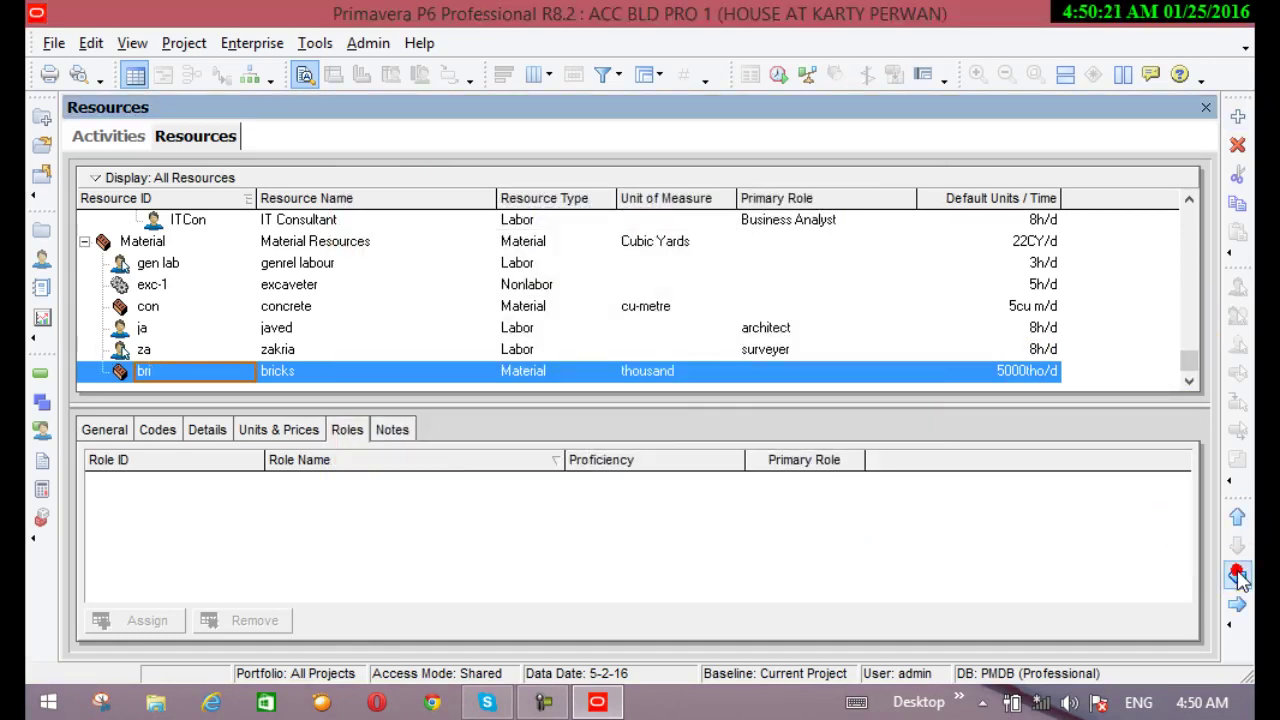
# Step: Assign the bricks resource to the BRICK WORK IN SUPER STRUCTURE activity A1110
pyautogui.click(40, 370)
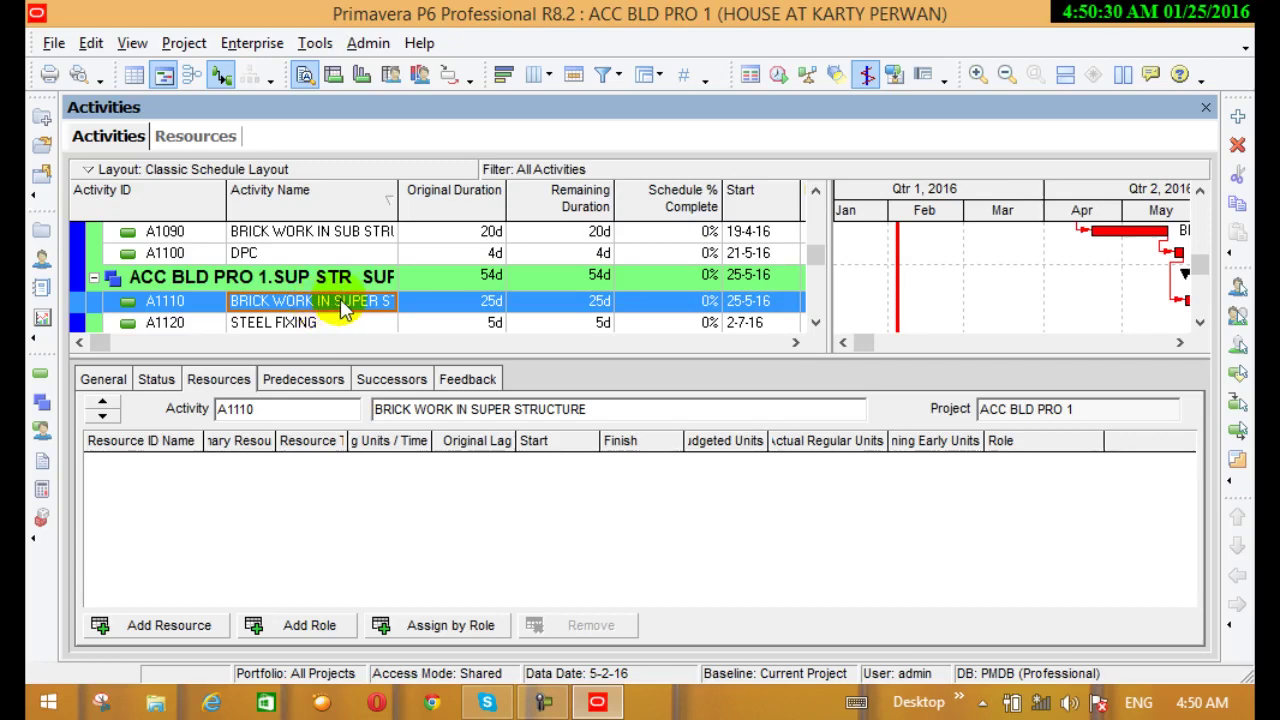
pyautogui.click(170, 625)
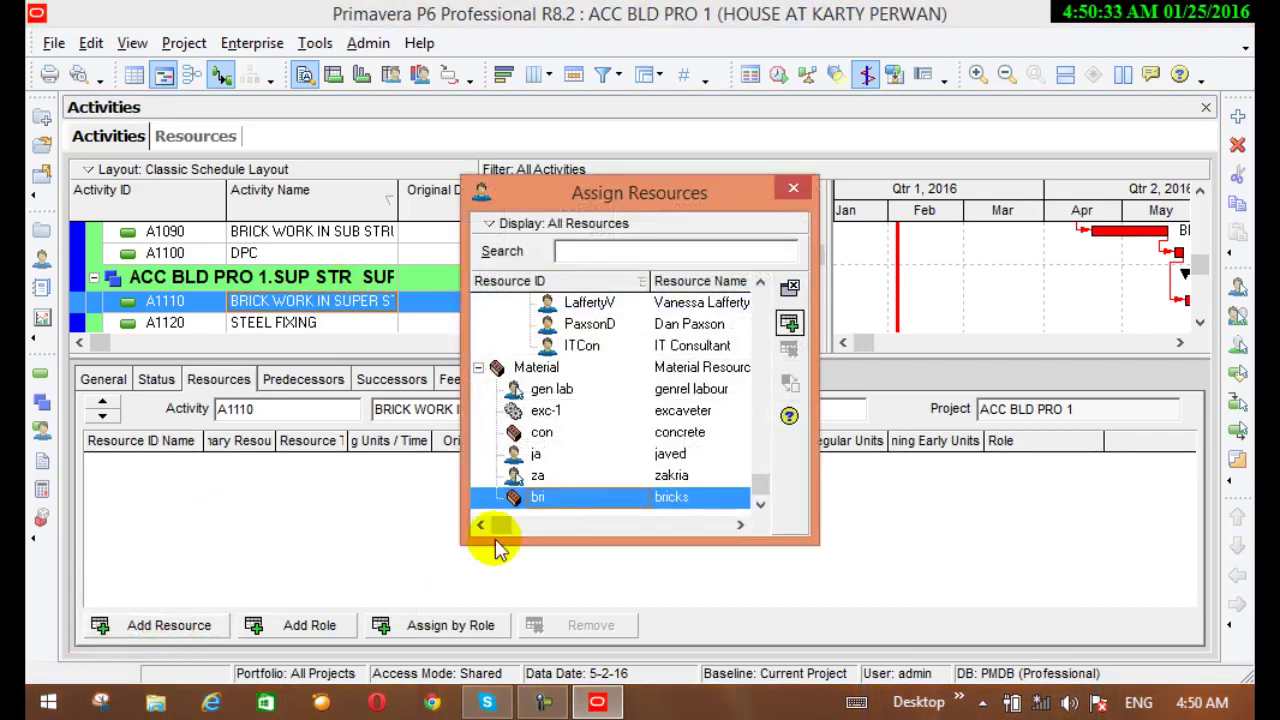
pyautogui.click(683, 505)
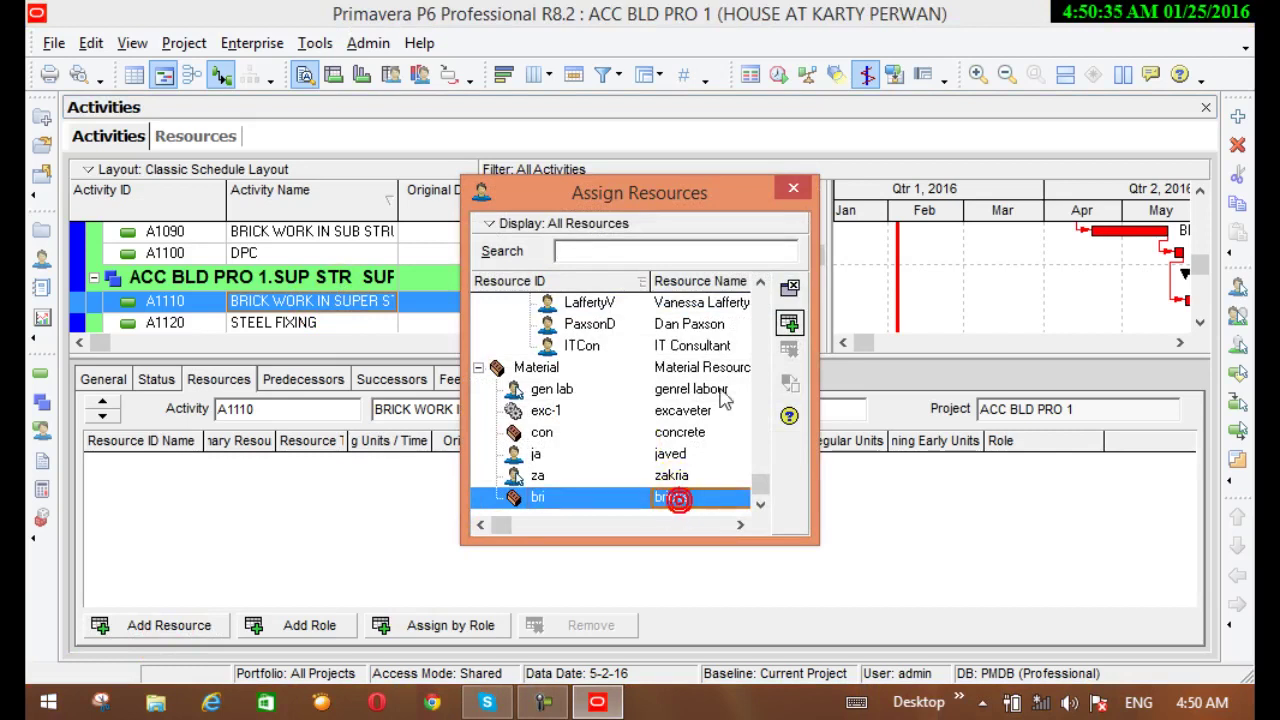
pyautogui.click(789, 324)
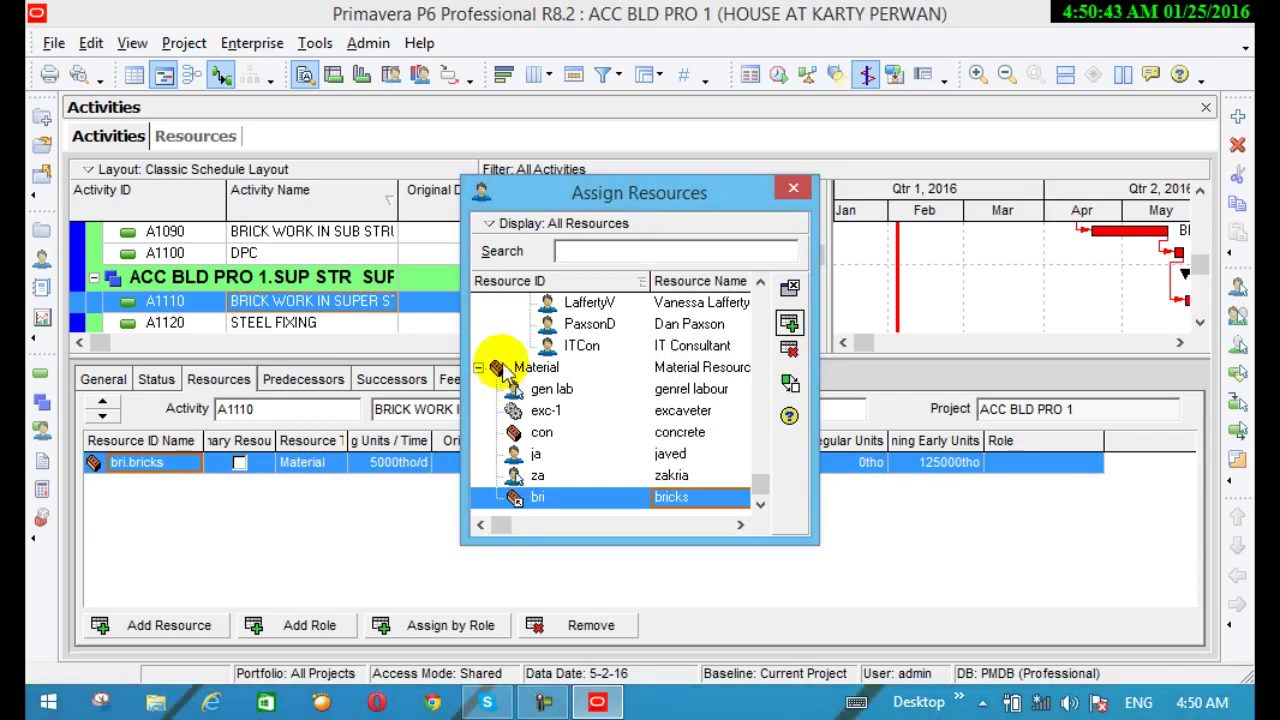
# Step: Assign the genrel labour resource three times to activity A1110 and finish assigning resources
pyautogui.click(603, 389)
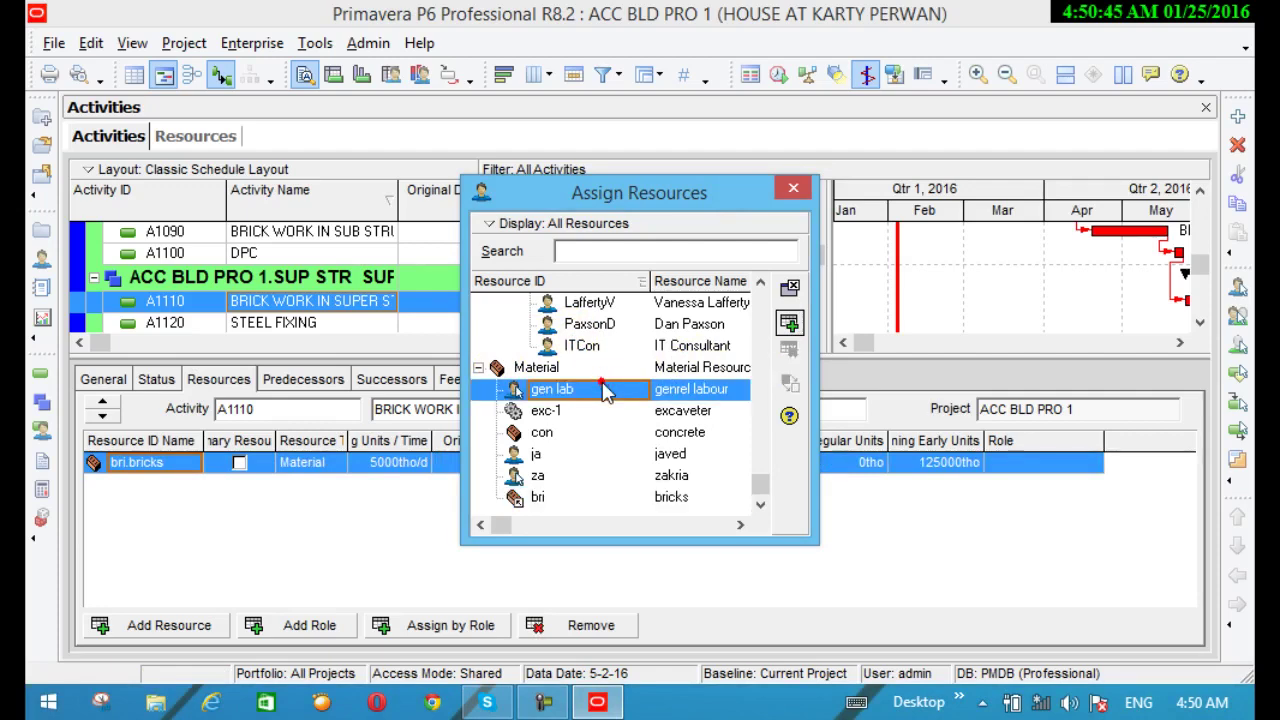
pyautogui.click(789, 324)
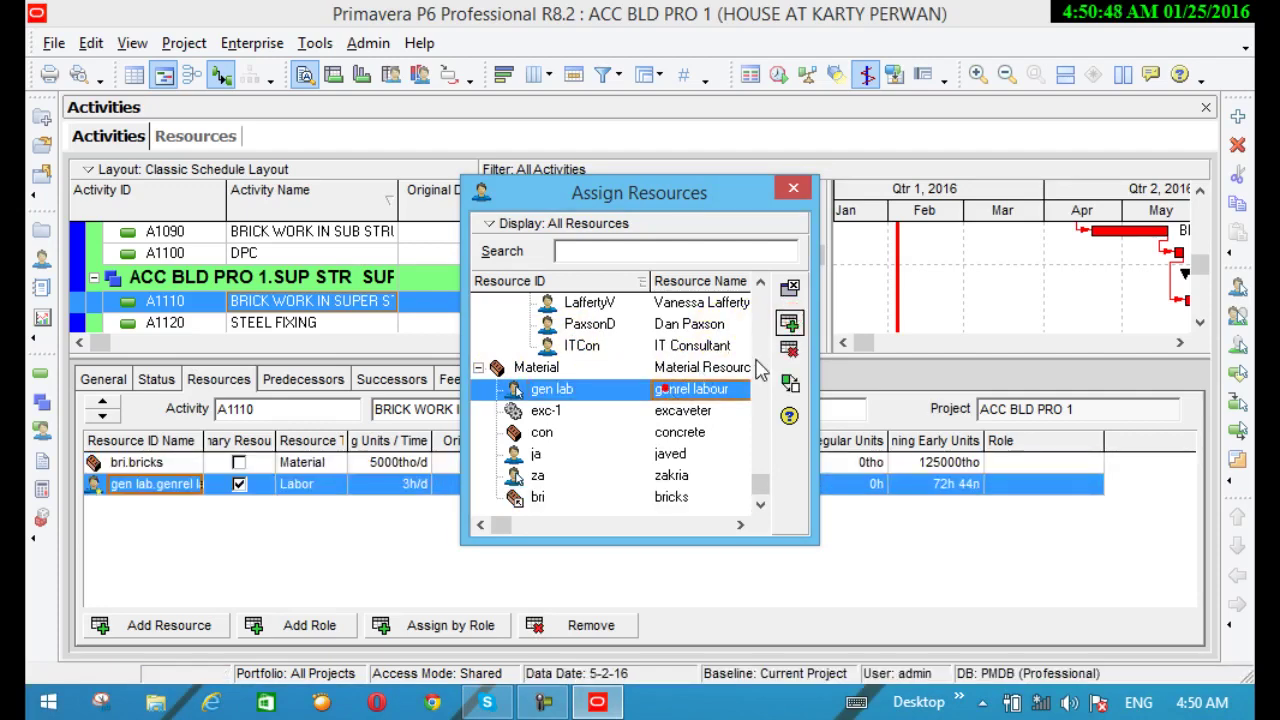
pyautogui.click(789, 324)
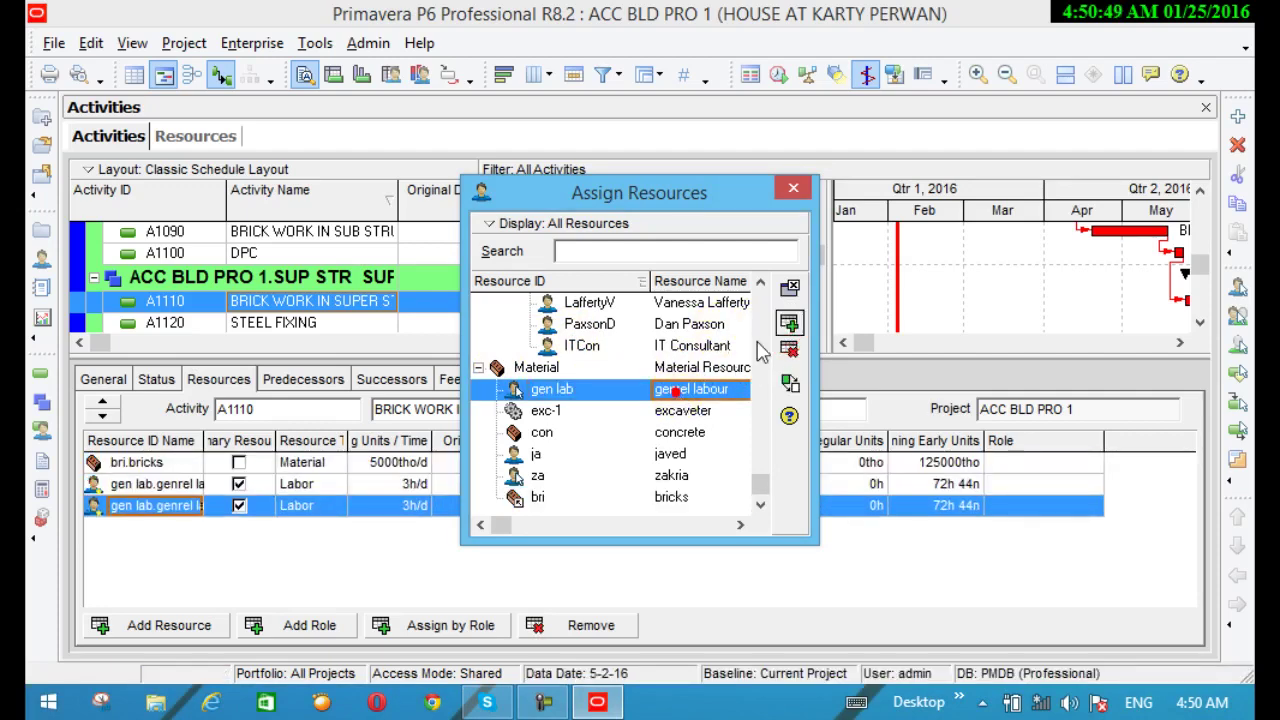
pyautogui.click(789, 324)
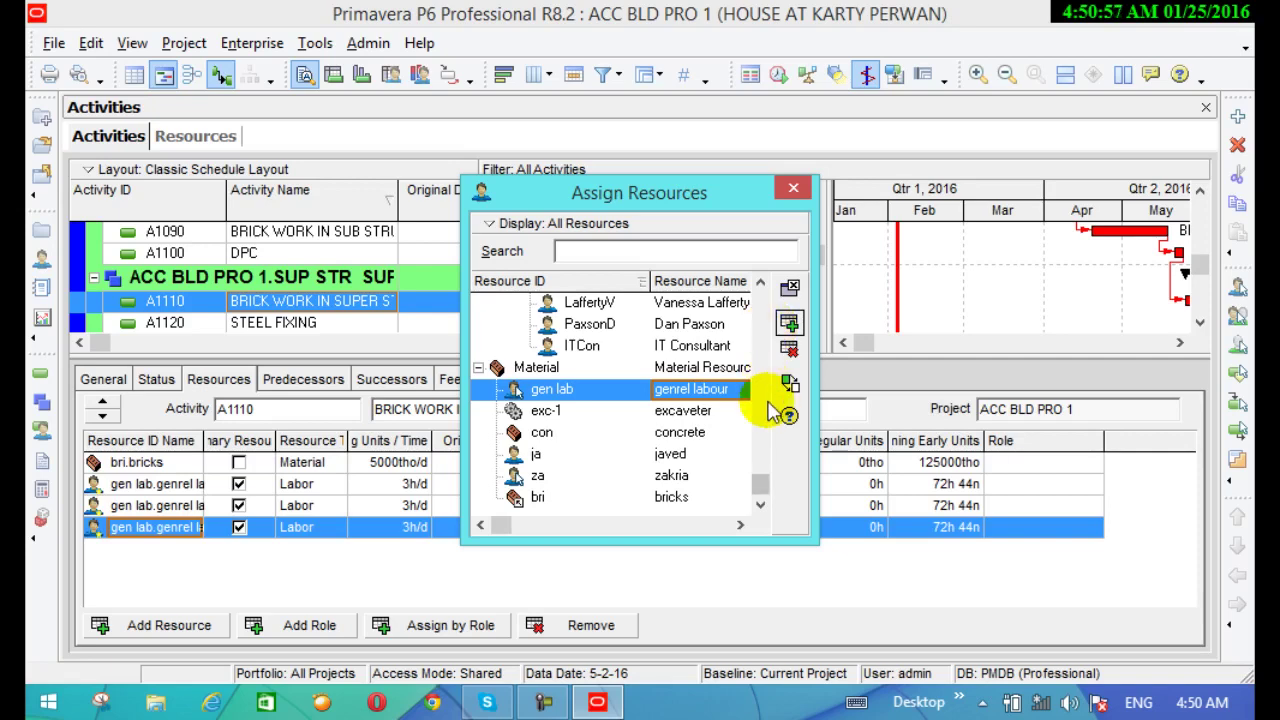
pyautogui.click(793, 190)
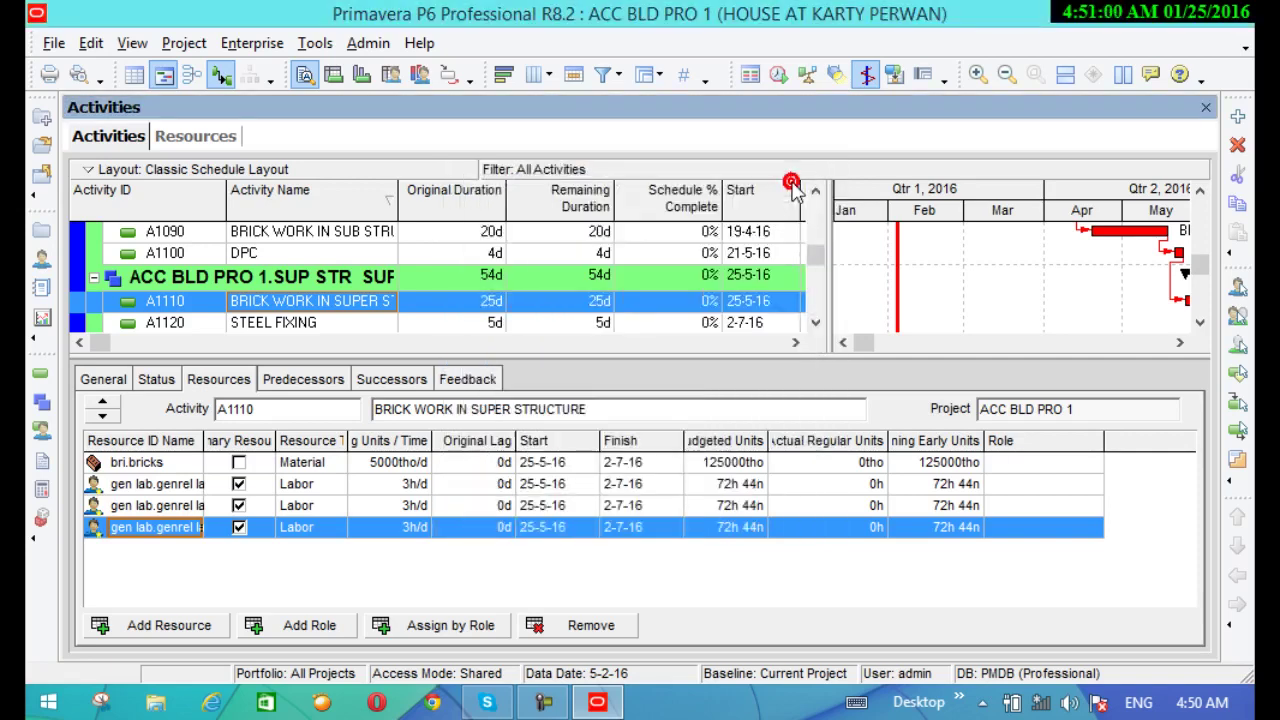
# Step: Add a new resource below bricks with the ID stee and the name steel fixure
pyautogui.click(816, 321)
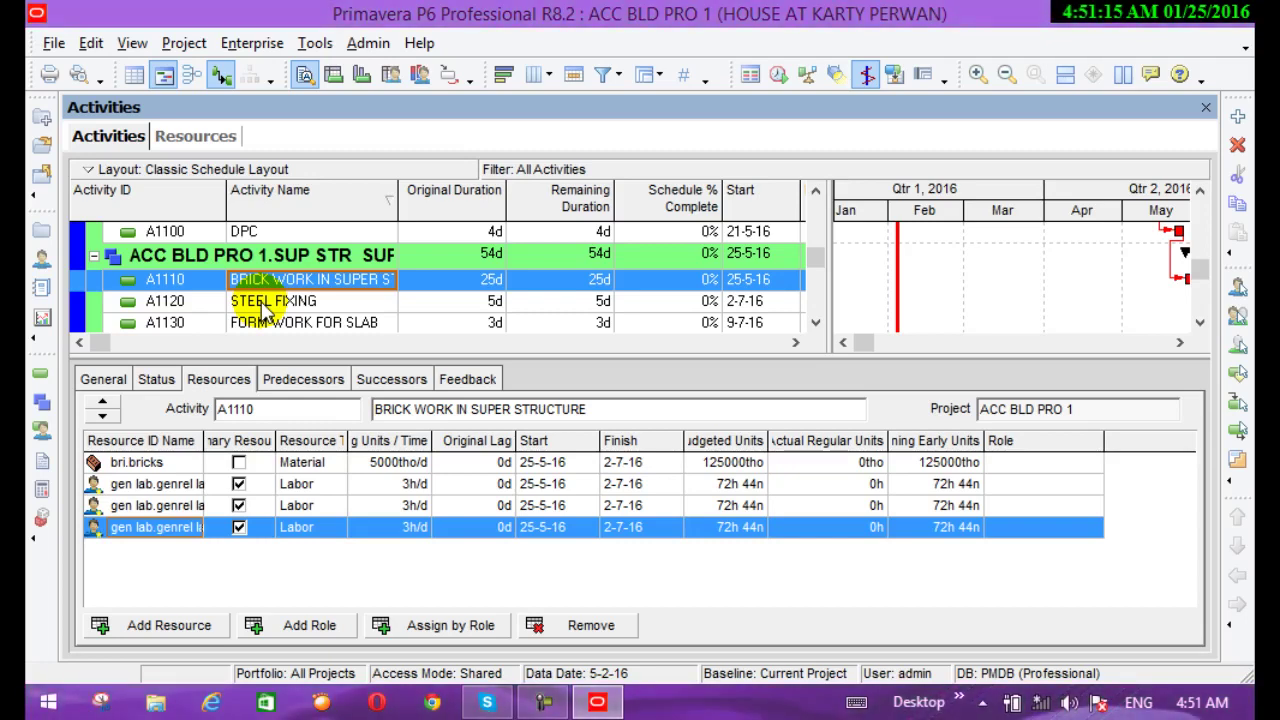
pyautogui.click(40, 272)
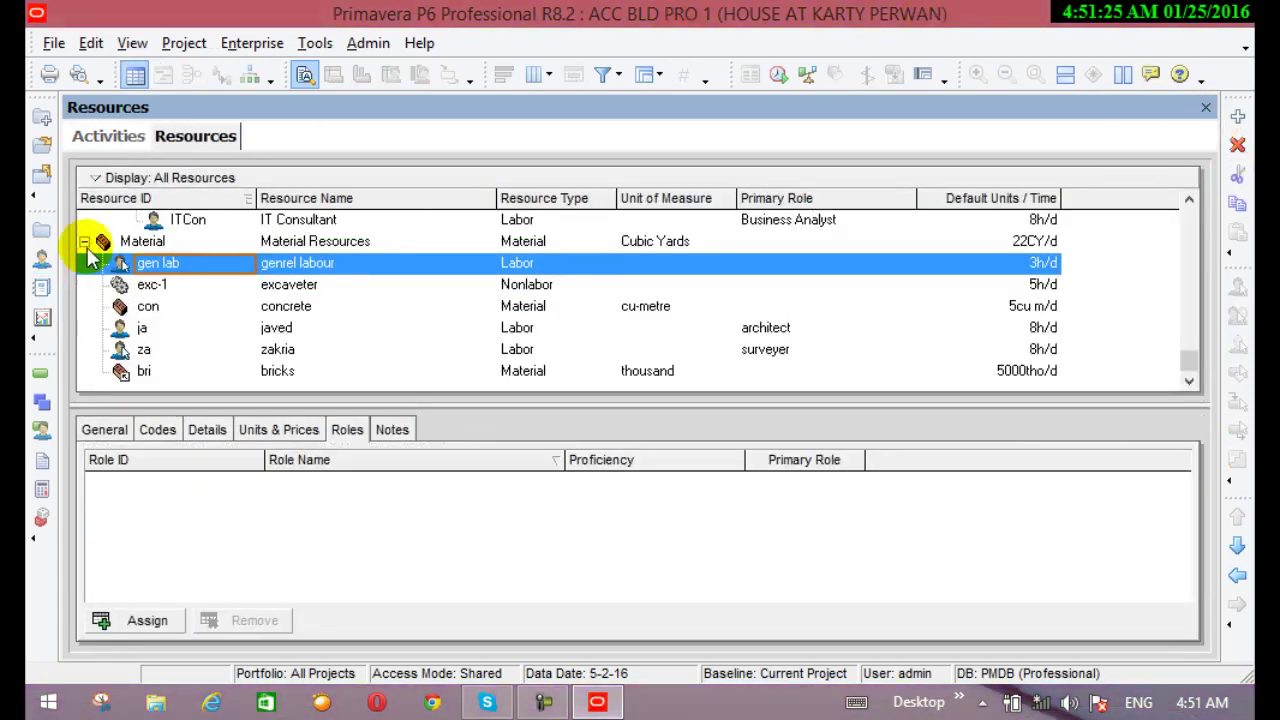
pyautogui.click(140, 370)
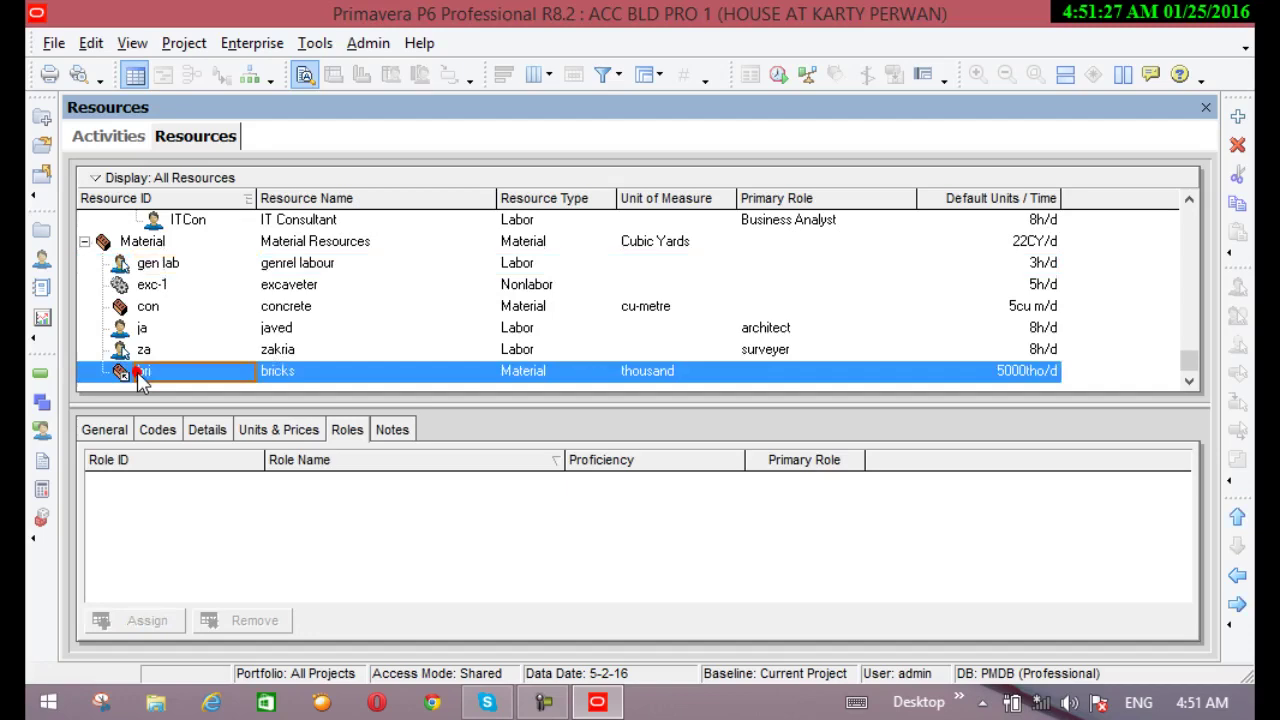
pyautogui.click(1236, 118)
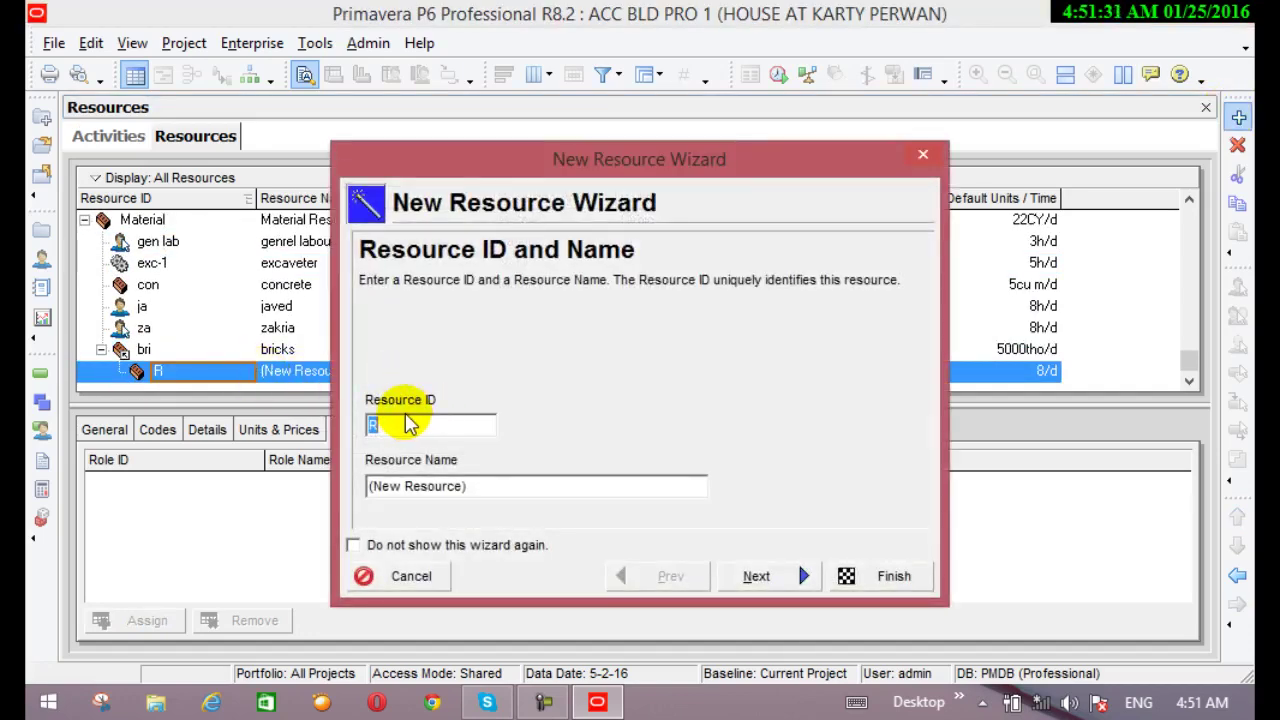
pyautogui.write('s')
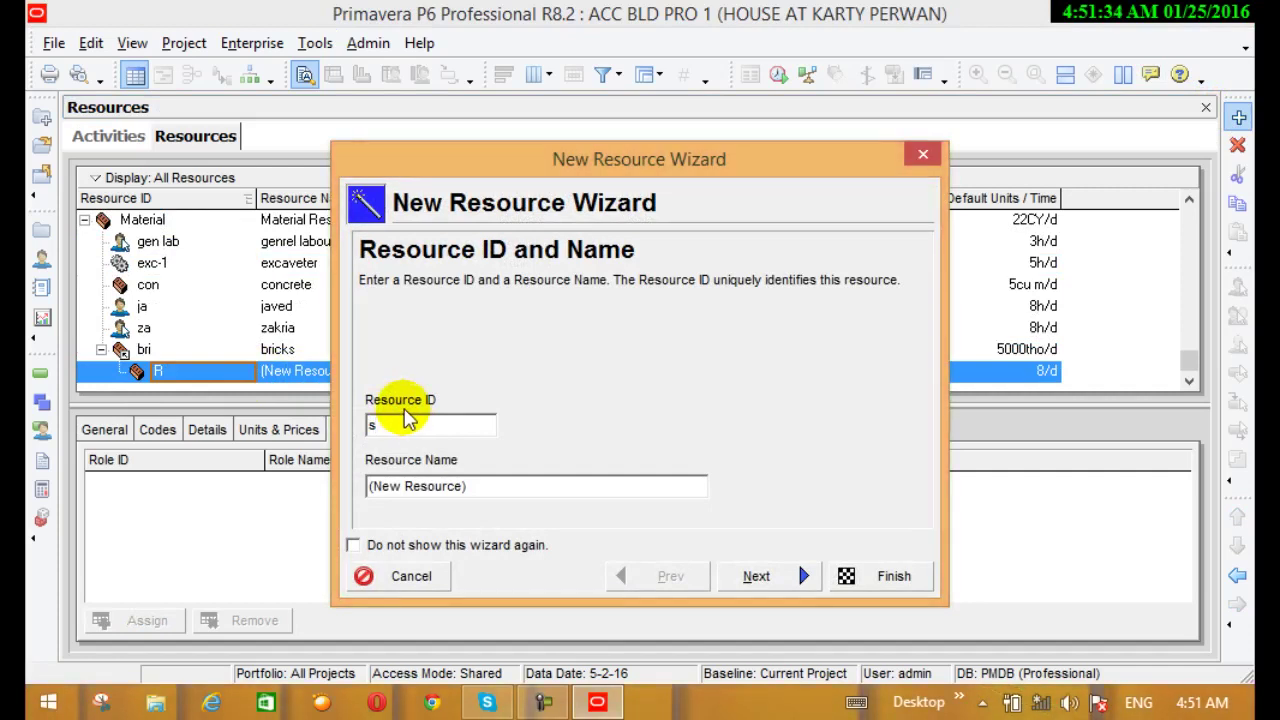
pyautogui.write('t')
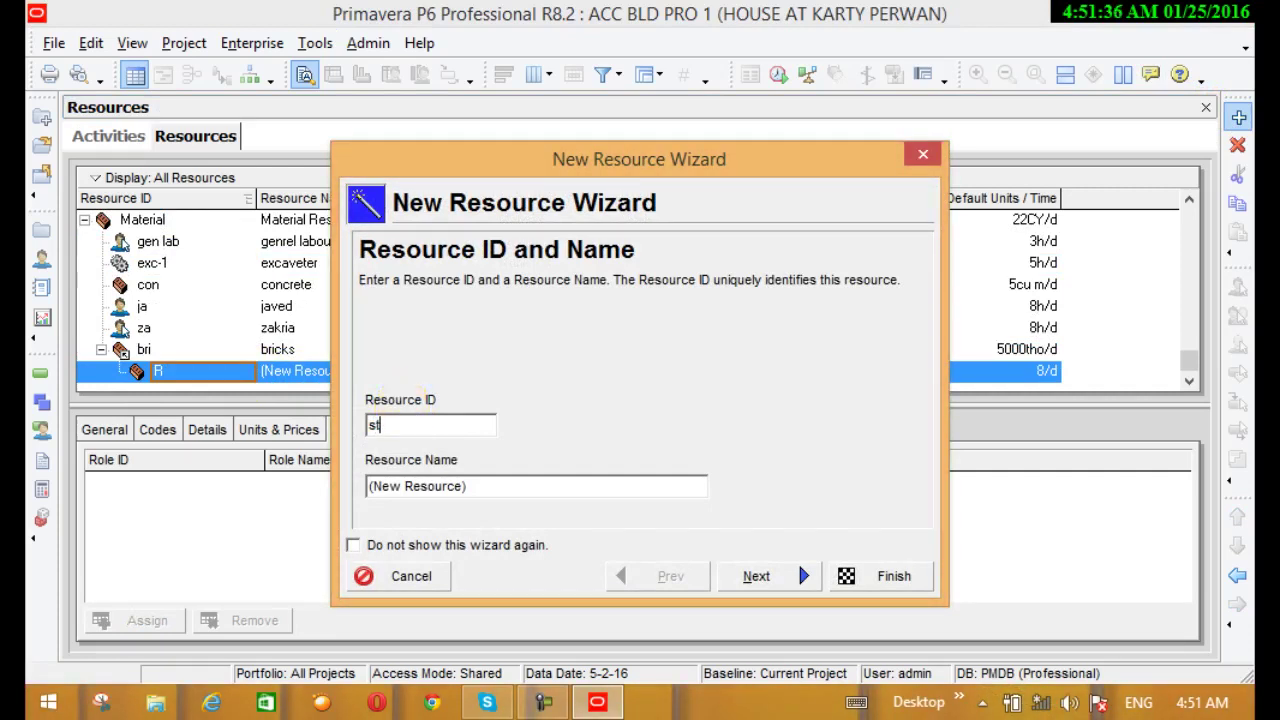
pyautogui.write('ee')
pyautogui.moveTo(465, 483); pyautogui.dragTo(338, 483)
pyautogui.write('s')
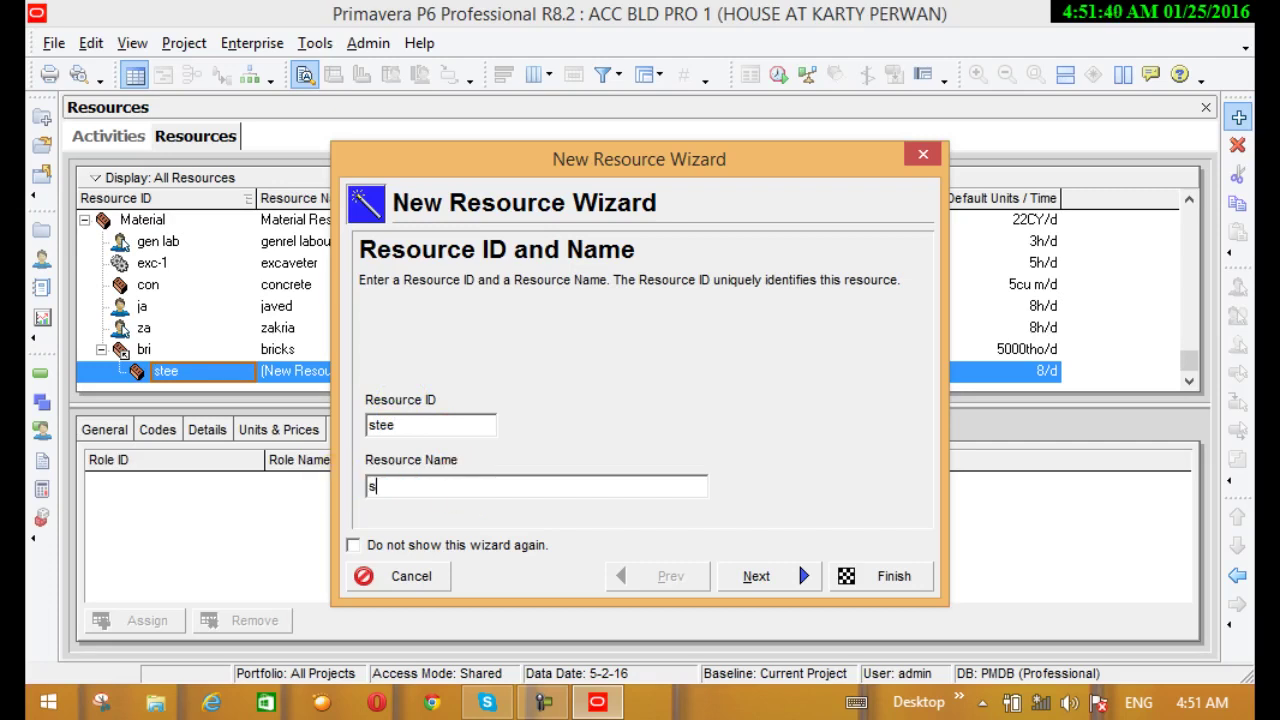
pyautogui.write('teel ')
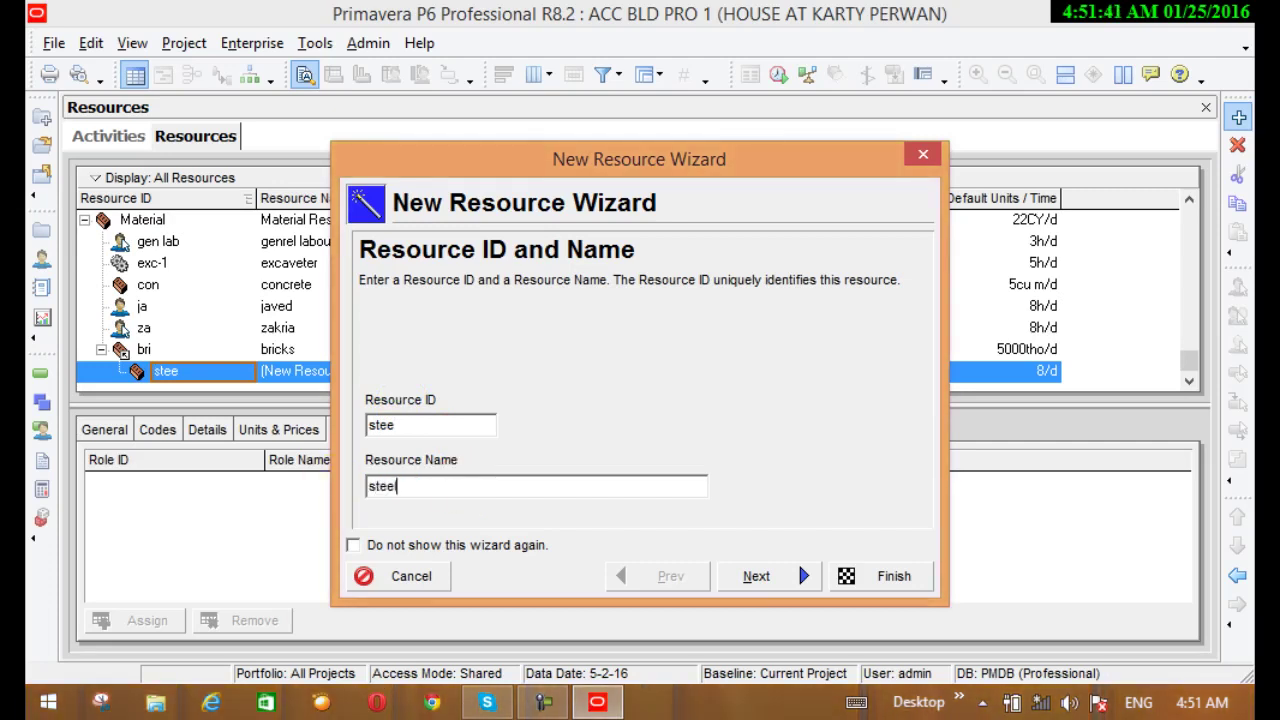
pyautogui.write('fi')
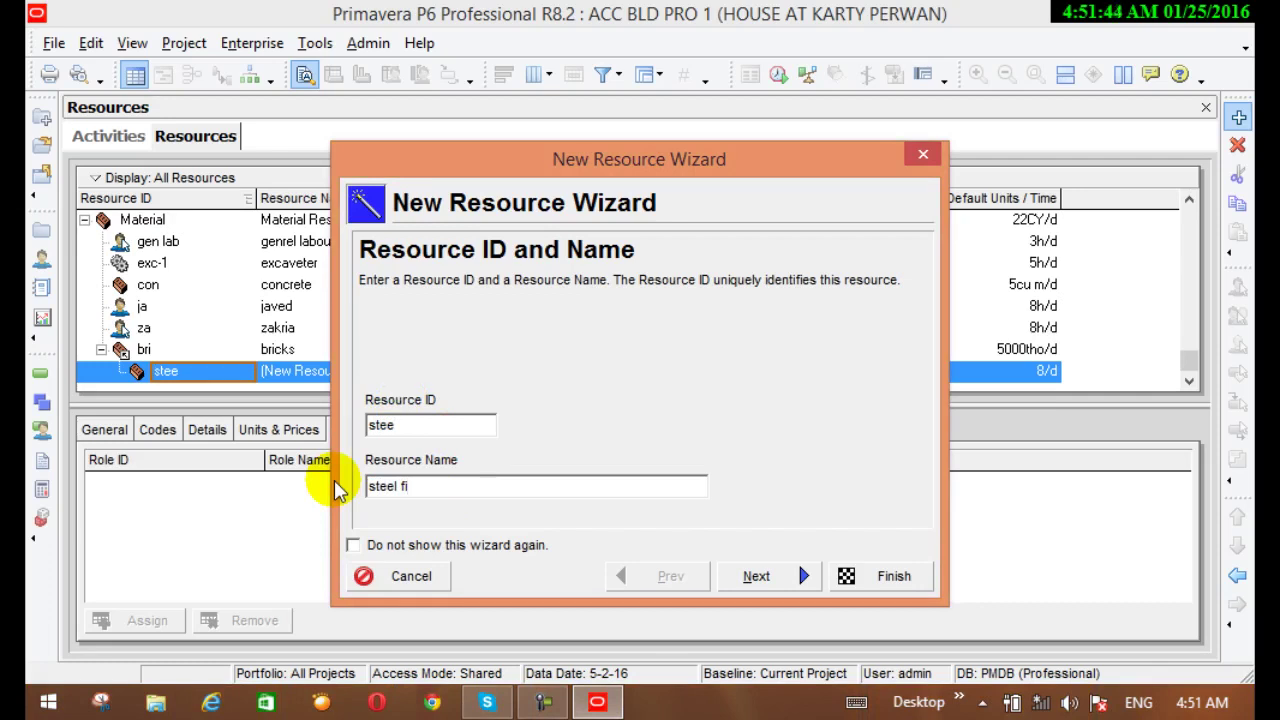
pyautogui.write('xure')
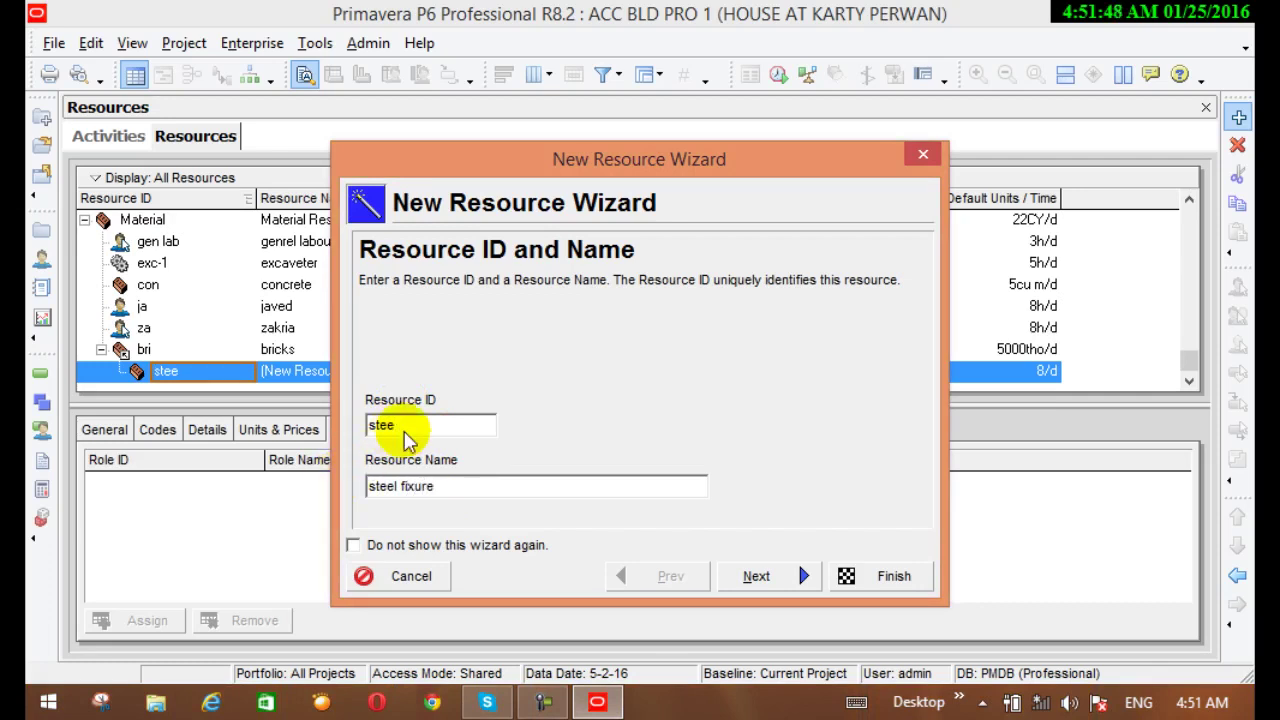
# Step: Make steel fixure a Labor (People) resource without assigning any roles
pyautogui.click(757, 577)
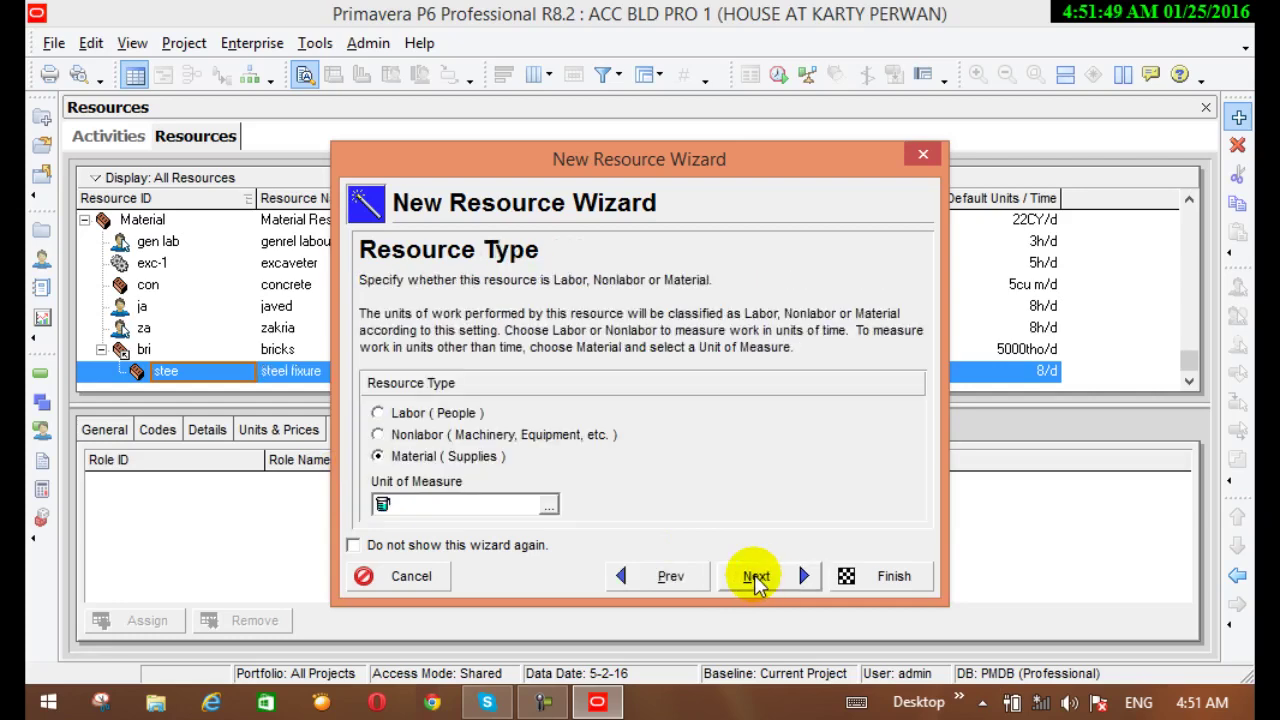
pyautogui.click(380, 412)
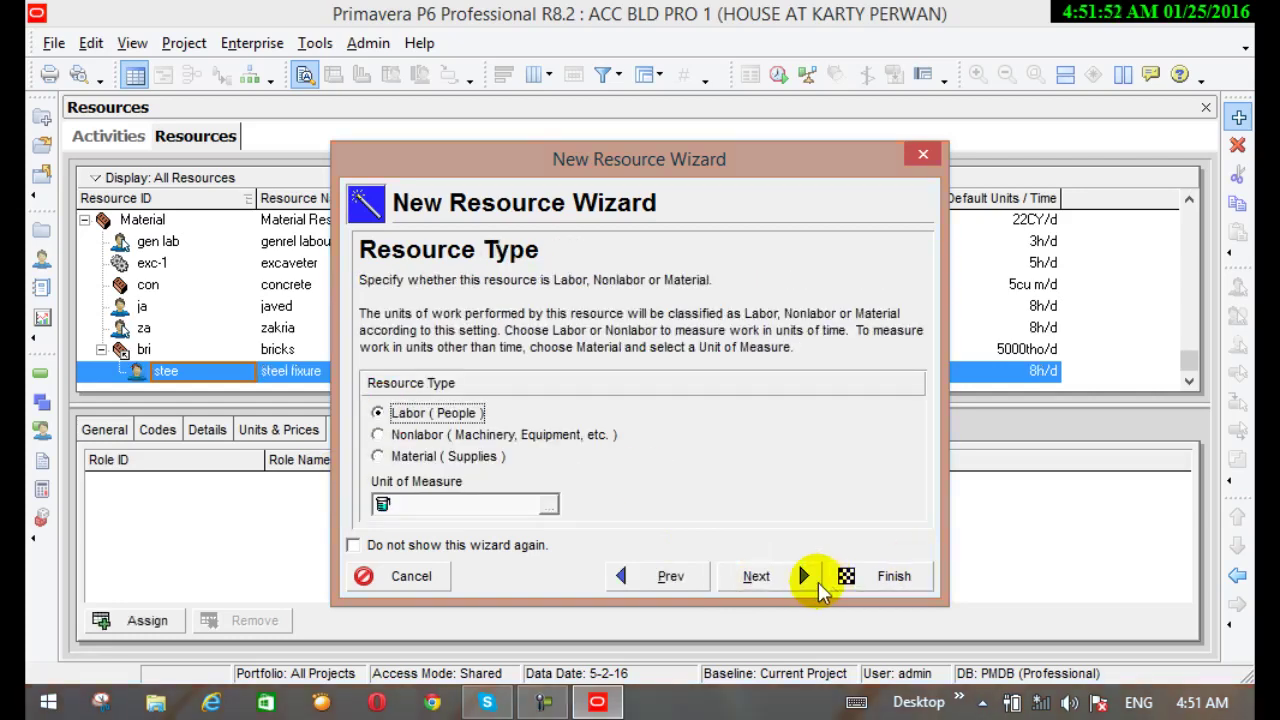
pyautogui.click(757, 579)
pyautogui.click(778, 578)
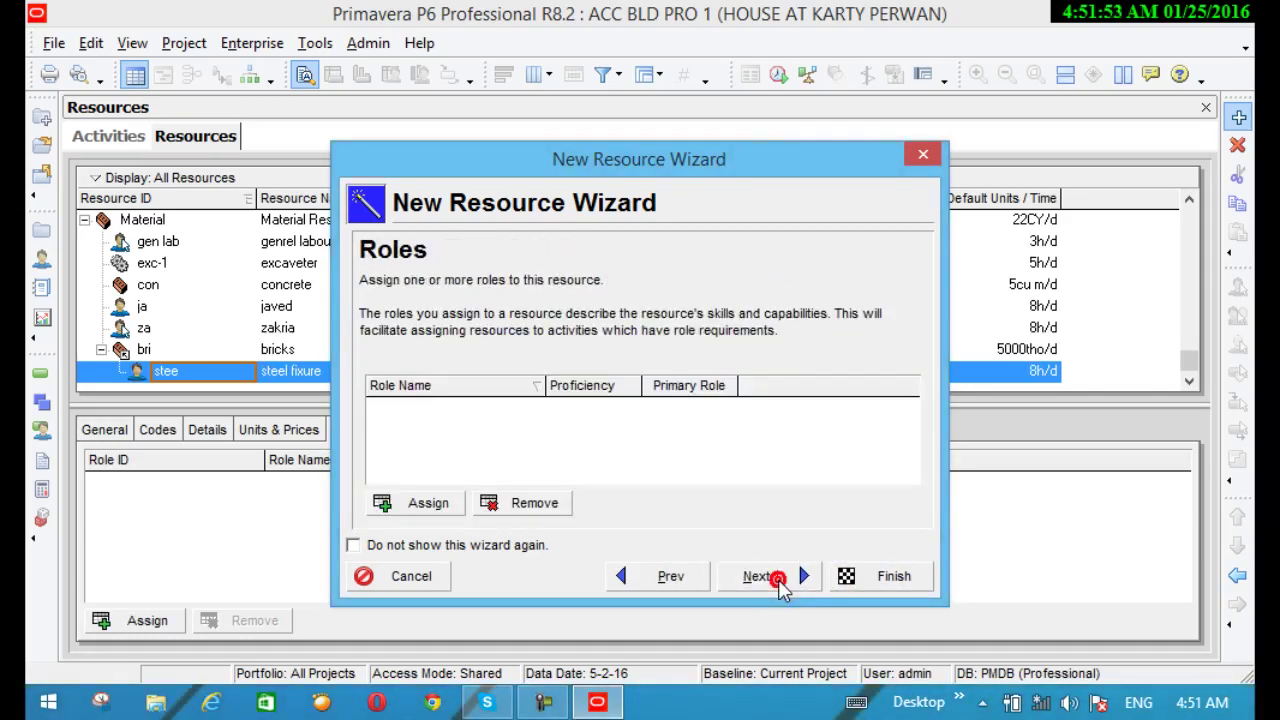
# Step: Set the price per unit of steel fixure to afg200.00/h
pyautogui.click(655, 578)
pyautogui.click(643, 578)
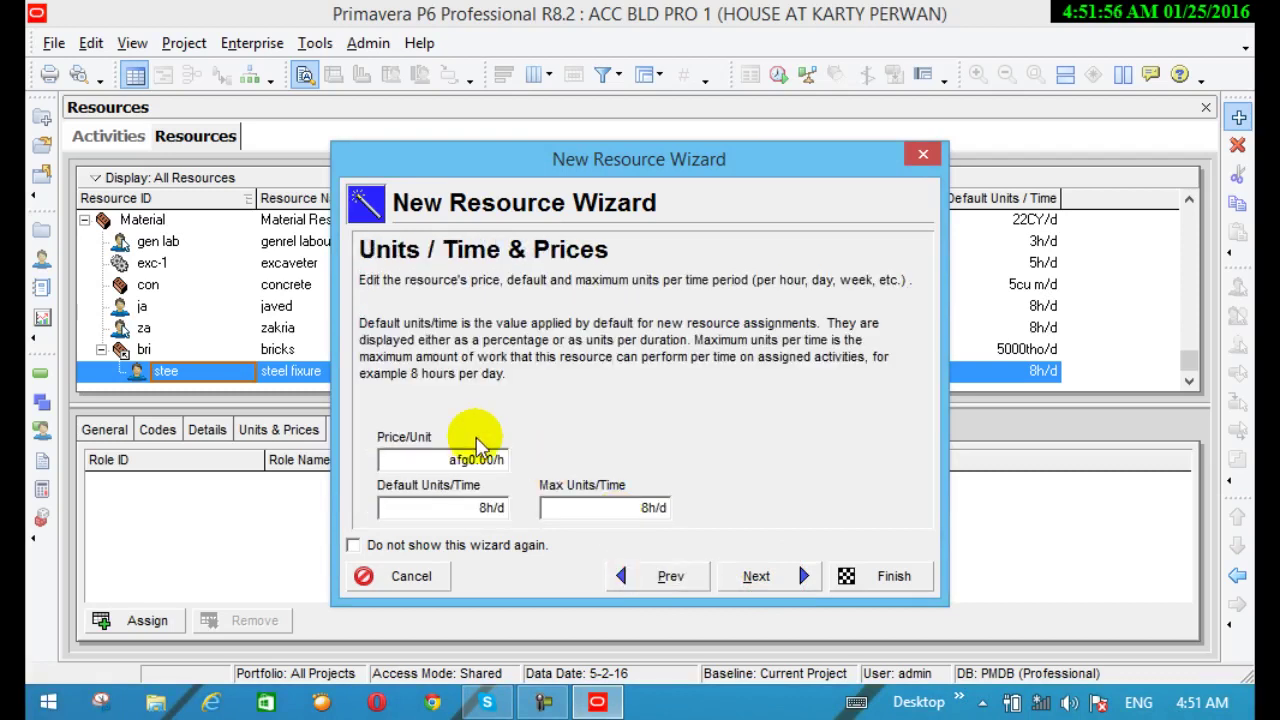
pyautogui.click(496, 458)
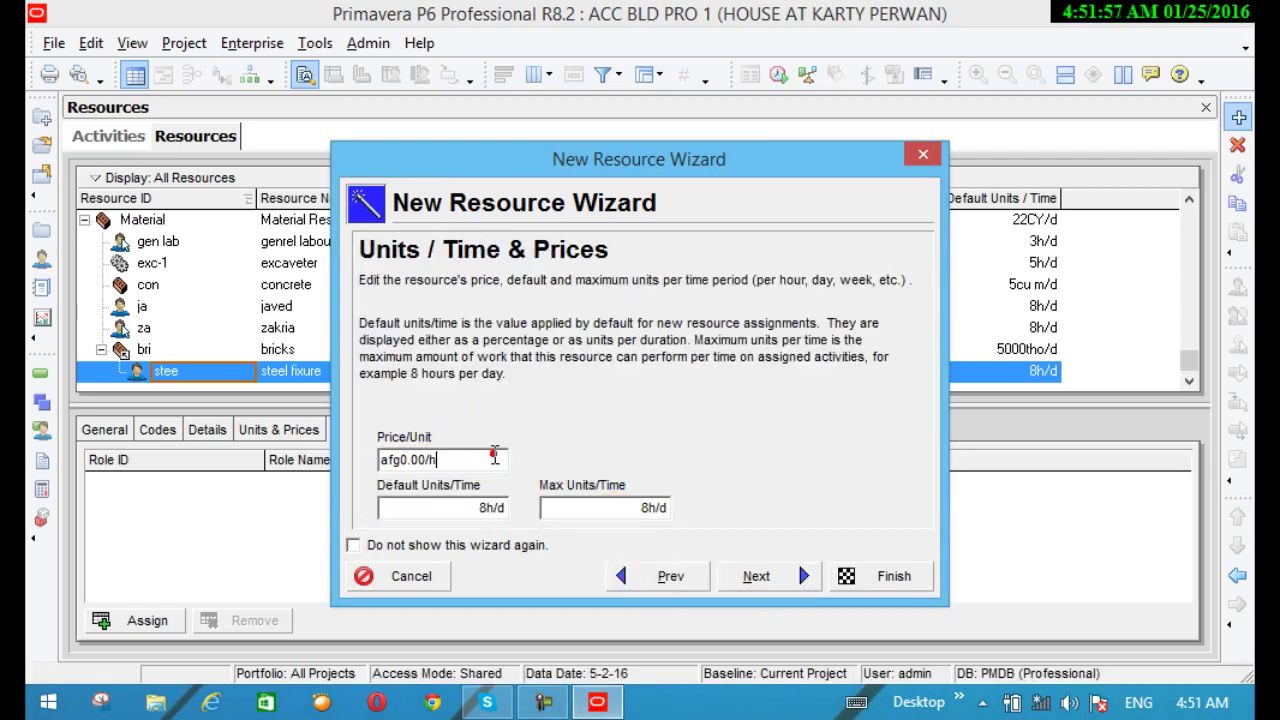
pyautogui.click(426, 460)
pyautogui.moveTo(423, 458); pyautogui.dragTo(399, 459)
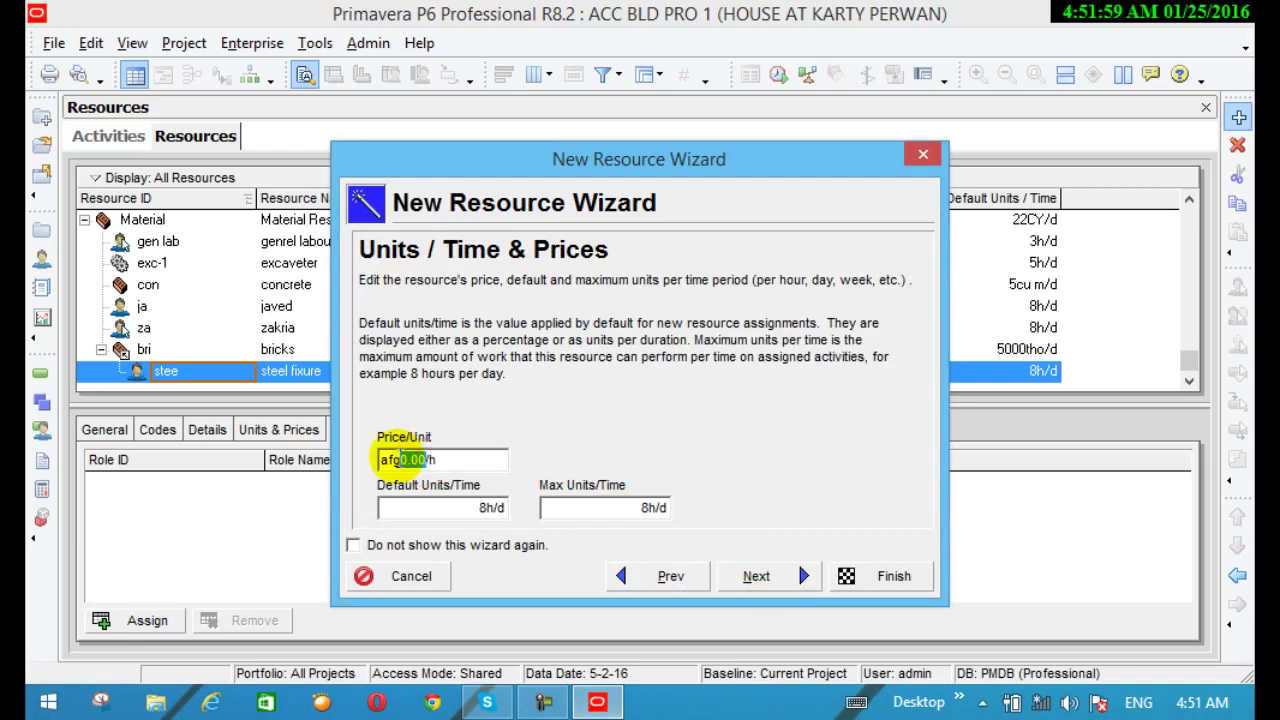
pyautogui.write('200')
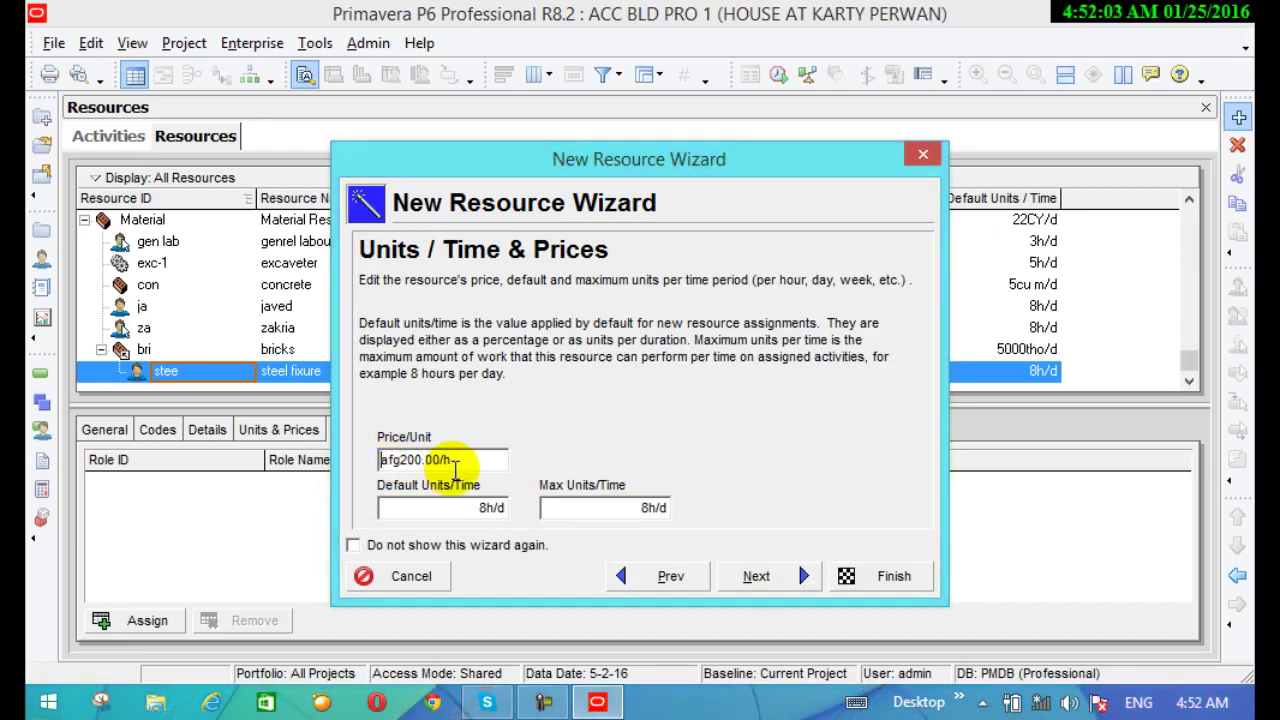
# Step: Complete the steel fixure resource using an existing calendar
pyautogui.click(755, 577)
pyautogui.click(757, 578)
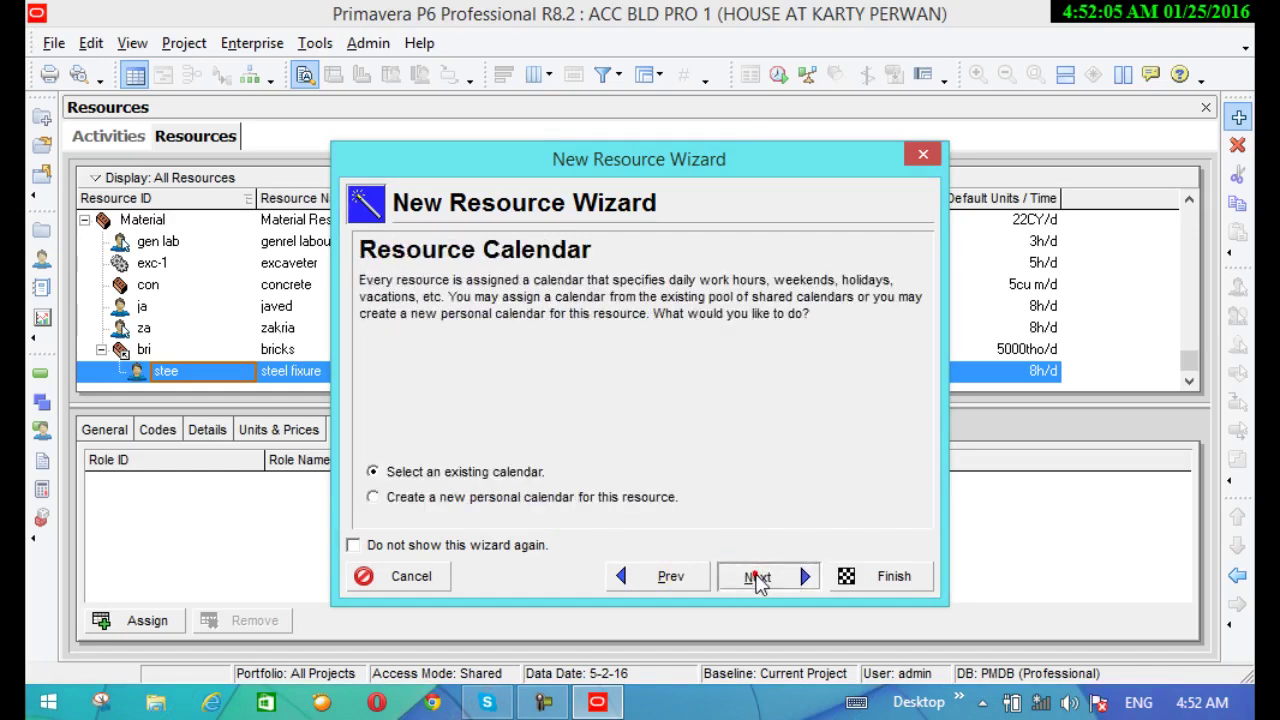
pyautogui.click(757, 578)
pyautogui.click(756, 578)
pyautogui.click(803, 578)
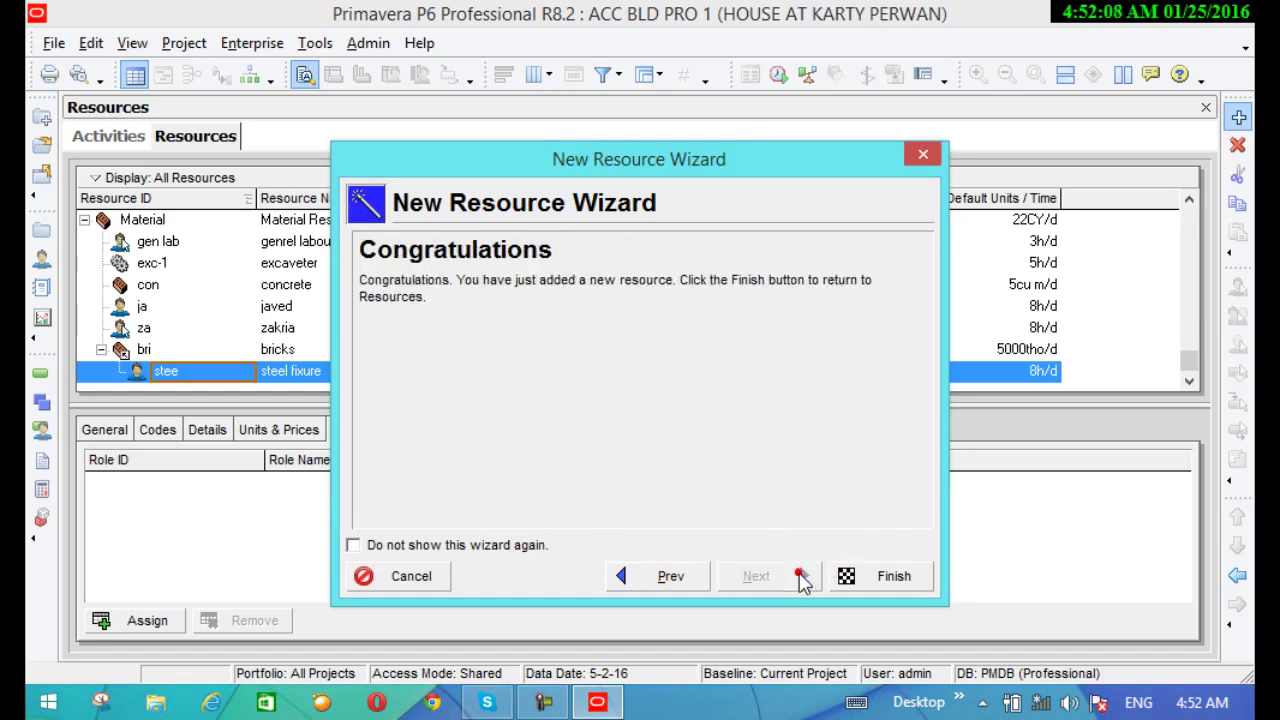
pyautogui.click(840, 578)
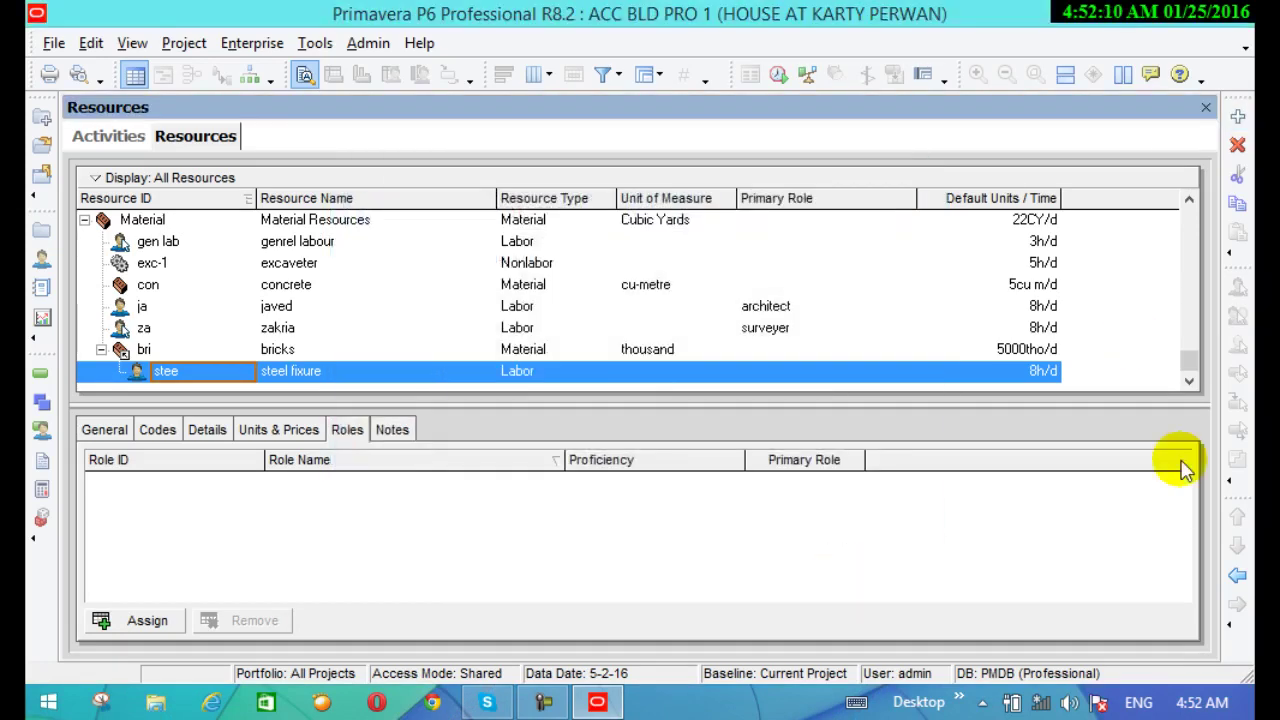
# Step: Assign the steel fixure resource to the STEEL FIXING activity A1120
pyautogui.click(39, 376)
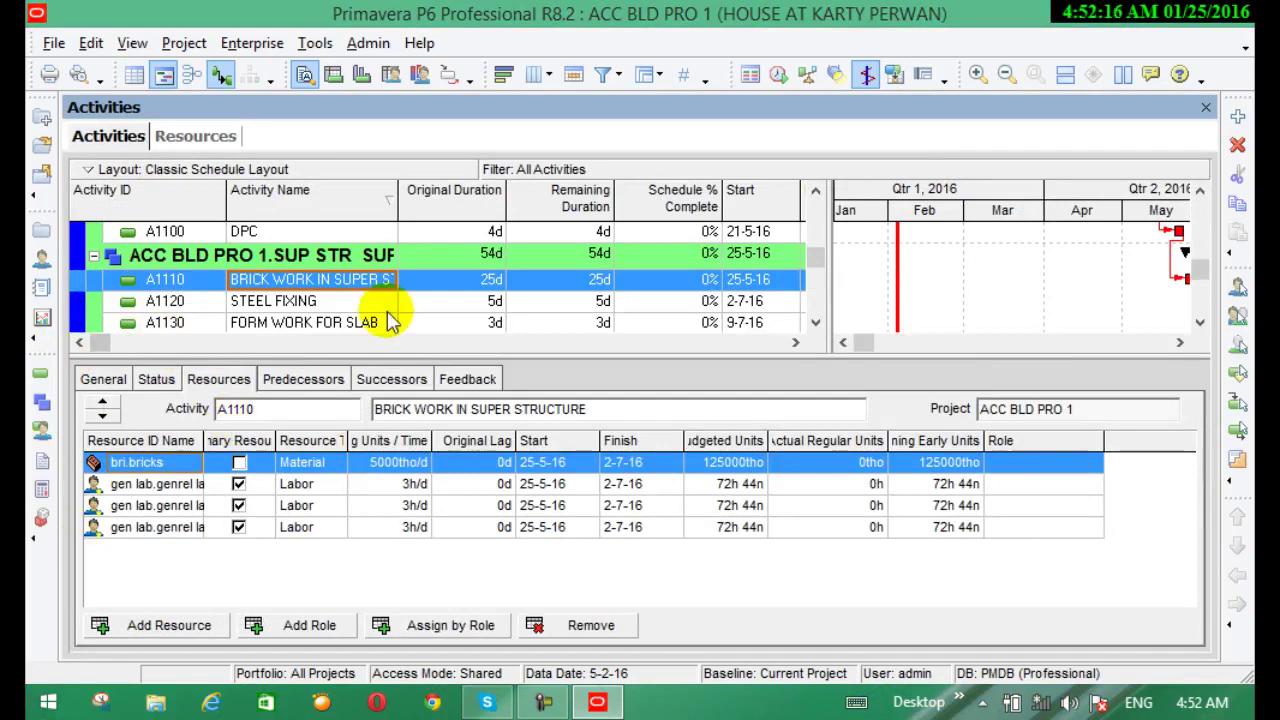
pyautogui.click(298, 305)
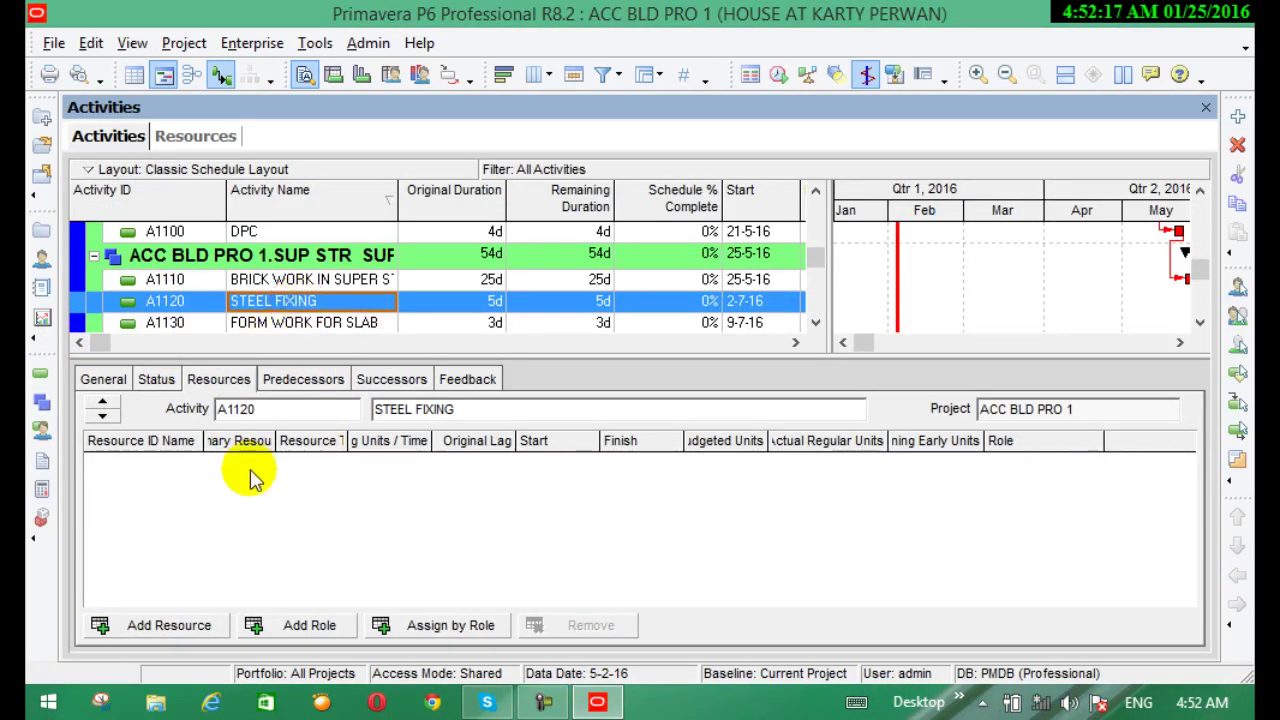
pyautogui.click(172, 625)
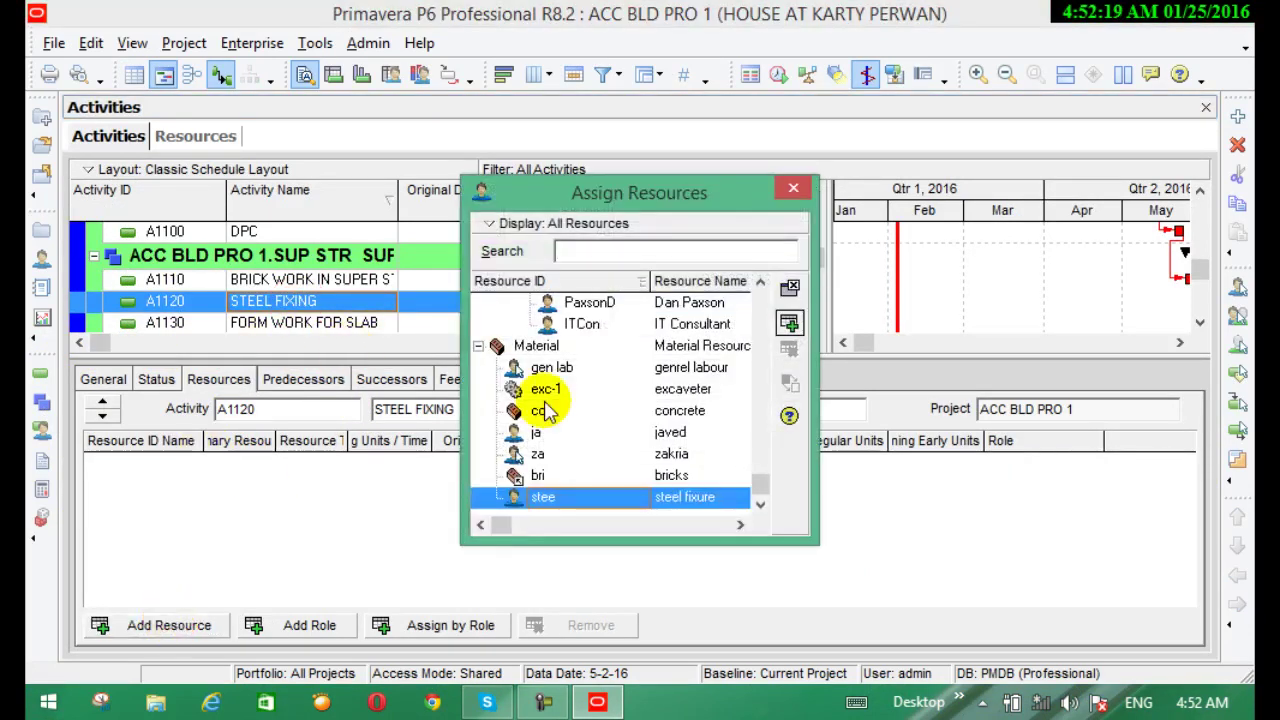
pyautogui.click(576, 493)
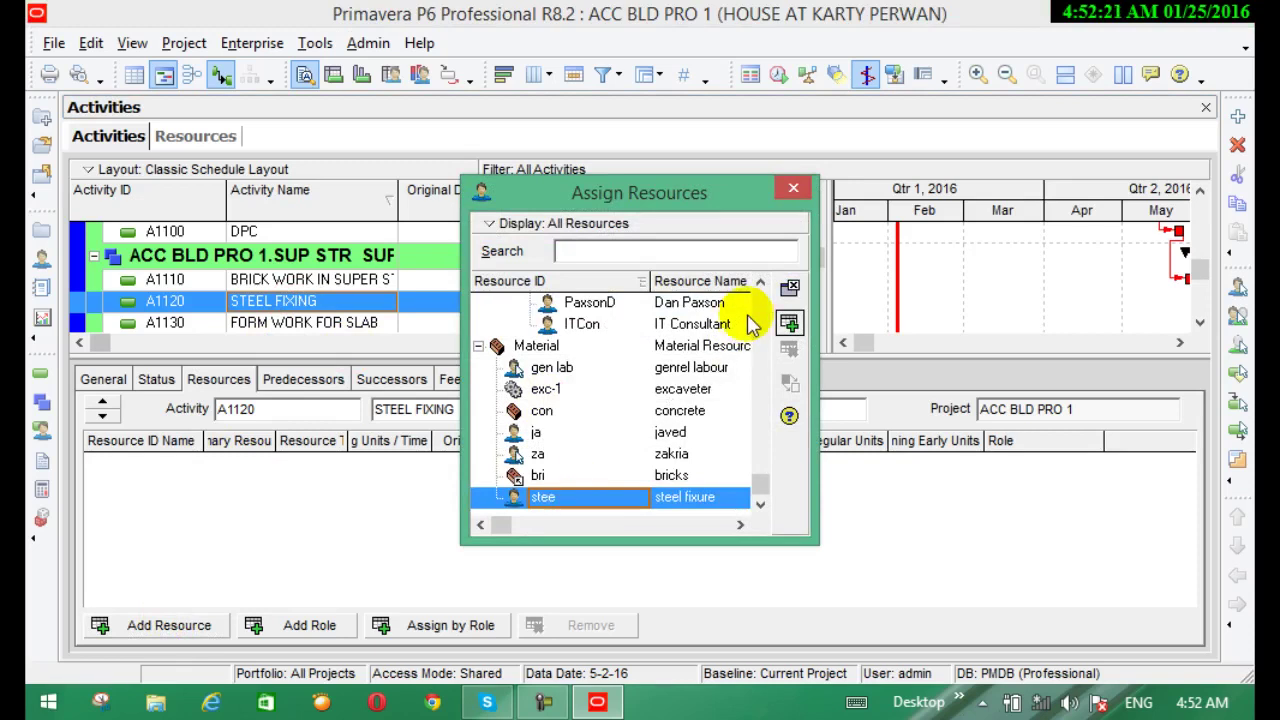
pyautogui.click(790, 322)
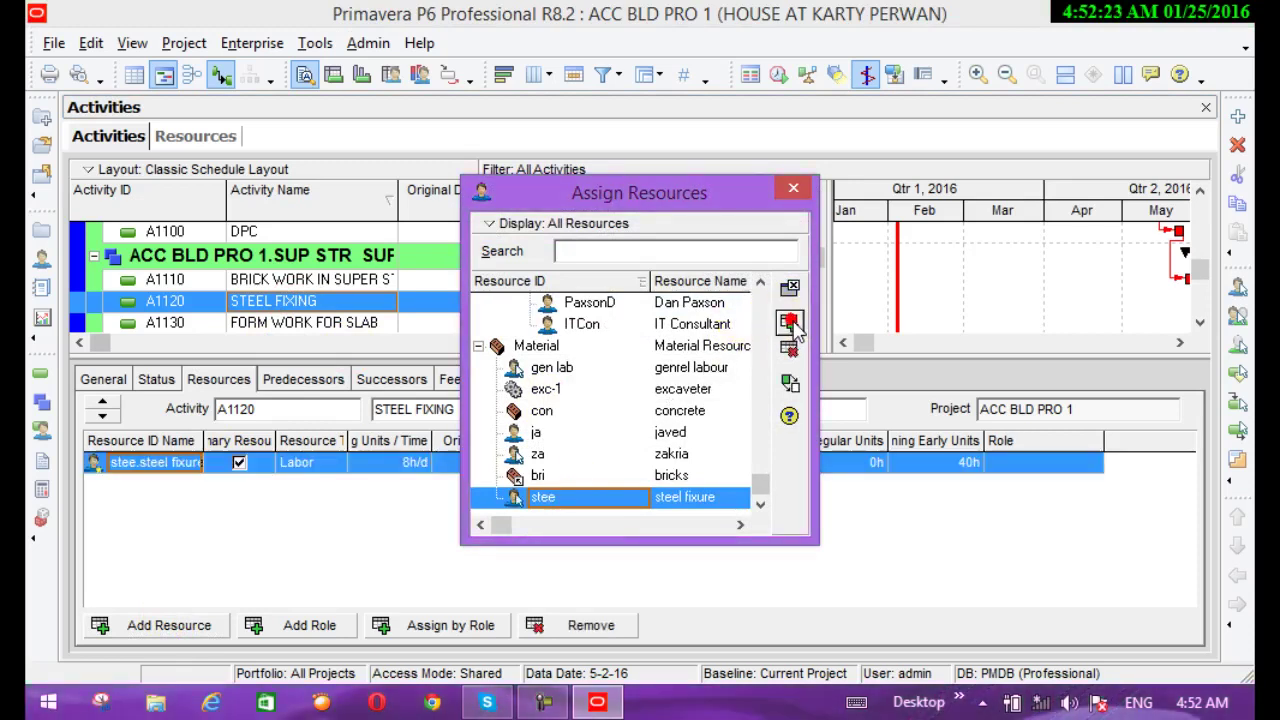
# Step: Assign the genrel labour resource twice to the STEEL FIXING activity A1120 and finish assigning resources
pyautogui.click(540, 366)
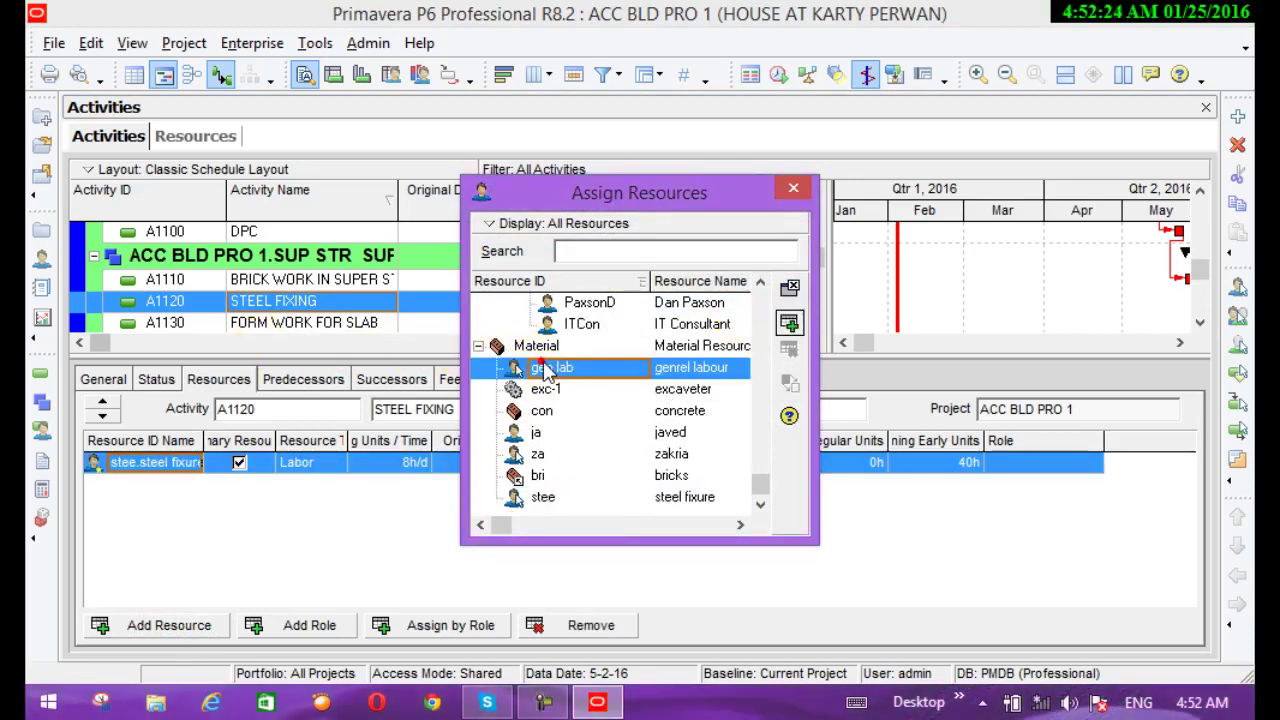
pyautogui.click(790, 325)
pyautogui.click(790, 325)
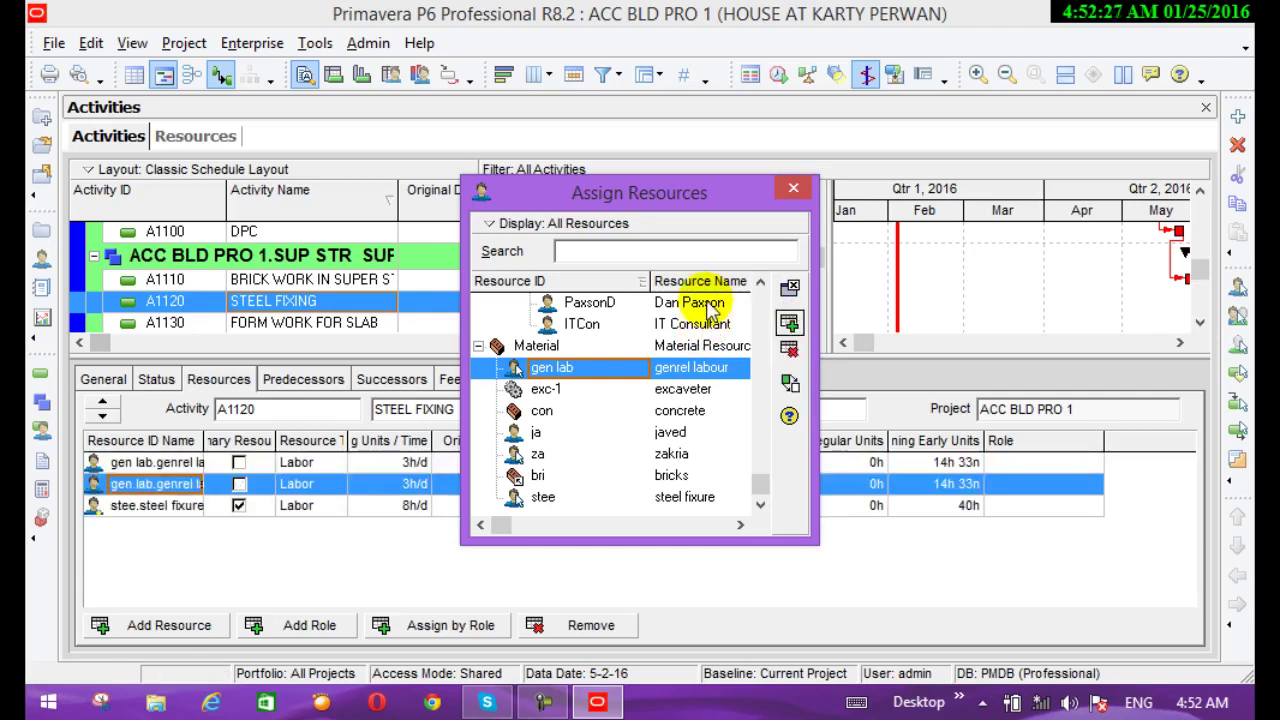
pyautogui.click(794, 189)
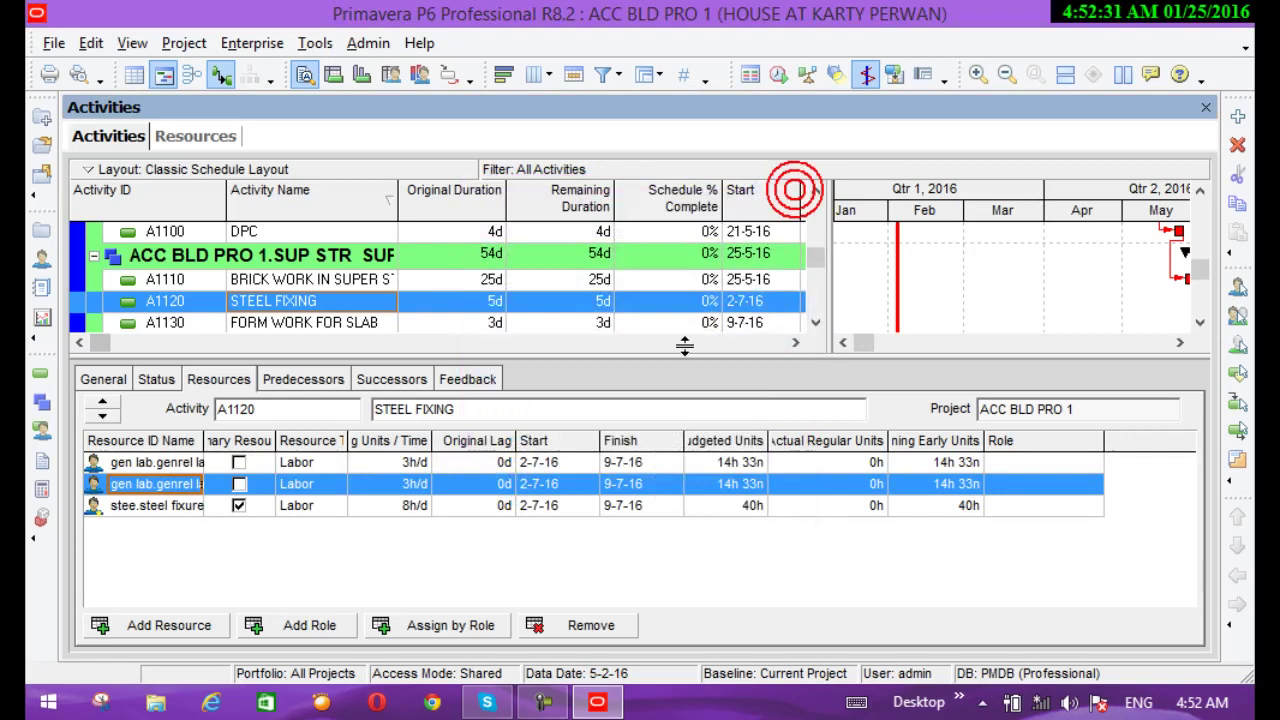
# Step: Review the resources assigned to the BRICK WORK IN SUPER STRUCTURE activity A1110
pyautogui.click(814, 259)
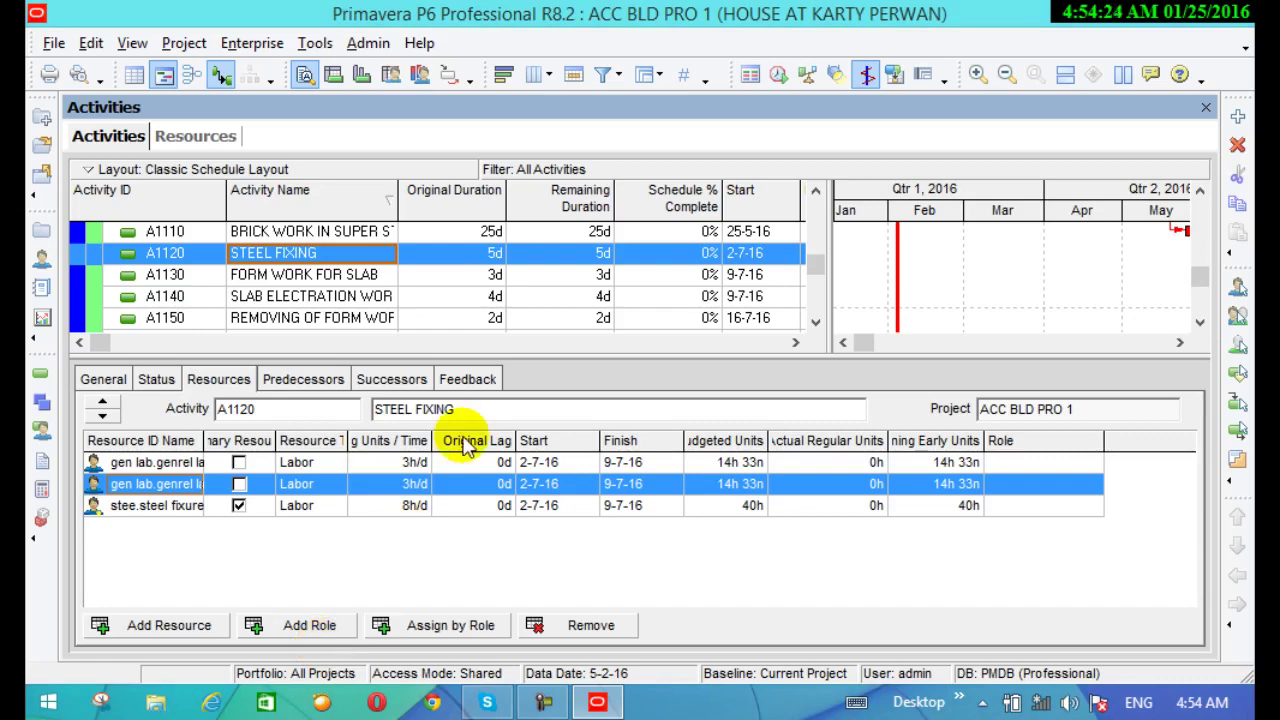
pyautogui.click(288, 233)
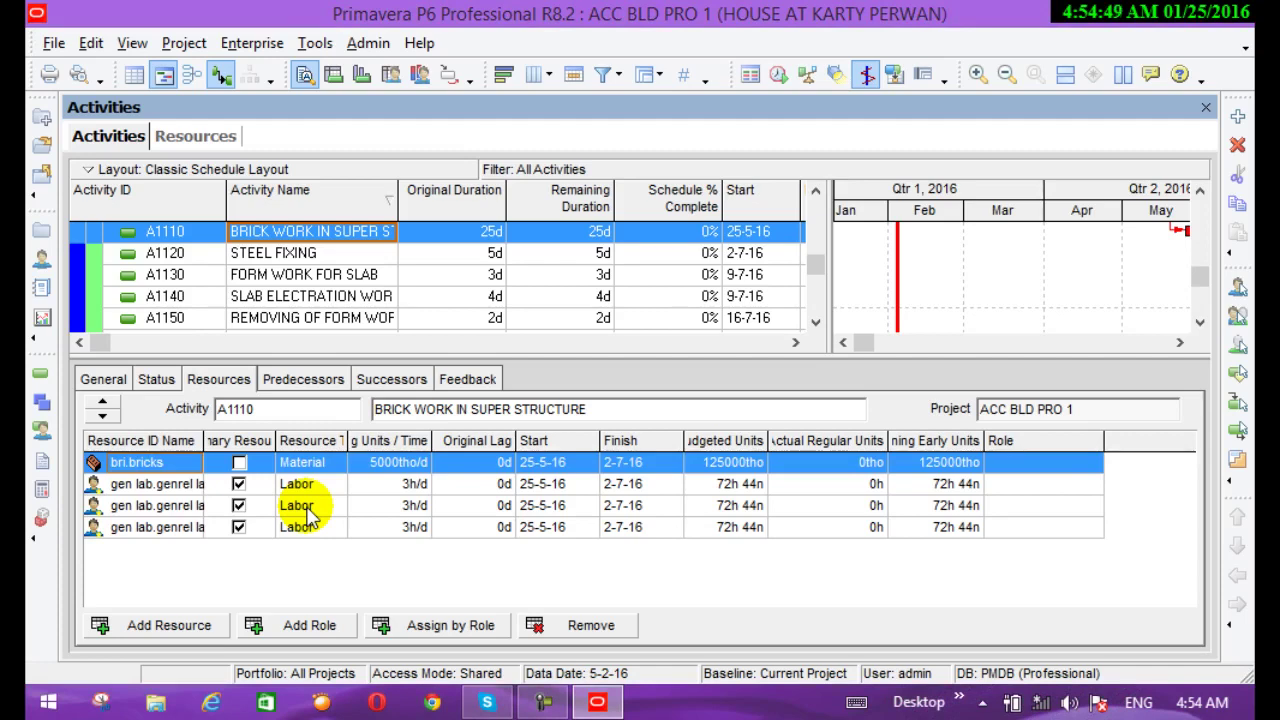
# Step: Assign the genrel labour resource eight times to the EXCAVATION activity A1070
pyautogui.click(816, 192)
pyautogui.click(816, 192)
pyautogui.click(816, 192)
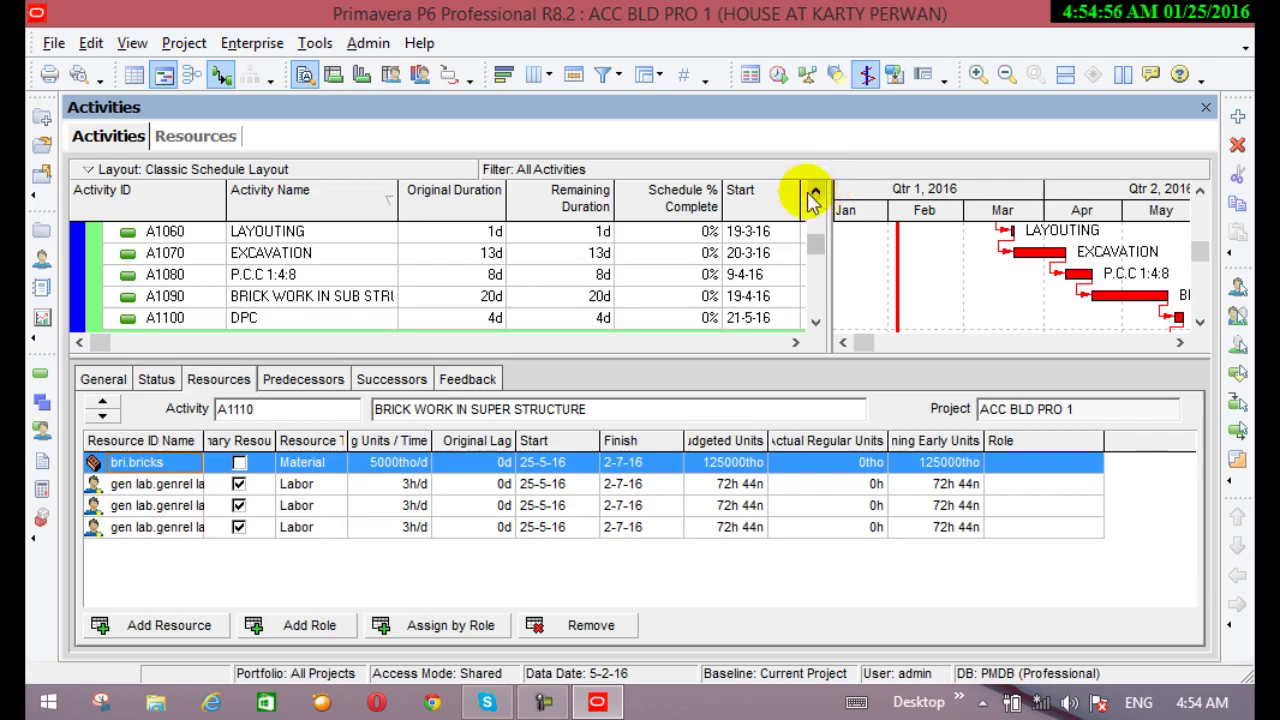
pyautogui.click(816, 192)
pyautogui.click(816, 192)
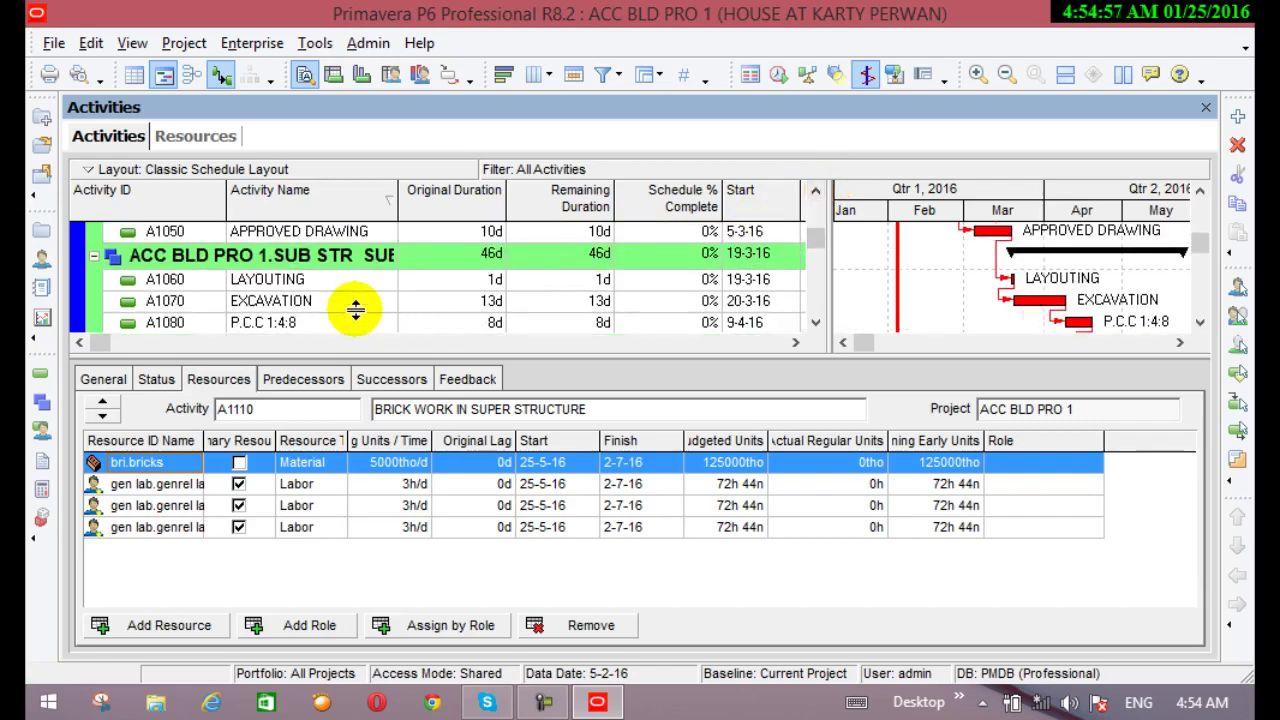
pyautogui.click(270, 301)
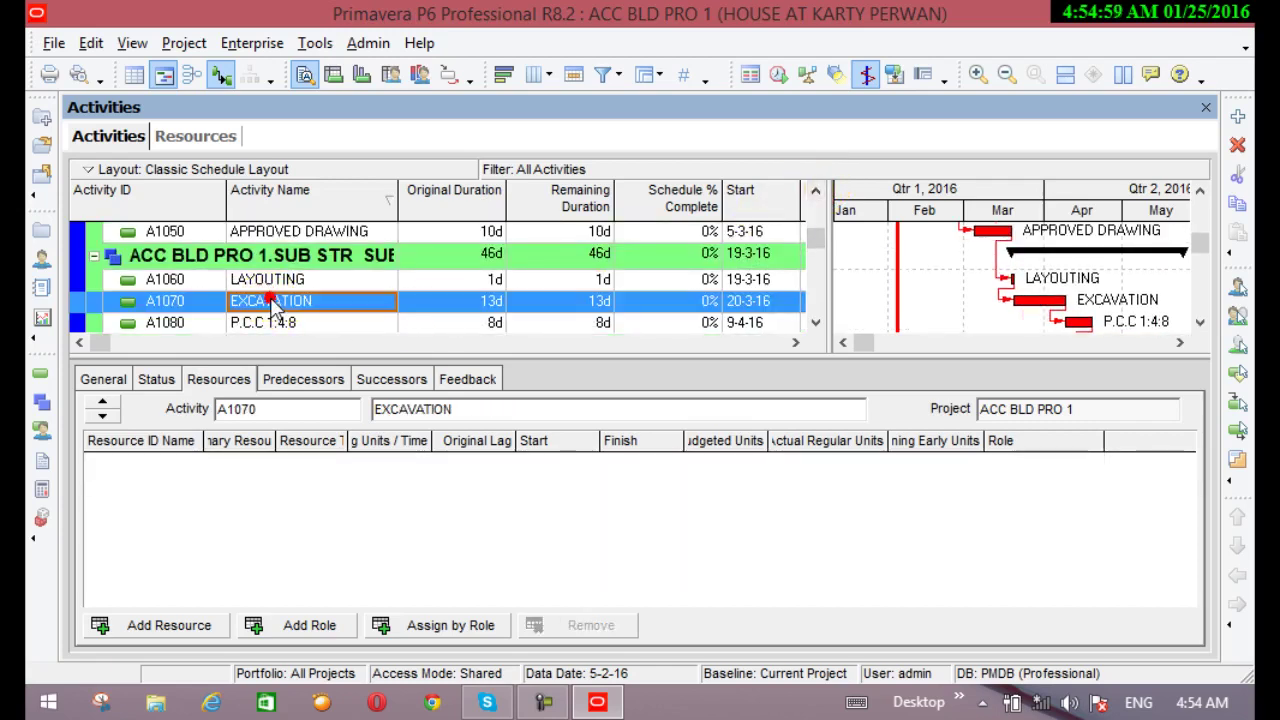
pyautogui.click(143, 628)
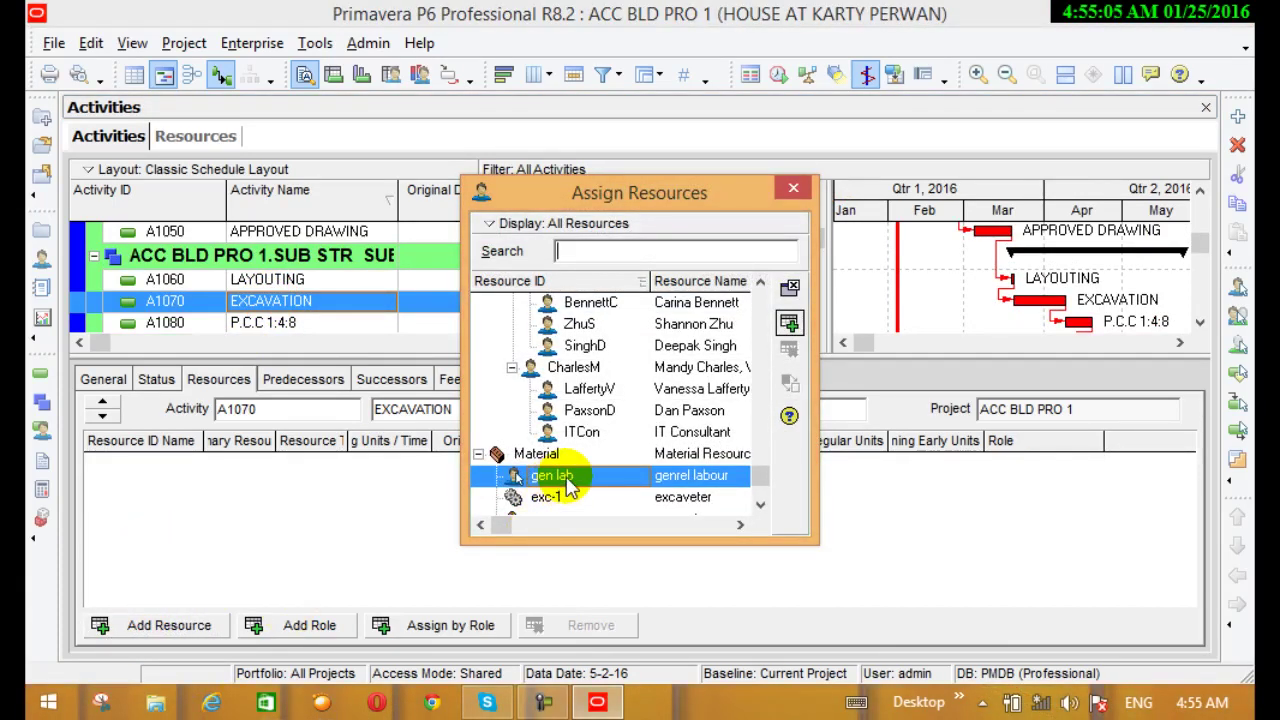
pyautogui.click(789, 322)
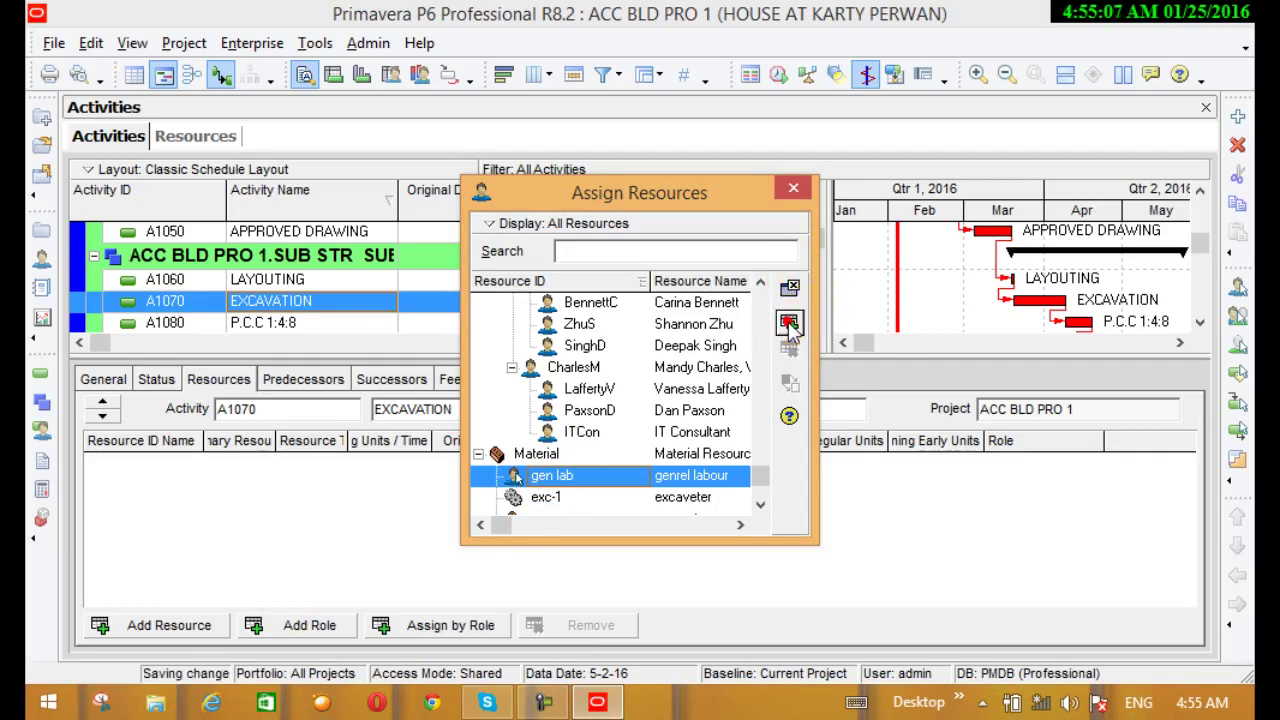
pyautogui.click(789, 322)
pyautogui.click(789, 322)
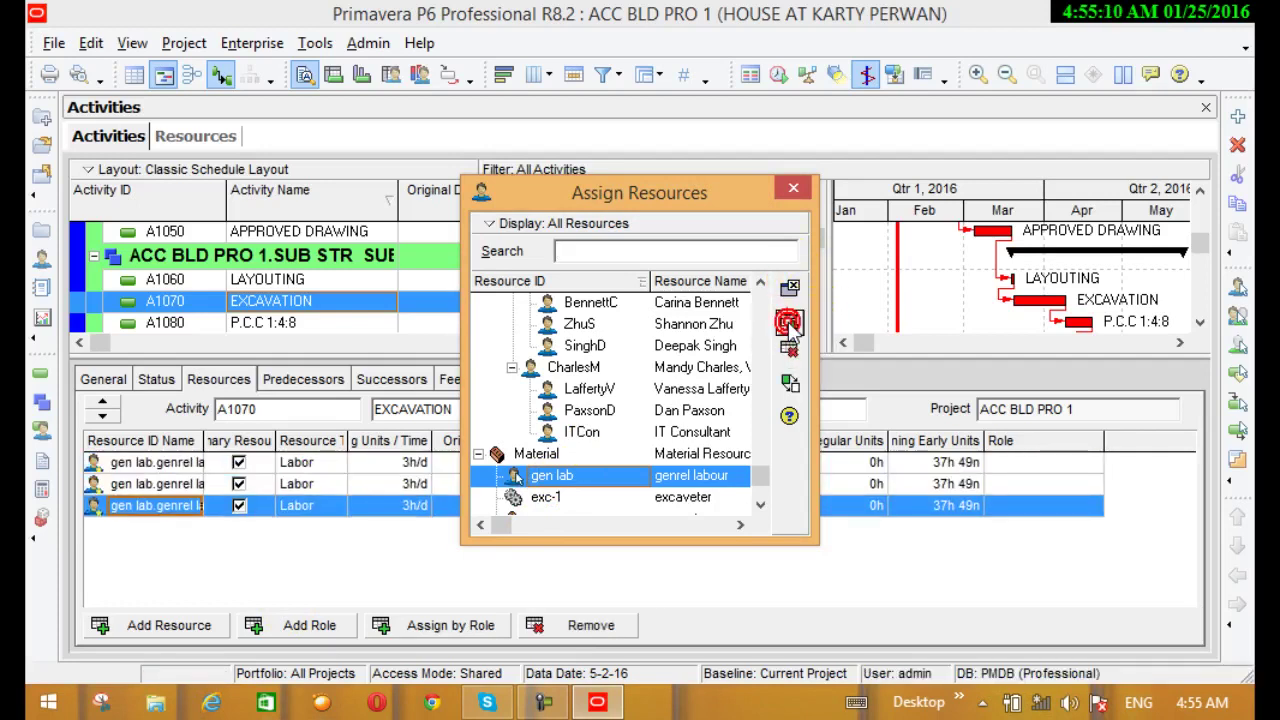
pyautogui.click(789, 322)
pyautogui.click(789, 322)
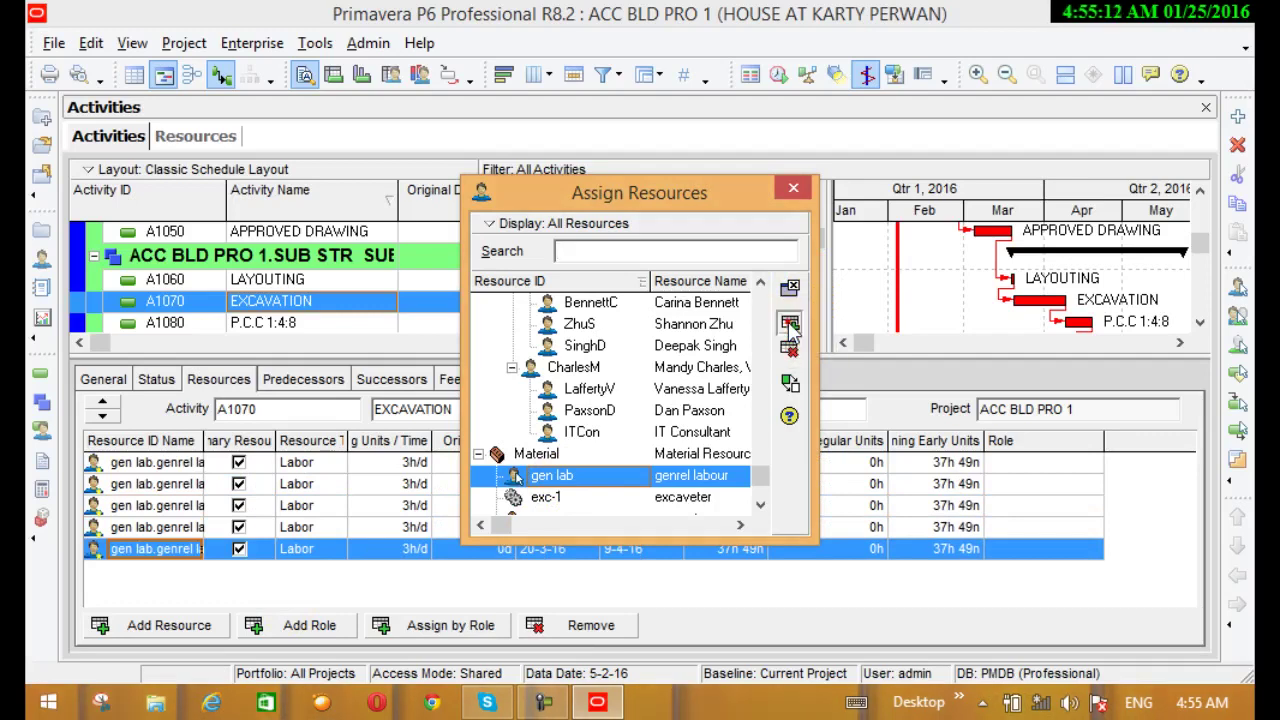
pyautogui.click(789, 322)
pyautogui.click(789, 322)
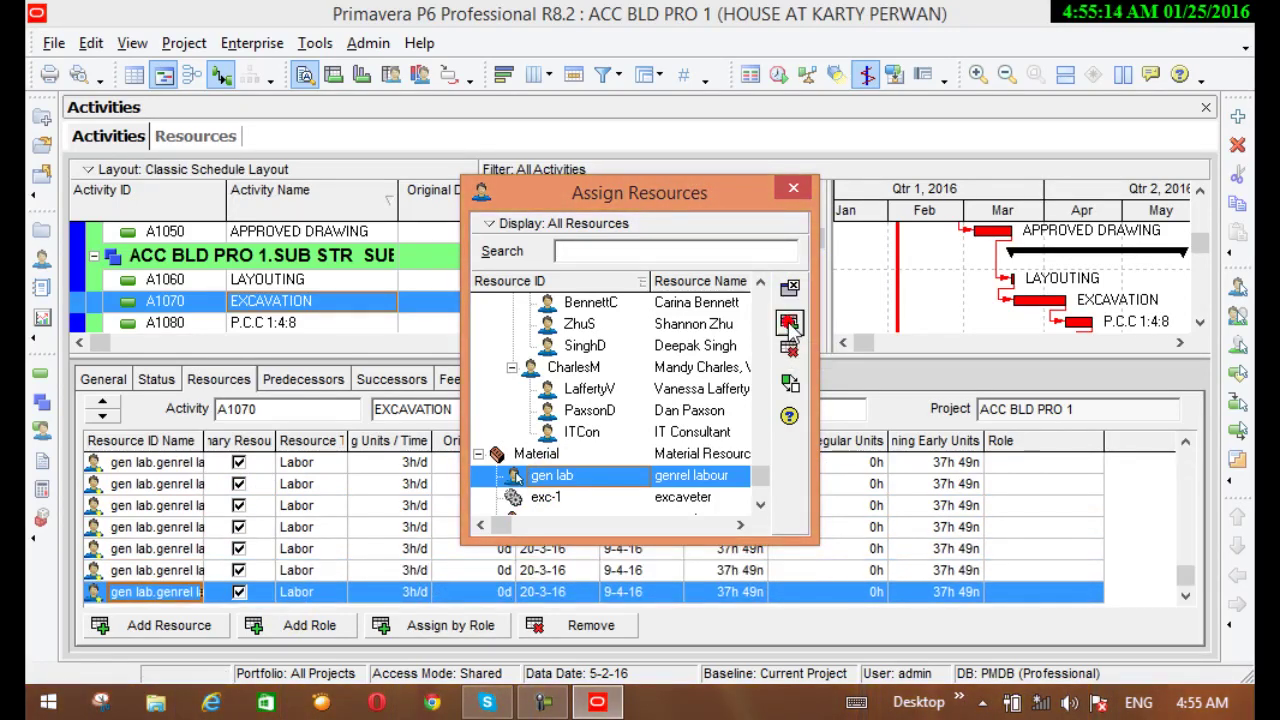
pyautogui.click(794, 190)
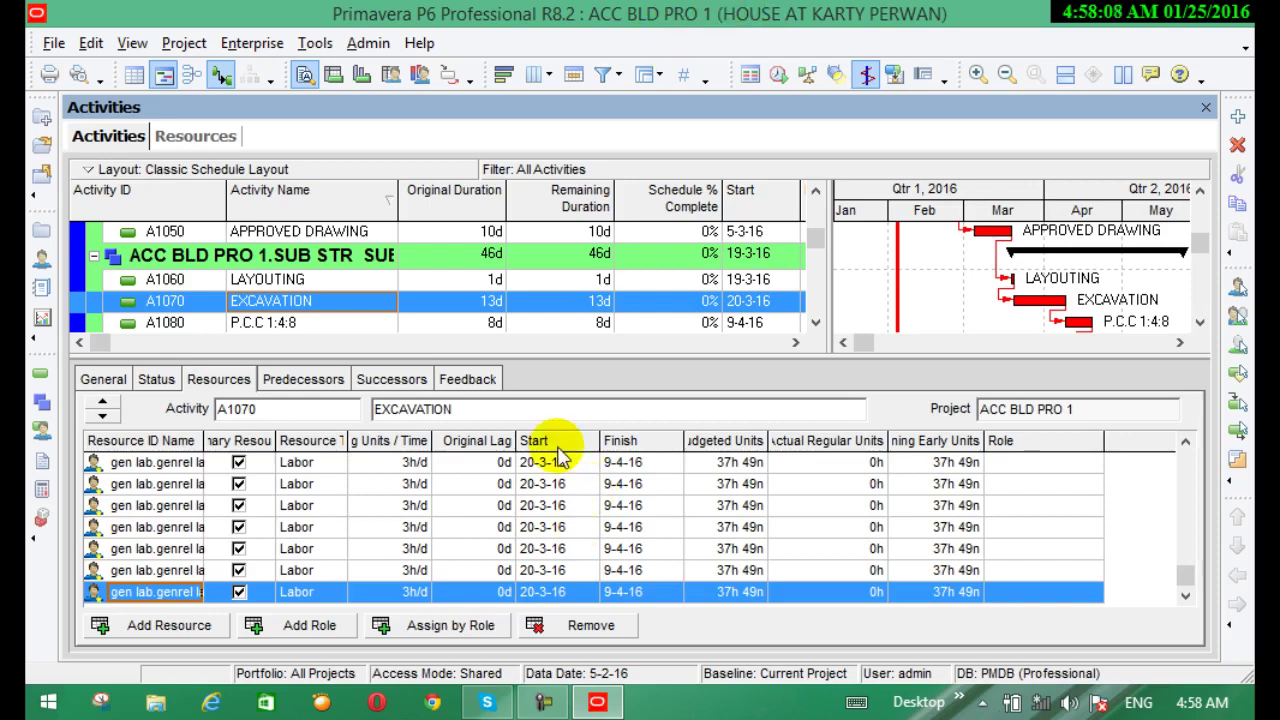
pyautogui.moveTo(594, 698)
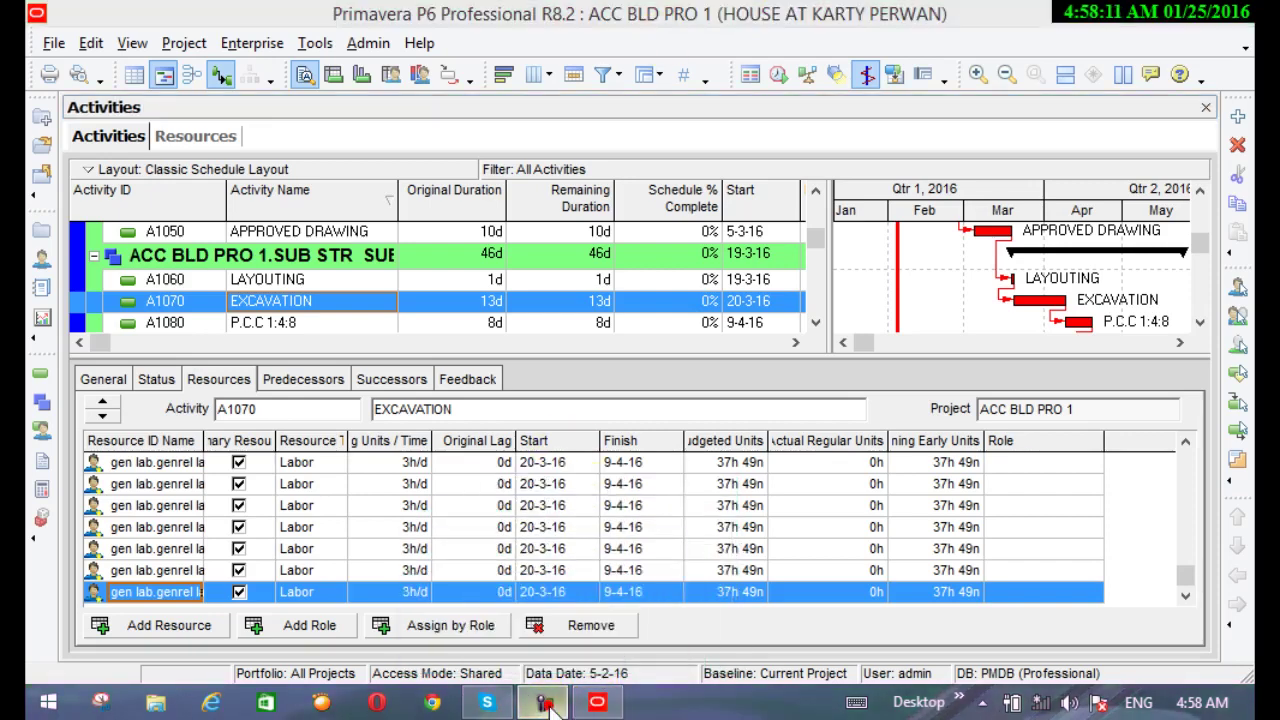
pyautogui.click(545, 703)
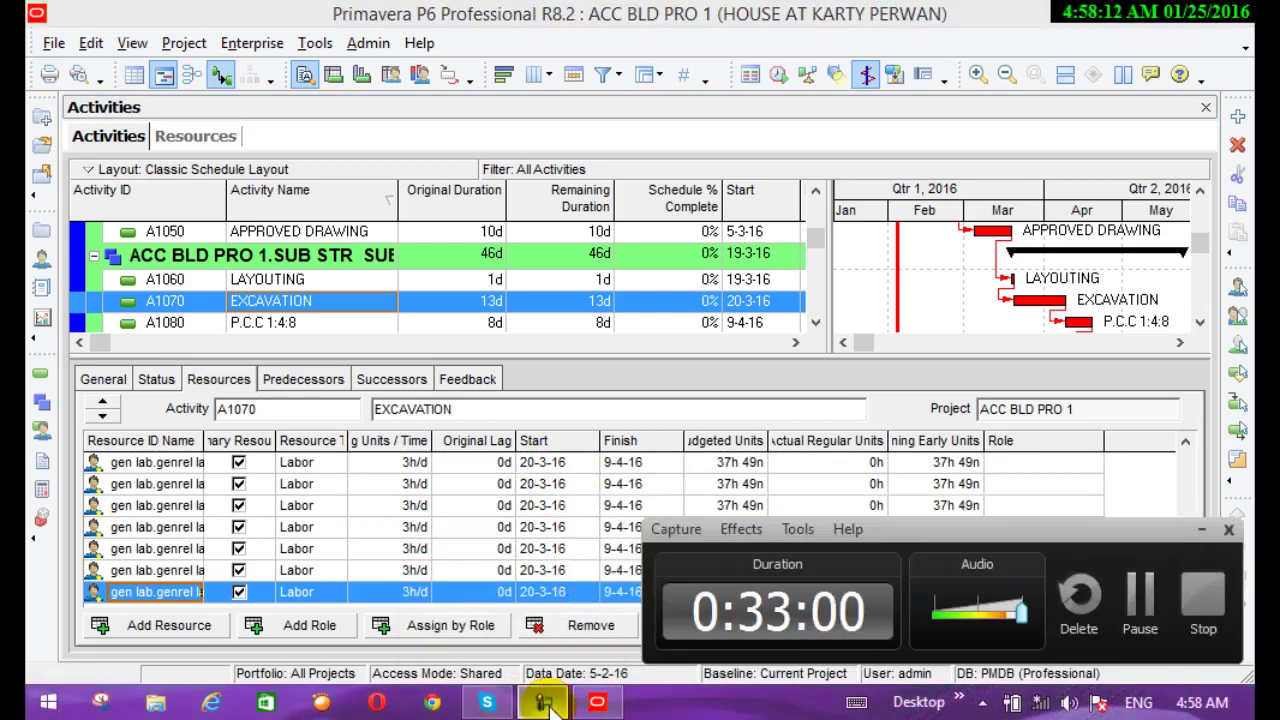
pyautogui.click(1135, 600)
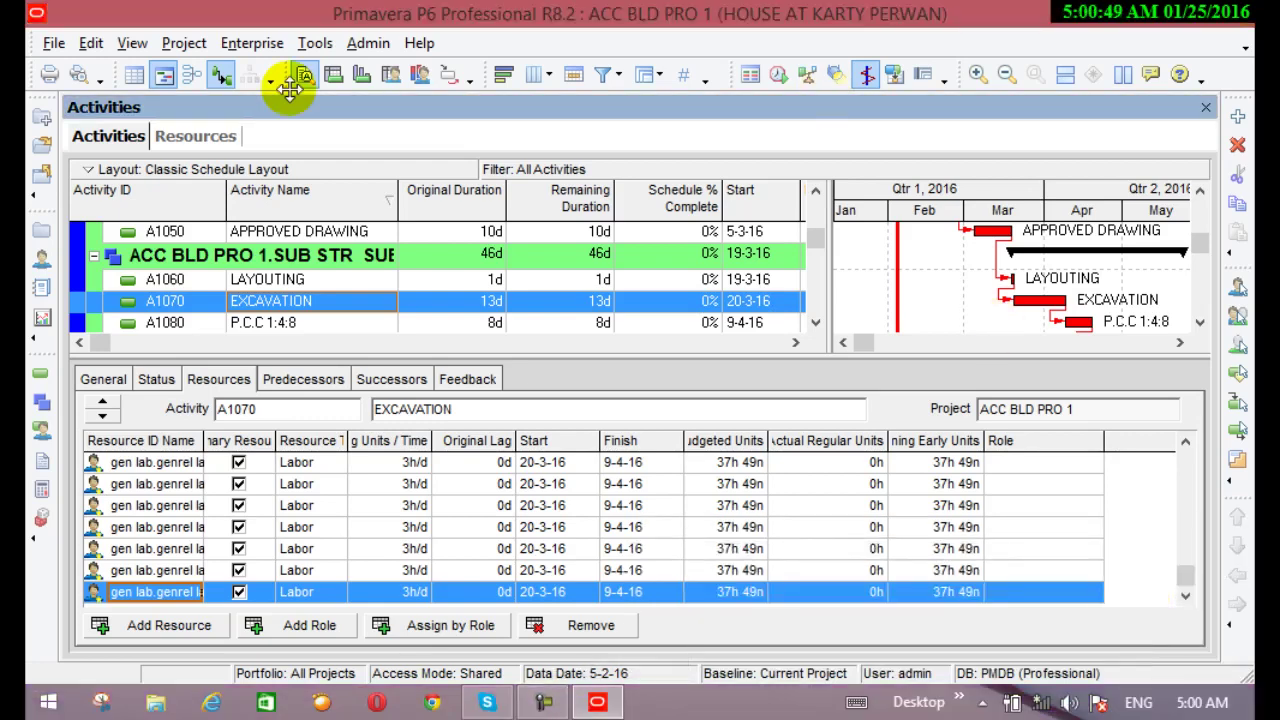
# Step: Look through the activity list from the survey section down to the substructure activities
pyautogui.click(812, 207)
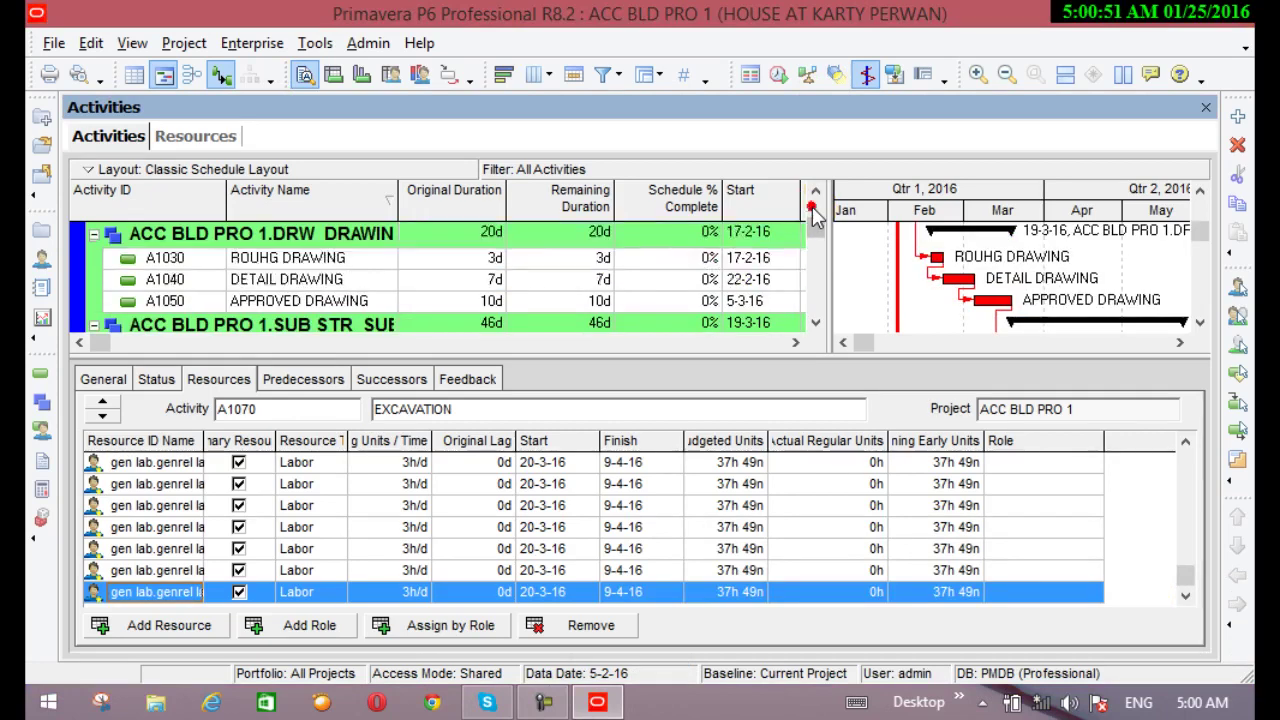
pyautogui.click(812, 207)
pyautogui.click(813, 193)
pyautogui.click(813, 193)
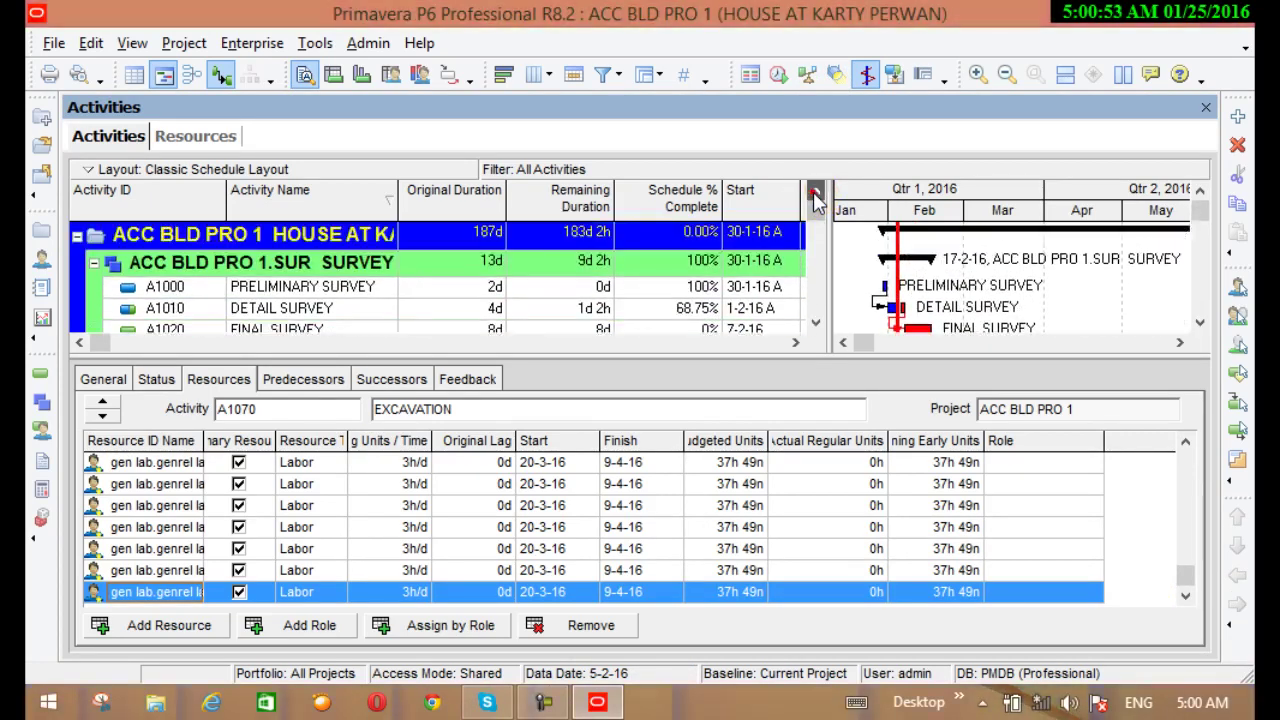
pyautogui.click(816, 322)
pyautogui.click(816, 322)
pyautogui.click(816, 322)
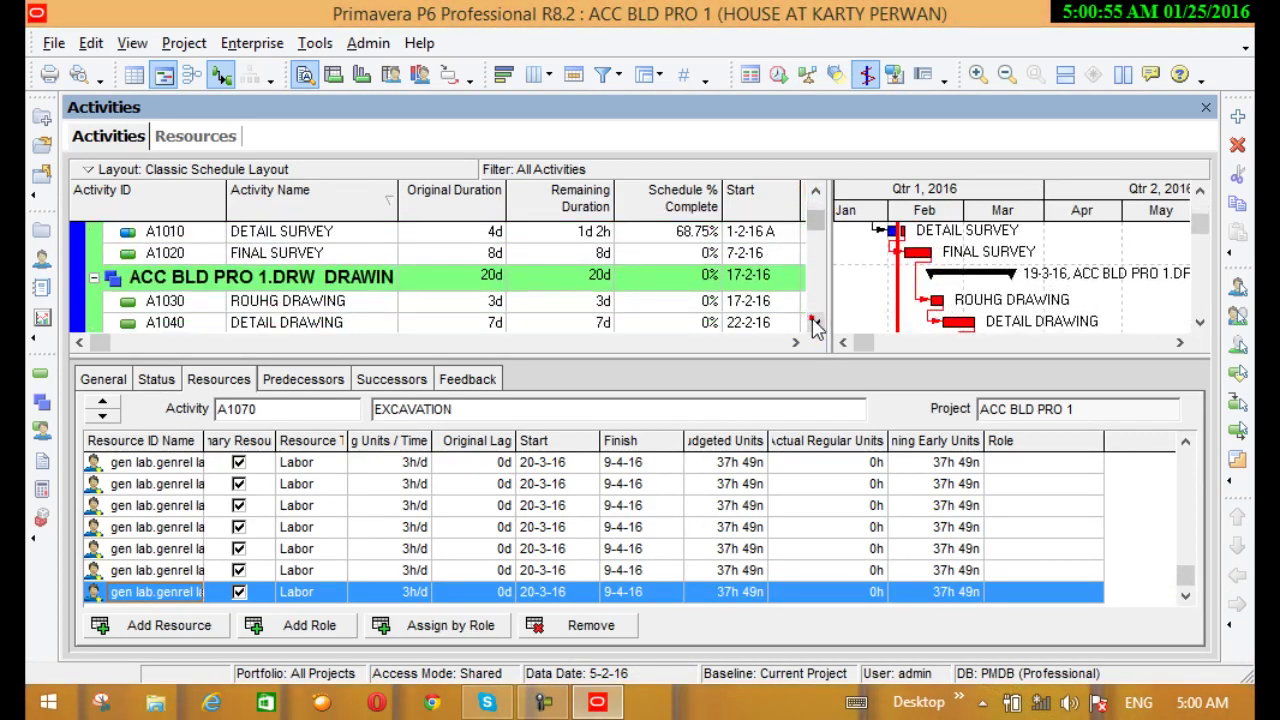
pyautogui.click(816, 322)
pyautogui.click(816, 322)
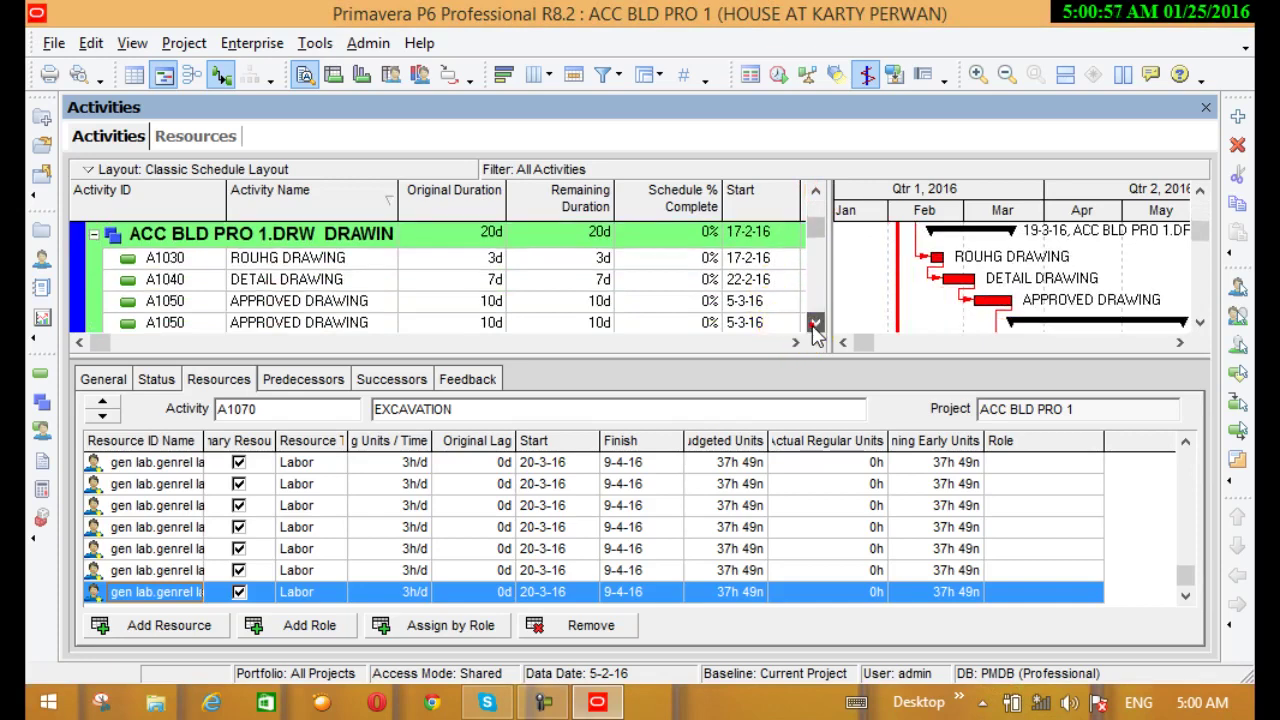
pyautogui.click(816, 322)
pyautogui.click(816, 322)
pyautogui.click(815, 323)
pyautogui.click(815, 323)
pyautogui.click(815, 323)
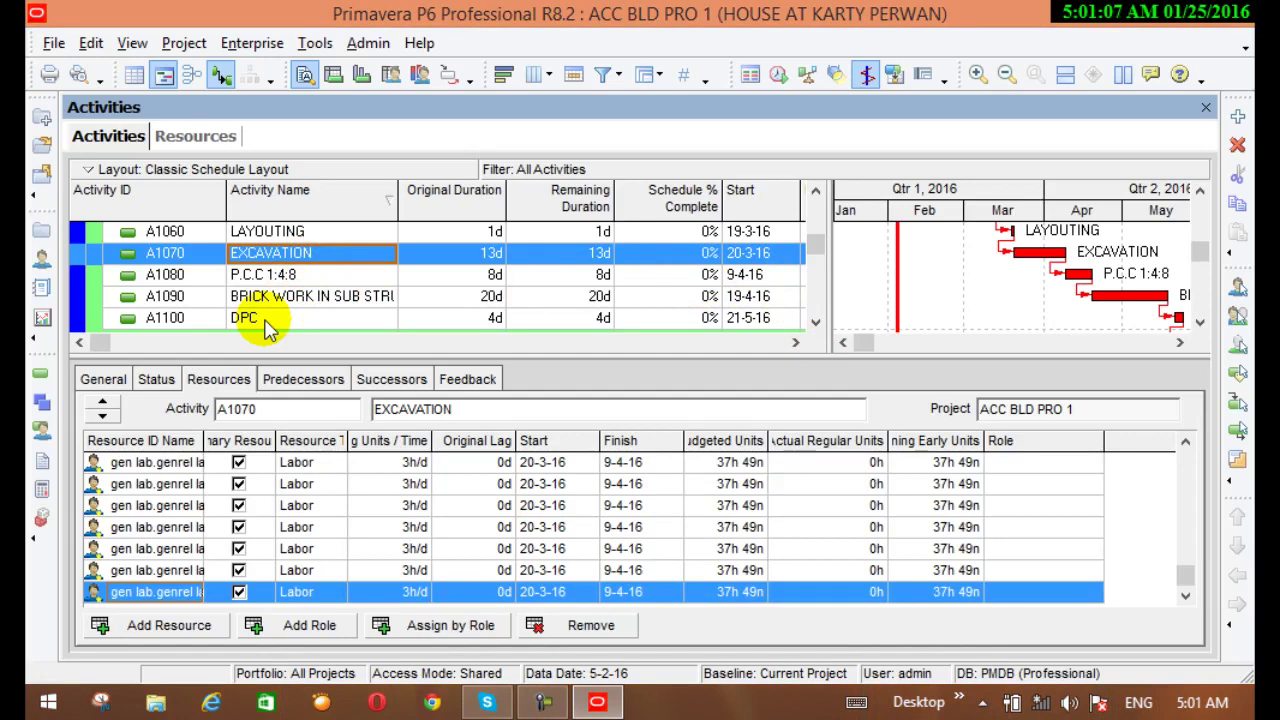
# Step: Examine the status, labor cost, predecessors and full list of assigned resources of the EXCAVATION activity A1070
pyautogui.click(286, 256)
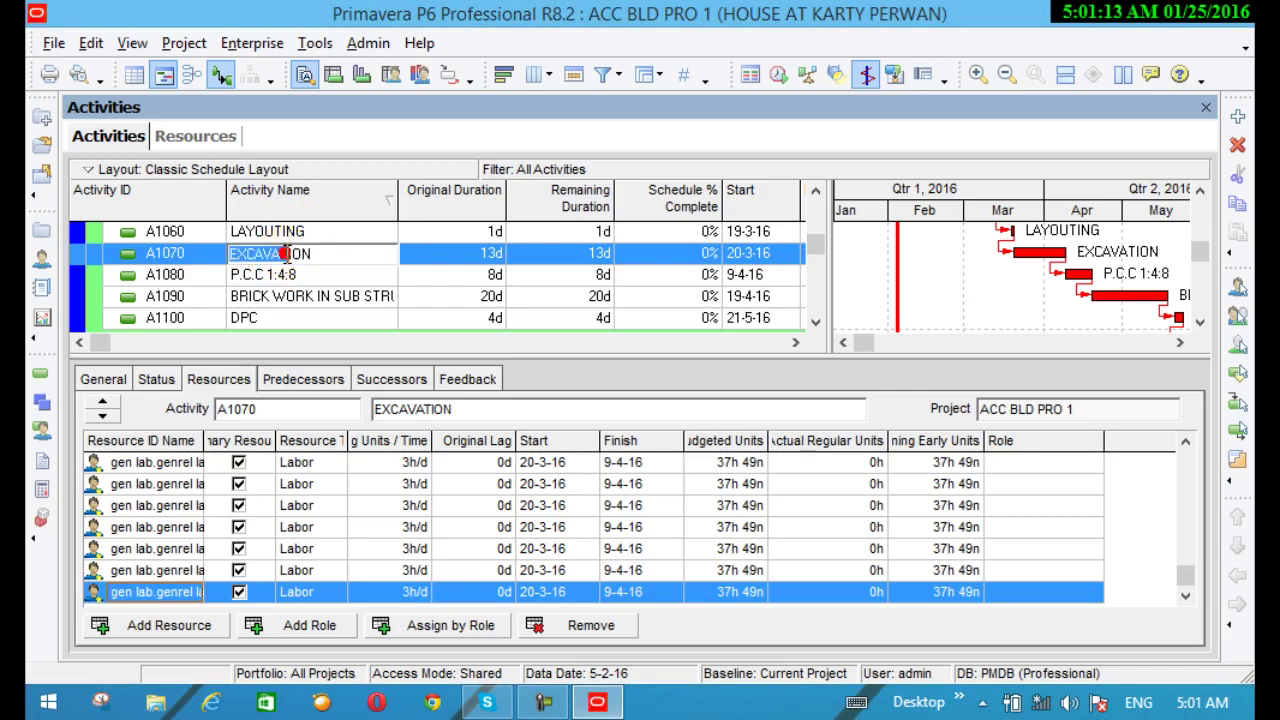
pyautogui.click(314, 252)
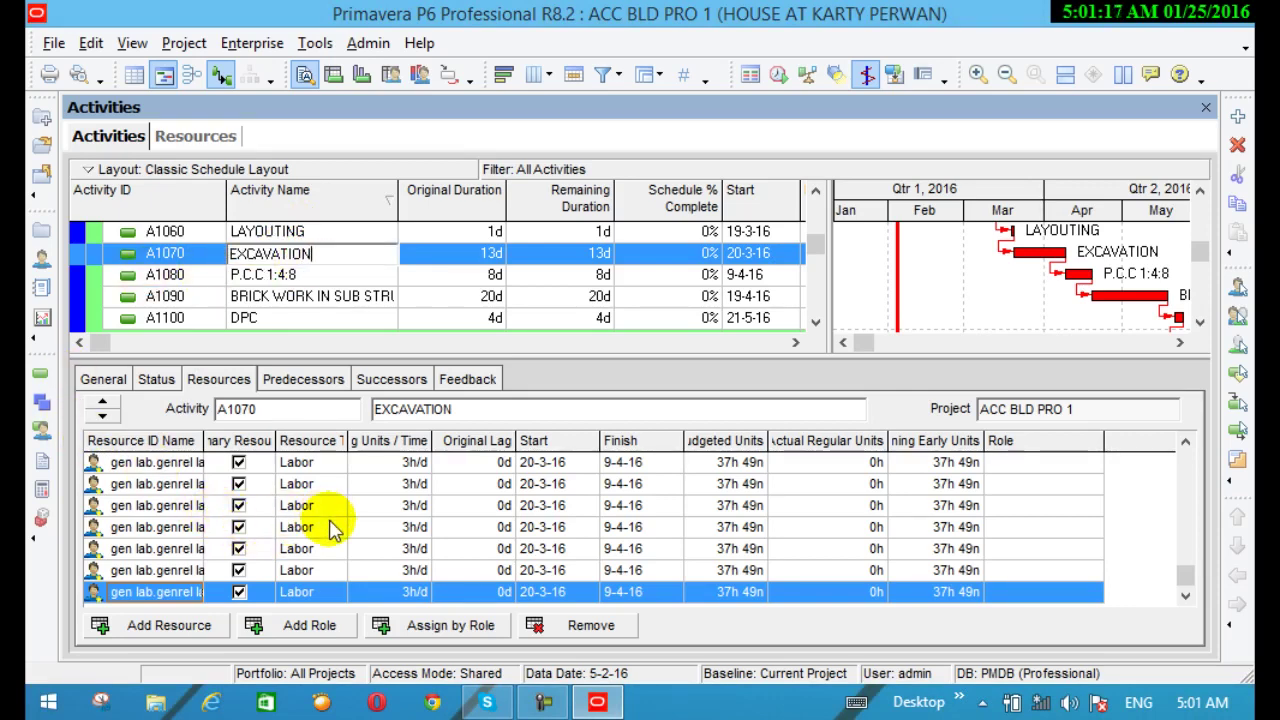
pyautogui.click(160, 380)
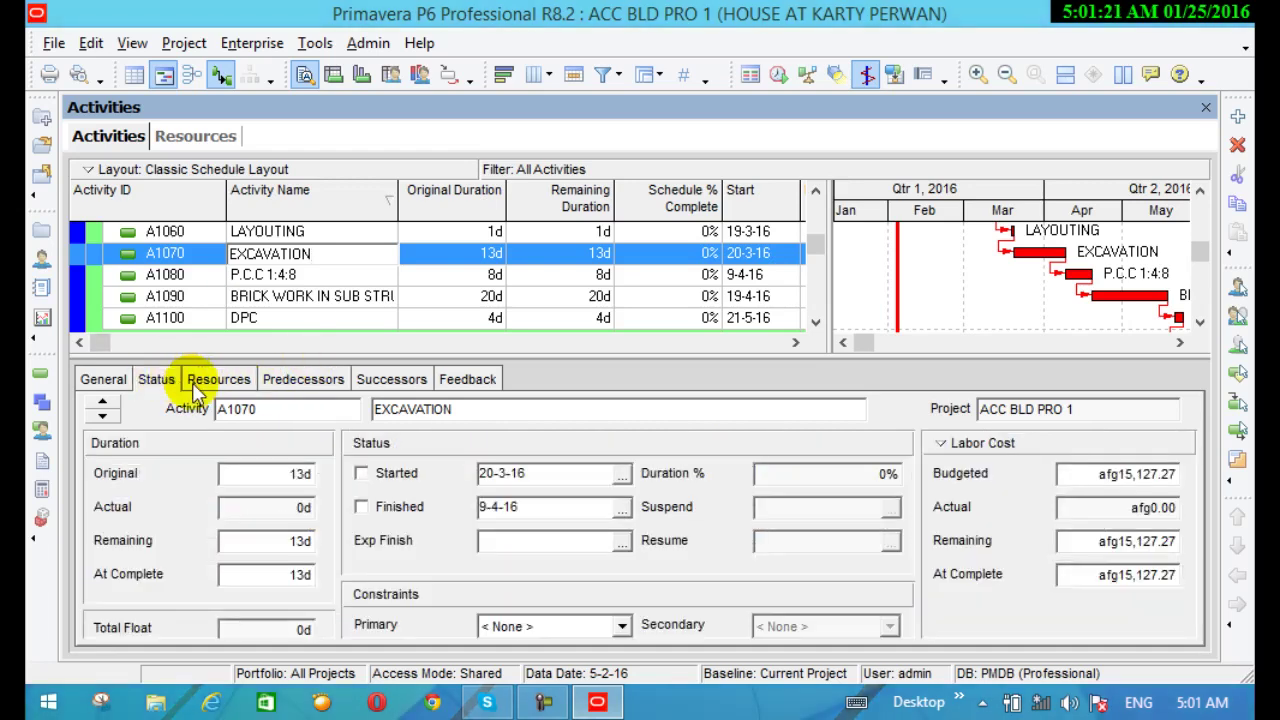
pyautogui.click(285, 384)
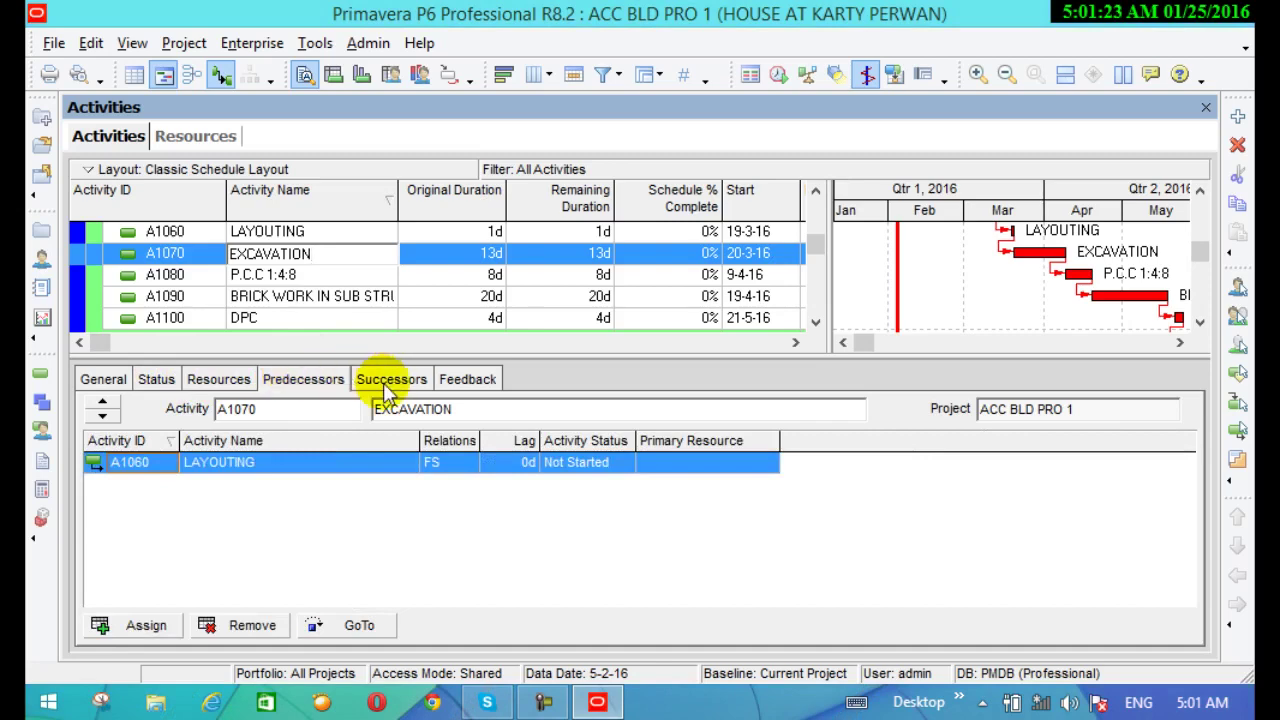
pyautogui.click(543, 702)
pyautogui.click(1143, 600)
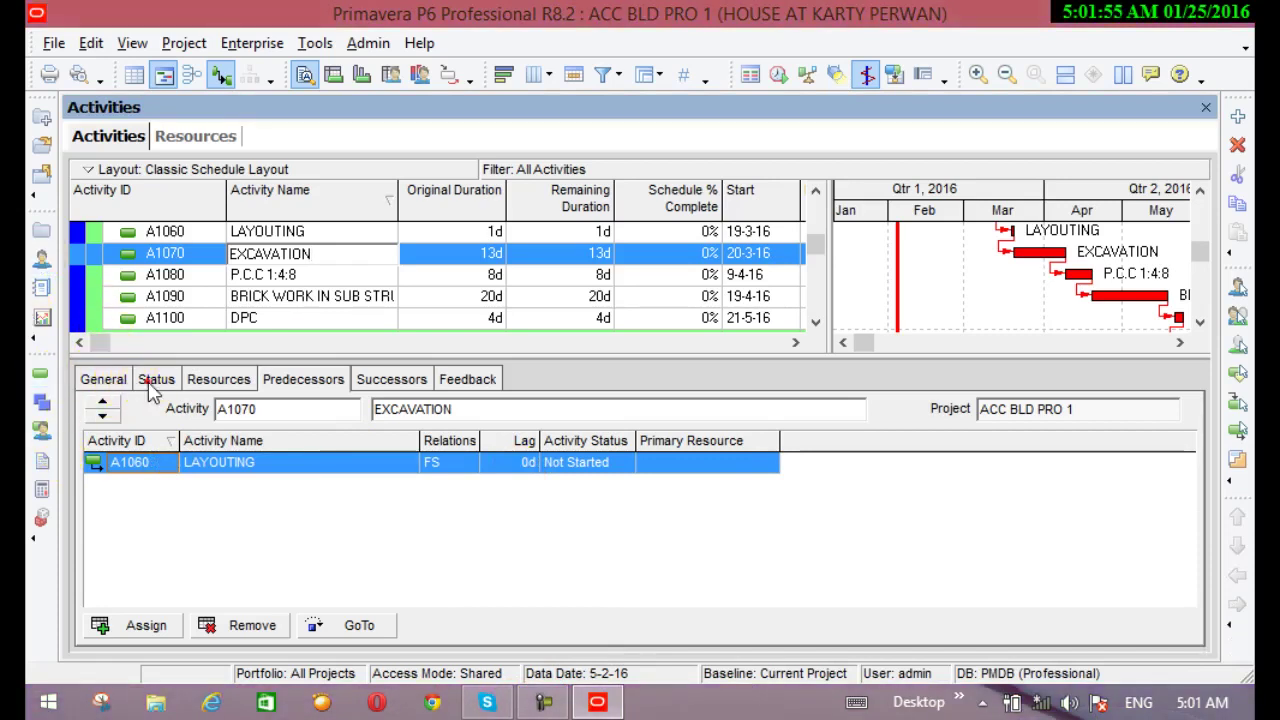
pyautogui.click(152, 384)
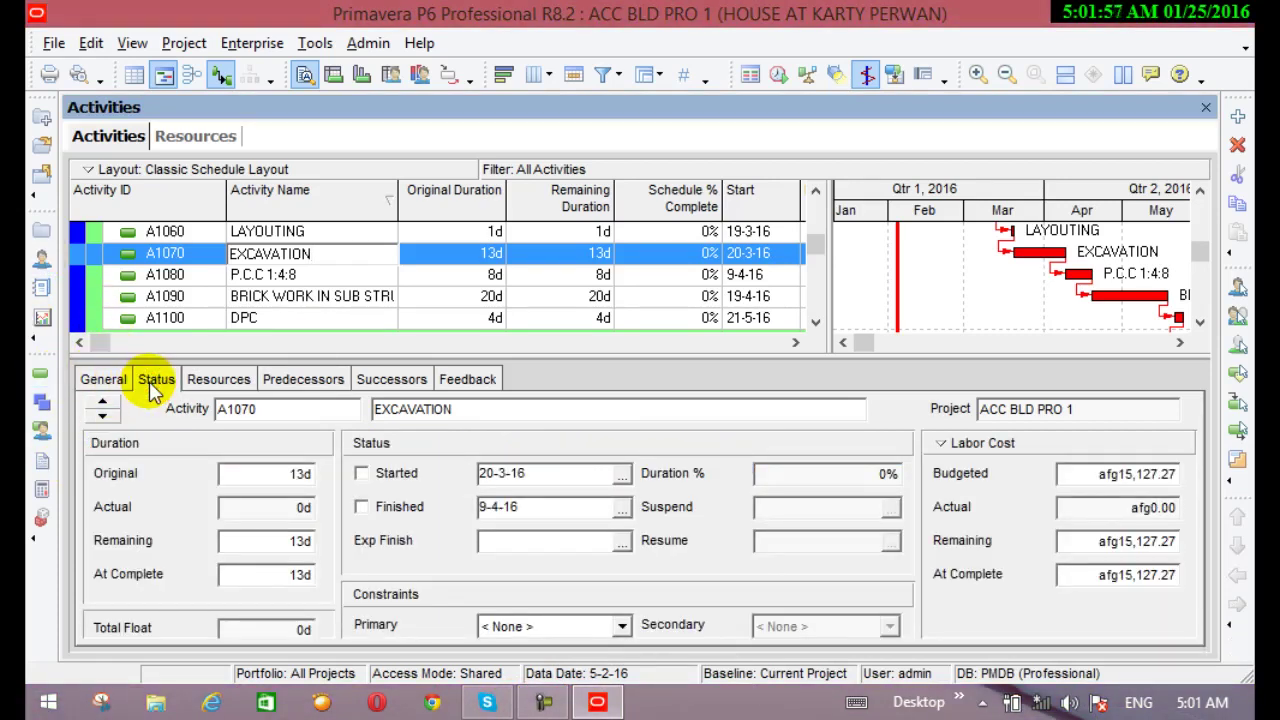
pyautogui.click(220, 385)
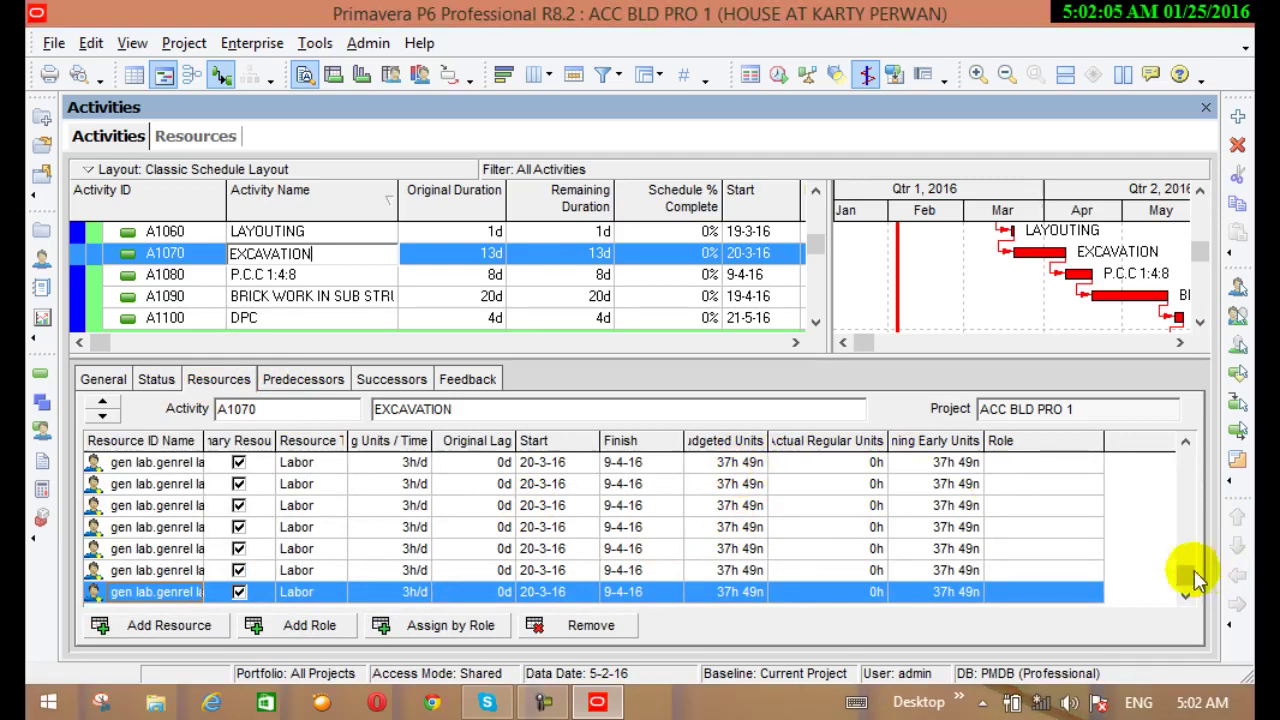
pyautogui.moveTo(1184, 572); pyautogui.dragTo(1182, 462)
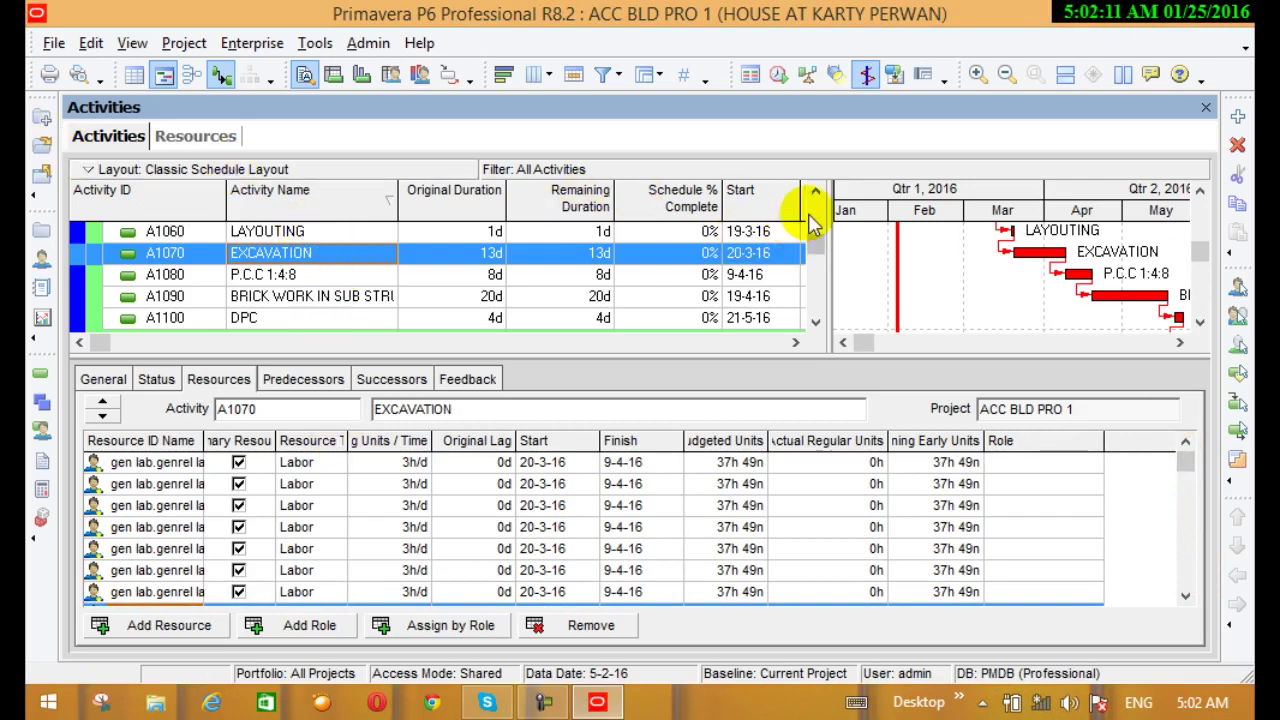
# Step: Delete the PRELIMINARY SURVEY activity A1000 after checking its assigned resources, and confirm the deletion
pyautogui.moveTo(815, 243); pyautogui.dragTo(813, 224)
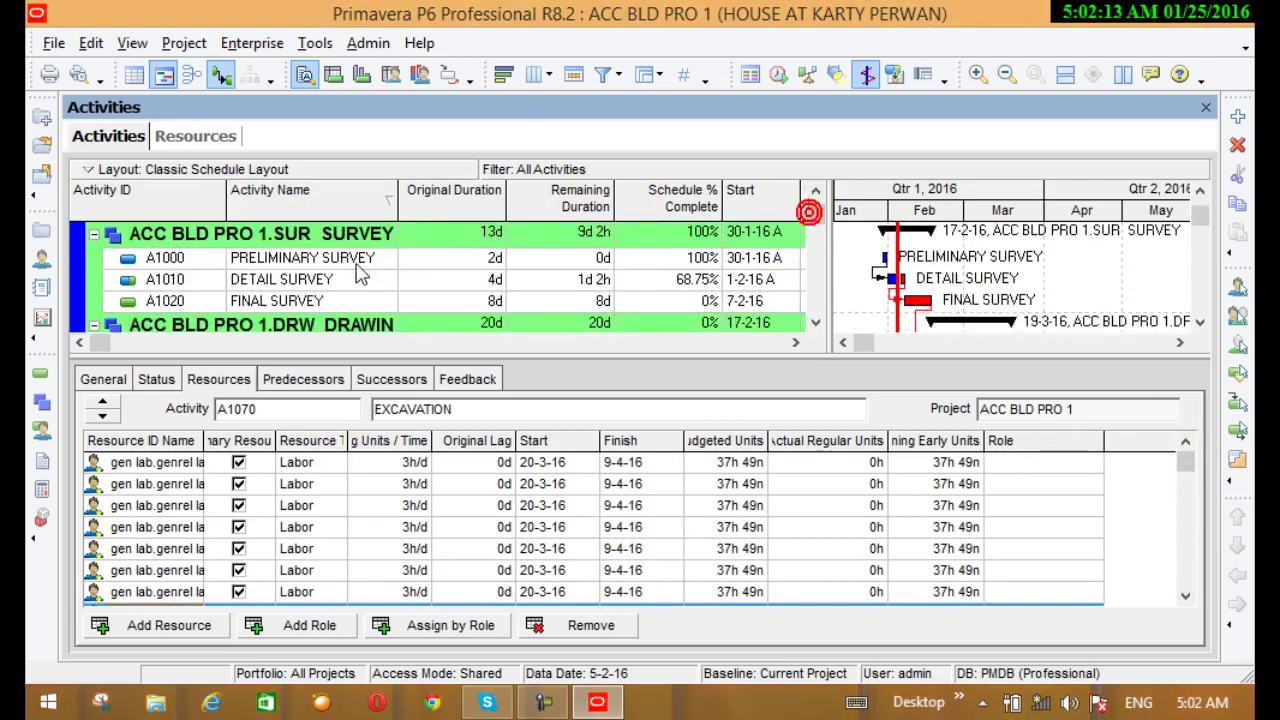
pyautogui.click(355, 258)
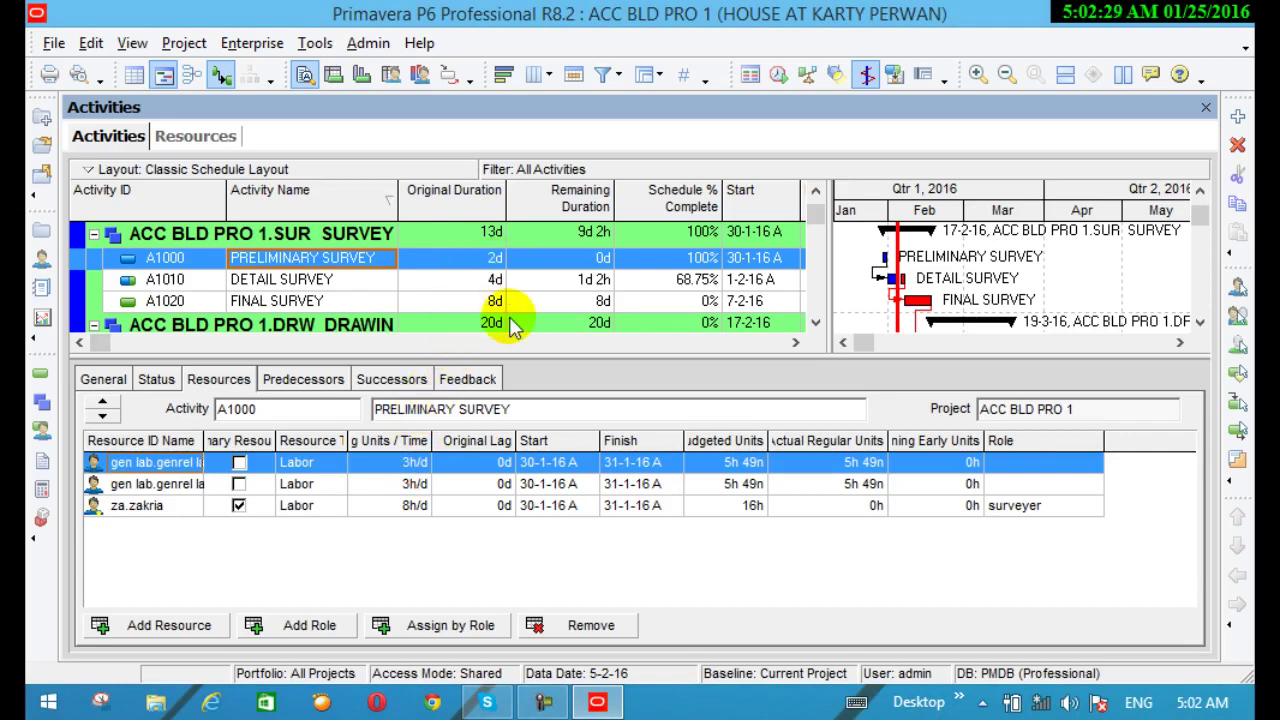
pyautogui.click(749, 466)
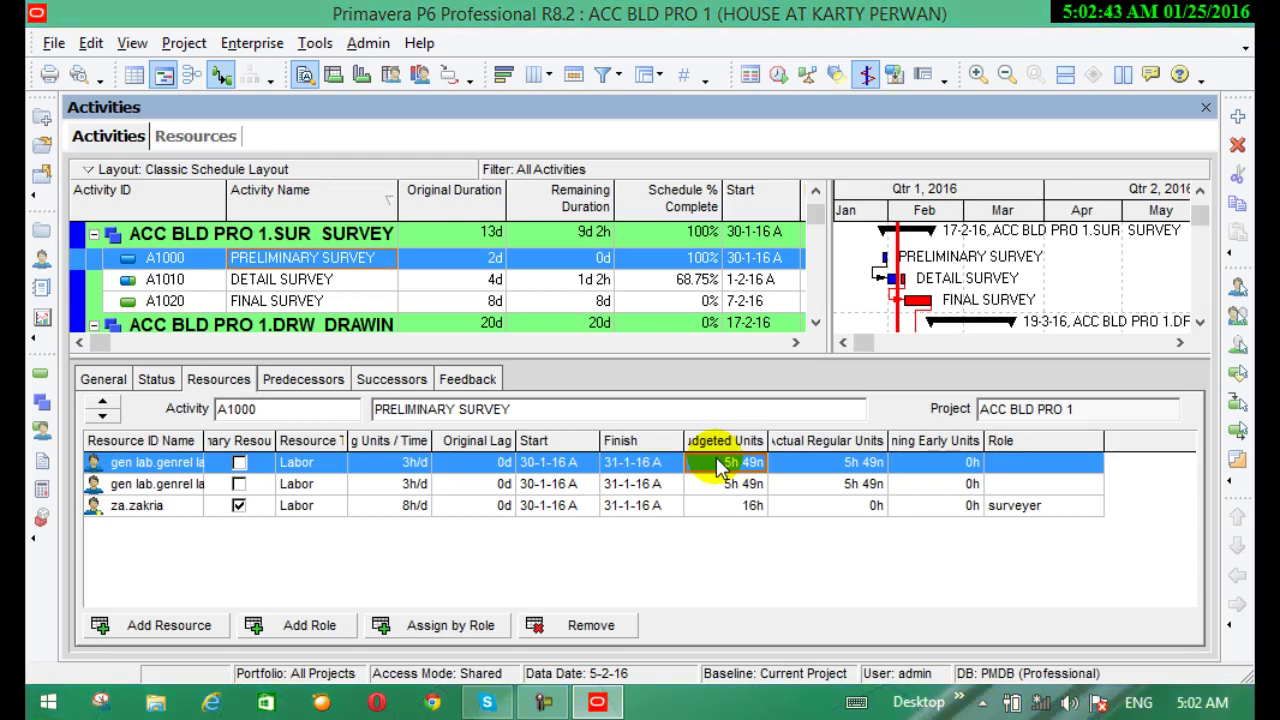
pyautogui.click(240, 485)
pyautogui.click(1238, 145)
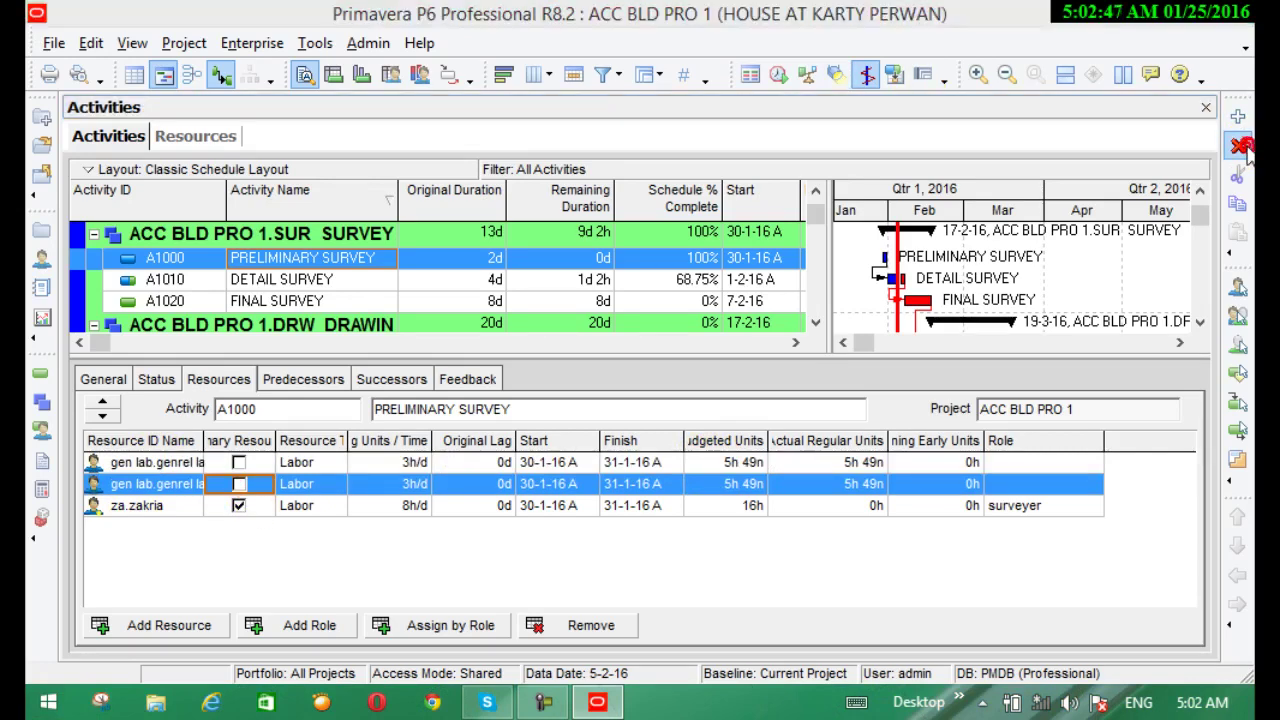
pyautogui.click(578, 413)
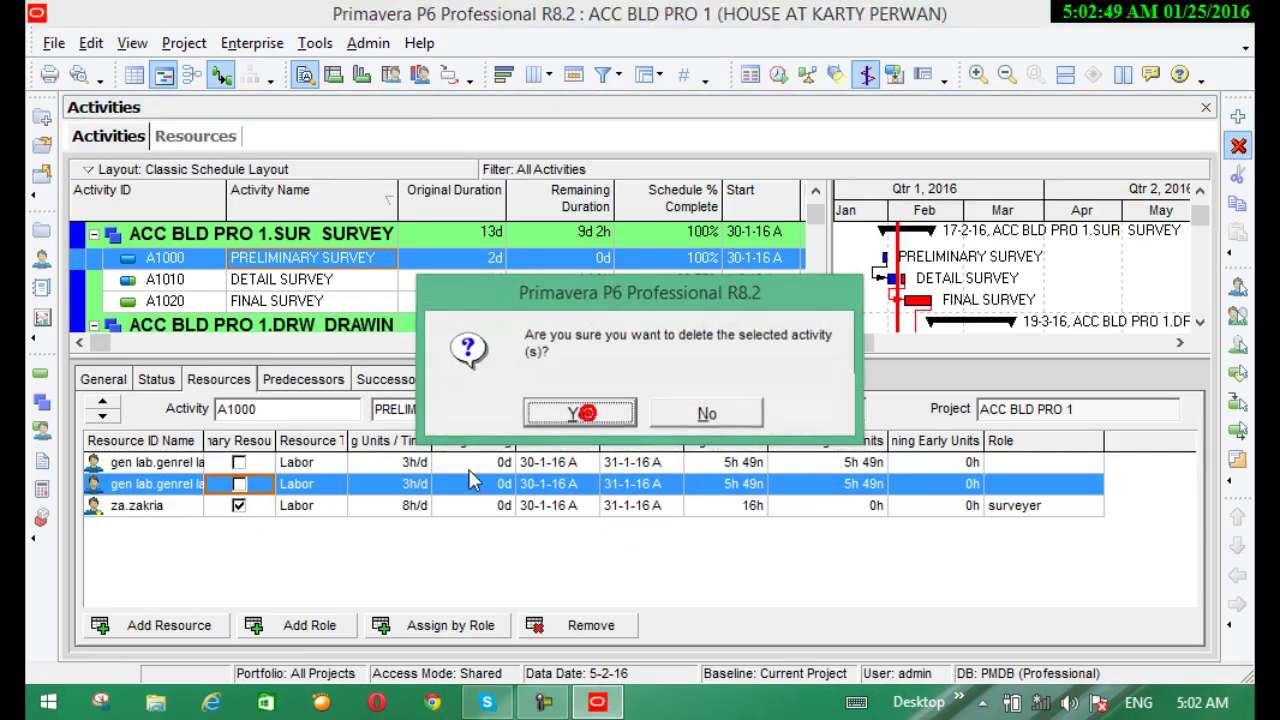
# Step: Confirm the deletion of the PRELIMINARY SURVEY activity A1000 and assign the genrel labour resource to the DETAIL SURVEY activity A1010
pyautogui.click(574, 412)
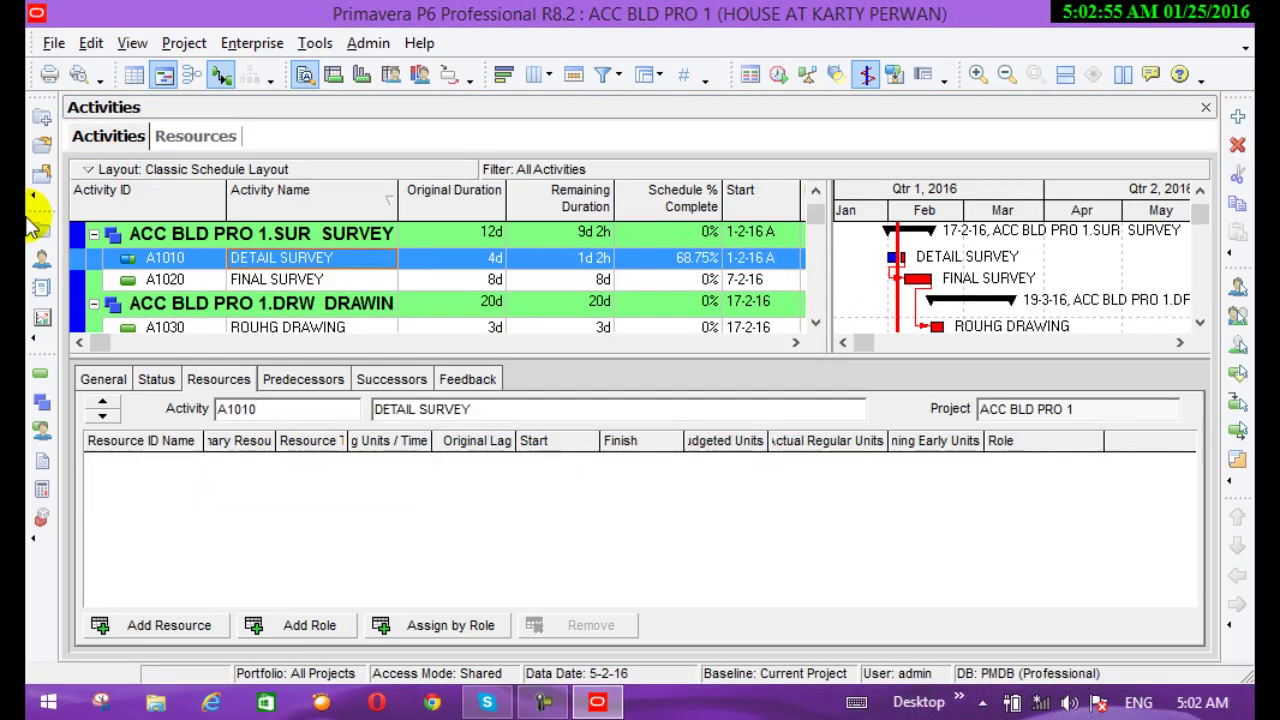
pyautogui.click(374, 261)
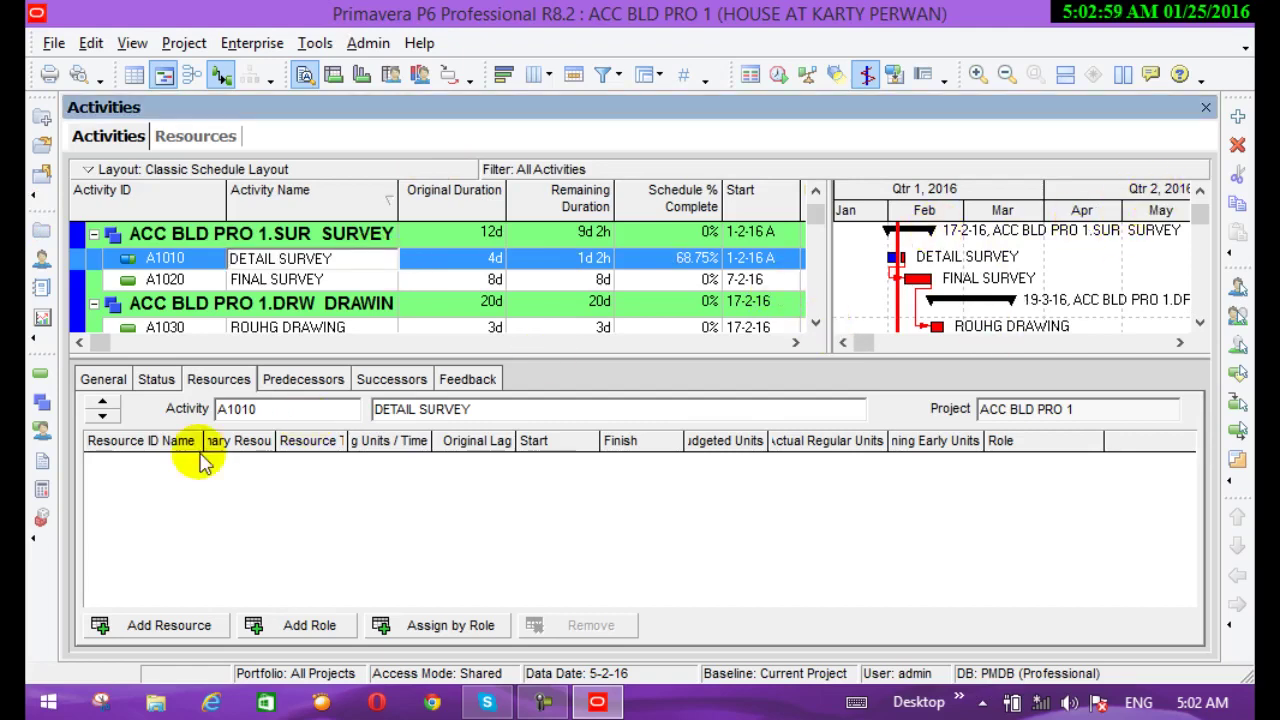
pyautogui.click(155, 640)
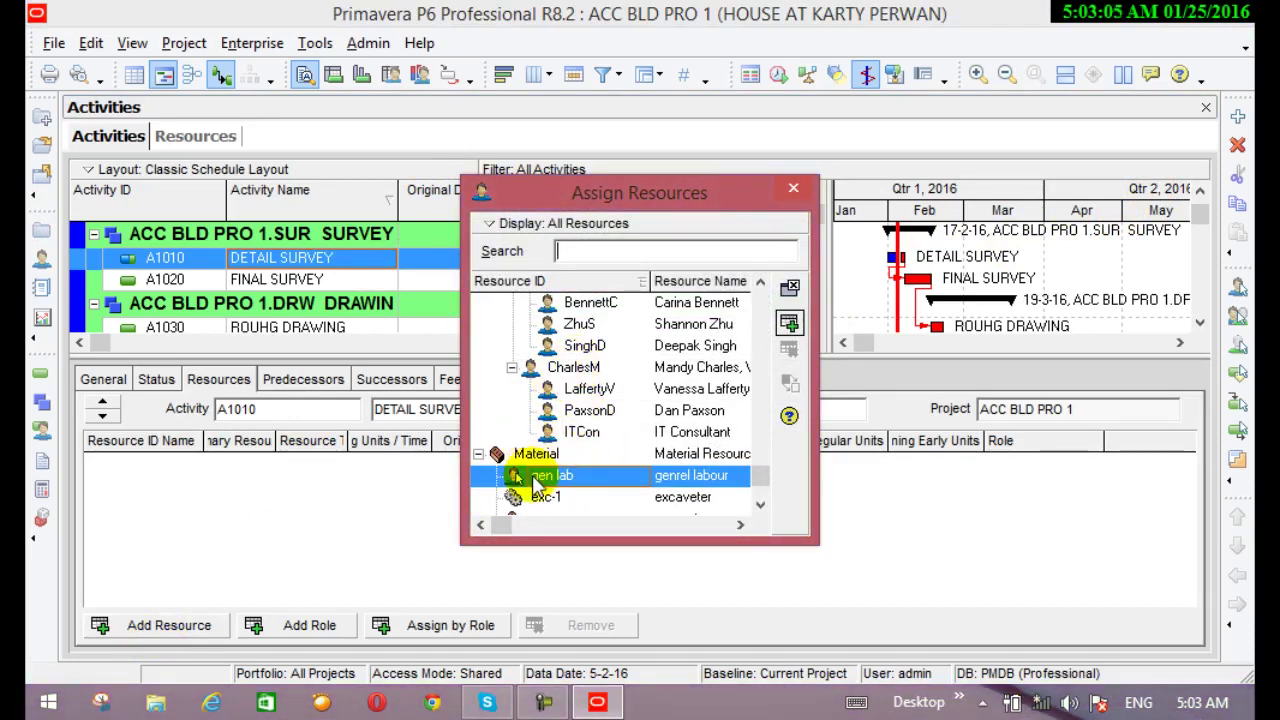
pyautogui.click(757, 507)
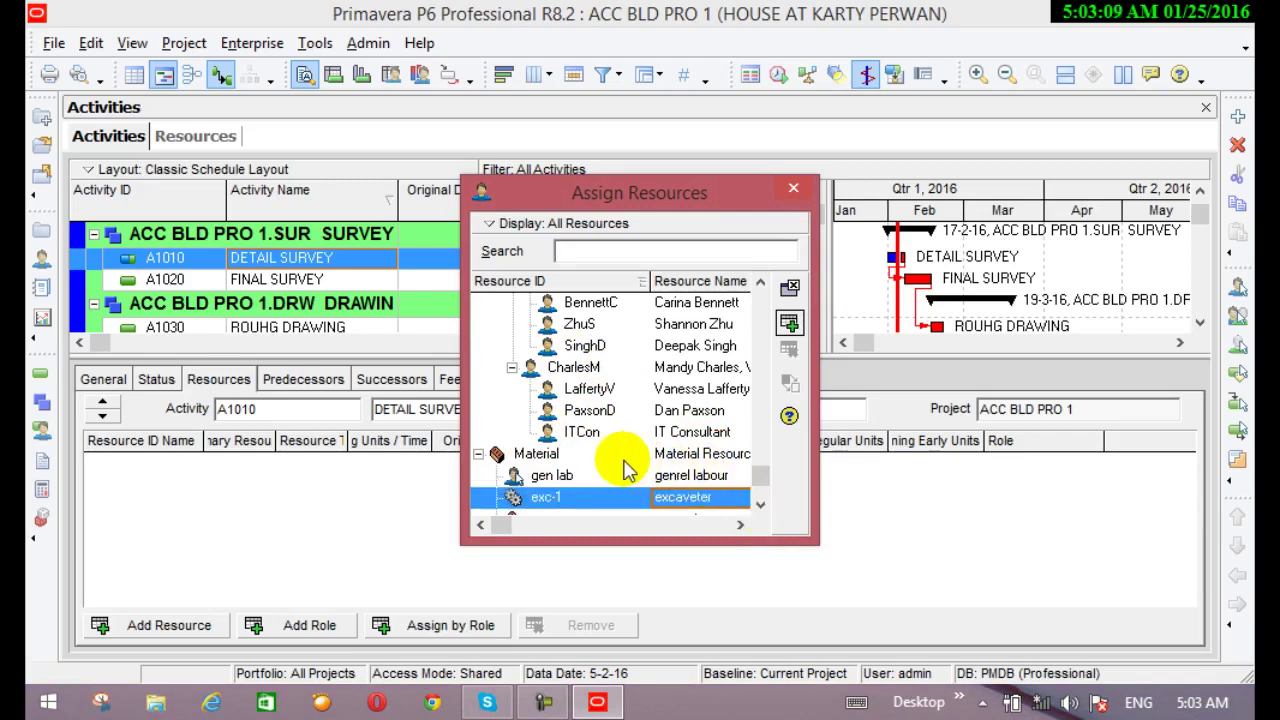
pyautogui.click(575, 462)
pyautogui.click(577, 477)
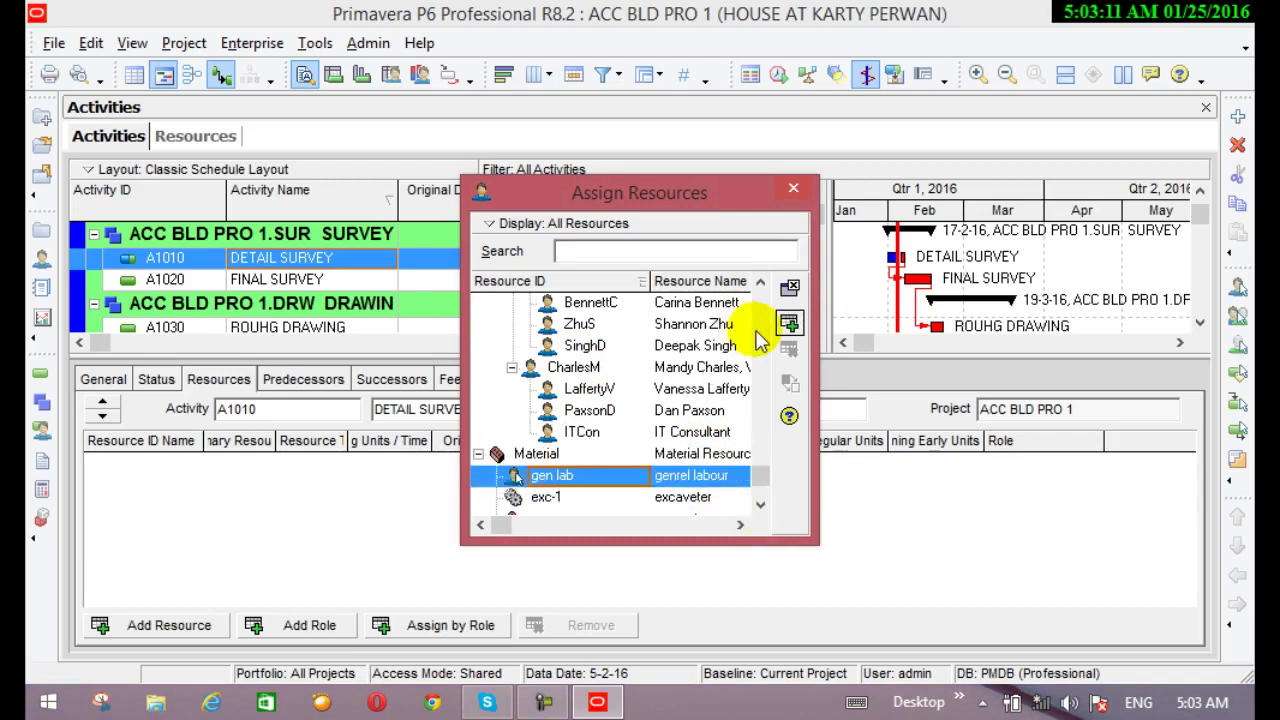
pyautogui.click(789, 323)
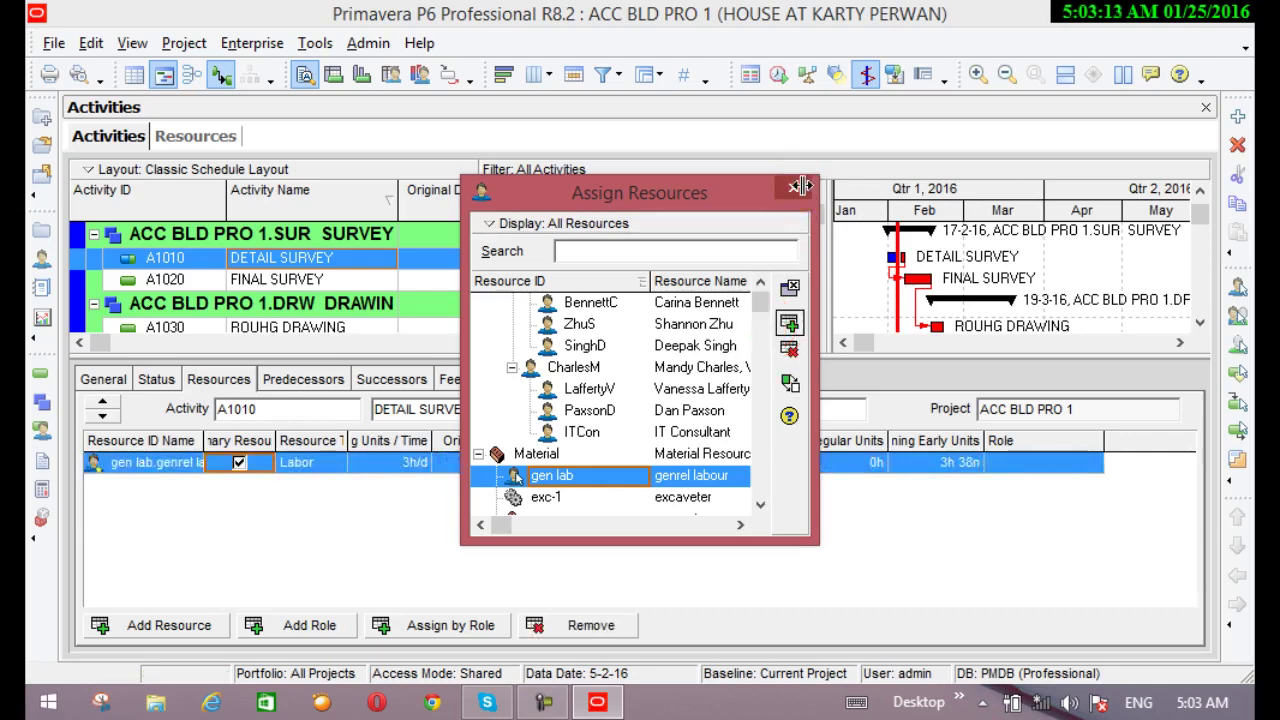
pyautogui.click(797, 186)
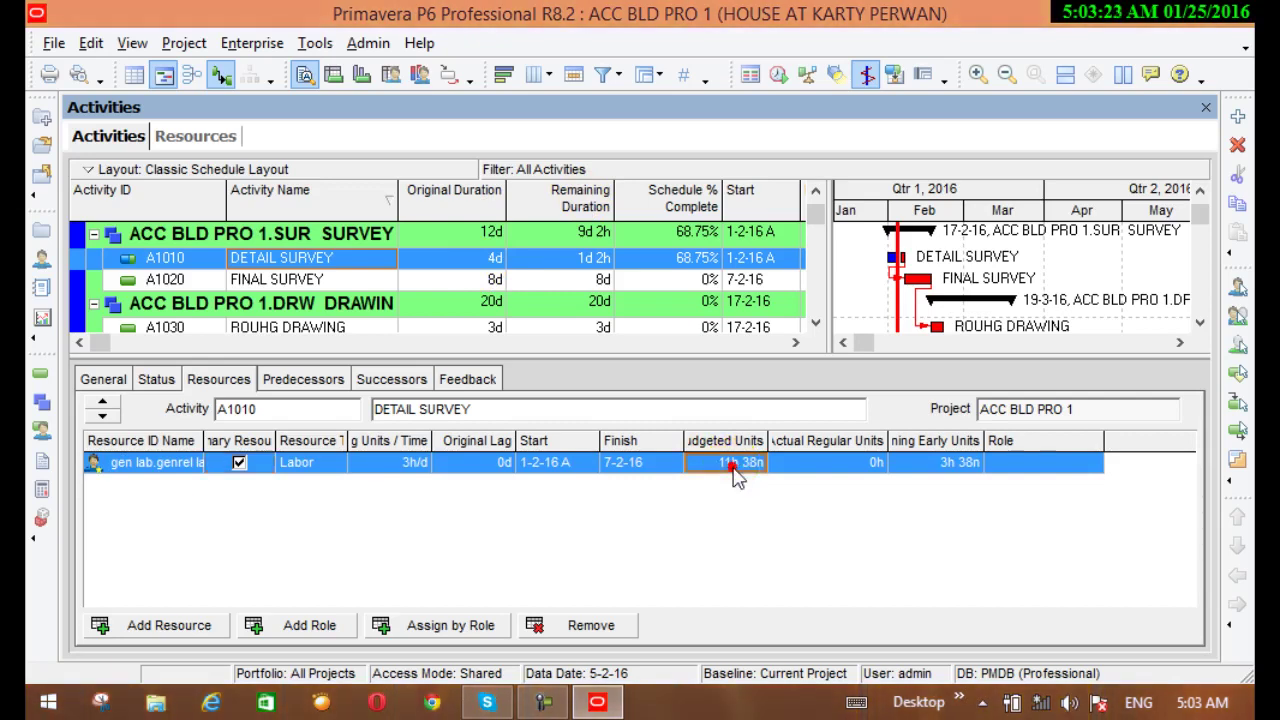
# Step: Set the budgeted units of the genrel labour assignment on DETAIL SURVEY to 32 hours
pyautogui.click(734, 466)
pyautogui.doubleClick(732, 466)
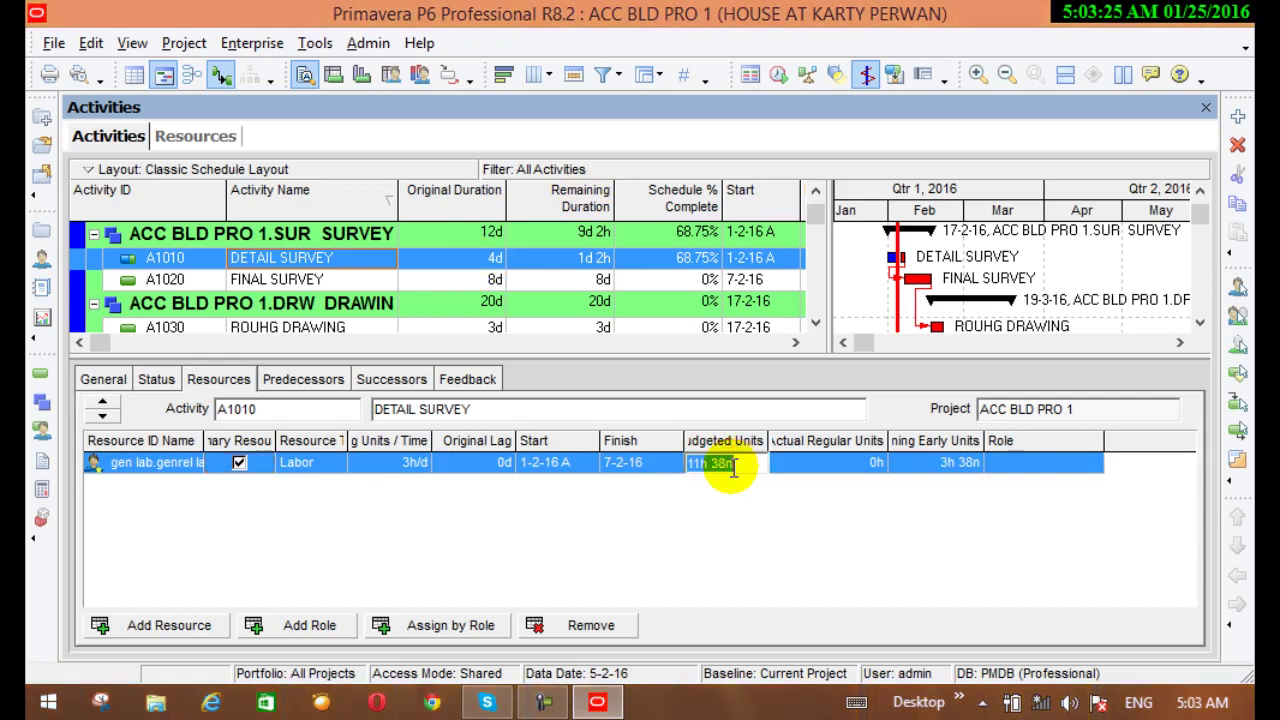
pyautogui.write('32')
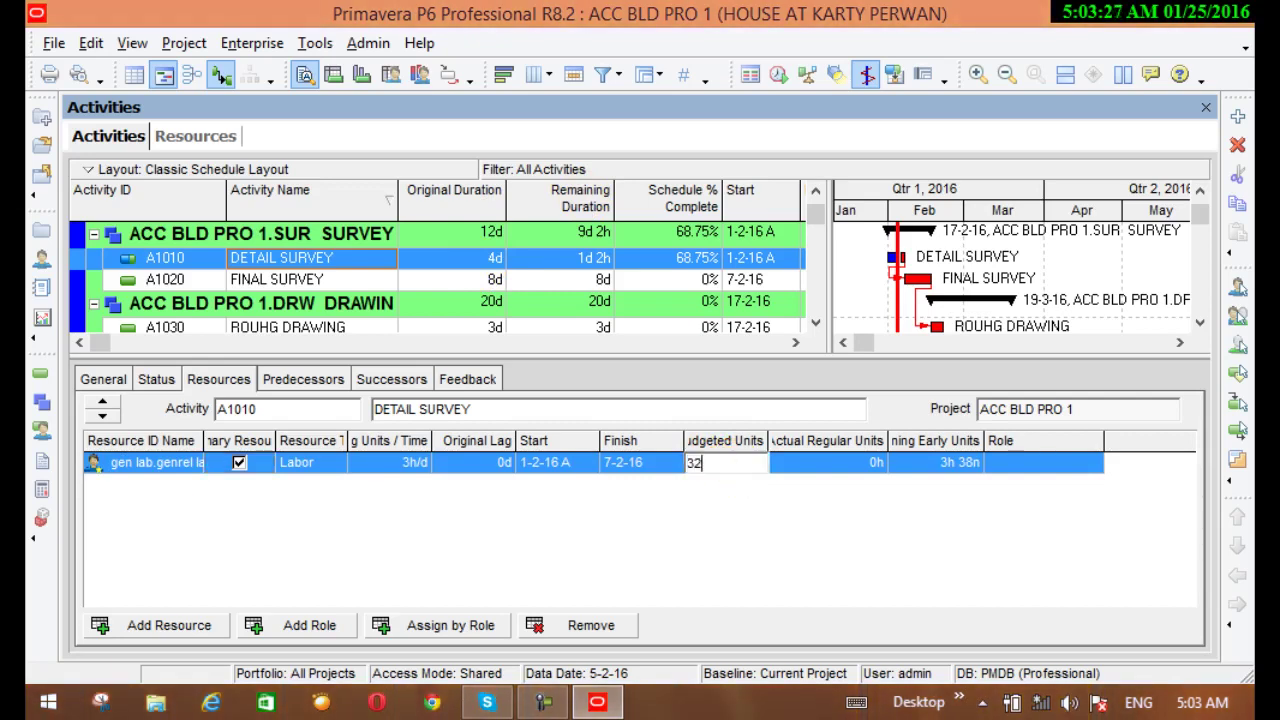
pyautogui.press('Return')
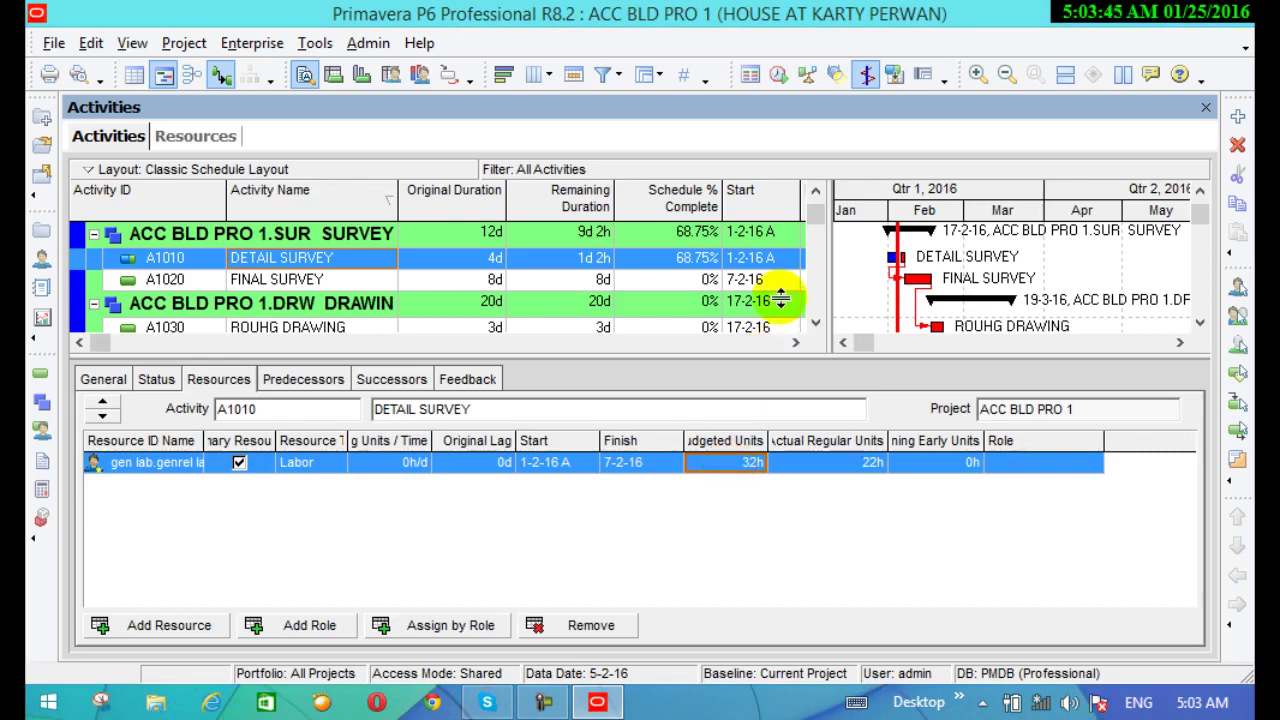
# Step: Open the resource assignments of the EXCAVATION activity A1070 in the substructure section
pyautogui.click(815, 322)
pyautogui.click(815, 322)
pyautogui.click(815, 322)
pyautogui.click(815, 322)
pyautogui.click(815, 322)
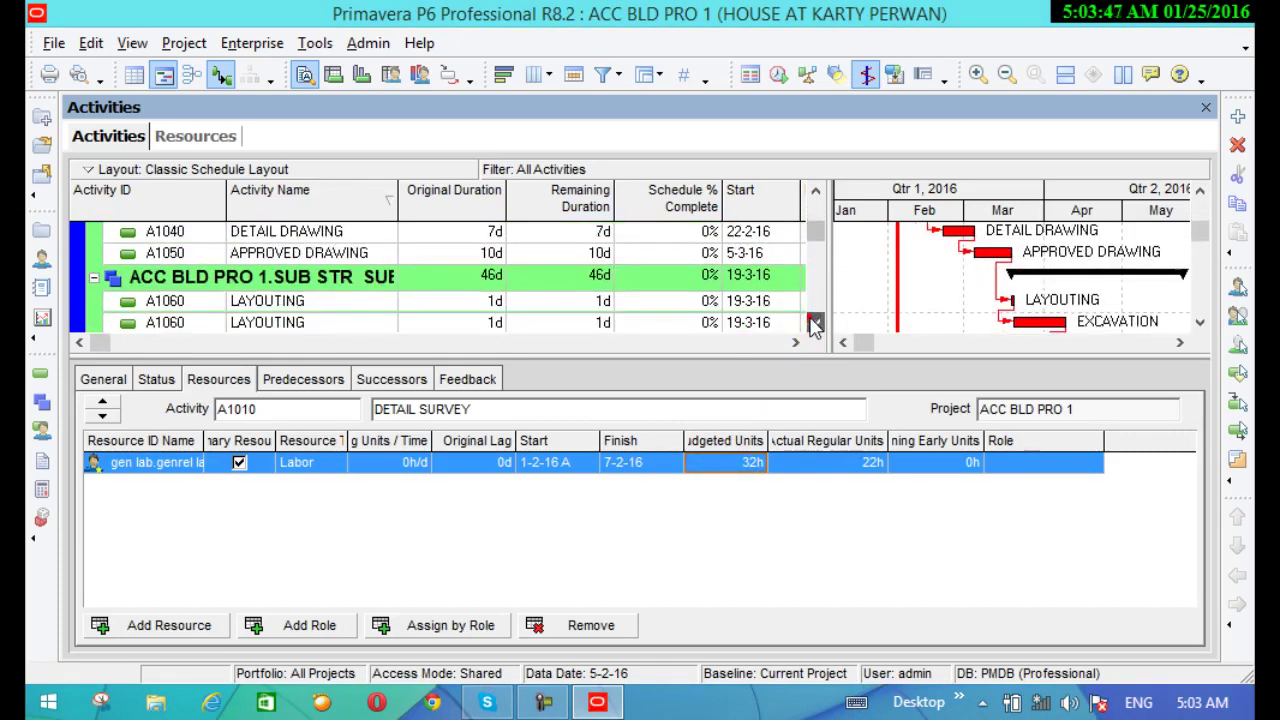
pyautogui.click(815, 322)
pyautogui.click(815, 322)
pyautogui.moveTo(326, 253); pyautogui.dragTo(303, 279)
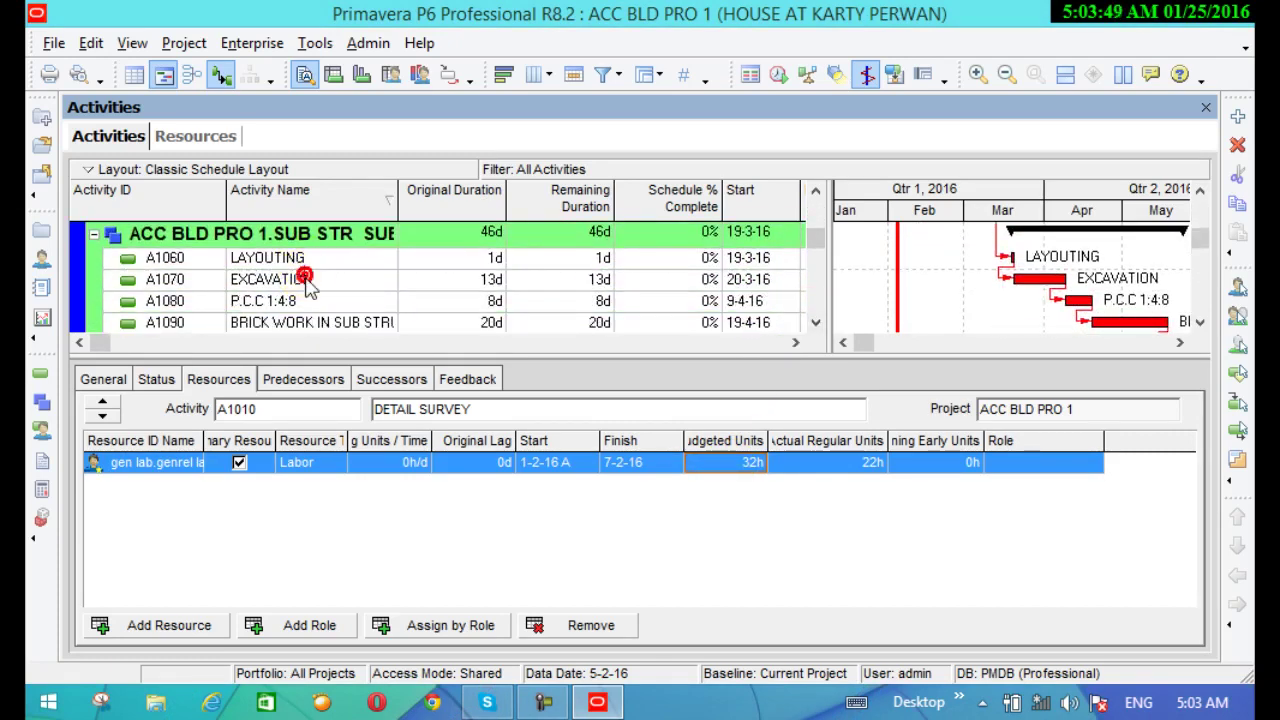
pyautogui.click(305, 280)
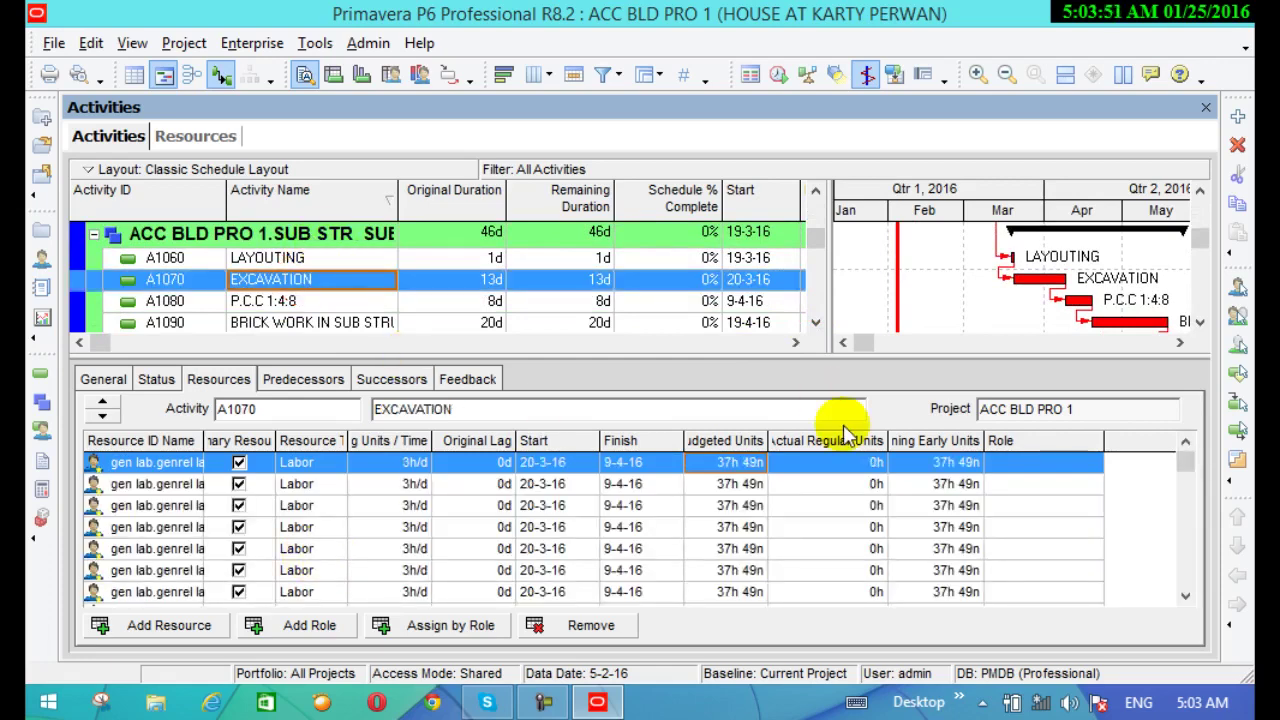
# Step: Toggle the primary resource setting of the EXCAVATION activity's genrel labour assignments off and back on
pyautogui.click(242, 487)
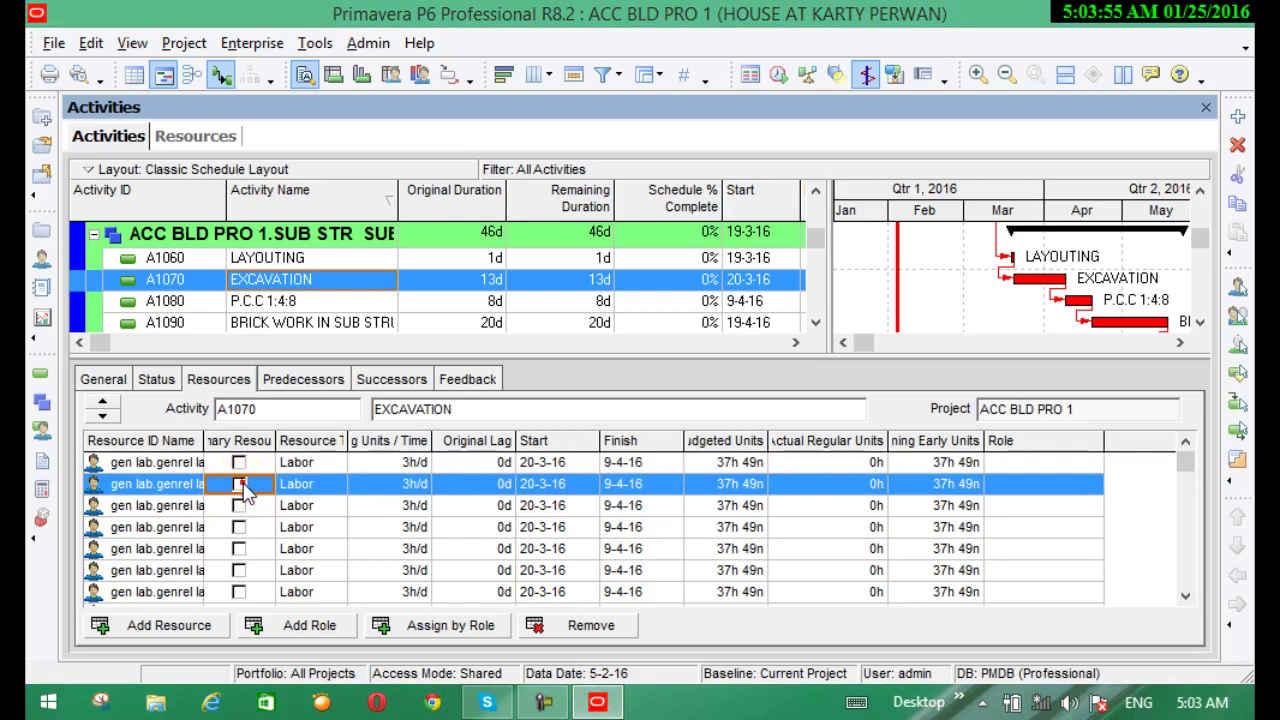
pyautogui.click(242, 485)
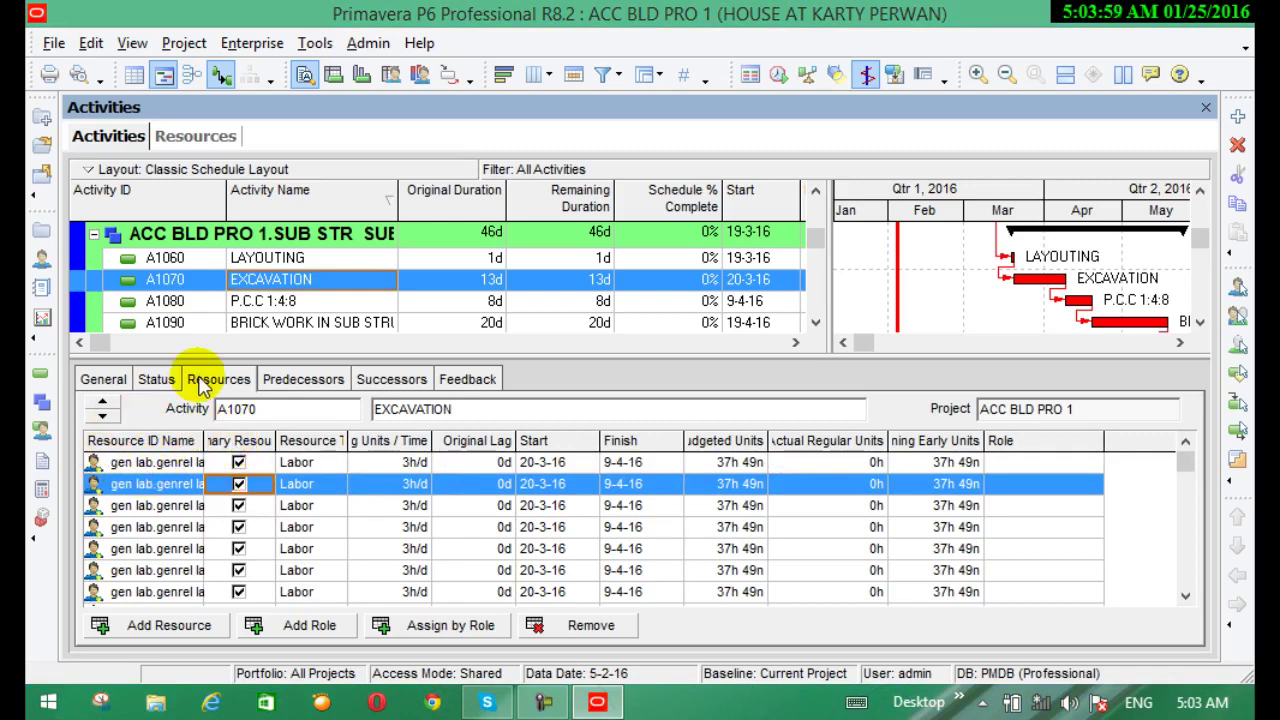
pyautogui.click(244, 490)
pyautogui.click(239, 483)
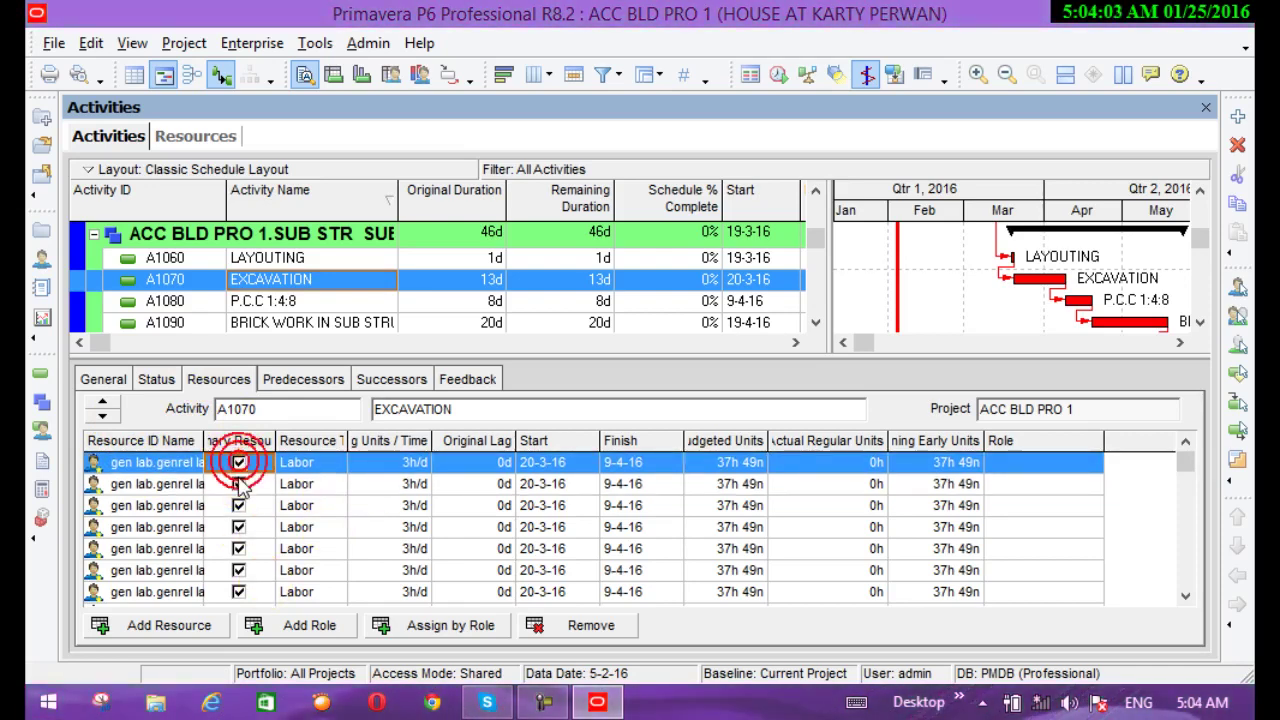
pyautogui.click(239, 484)
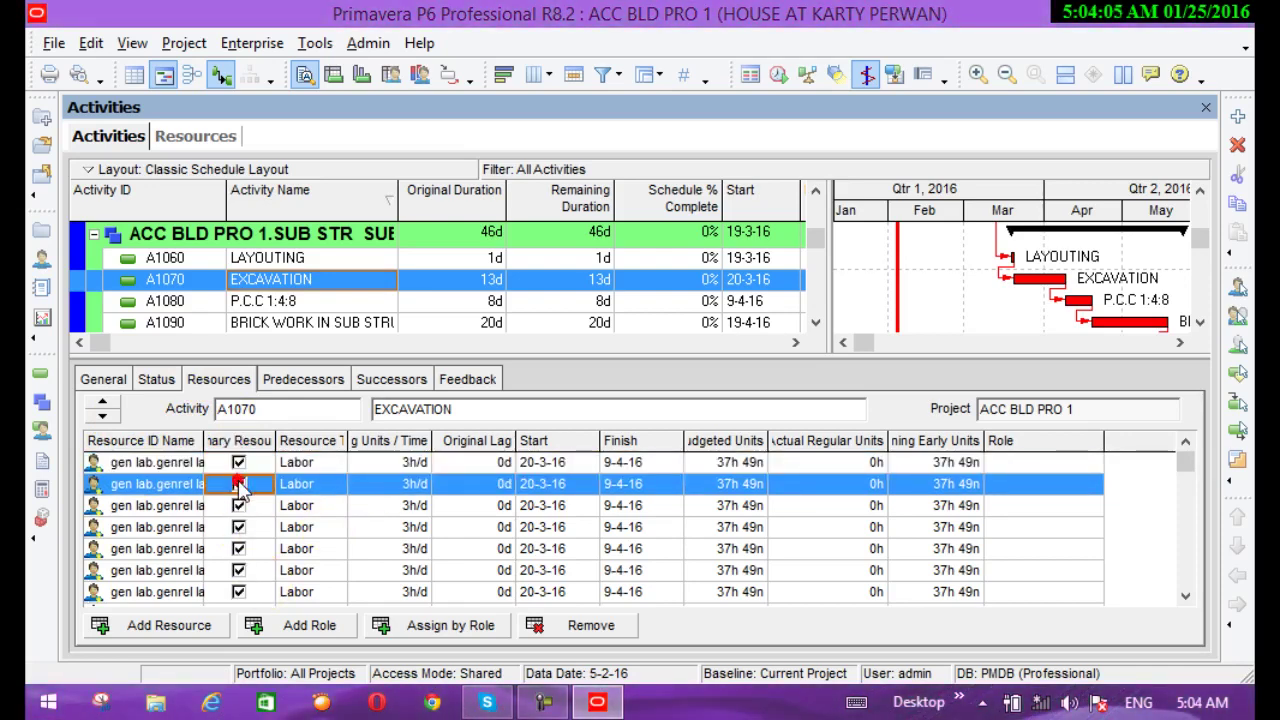
pyautogui.click(239, 484)
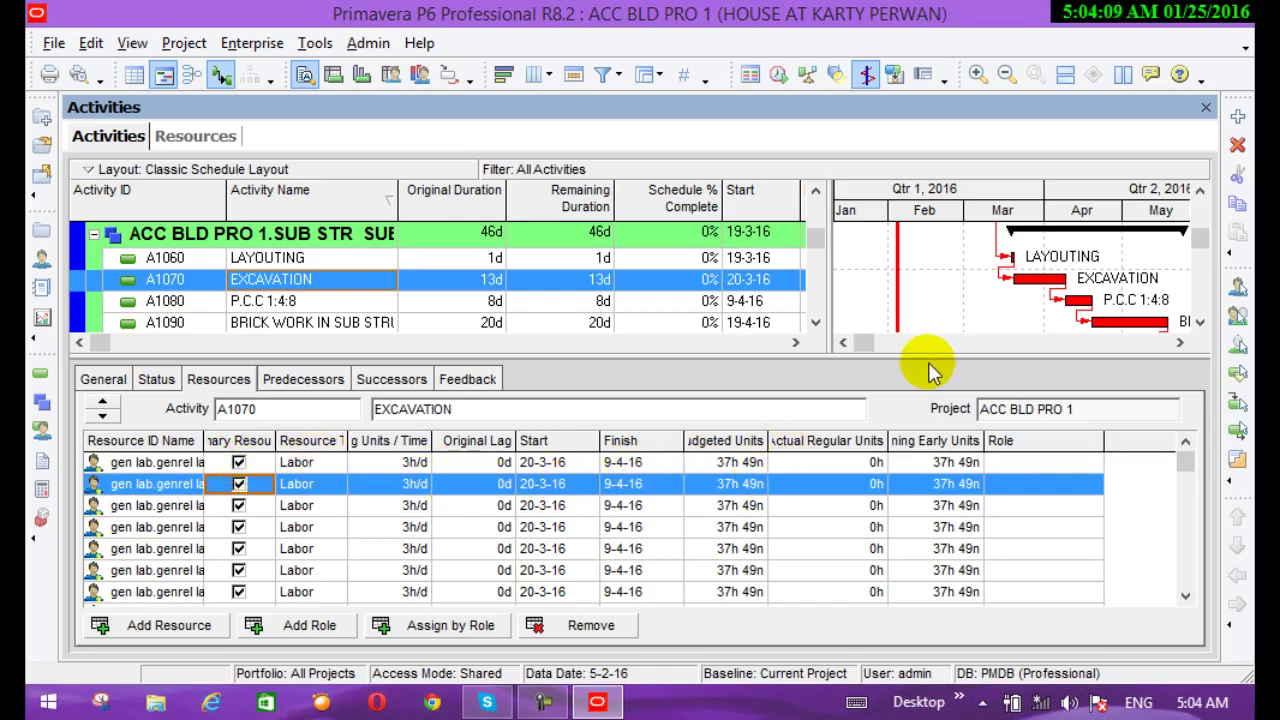
# Step: Remove seven duplicate genrel labour assignments from the EXCAVATION activity A1070, confirming each deletion, so that only one remains
pyautogui.click(578, 625)
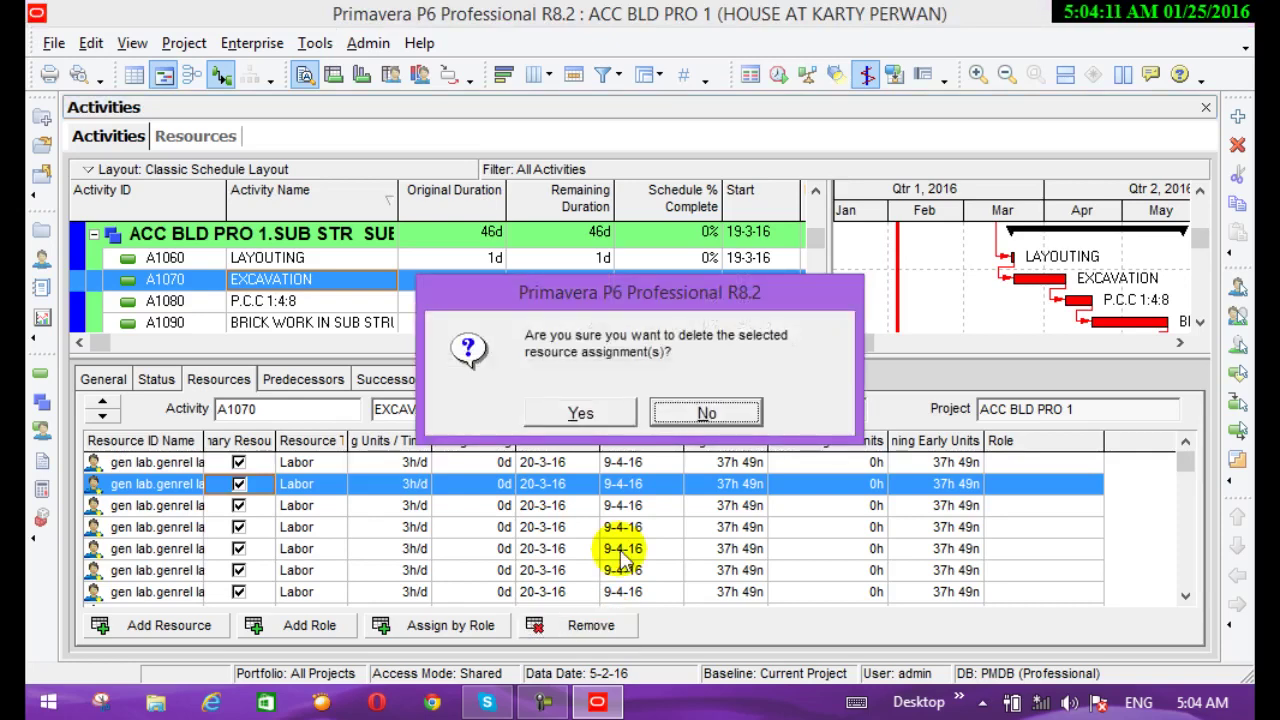
pyautogui.click(580, 413)
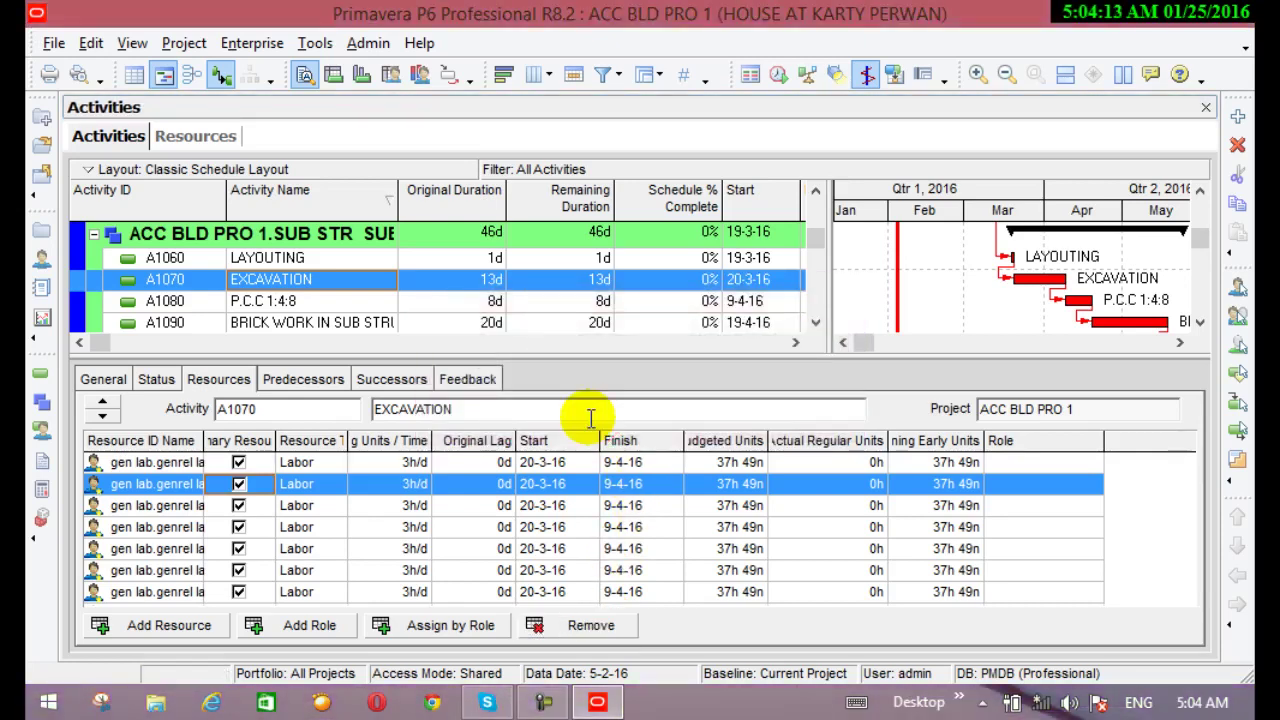
pyautogui.click(552, 630)
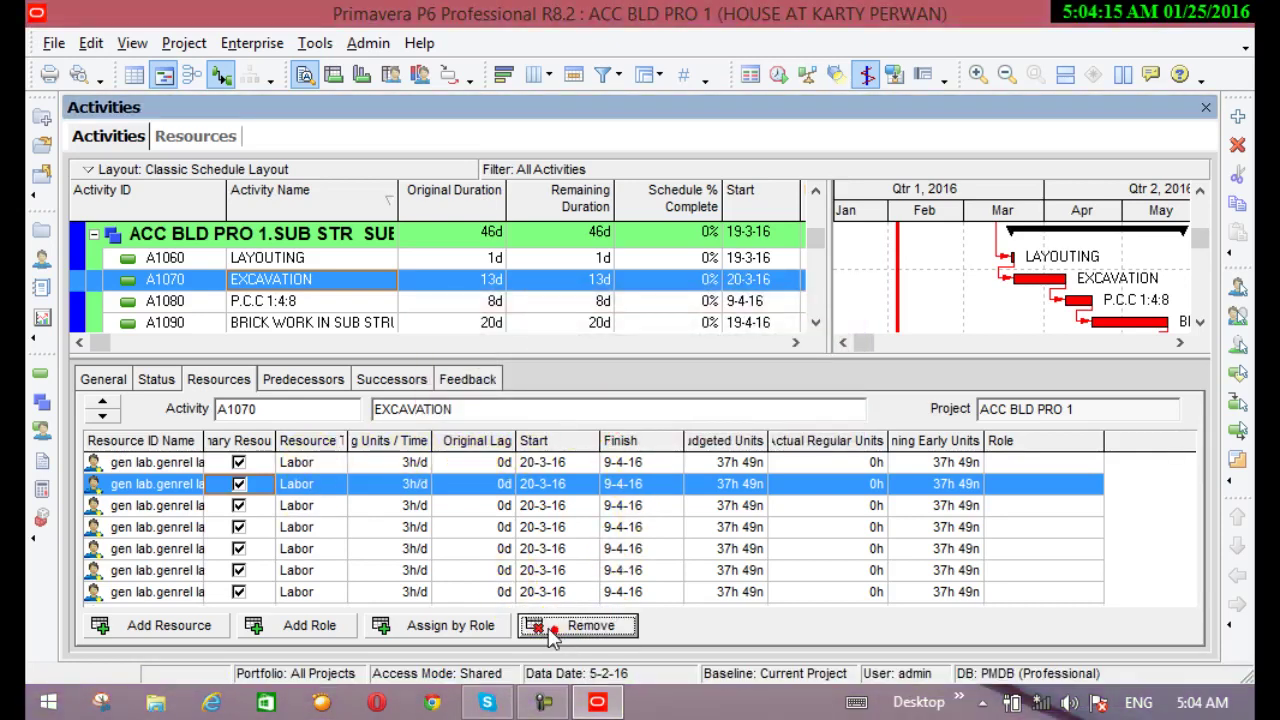
pyautogui.click(586, 408)
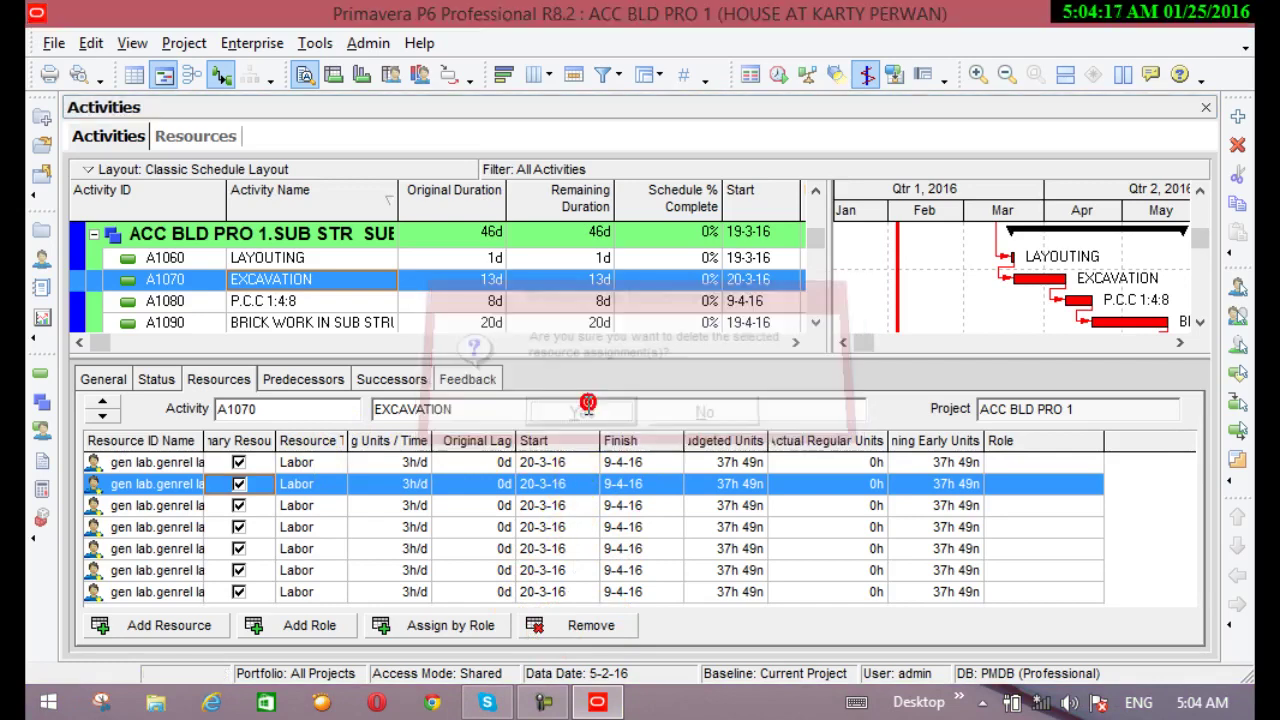
pyautogui.click(552, 628)
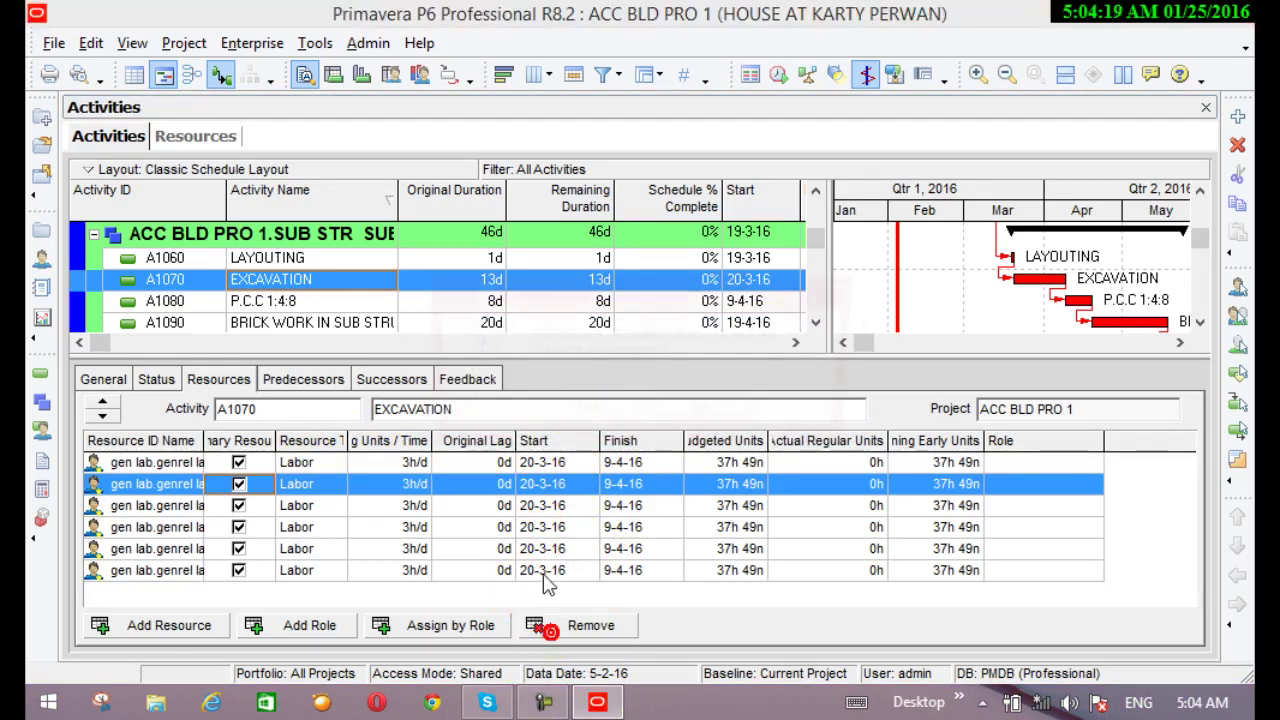
pyautogui.click(582, 413)
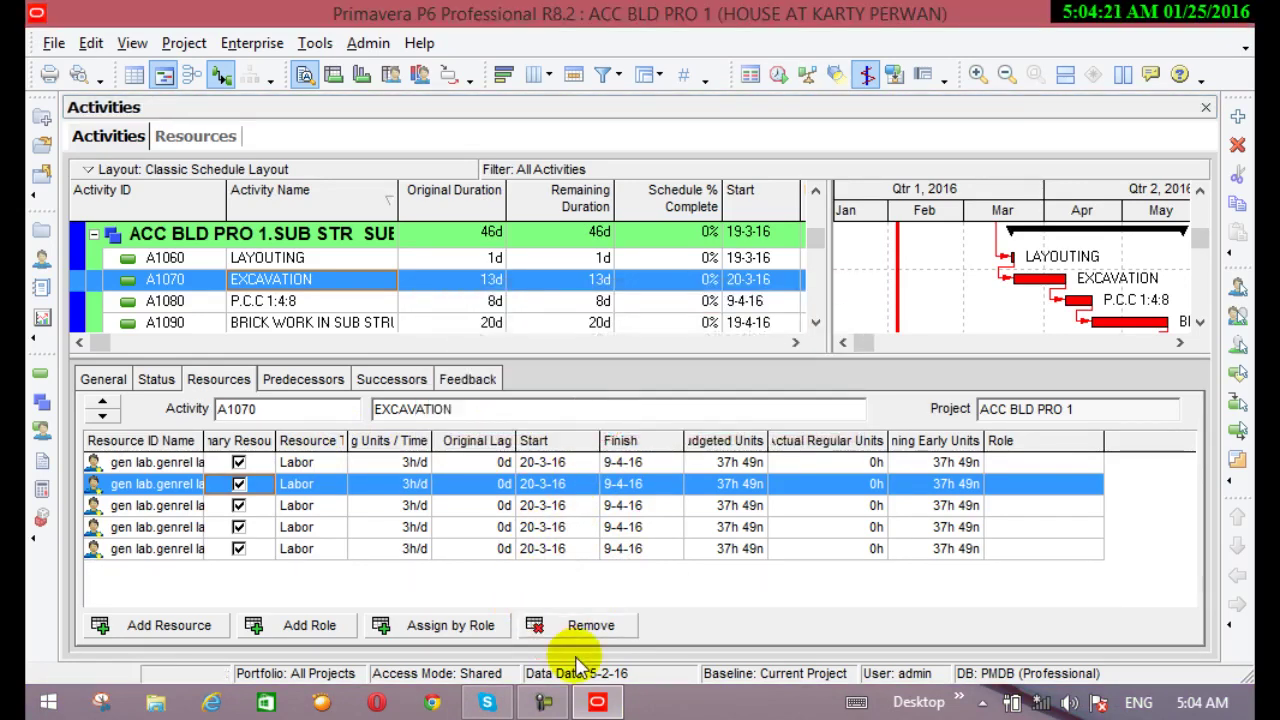
pyautogui.click(580, 625)
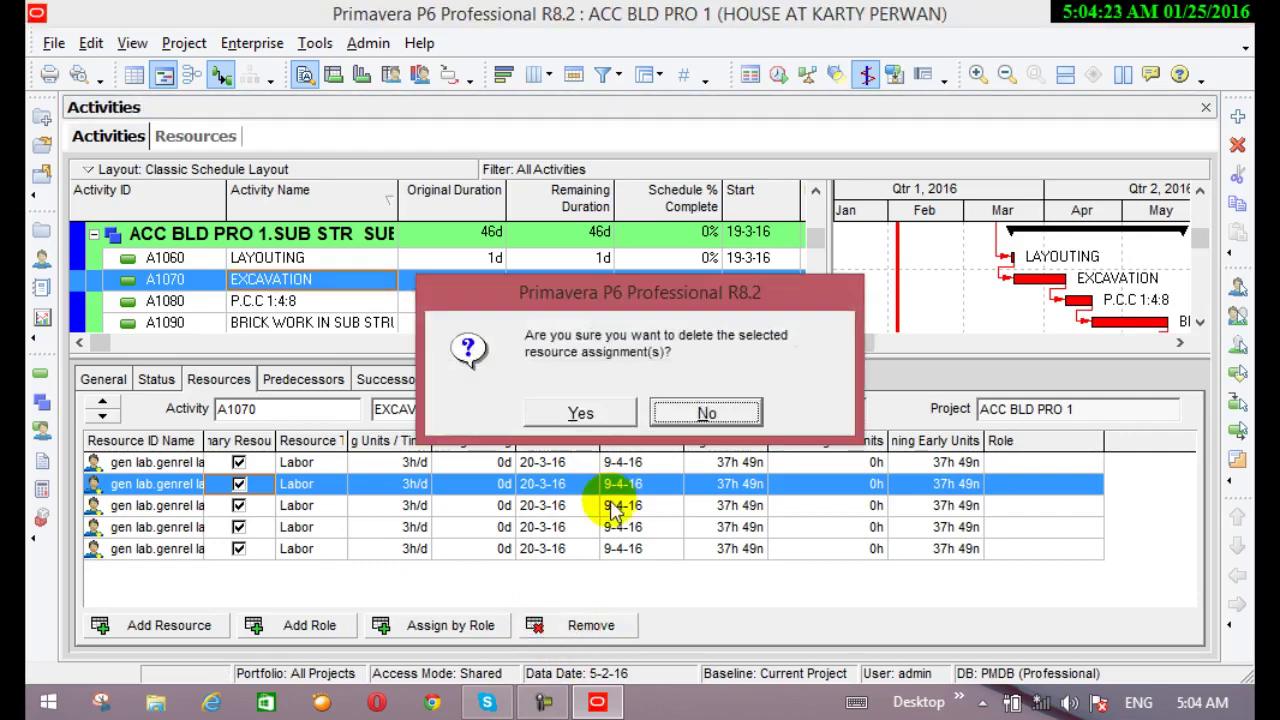
pyautogui.click(580, 413)
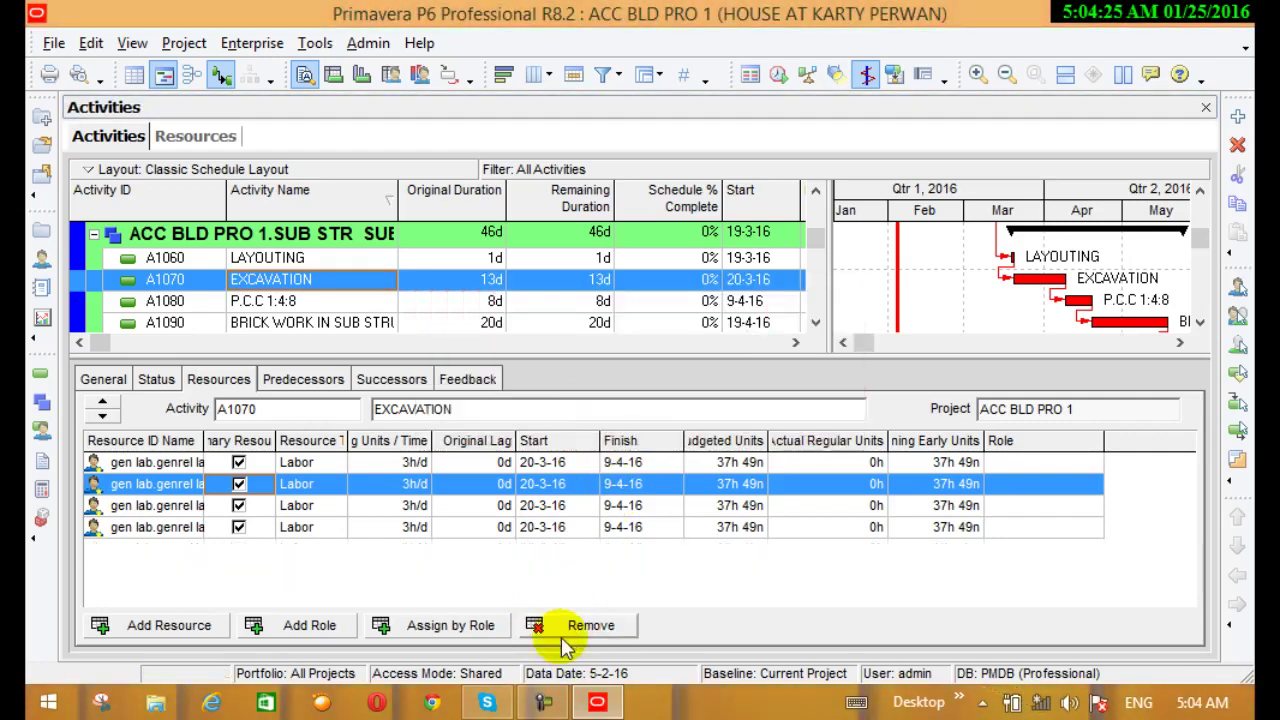
pyautogui.click(570, 625)
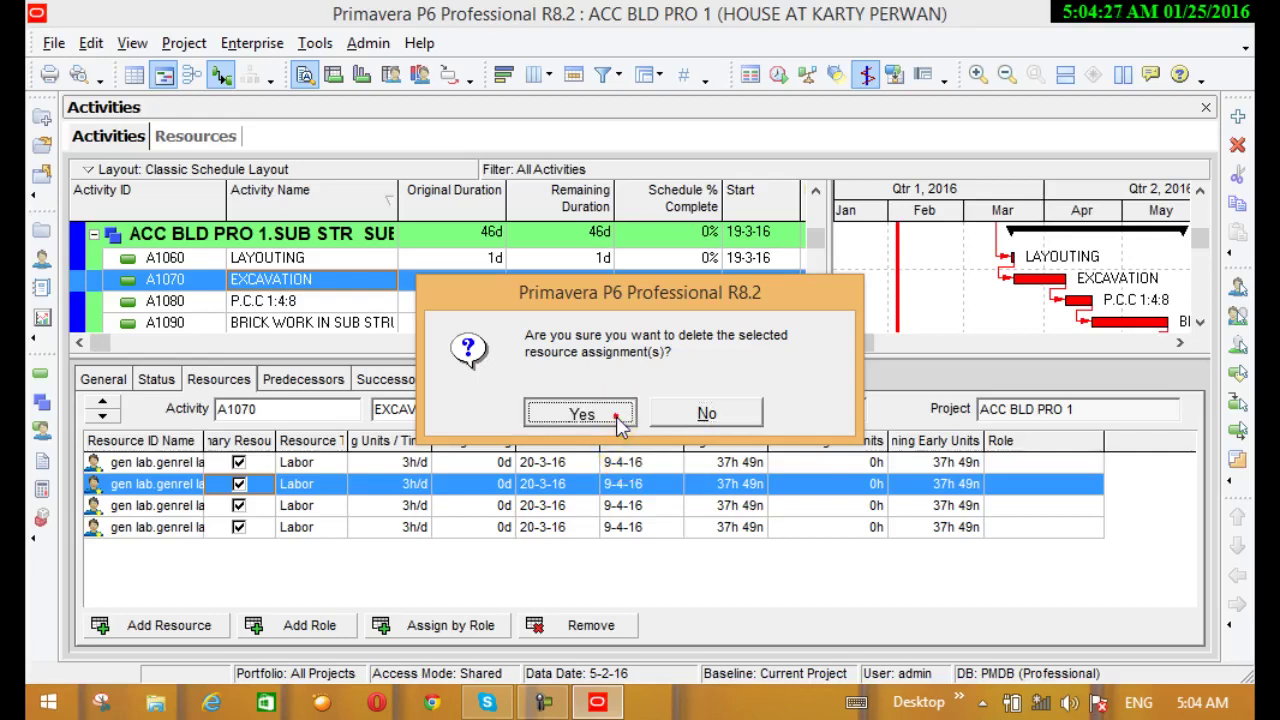
pyautogui.click(616, 416)
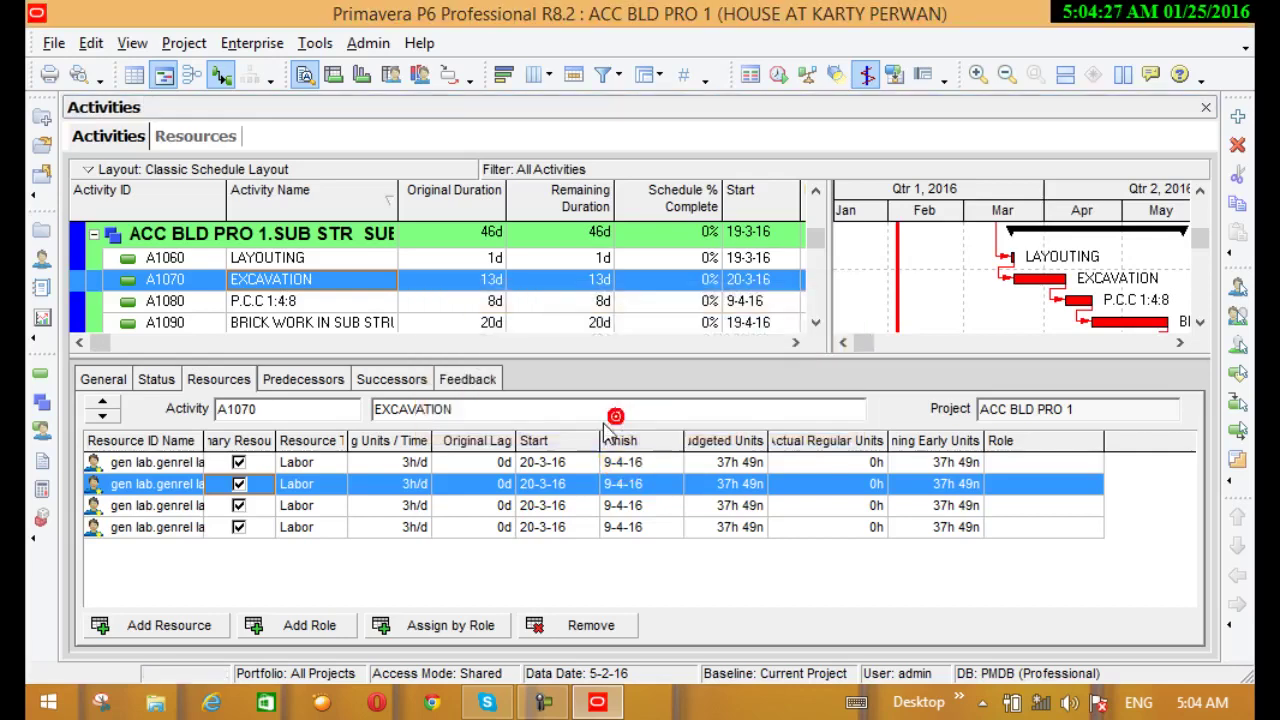
pyautogui.click(588, 632)
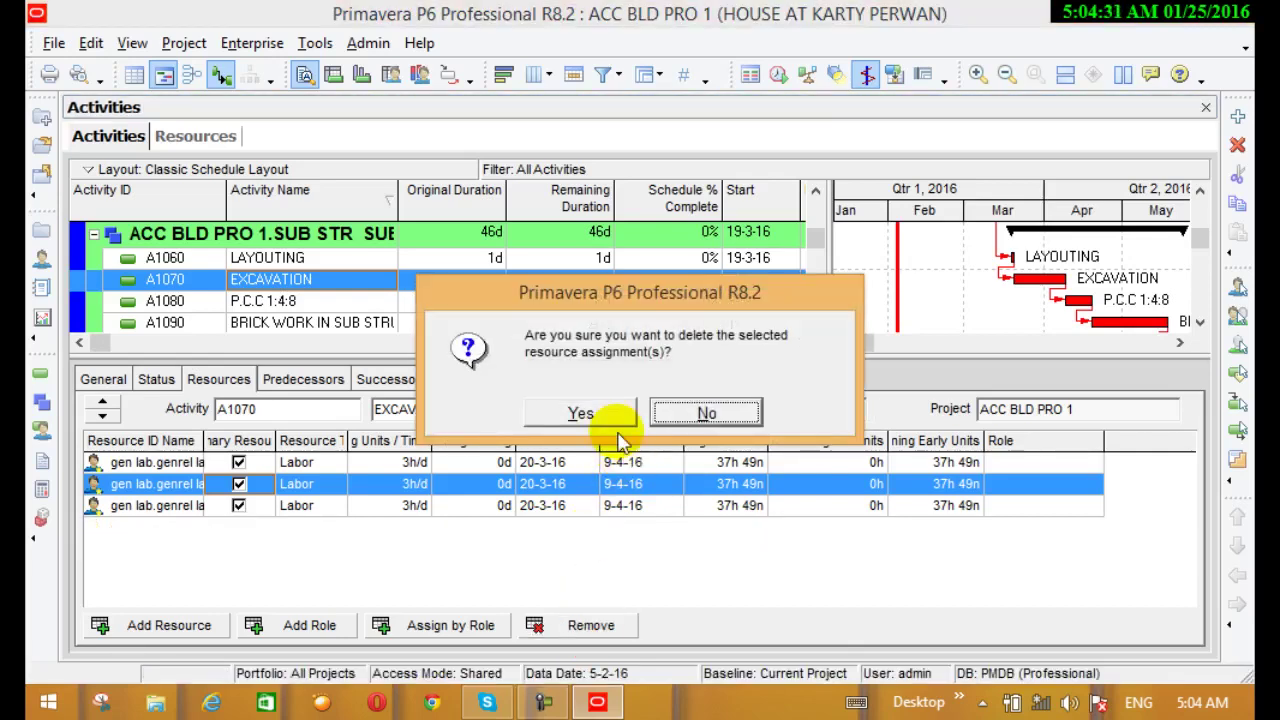
pyautogui.click(600, 418)
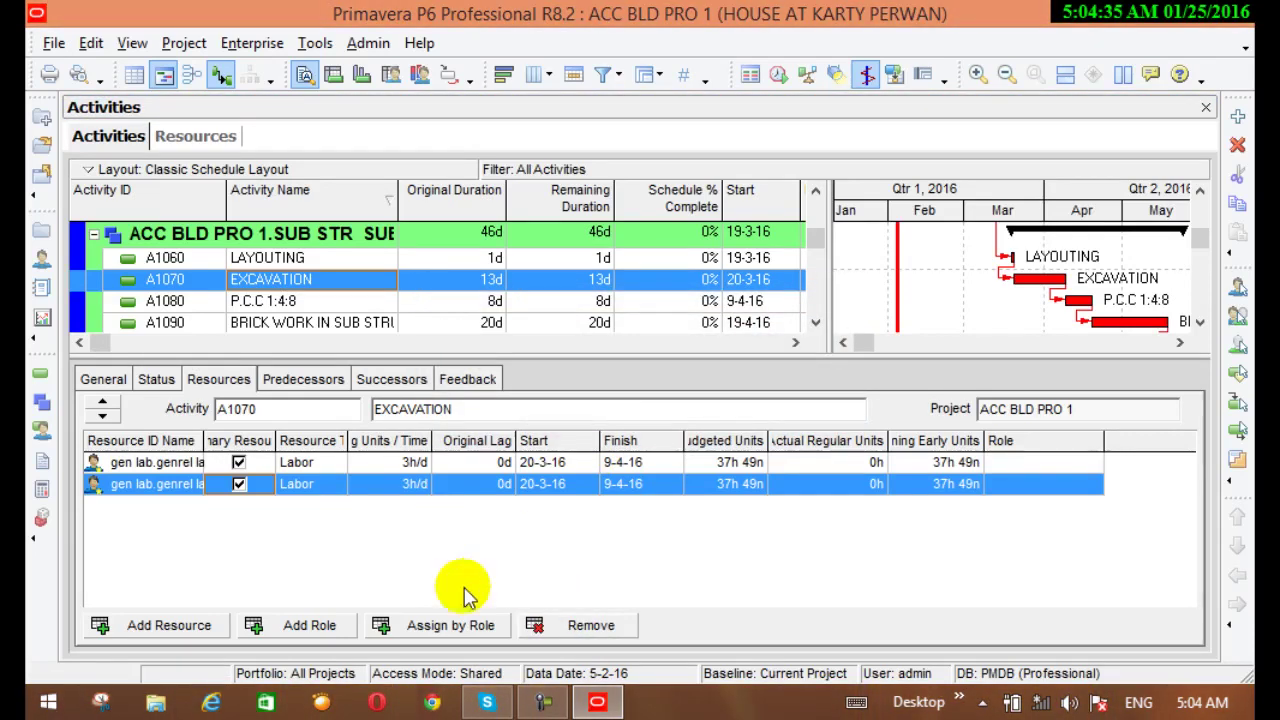
pyautogui.click(588, 628)
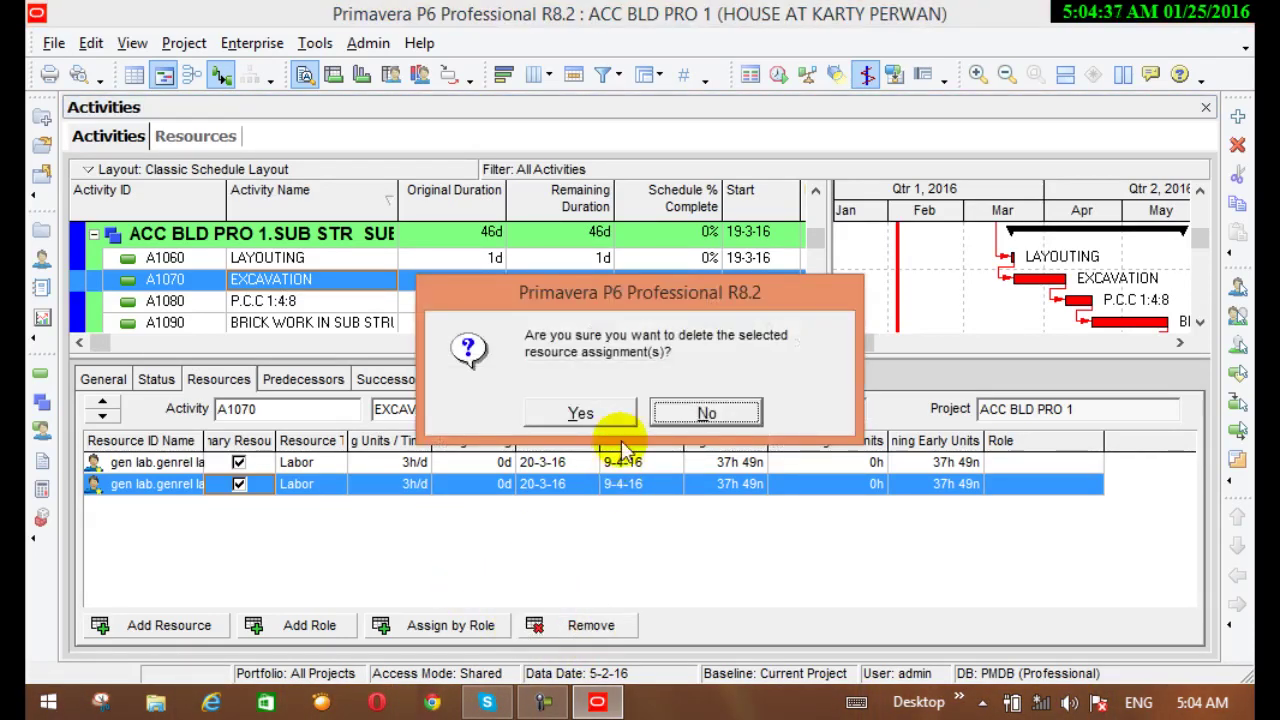
pyautogui.click(596, 414)
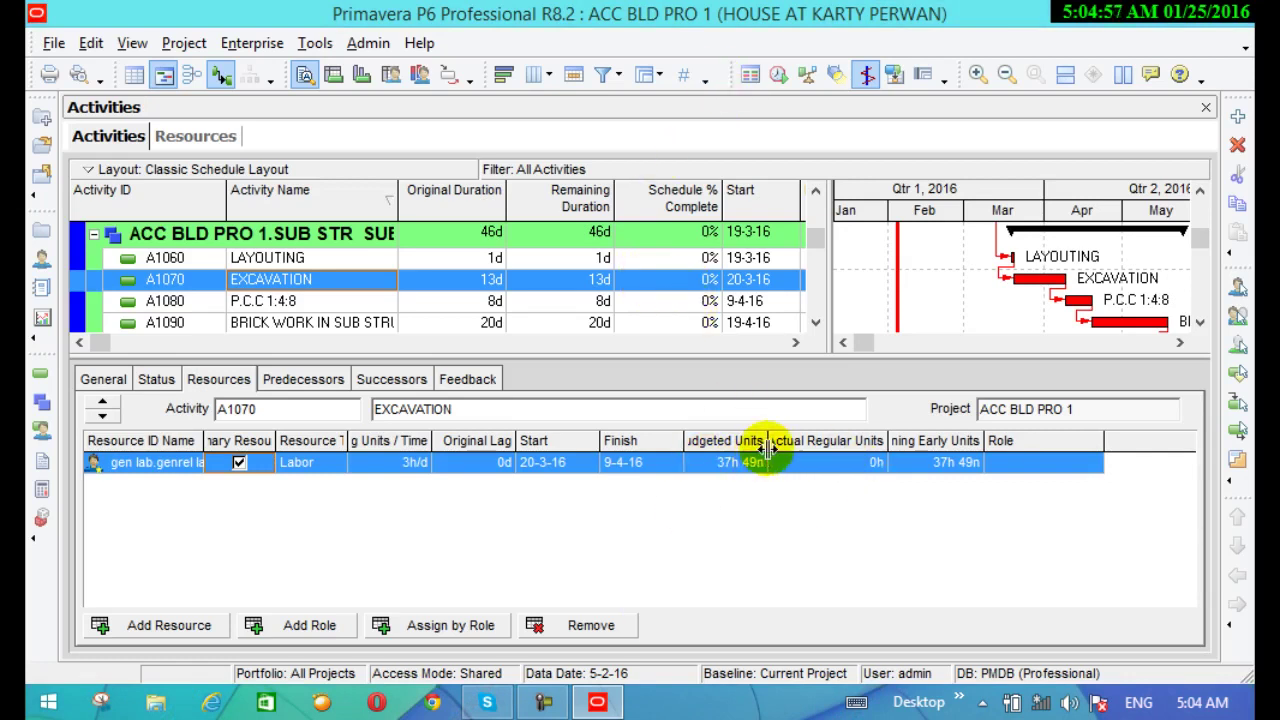
# Step: Widen the Budgeted Units and Actual Regular Units columns in the EXCAVATION activity's resource assignment table
pyautogui.moveTo(768, 450); pyautogui.dragTo(744, 450)
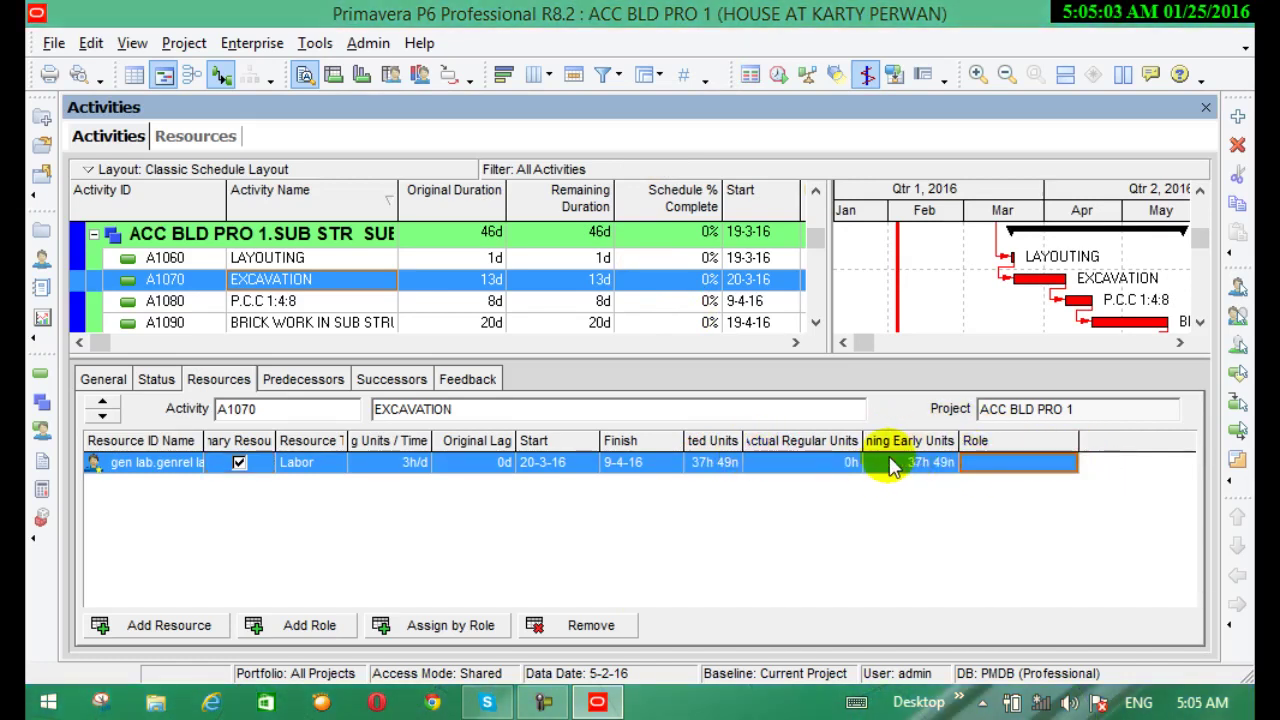
pyautogui.click(738, 463)
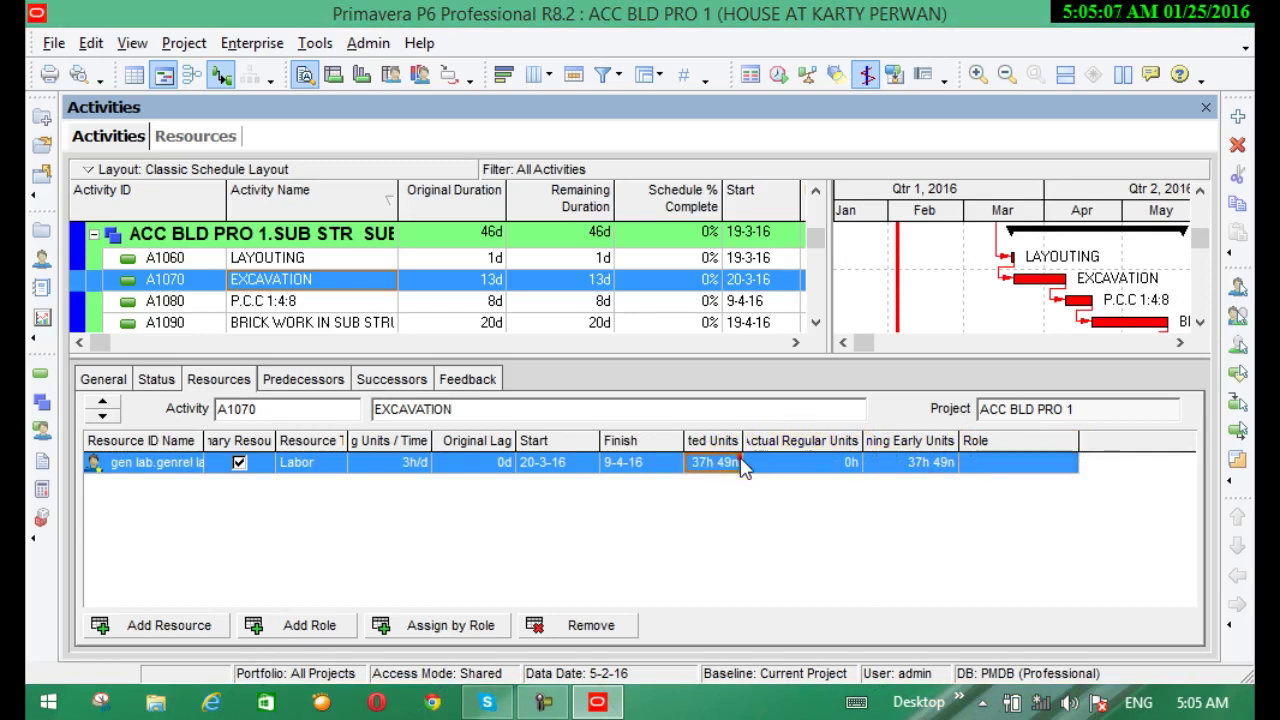
pyautogui.click(862, 463)
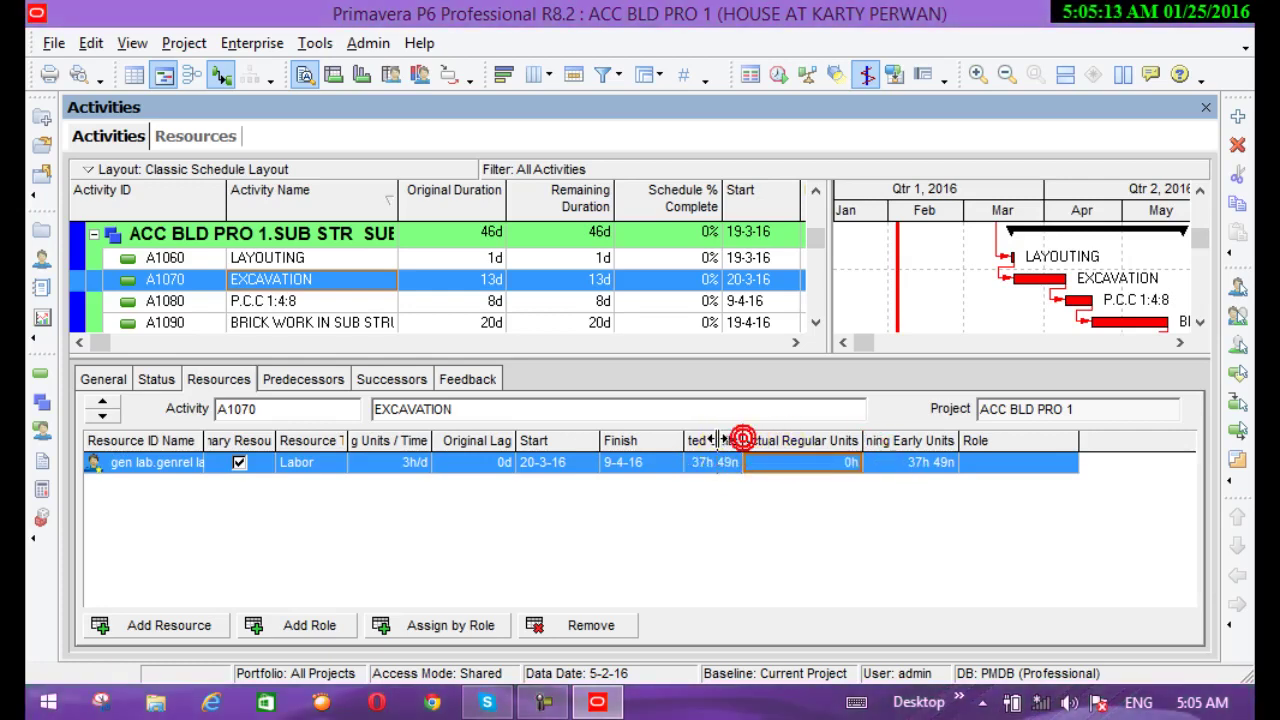
pyautogui.moveTo(743, 440); pyautogui.dragTo(716, 441)
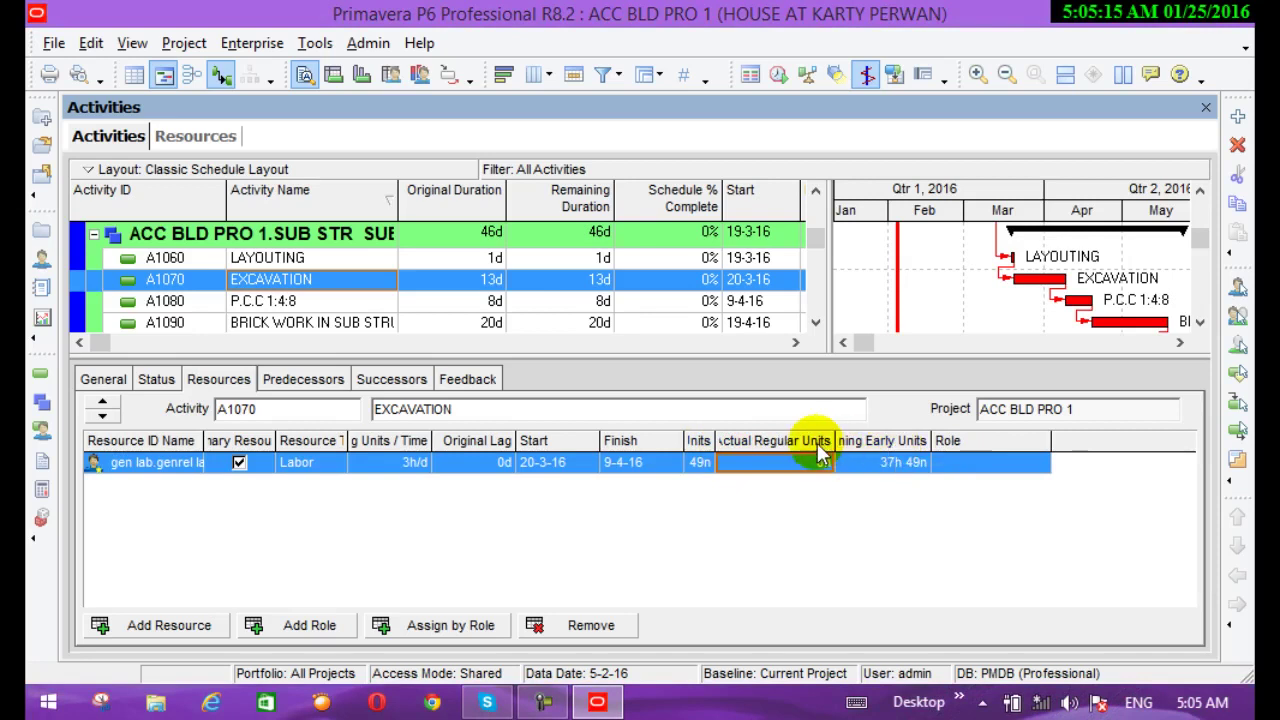
pyautogui.moveTo(833, 443); pyautogui.dragTo(876, 441)
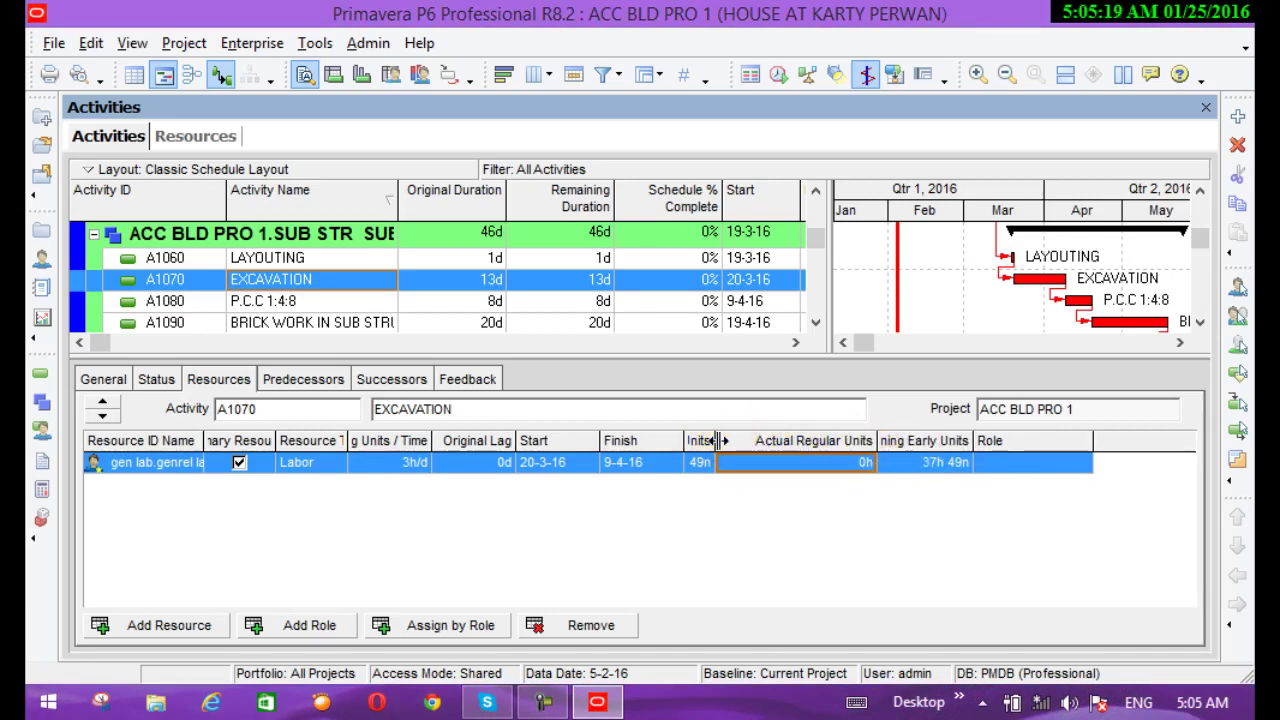
pyautogui.moveTo(716, 441); pyautogui.dragTo(831, 443)
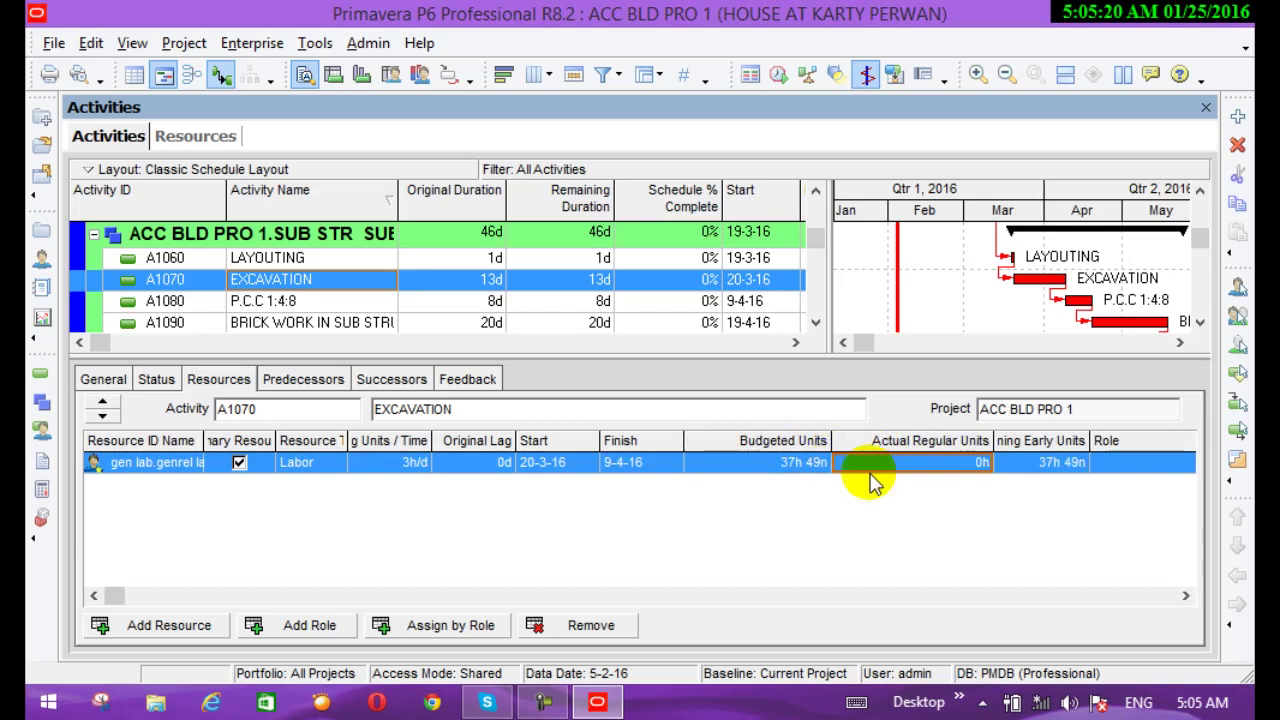
pyautogui.click(987, 443)
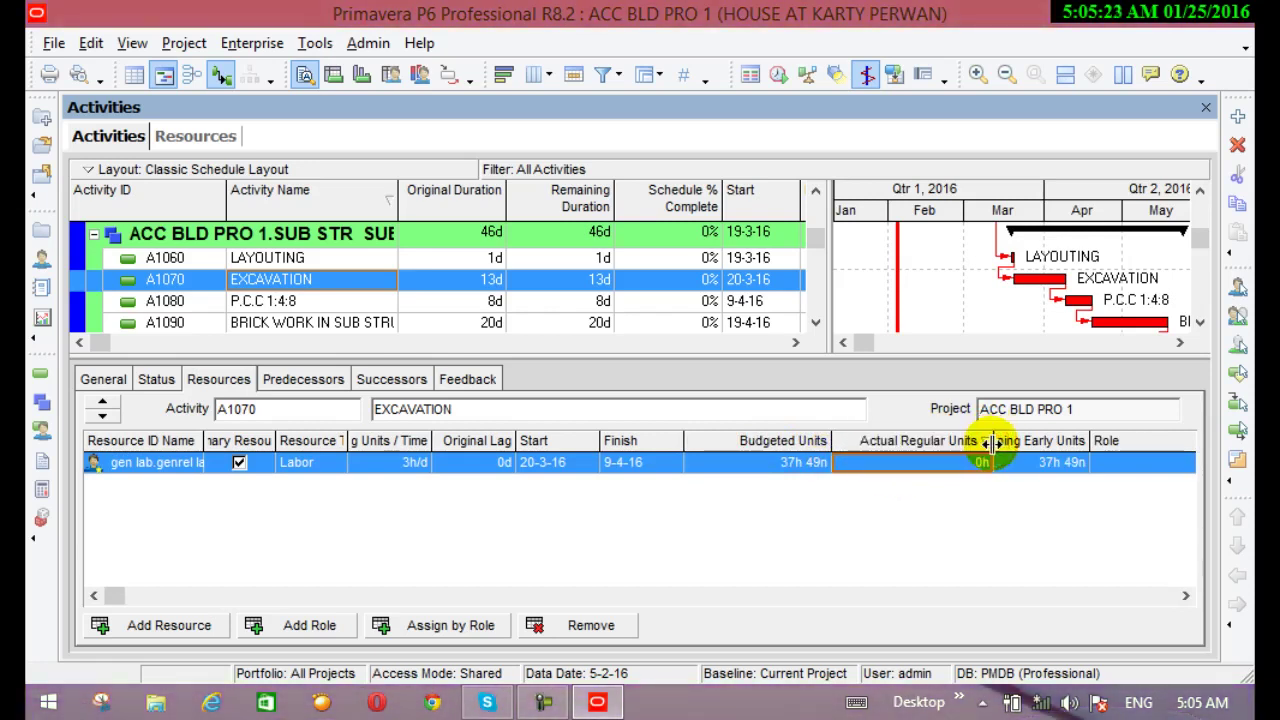
pyautogui.moveTo(990, 455); pyautogui.dragTo(1043, 455)
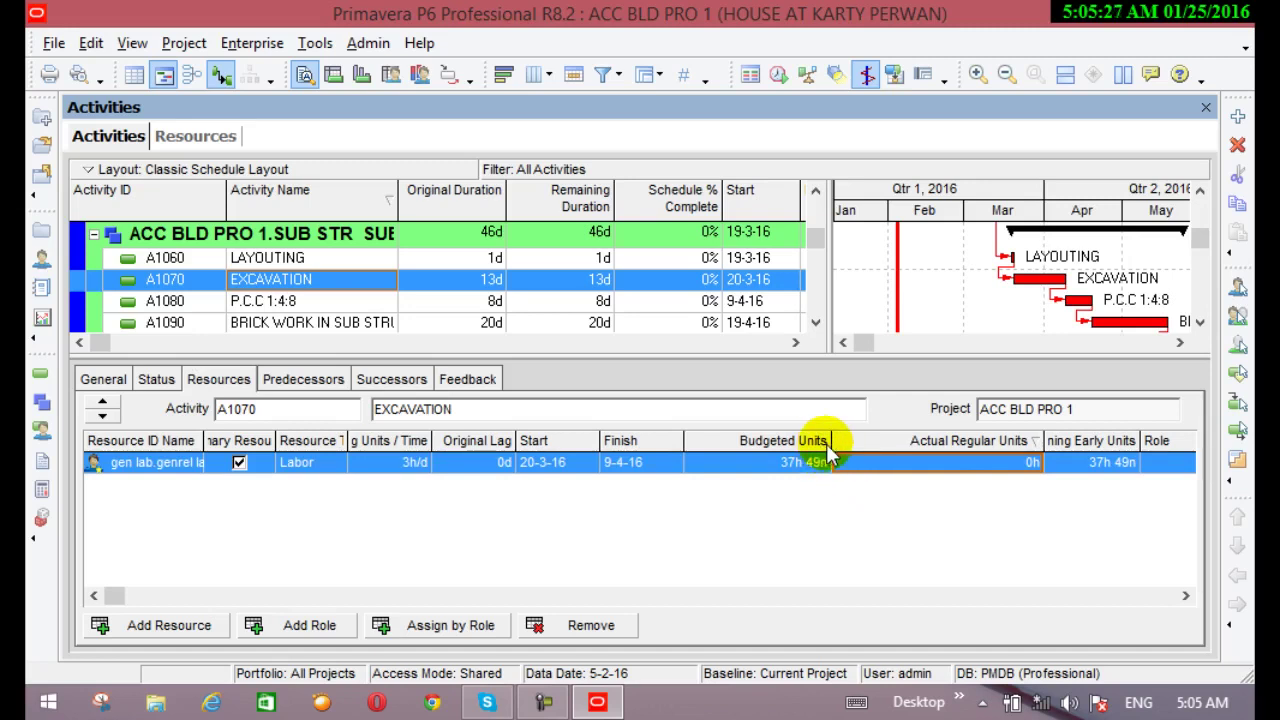
# Step: Set the budgeted units of the EXCAVATION activity's genrel labour assignment to 64 hours
pyautogui.click(822, 462)
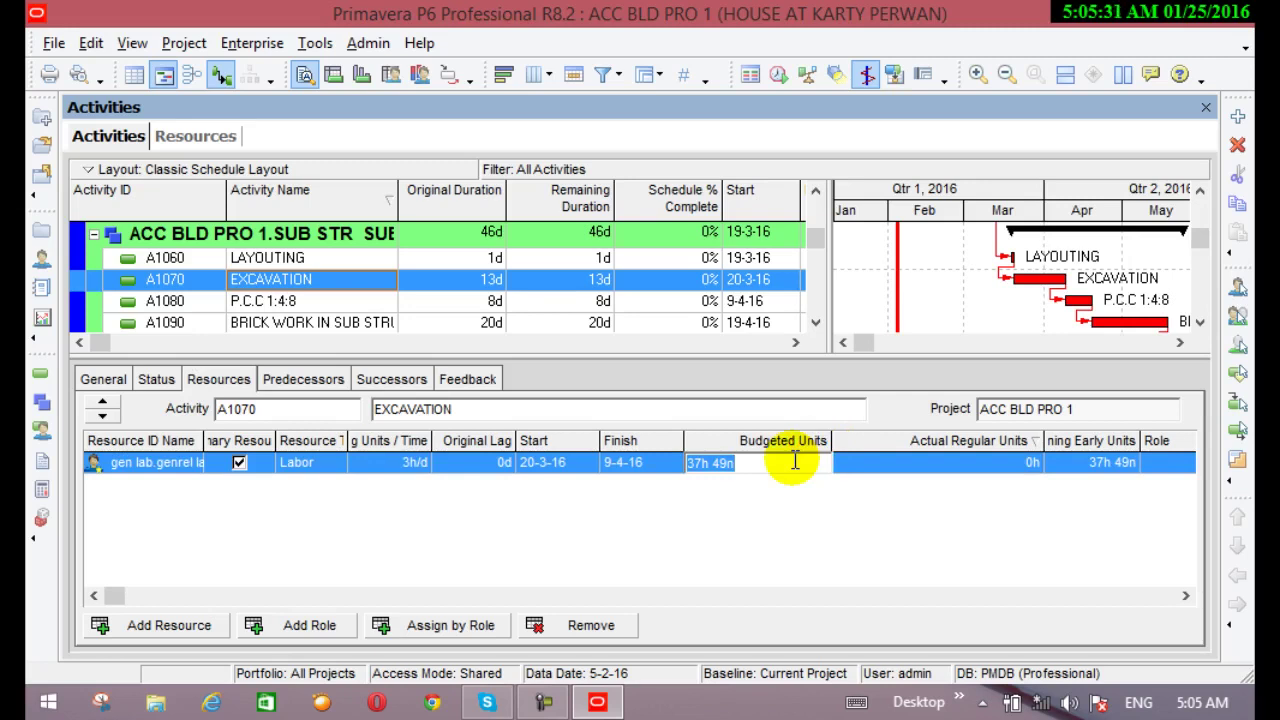
pyautogui.write('64')
pyautogui.press('Return')
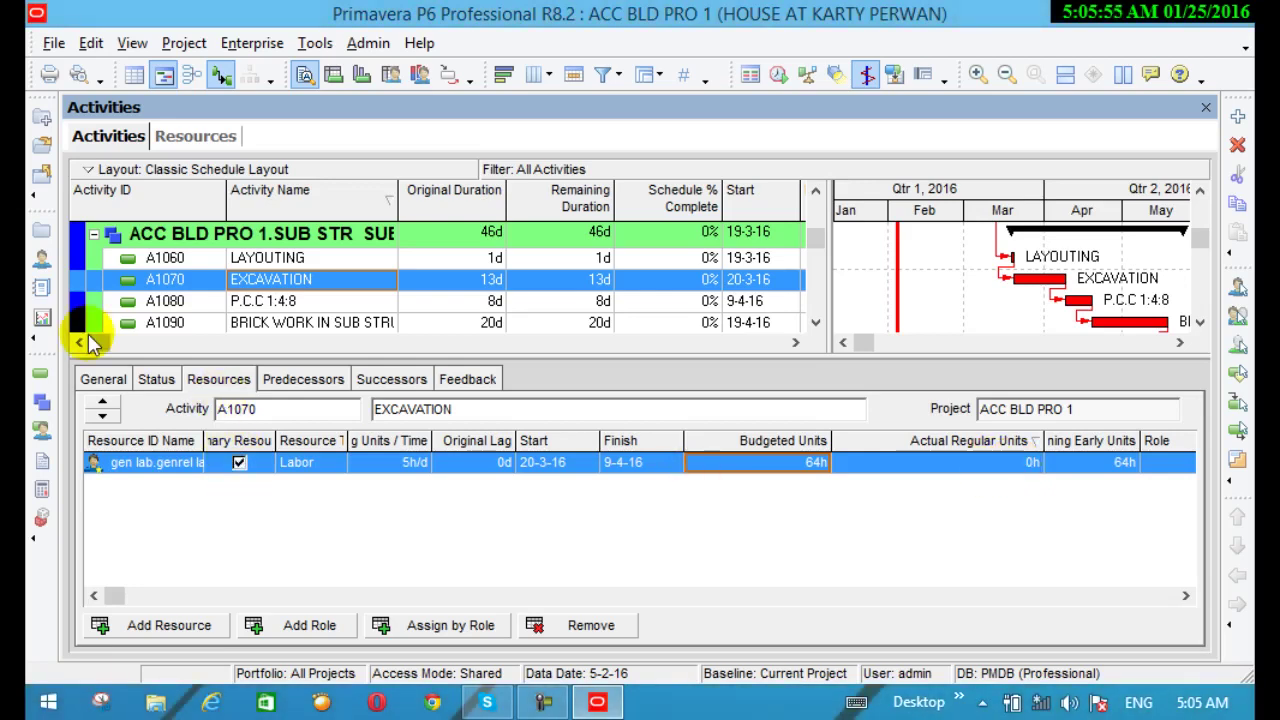
# Step: Review the EXCAVATION activity's original duration and its labor cost figures in the status details
pyautogui.click(155, 384)
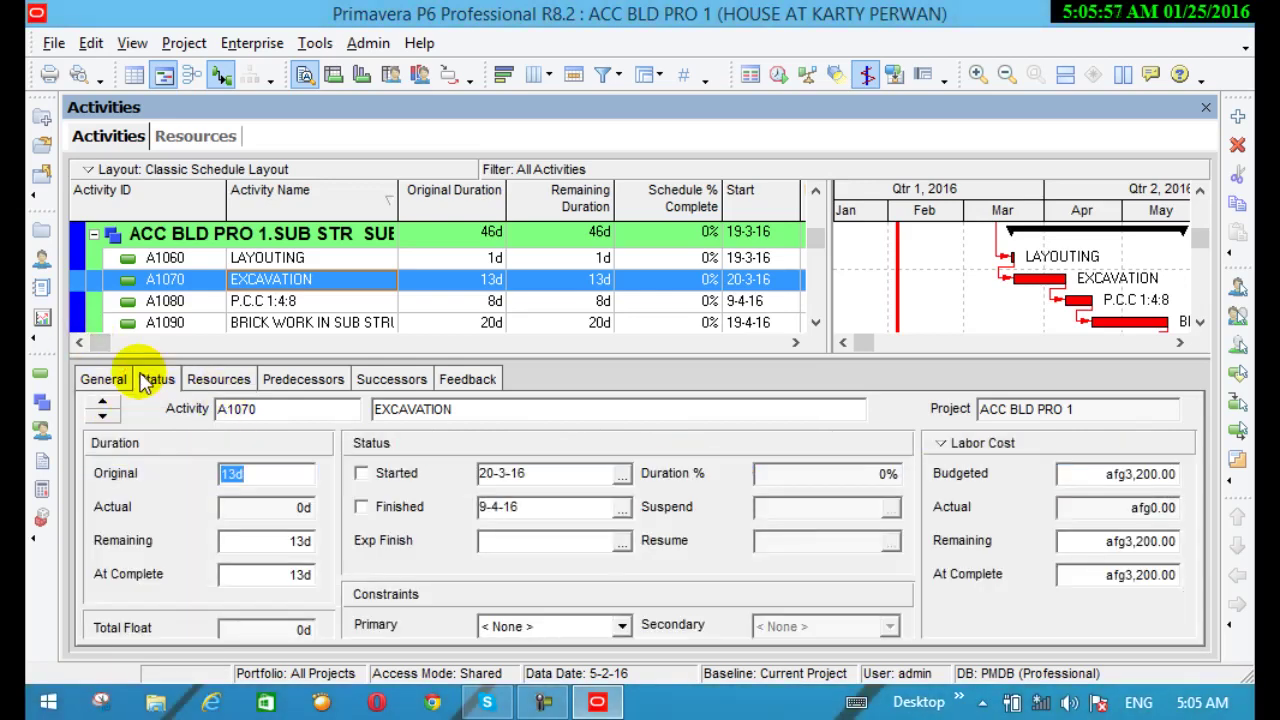
pyautogui.doubleClick(286, 474)
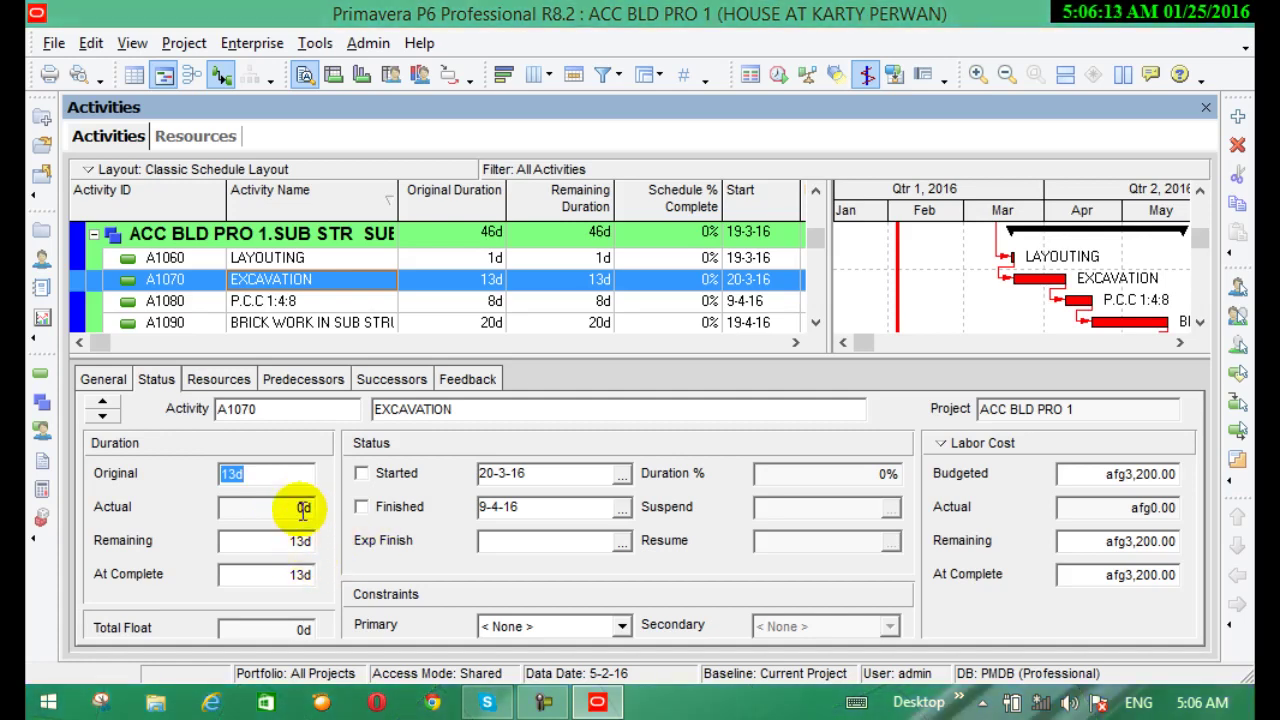
pyautogui.click(1022, 443)
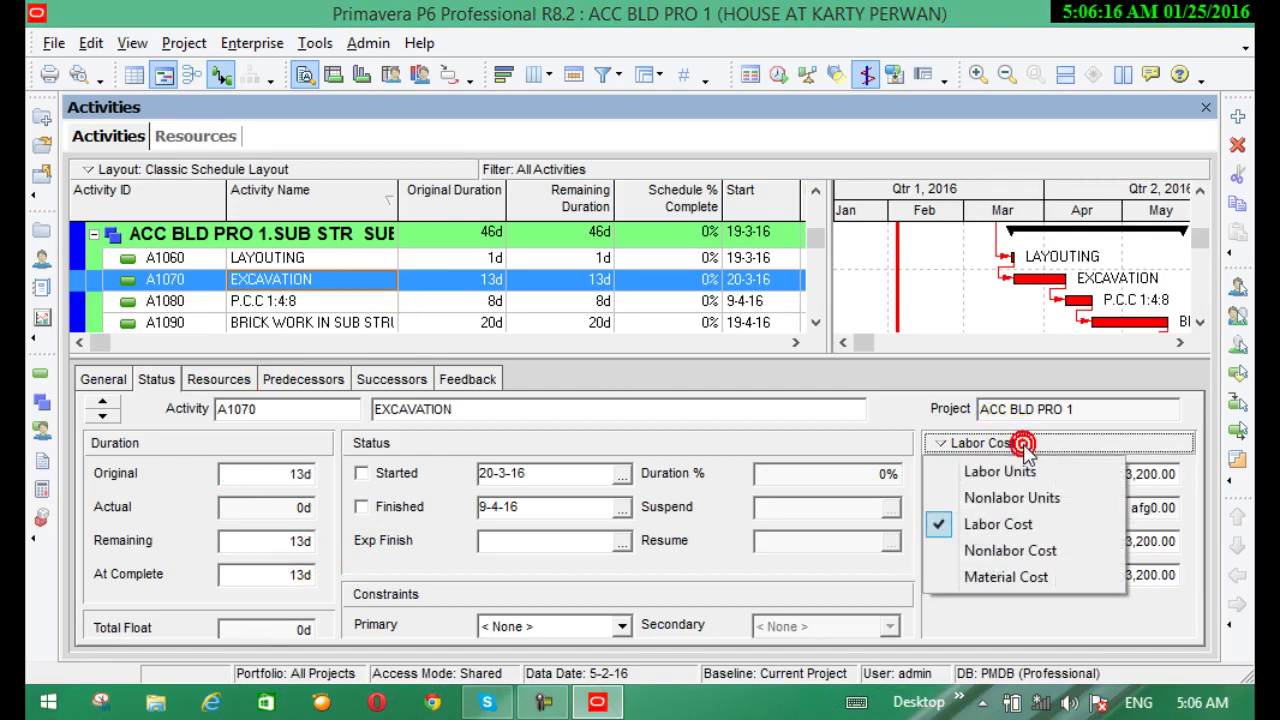
pyautogui.click(1000, 525)
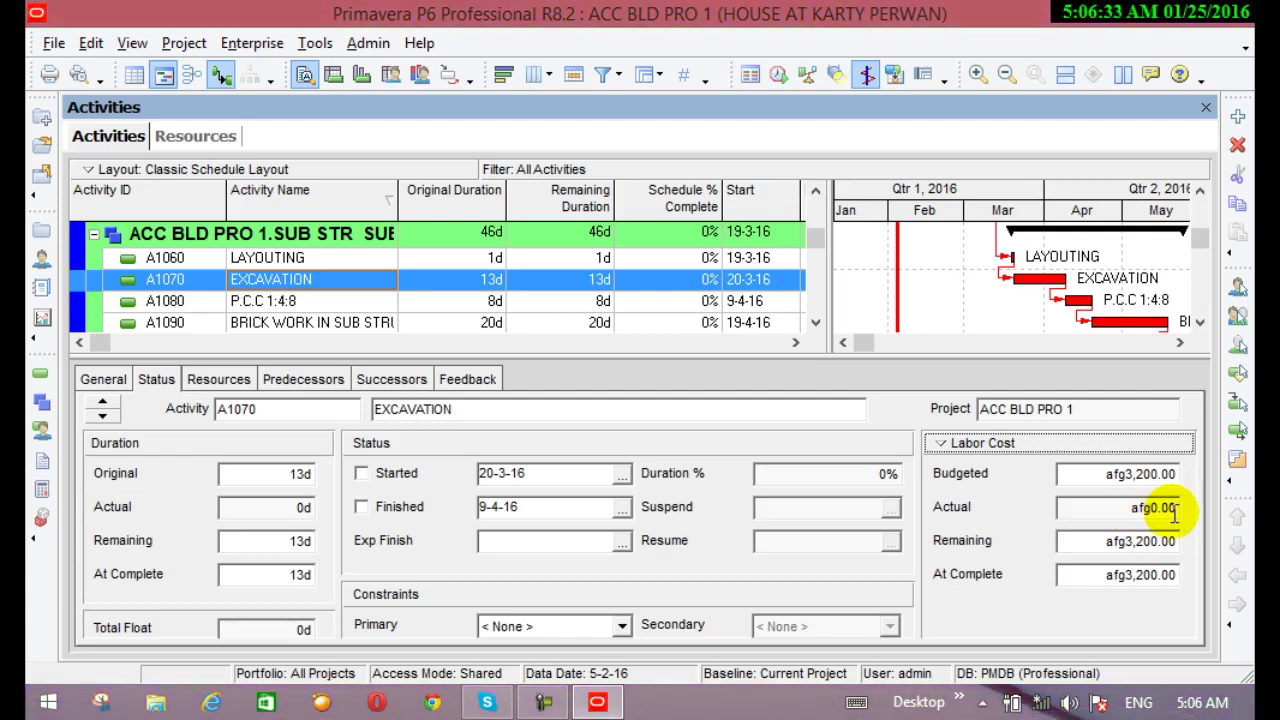
# Step: Select the LAYOUTING activity A1060 and enlarge the activity table and Gantt chart area to show more rows
pyautogui.click(1179, 342)
pyautogui.click(962, 272)
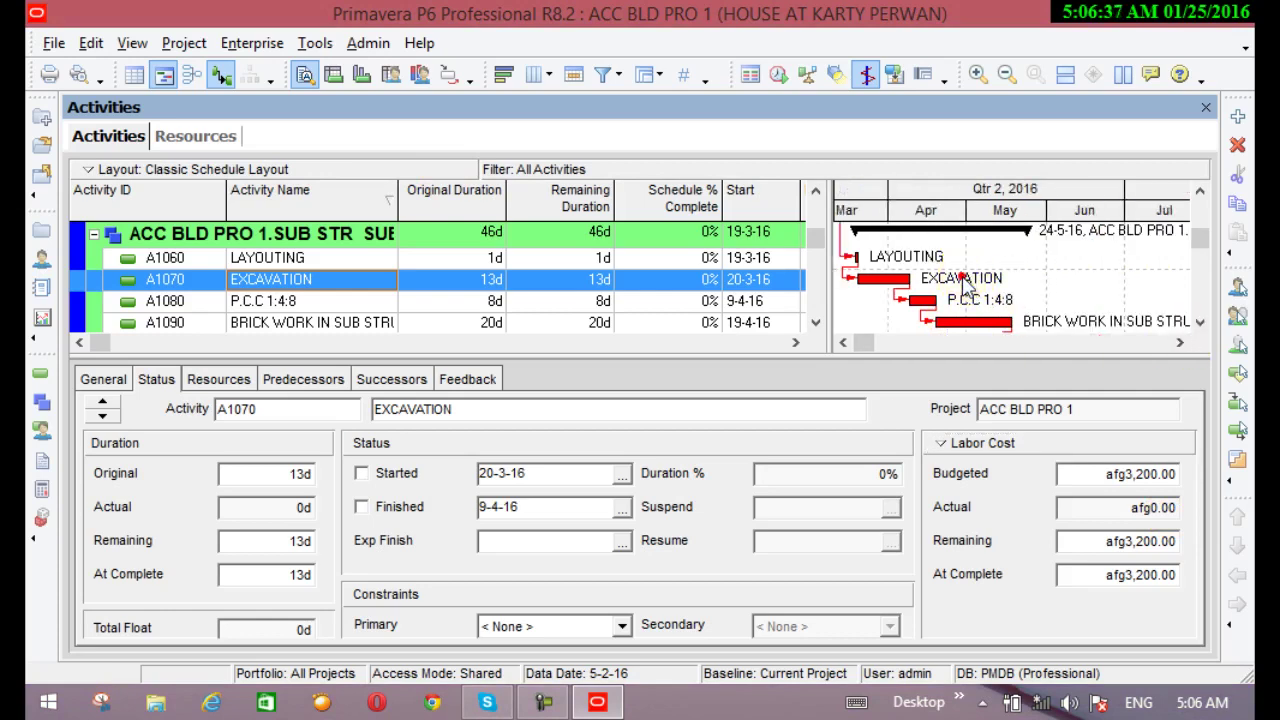
pyautogui.click(855, 258)
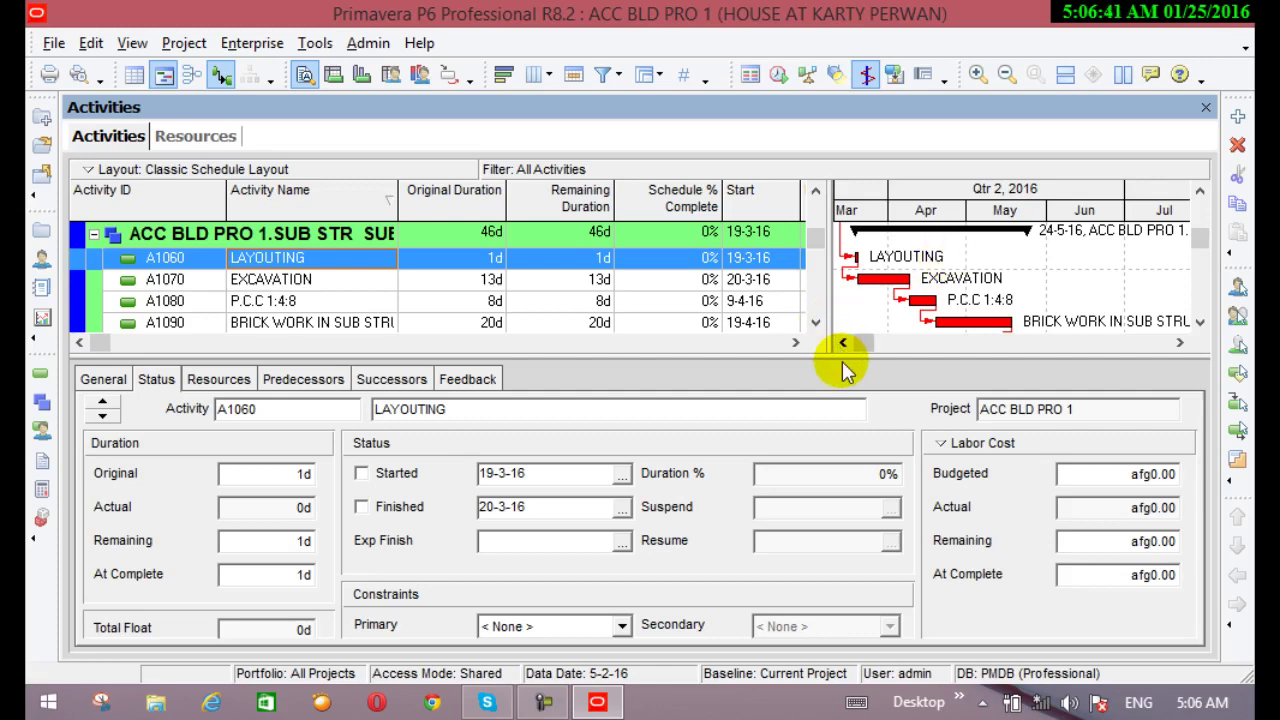
pyautogui.moveTo(835, 357); pyautogui.dragTo(805, 414)
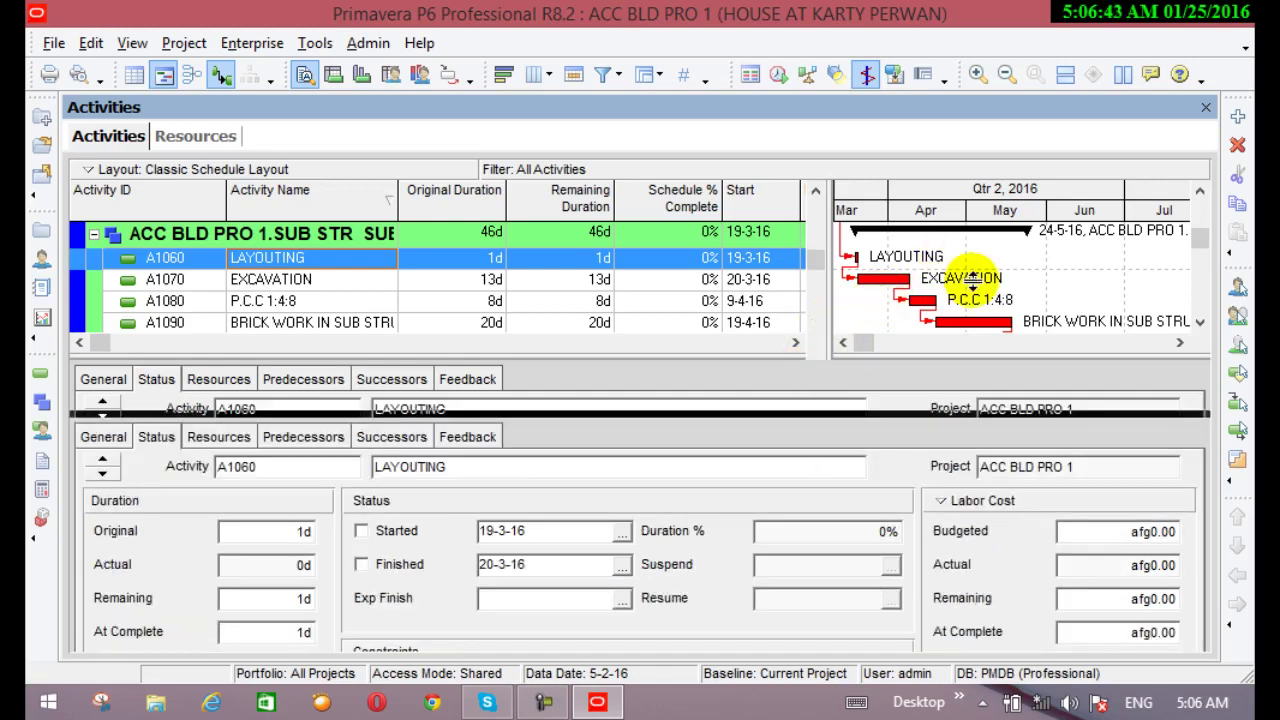
pyautogui.click(312, 43)
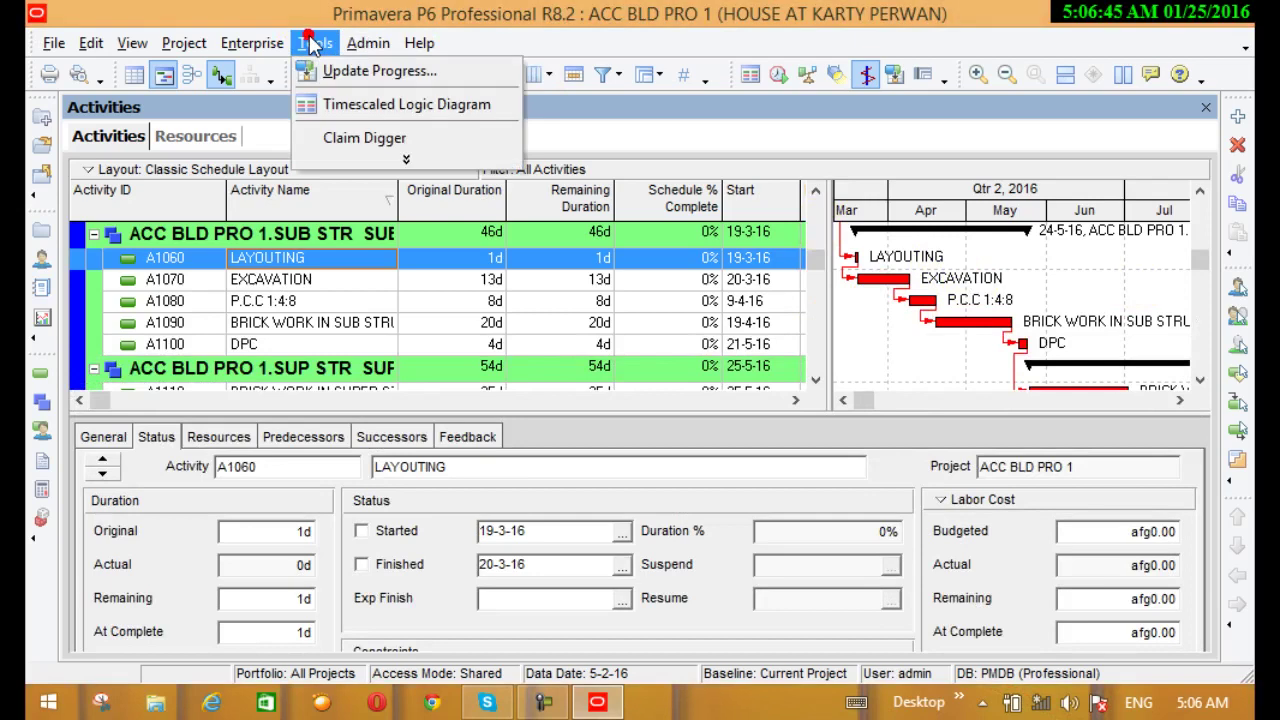
pyautogui.click(386, 74)
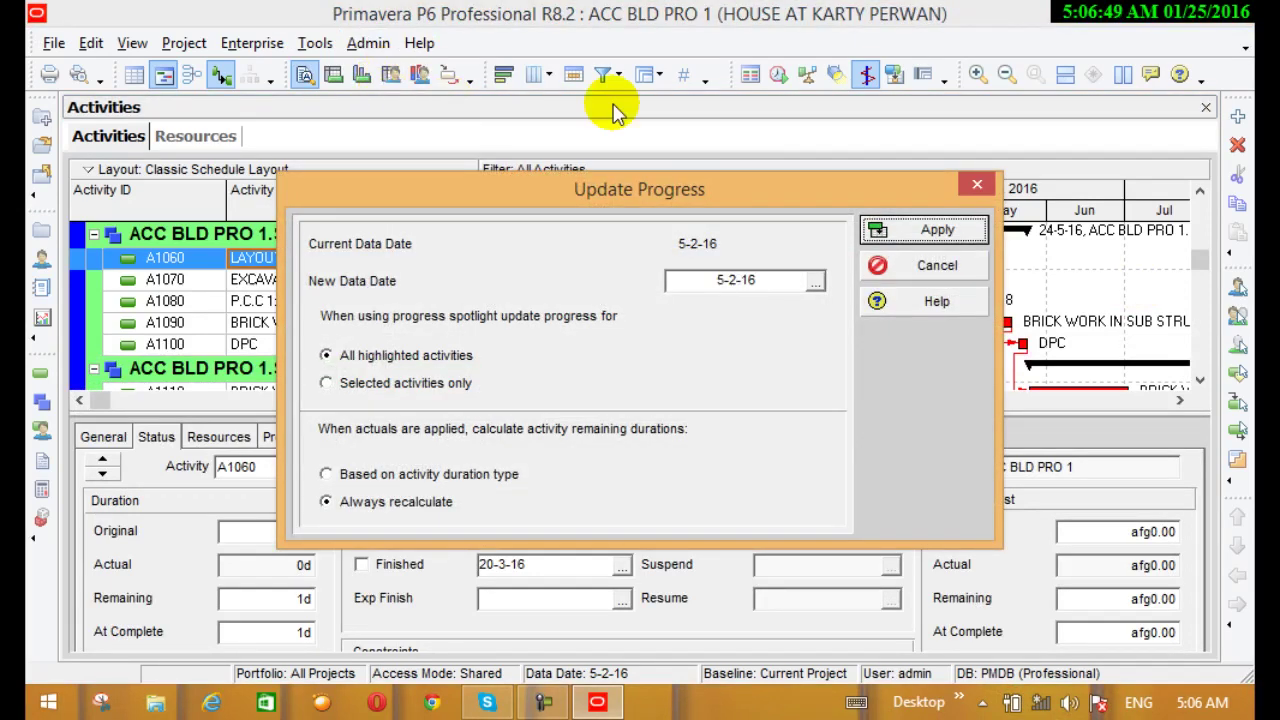
pyautogui.click(977, 183)
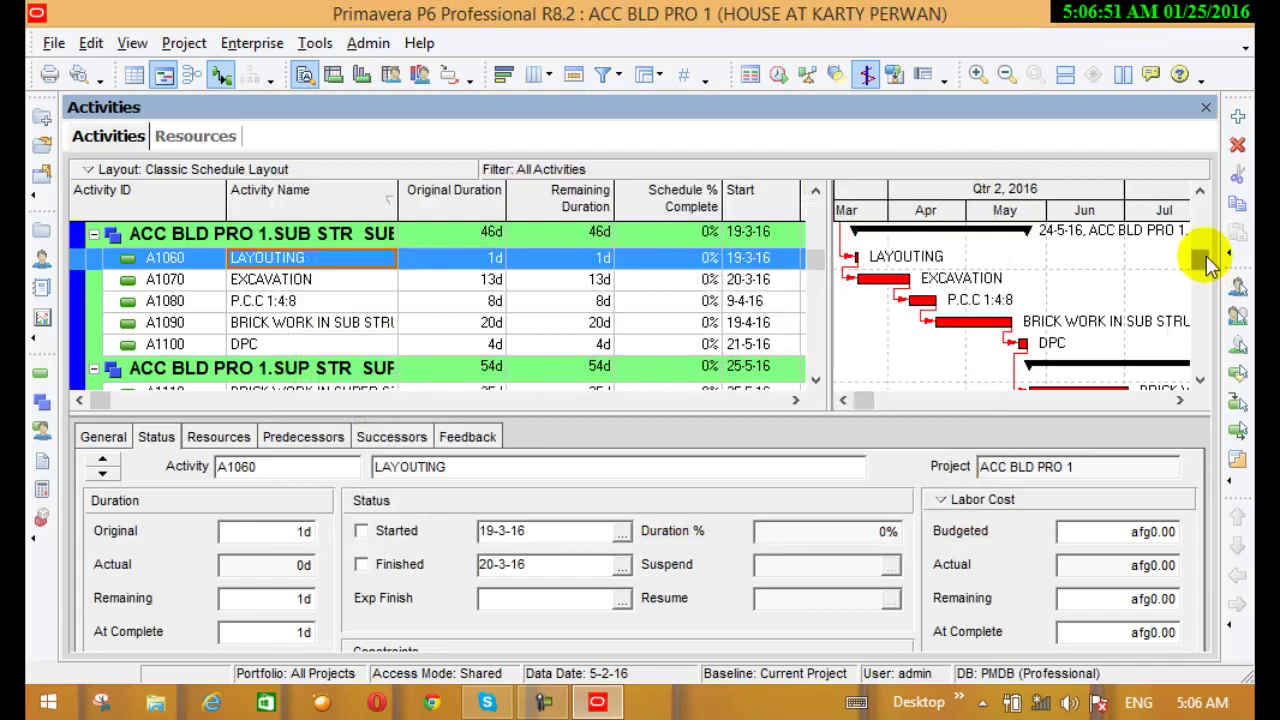
# Step: Extend the progress spotlight from the data date line on the Gantt chart to 5-4-16
pyautogui.scroll(3, 1200, 258)
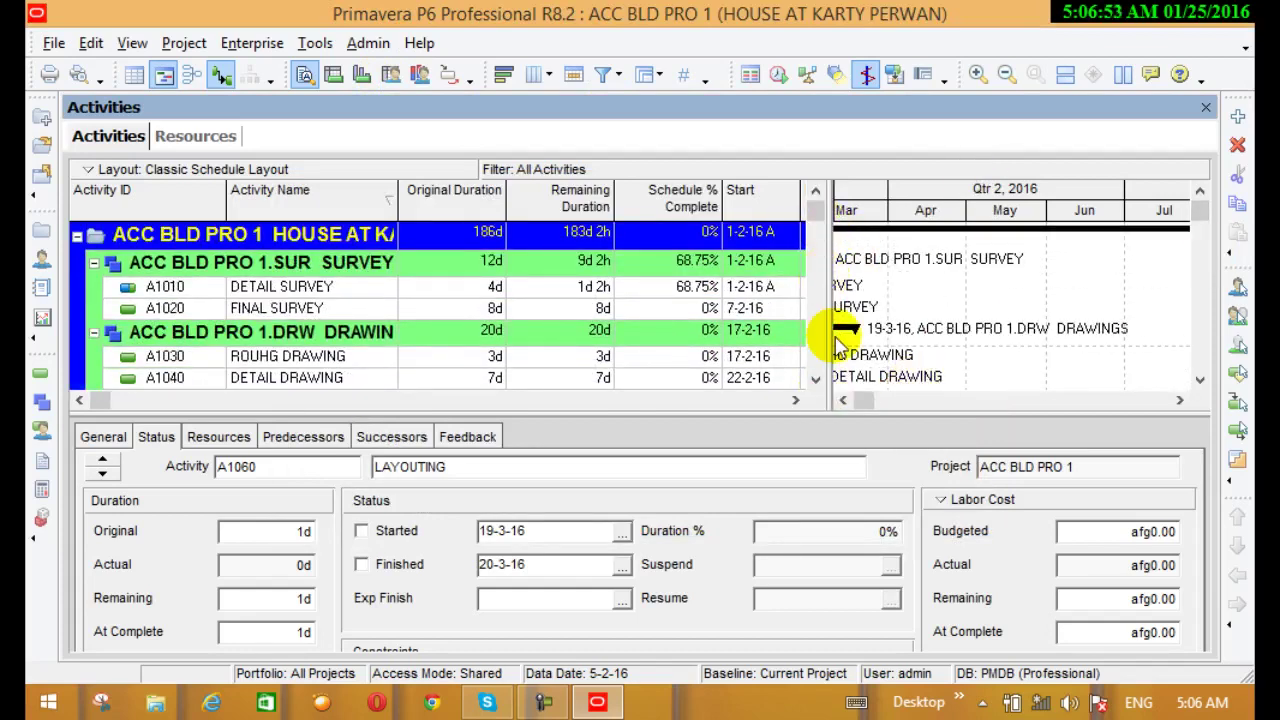
pyautogui.click(845, 398)
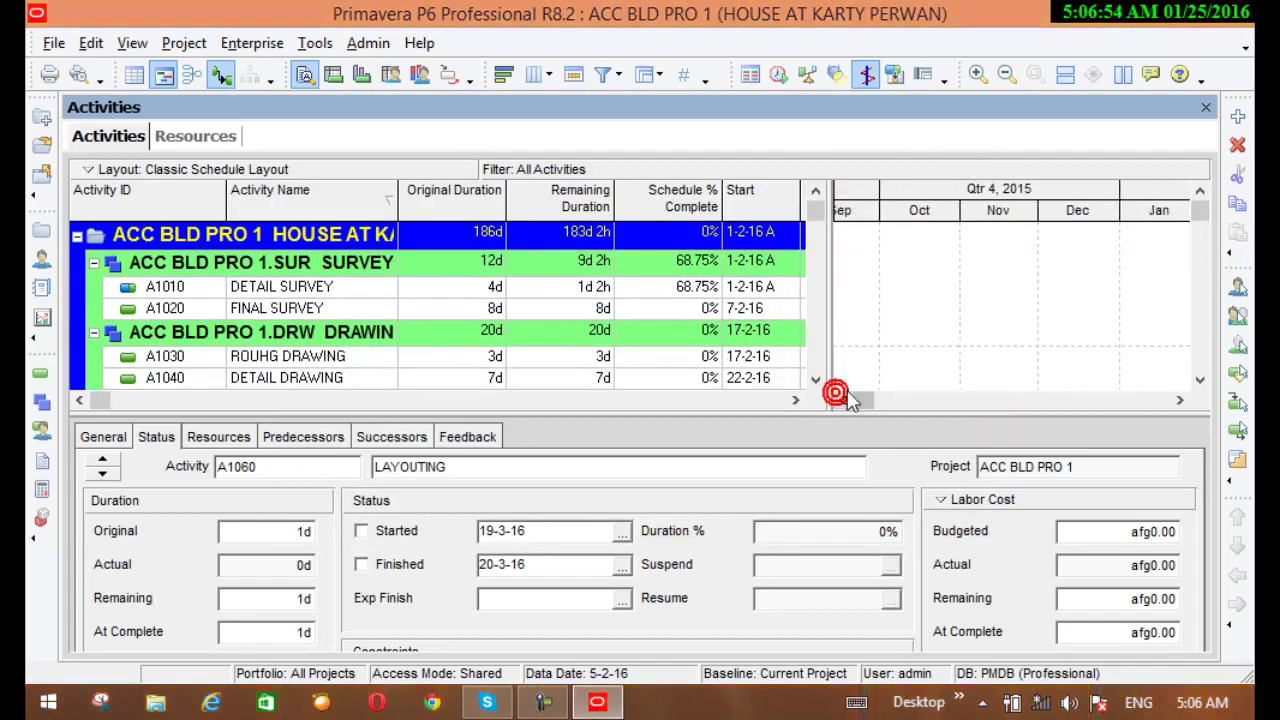
pyautogui.click(1179, 399)
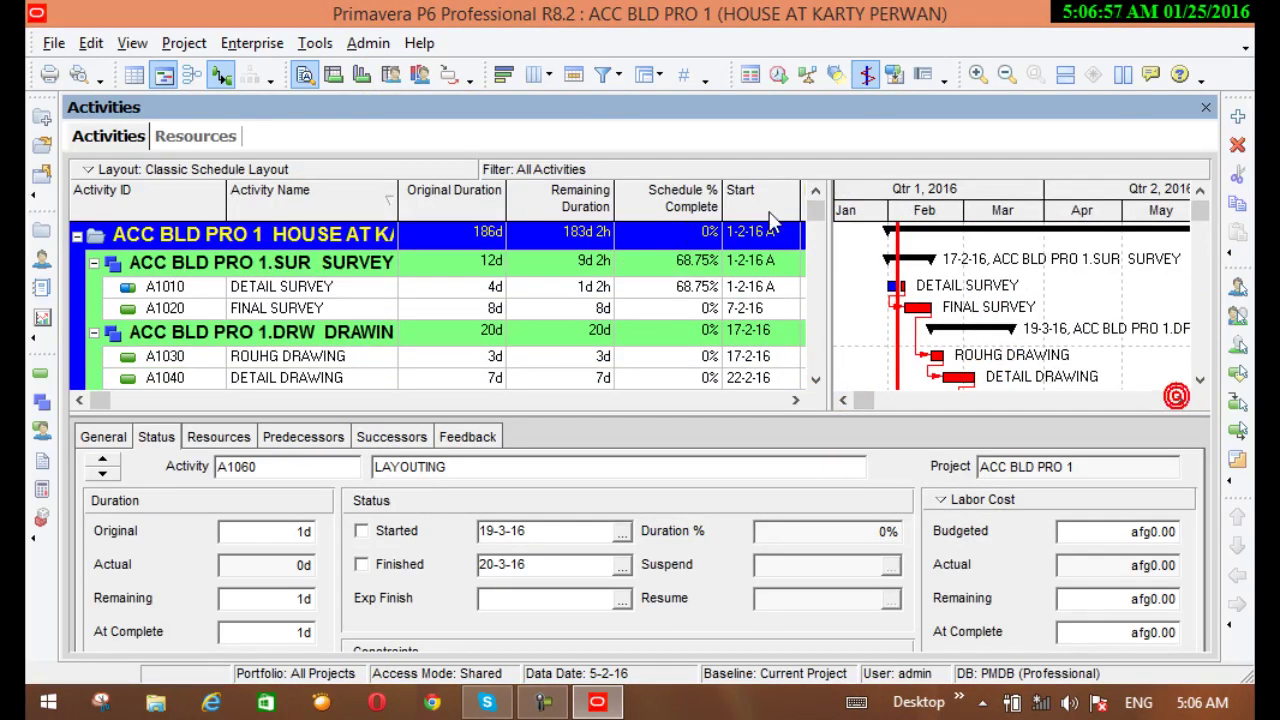
pyautogui.moveTo(896, 262); pyautogui.dragTo(1053, 292)
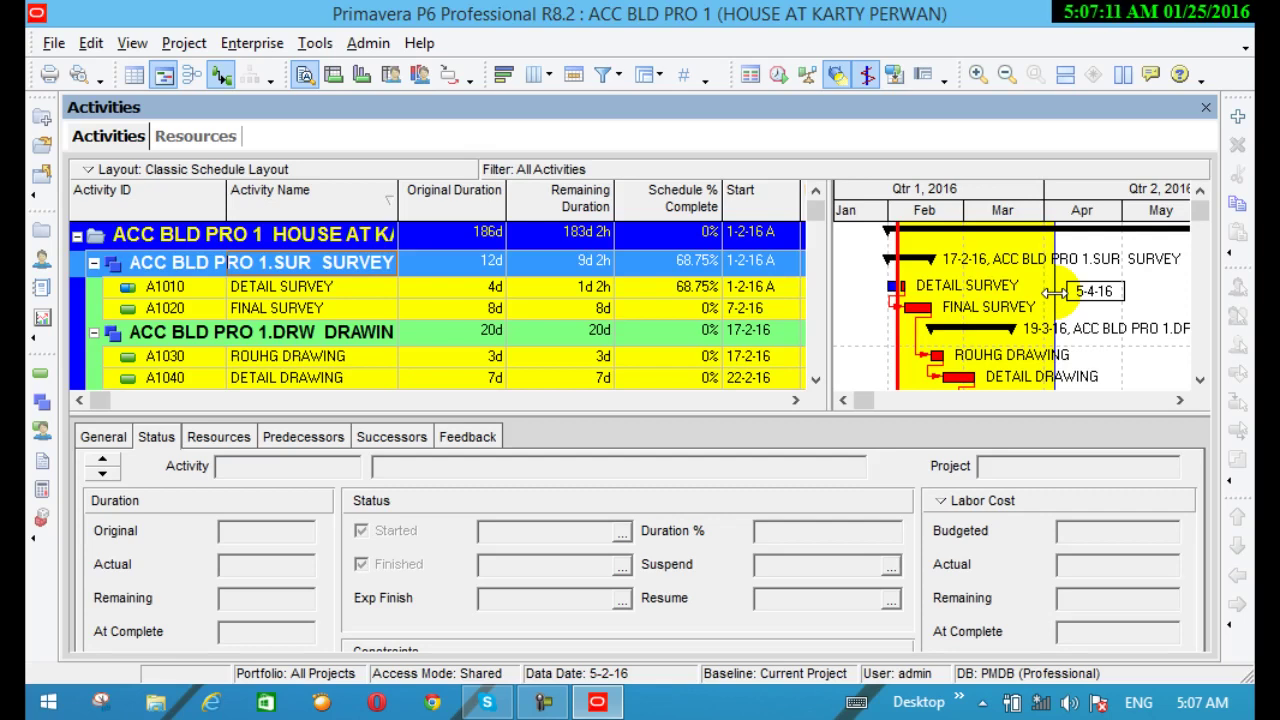
# Step: Update progress for all highlighted activities using the new data date 5-4-16, and close the completion message
pyautogui.click(314, 45)
pyautogui.click(335, 72)
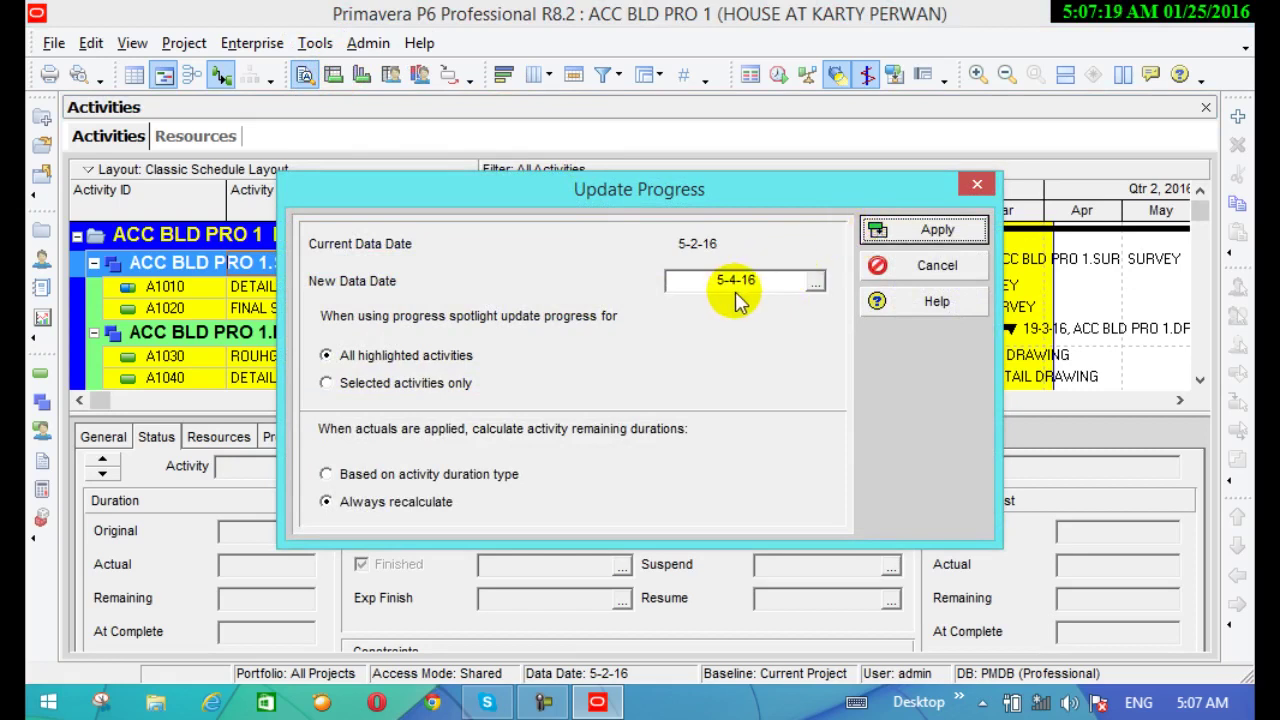
pyautogui.click(878, 229)
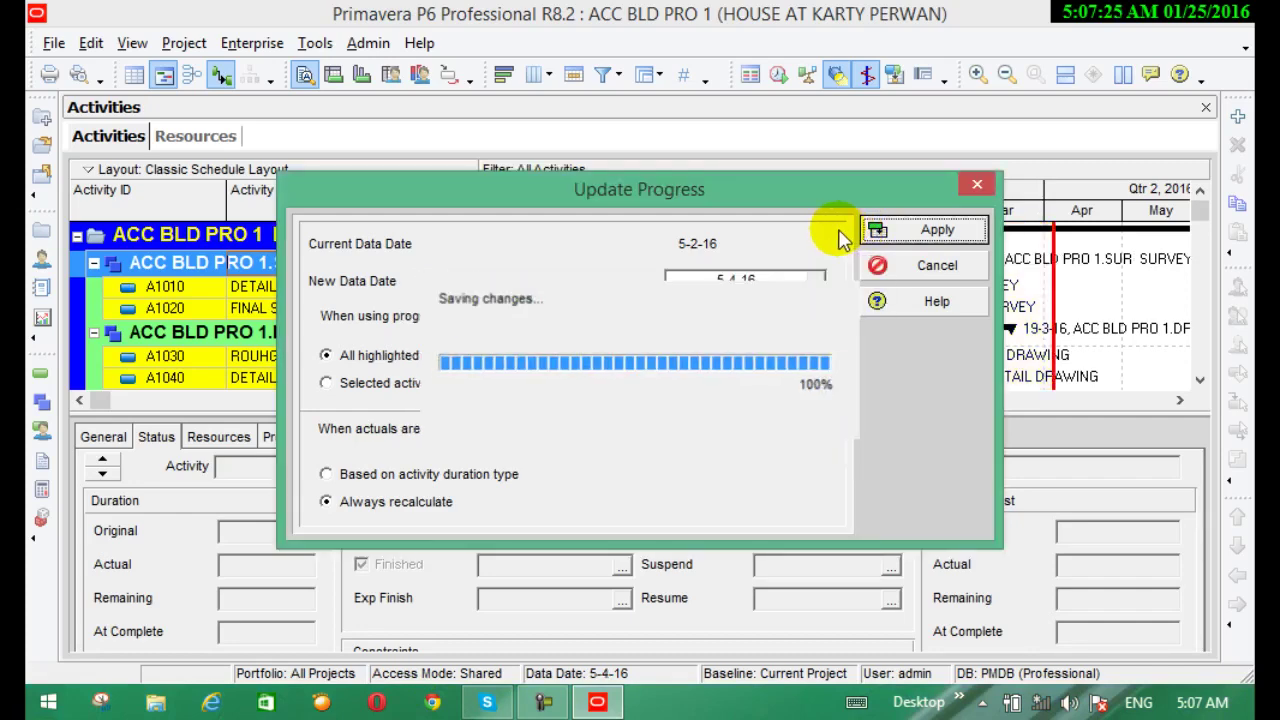
pyautogui.click(650, 413)
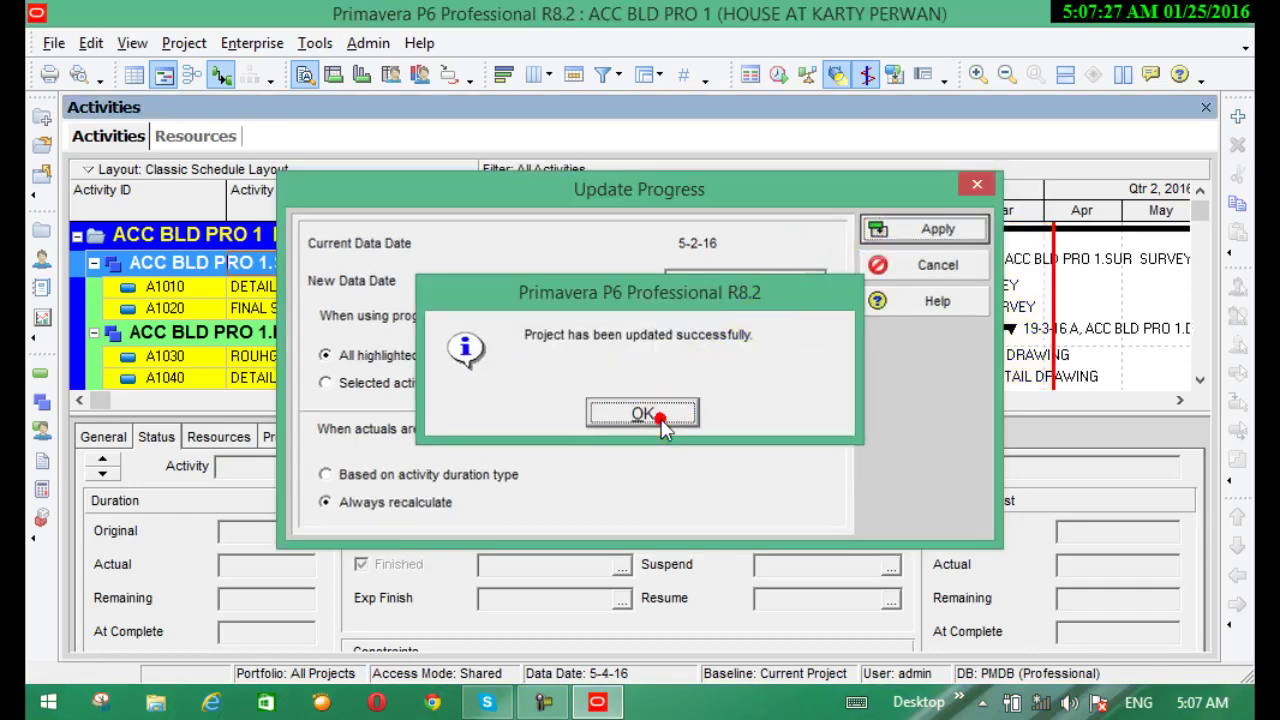
# Step: Examine the updated durations, percent complete and labor costs of the EXCAVATION activity A1070, and the status of LAYOUTING A1060
pyautogui.scroll(-6, 350, 314)
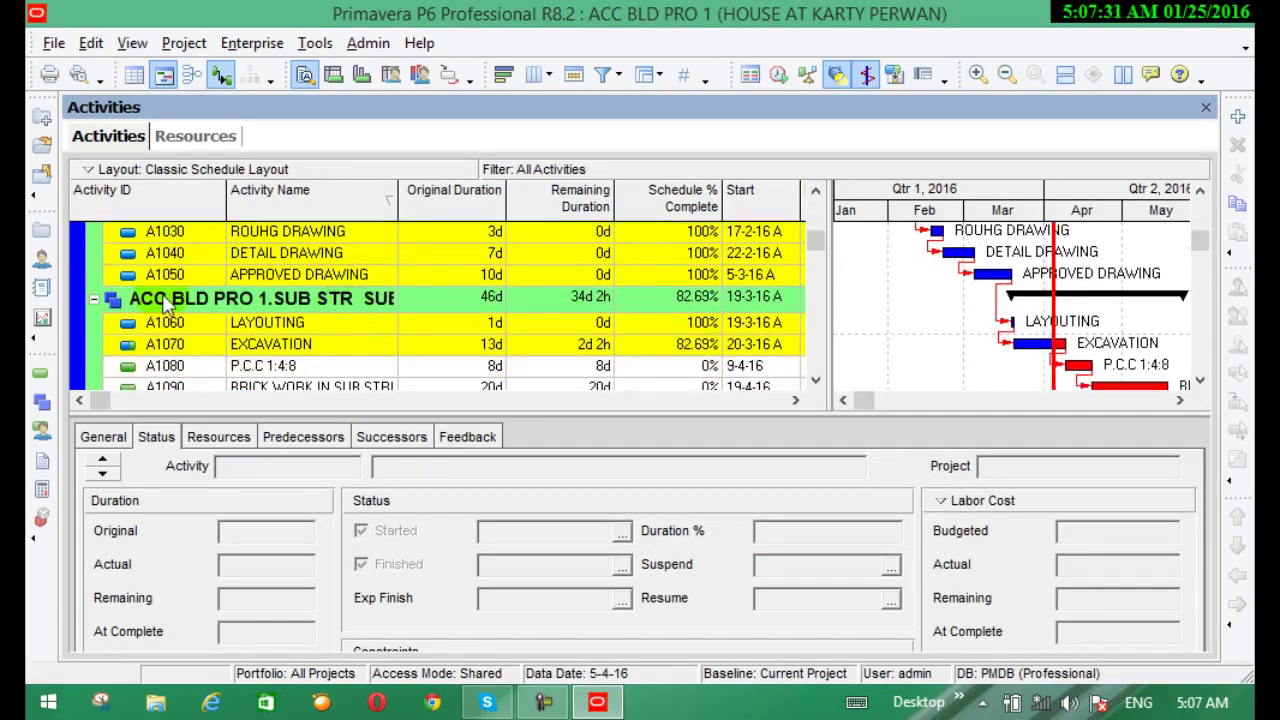
pyautogui.click(365, 350)
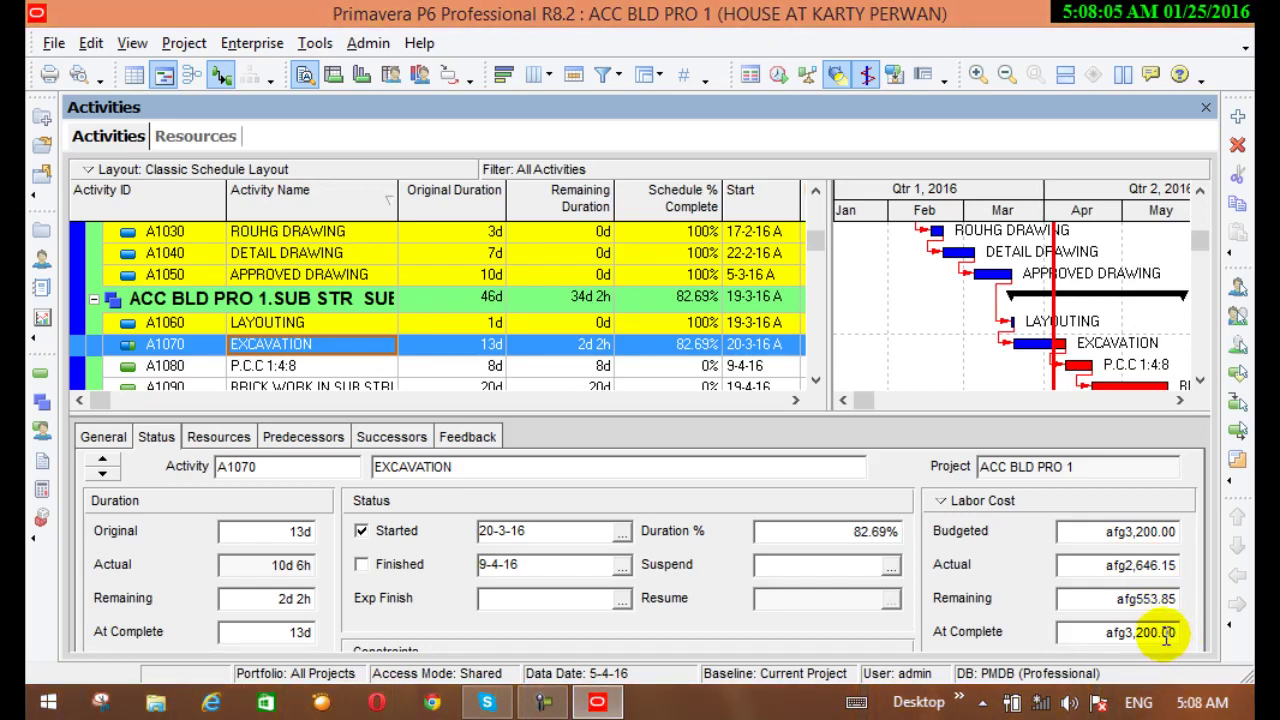
pyautogui.click(302, 531)
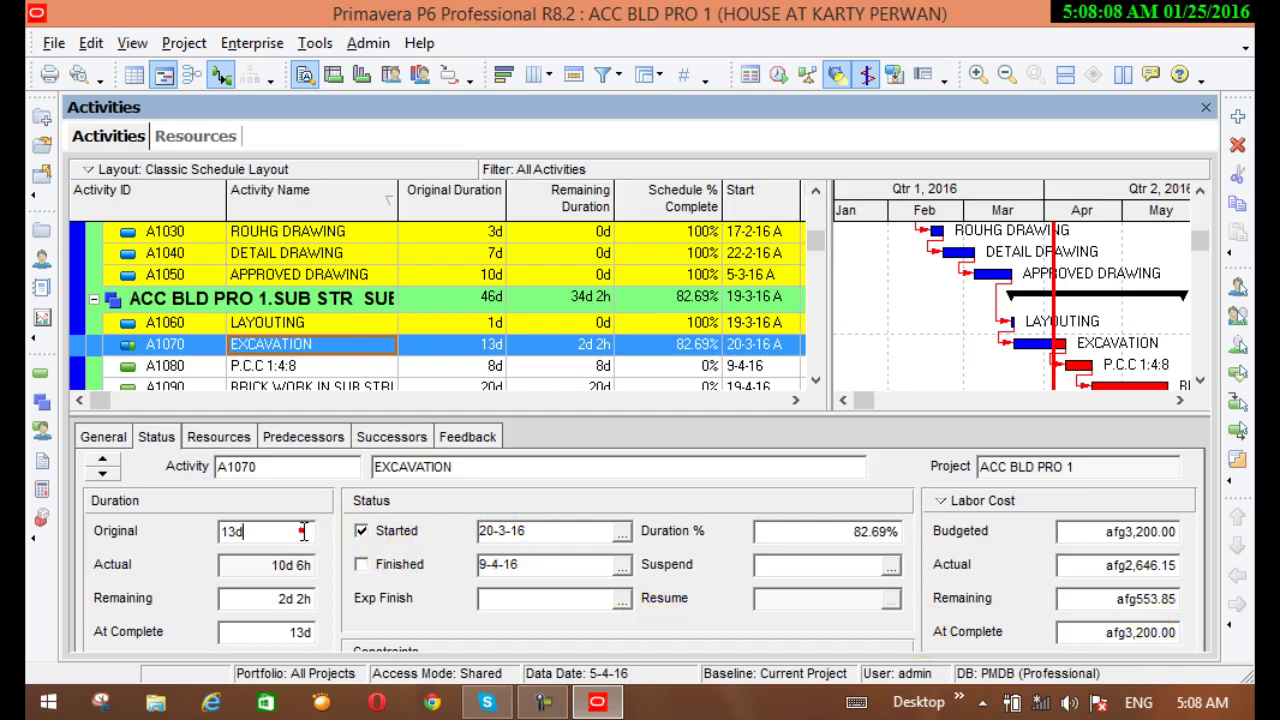
pyautogui.click(248, 535)
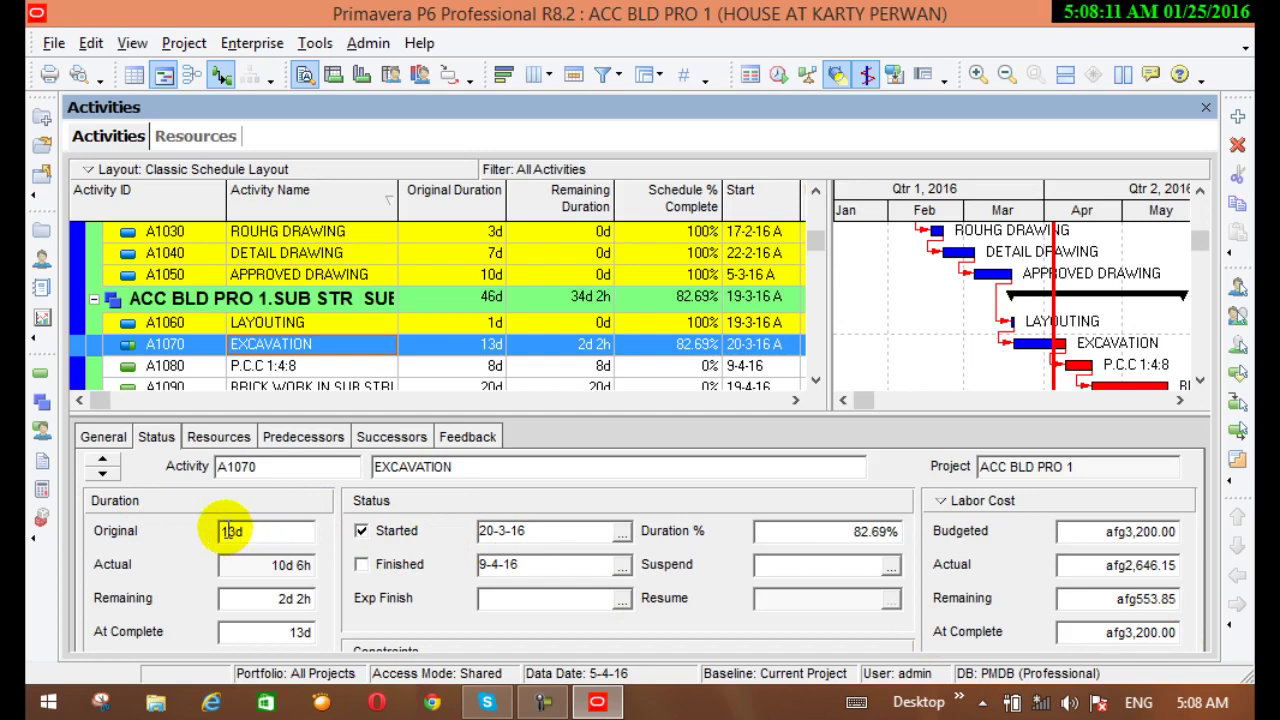
pyautogui.click(280, 565)
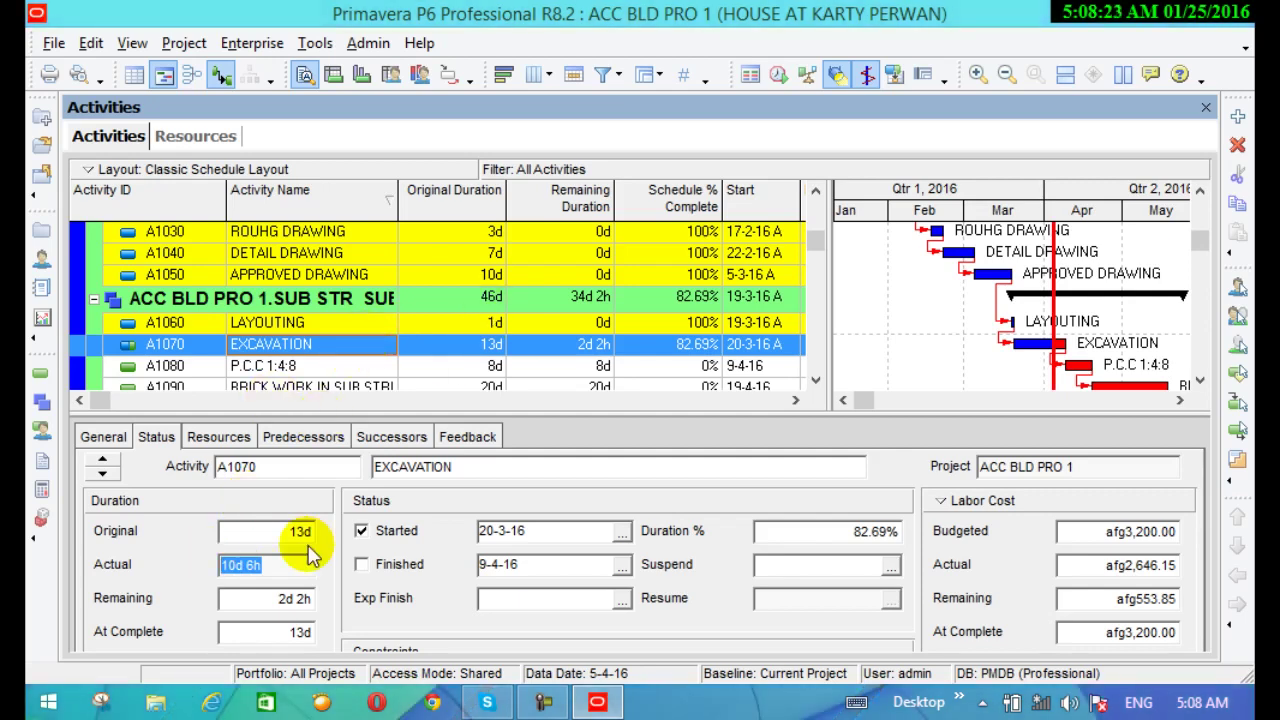
pyautogui.doubleClick(280, 564)
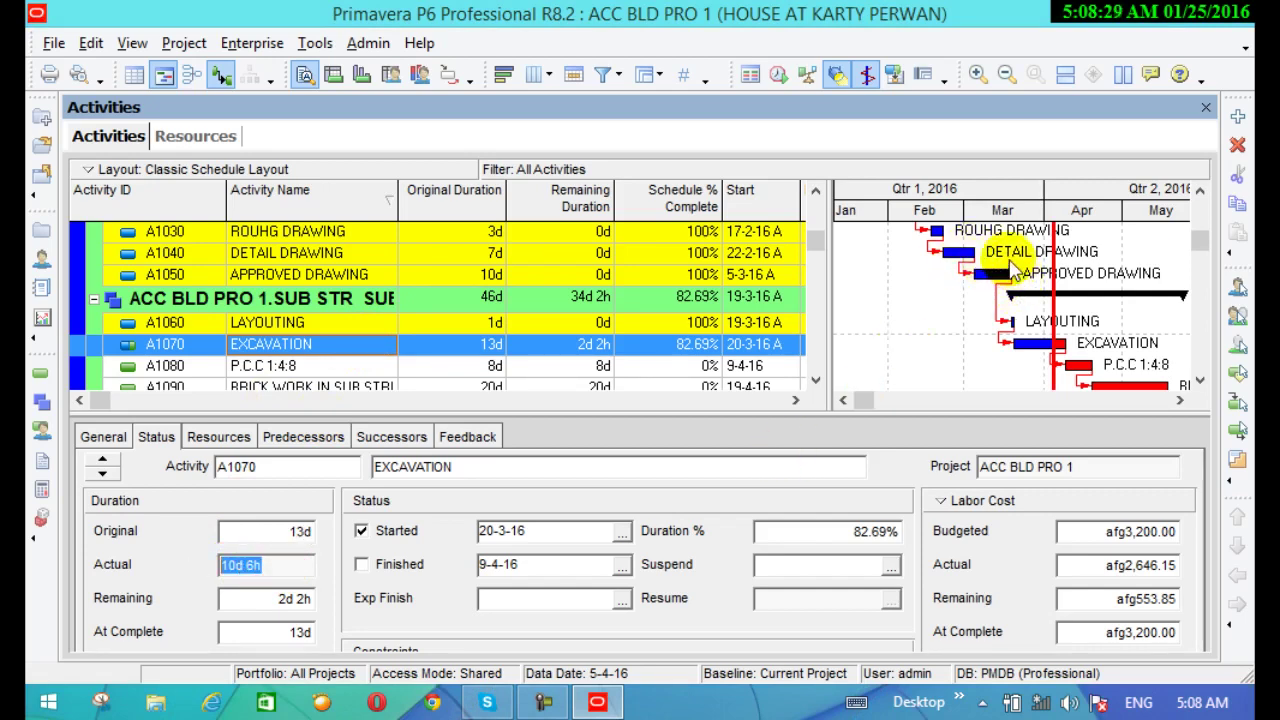
pyautogui.click(1038, 343)
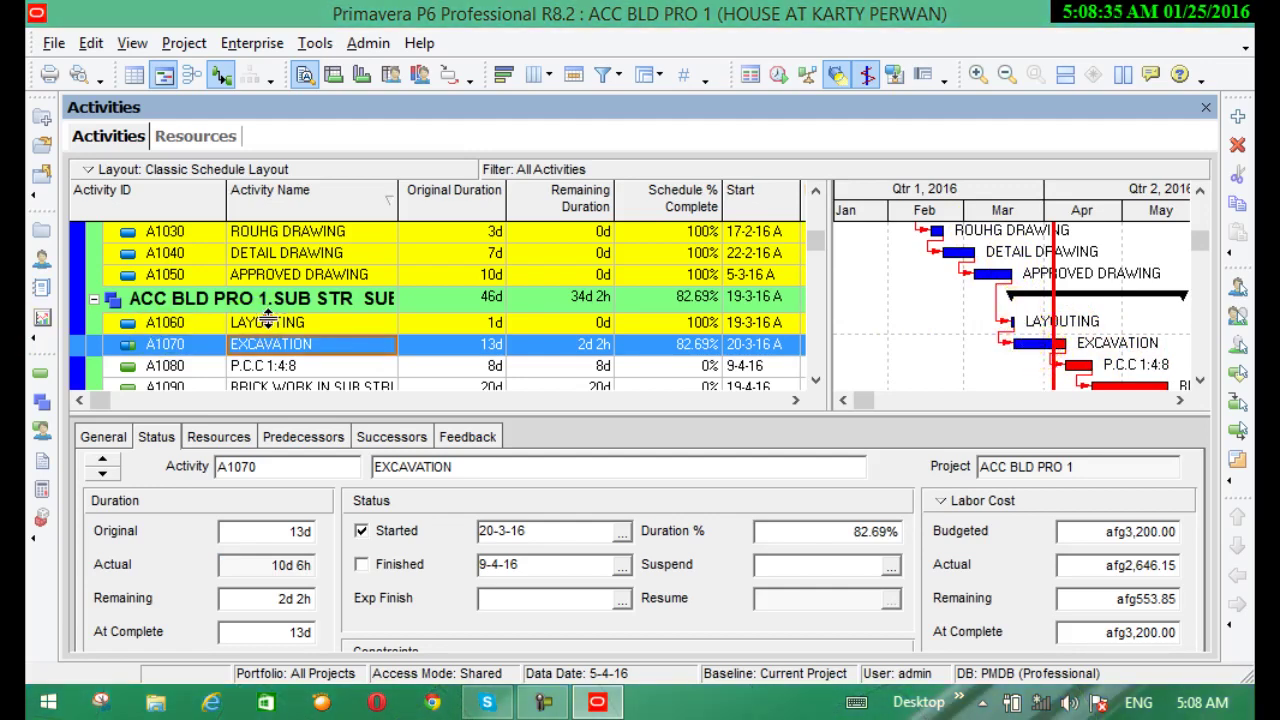
pyautogui.click(305, 323)
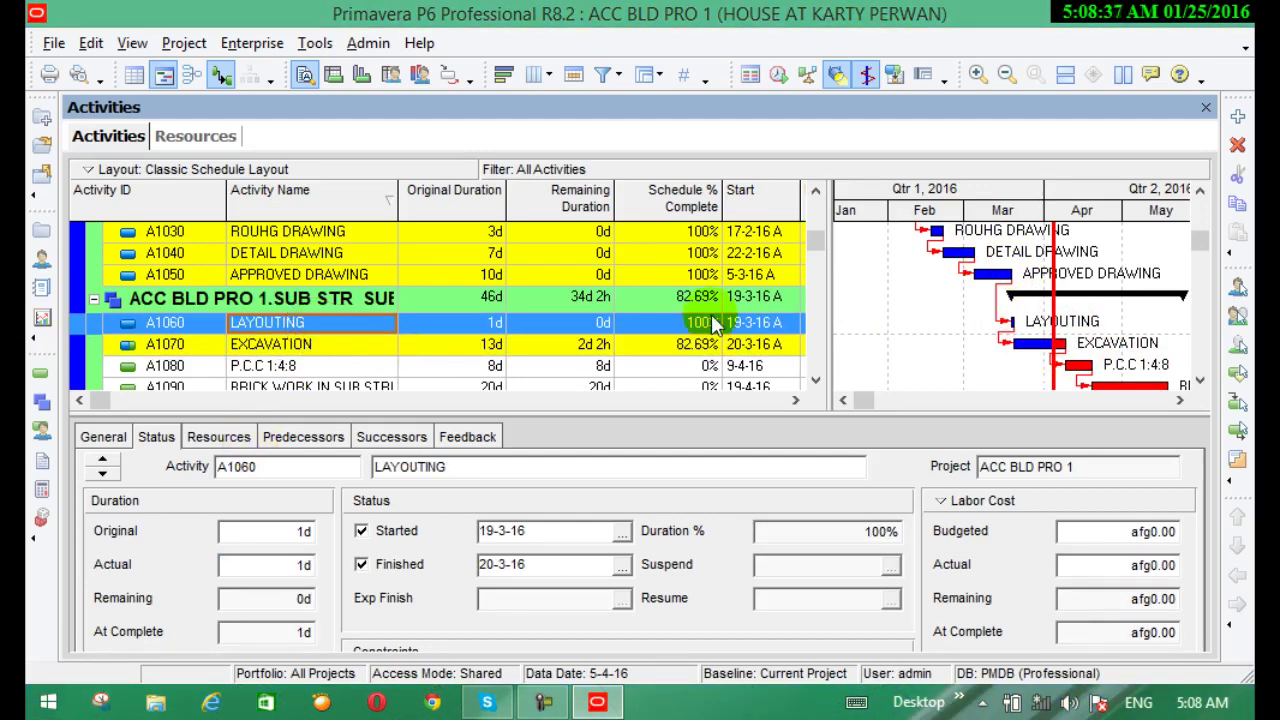
# Step: Set the actual duration of the LAYOUTING activity A1060 to 6 days and check its labor cost
pyautogui.click(312, 567)
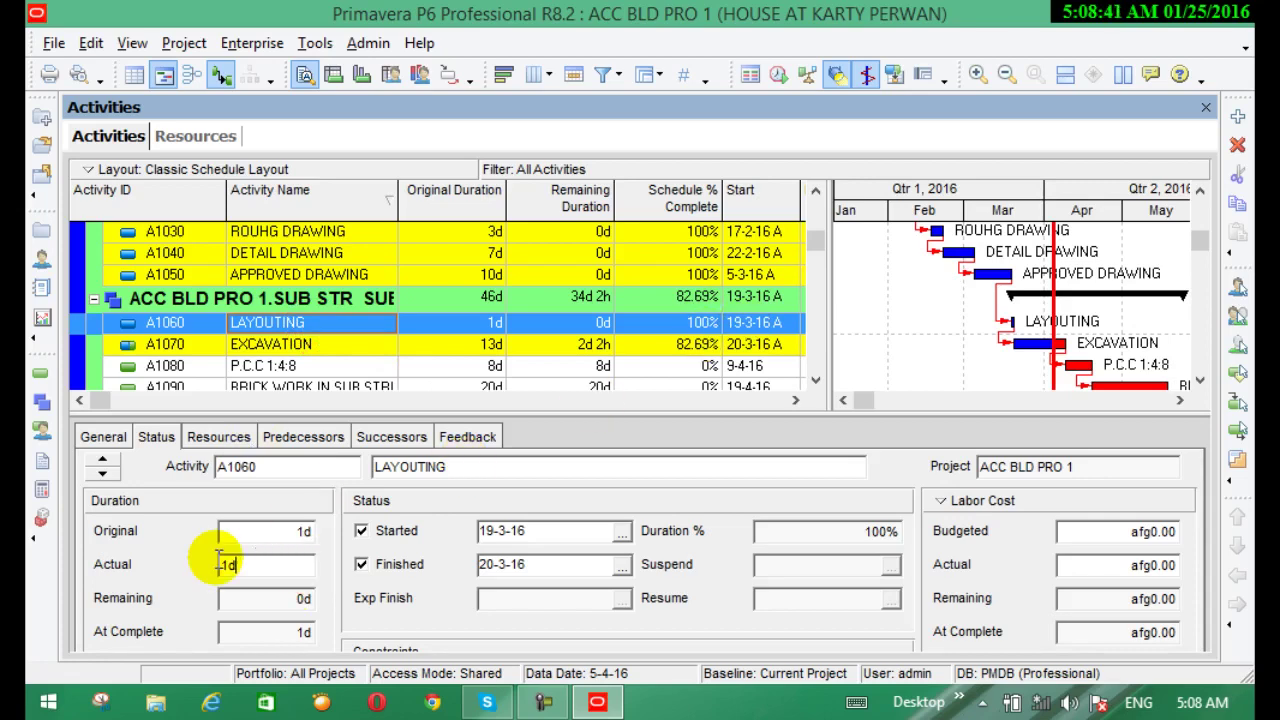
pyautogui.write('65')
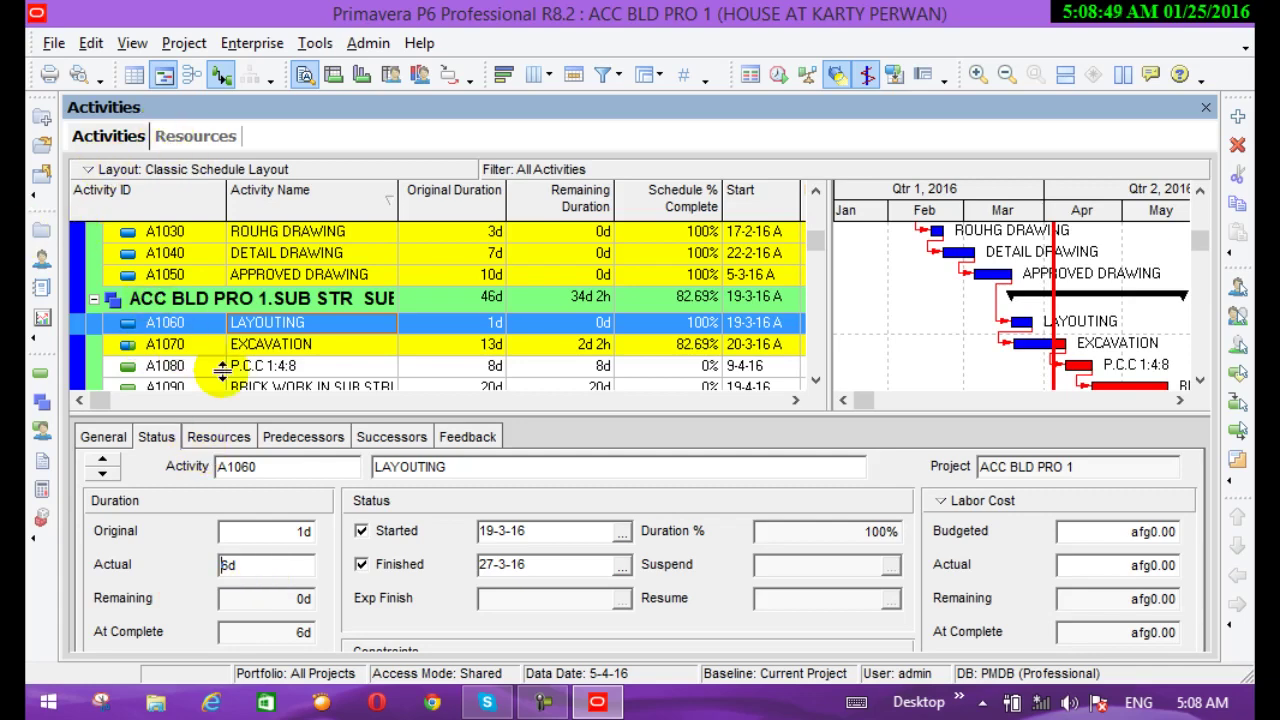
pyautogui.click(236, 444)
pyautogui.click(160, 440)
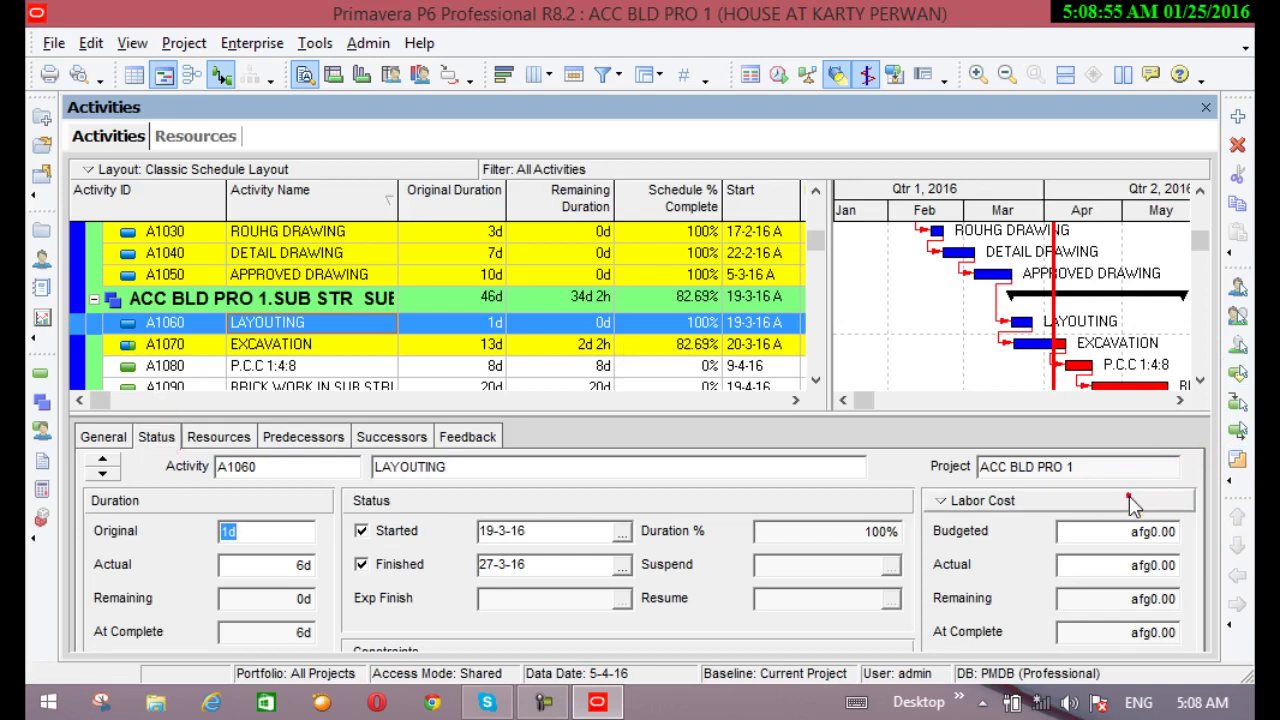
pyautogui.click(975, 500)
pyautogui.click(984, 582)
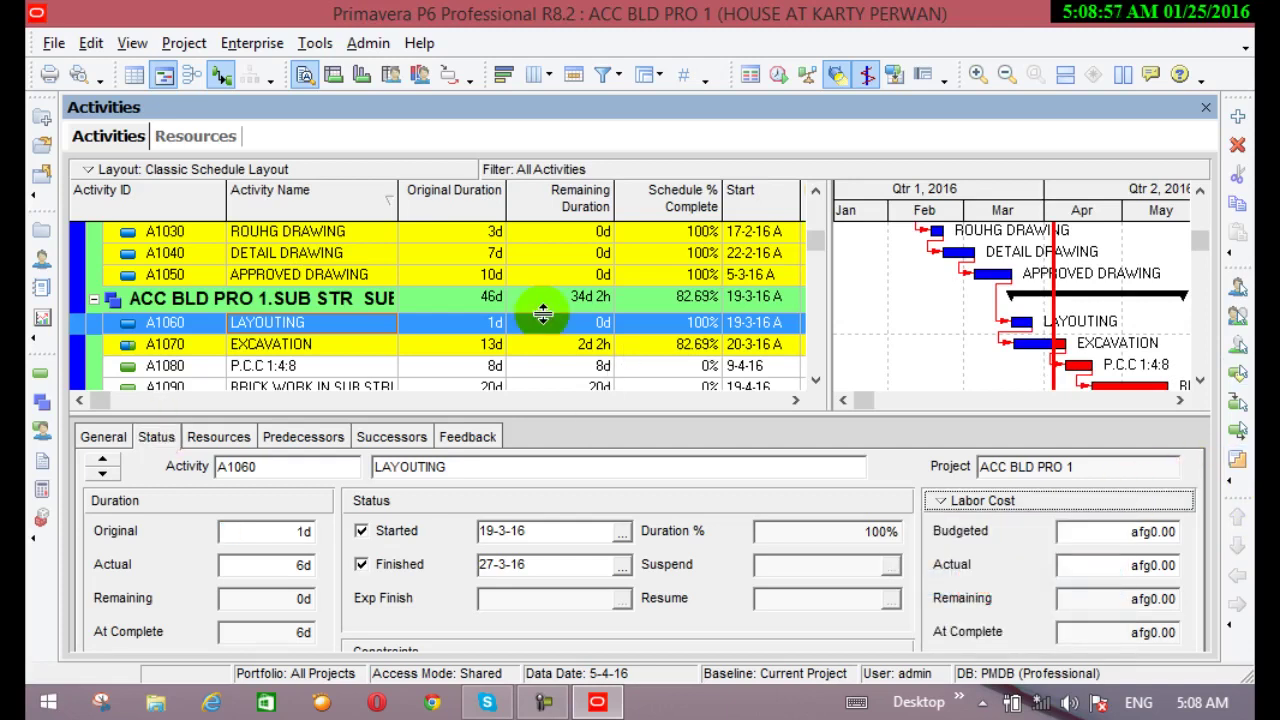
# Step: Set the actual duration of the DETAIL SURVEY activity A1010 to 6 days
pyautogui.moveTo(1234, 628)
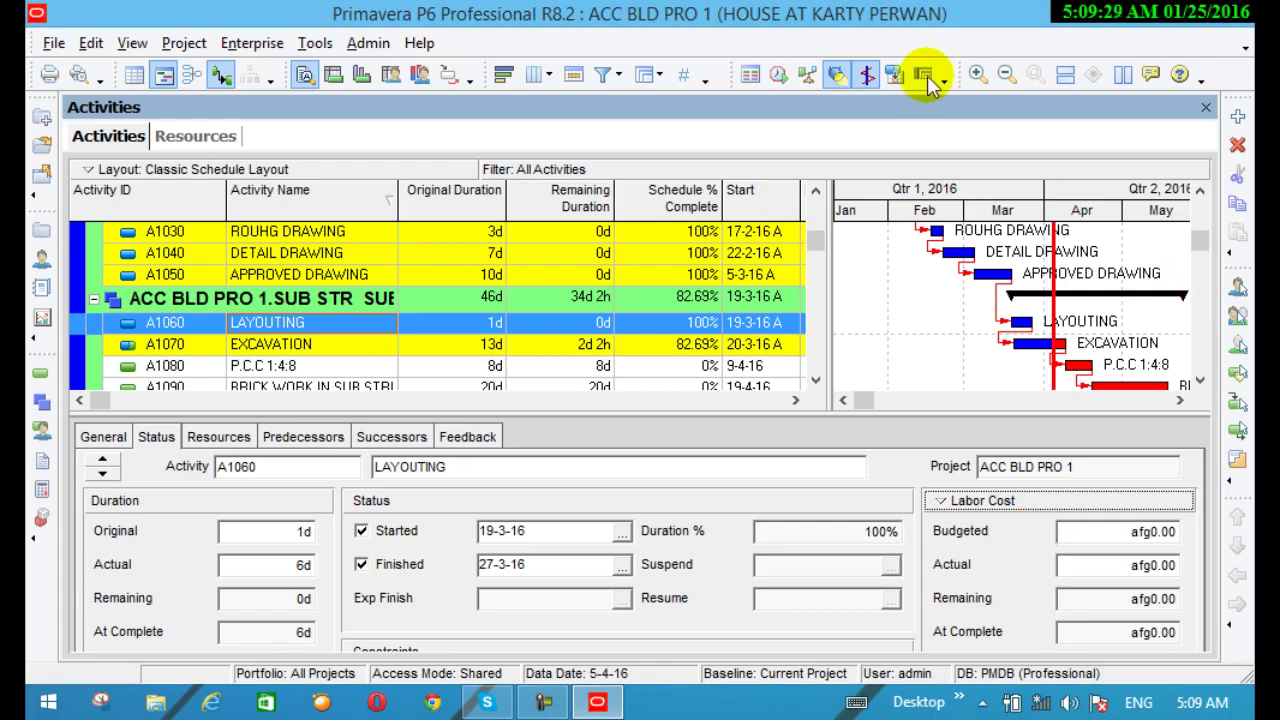
pyautogui.click(816, 215)
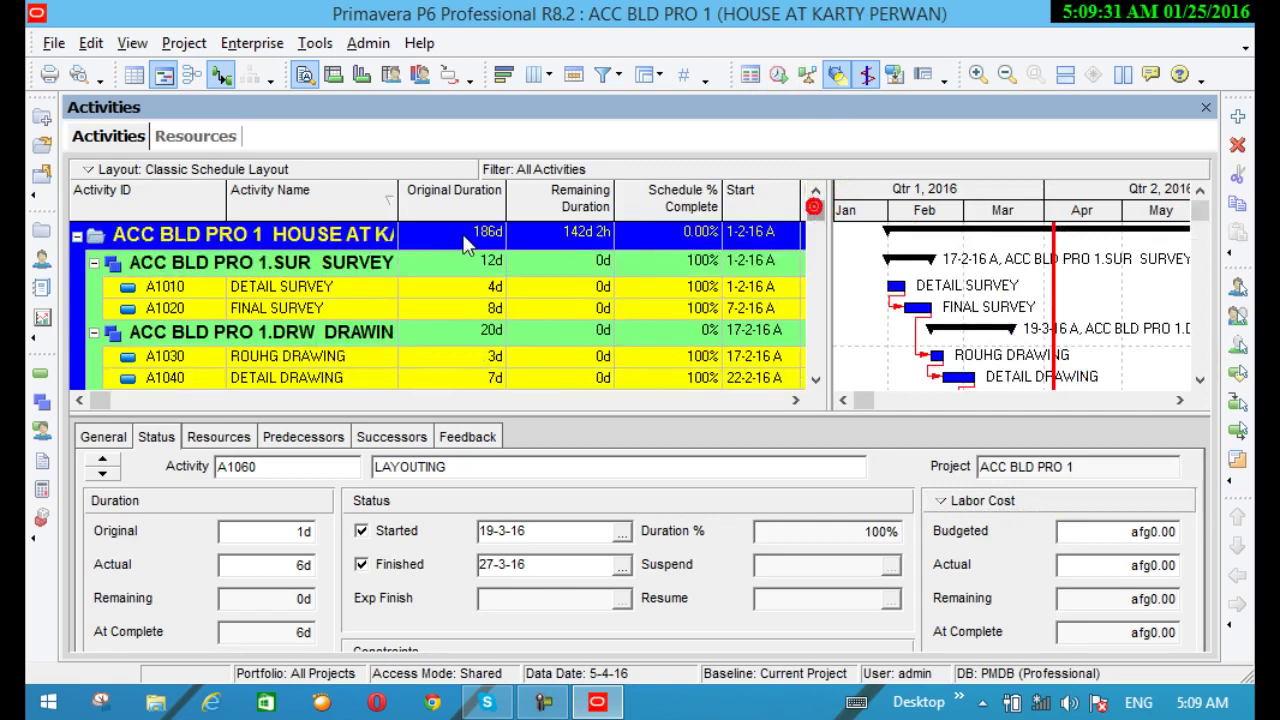
pyautogui.click(300, 285)
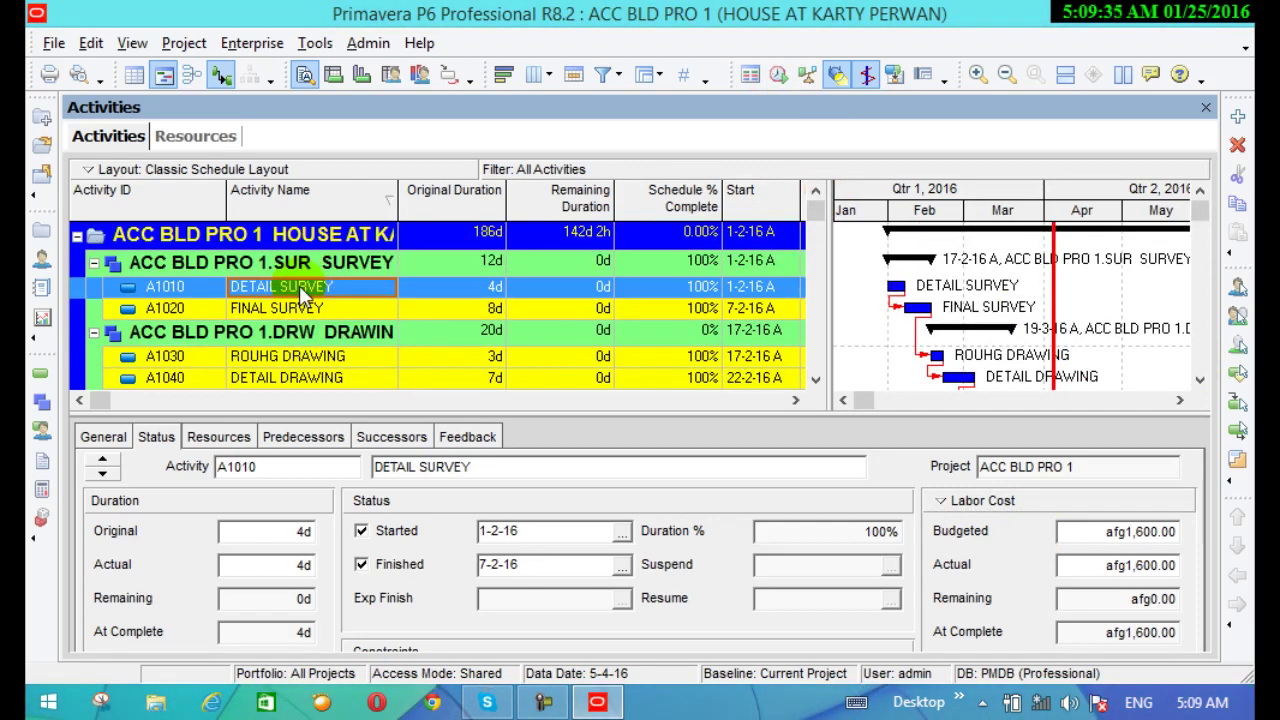
pyautogui.click(302, 566)
pyautogui.write('6')
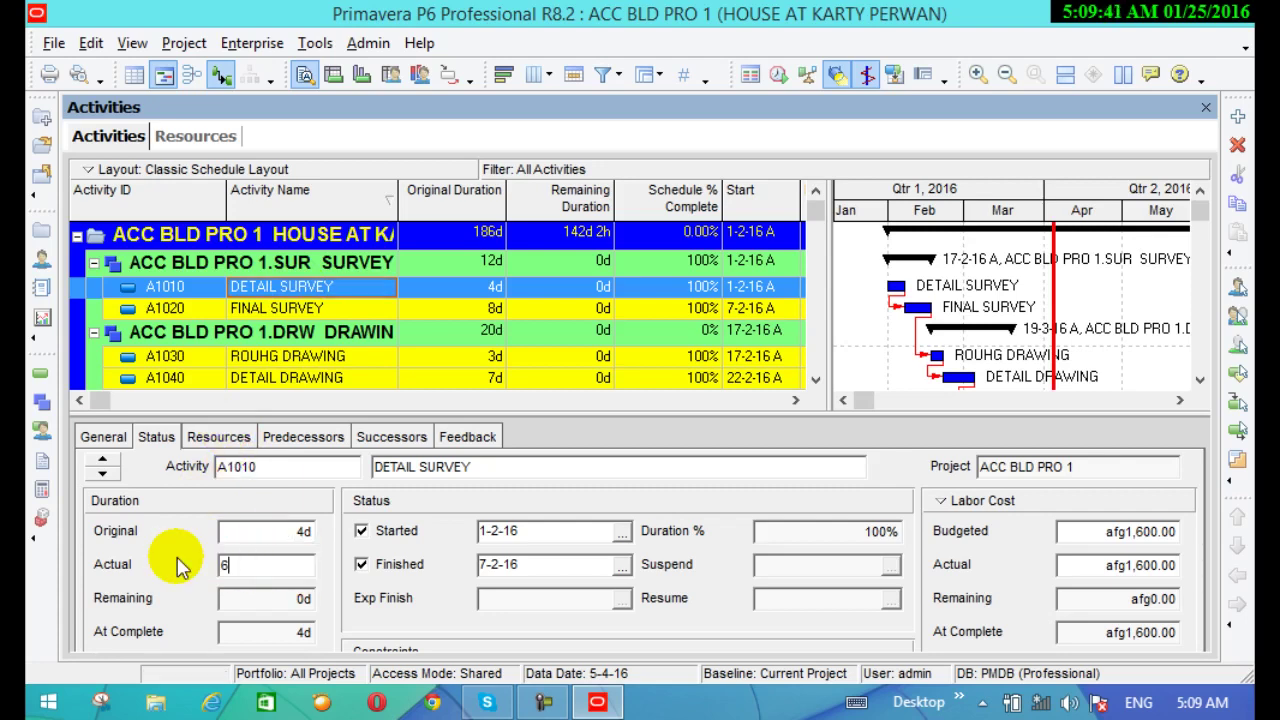
pyautogui.press('Return')
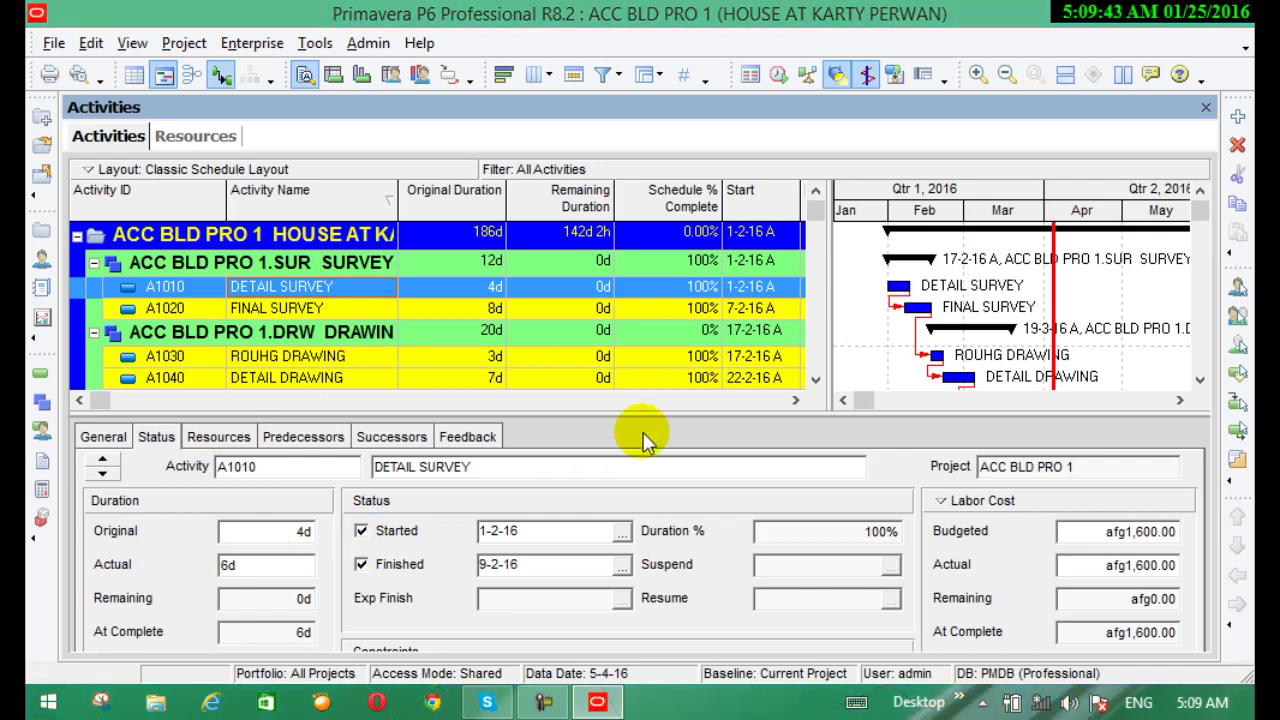
pyautogui.click(242, 566)
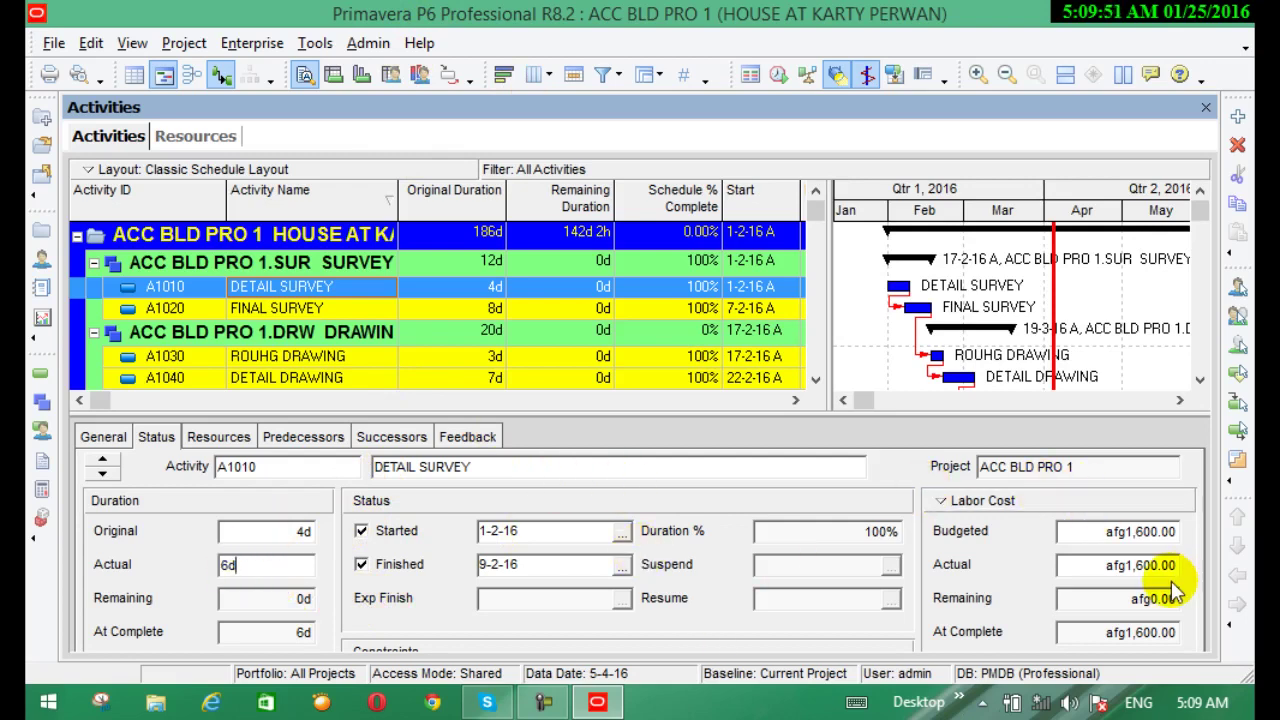
# Step: Check the resource units of DETAIL SURVEY and compare its budgeted and actual labor costs
pyautogui.click(204, 432)
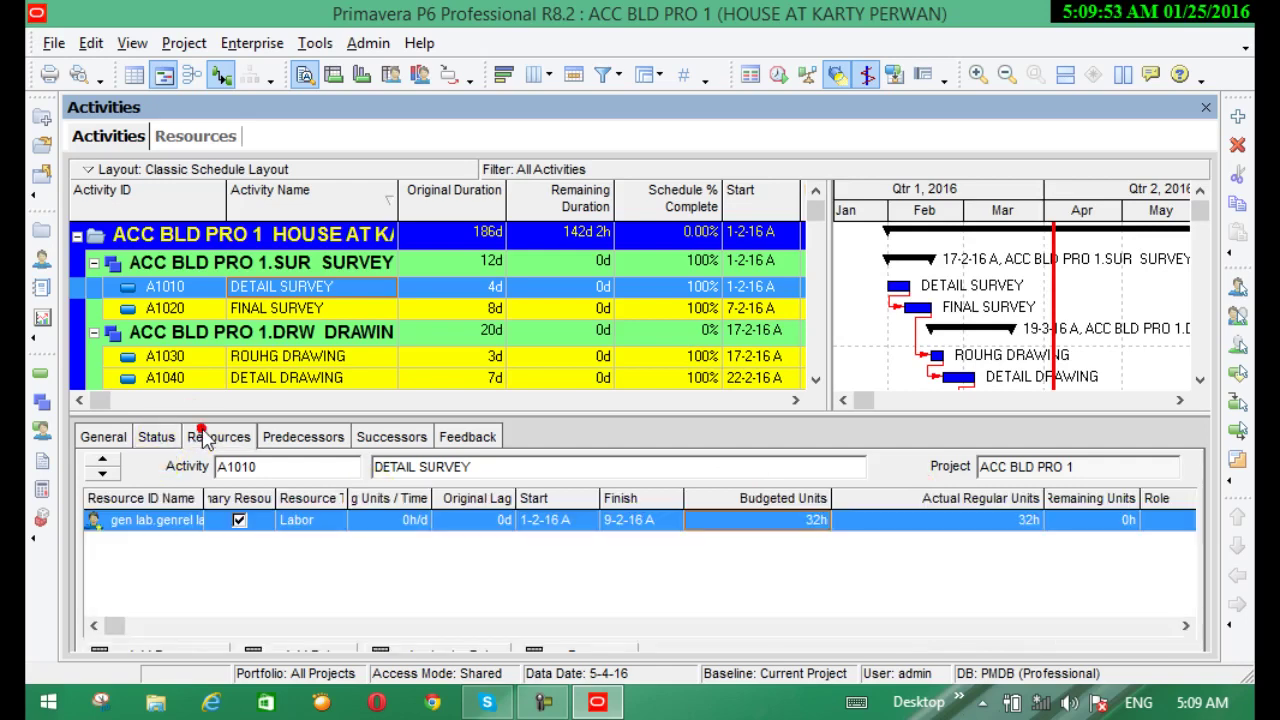
pyautogui.click(103, 437)
pyautogui.click(155, 436)
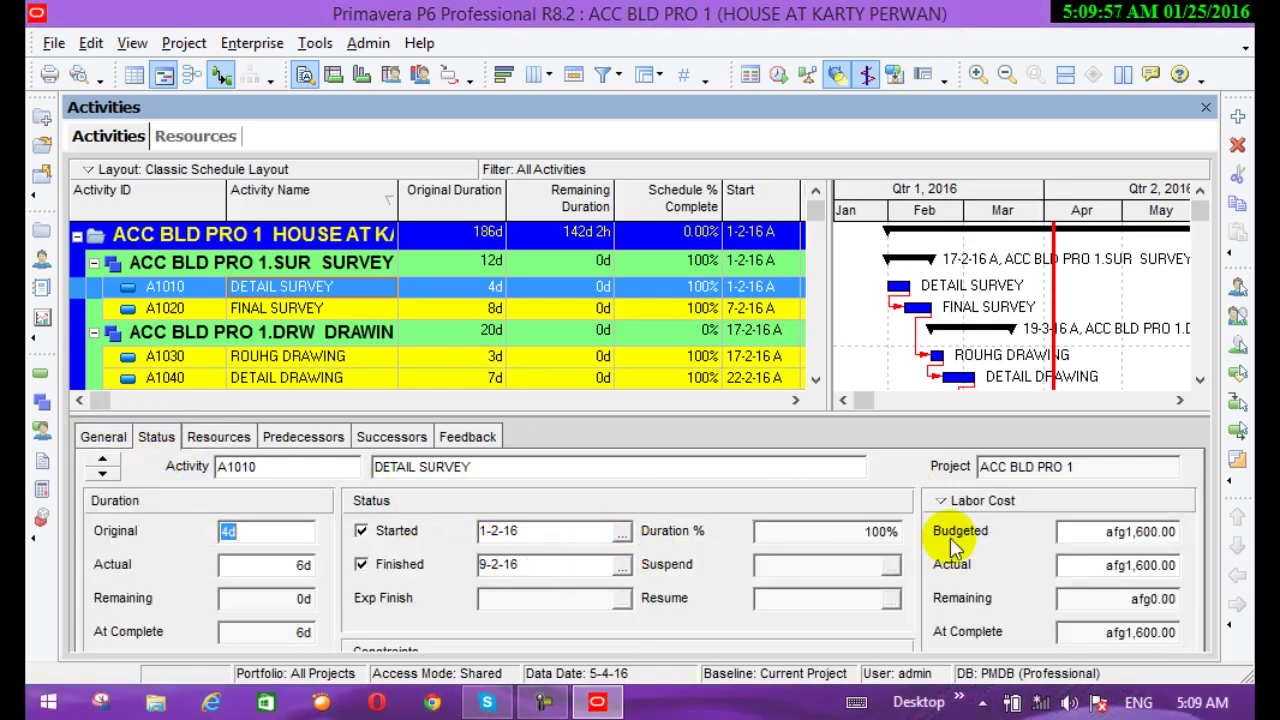
pyautogui.click(1178, 531)
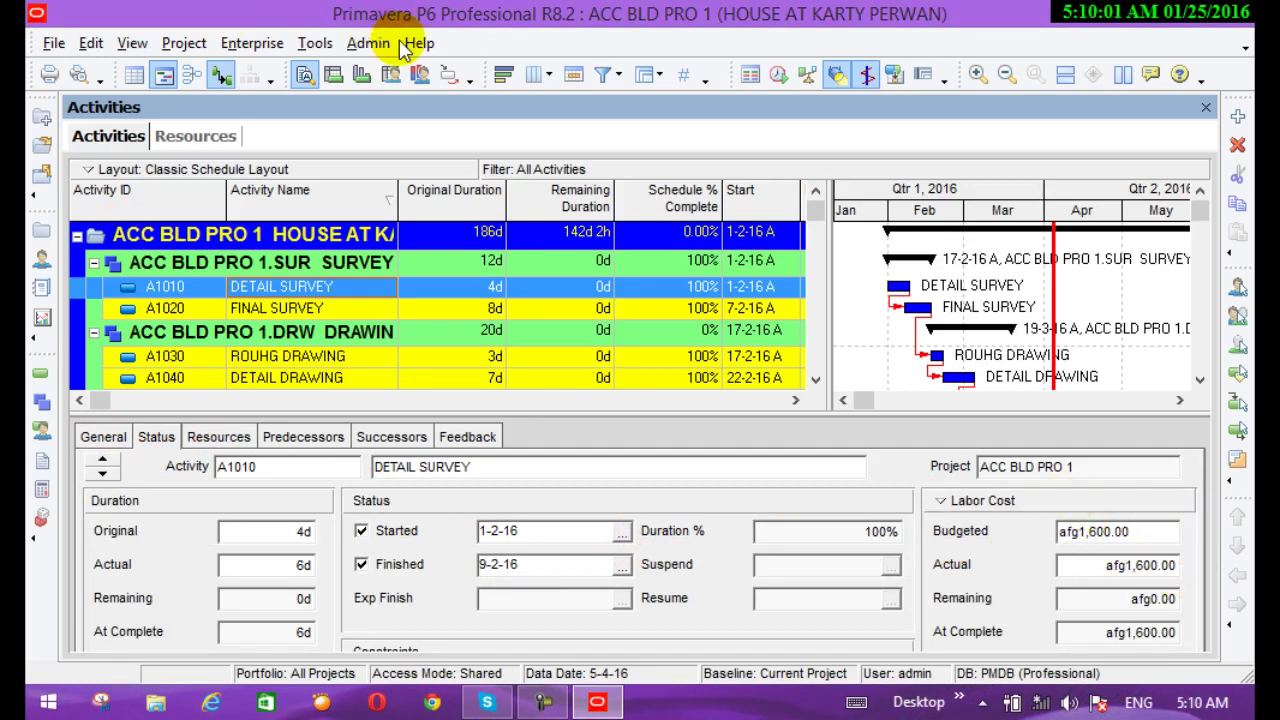
# Step: Update progress for all highlighted activities with data date 5-4-16, always recalculating remaining durations, and check the budgeted labor cost of DETAIL SURVEY
pyautogui.click(316, 44)
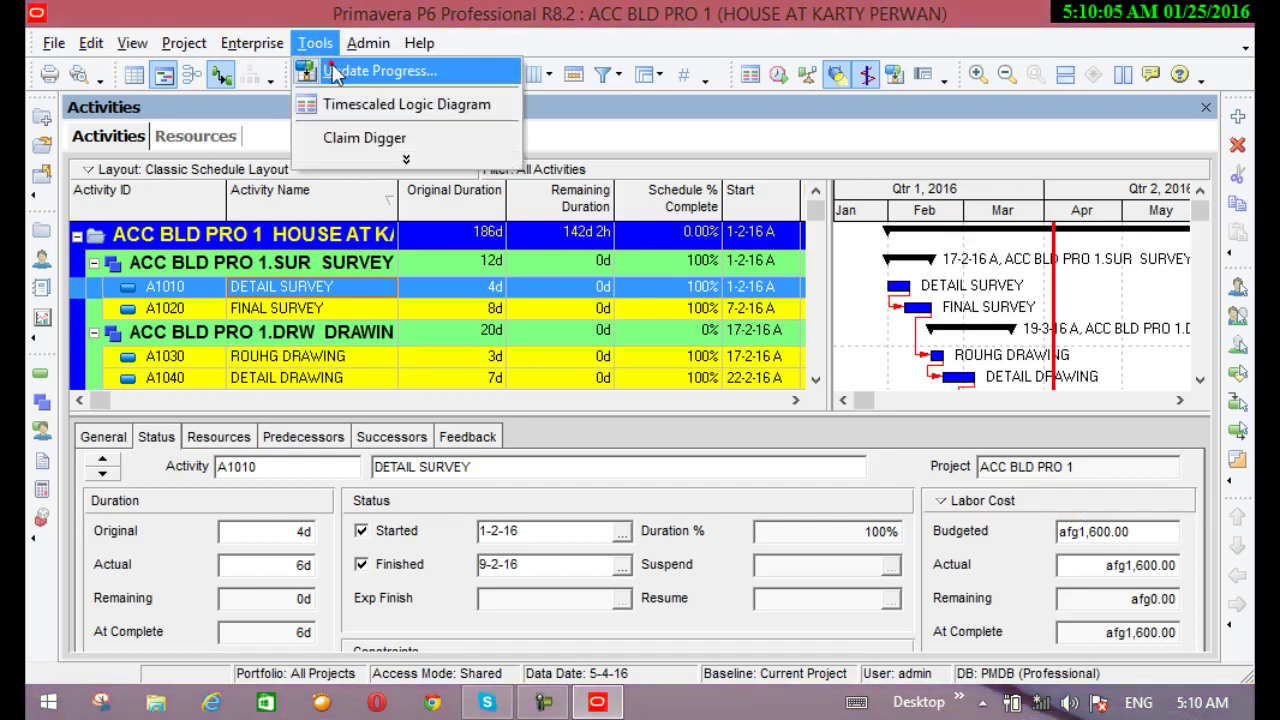
pyautogui.click(379, 71)
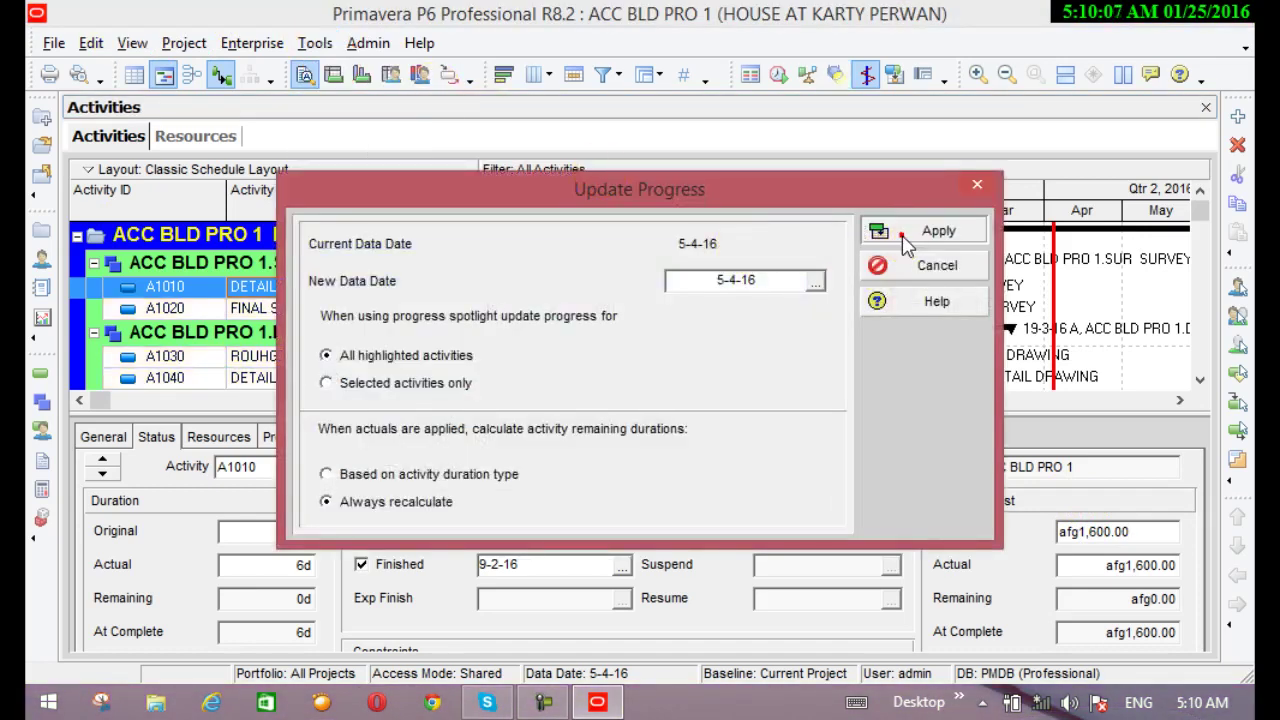
pyautogui.click(903, 238)
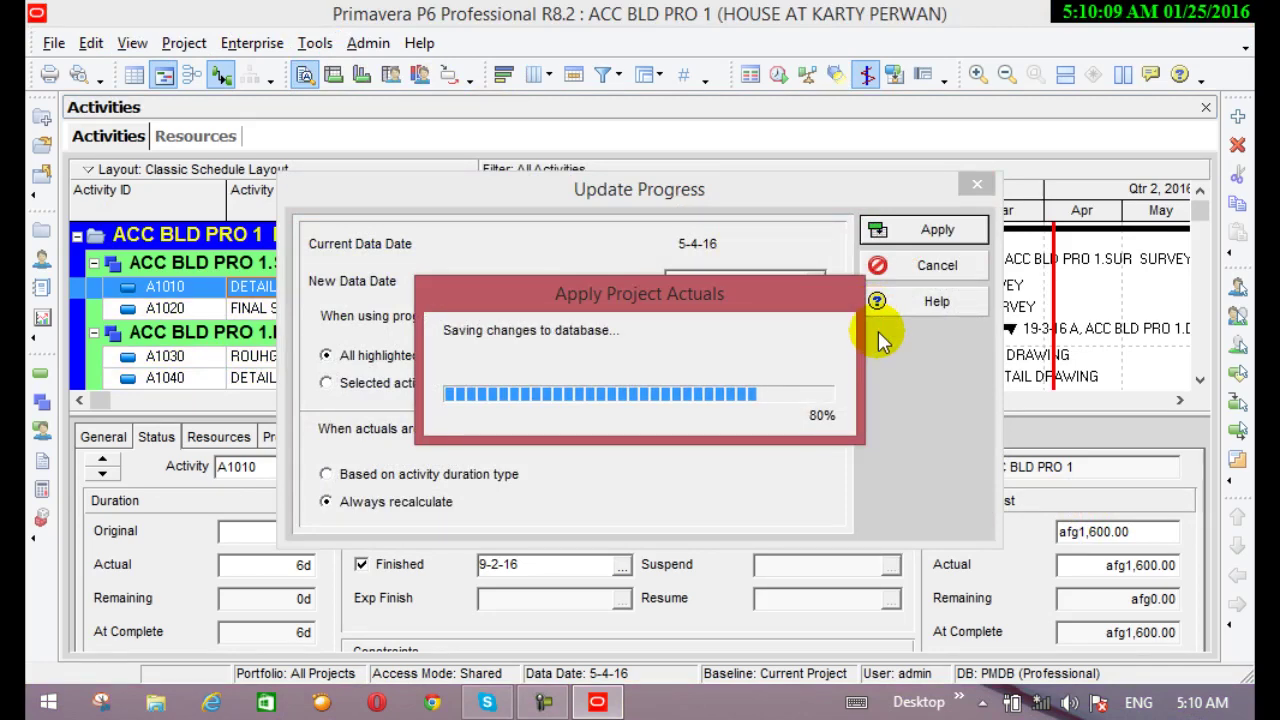
pyautogui.click(643, 413)
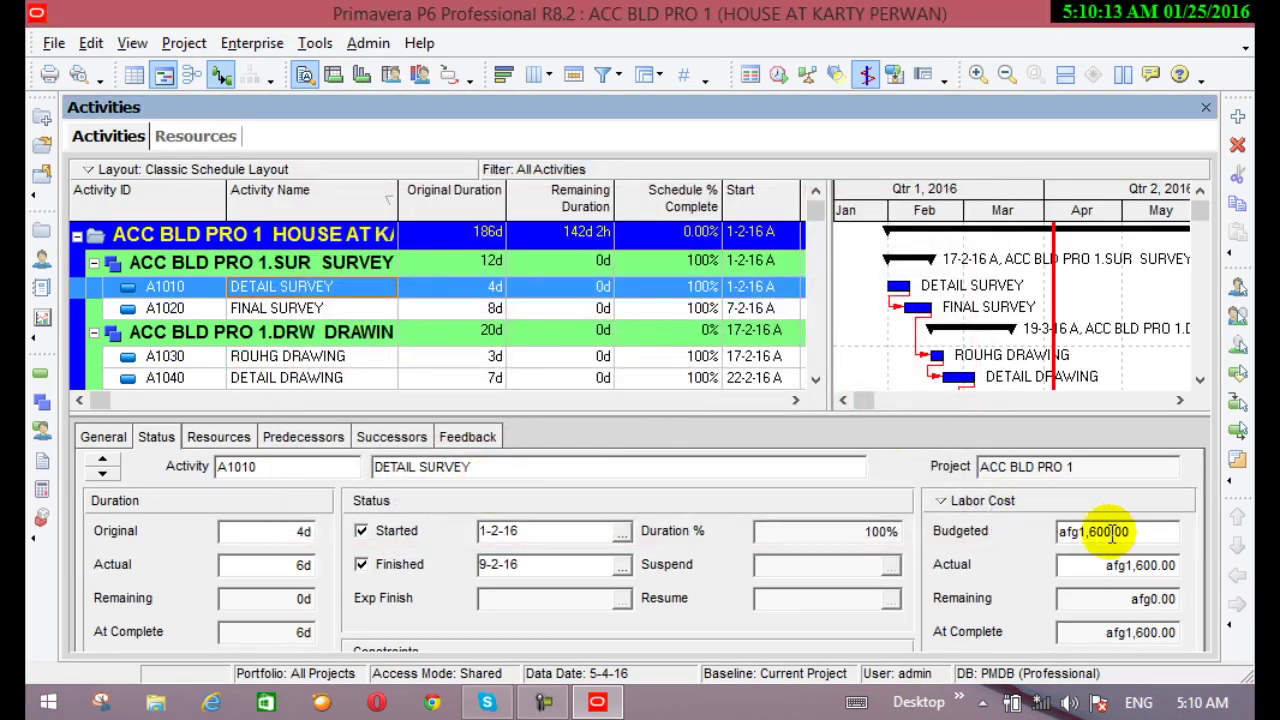
pyautogui.moveTo(1155, 531); pyautogui.dragTo(1039, 545)
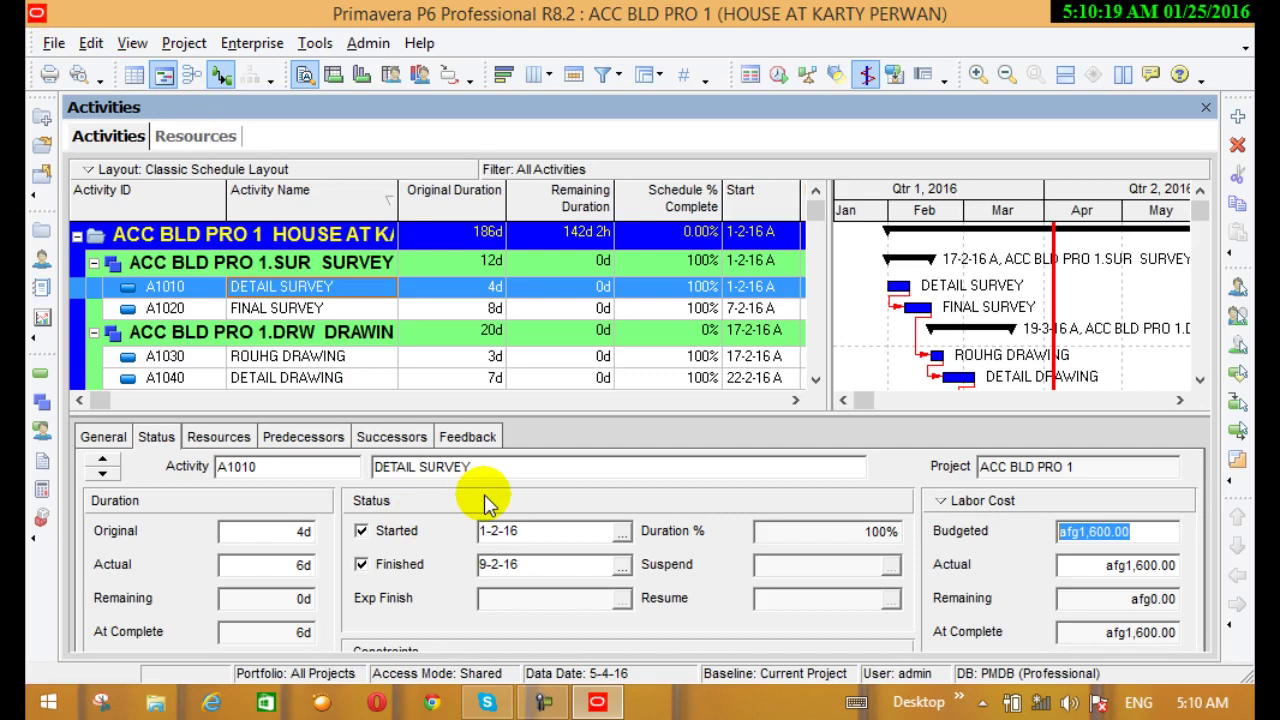
pyautogui.click(535, 702)
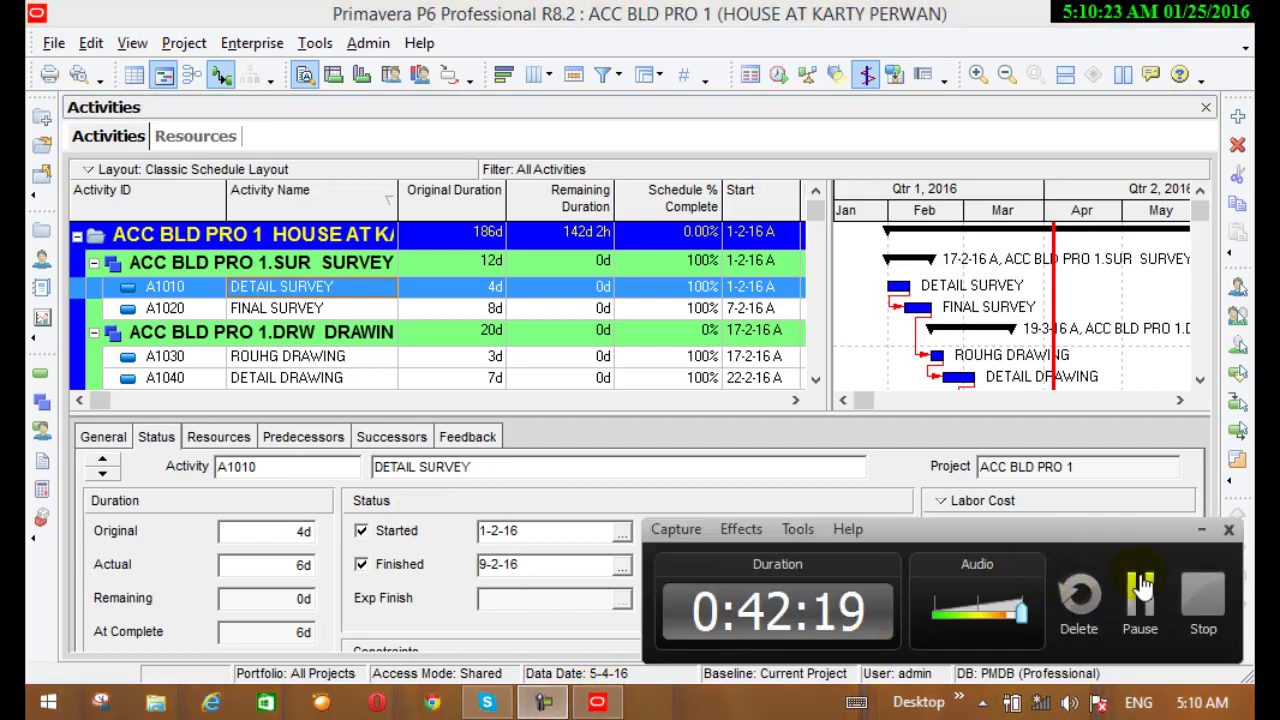
pyautogui.click(1196, 606)
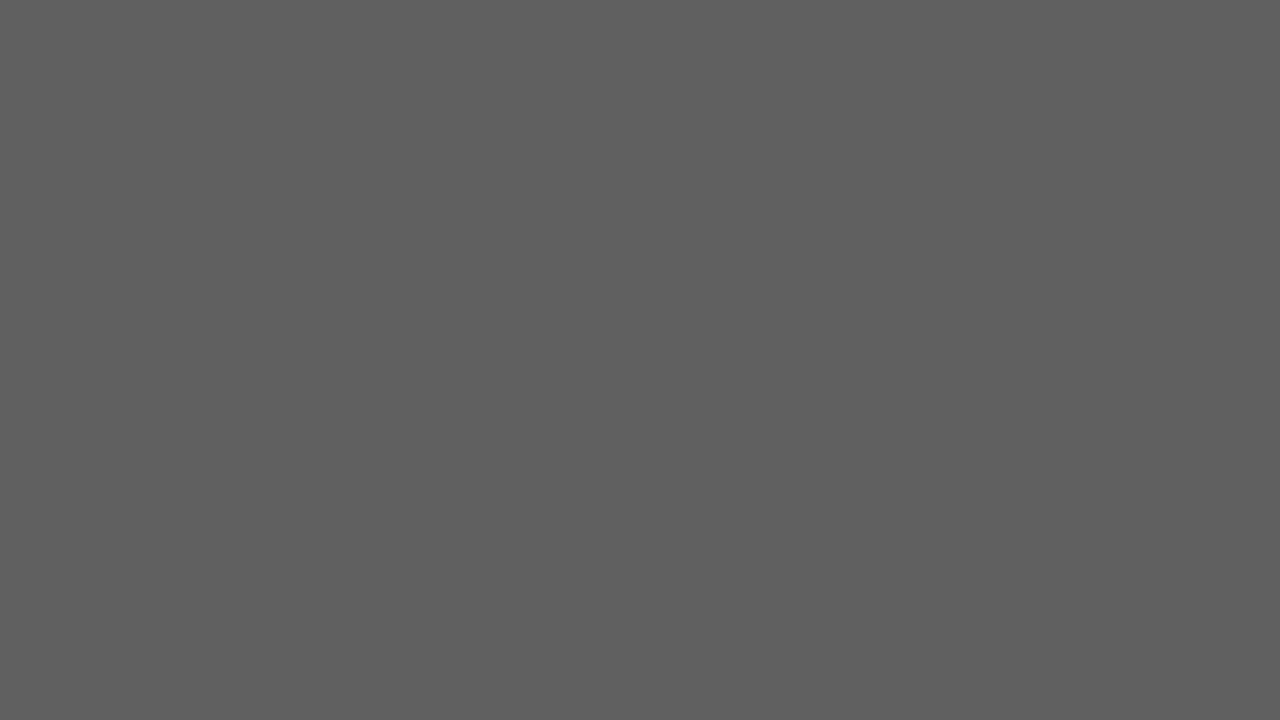